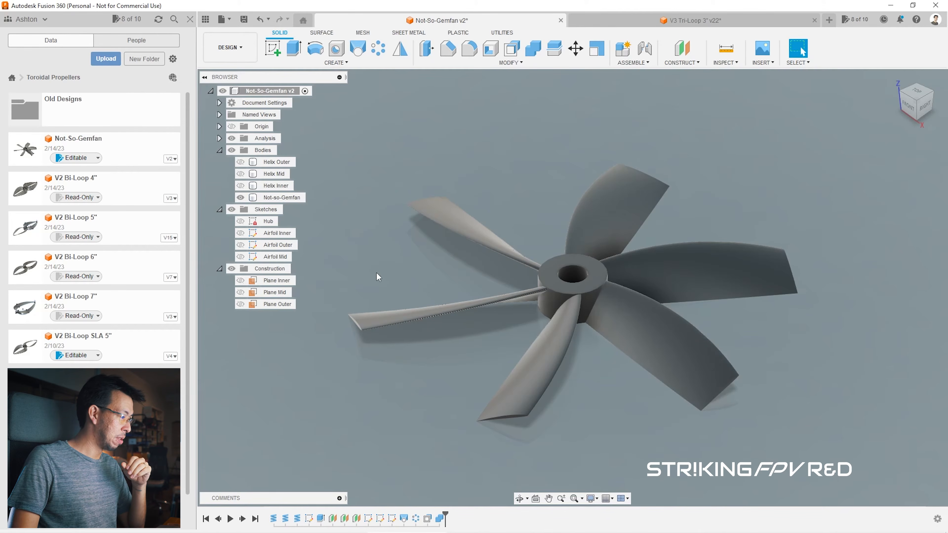
Step: Show the inner, mid and outer construction planes together with the three airfoil sketches
click(240, 292)
click(240, 304)
click(241, 280)
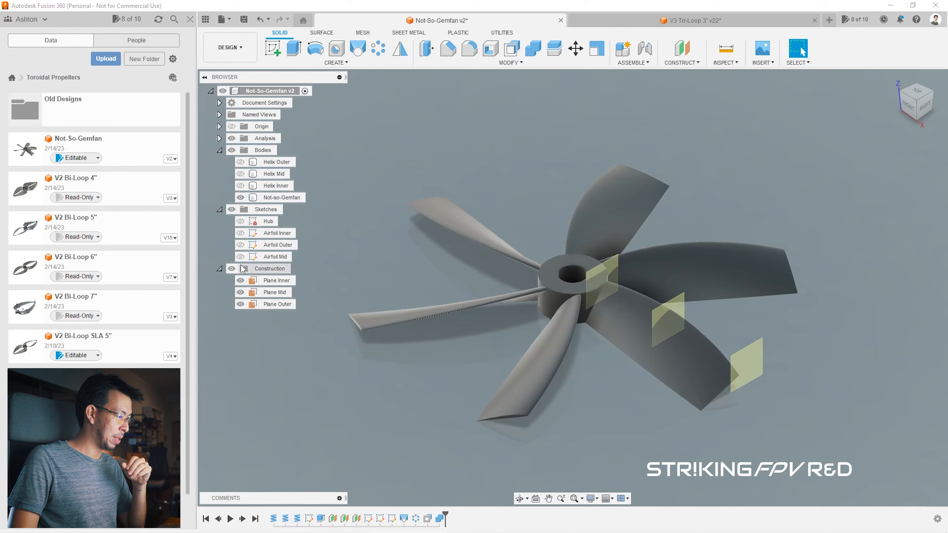
click(241, 256)
click(241, 245)
click(241, 232)
Step: Show the inner, mid and outer helix bodies and examine them against the blades from the right side and in perspective
scroll(485, 259, down, 2)
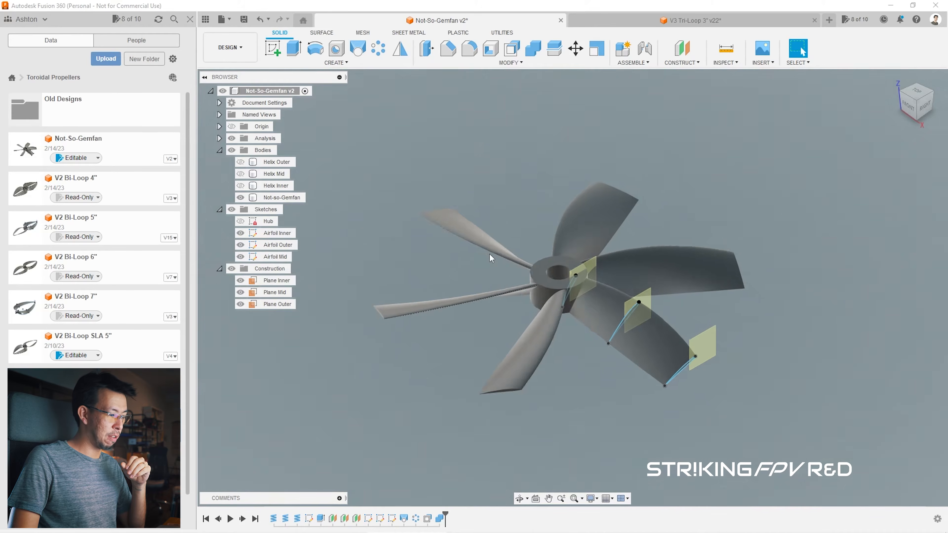
scroll(711, 336, up, 5)
drag(923, 106, 901, 92)
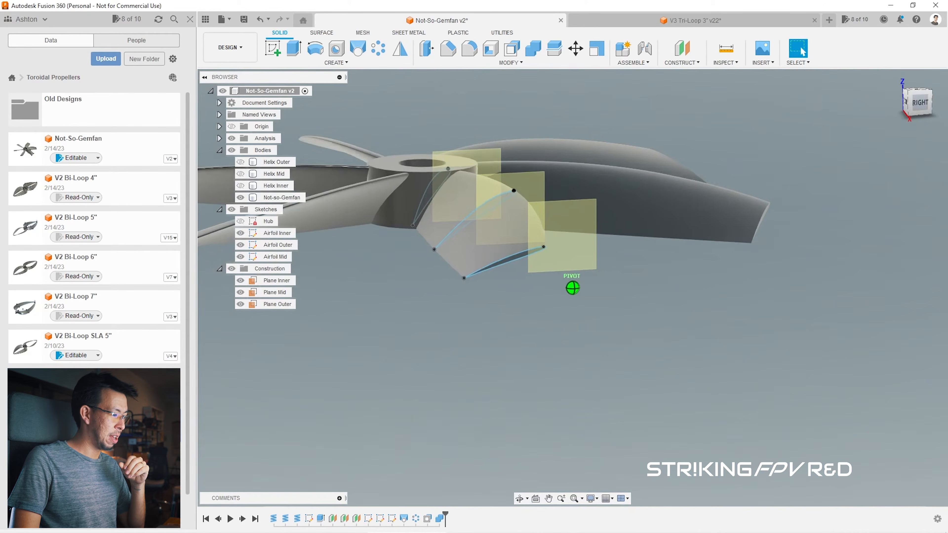
click(920, 104)
scroll(609, 311, up, 3)
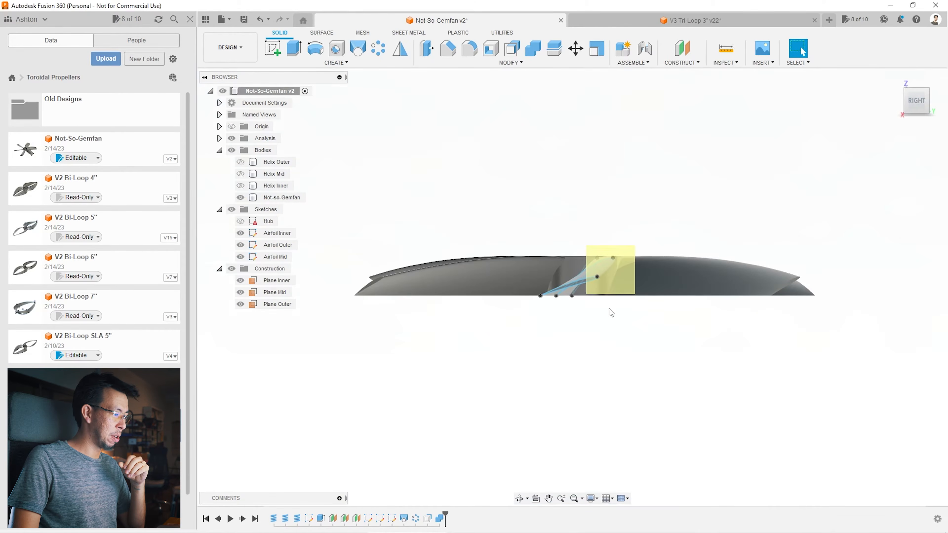
click(241, 185)
click(241, 174)
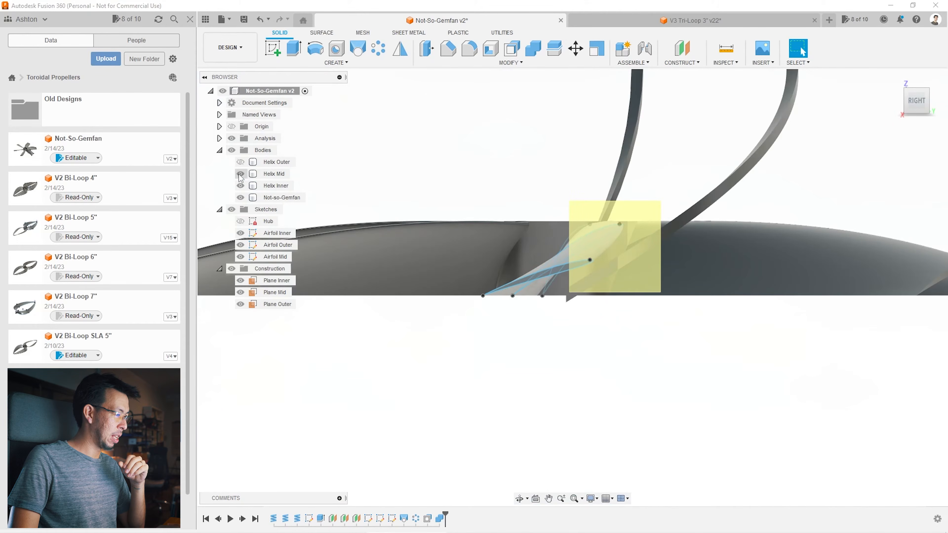
click(241, 161)
scroll(500, 330, down, 5)
scroll(500, 330, up, 4)
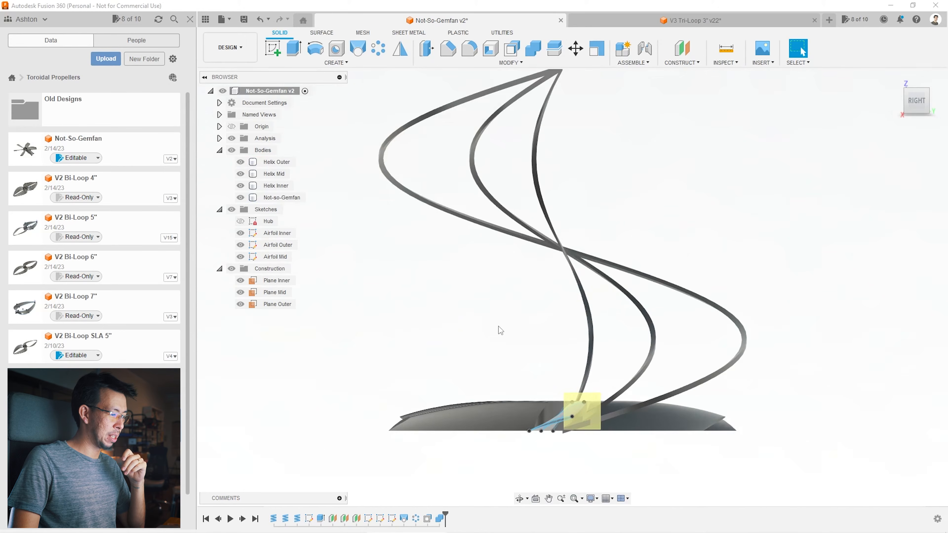
scroll(500, 330, down, 2)
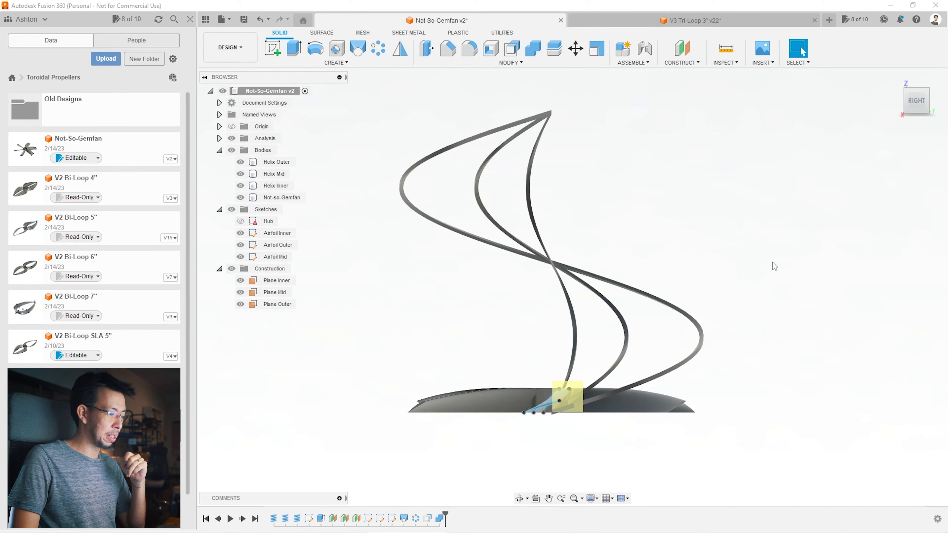
shift+middle_drag(923, 103, 670, 209)
scroll(555, 417, up, 1)
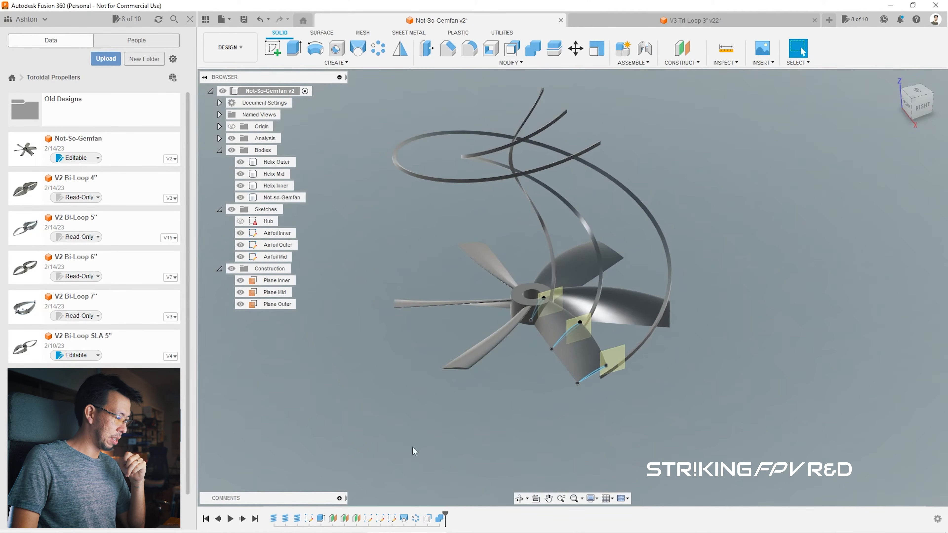
Step: Open the outer helix feature and review its diameter, revolutions and height settings, accepting them as they are
double_click(279, 519)
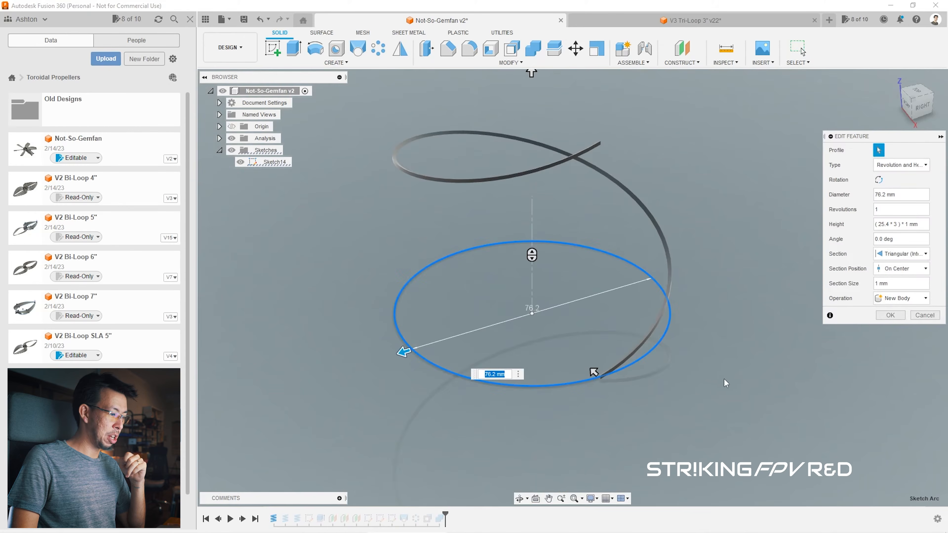
click(336, 62)
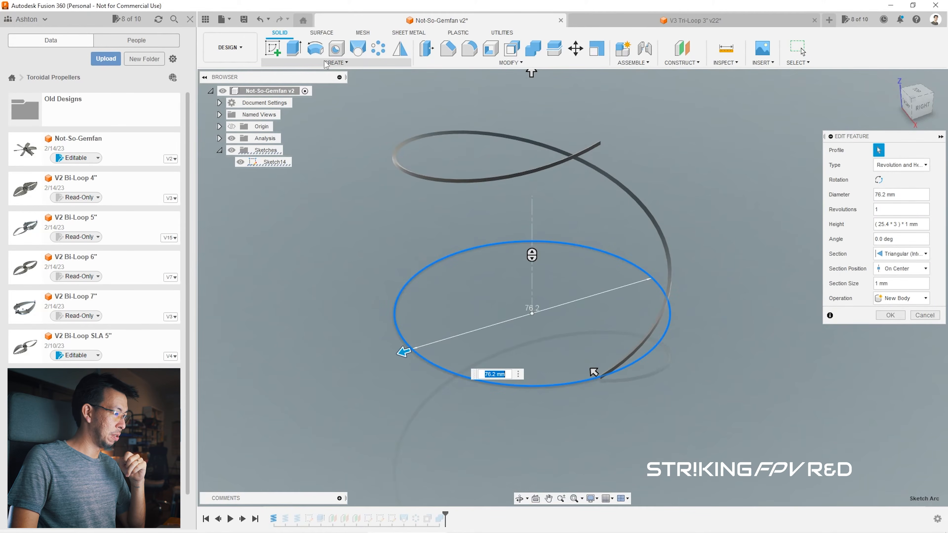
click(605, 3)
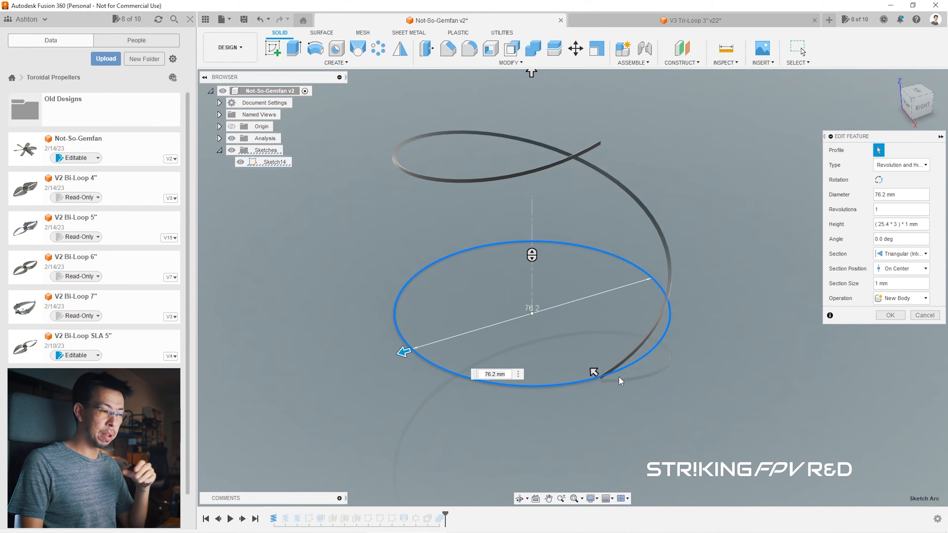
click(890, 207)
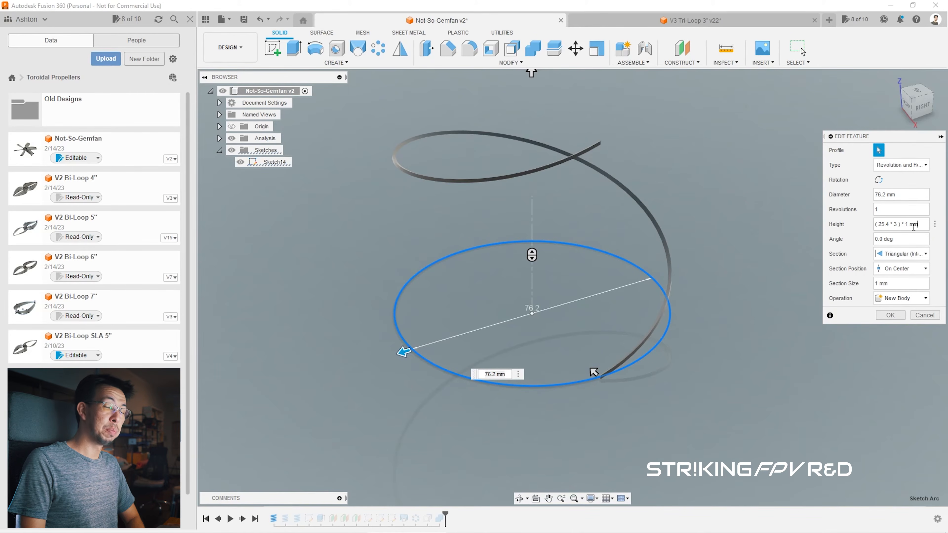
click(890, 314)
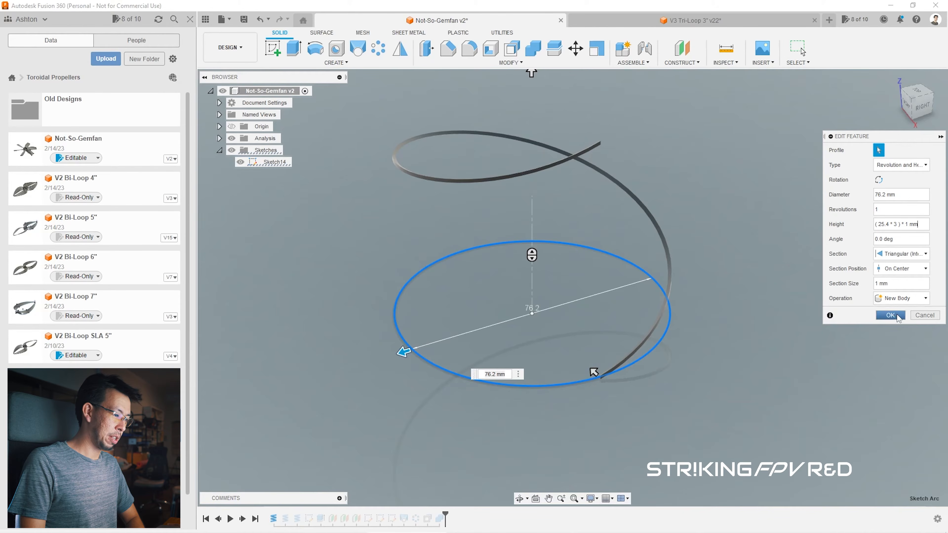
Step: Review the settings of the mid and inner helix features, and compare the airfoil sketches with the helices from the right side
double_click(284, 518)
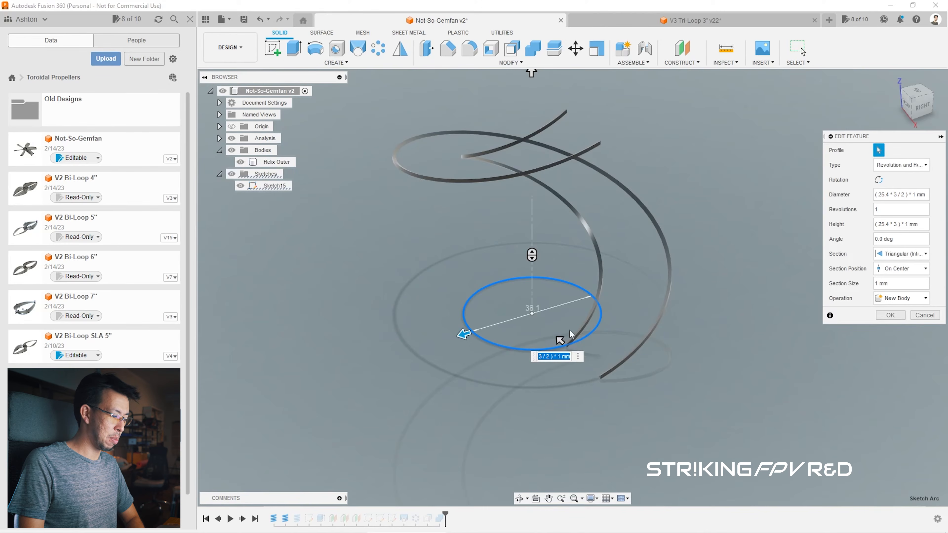
click(924, 315)
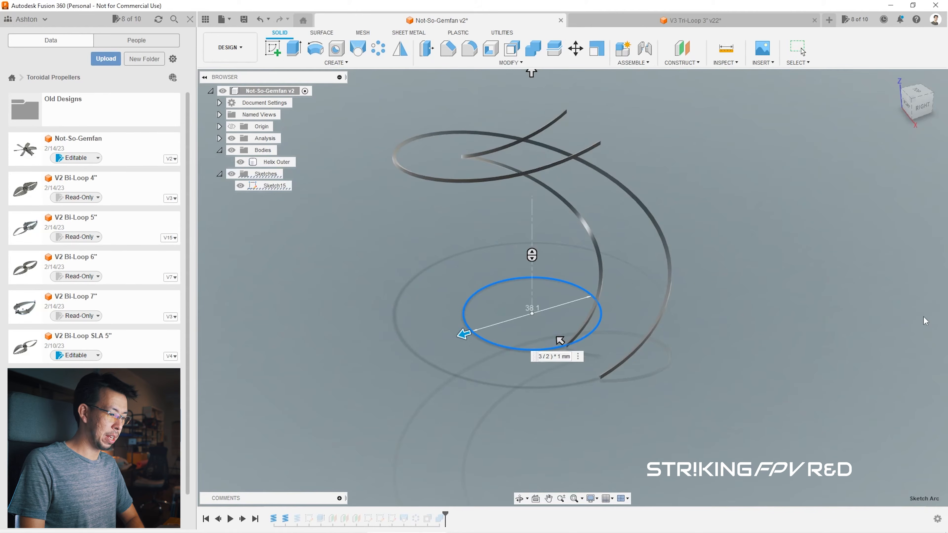
double_click(297, 519)
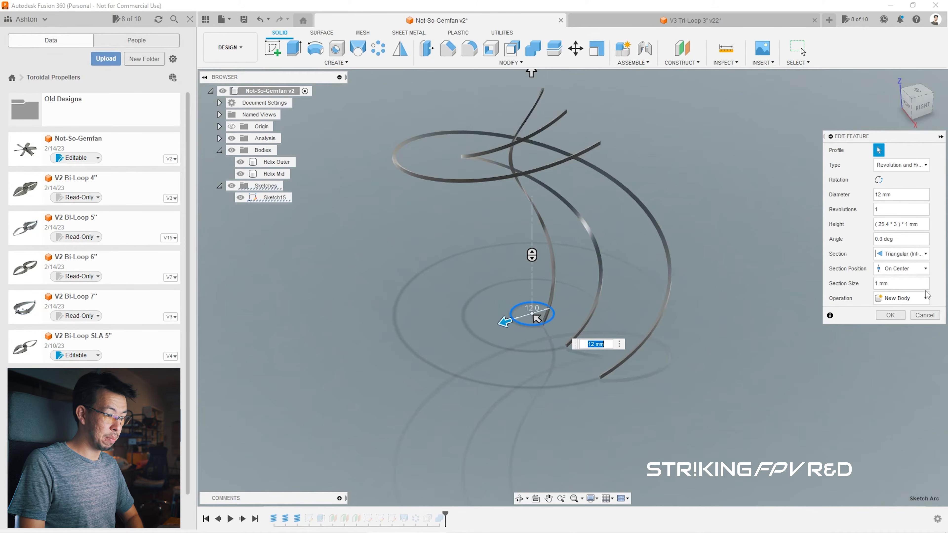
click(925, 315)
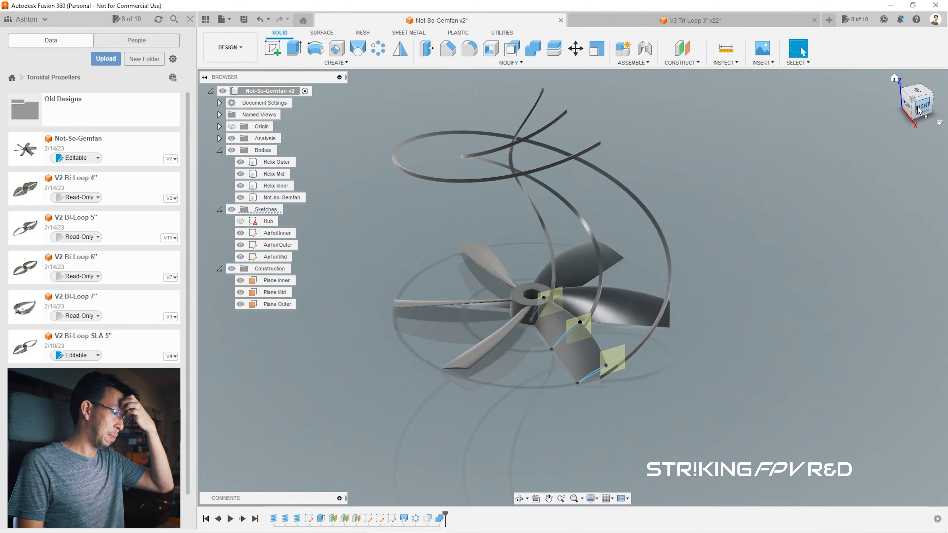
click(919, 109)
scroll(563, 367, up, 6)
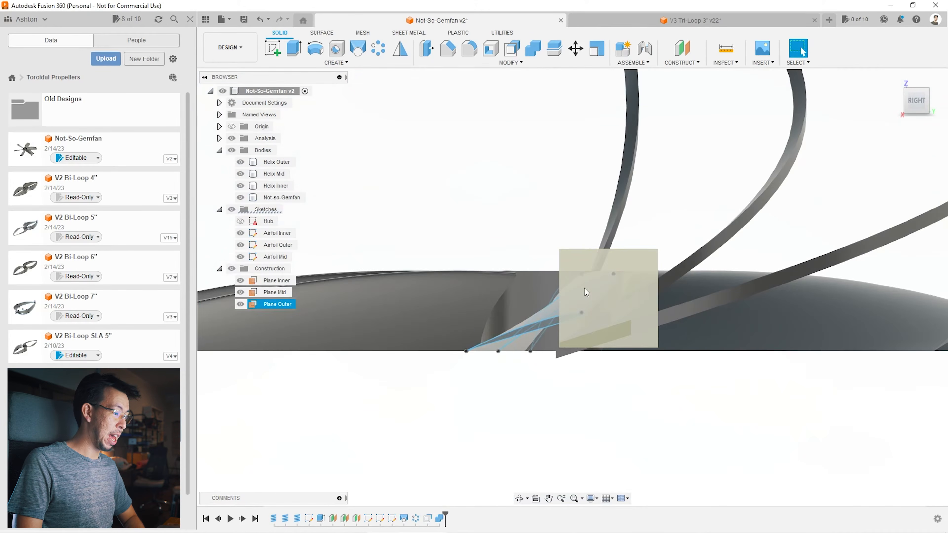
scroll(586, 292, down, 8)
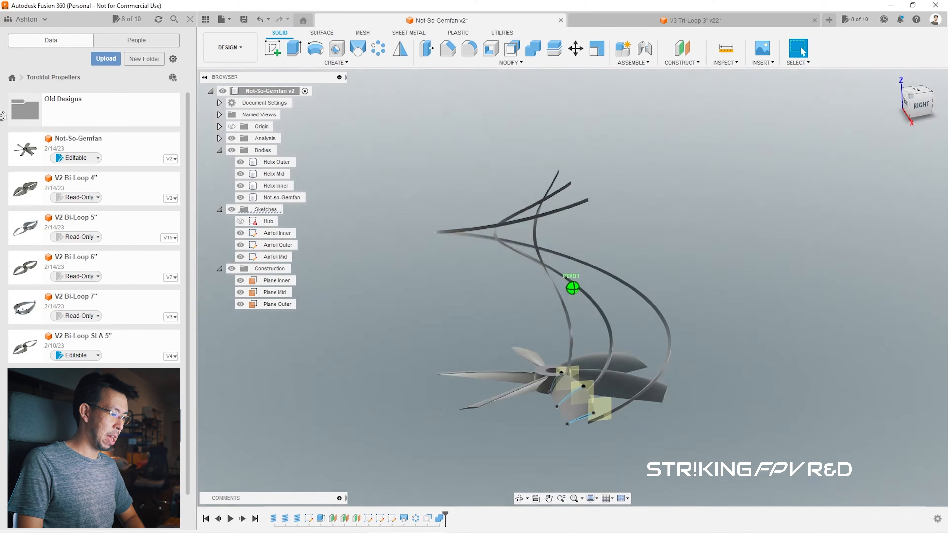
Step: Set the quantity of the blade's circular pattern to 10
shift+middle_drag(523, 298, 532, 330)
scroll(571, 360, down, 4)
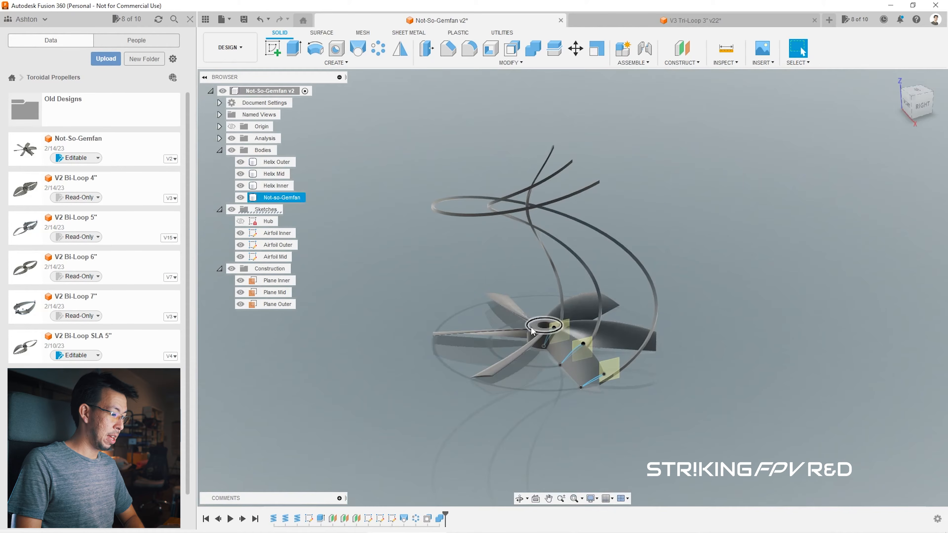
double_click(404, 518)
scroll(574, 383, up, 5)
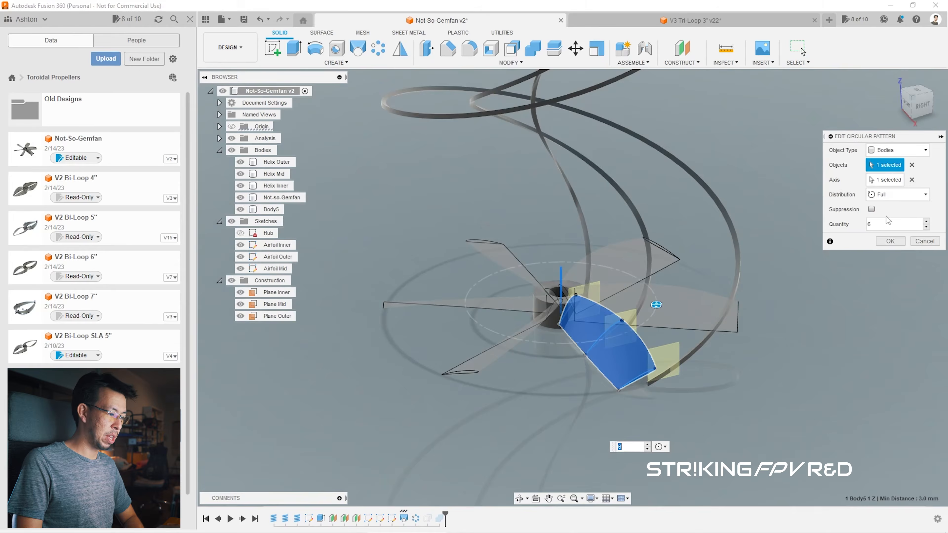
click(927, 227)
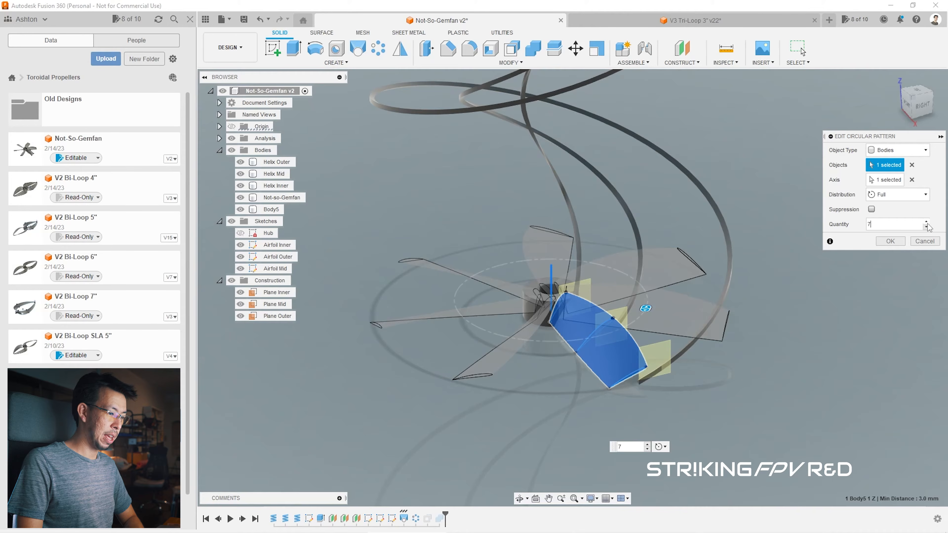
click(927, 221)
click(927, 221)
click(927, 223)
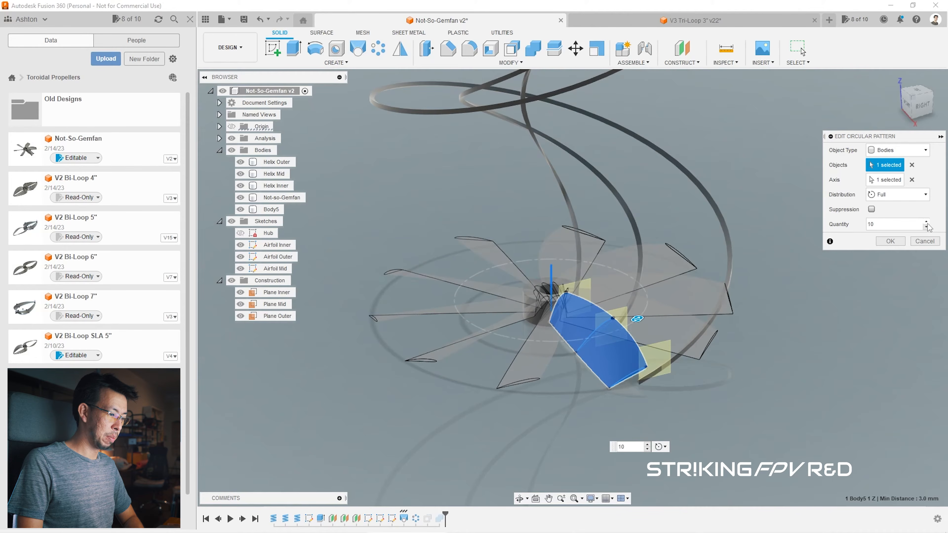
click(885, 243)
Step: Examine the re-patterned propeller blades and helices from above, in perspective and from the right side
drag(921, 108, 908, 127)
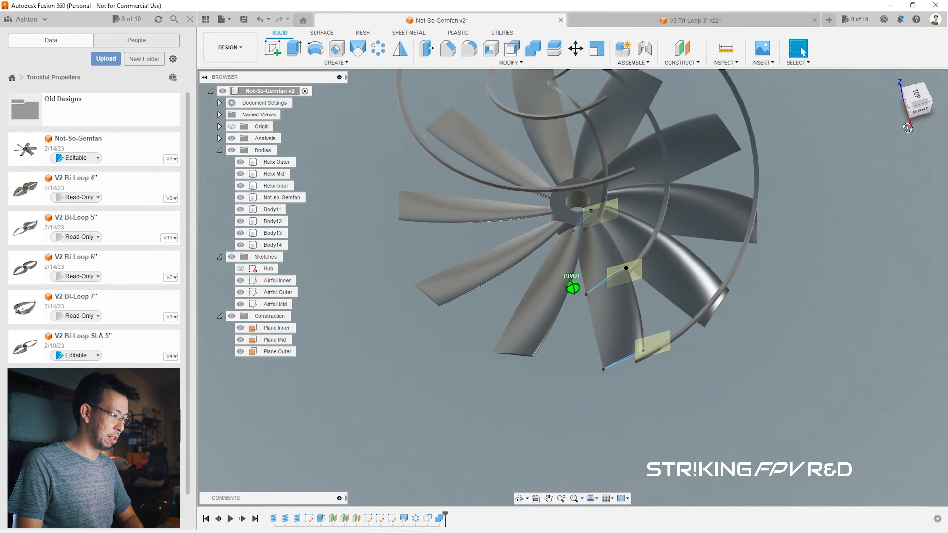
scroll(566, 408, down, 3)
scroll(631, 143, up, 3)
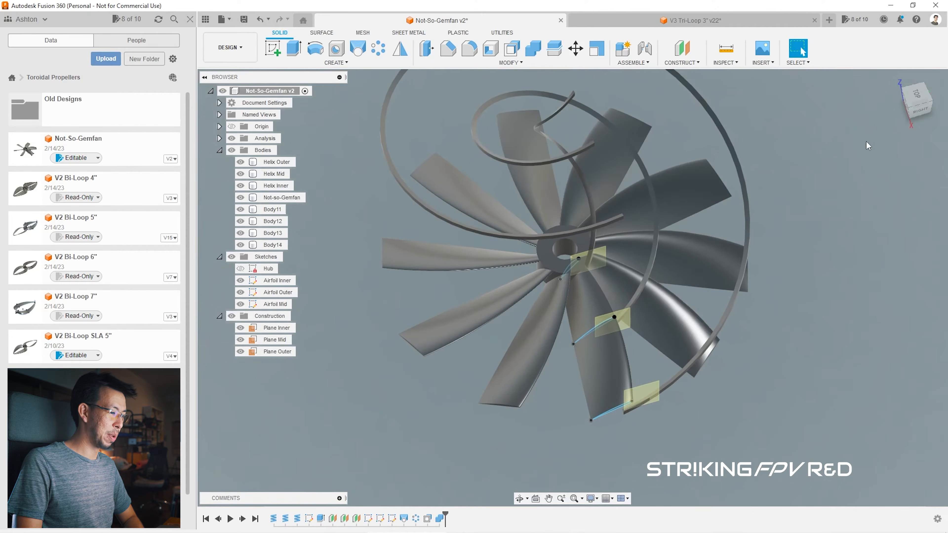
click(916, 109)
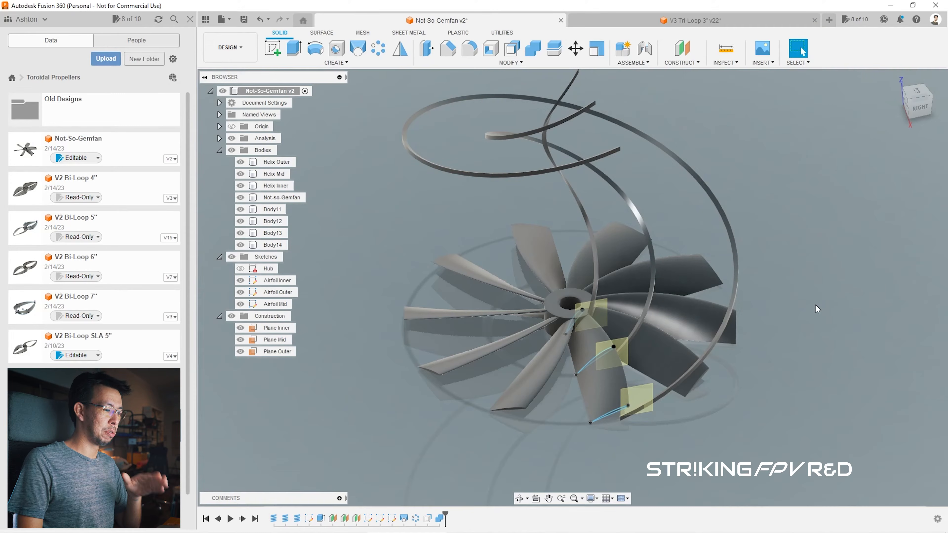
click(918, 112)
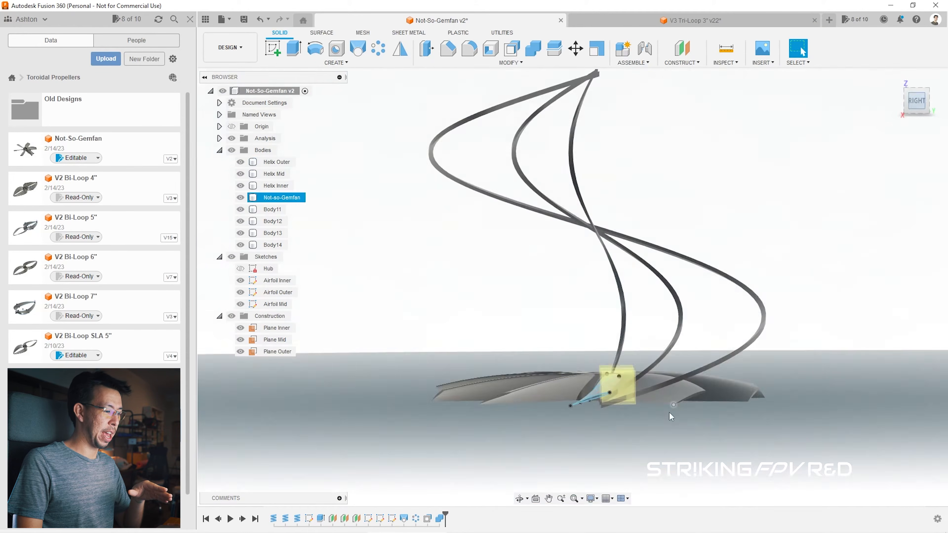
scroll(627, 418, up, 6)
scroll(576, 320, down, 8)
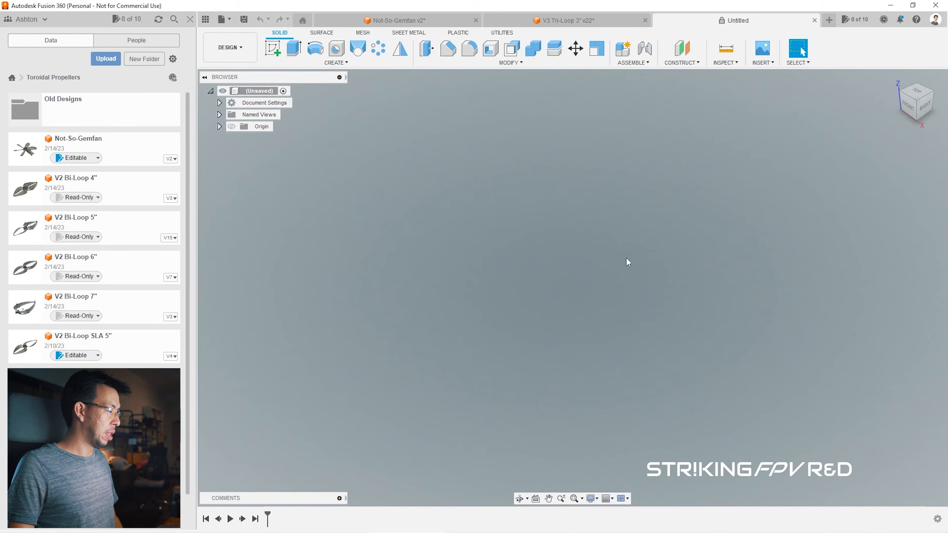
Step: In the new untitled design, start a sketch on the horizontal top plane and draw a 12 mm circle centred on the origin
click(272, 48)
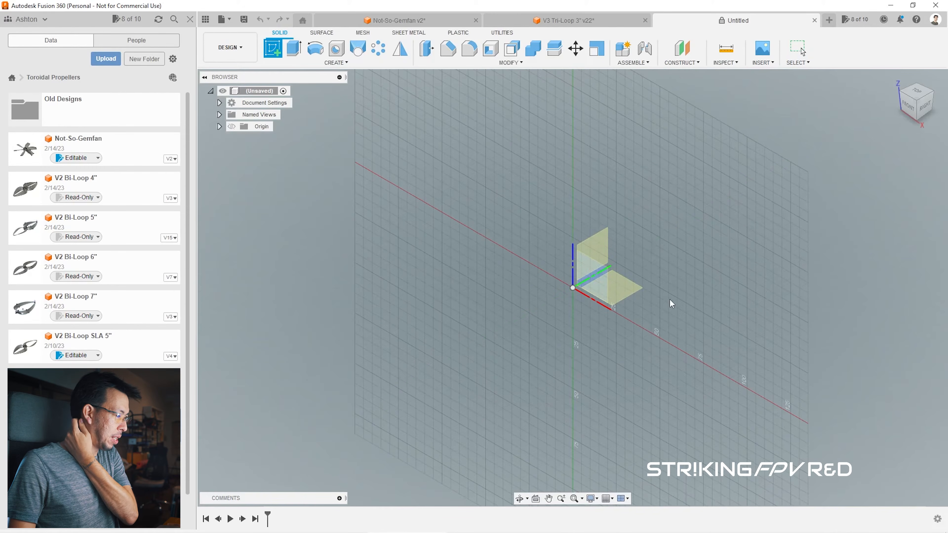
click(614, 286)
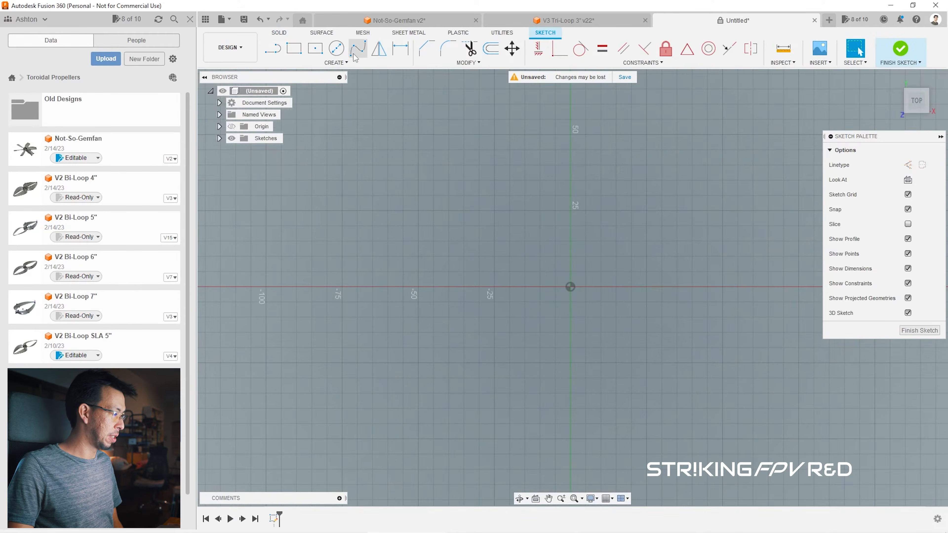
click(336, 48)
click(570, 287)
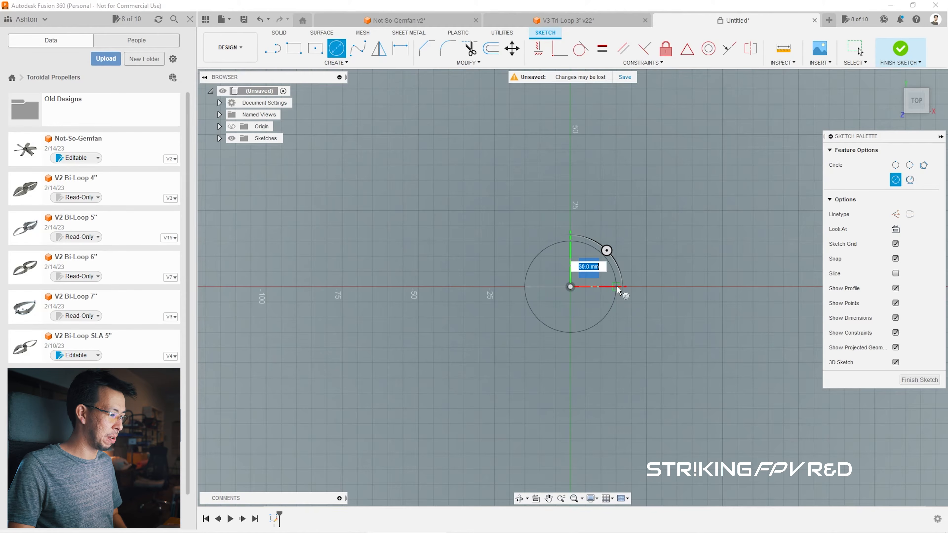
key(Return)
Step: Draw a 5.2 mm circle centred on the origin inside the 12 mm circle
scroll(560, 287, up, 5)
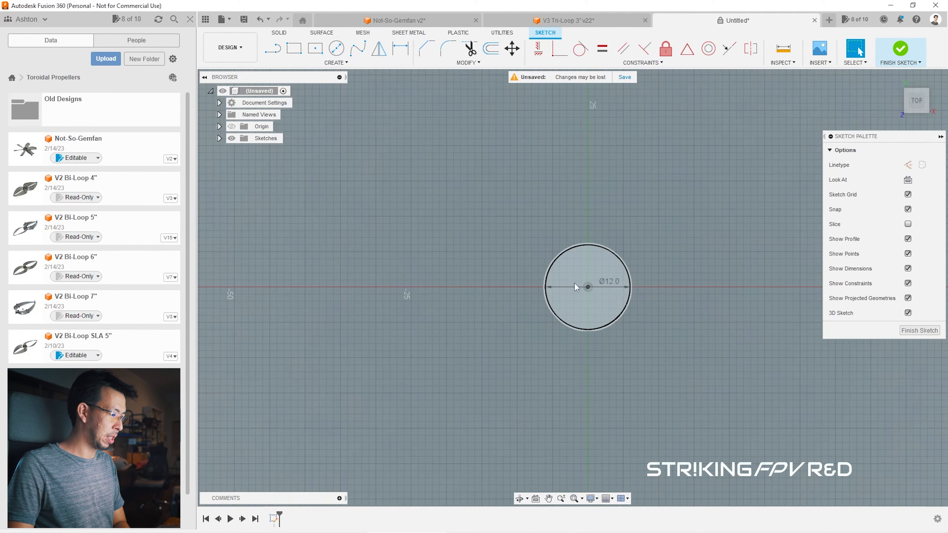
click(337, 47)
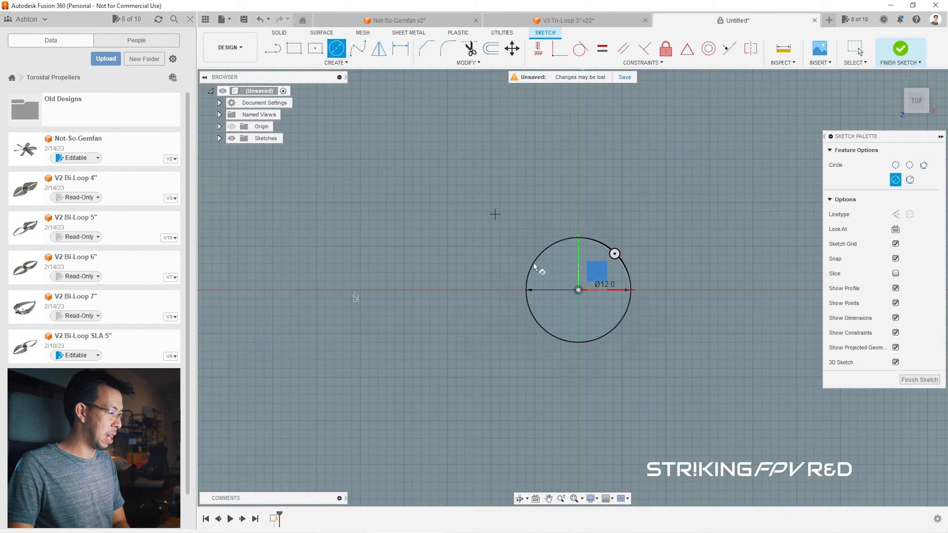
click(578, 290)
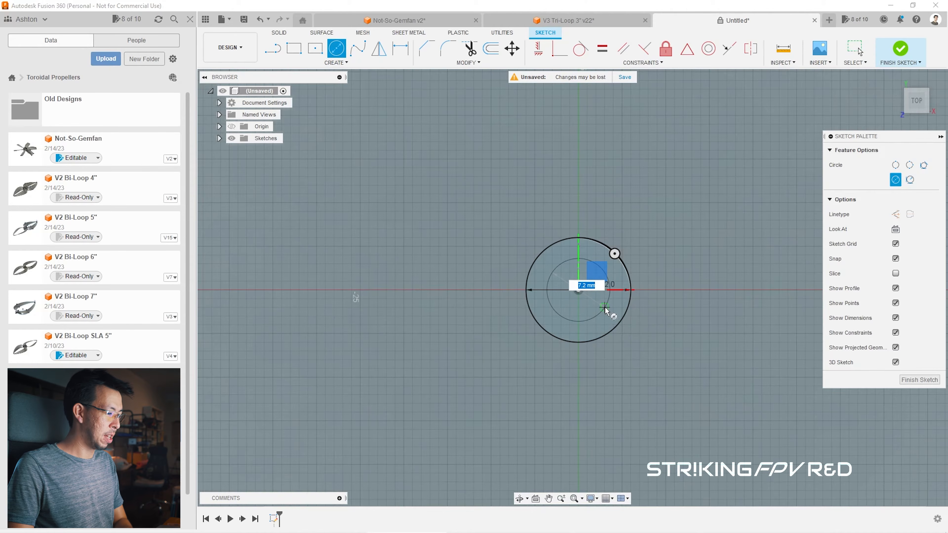
text(5.2)
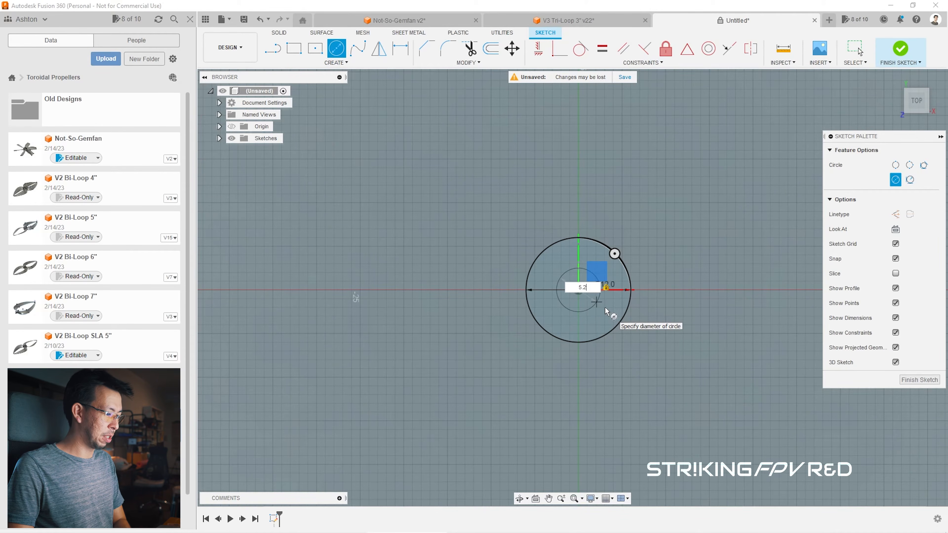
key(Return)
key(Escape)
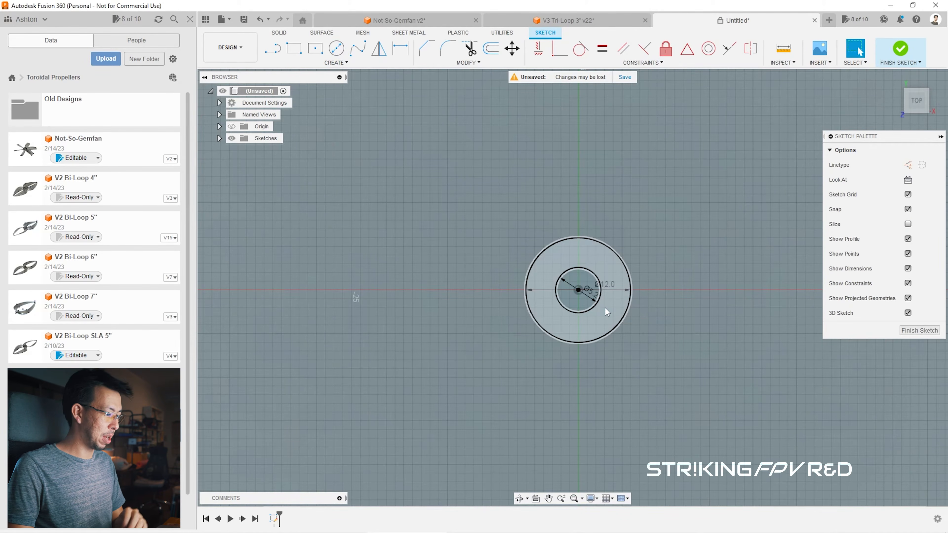
Step: Finish the sketch and extrude the ring between the two circles 6 mm upward as a new body
click(917, 331)
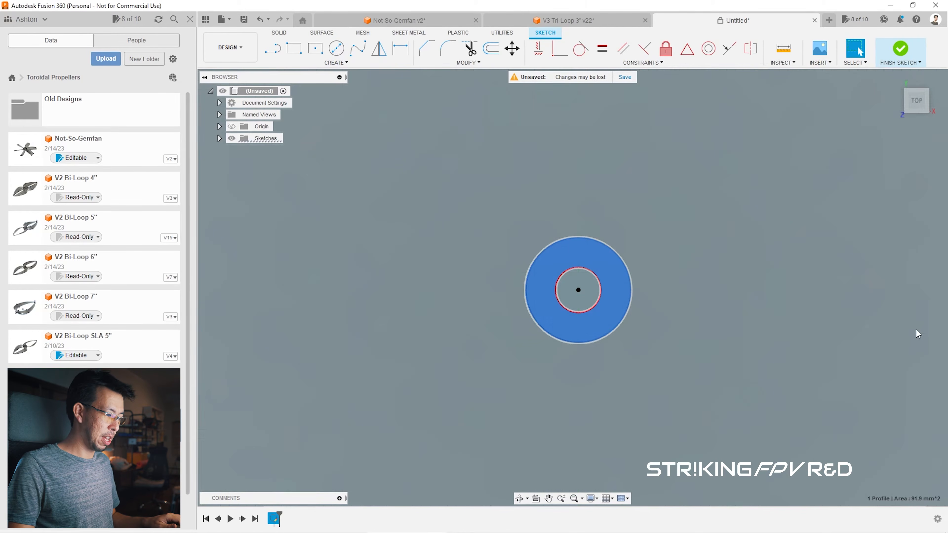
click(927, 110)
drag(921, 102, 919, 95)
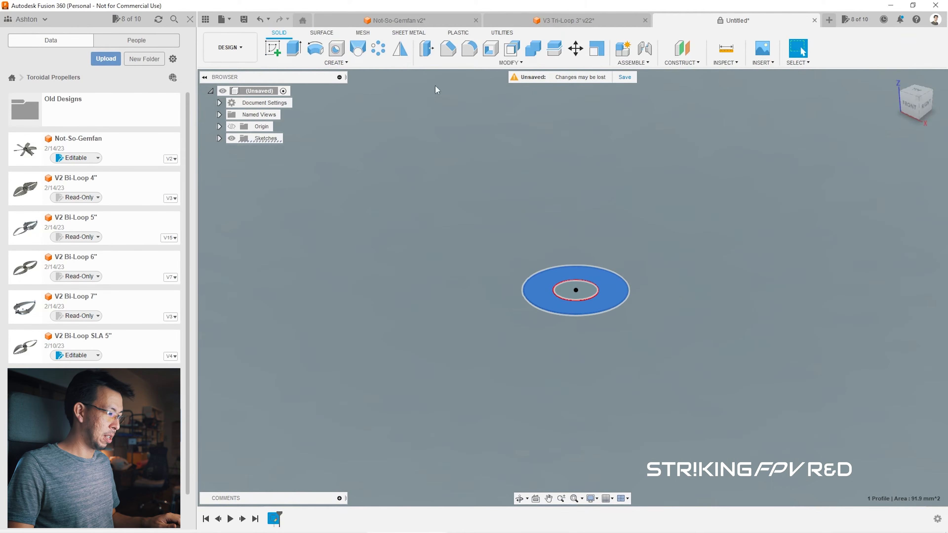
click(294, 49)
text(6)
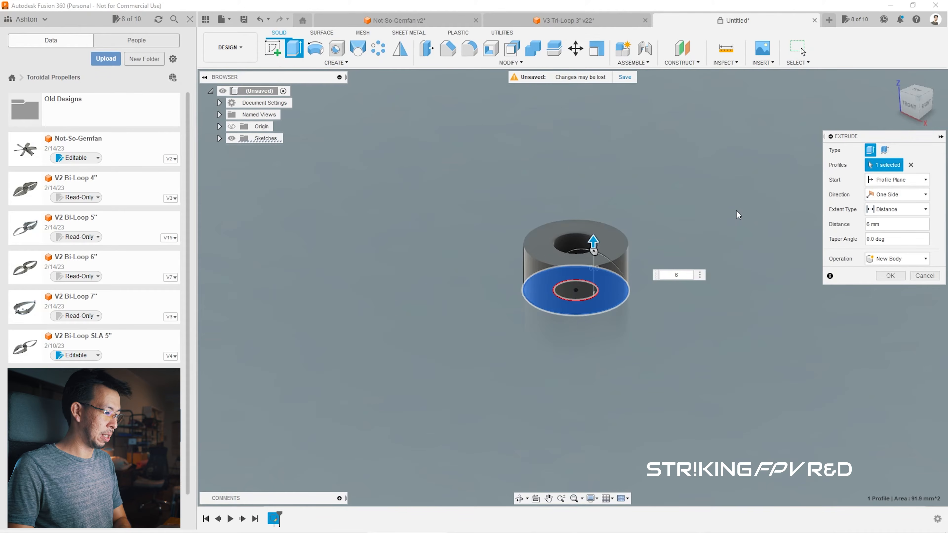
key(Return)
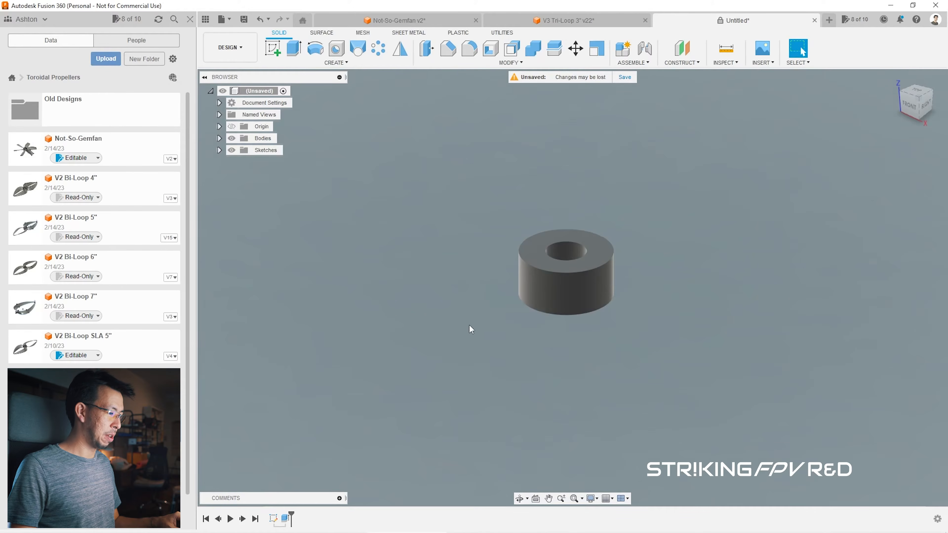
Step: Rename the hub's sketch to "Hub 5mm"
click(219, 150)
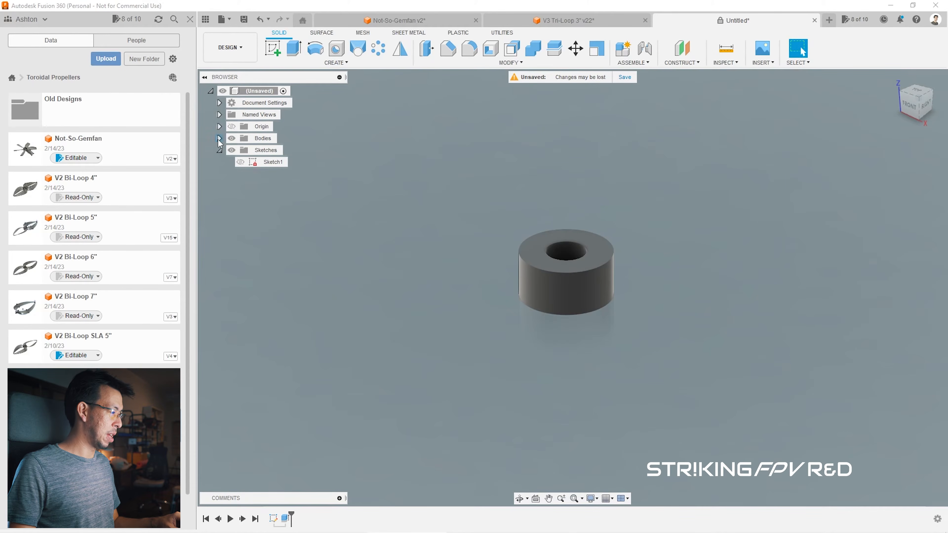
click(219, 139)
click(273, 173)
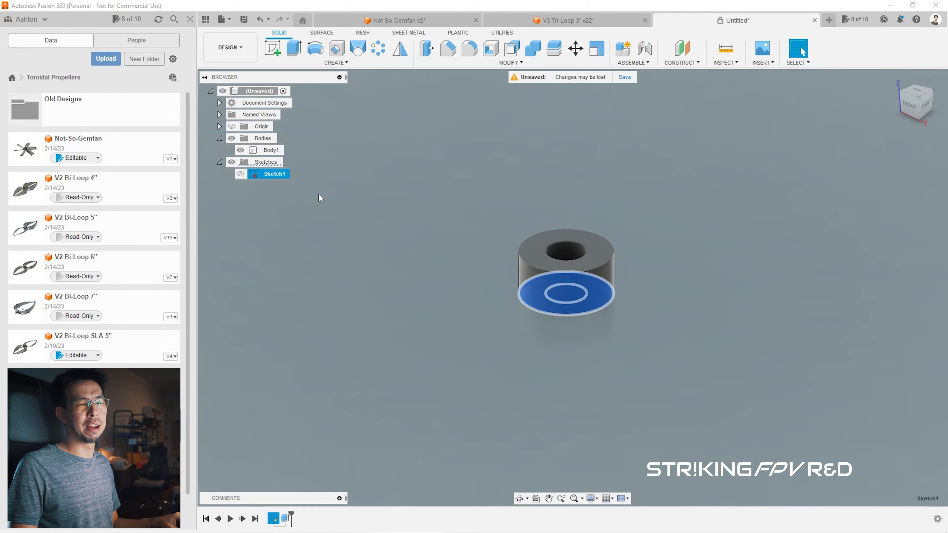
click(269, 174)
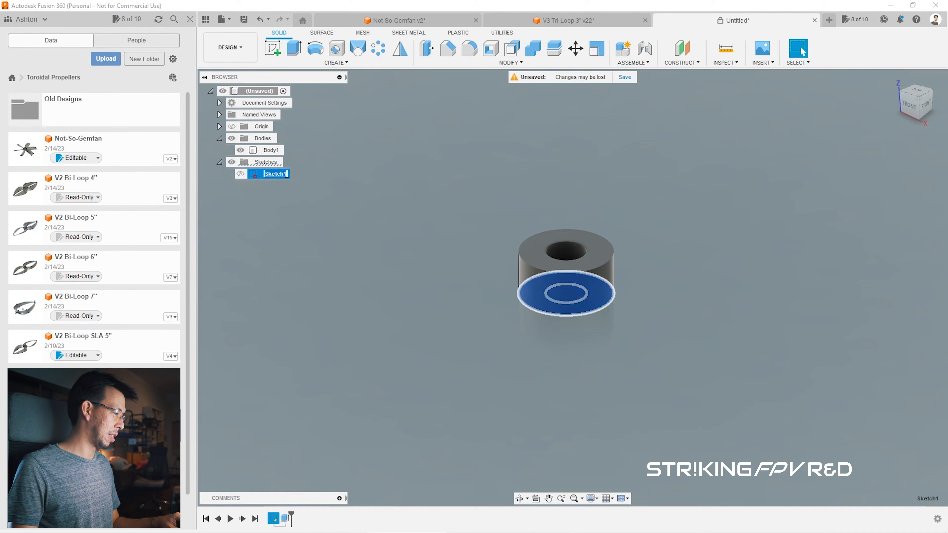
text(Hub 5mm)
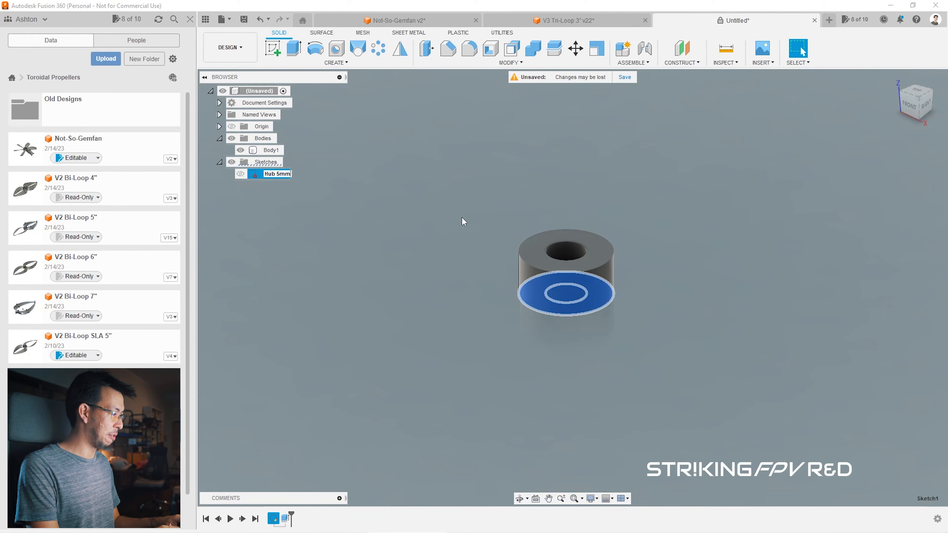
key(Return)
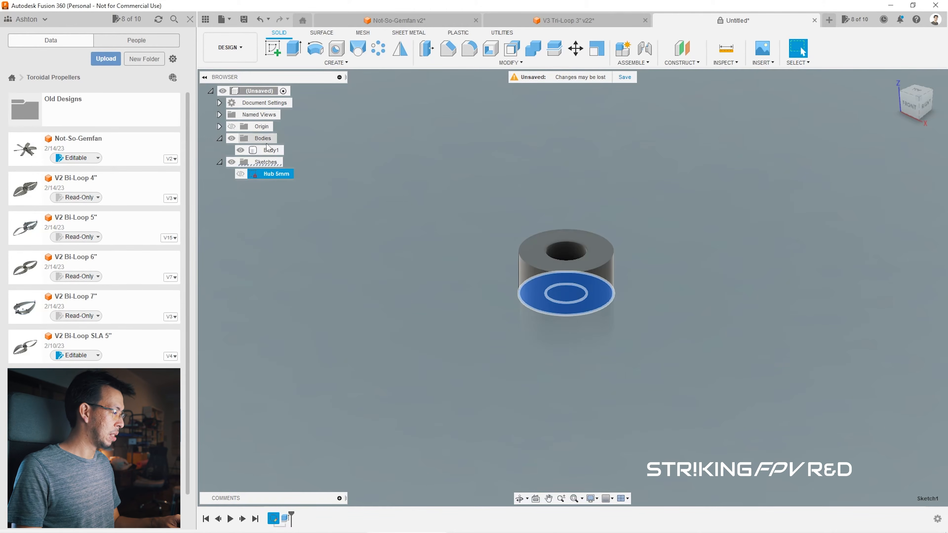
Step: Rename the extruded hub body to "Hub 5mm"
right_click(272, 151)
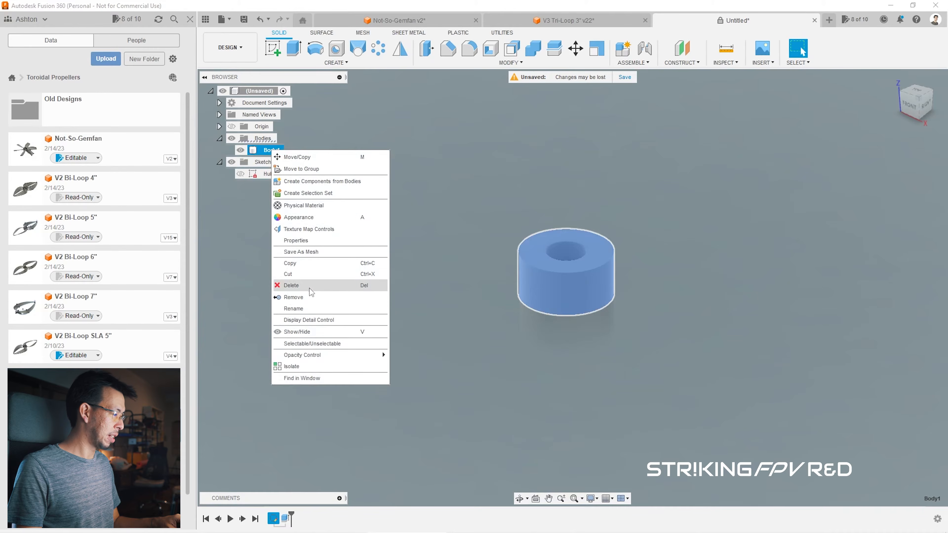
click(293, 308)
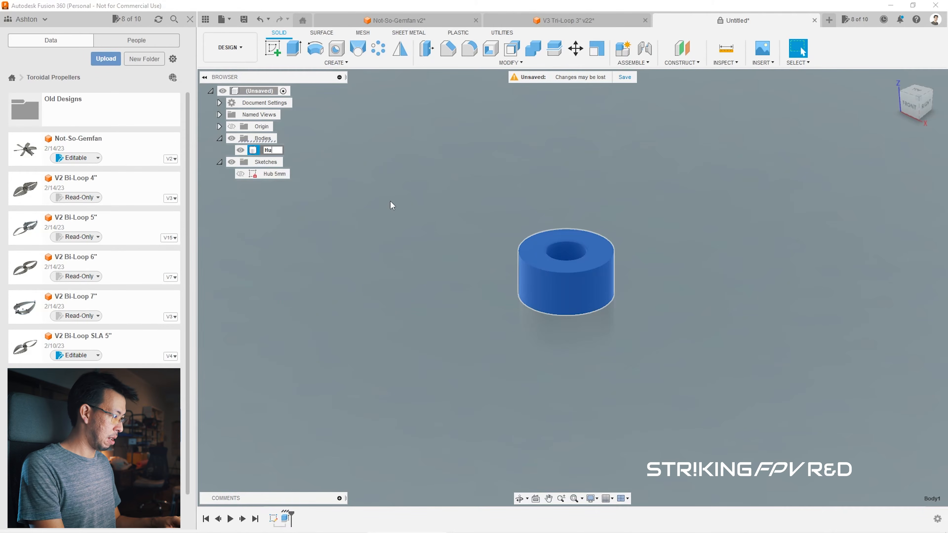
text(Hub 5mm)
key(Return)
click(697, 224)
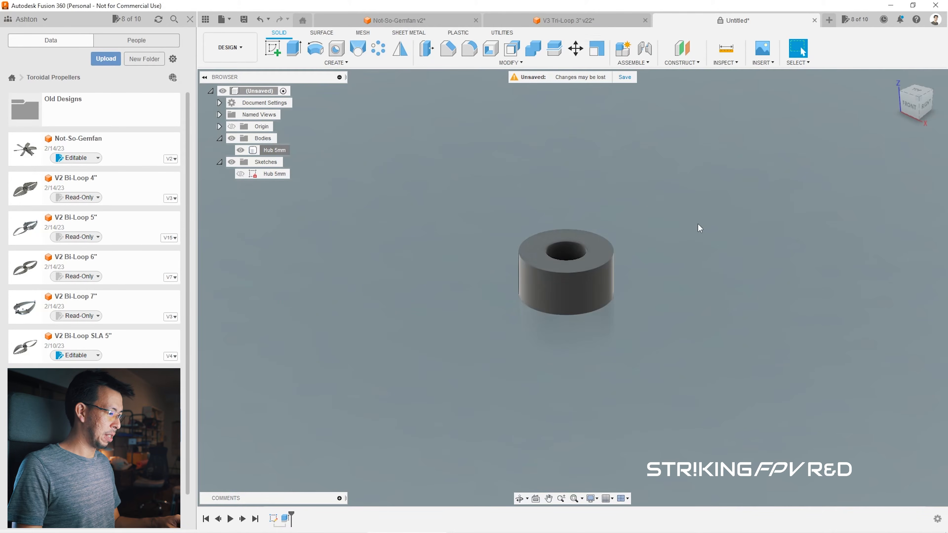
Step: Create a construction plane offset 3 mm from the YZ plane, through the hub
scroll(442, 309, down, 1)
scroll(540, 213, down, 2)
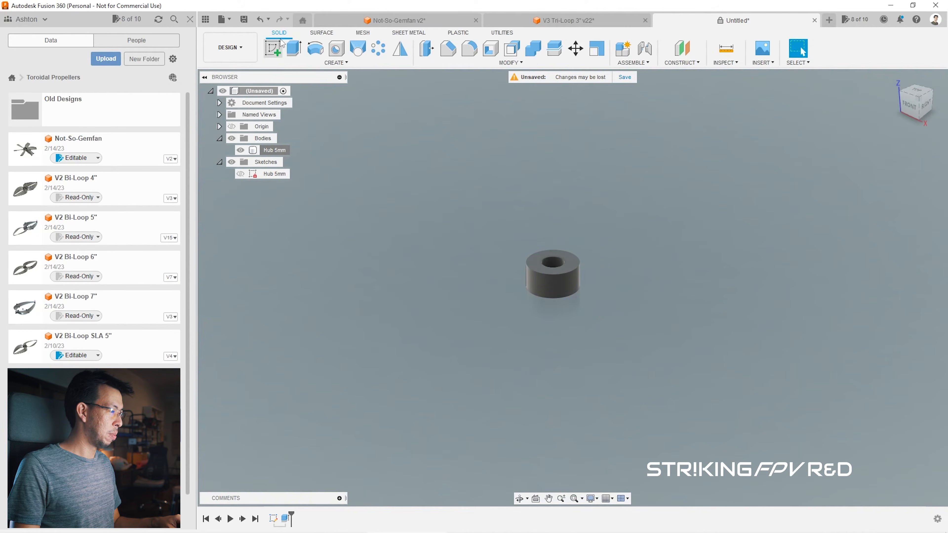
click(273, 52)
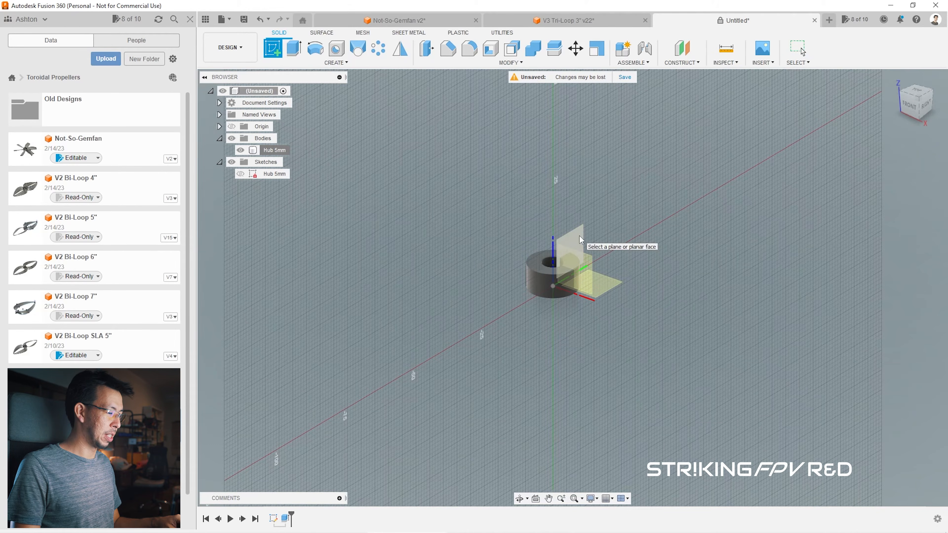
key(Escape)
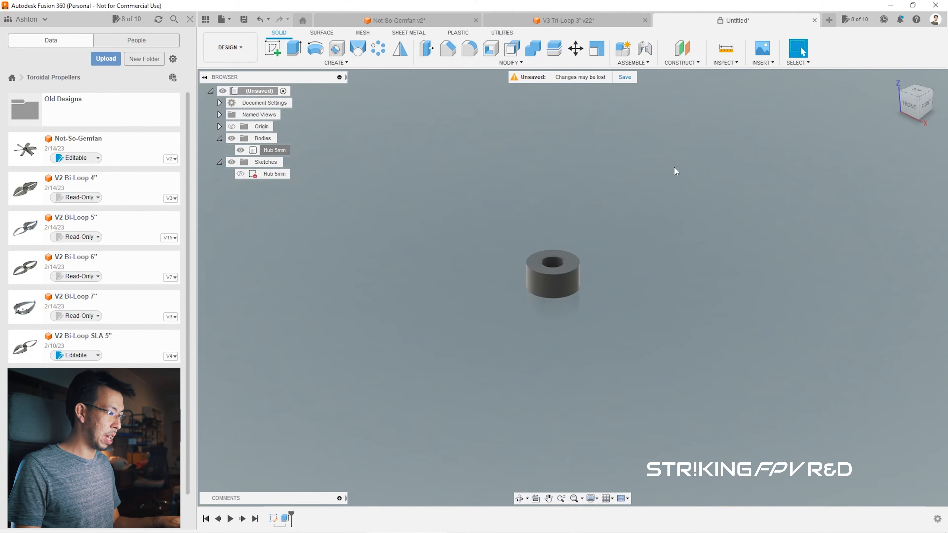
click(682, 49)
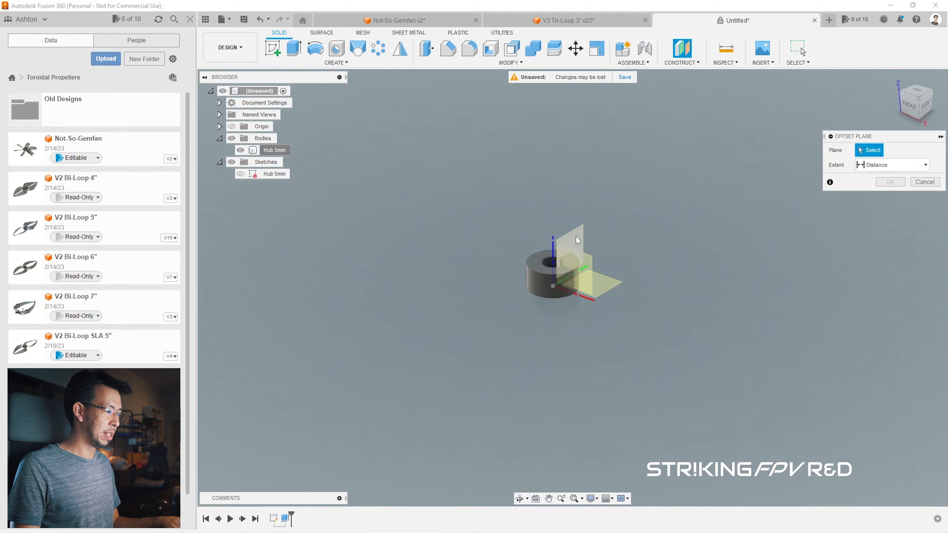
click(577, 241)
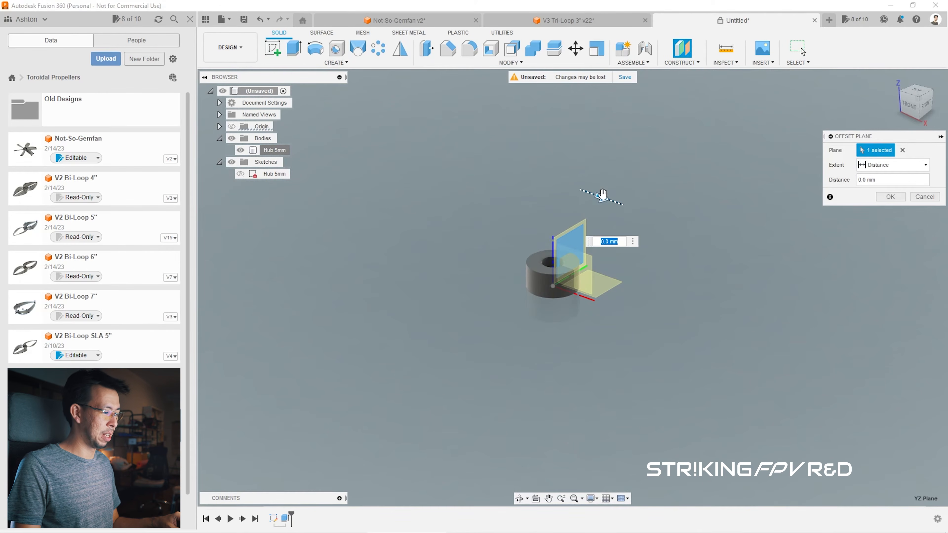
drag(602, 196, 614, 193)
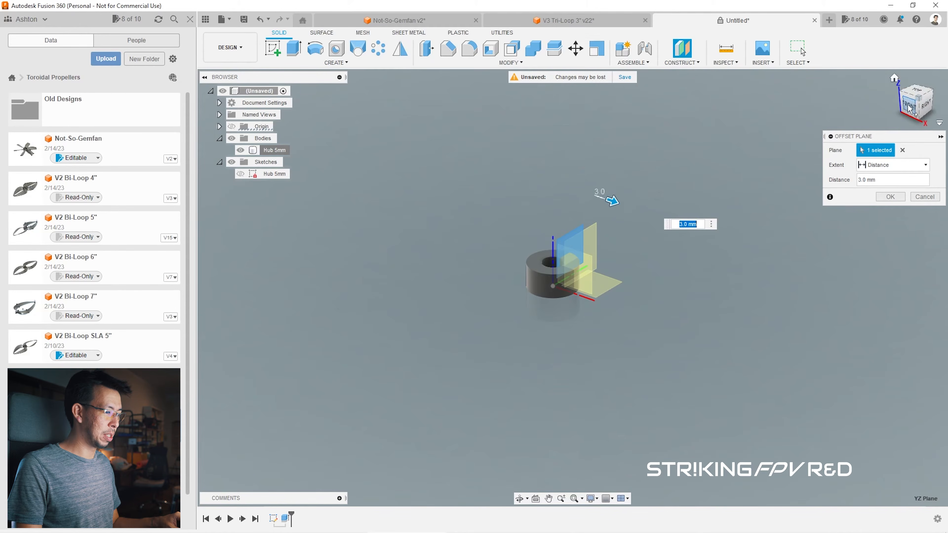
drag(911, 105, 901, 75)
click(915, 98)
click(890, 197)
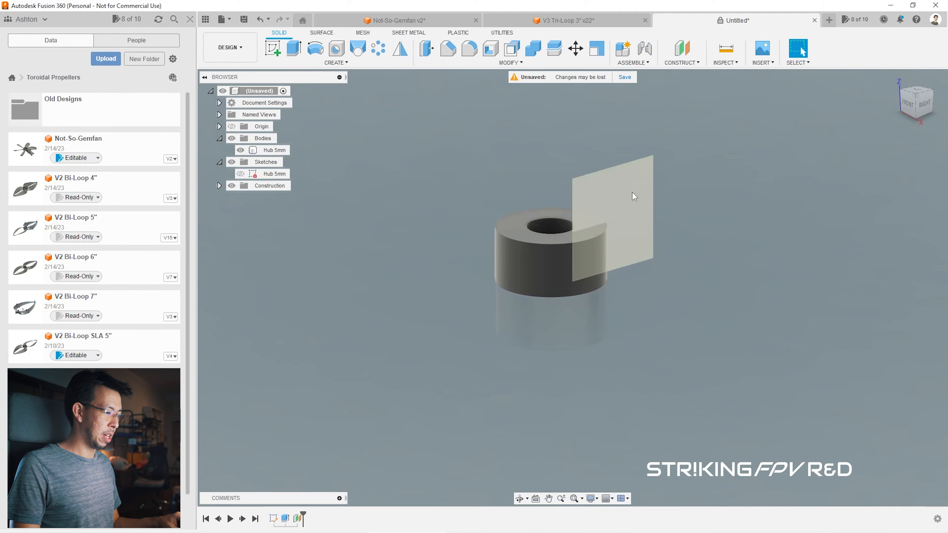
Step: Sketch on the offset plane with 3D Sketch and projected geometries turned off, drawing a slanted line from the hub's bottom edge to its top edge
click(275, 54)
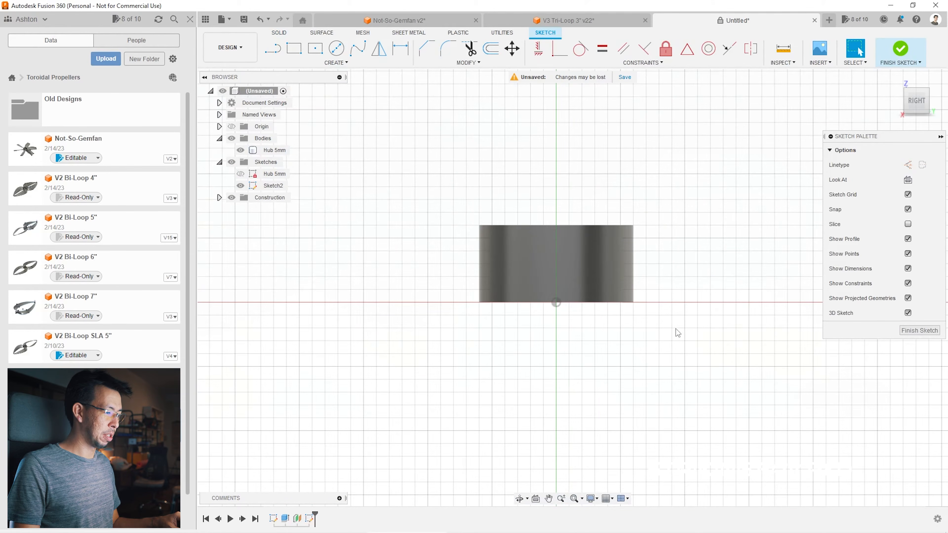
click(909, 314)
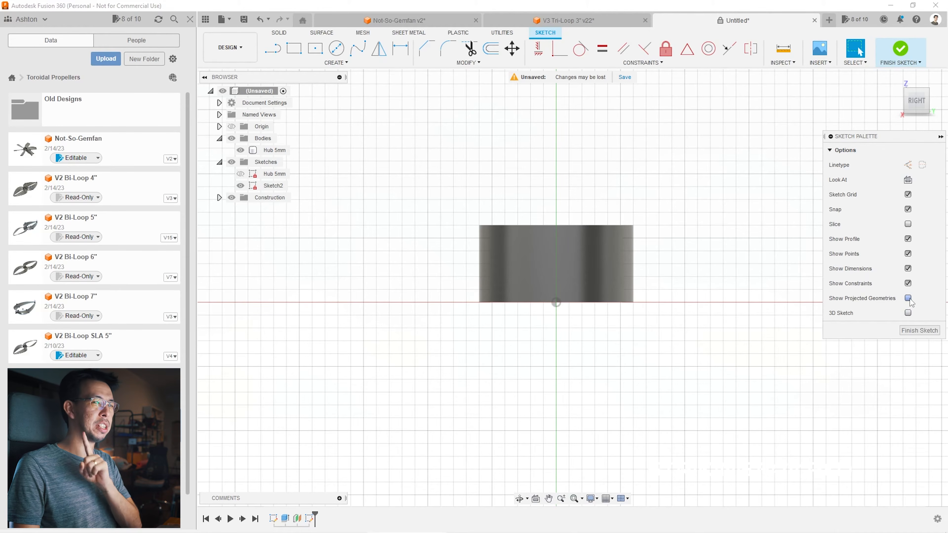
click(274, 50)
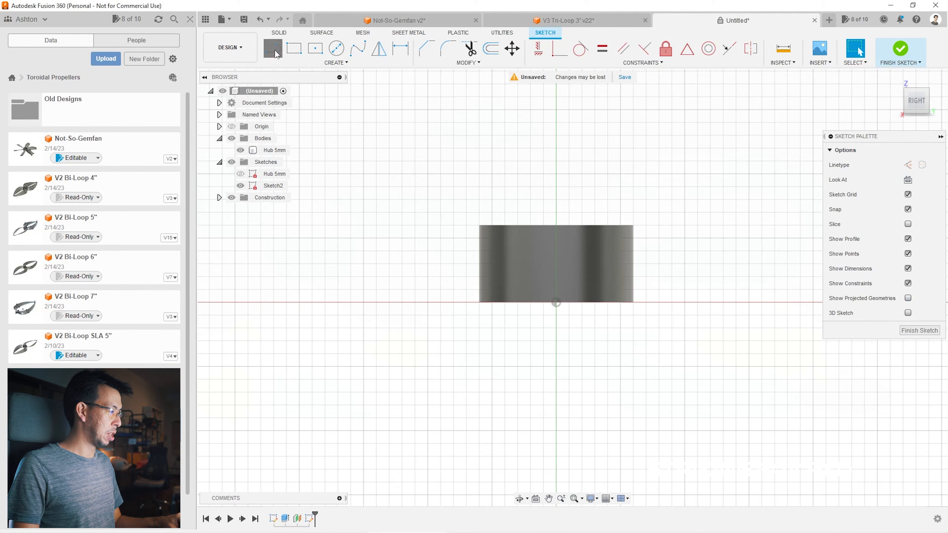
scroll(611, 190, up, 3)
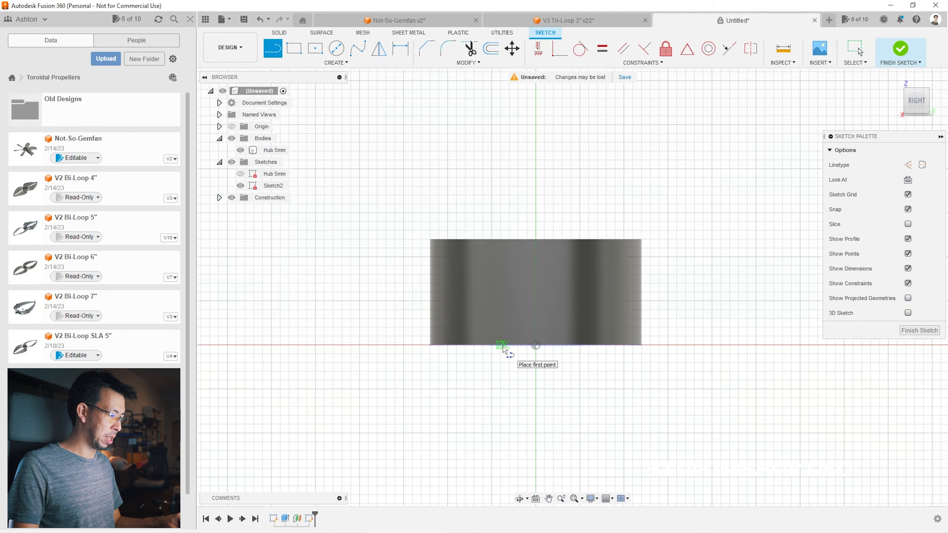
click(501, 345)
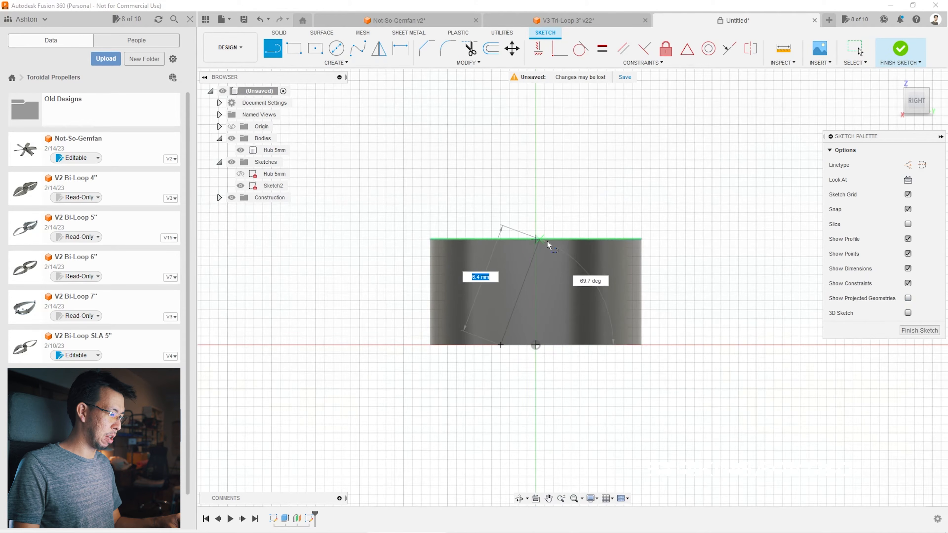
double_click(571, 240)
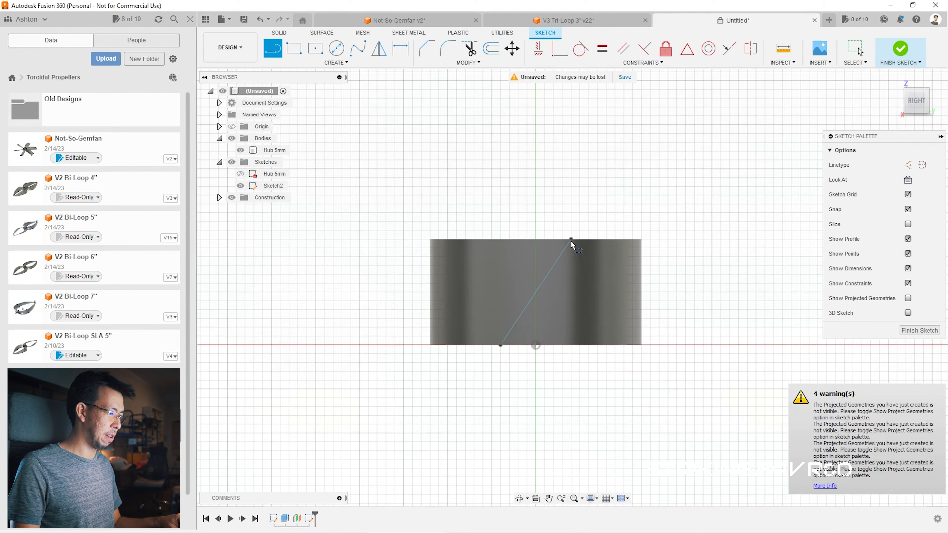
key(Escape)
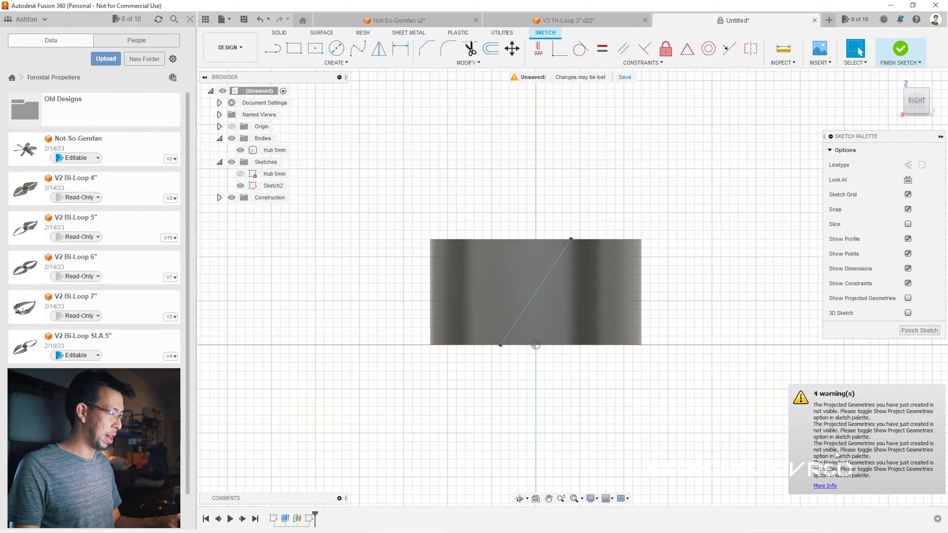
Step: Hide the Hub 5mm body while keeping the slanted line's sketch open
click(518, 285)
scroll(517, 285, up, 3)
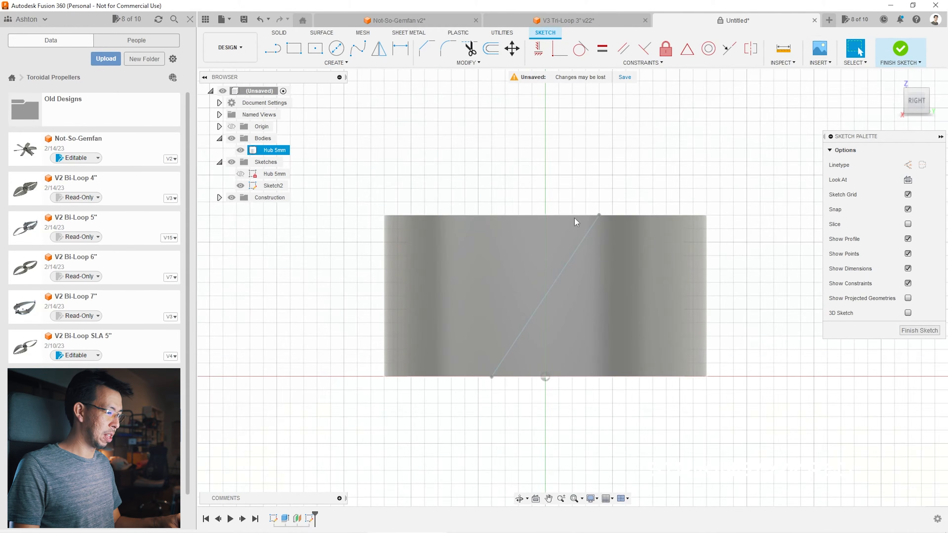
click(666, 173)
click(250, 151)
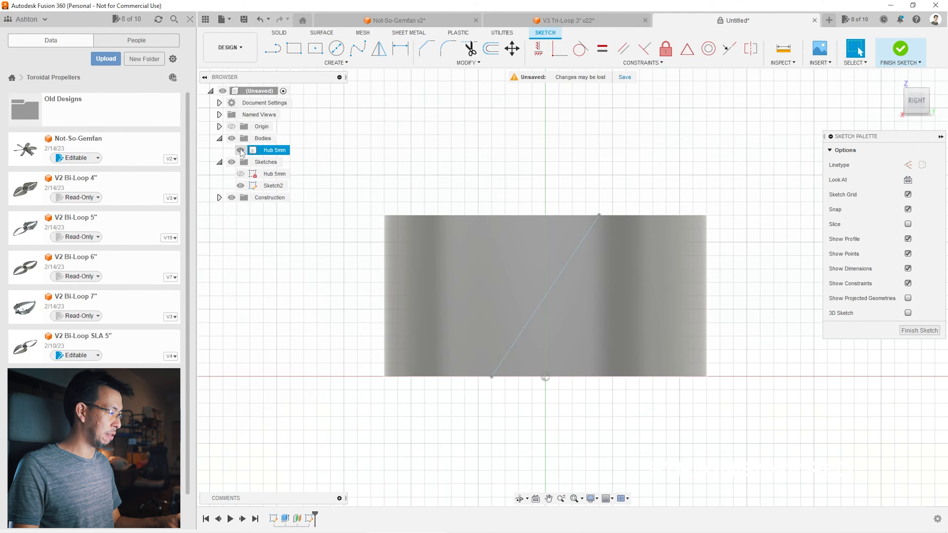
click(241, 151)
click(245, 153)
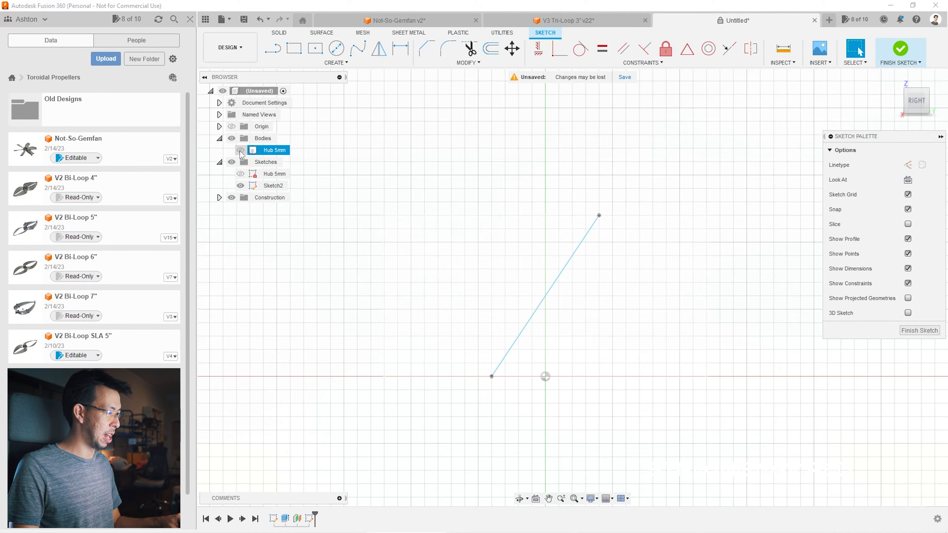
click(416, 193)
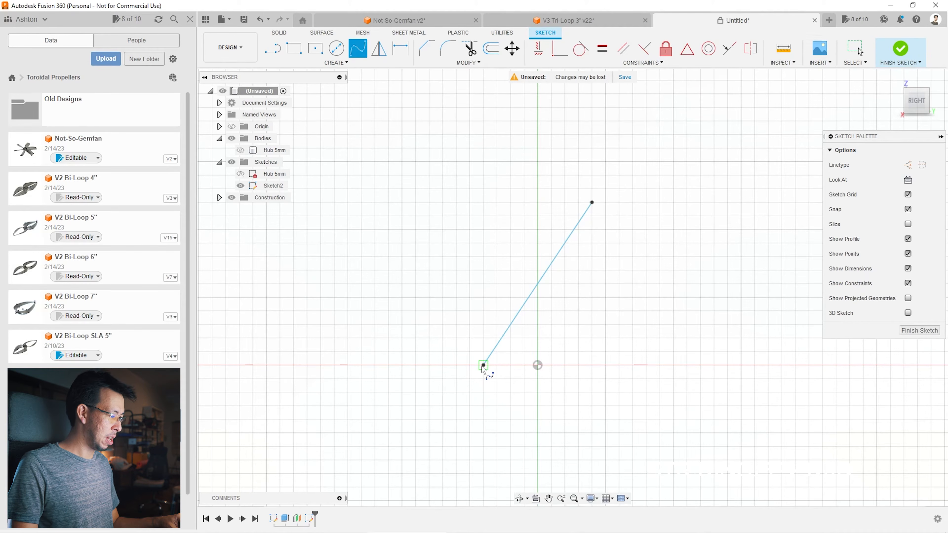
Step: Draw a fit point spline from the slanted line's lower end through its upper end to the horizontal axis, midway between the start and the origin
click(592, 202)
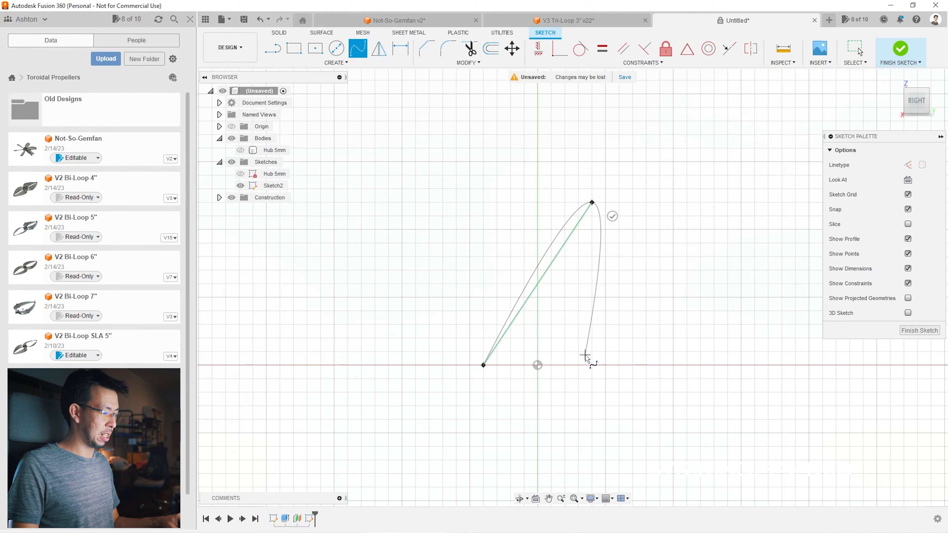
click(510, 366)
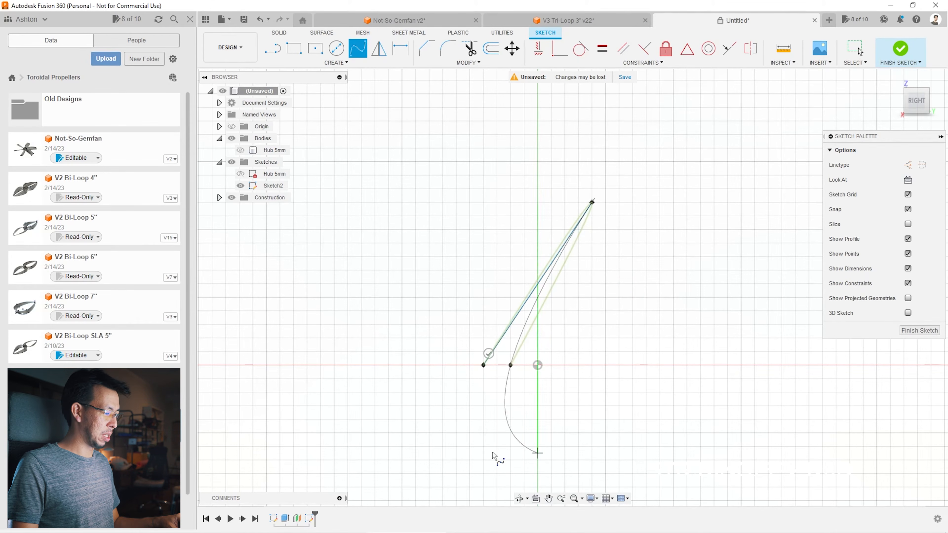
double_click(510, 366)
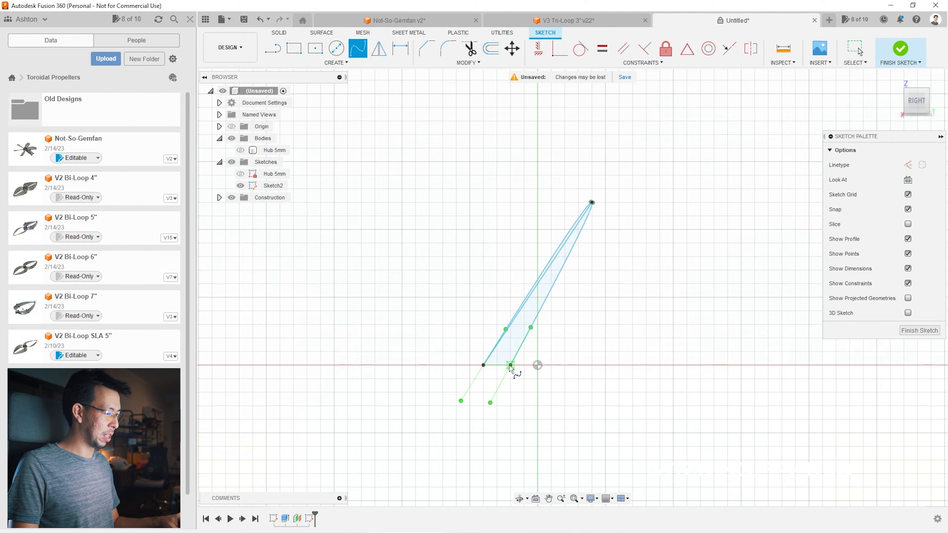
key(Escape)
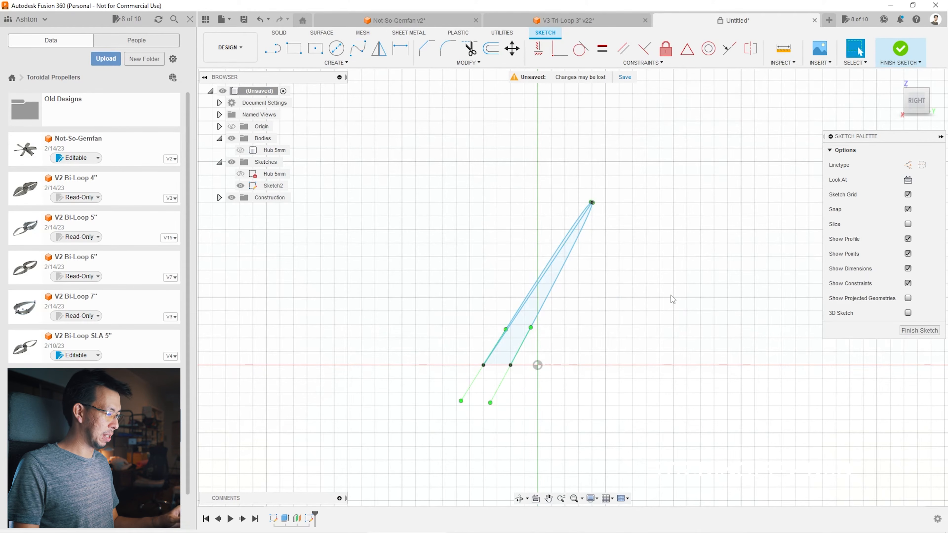
Step: Rotate the tangent handle at the spline's upper tip to horizontal and lengthen it to round the tip
scroll(596, 220, up, 5)
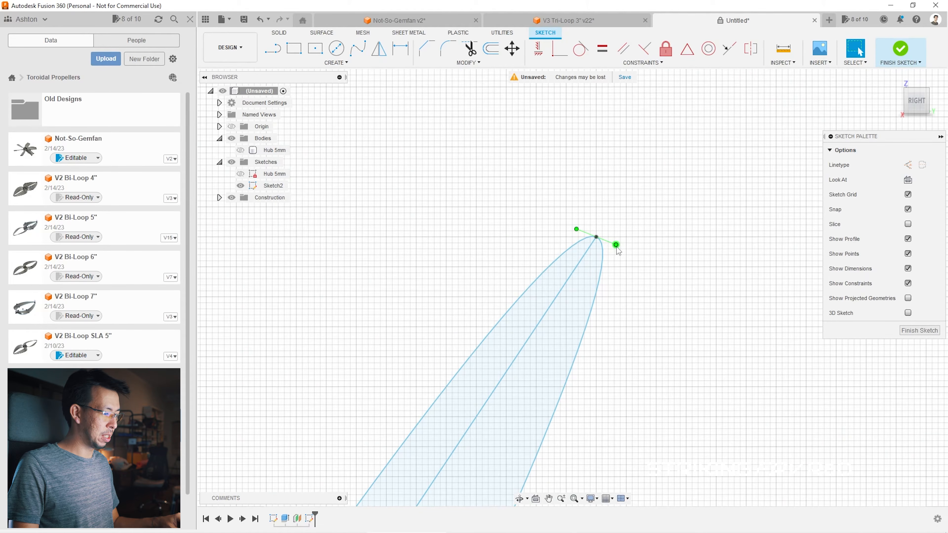
scroll(637, 247, up, 10)
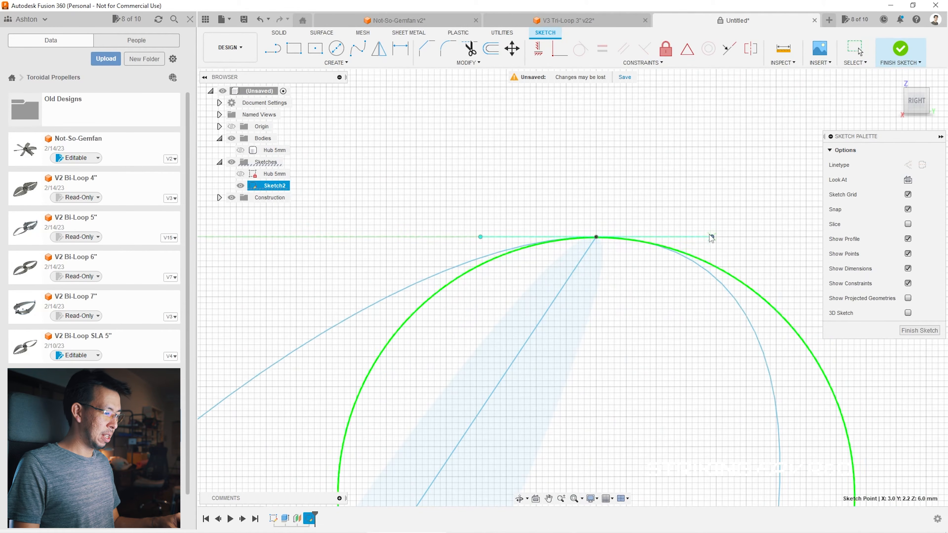
scroll(644, 241, down, 10)
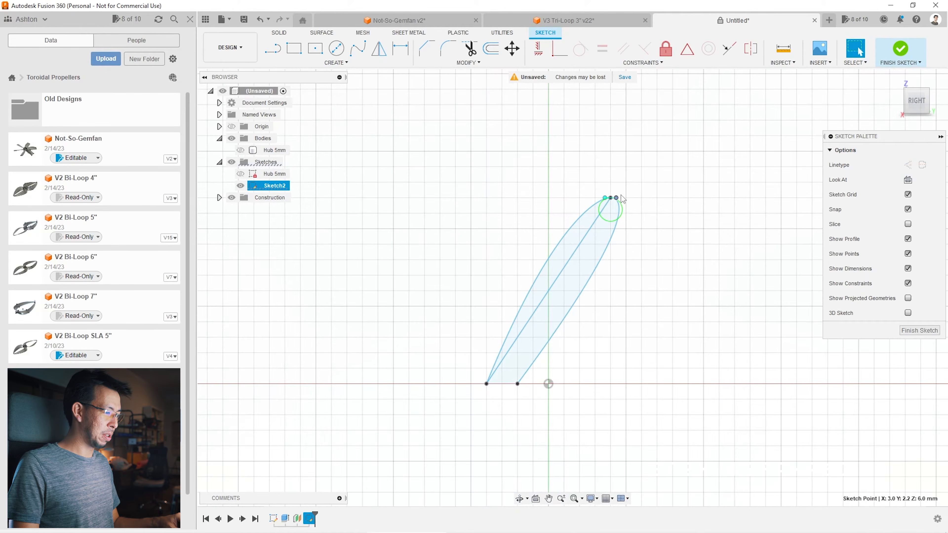
Step: Adjust the length of the tip's horizontal tangent handle to give the blade profile a slim body with a rounded tip
drag(616, 198, 637, 225)
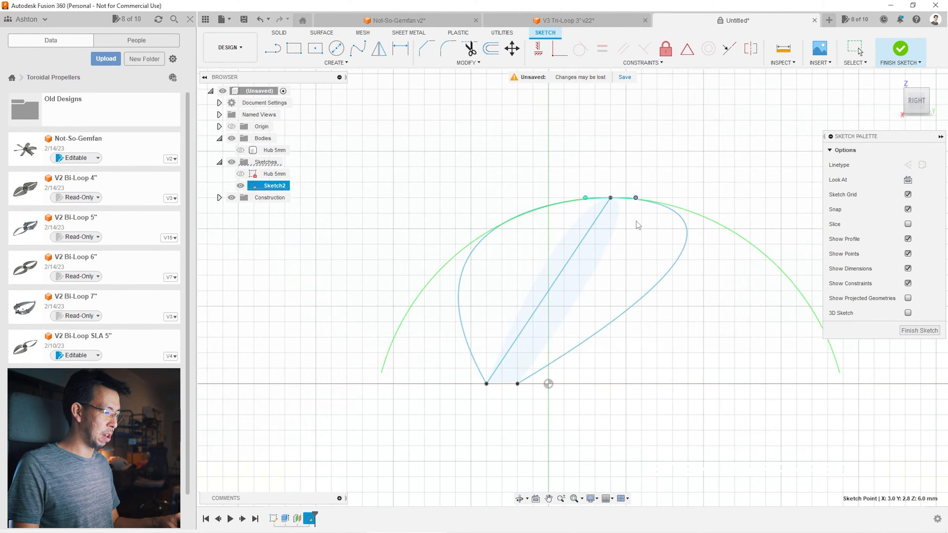
scroll(611, 196, up, 5)
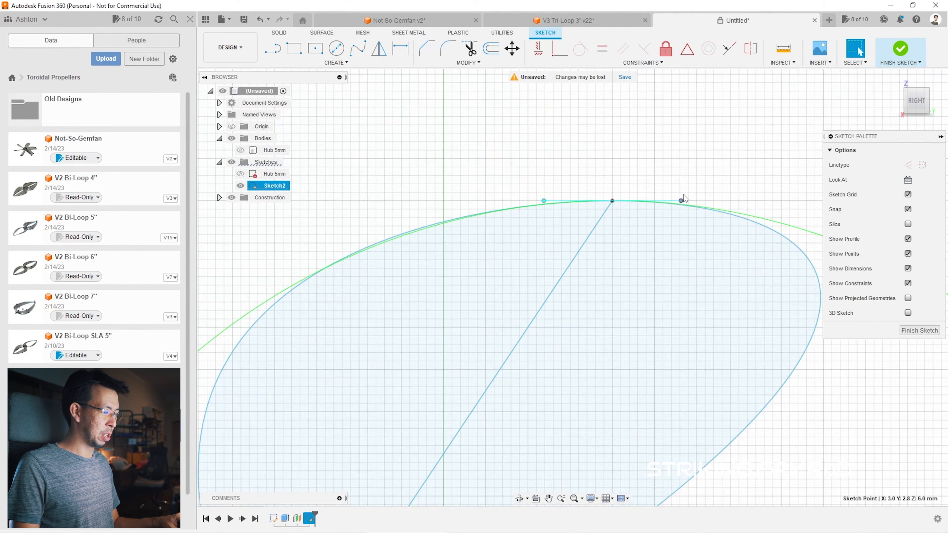
scroll(684, 196, up, 2)
drag(679, 205, 581, 207)
scroll(594, 206, up, 4)
scroll(639, 157, down, 6)
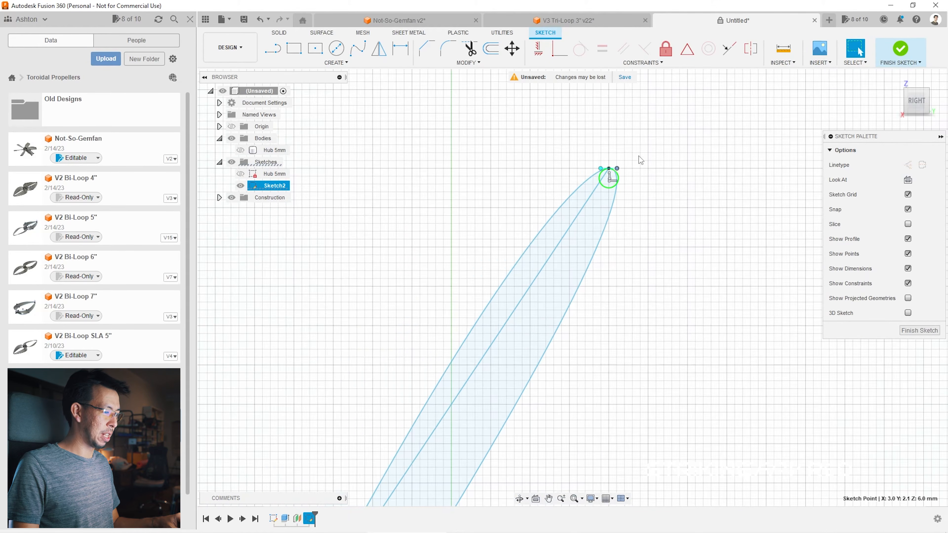
scroll(639, 153, up, 1)
scroll(638, 149, up, 5)
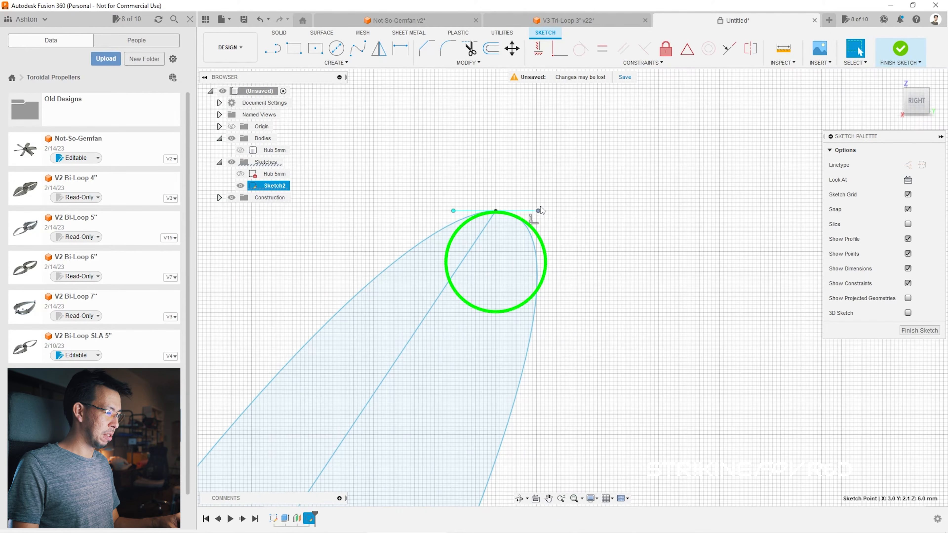
drag(538, 211, 551, 211)
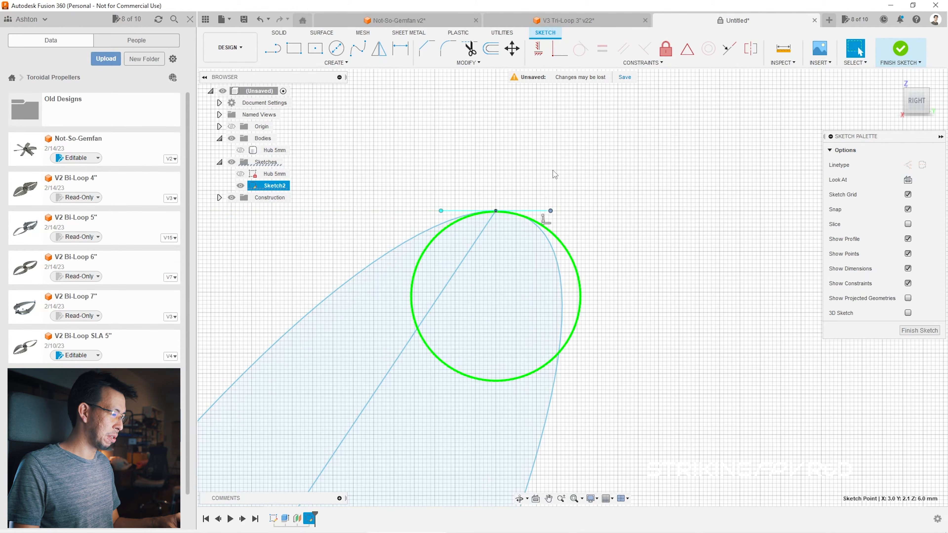
Step: Try to shorten the horizontal tangent handle at the spline's tip
click(544, 220)
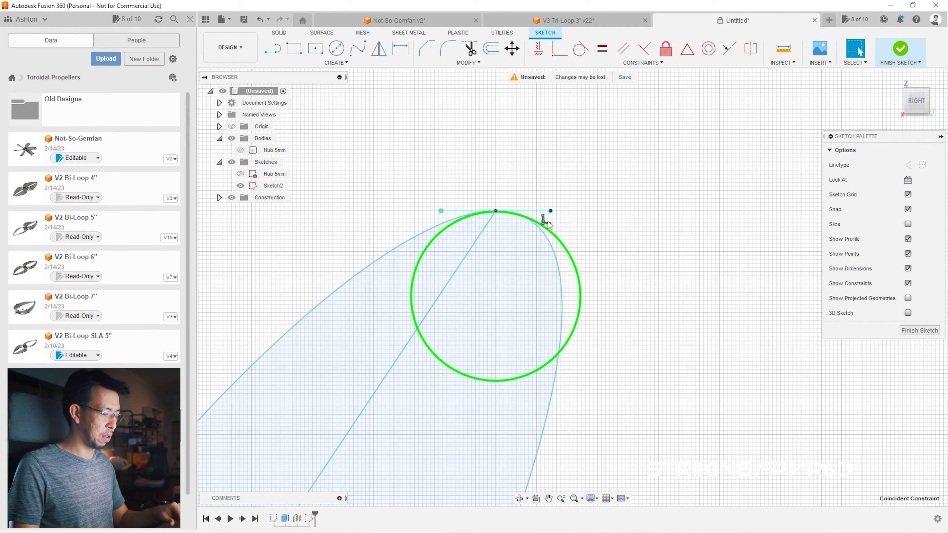
mouse_move(551, 211)
mouse_down()
mouse_move(537, 187)
mouse_move(524, 227)
mouse_move(543, 214)
mouse_up()
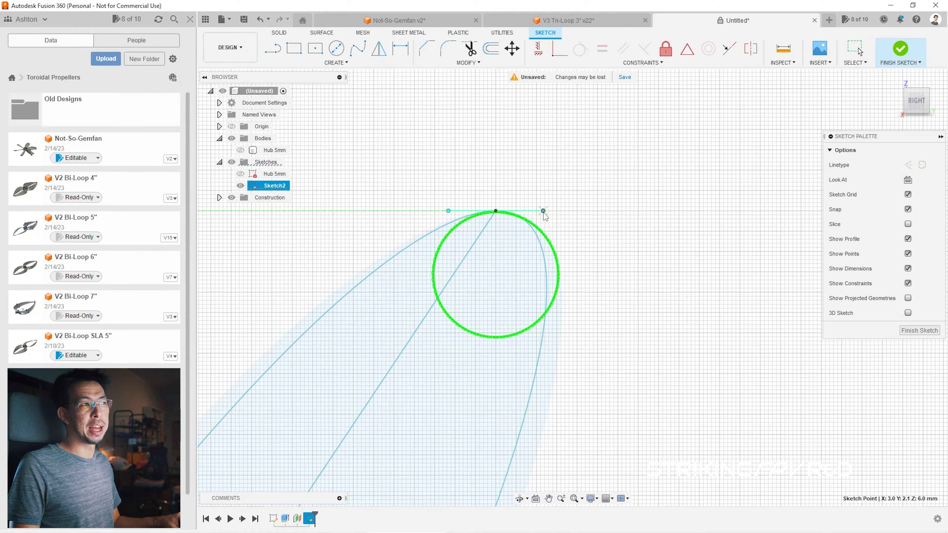
drag(543, 214, 538, 211)
key(ctrl+z)
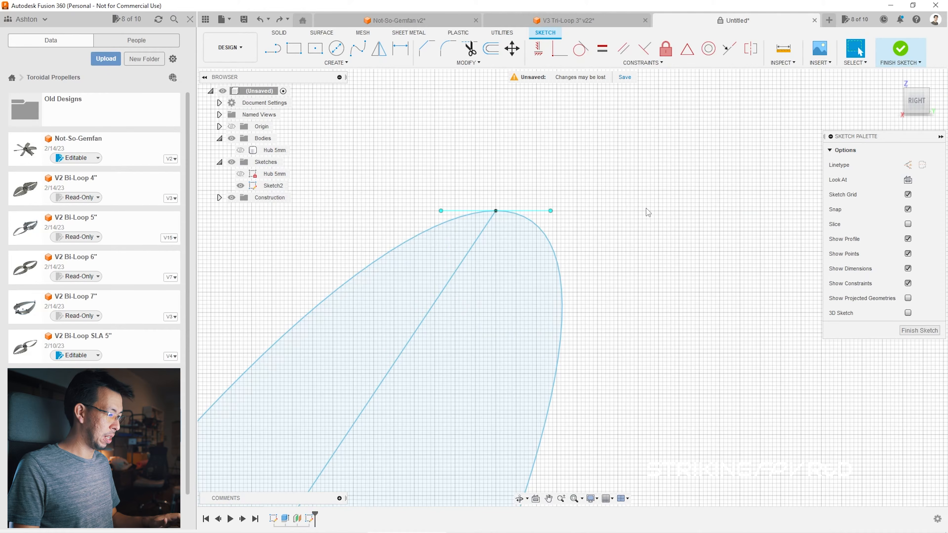
Step: Lengthen the tip's horizontal tangent handle slightly to make the profile's upper end fuller
click(551, 210)
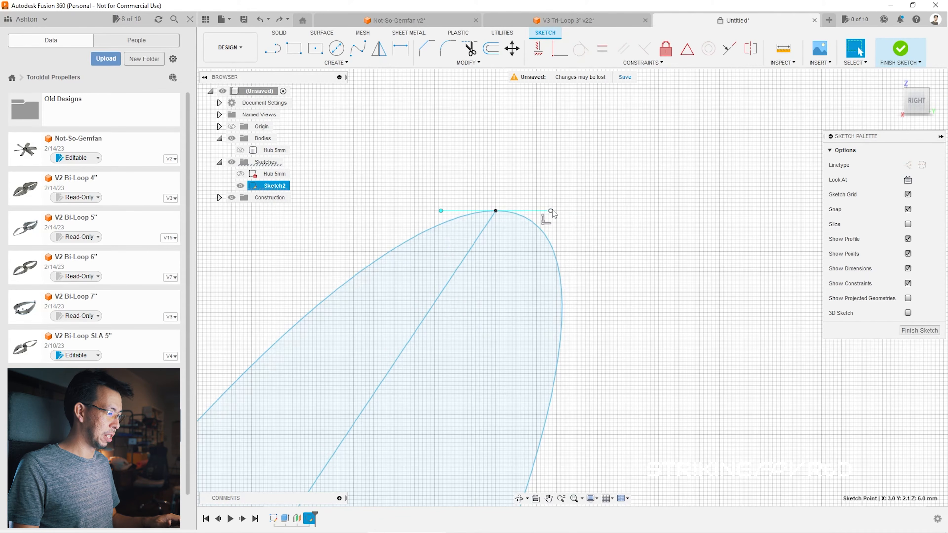
mouse_move(552, 211)
mouse_down()
mouse_move(532, 210)
mouse_move(559, 212)
mouse_up()
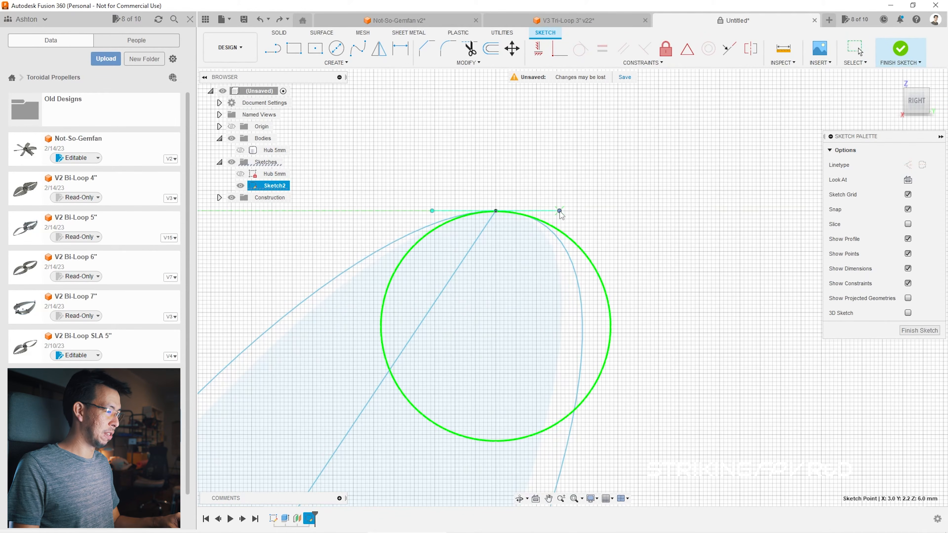
scroll(672, 149, down, 15)
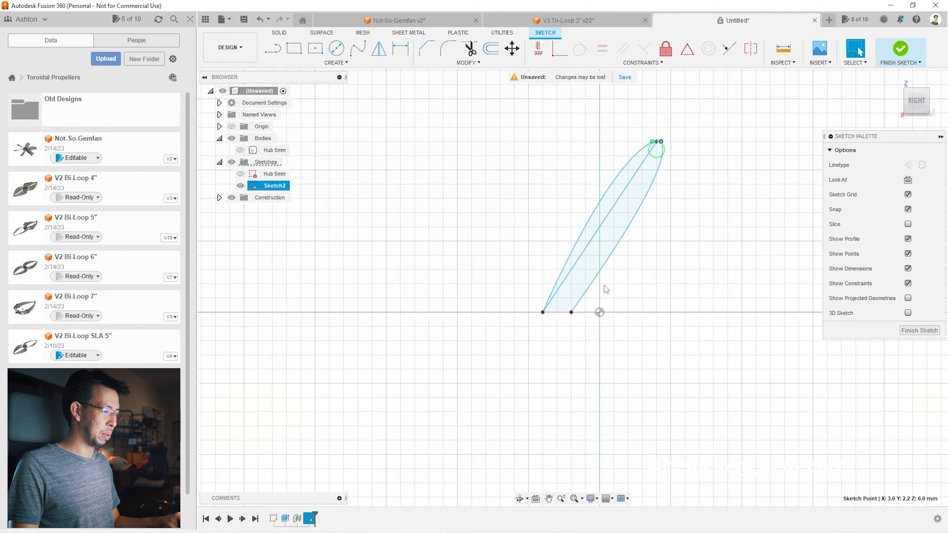
Step: Swing the tangent handle at the spline's starting point outward so the profile's outer side bulges more near its base
scroll(606, 290, up, 3)
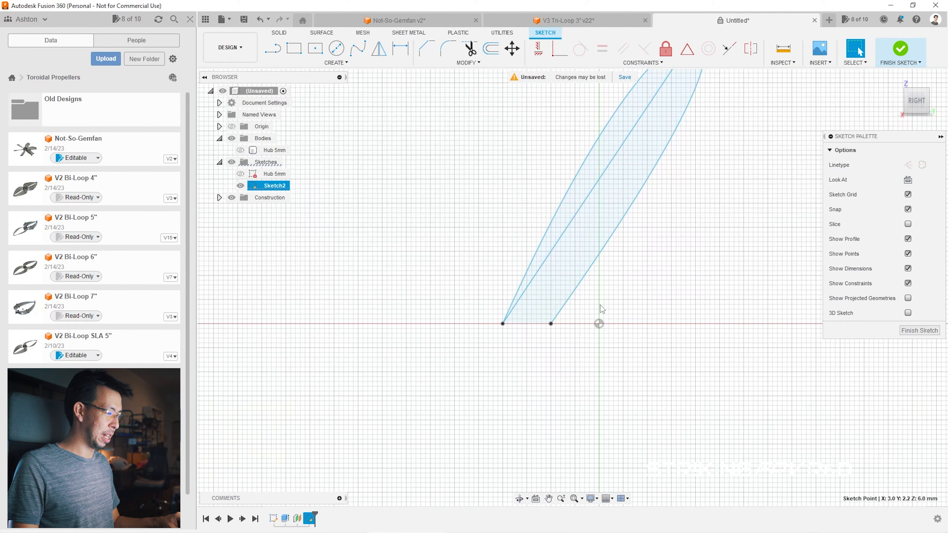
click(563, 316)
scroll(560, 356, down, 2)
scroll(574, 328, up, 2)
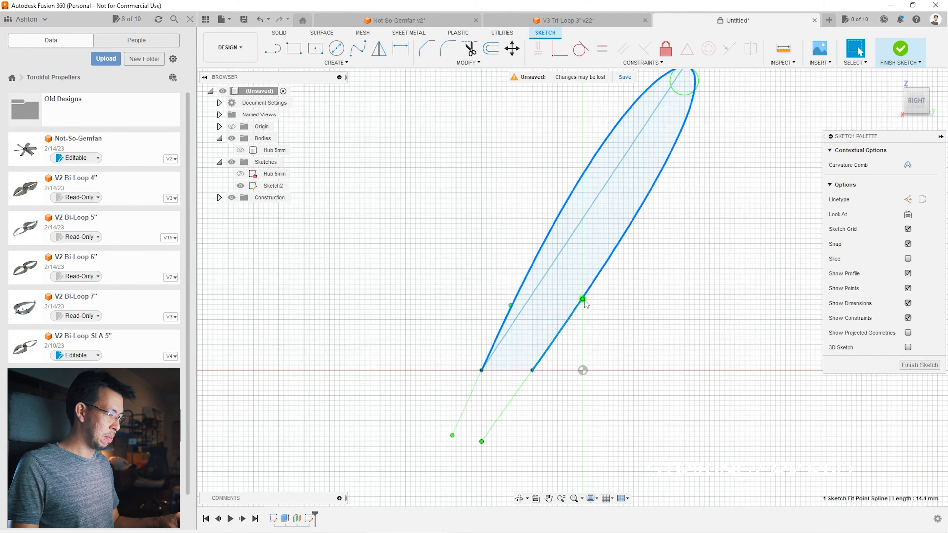
click(511, 306)
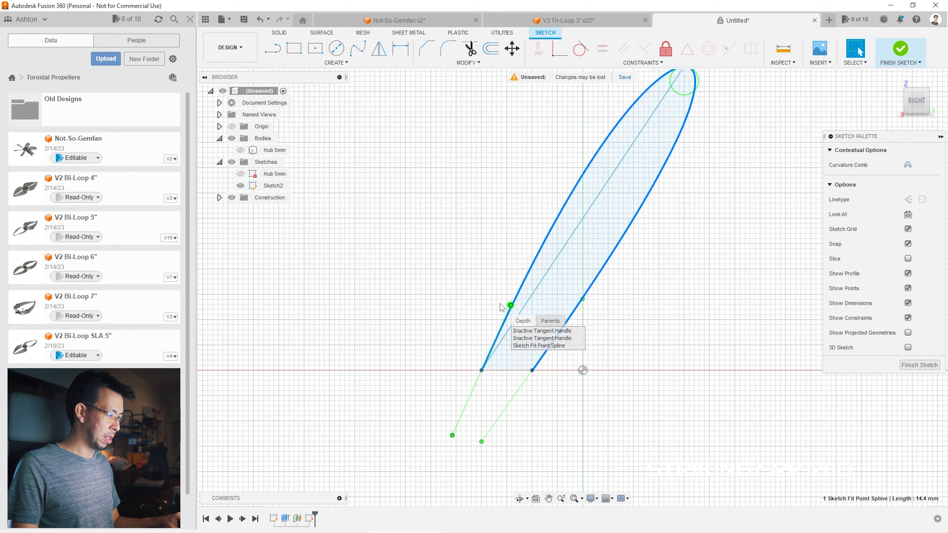
click(509, 307)
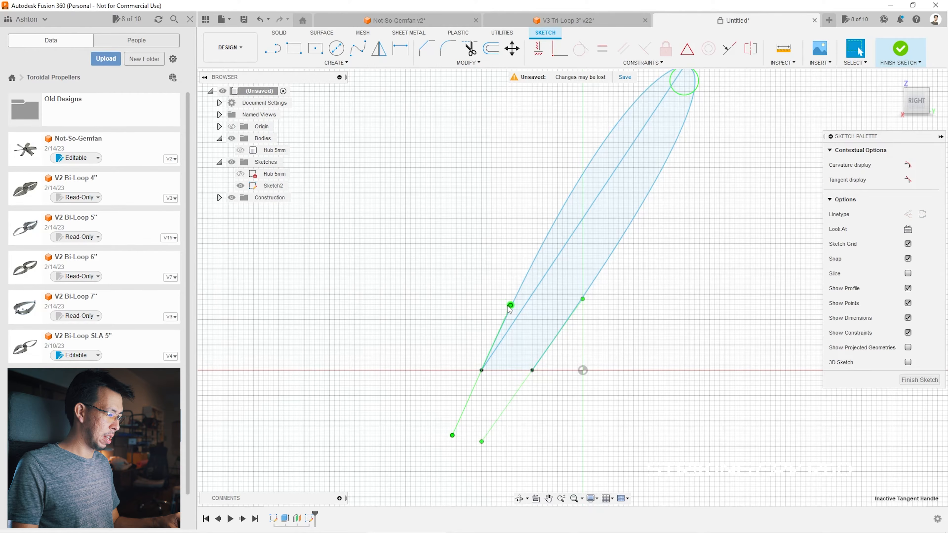
drag(509, 307, 502, 306)
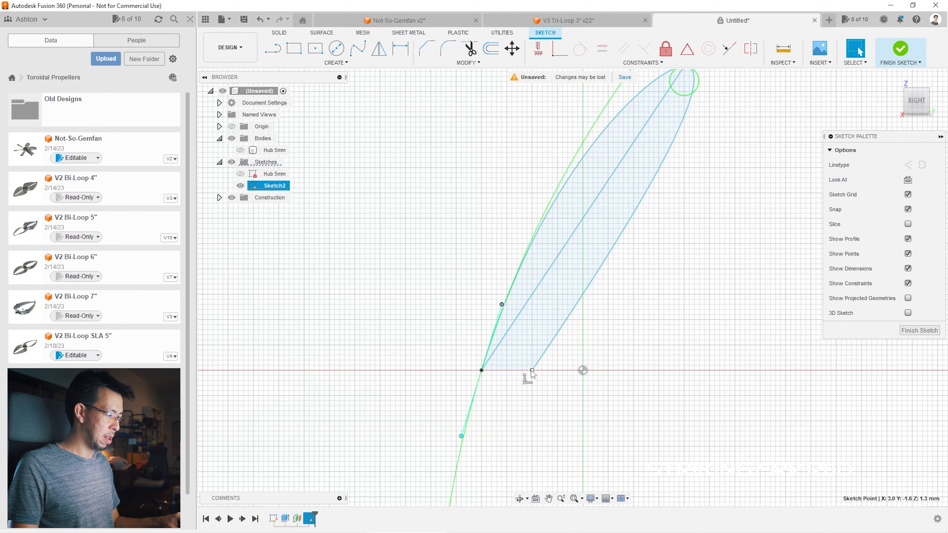
Step: Move the spline's free end about halfway toward its start along the horizontal axis and swing its tangent handle inward to curve the inner side
drag(533, 373, 505, 373)
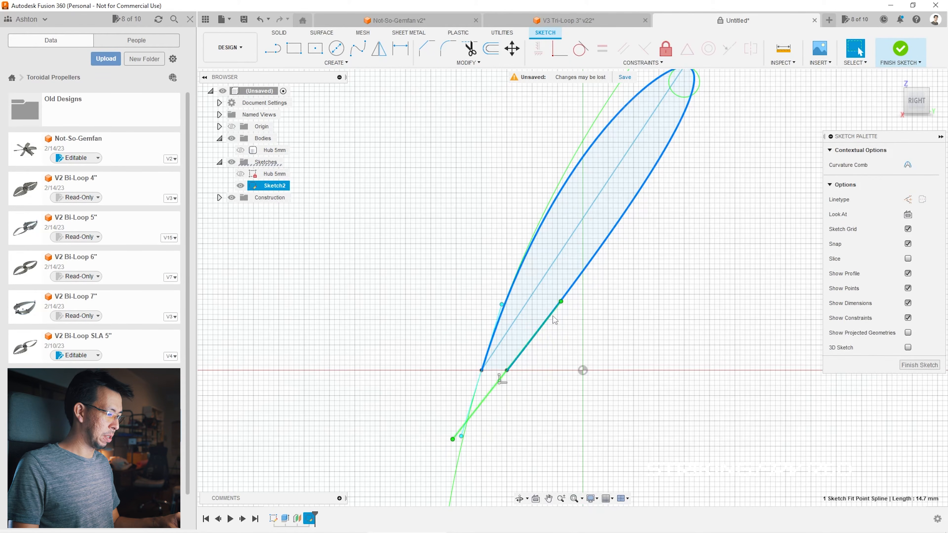
drag(564, 304, 540, 304)
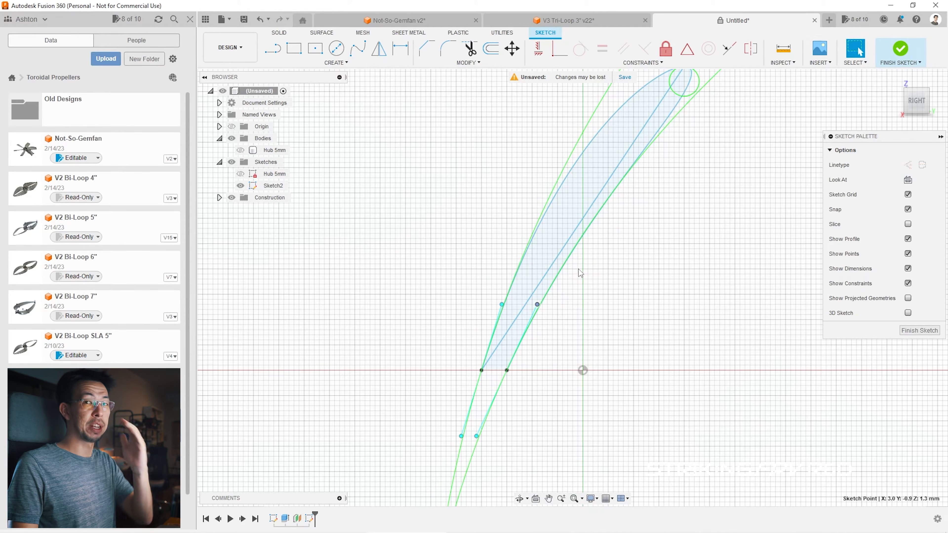
scroll(422, 360, down, 2)
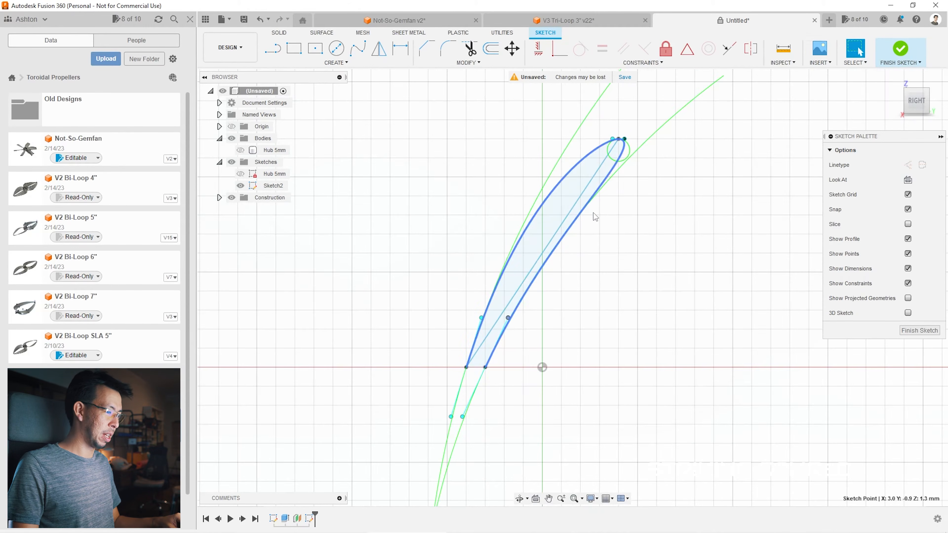
Step: Delete the slanted guide line and close the profile's base with a short straight line between the spline's two ends
click(553, 240)
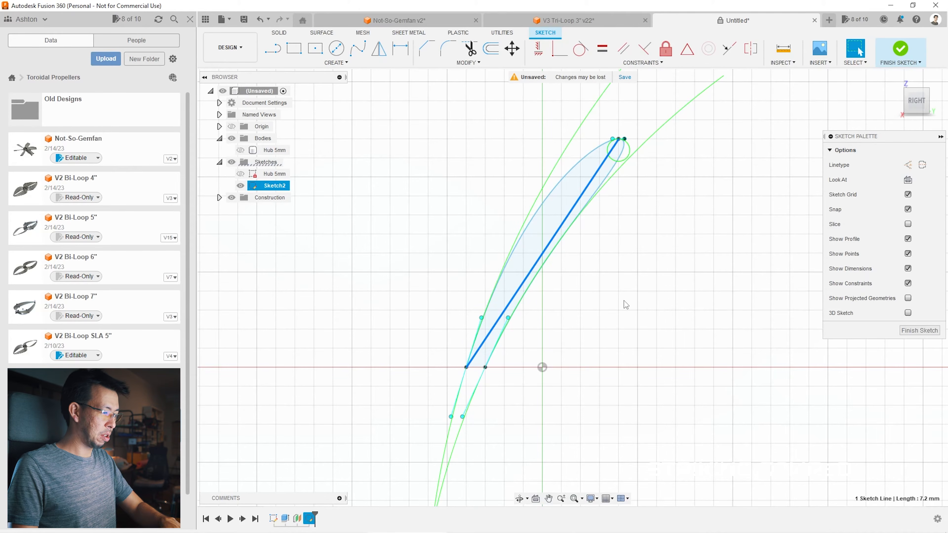
key(Delete)
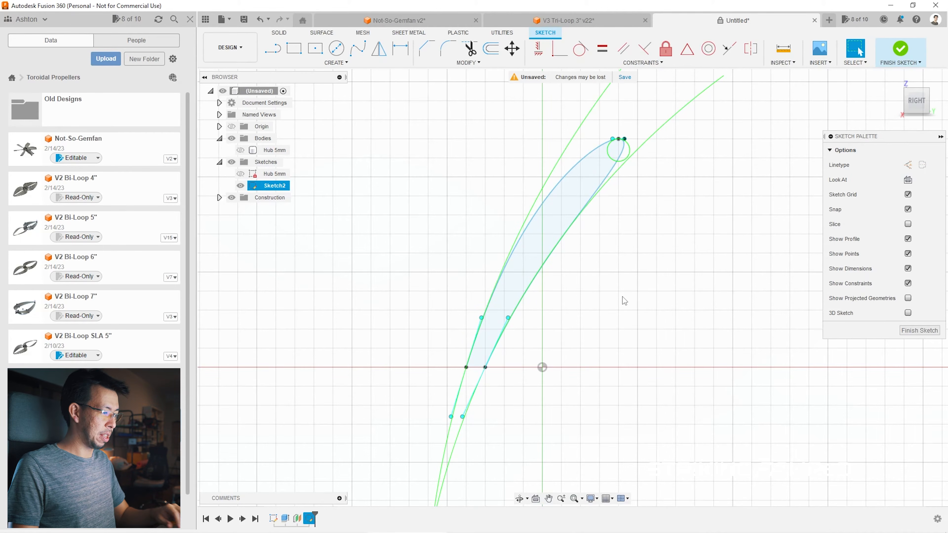
click(274, 55)
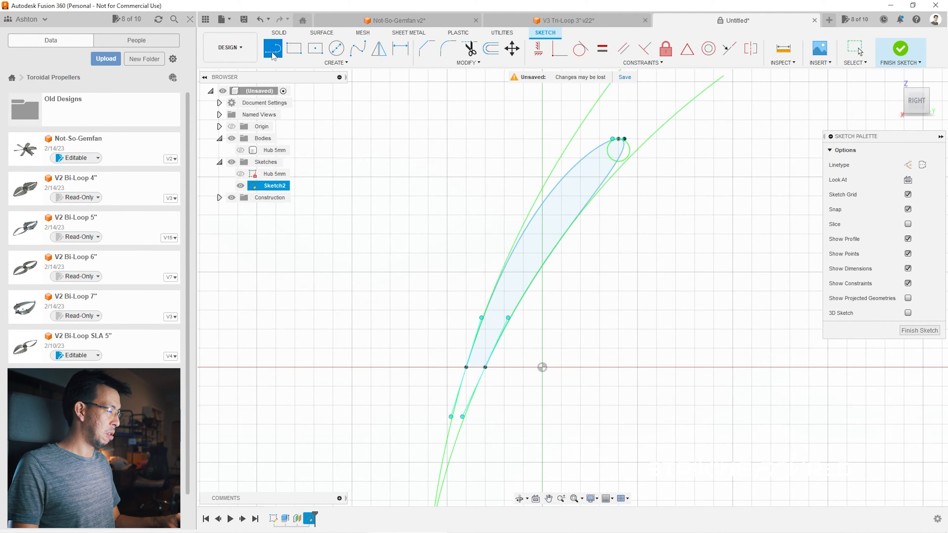
click(485, 367)
click(466, 368)
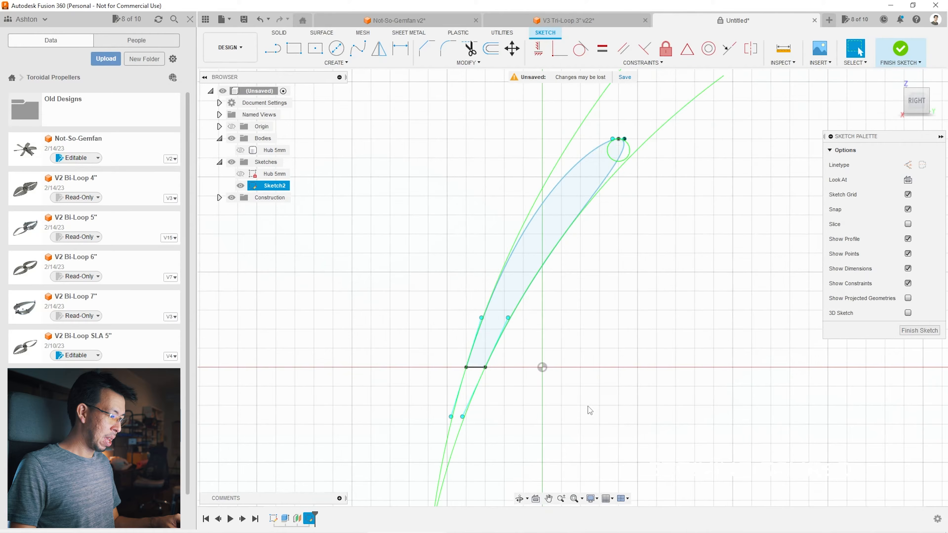
Step: Turn off the curvature display at the spline's tip and base points, keeping the tangent handles
scroll(588, 406, down, 2)
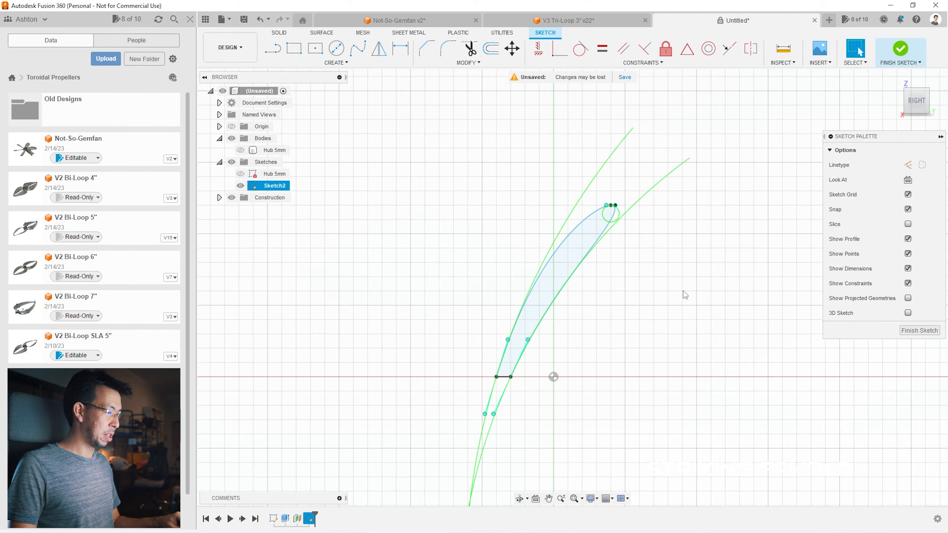
click(665, 325)
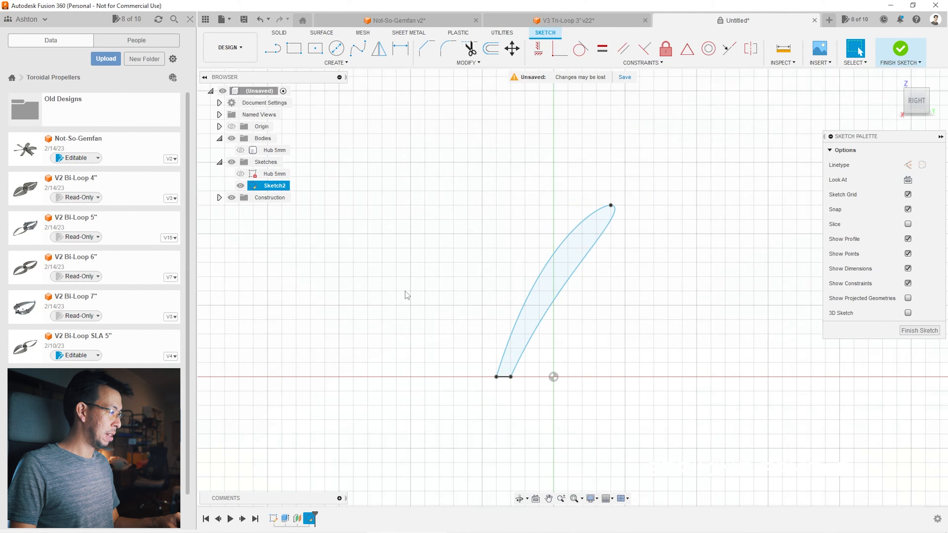
Step: Dimension the horizontal distance between the origin and the outer end of the profile's base at 2 mm
click(400, 54)
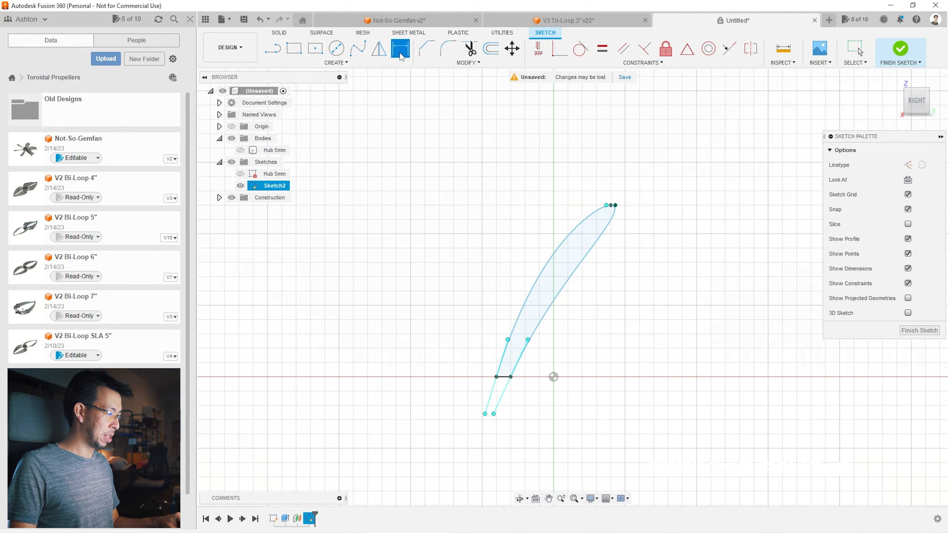
scroll(422, 207, down, 2)
scroll(518, 358, up, 3)
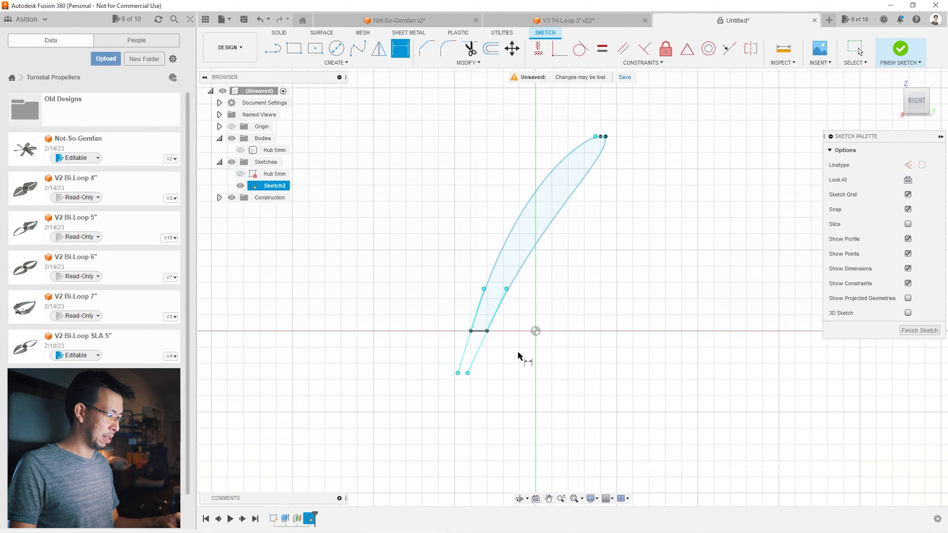
click(536, 331)
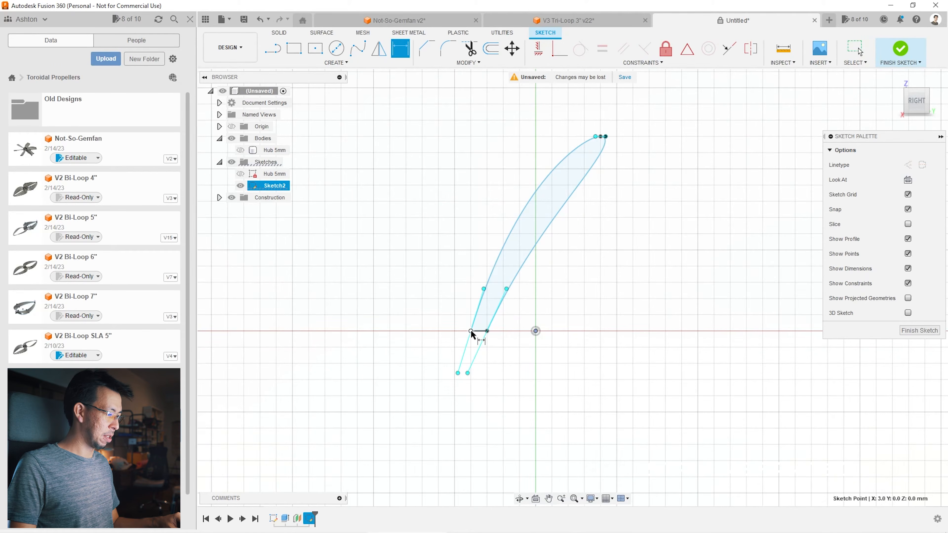
click(503, 402)
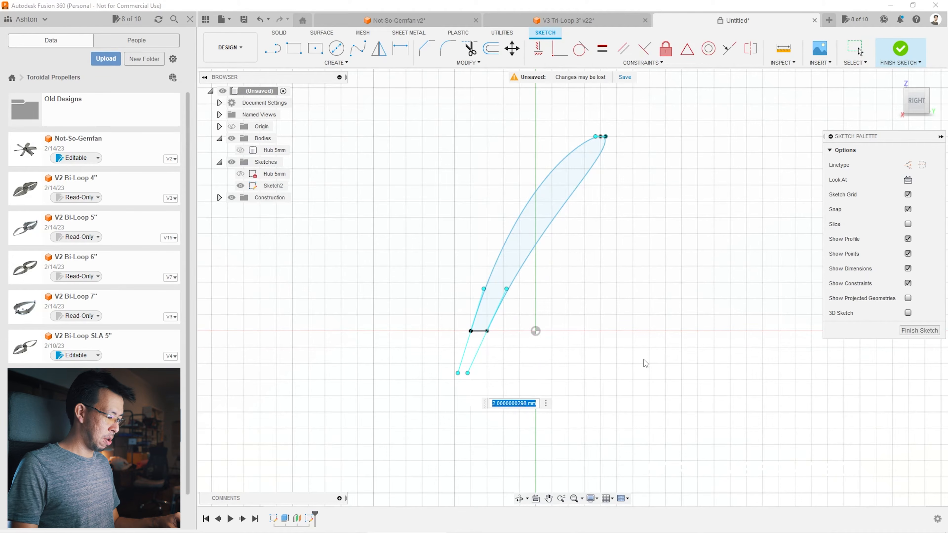
key(Escape)
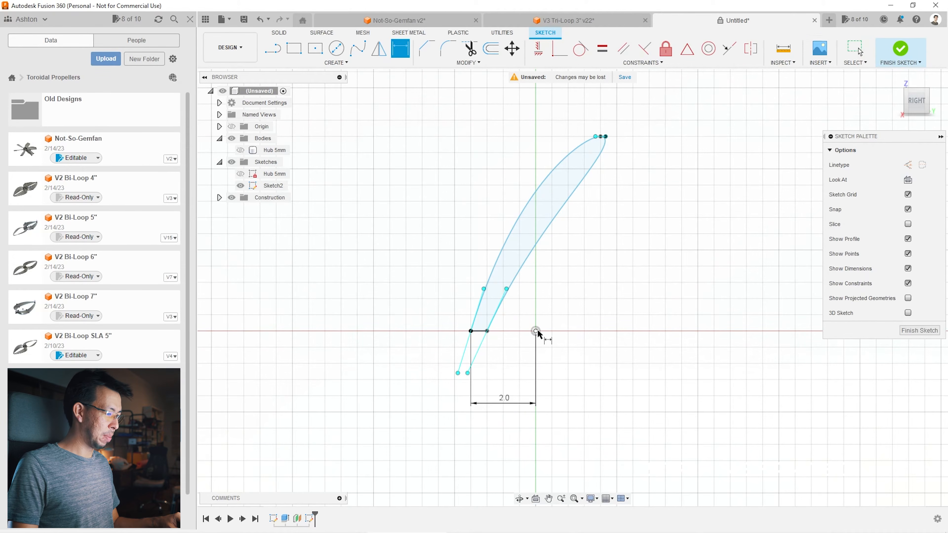
Step: Dimension the horizontal distance between the origin and the profile's tip point at 2 mm
click(535, 331)
click(600, 137)
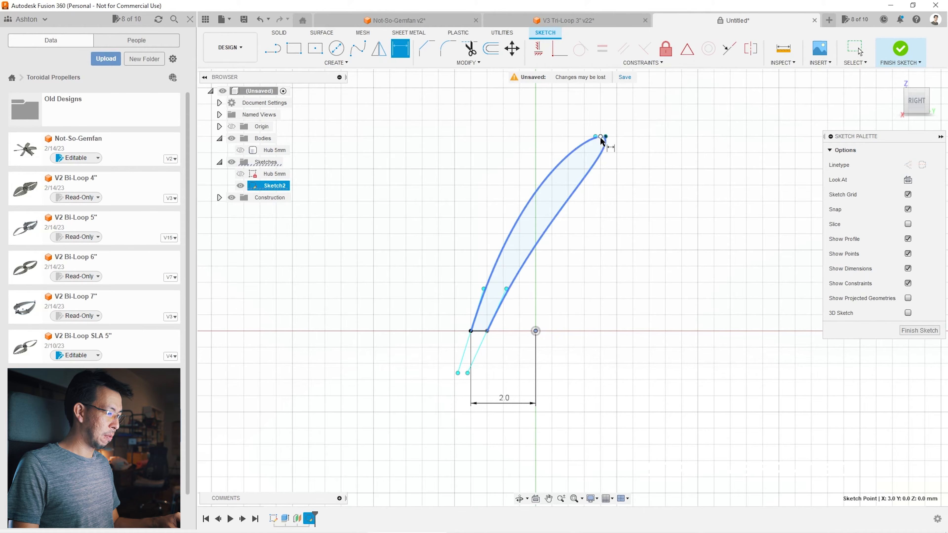
click(634, 399)
text(2)
key(Return)
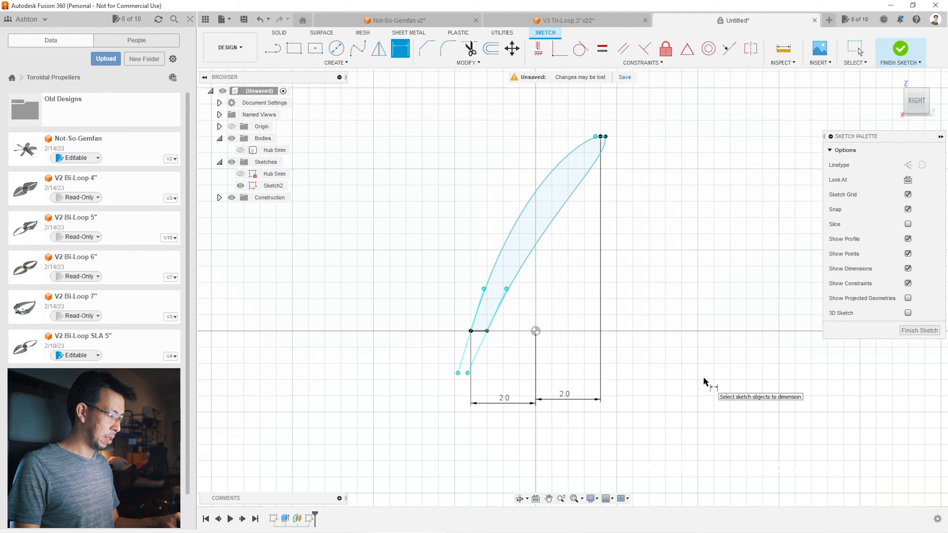
Step: Try to add a vertical dimension between the origin and the profile's tip point
click(536, 332)
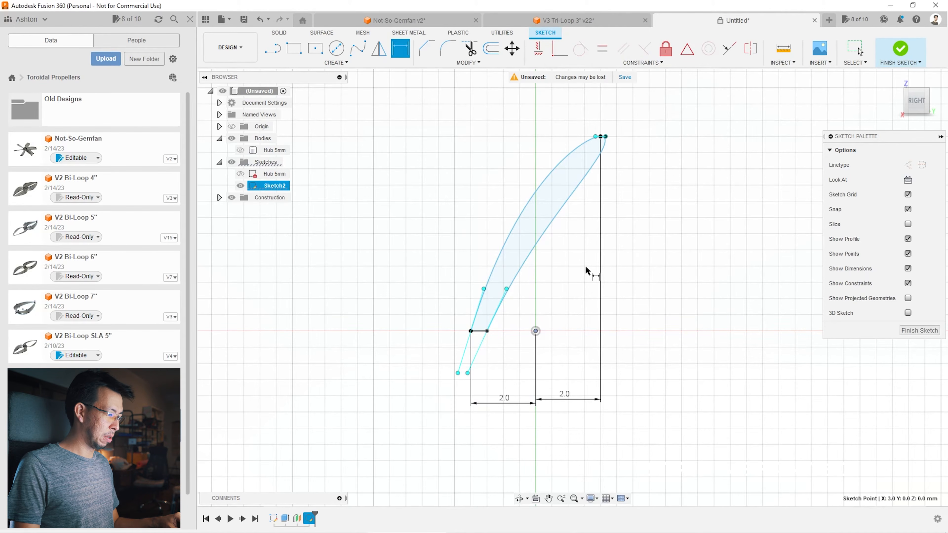
click(601, 138)
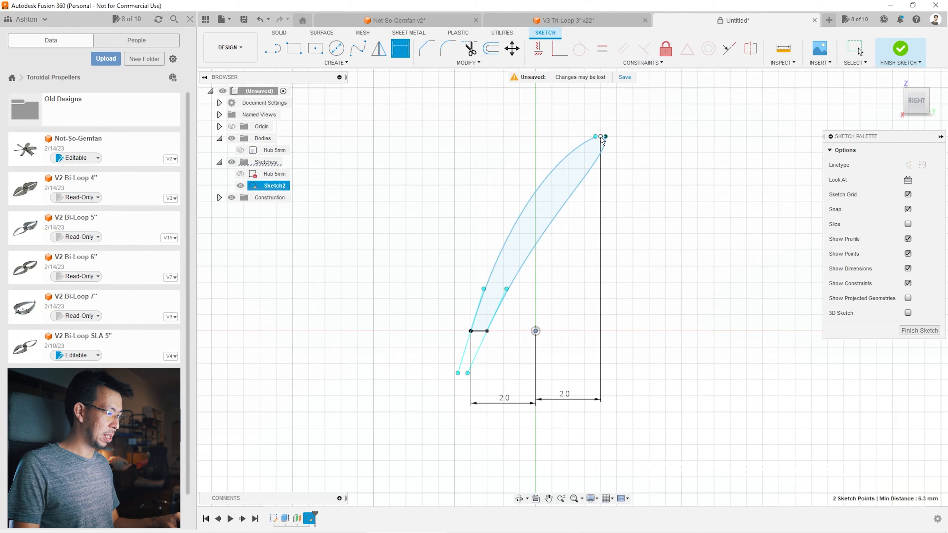
click(679, 235)
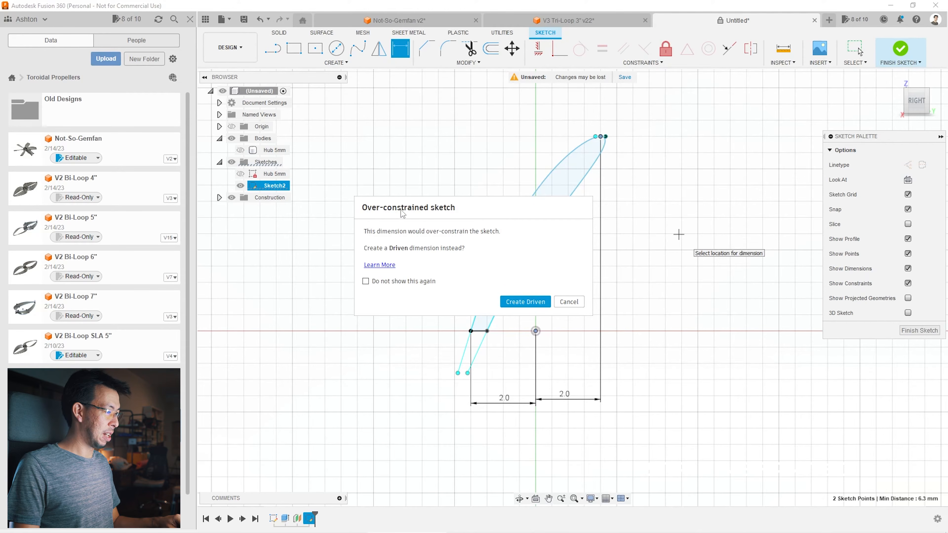
click(568, 301)
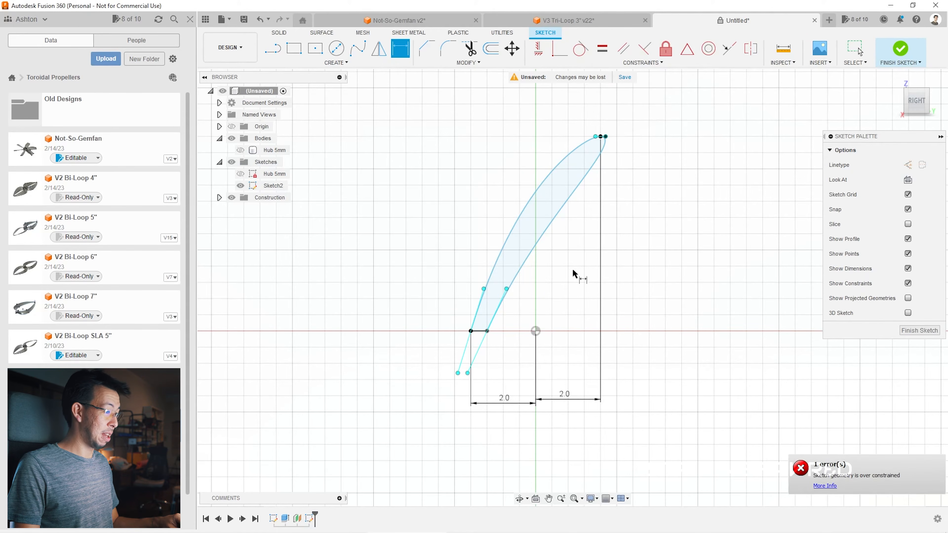
Step: Delete the constraint attached to the spline's tip point
scroll(607, 135, up, 6)
scroll(591, 150, up, 3)
key(Escape)
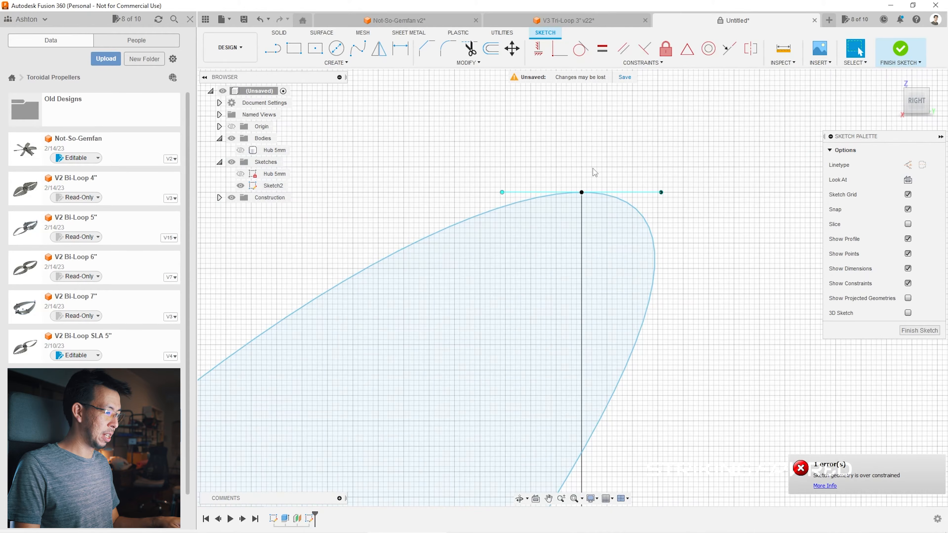
click(581, 194)
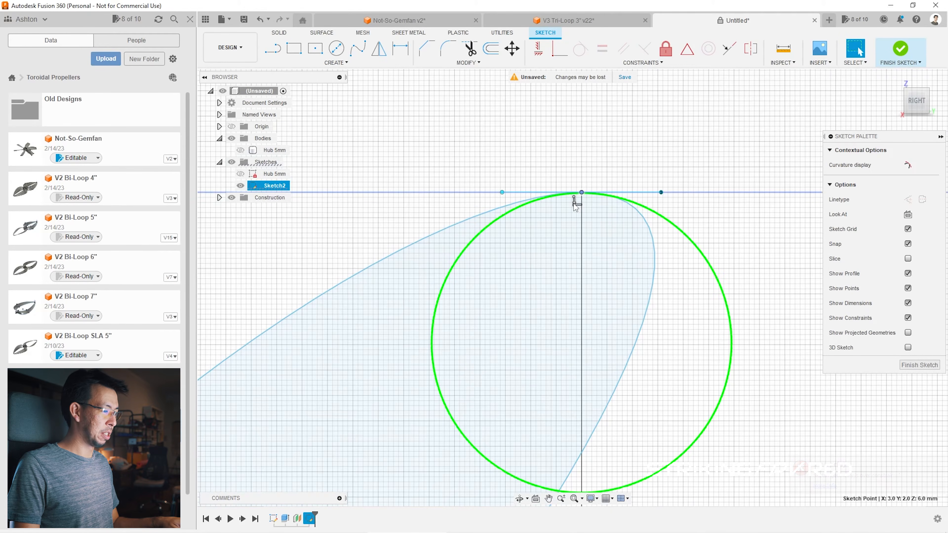
click(573, 202)
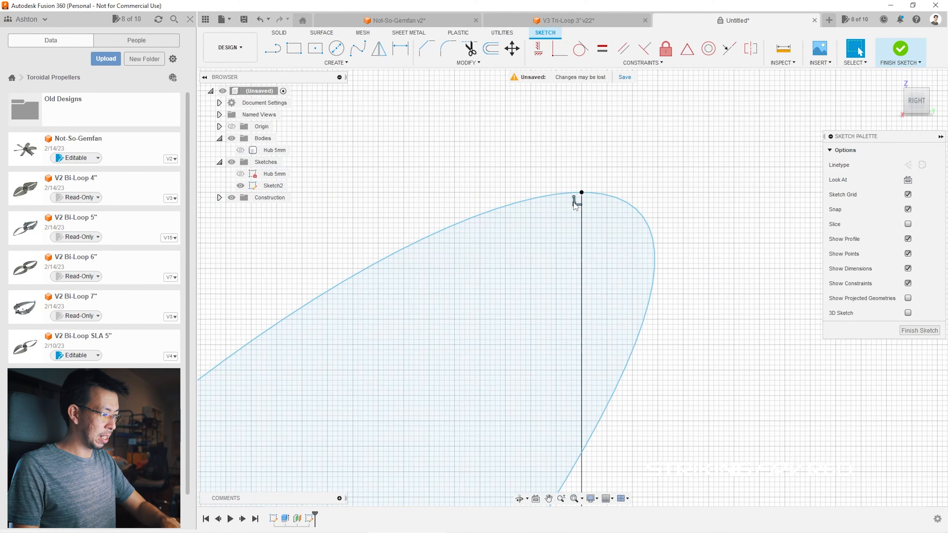
scroll(619, 134, down, 10)
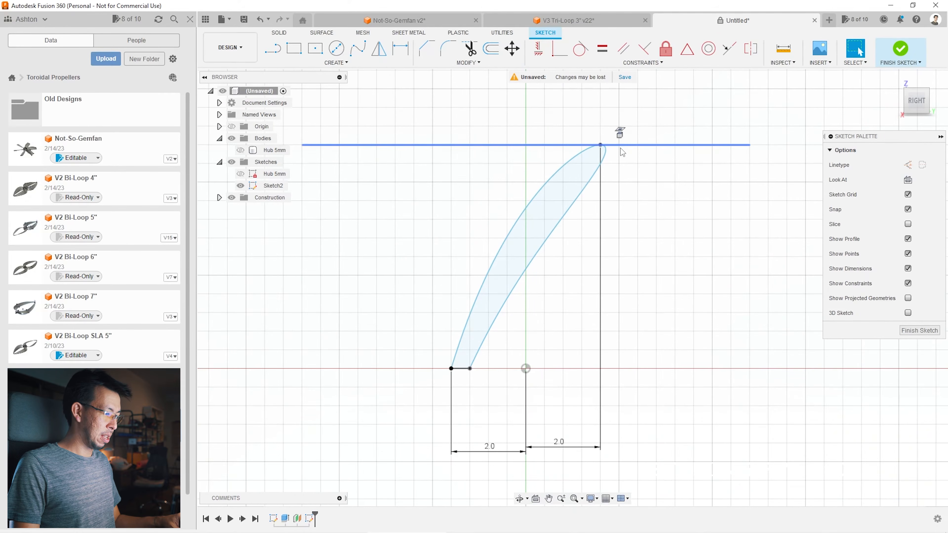
Step: Try to dimension the tip's vertical distance from the origin at 6 mm, and undo the attempt
click(402, 51)
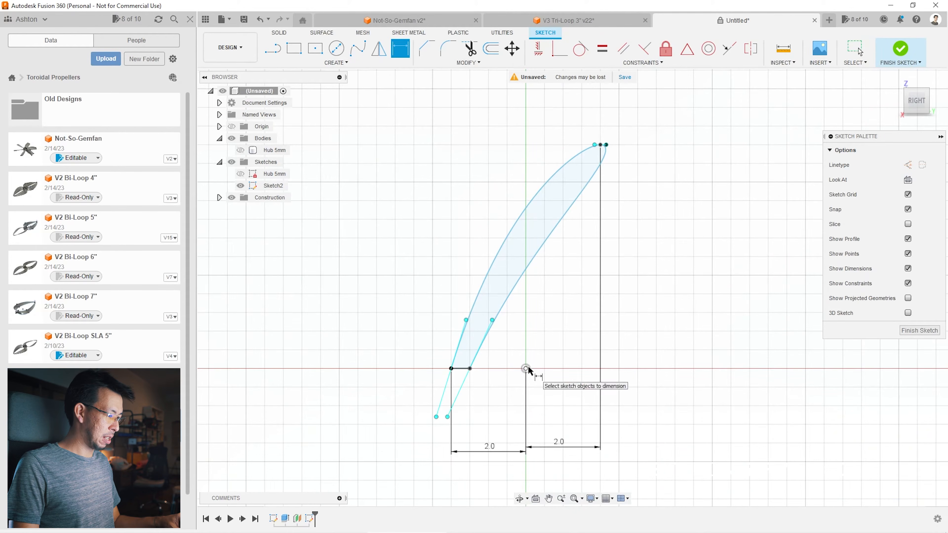
click(527, 368)
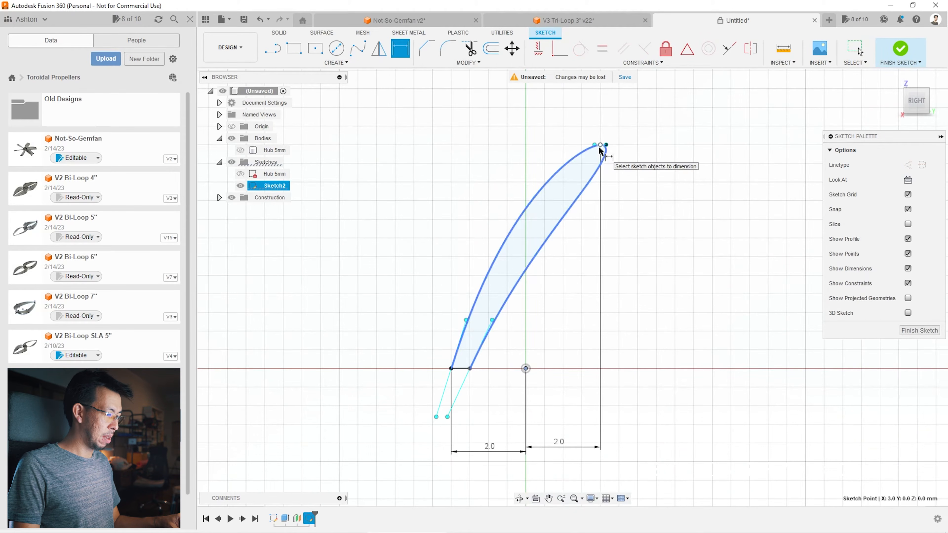
click(600, 146)
click(700, 249)
key(Return)
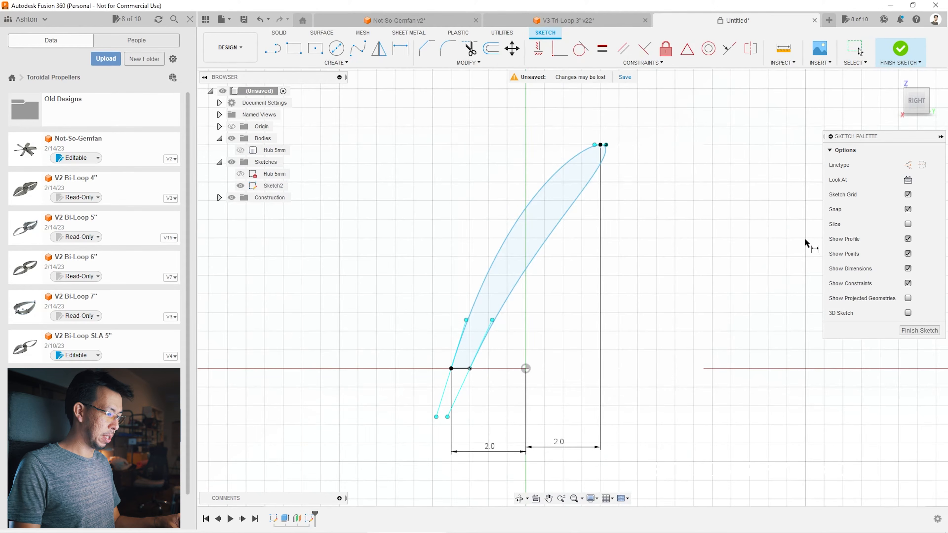
click(704, 249)
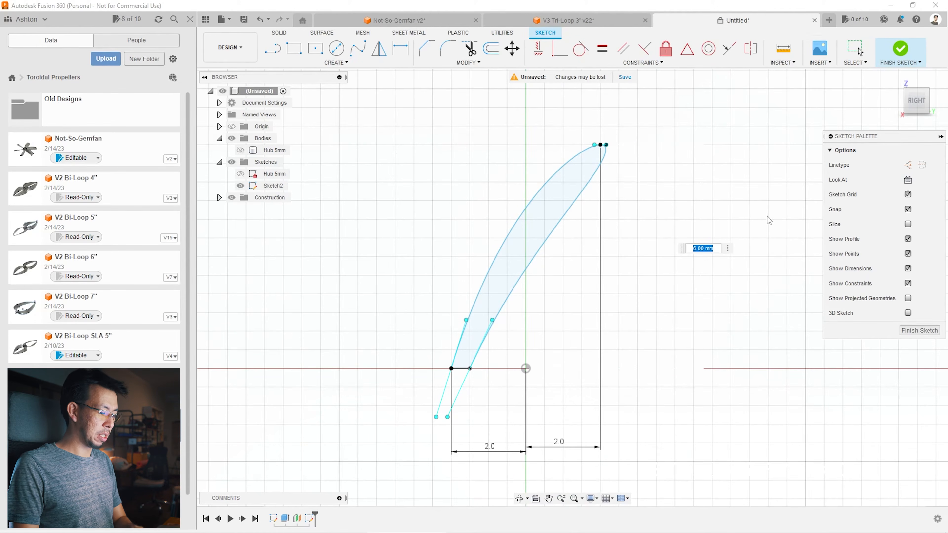
key(Return)
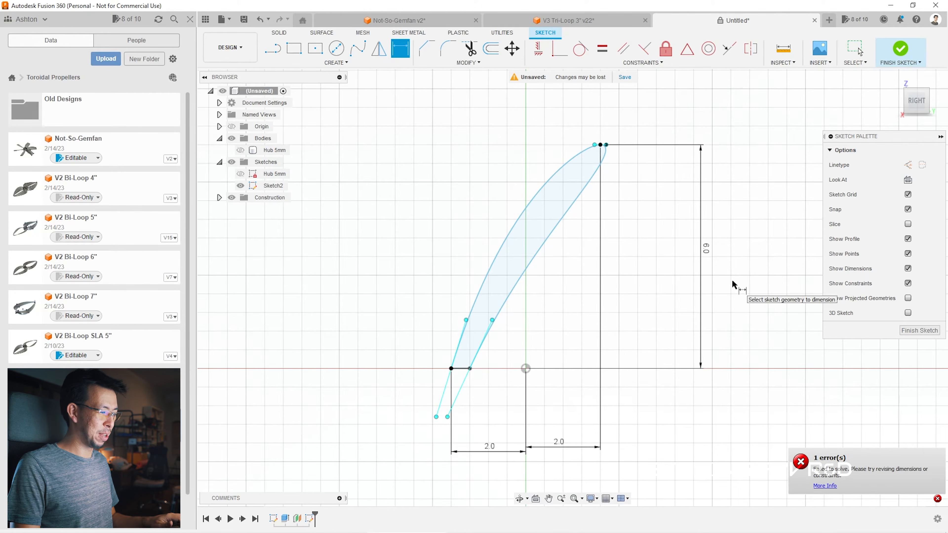
key(Escape)
key(ctrl+z)
Step: Remove the constraint from the inner-side endpoint of the tip's tangent handle, leaving that endpoint free
scroll(614, 136, up, 4)
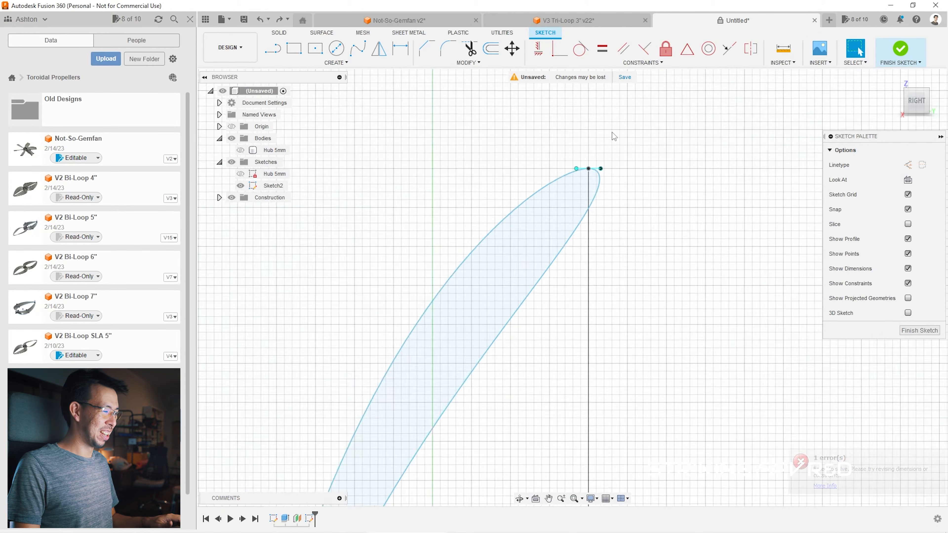
scroll(613, 136, up, 3)
click(590, 205)
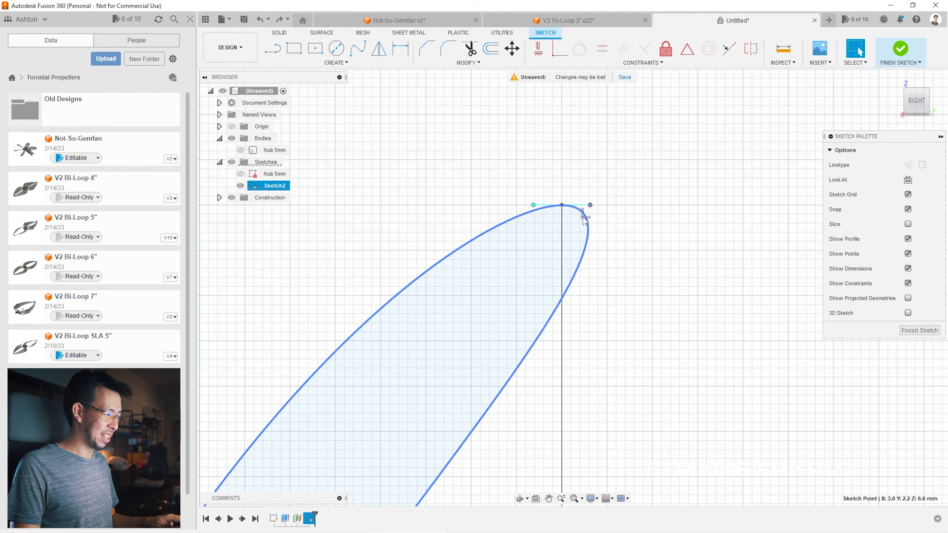
key(Escape)
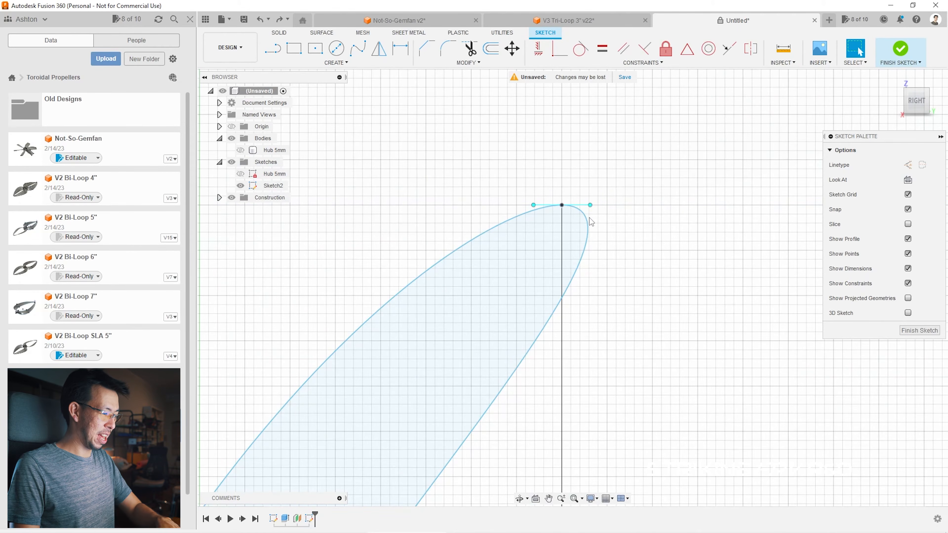
scroll(563, 148, down, 5)
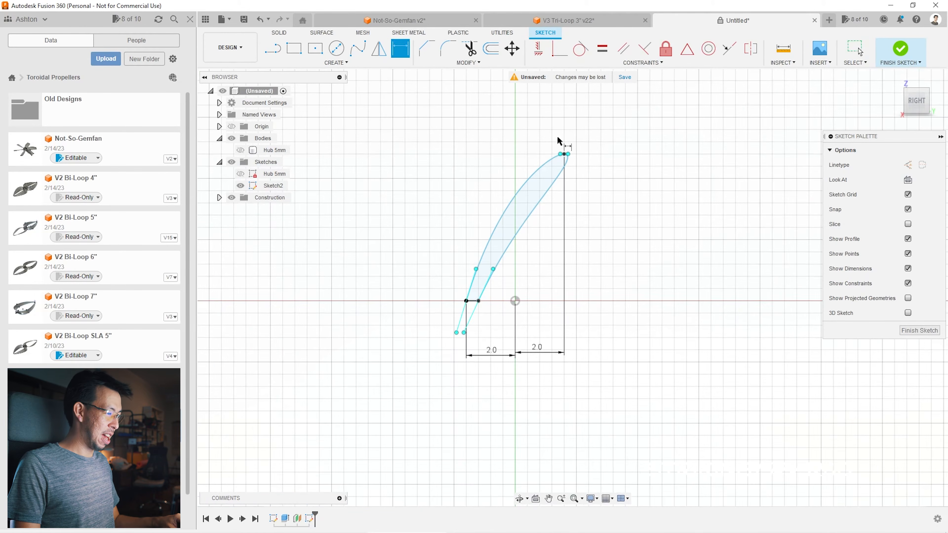
Step: Dimension the tip's vertical distance from the origin, trying 5 mm first and settling on 6 mm
click(565, 155)
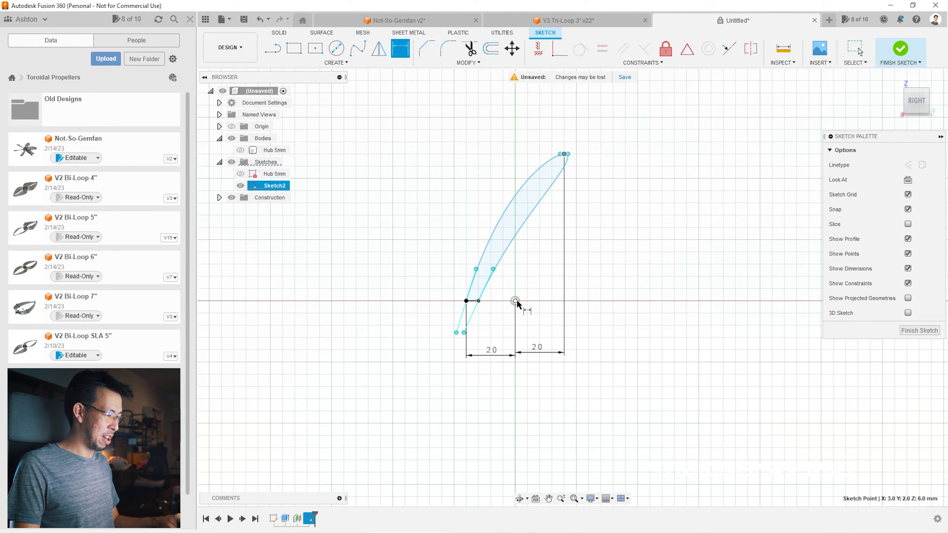
click(516, 301)
click(657, 235)
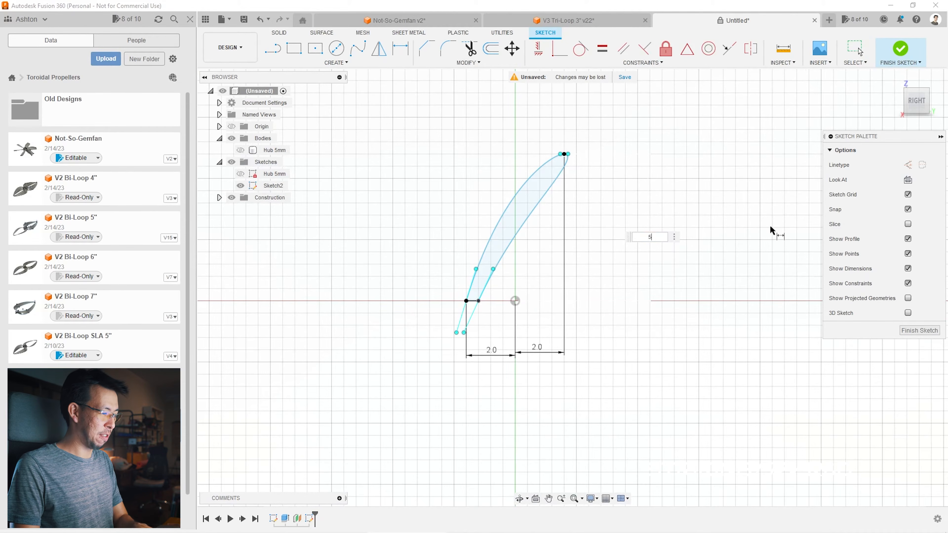
text(5)
key(Return)
double_click(648, 247)
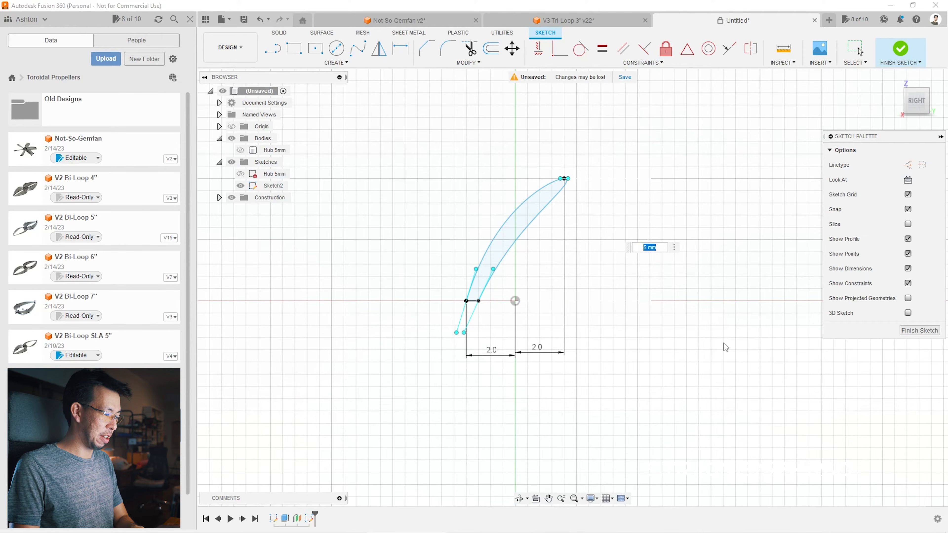
text(6)
key(Return)
Step: Dimension the width of the profile's short base line between the spline's two ends
scroll(679, 392, down, 2)
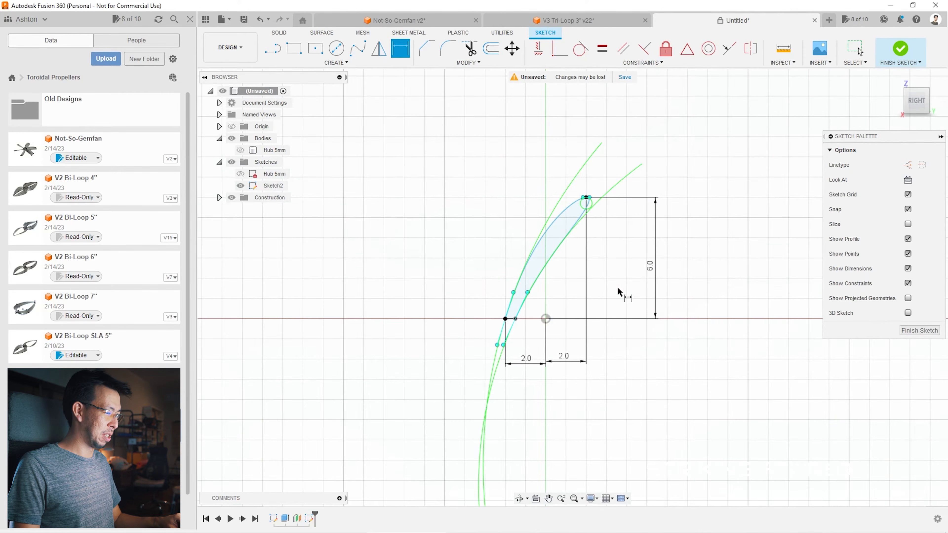
scroll(580, 338, up, 5)
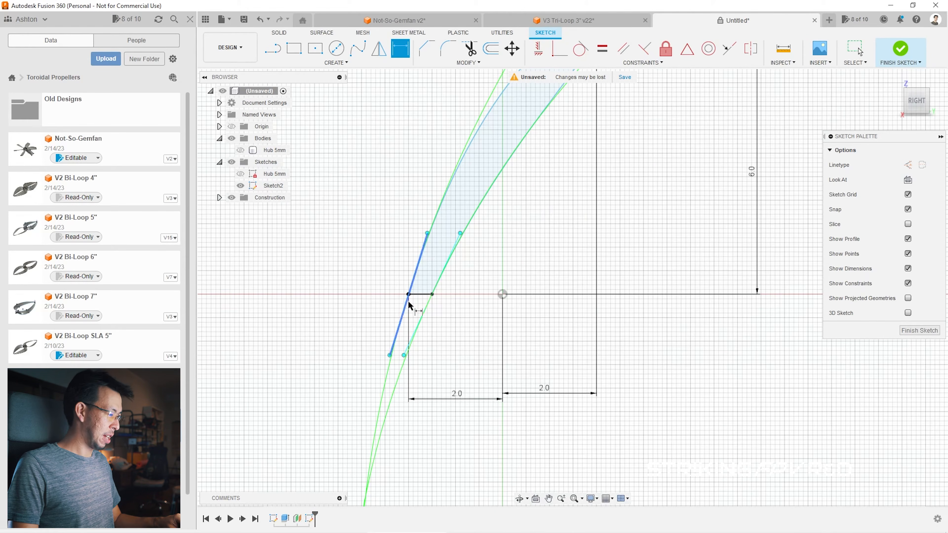
click(409, 295)
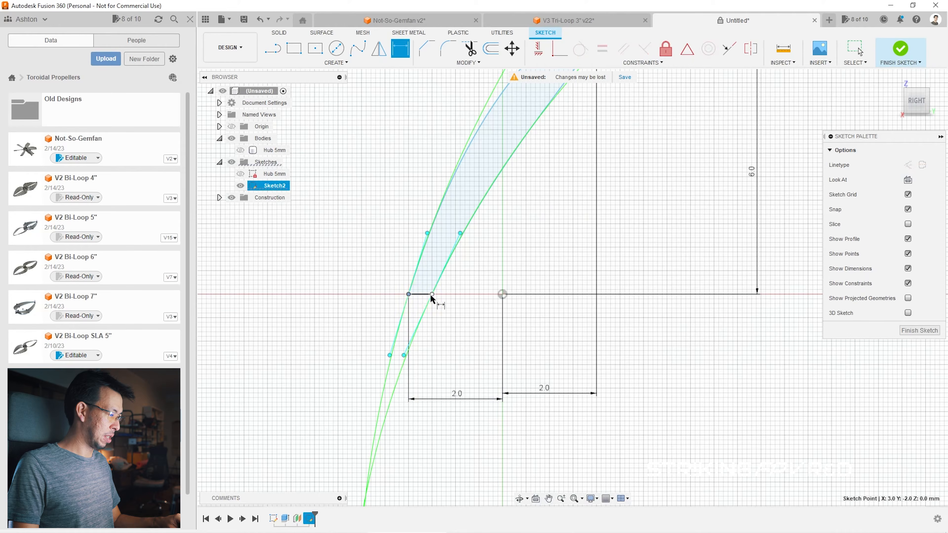
click(426, 356)
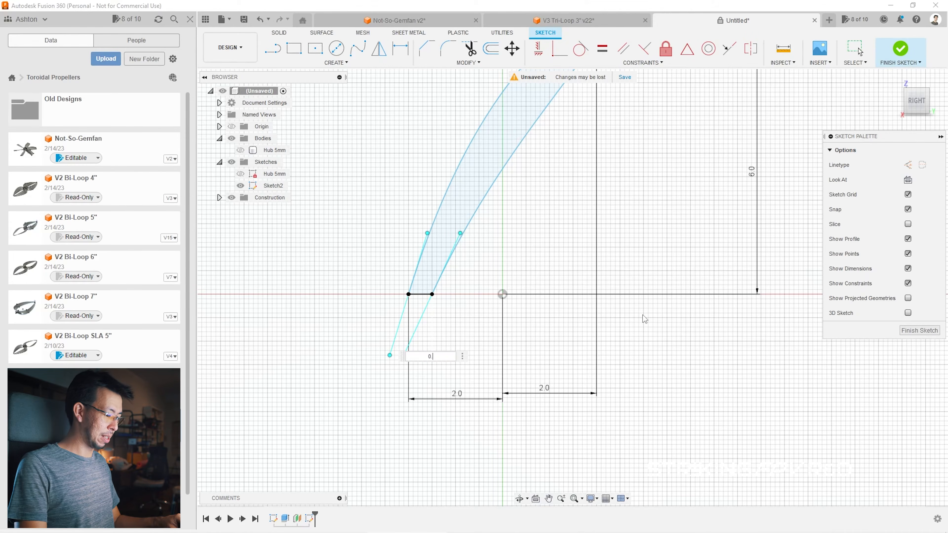
text(8)
key(Return)
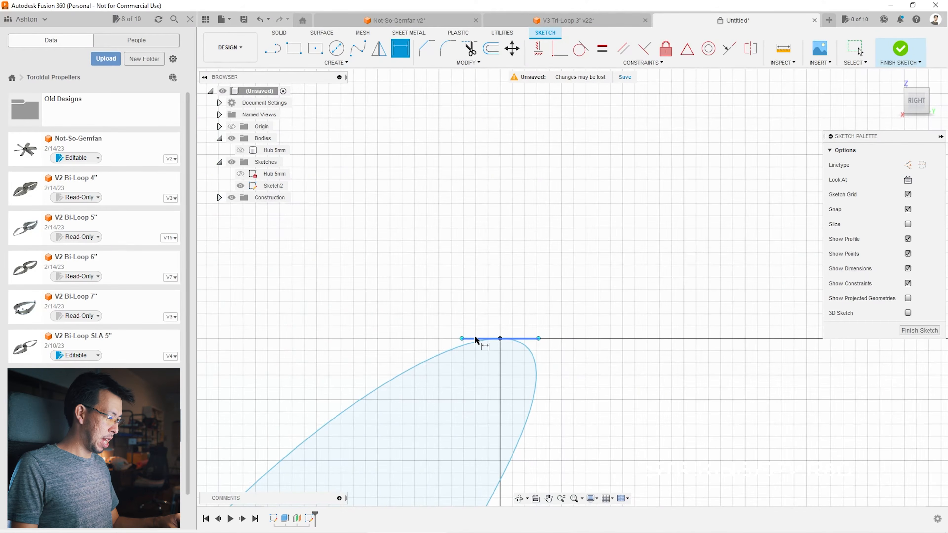
Step: Dimension the full length of the tip's horizontal tangent handle at 0.35 mm
click(461, 342)
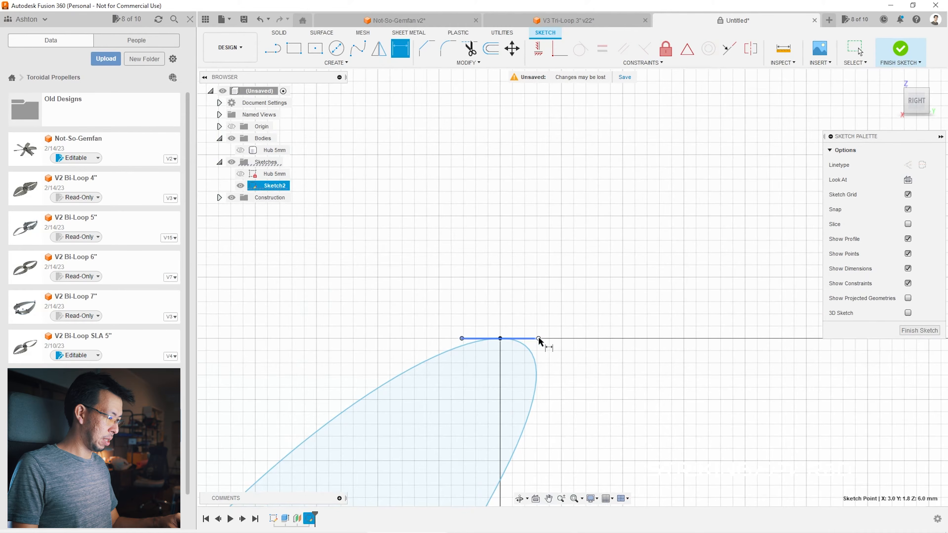
click(538, 339)
click(500, 178)
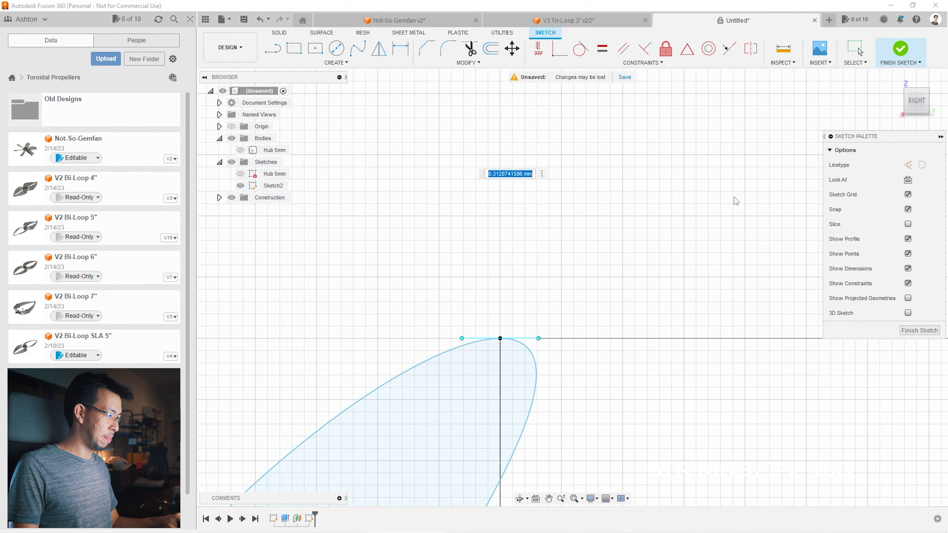
text(0.35)
key(Return)
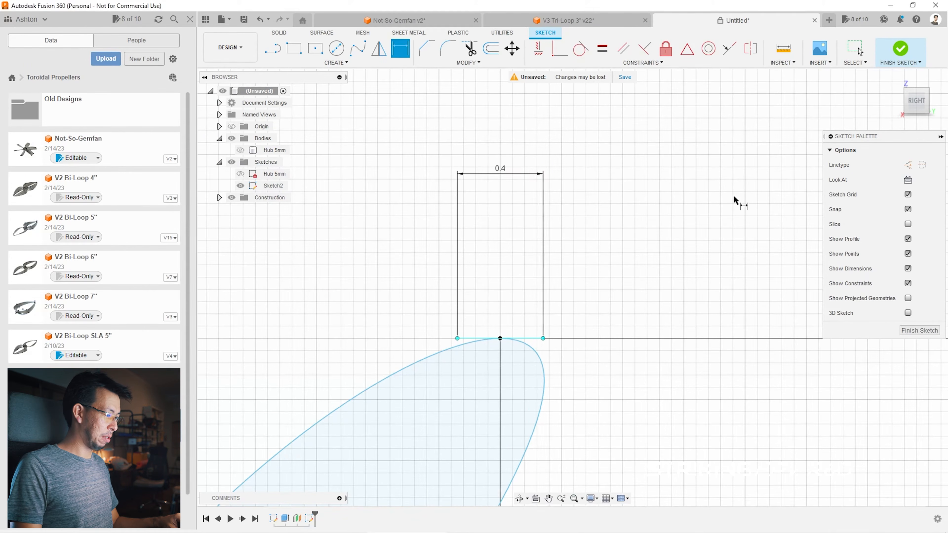
Step: Dimension the vertical height of the upper half of the tangent handle at the base end farther from the origin at 1.35 mm
scroll(626, 106, down, 10)
scroll(577, 109, down, 2)
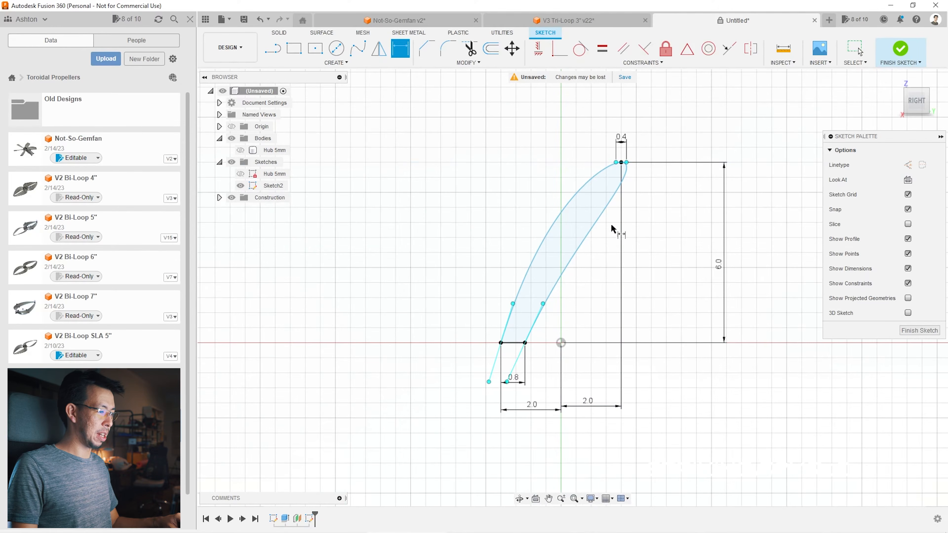
scroll(597, 211, up, 3)
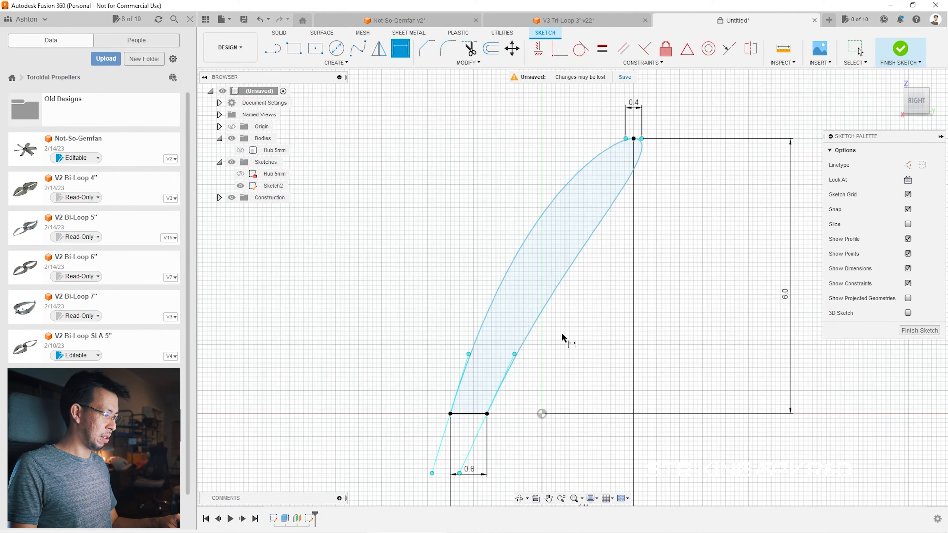
scroll(457, 426, up, 4)
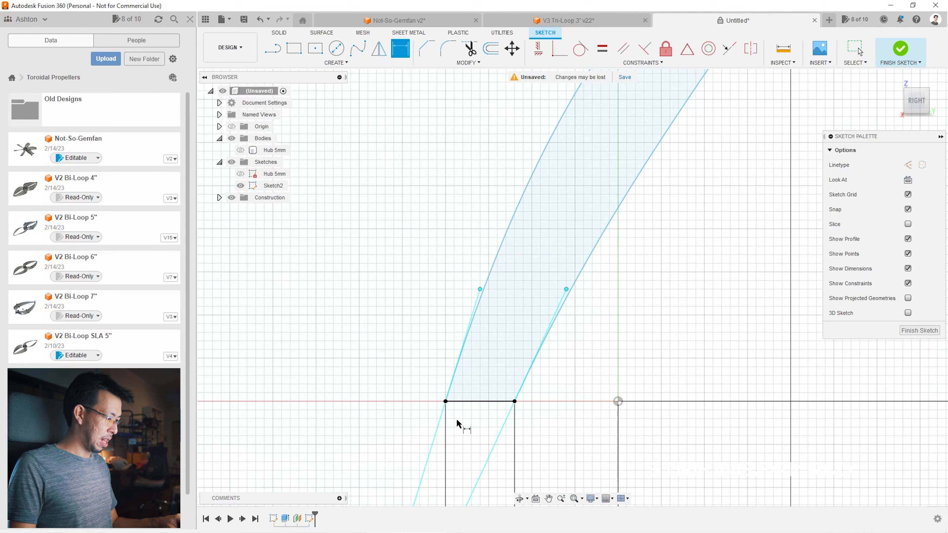
click(445, 402)
click(480, 290)
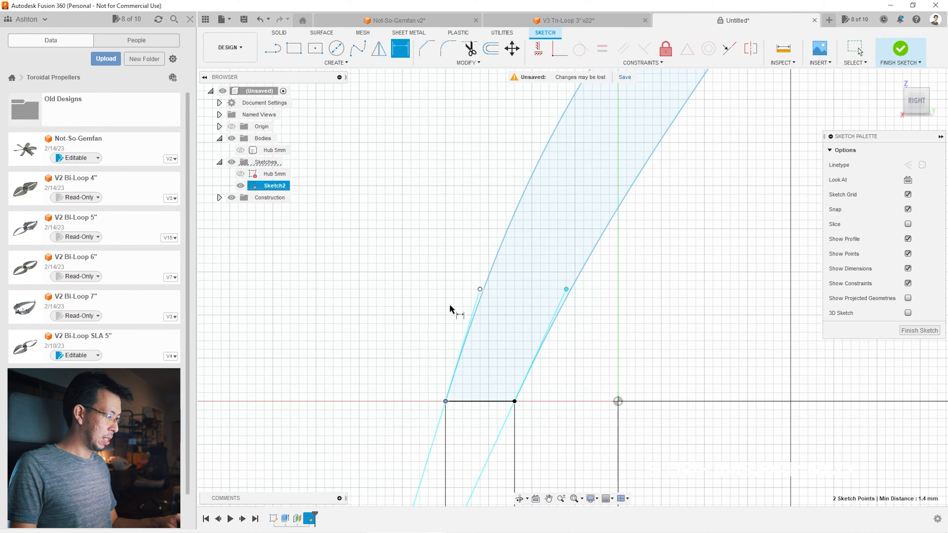
click(386, 342)
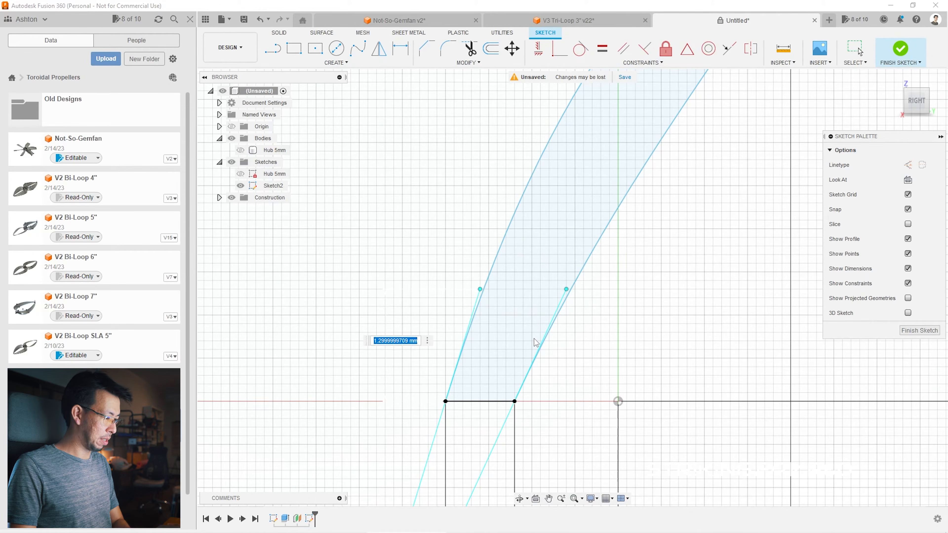
text(1.35)
key(Return)
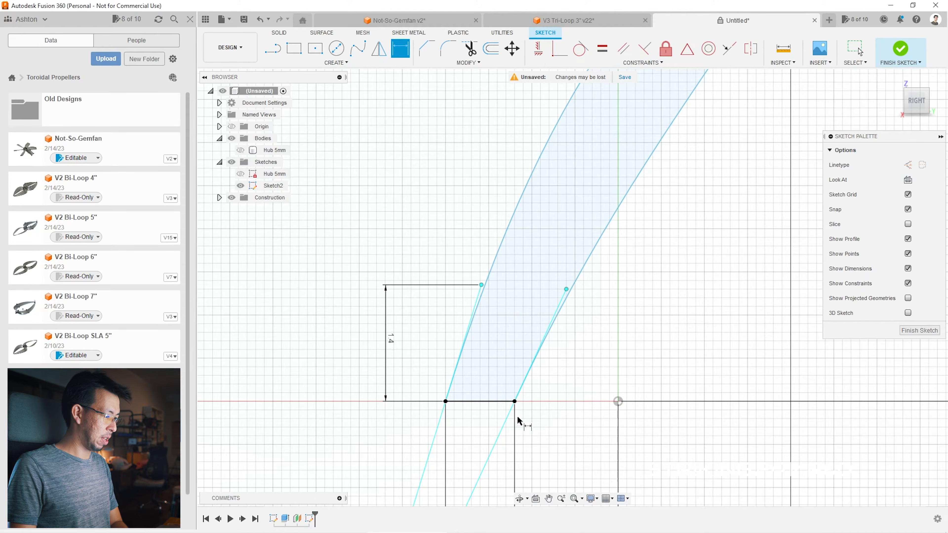
Step: Dimension the upper half of the tangent handle nearer the origin, matching the other handle's height and setting its horizontal offset to 0.6 mm
click(566, 290)
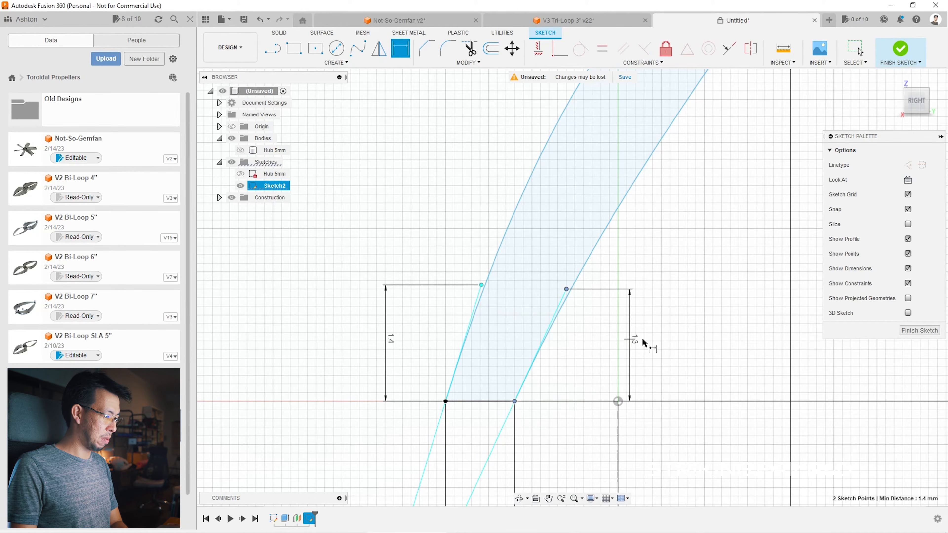
click(658, 341)
key(Return)
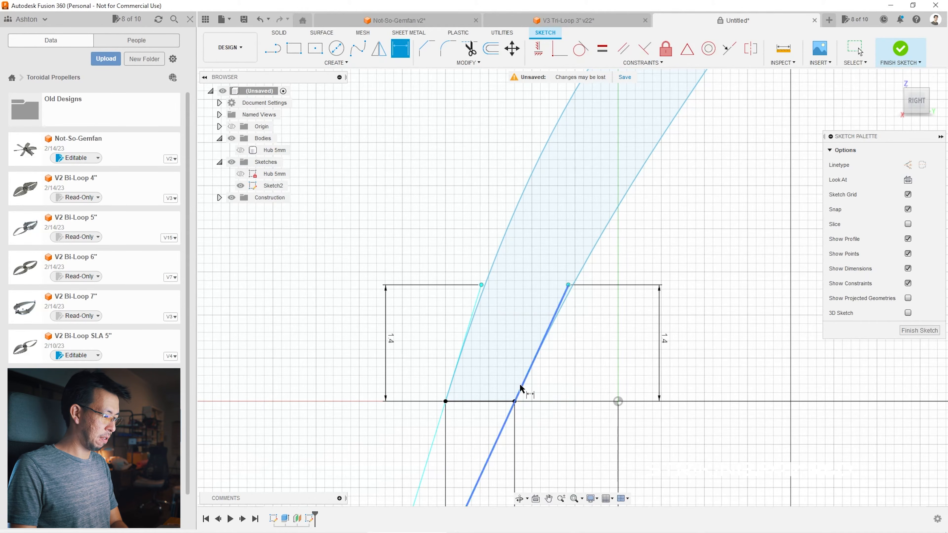
click(540, 348)
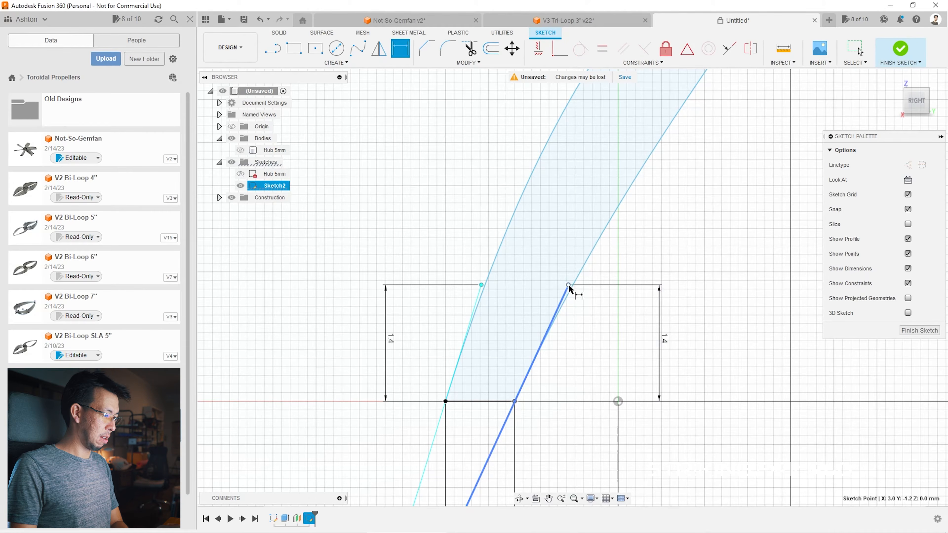
click(545, 239)
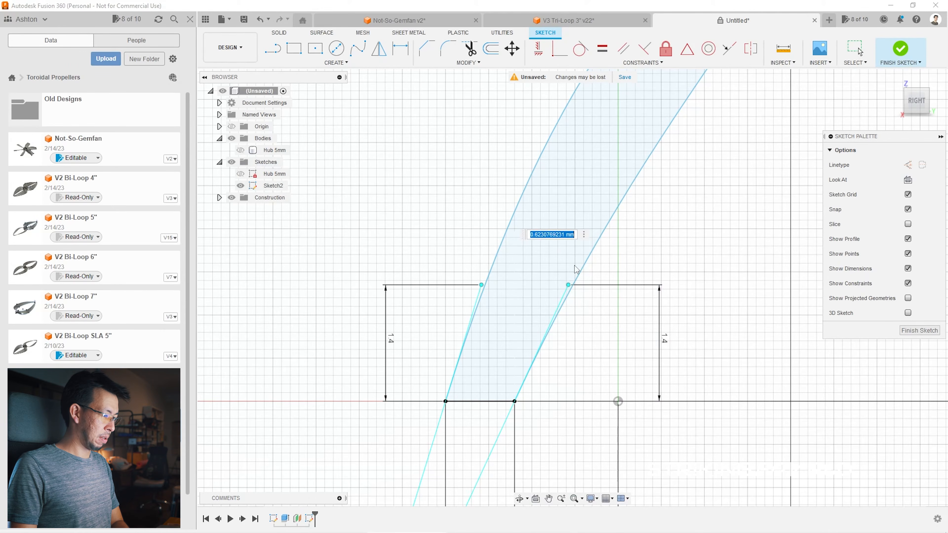
text(0.6)
key(Return)
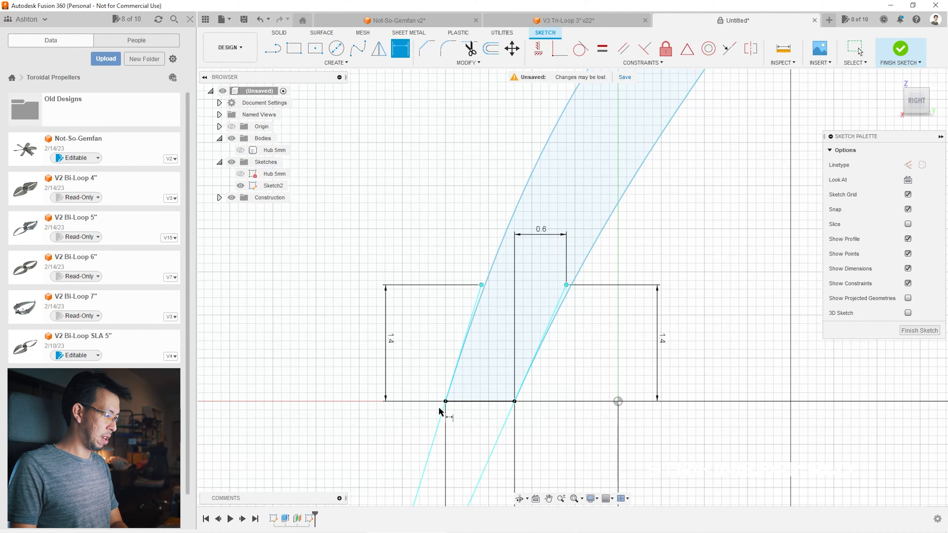
Step: Dimension the horizontal offset of the tangent handle farther from the origin at 0.4 mm from its base point
click(445, 401)
click(482, 285)
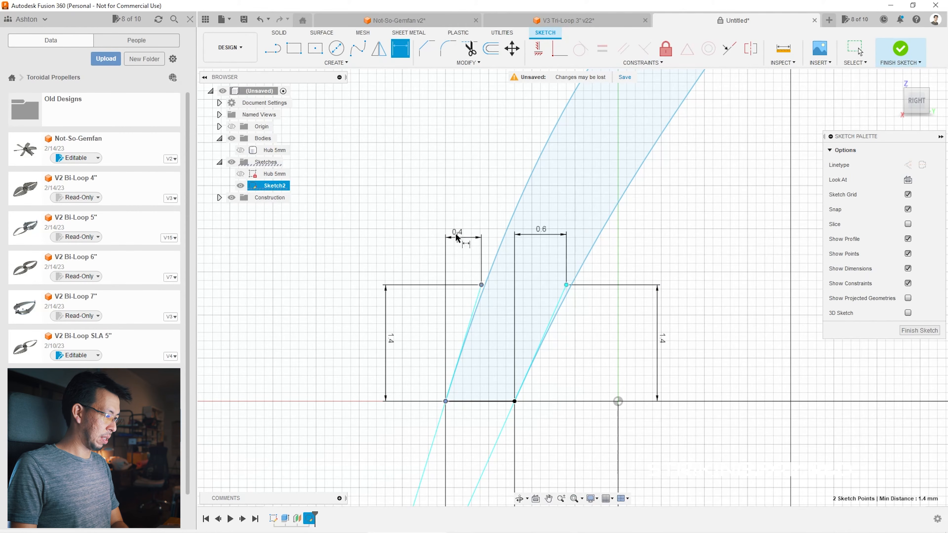
click(462, 234)
text(0)
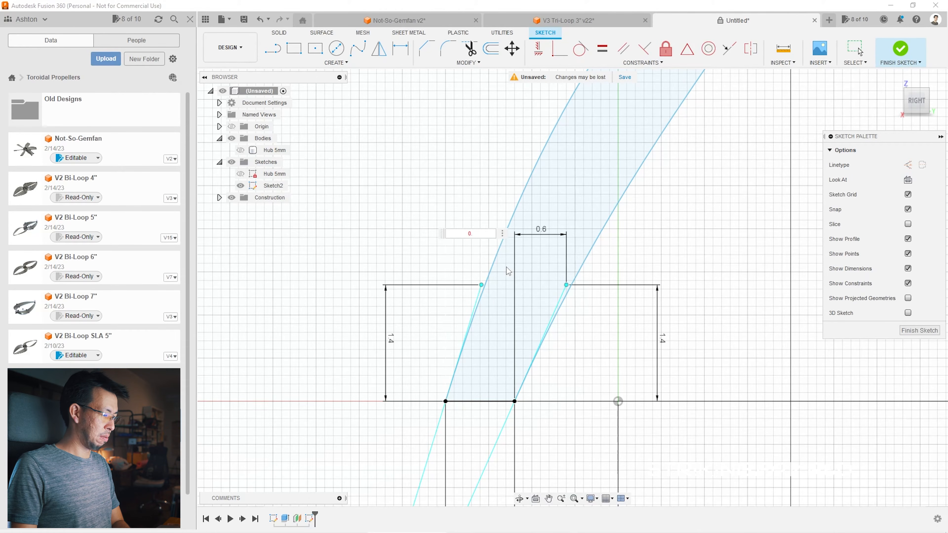
text(.4)
key(Return)
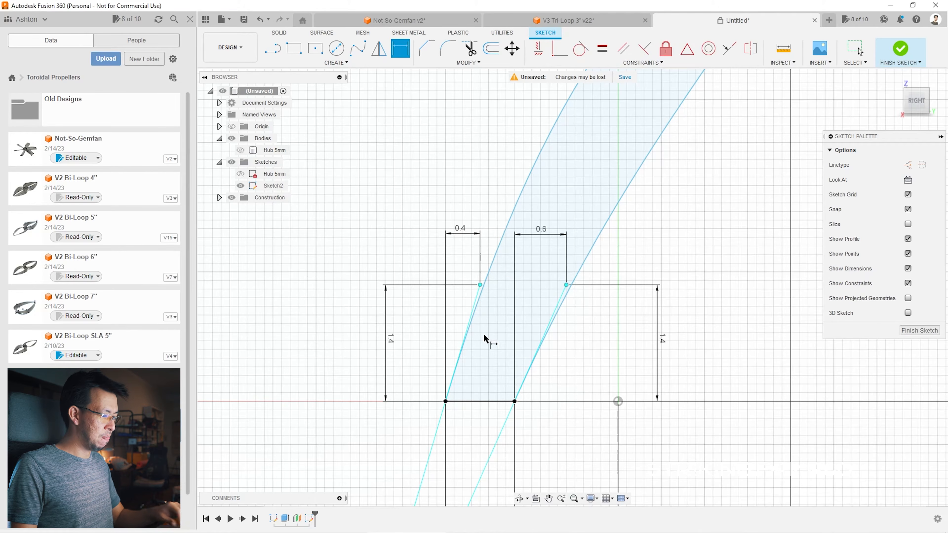
Step: Finish the blade profile sketch and rename it Profile Start
scroll(441, 365, down, 4)
scroll(470, 254, down, 3)
scroll(690, 381, down, 2)
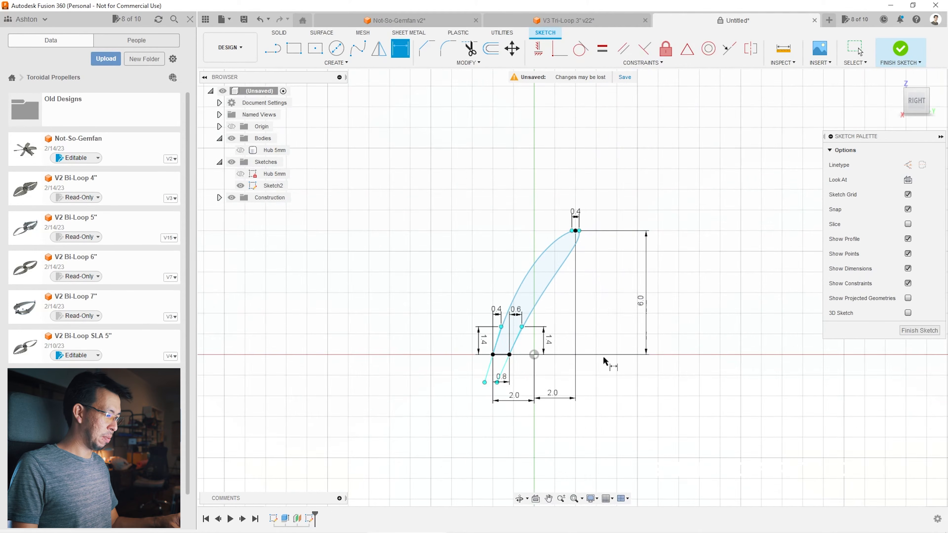
scroll(552, 322, up, 3)
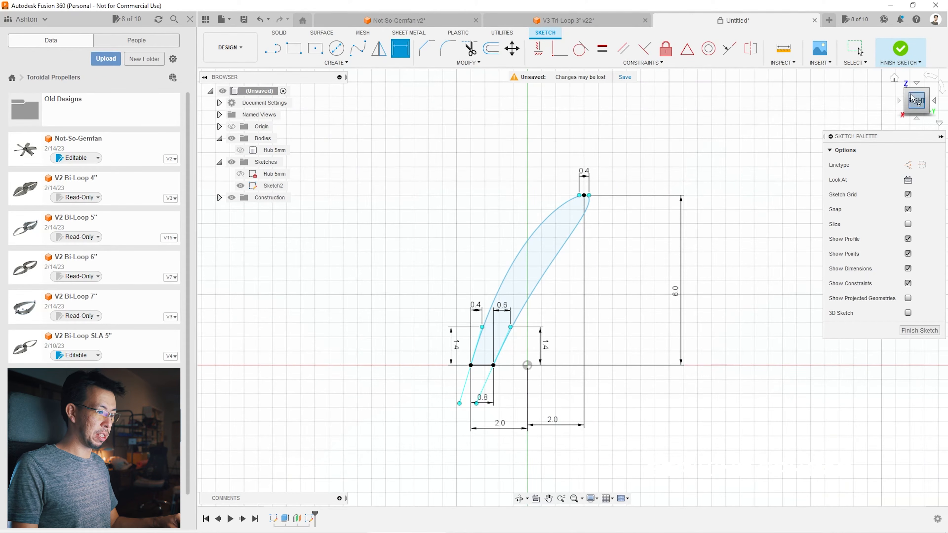
click(901, 49)
click(274, 186)
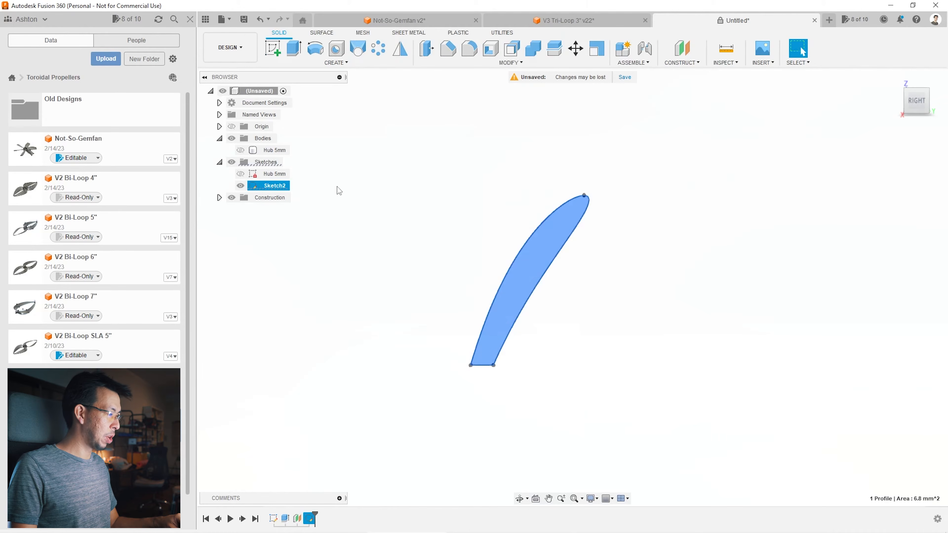
click(276, 186)
text(Profile Start)
click(424, 220)
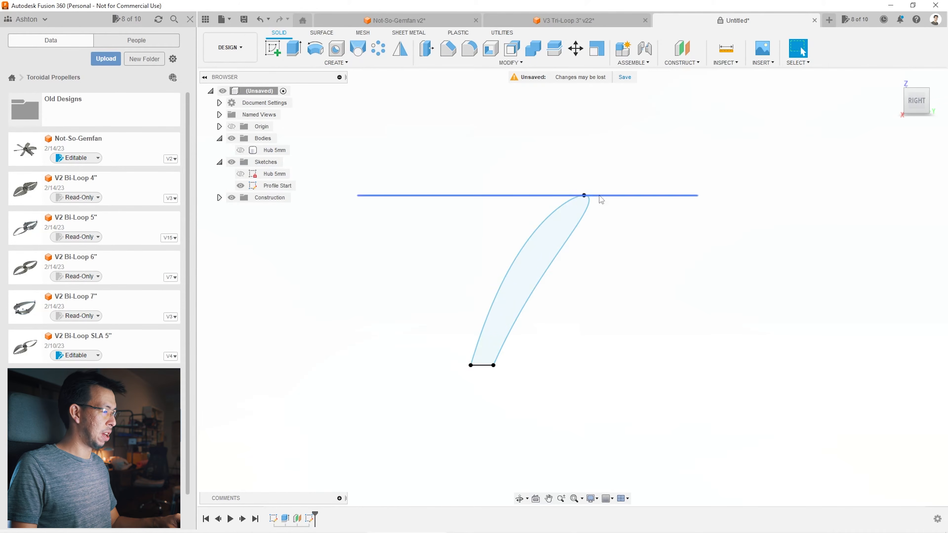
Step: Temporarily show the Hub 5mm body in an angled view to check the profile's position against it, and hide it again
drag(919, 104, 935, 117)
scroll(537, 202, down, 3)
scroll(688, 321, down, 2)
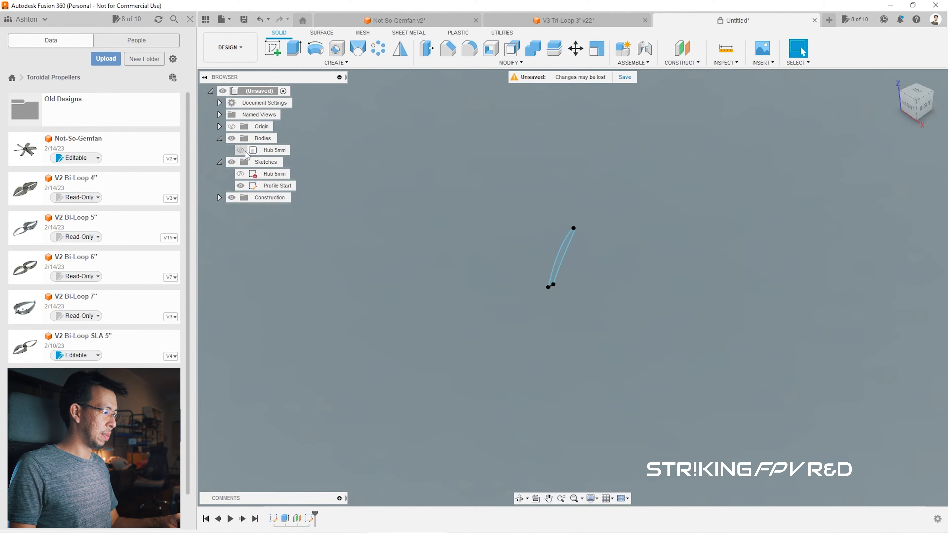
click(241, 151)
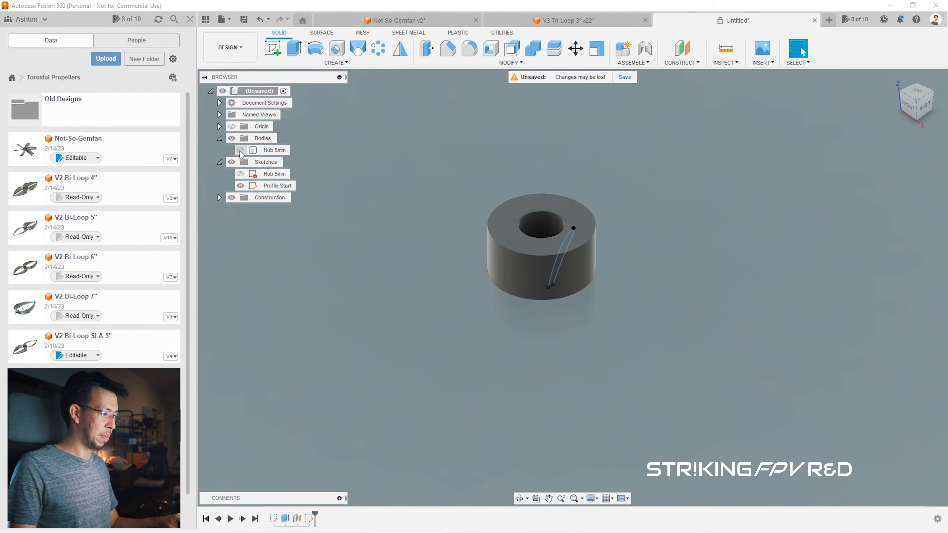
click(241, 151)
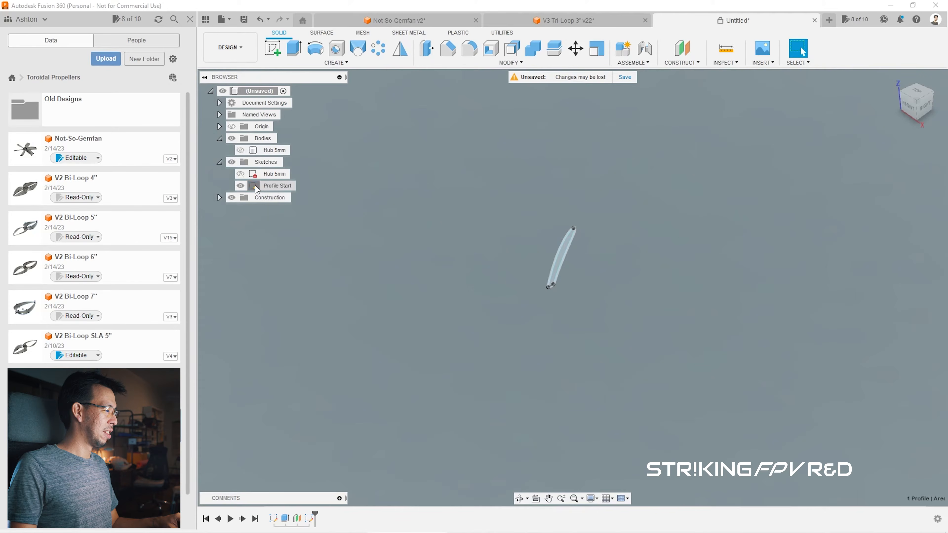
Step: Reopen the Profile Start sketch, copy all of its geometry, and finish the sketch
scroll(590, 248, up, 2)
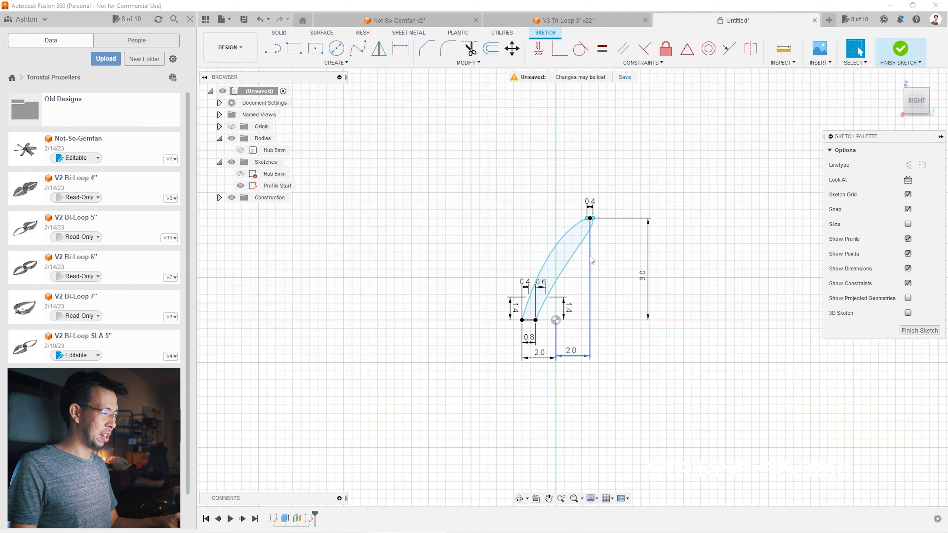
drag(443, 162, 748, 430)
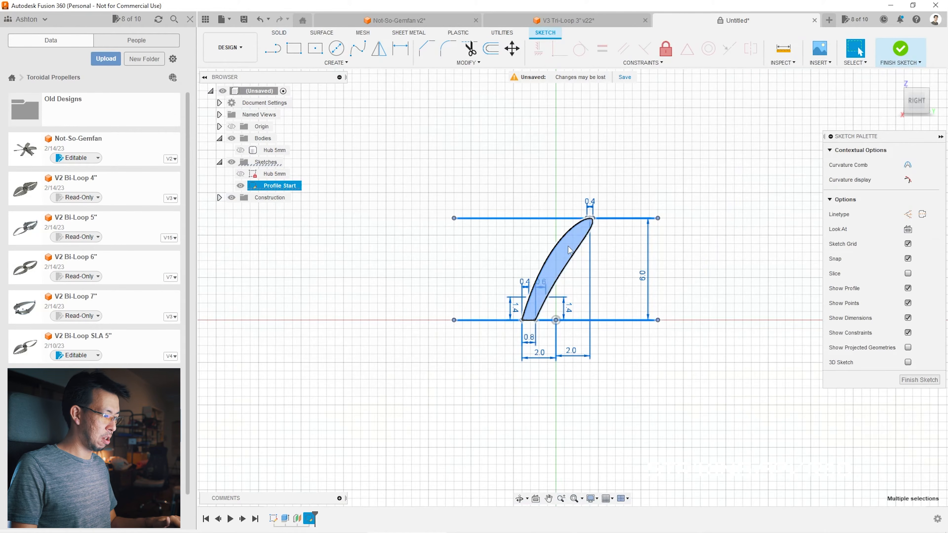
right_click(557, 245)
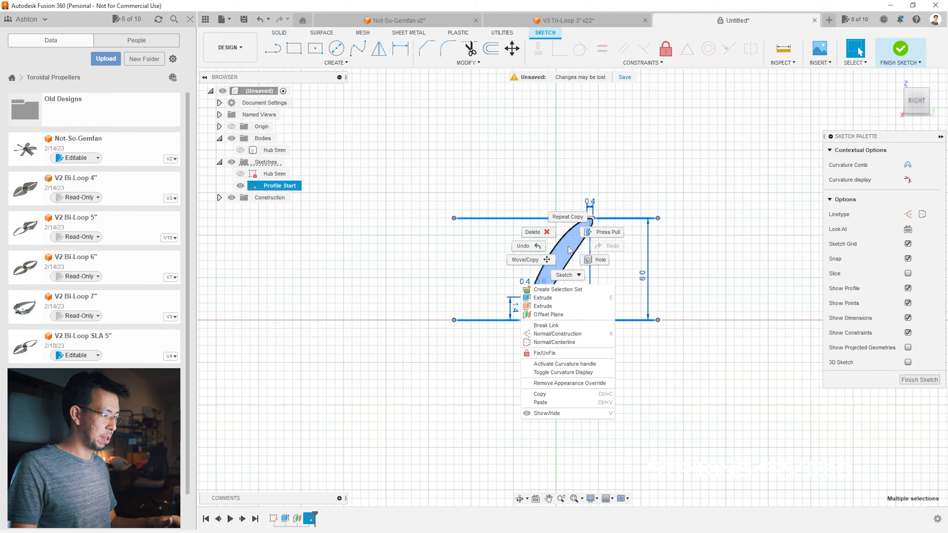
click(545, 394)
click(919, 379)
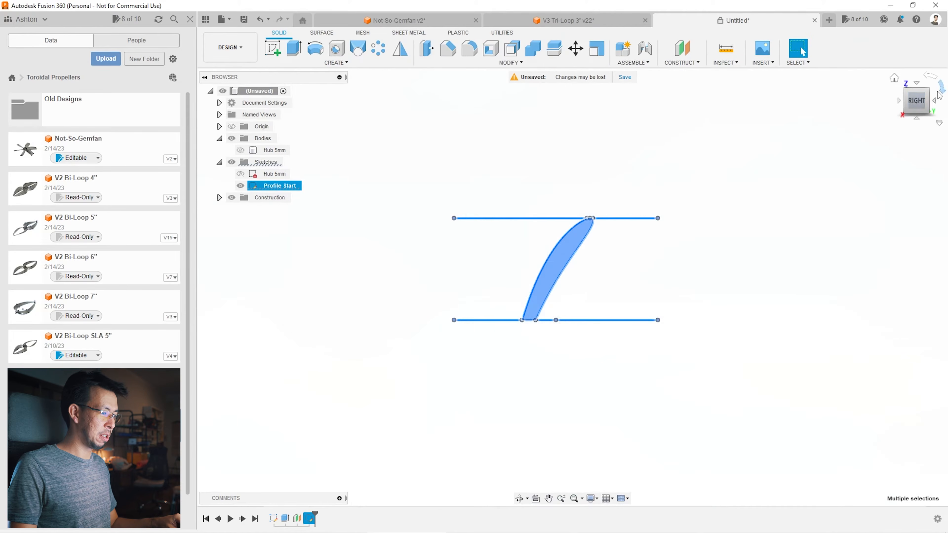
click(907, 94)
click(743, 366)
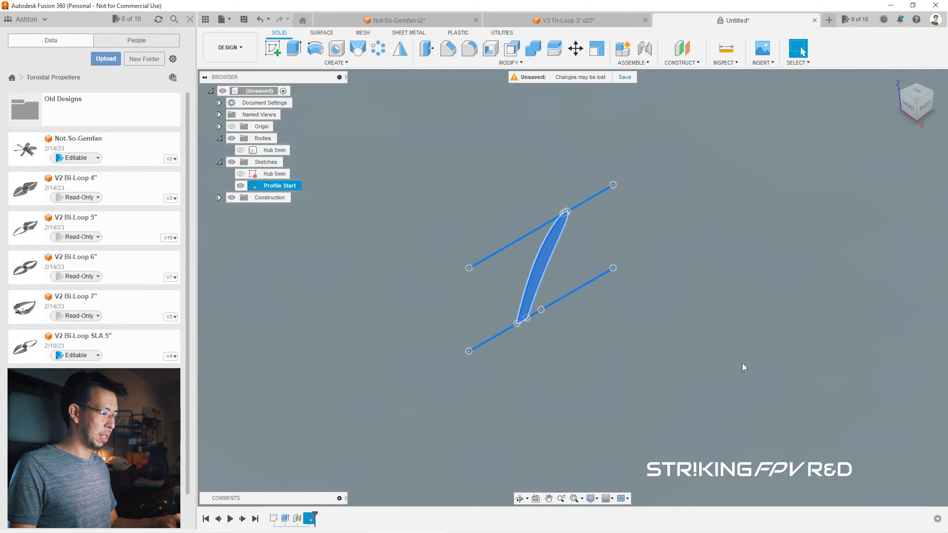
Step: Create an offset plane from the YZ plane at a distance of -3 mm
scroll(811, 367, down, 2)
click(681, 48)
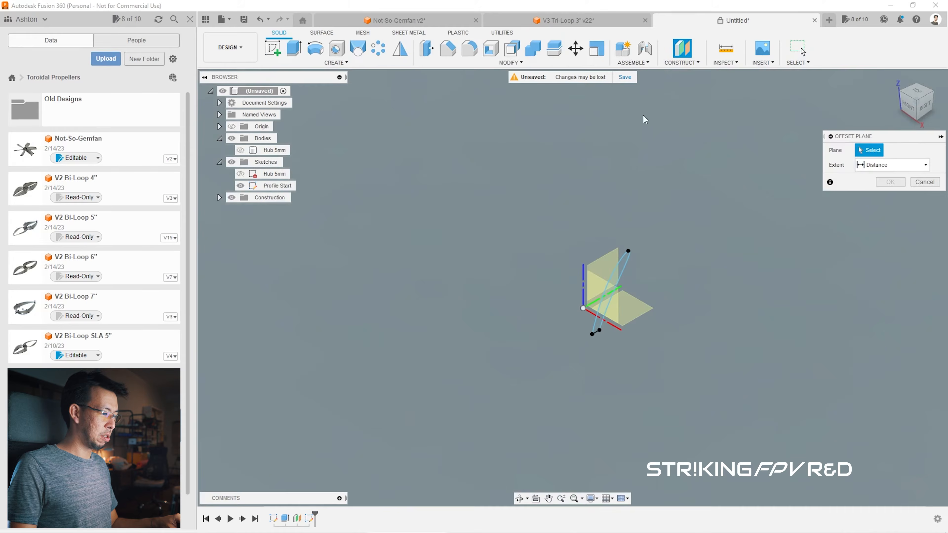
click(602, 264)
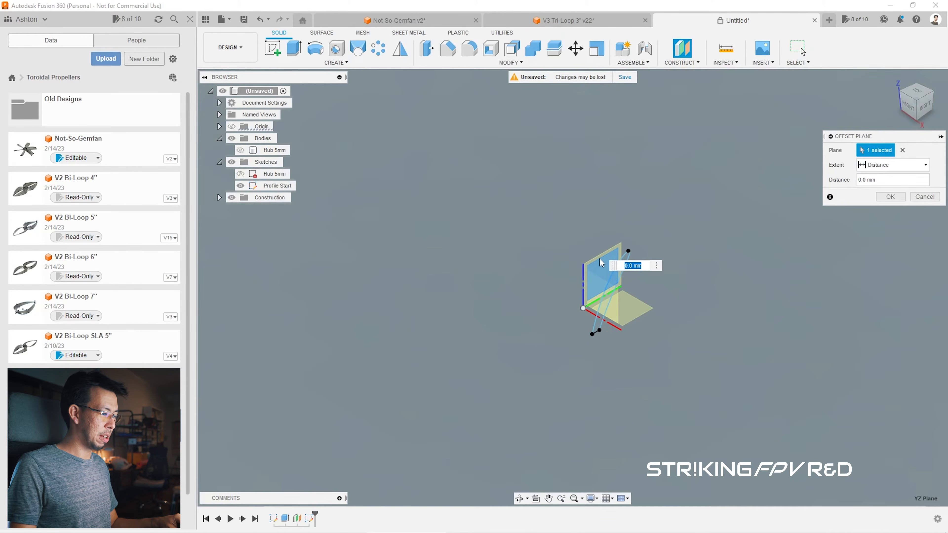
scroll(479, 355, down, 2)
drag(612, 153, 586, 139)
text(-)
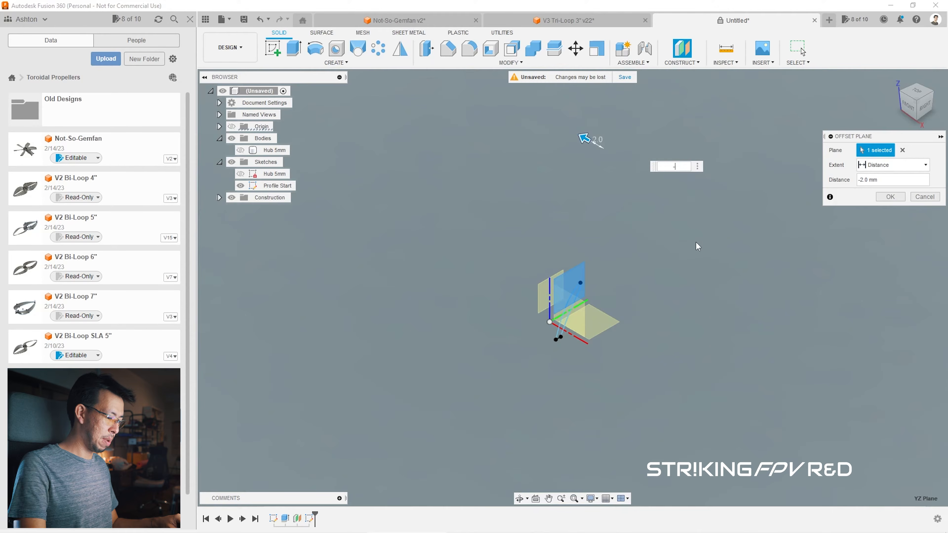
text(3)
key(Return)
Step: Start a sketch on the new offset plane and paste the copied profile geometry in place without moving it
drag(910, 105, 933, 103)
click(559, 341)
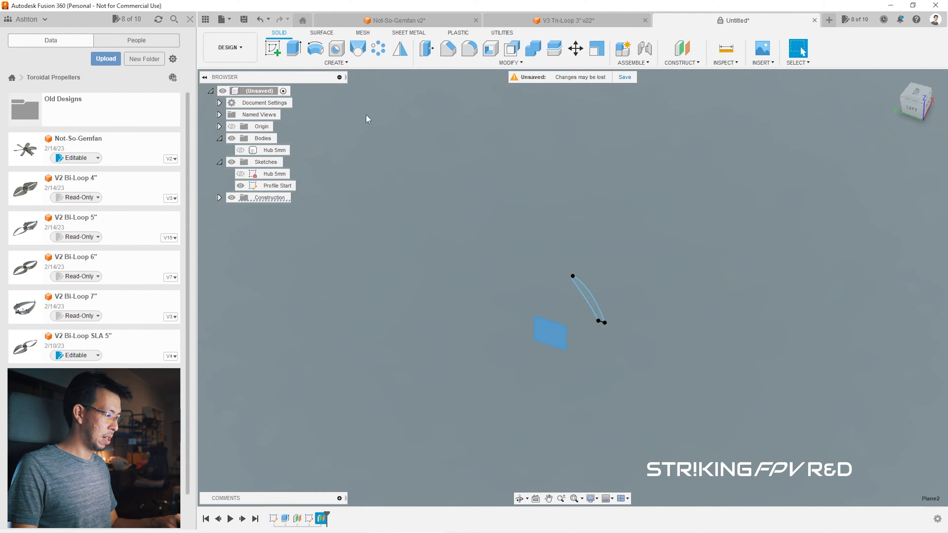
click(273, 47)
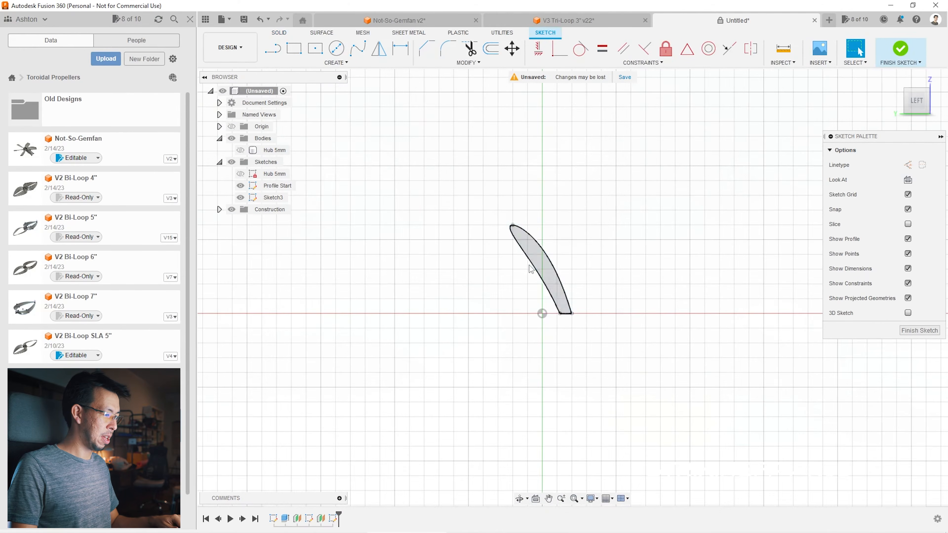
key(ctrl+v)
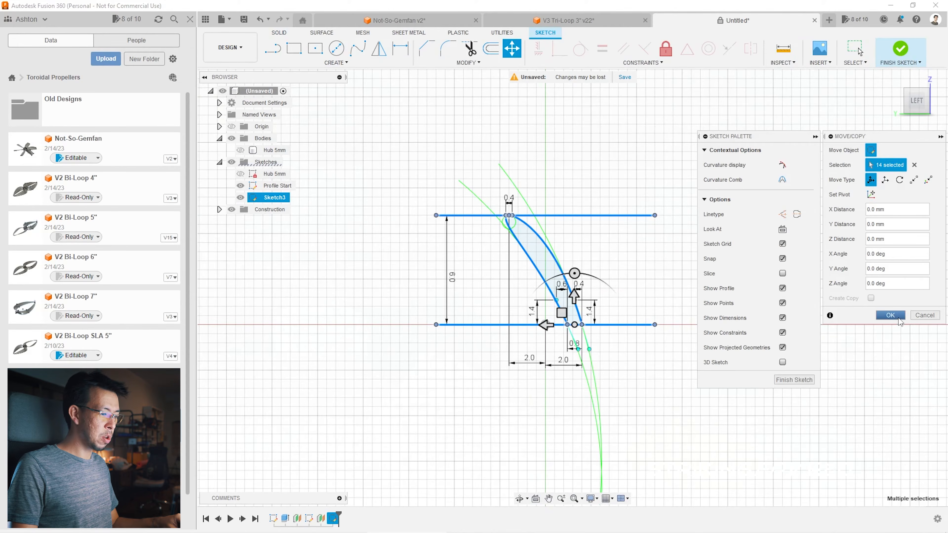
click(890, 316)
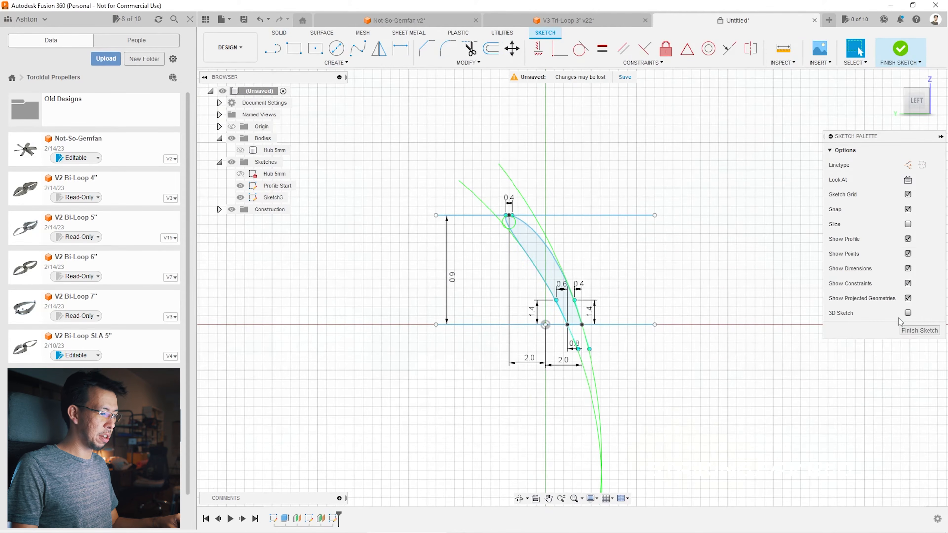
Step: Hide the Profile Start sketch and delete the two horizontal construction lines at the tip and base of the pasted profile
click(241, 185)
click(241, 186)
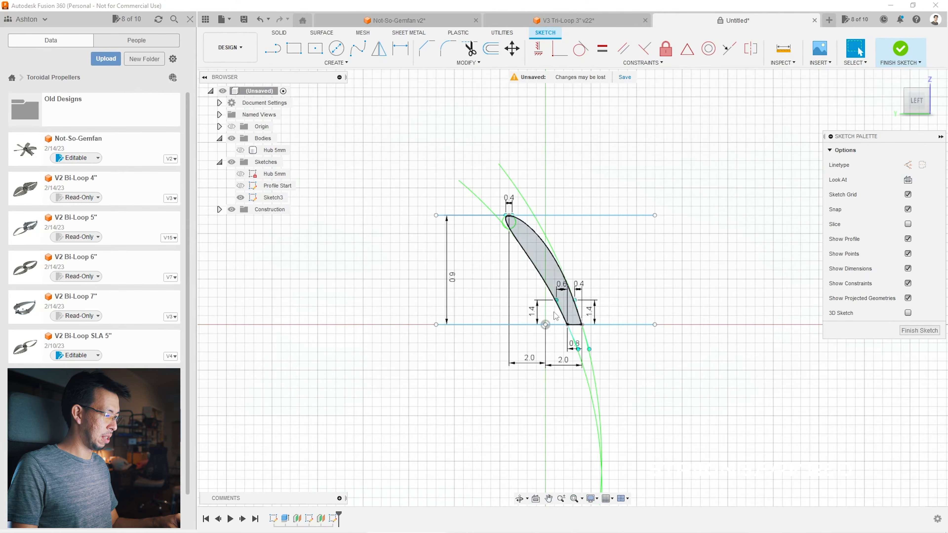
scroll(557, 279, down, 1)
click(557, 279)
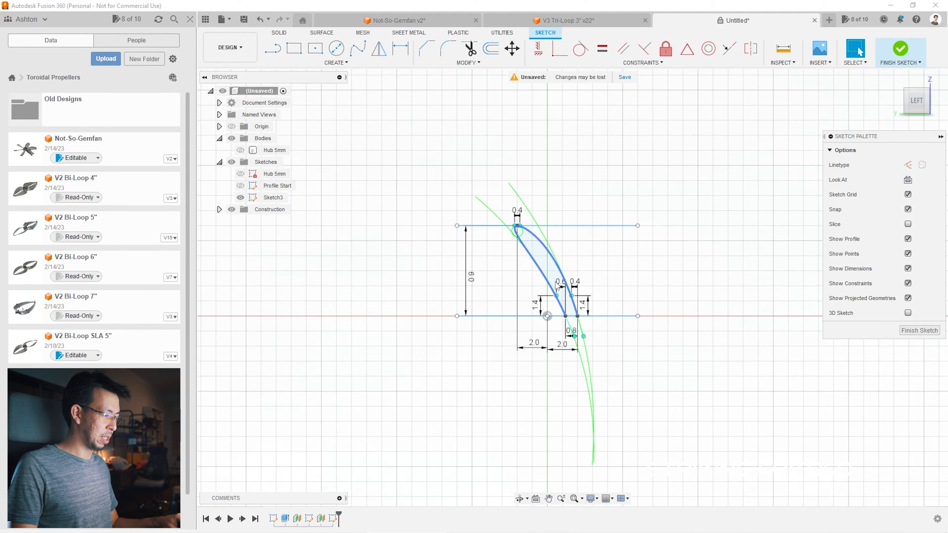
click(626, 225)
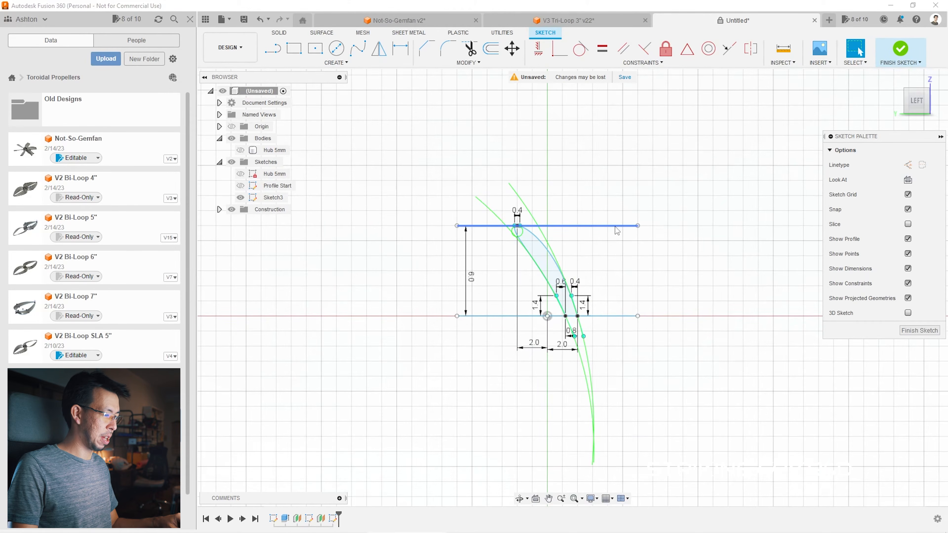
click(626, 316)
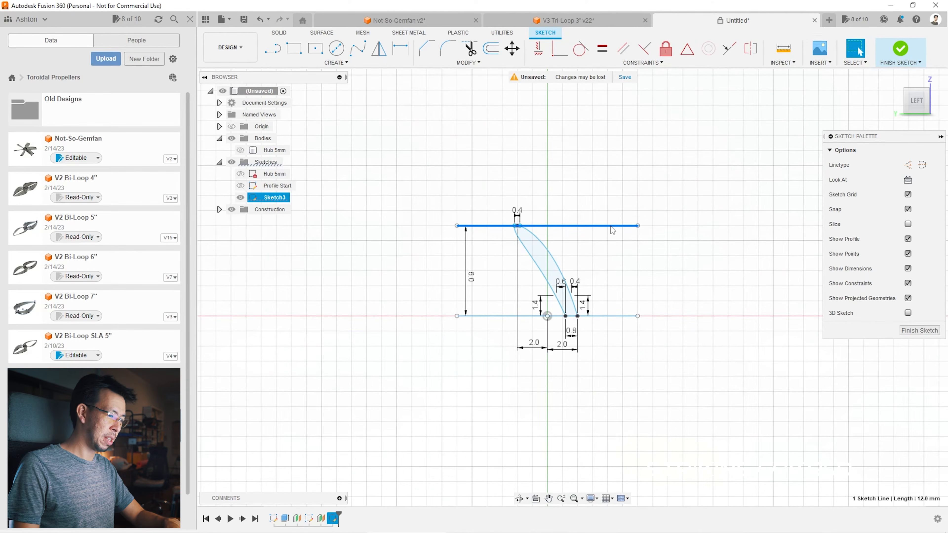
key(Delete)
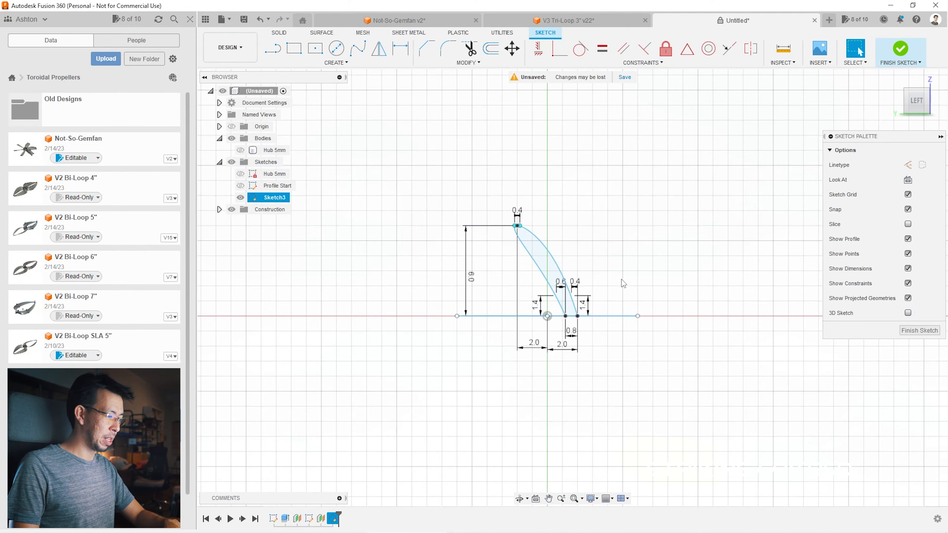
click(616, 316)
key(Delete)
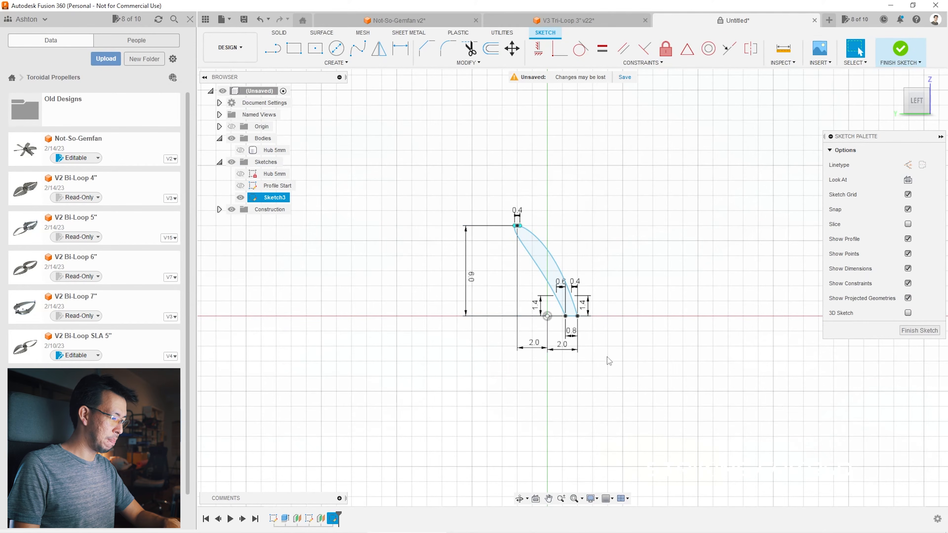
Step: Sketch a vertical line upward from the horizontal axis, clear of the profile on its trailing base side, as a mirror line
key(l)
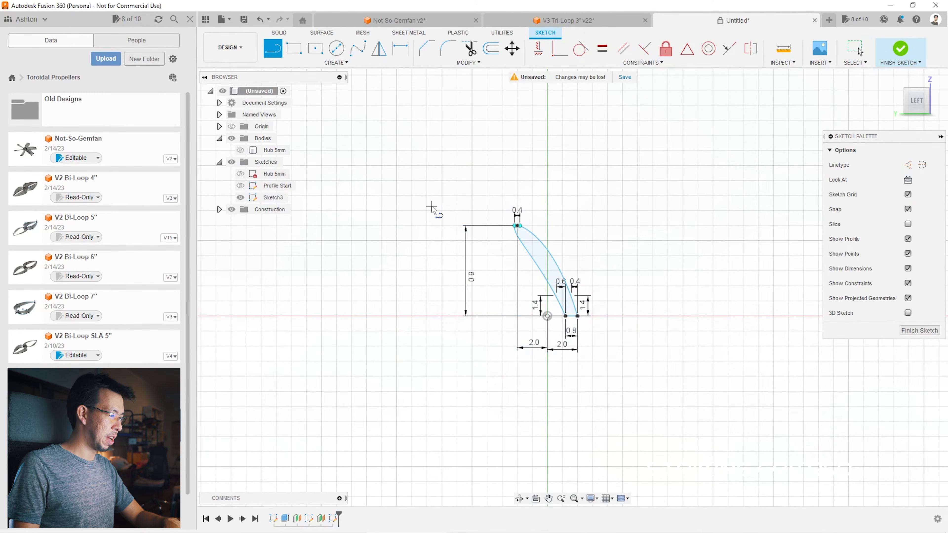
click(623, 316)
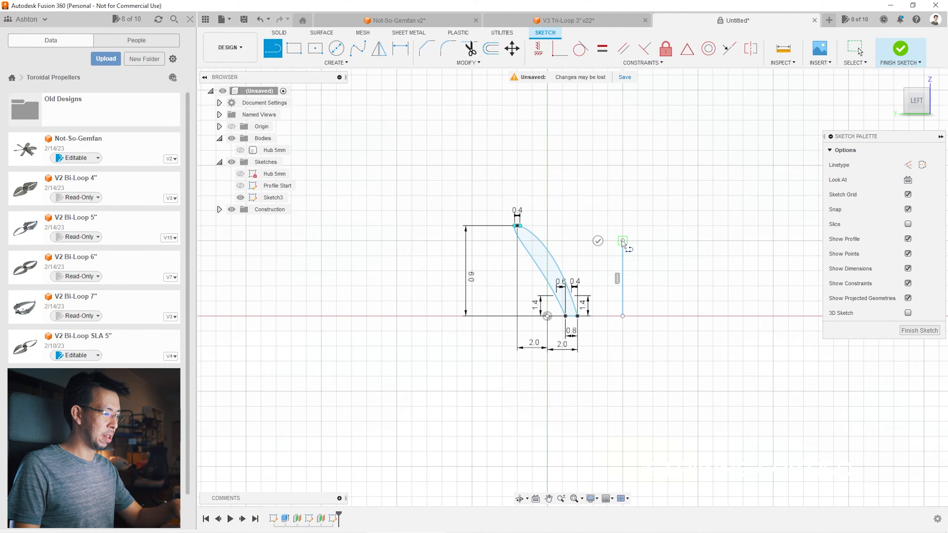
click(623, 241)
key(Escape)
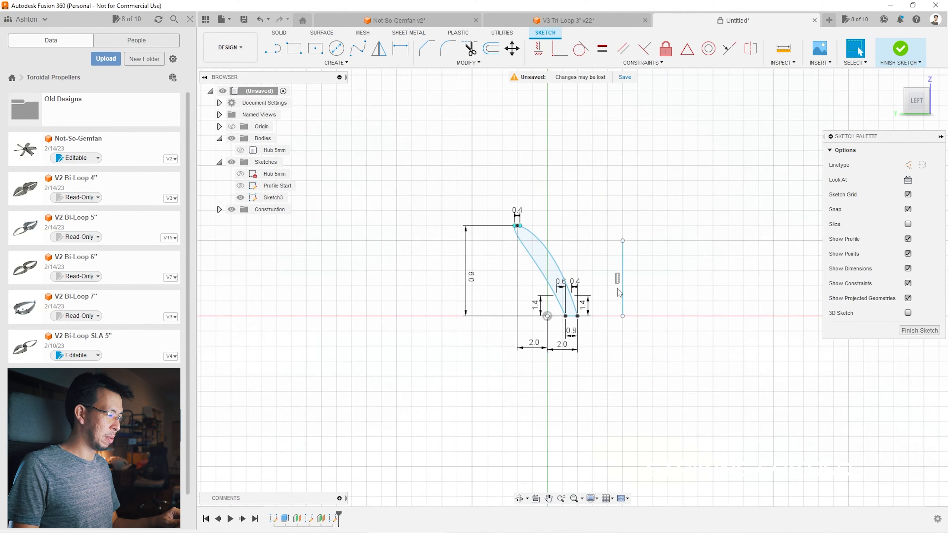
Step: Mirror the entire pasted airfoil profile about the vertical line
mouse_move(417, 153)
mouse_down()
mouse_move(611, 393)
mouse_move(605, 387)
mouse_up()
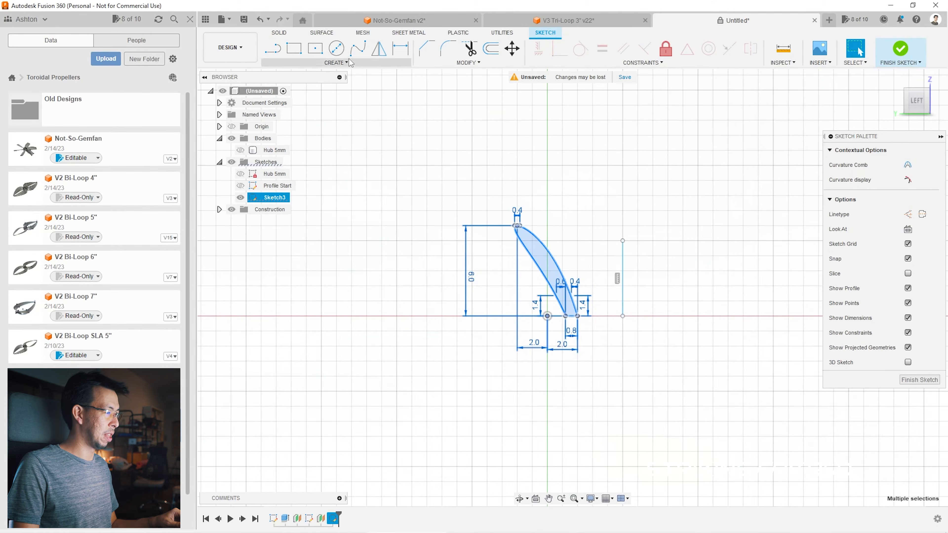
click(337, 63)
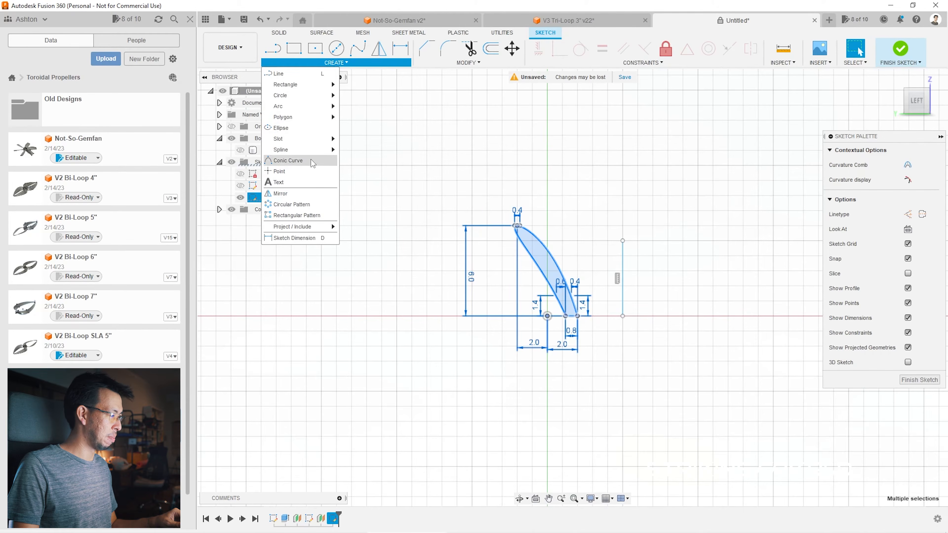
click(331, 194)
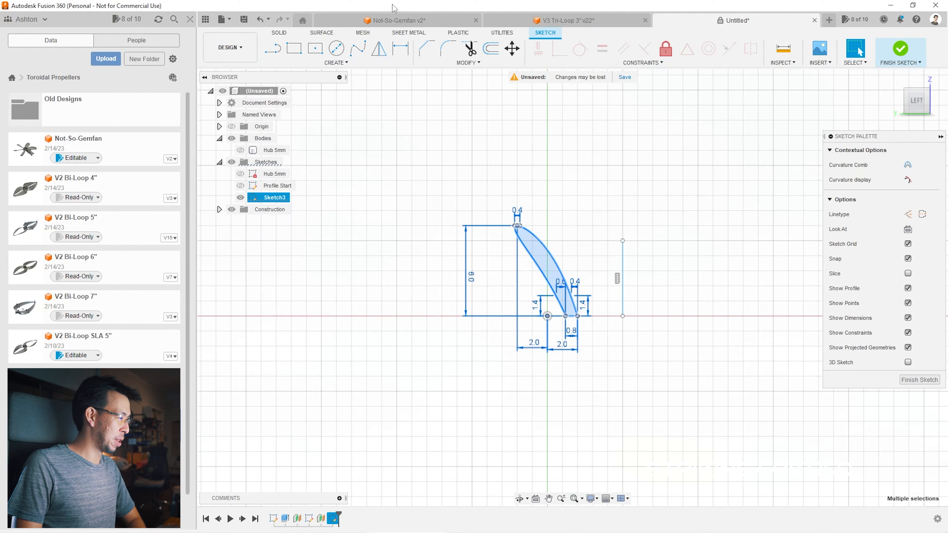
click(379, 49)
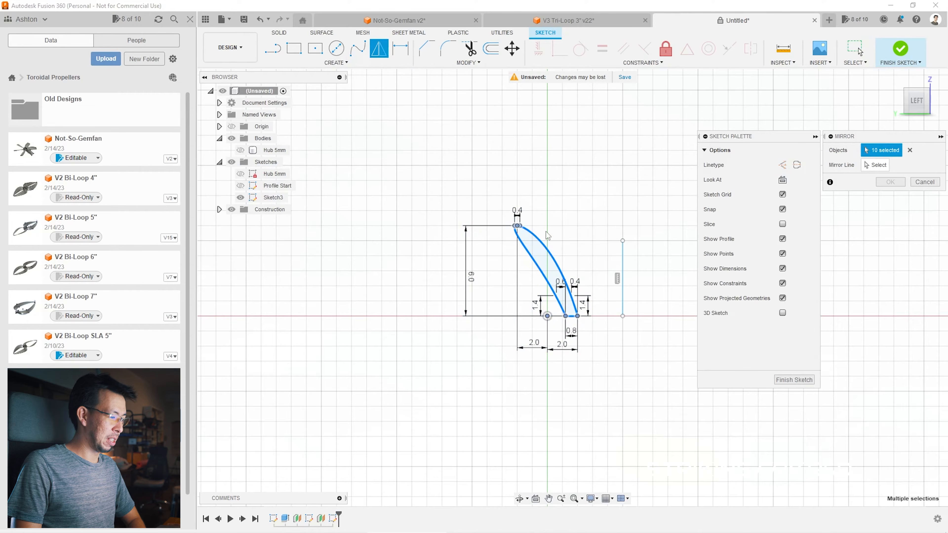
click(876, 166)
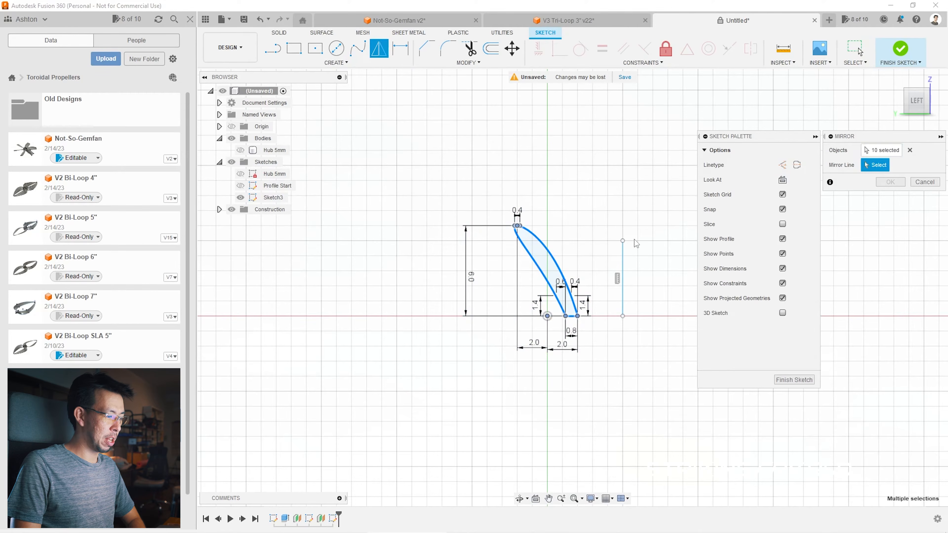
click(623, 260)
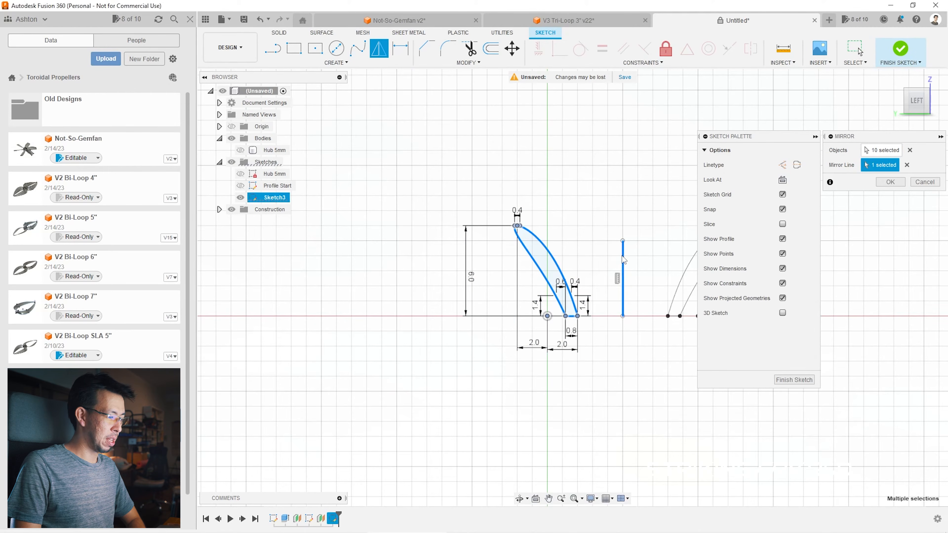
scroll(639, 265, down, 2)
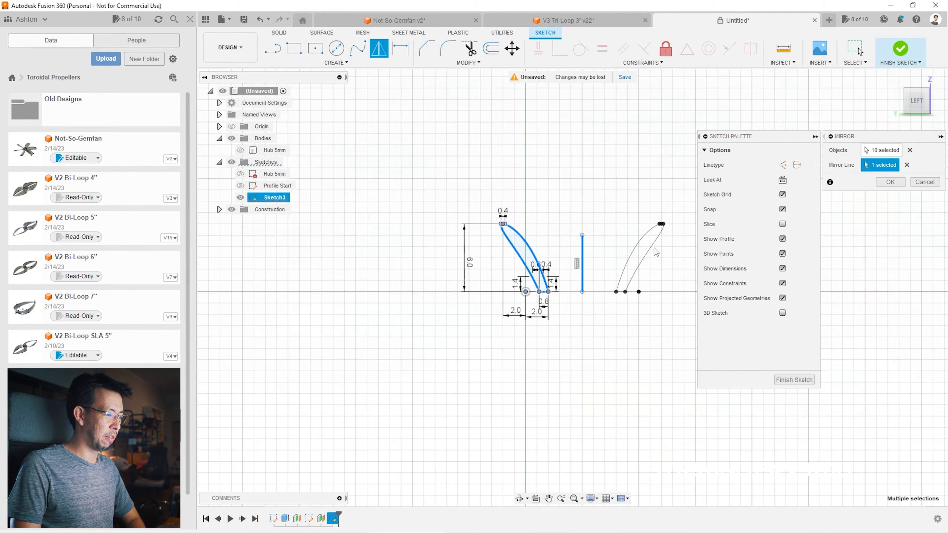
click(890, 182)
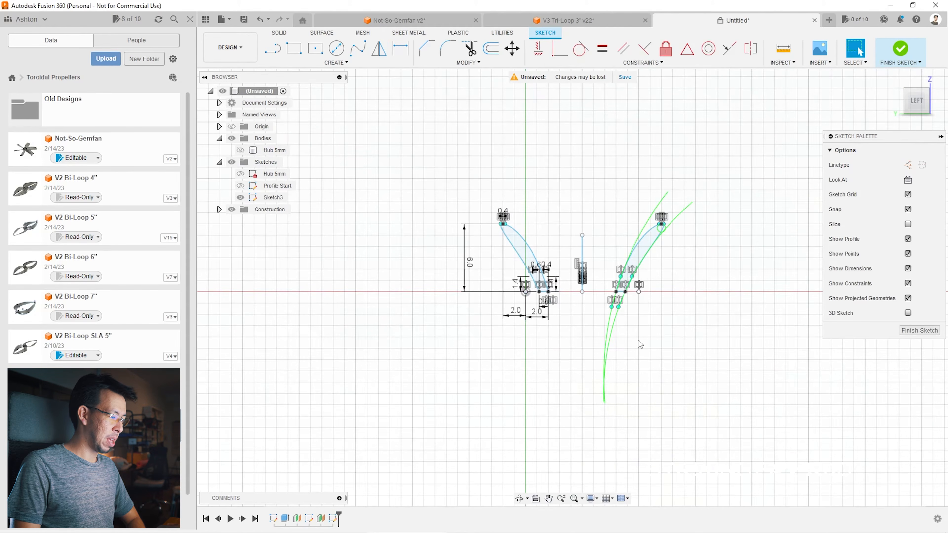
Step: Delete the original airfoil profile with its dimensions and the vertical mirror line, keeping only the mirrored copy
scroll(631, 306, up, 4)
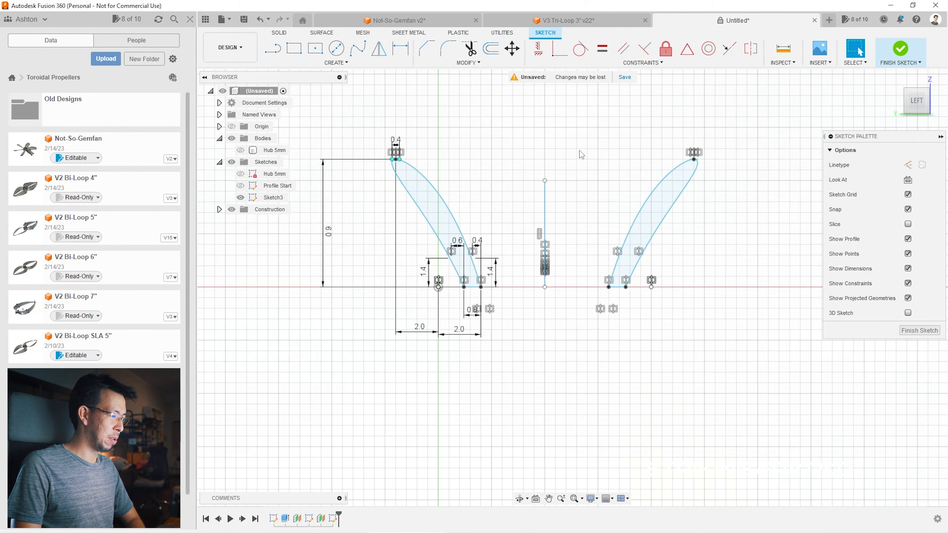
scroll(708, 391, down, 2)
mouse_move(348, 169)
mouse_down()
mouse_move(438, 243)
mouse_move(559, 426)
mouse_up()
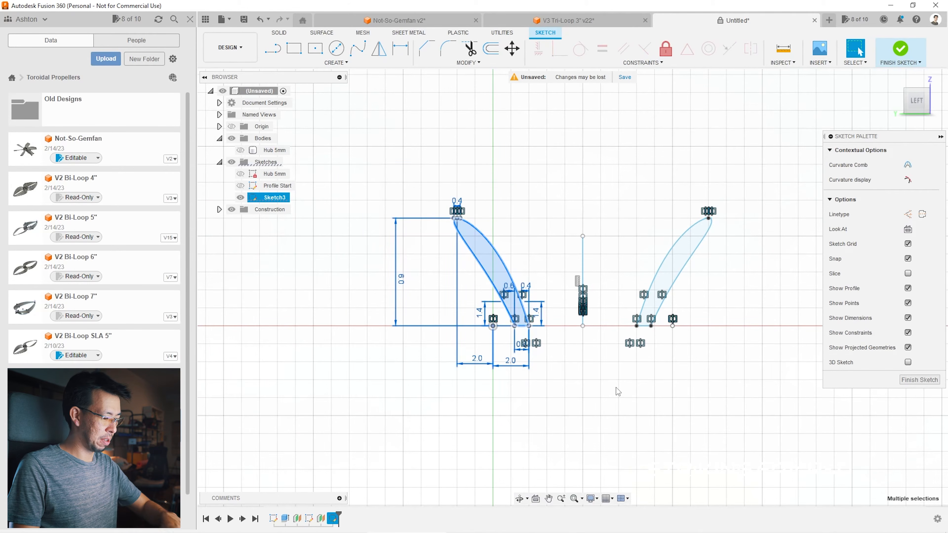
click(367, 166)
drag(366, 163, 599, 434)
key(Delete)
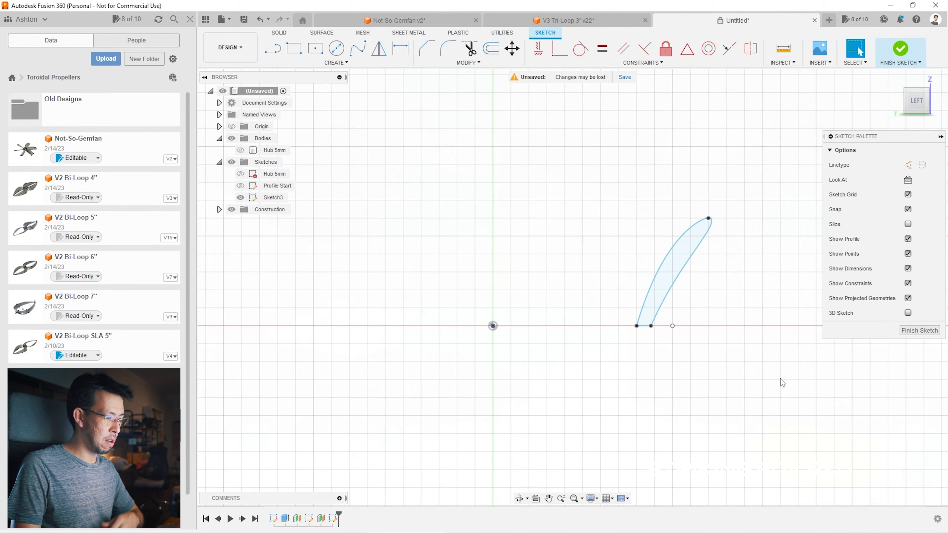
Step: Move the mirrored profile 10 mm in X so its reference point lands on the sketch origin
drag(783, 383, 601, 156)
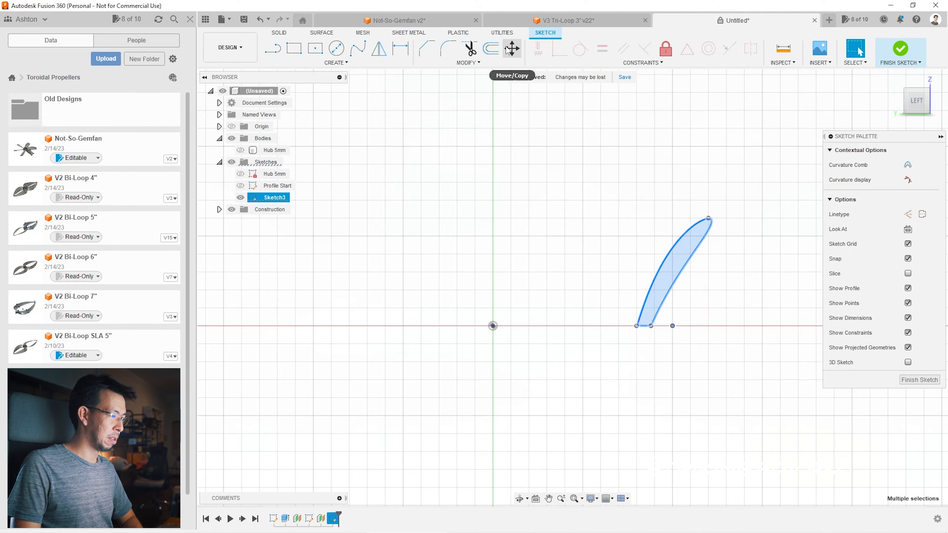
click(511, 49)
scroll(421, 241, down, 1)
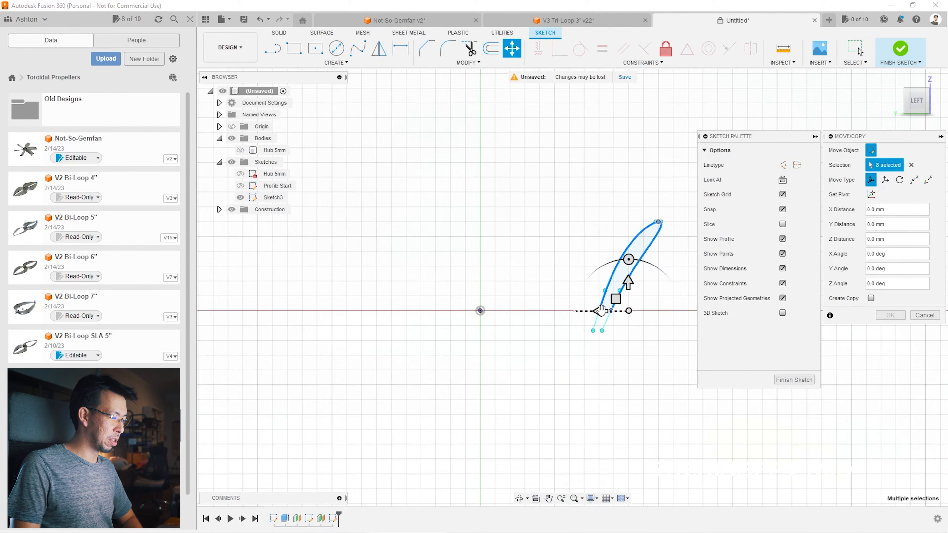
drag(602, 310, 453, 311)
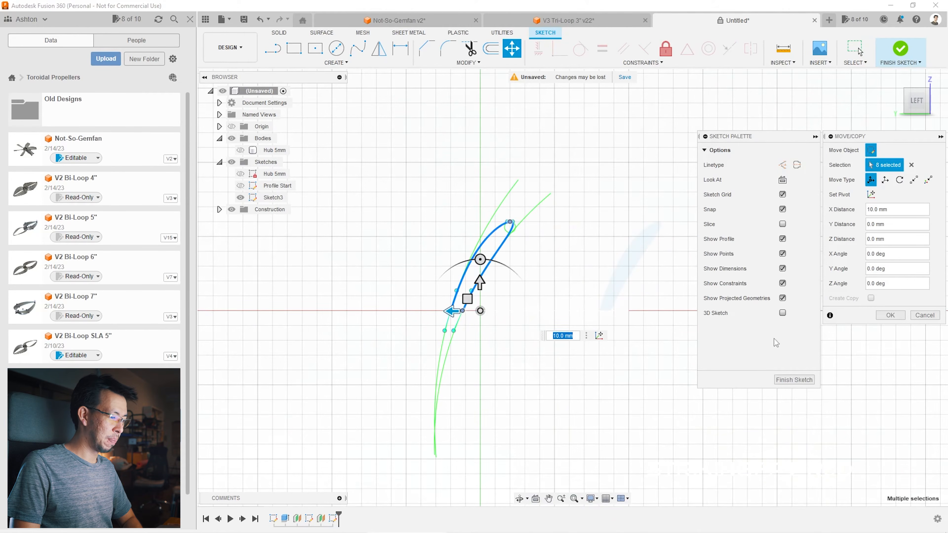
key(Return)
scroll(550, 364, down, 1)
scroll(492, 289, up, 2)
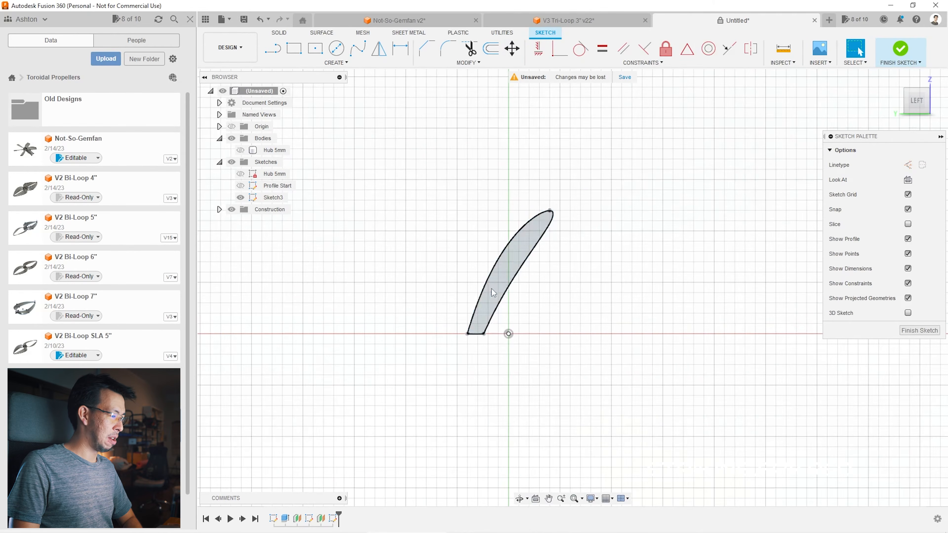
Step: Dimension the outer base corner's horizontal distance from the origin and the width of the profile's base edge
scroll(508, 311, up, 1)
click(404, 51)
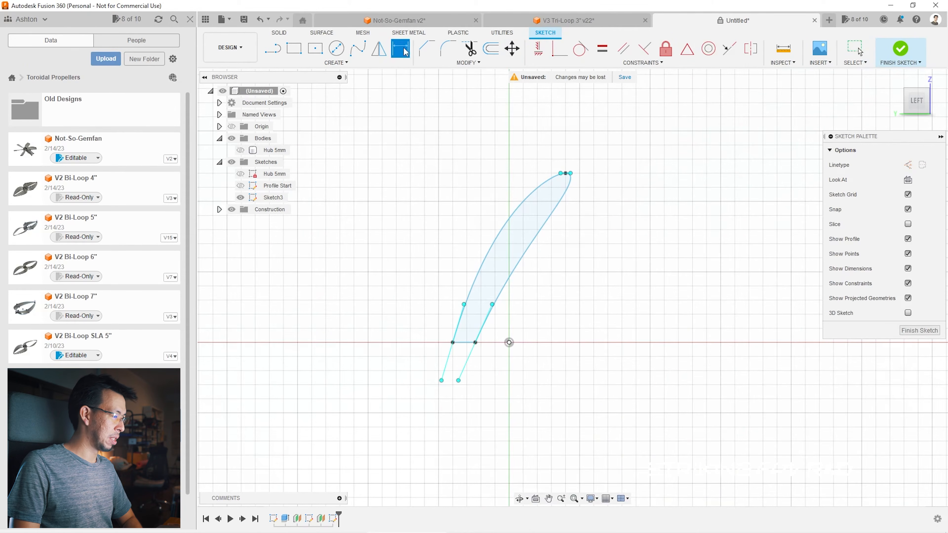
click(453, 343)
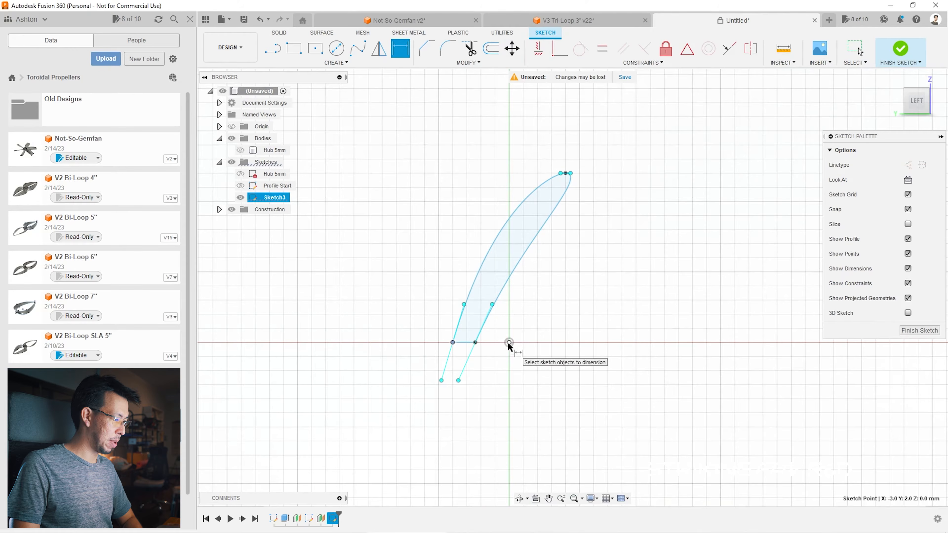
click(509, 343)
click(480, 413)
key(Return)
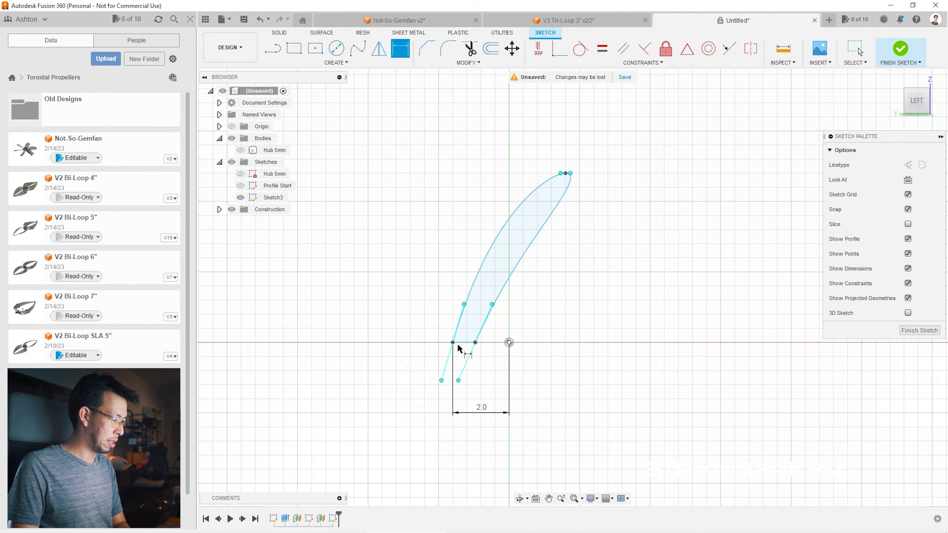
click(452, 343)
click(475, 343)
click(462, 389)
key(Return)
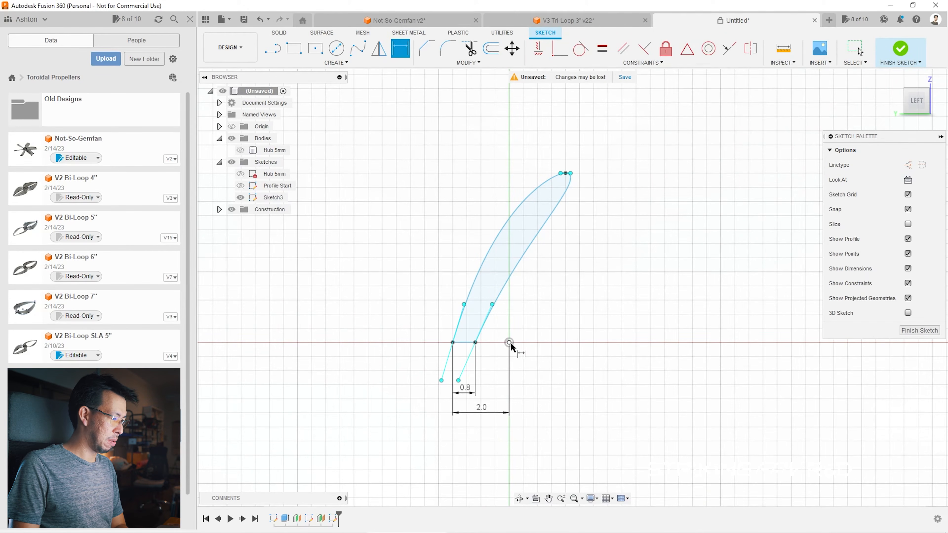
click(509, 342)
click(560, 172)
click(537, 409)
key(Return)
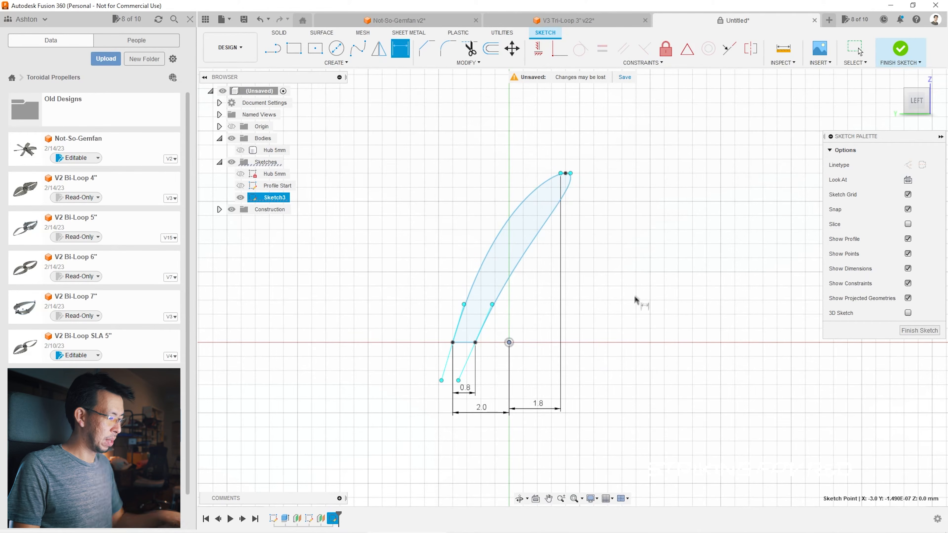
key(ctrl+z)
Step: Dimension the profile tip's horizontal and vertical distances from the origin and the width between the tip's tangent handle ends
click(509, 342)
click(566, 173)
click(538, 410)
click(509, 342)
click(565, 174)
click(649, 260)
click(561, 173)
click(570, 173)
click(565, 140)
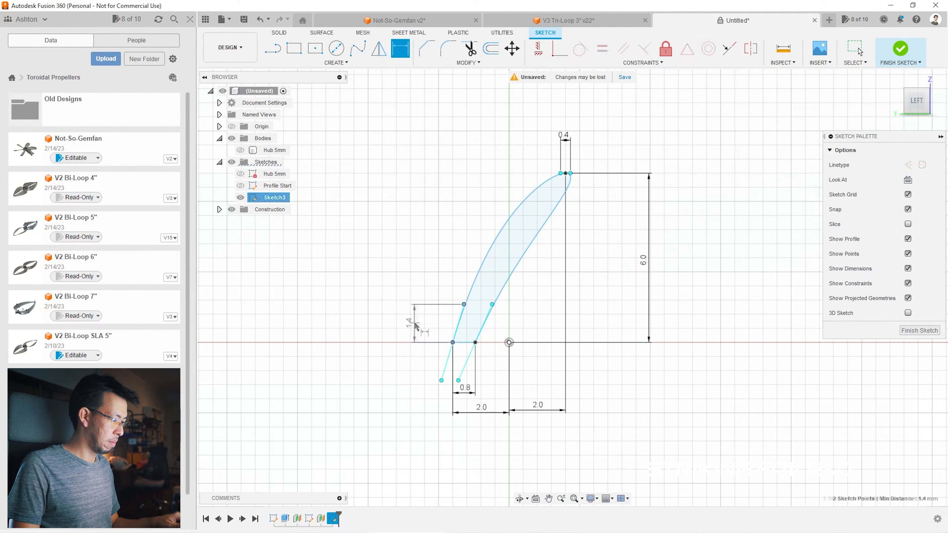
Step: Dimension the vertical and horizontal offsets of the upper tangent handles from both base corners, and finish the sketch
click(414, 323)
click(458, 272)
click(475, 342)
click(484, 271)
click(517, 324)
scroll(615, 388, down, 2)
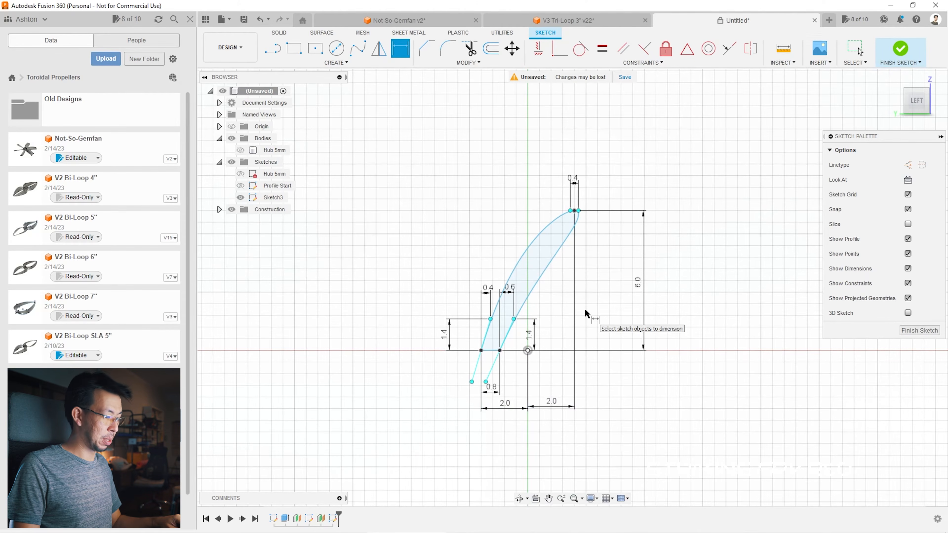
click(919, 330)
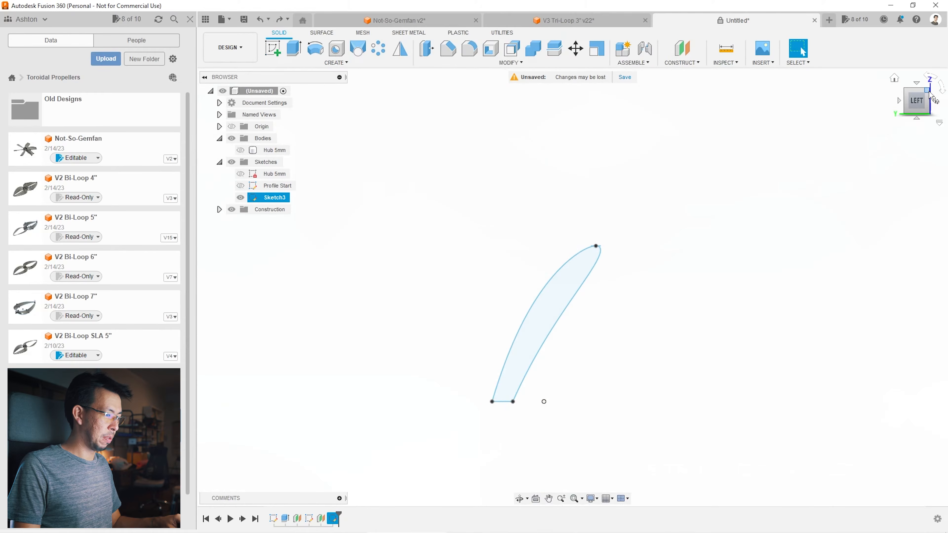
Step: Show the Profile Start sketch and the Hub 5mm body in an angled view to check both profiles' positions against the hub
click(243, 187)
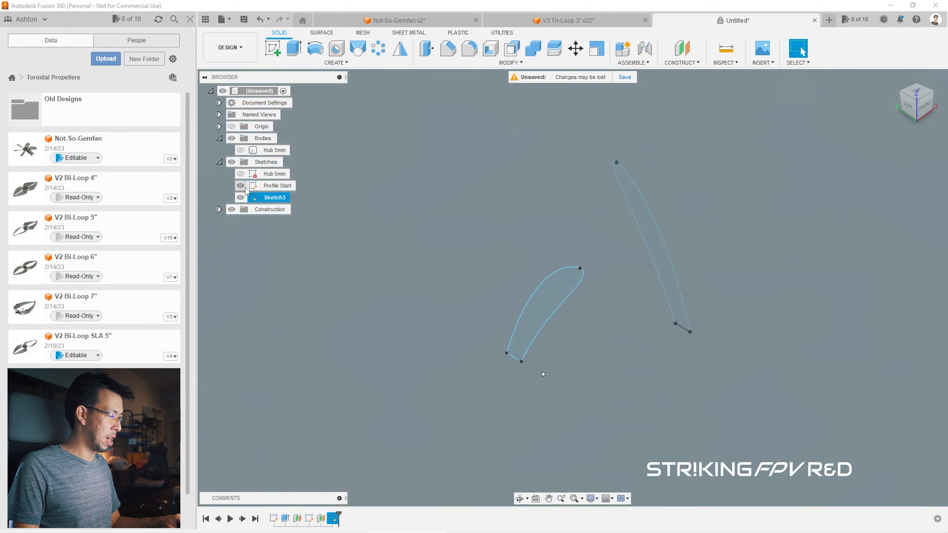
click(242, 151)
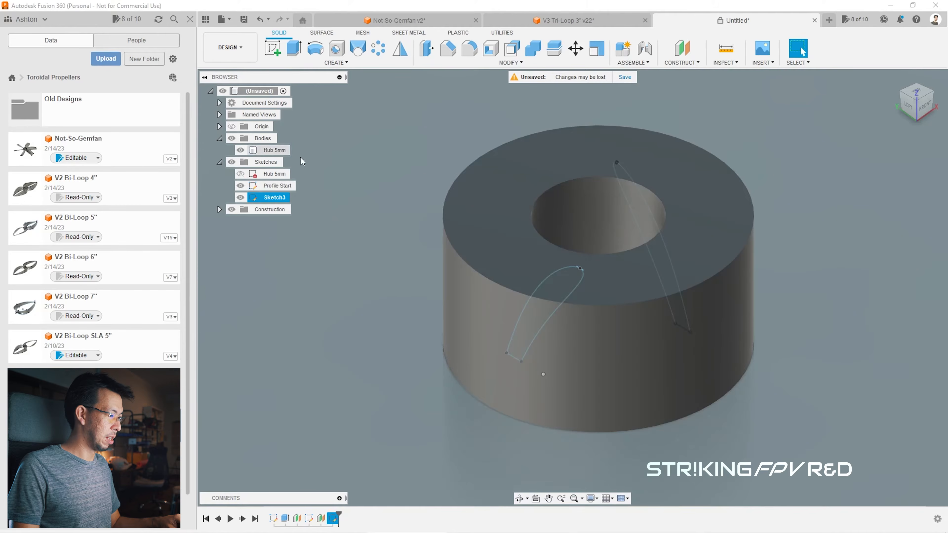
scroll(534, 187, down, 2)
drag(926, 100, 912, 100)
mouse_move(572, 288)
shift+middle_down()
mouse_move(541, 274)
mouse_move(577, 289)
mouse_move(612, 286)
shift+middle_up()
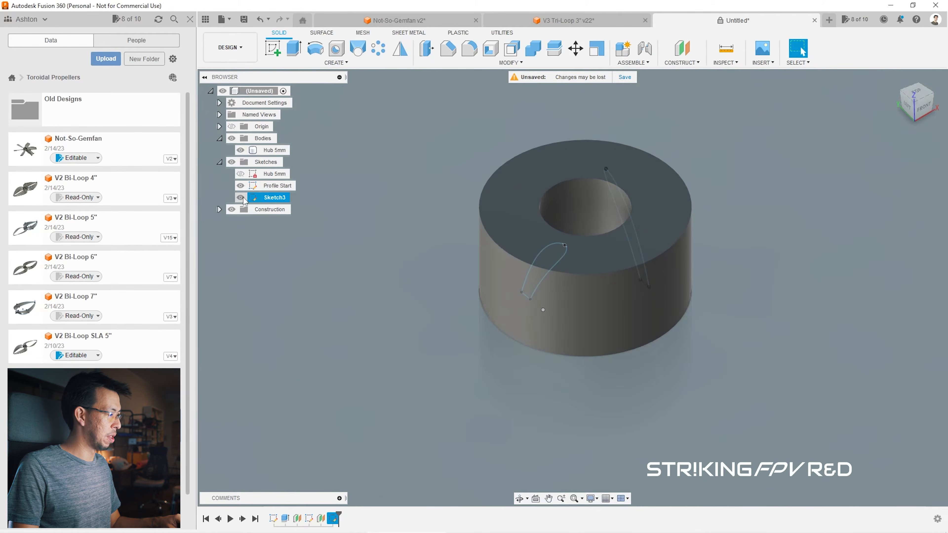
Step: Rename the mirrored blade profile sketch to Profile End and hide the Hub 5mm body
double_click(274, 197)
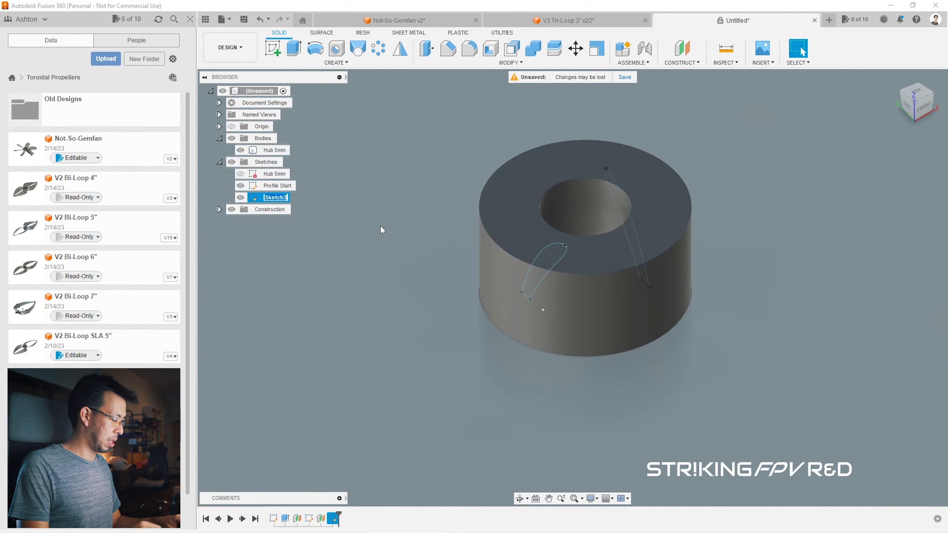
text(Profile End)
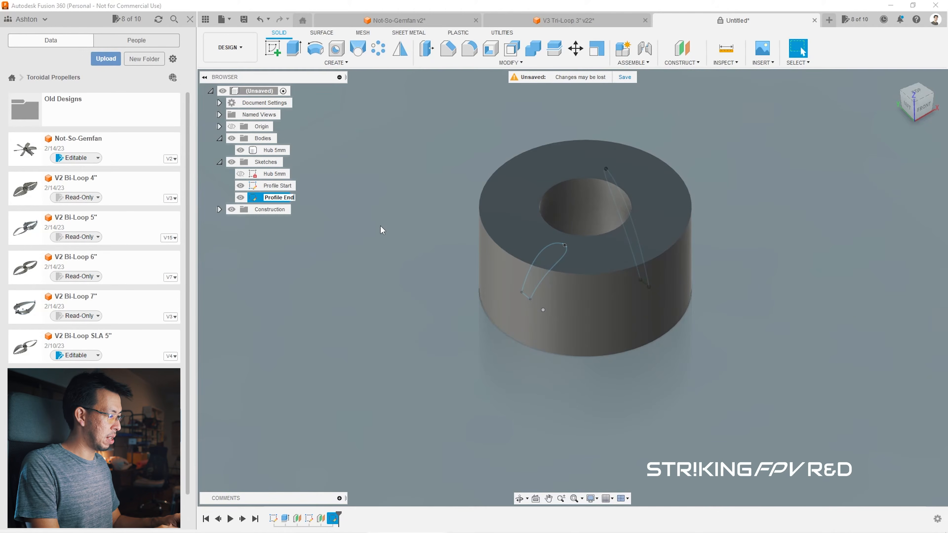
key(Return)
click(240, 150)
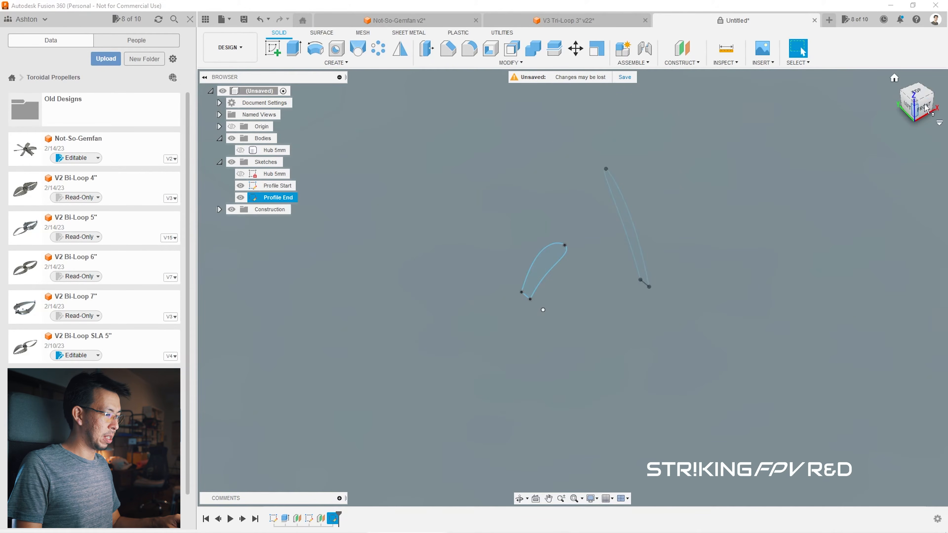
Step: Start a sketch on the YZ origin plane and draw a horizontal base line about 1 mm long on the axis, outside both profiles
drag(926, 106, 918, 112)
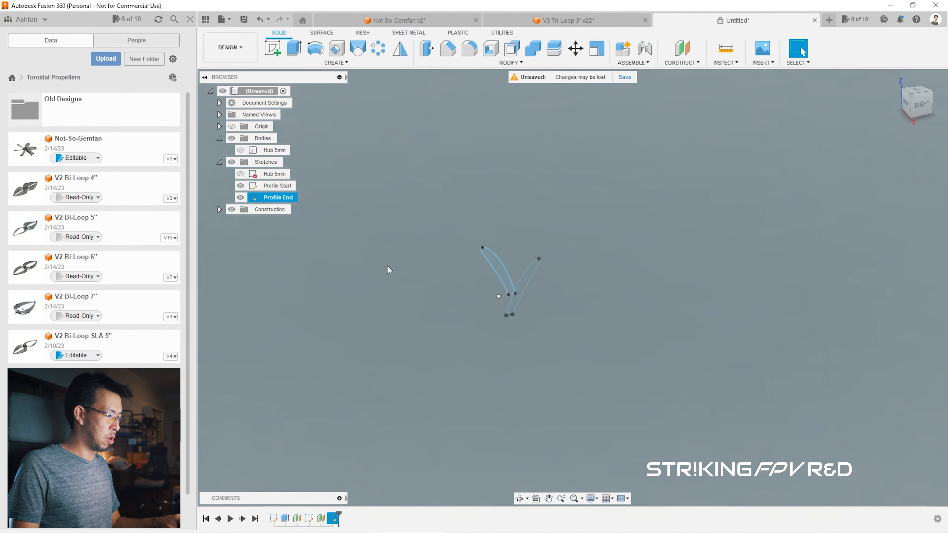
scroll(388, 269, down, 2)
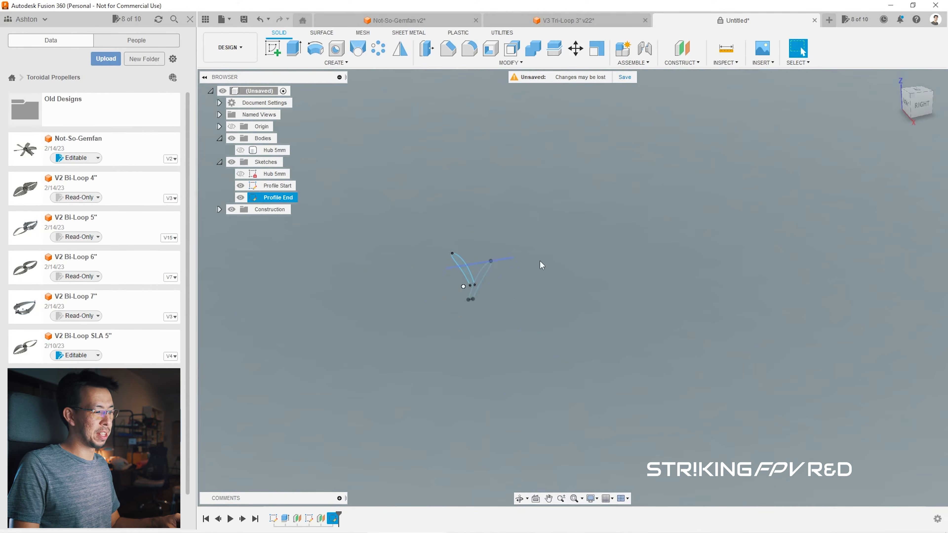
click(273, 49)
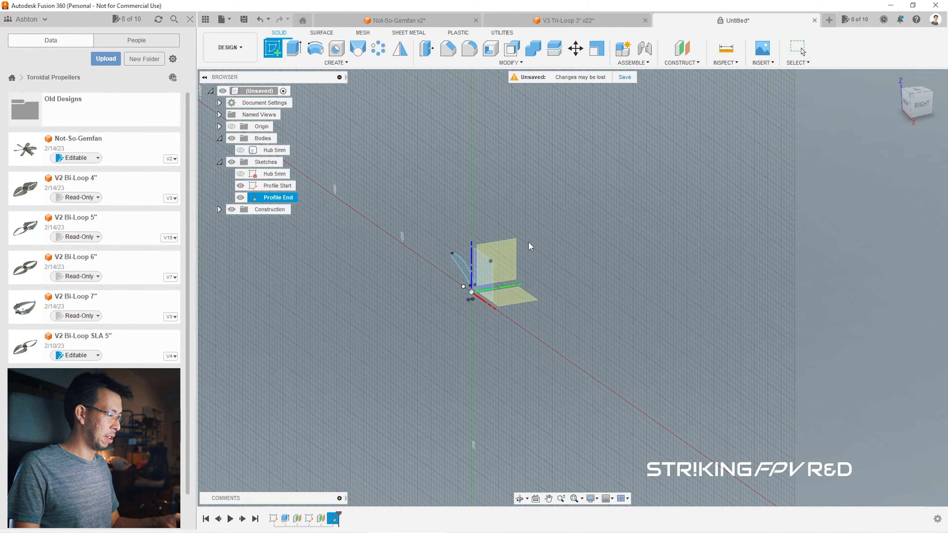
click(508, 250)
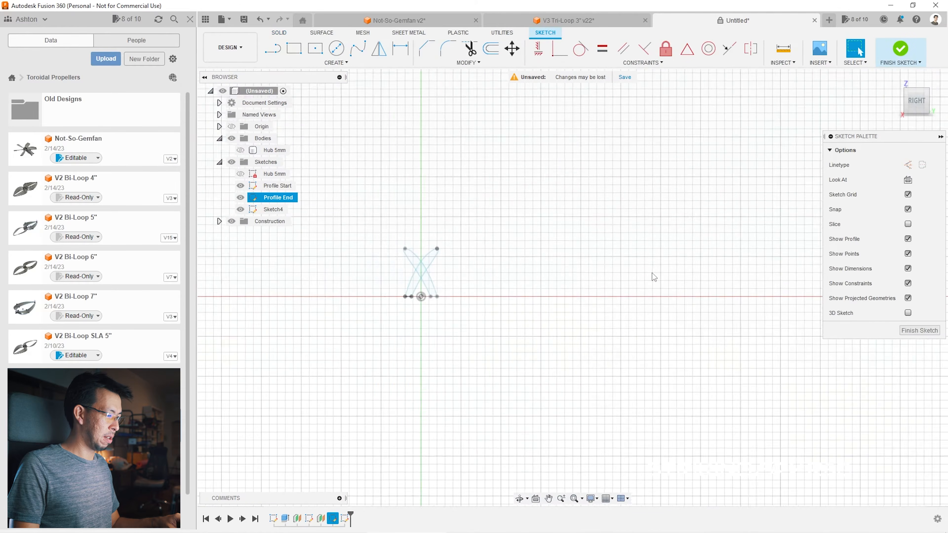
scroll(464, 276, up, 2)
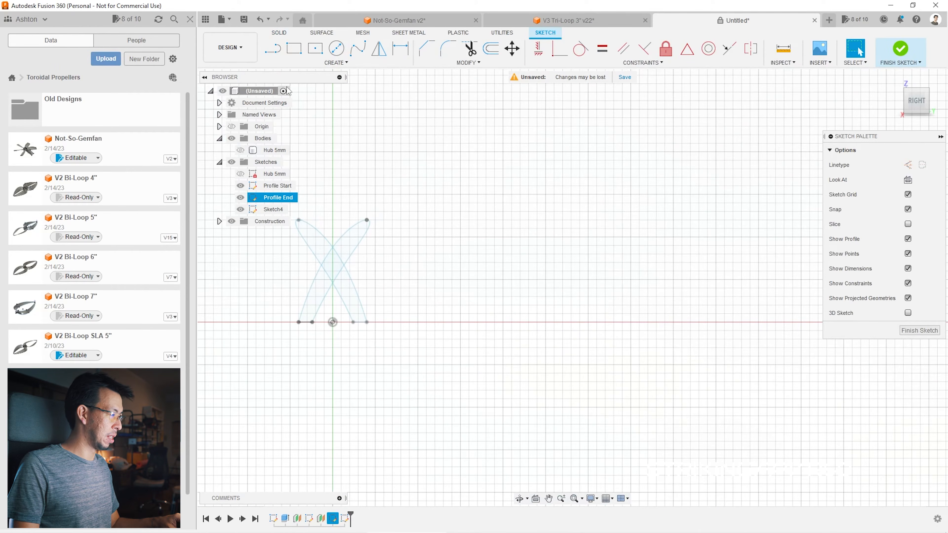
click(273, 48)
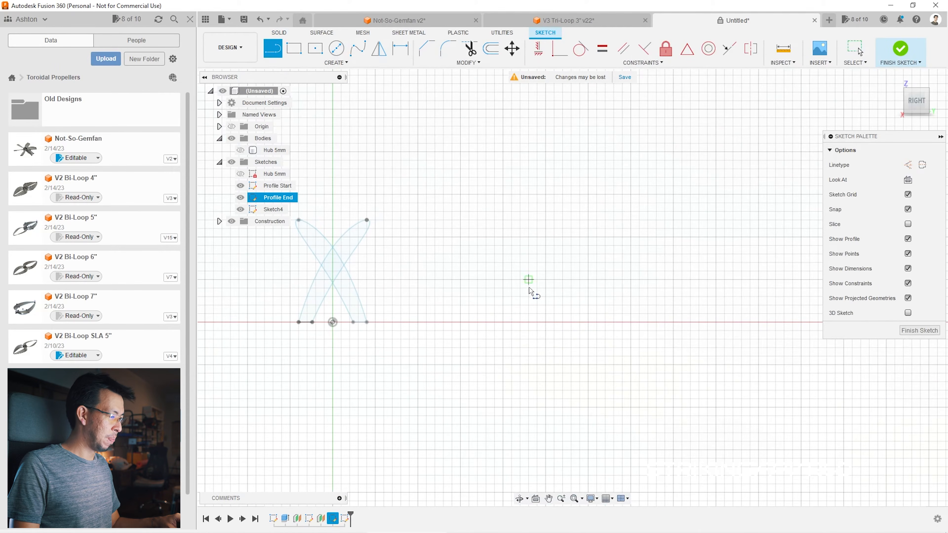
click(546, 322)
click(562, 322)
key(Escape)
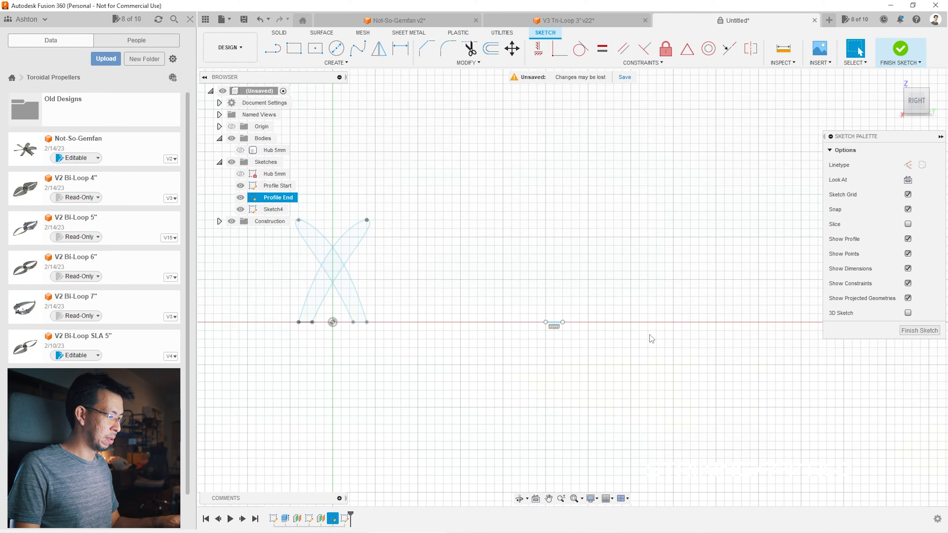
Step: Draw splines from both ends of the base line to a shared tip about 2.5 mm high, and make their base tangents vertical
click(358, 49)
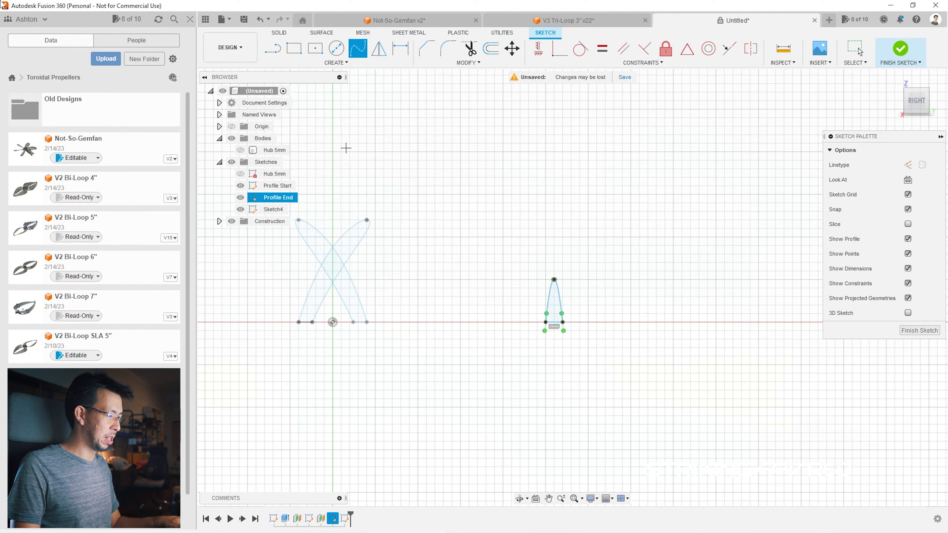
key(Escape)
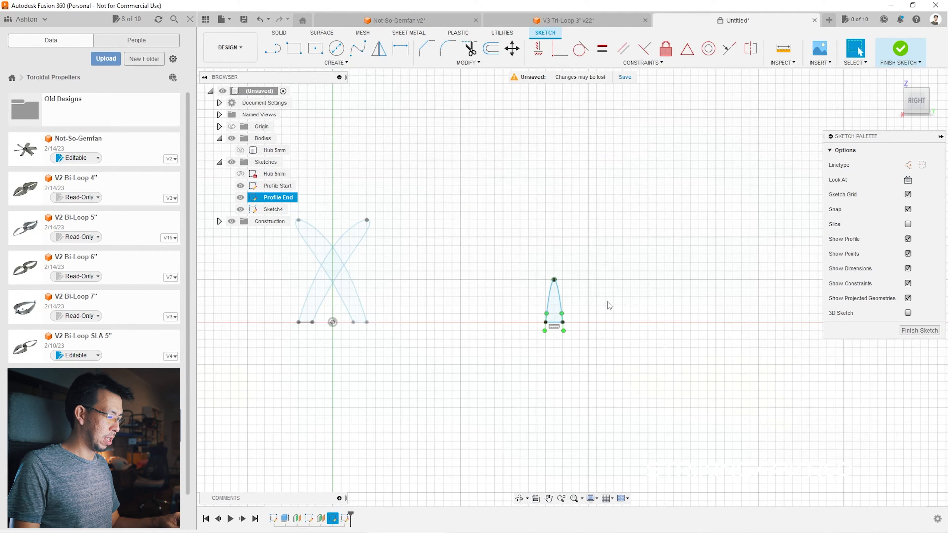
scroll(560, 314, up, 3)
scroll(565, 329, up, 5)
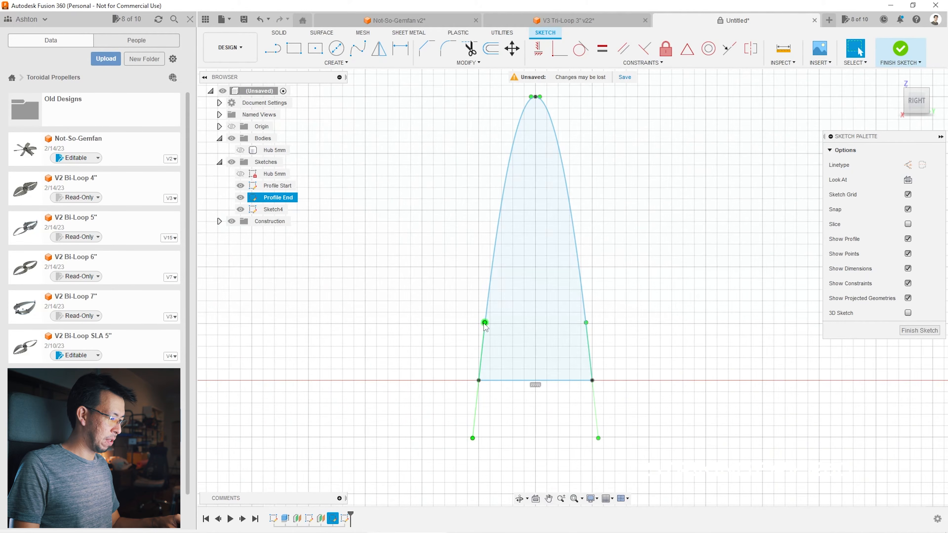
drag(485, 325, 479, 324)
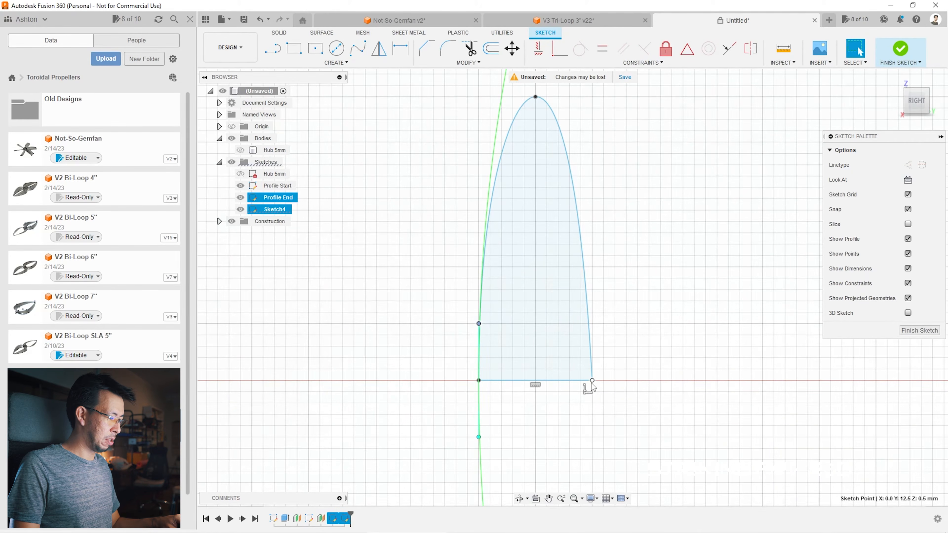
click(591, 330)
click(596, 328)
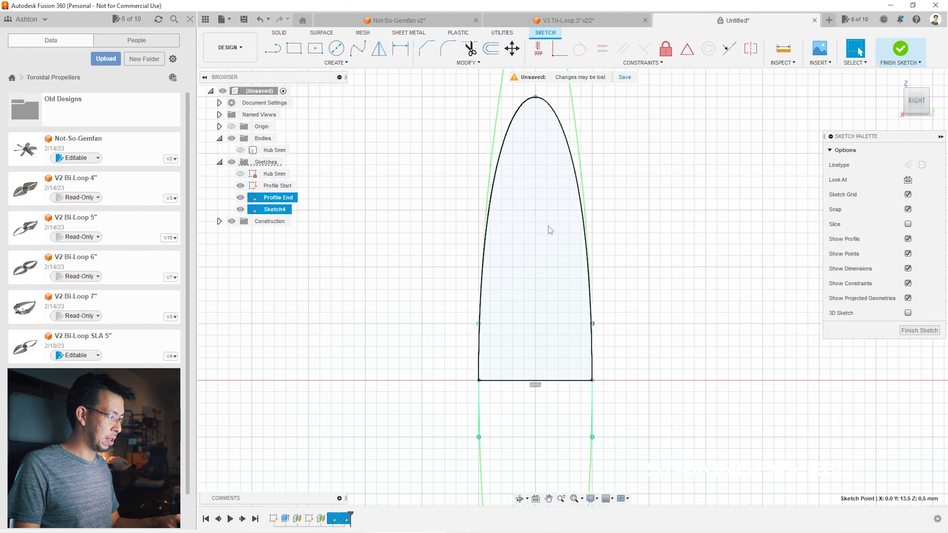
Step: Lengthen the tangent handles at the profile's tip to round its upper end
scroll(527, 309, down, 3)
click(537, 212)
click(532, 209)
scroll(533, 205, up, 6)
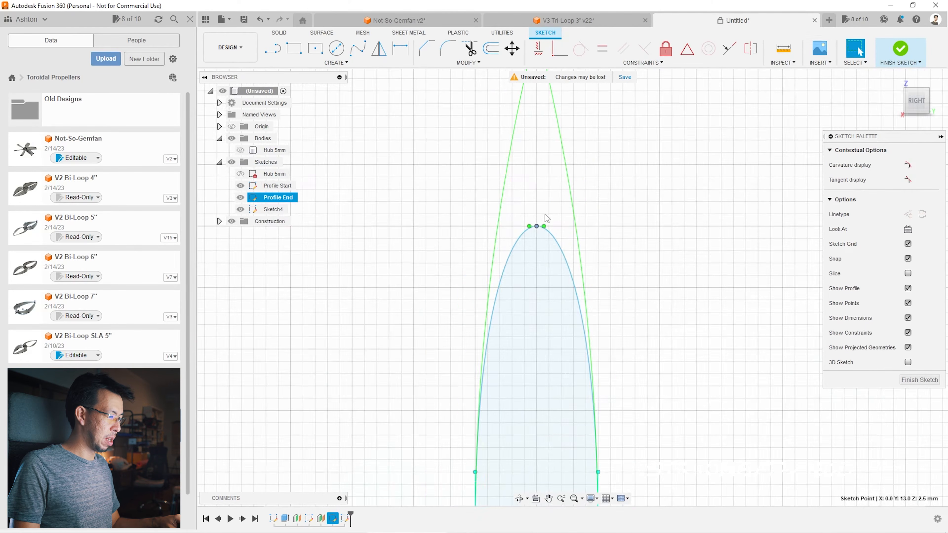
drag(543, 238, 551, 238)
scroll(552, 233, down, 5)
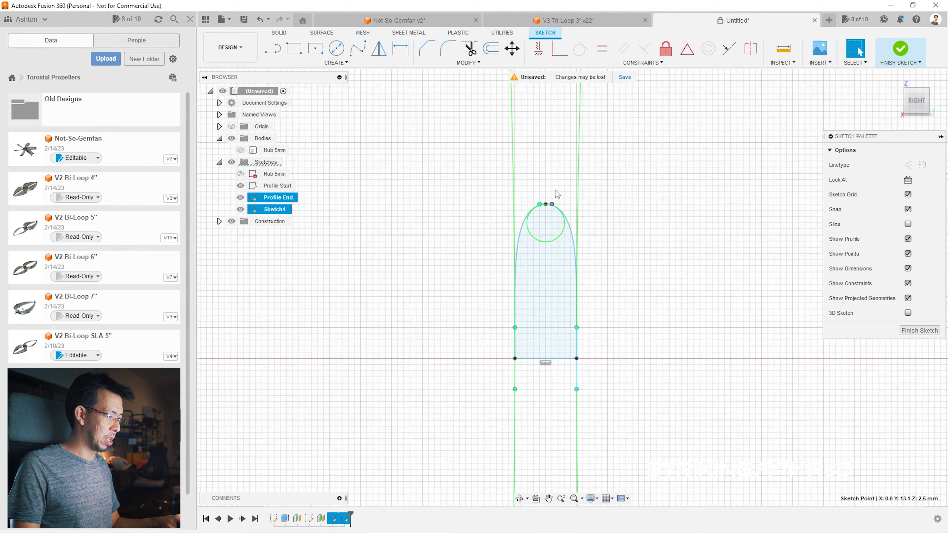
scroll(630, 330, down, 3)
click(594, 306)
scroll(671, 305, down, 3)
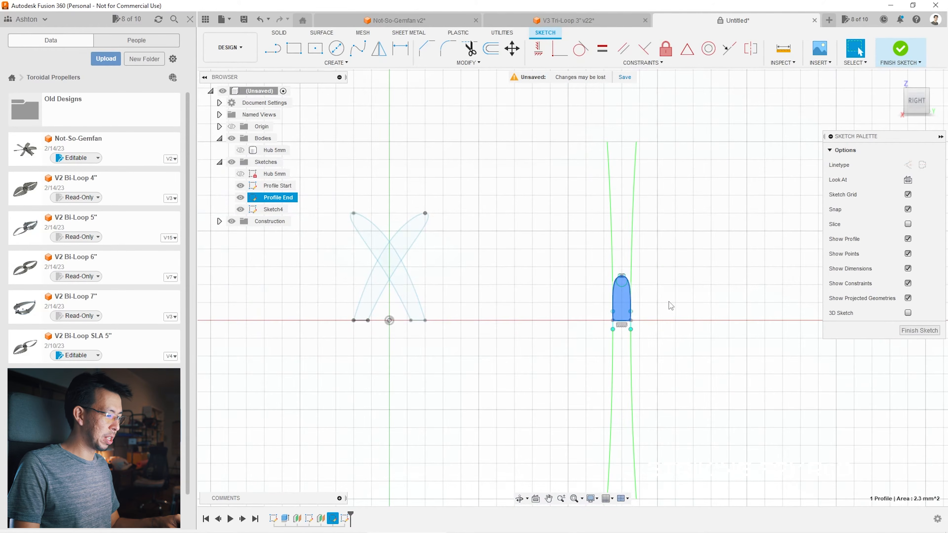
key(Escape)
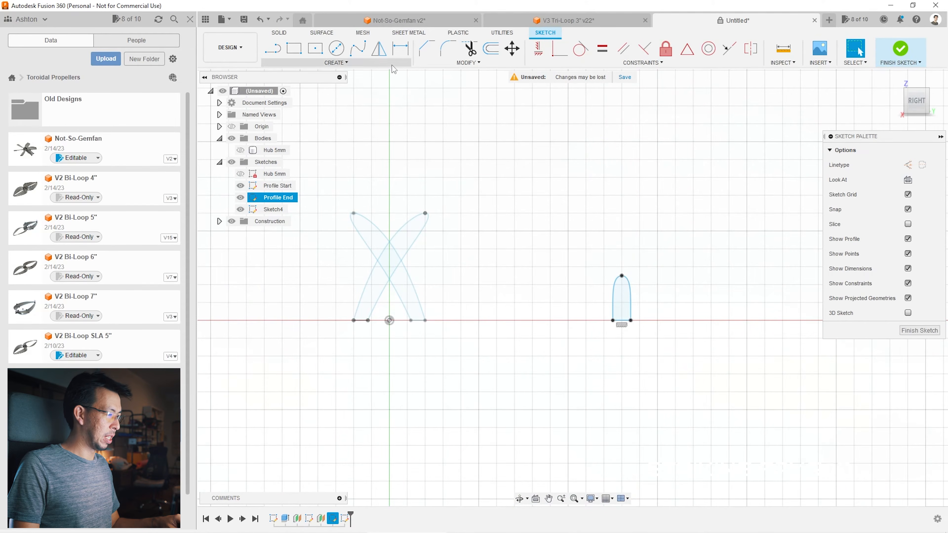
Step: Dimension the width of the outer profile's base edge as 0.8 mm
click(403, 54)
scroll(709, 332, up, 3)
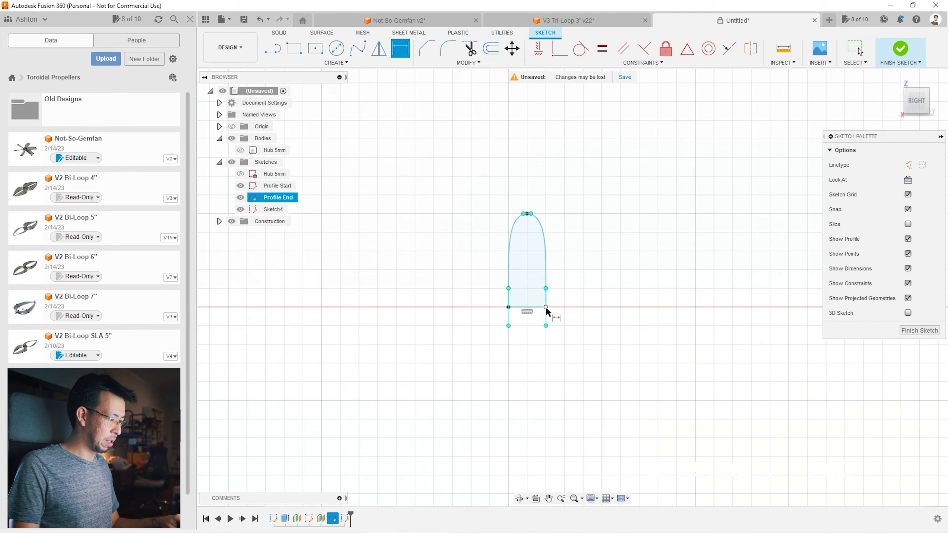
click(545, 308)
click(508, 308)
click(531, 335)
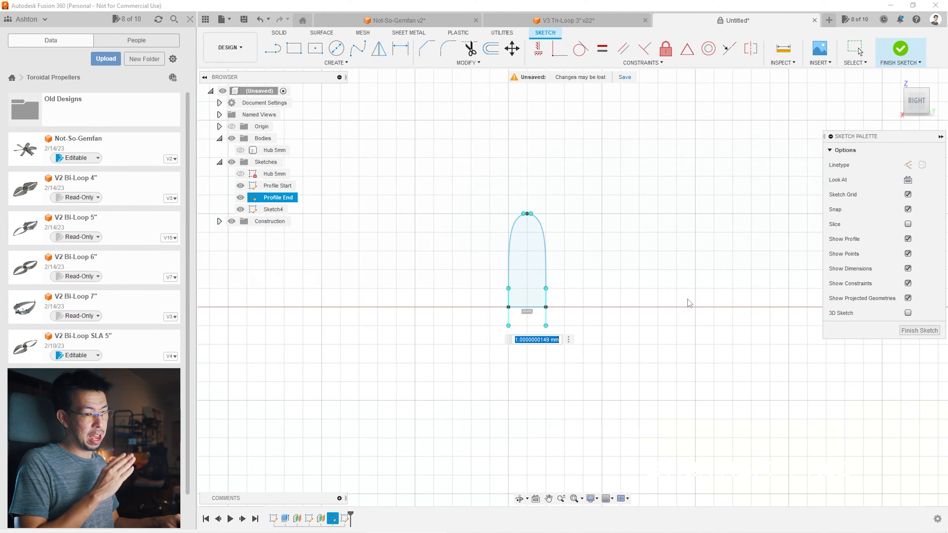
text(0.8)
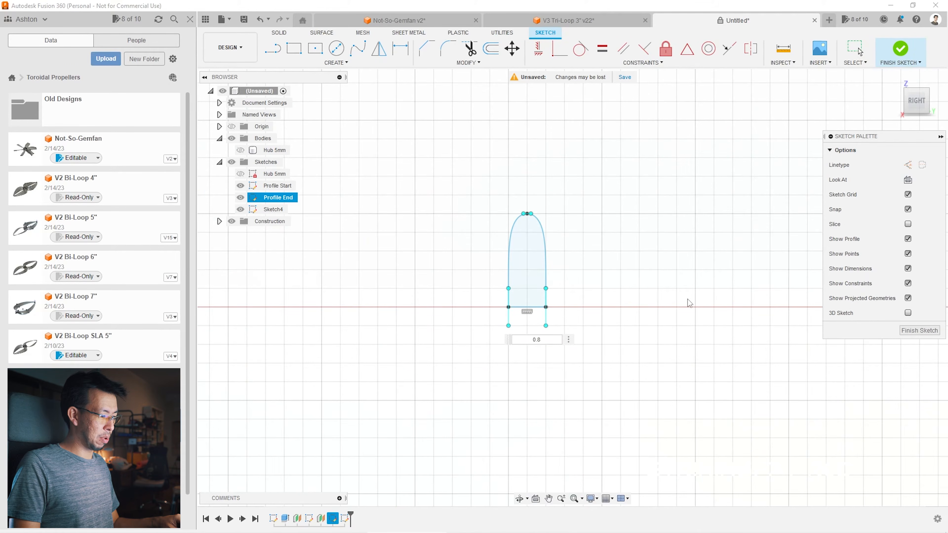
key(Return)
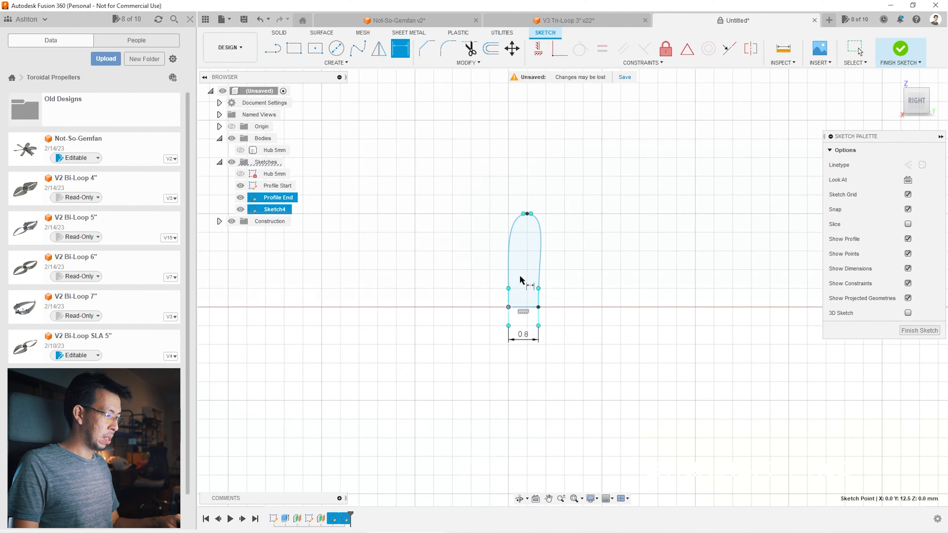
Step: Dimension the tip's horizontal distance from the inner base corner as 0.4 mm
scroll(521, 230, up, 3)
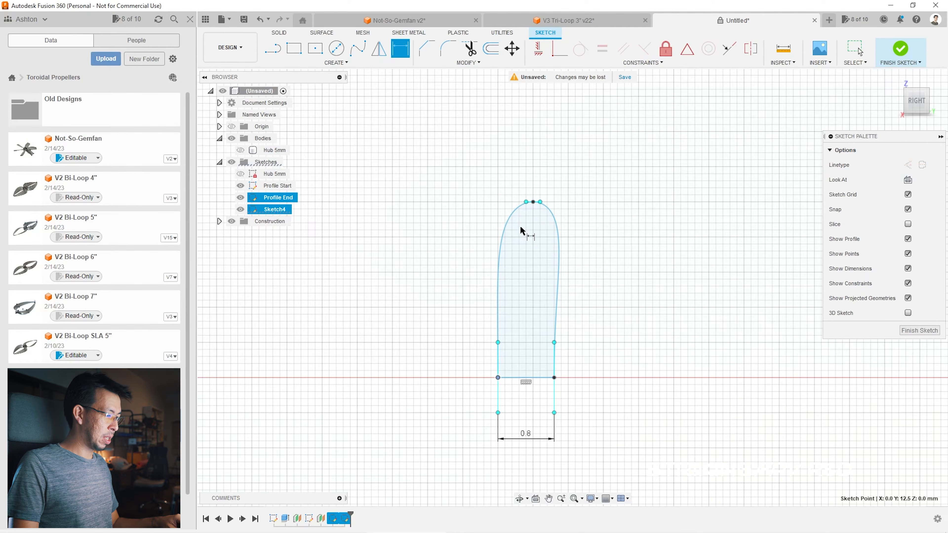
click(533, 202)
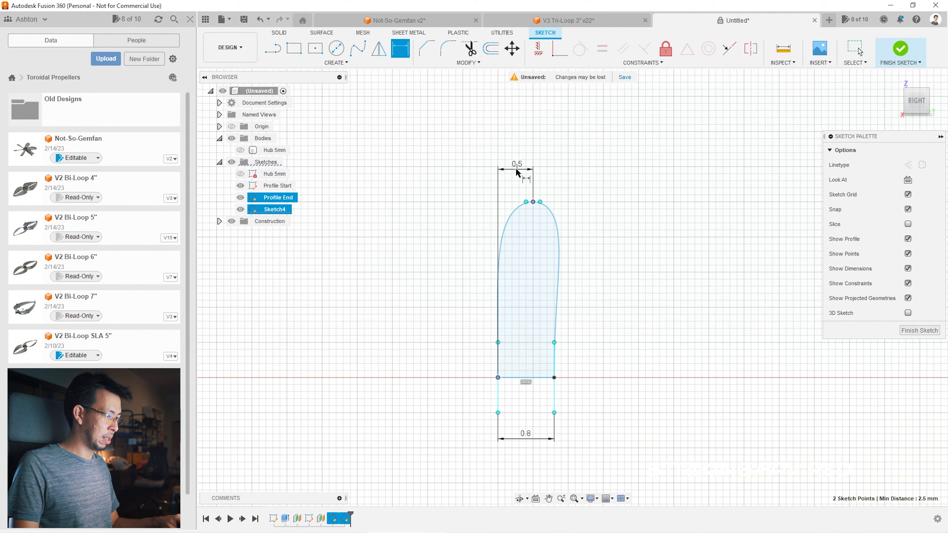
click(517, 171)
text(0.4)
key(Return)
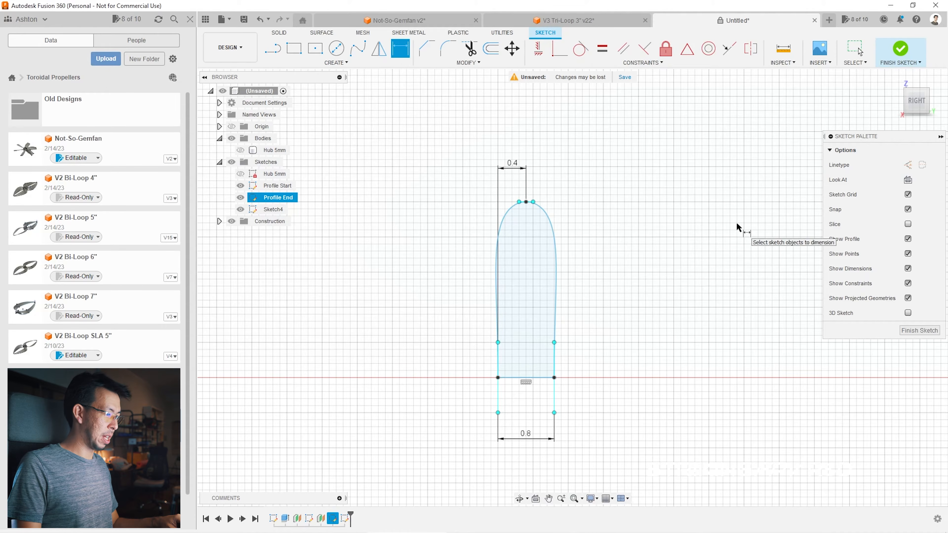
Step: Dimension the width between the tip's tangent handle ends as 0.18 mm
scroll(532, 196, up, 4)
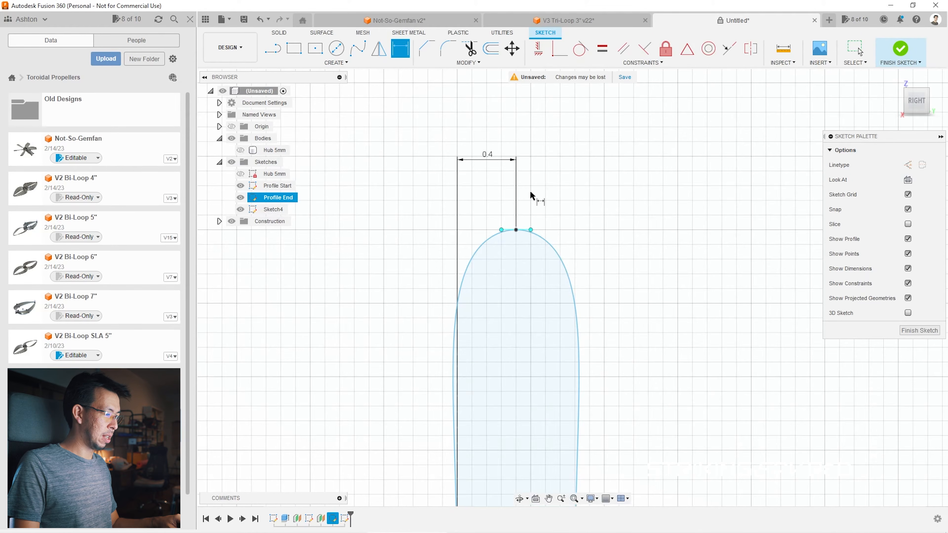
click(531, 230)
click(501, 230)
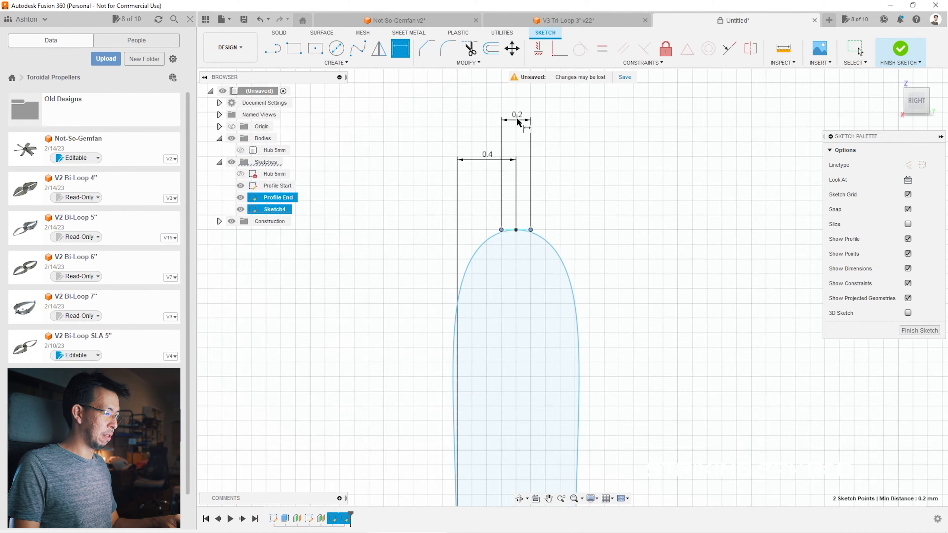
click(515, 120)
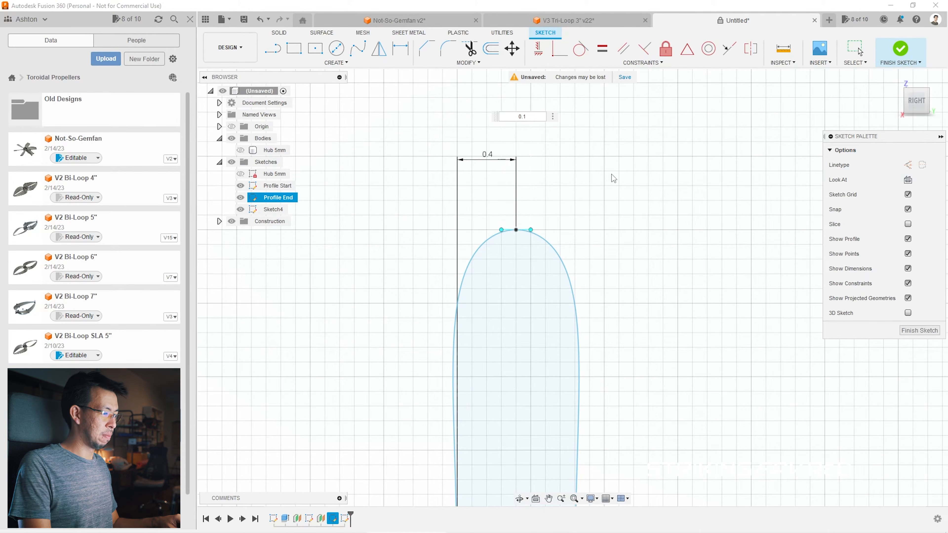
text(0.18)
key(Return)
scroll(612, 178, down, 5)
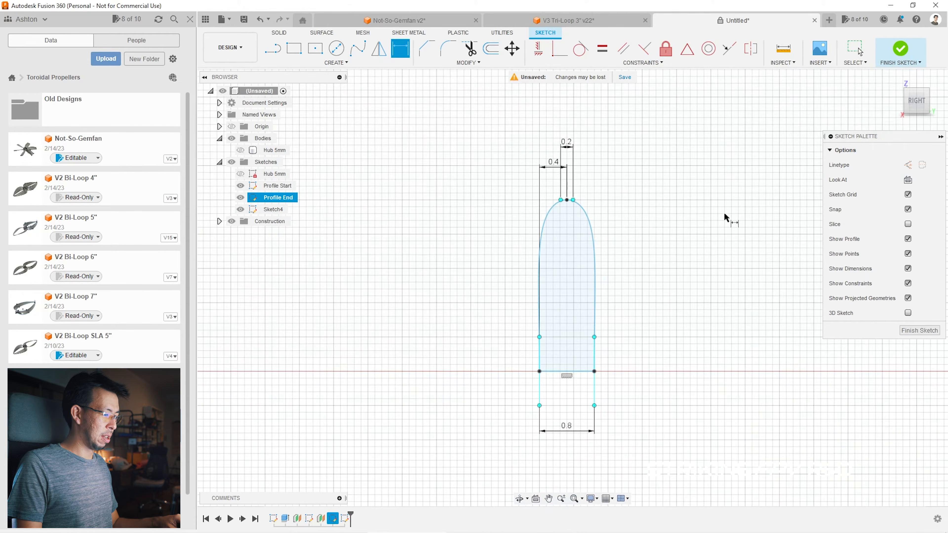
Step: Dimension the horizontal distance from the origin to the profile's outer base corner as 25.4*3/2 mm
scroll(737, 261, down, 5)
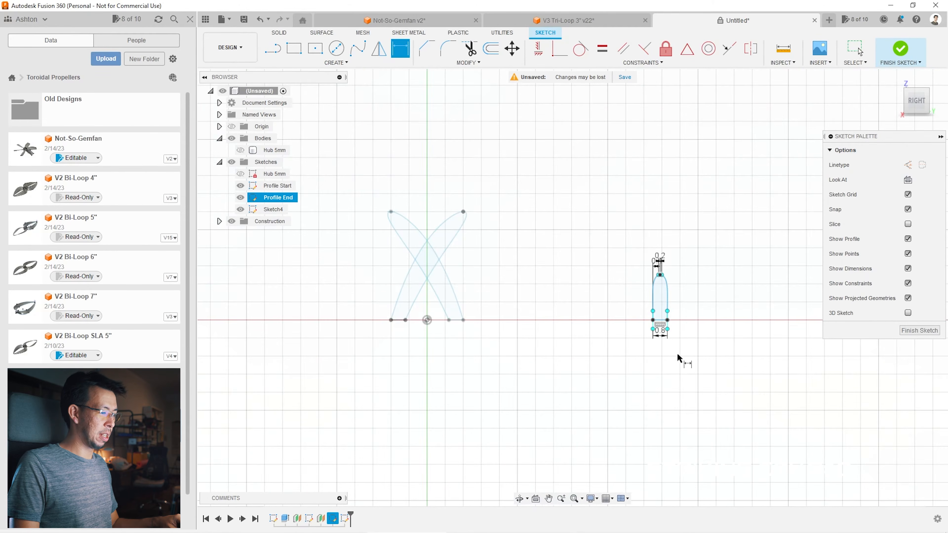
click(667, 320)
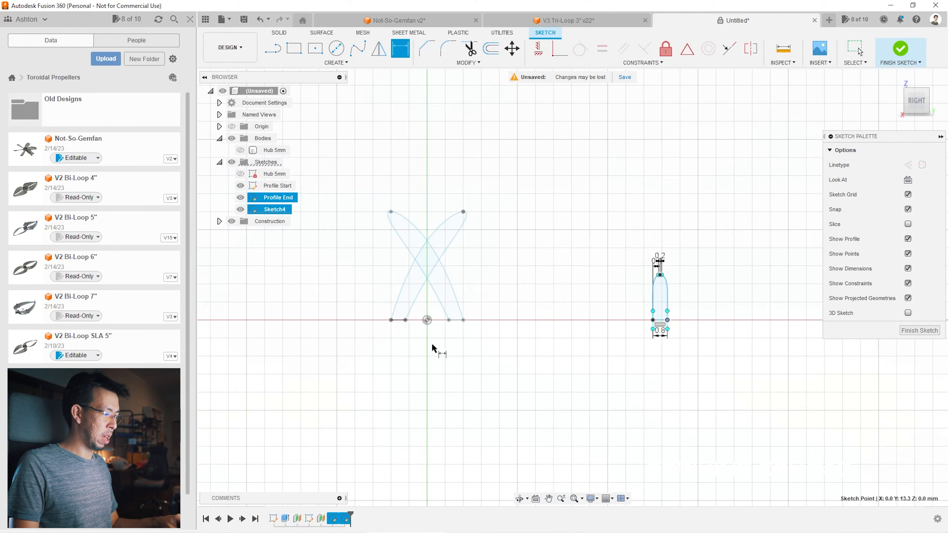
click(427, 321)
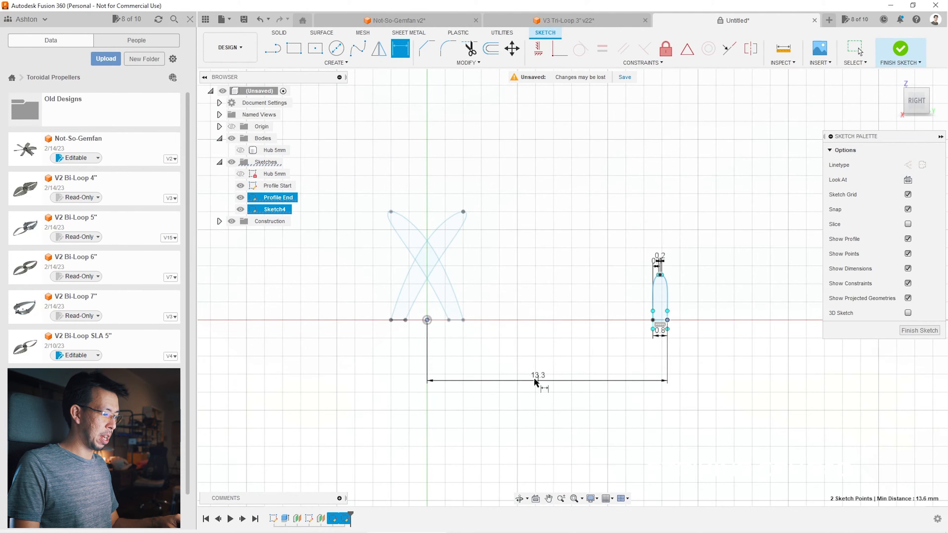
click(550, 385)
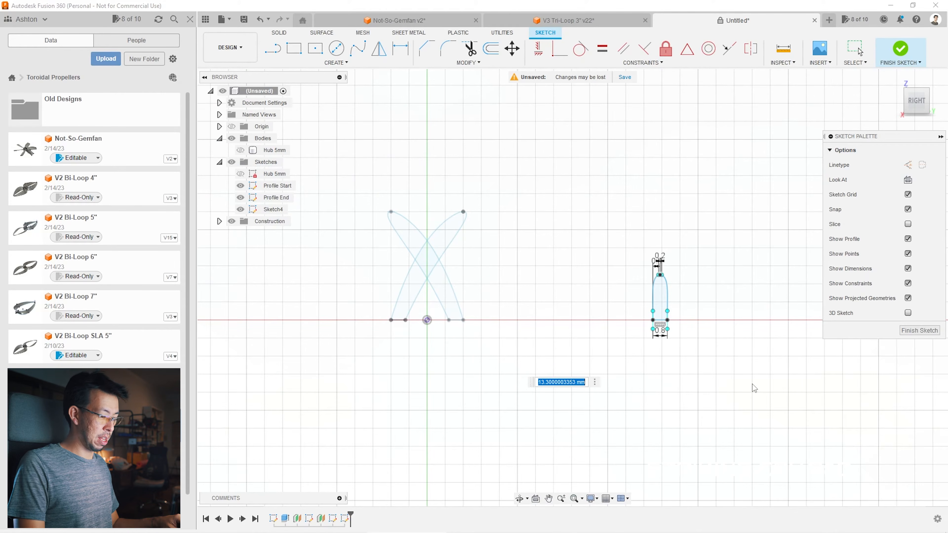
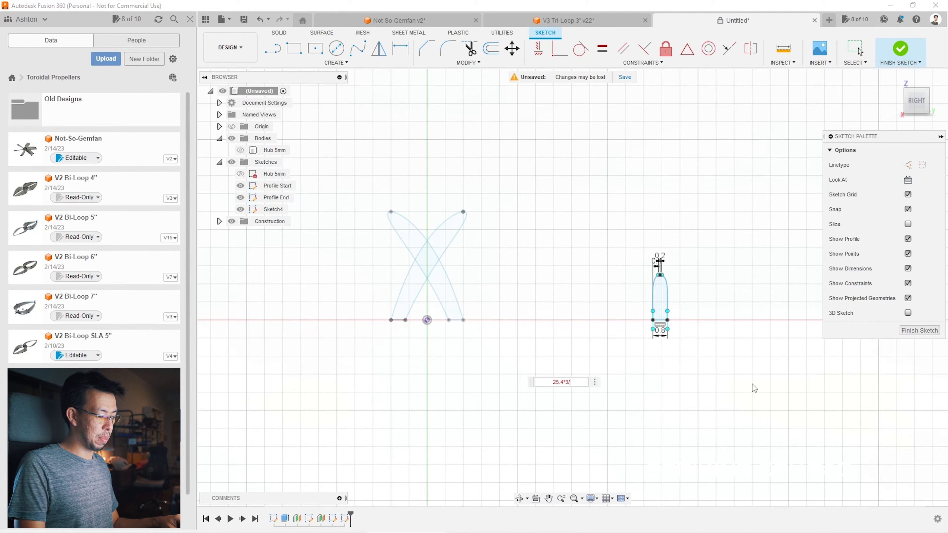
text(25.4*3/2)
key(Return)
scroll(317, 321, down, 3)
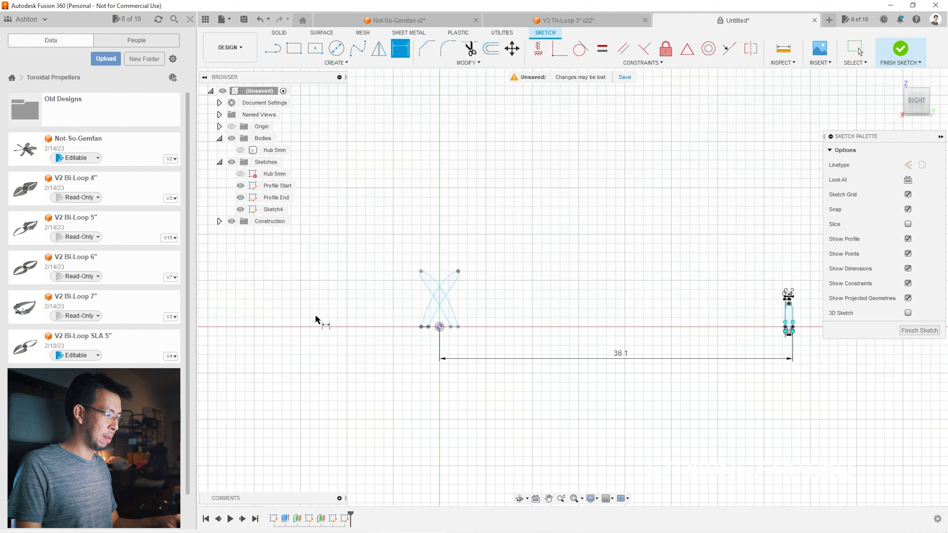
scroll(728, 325, up, 8)
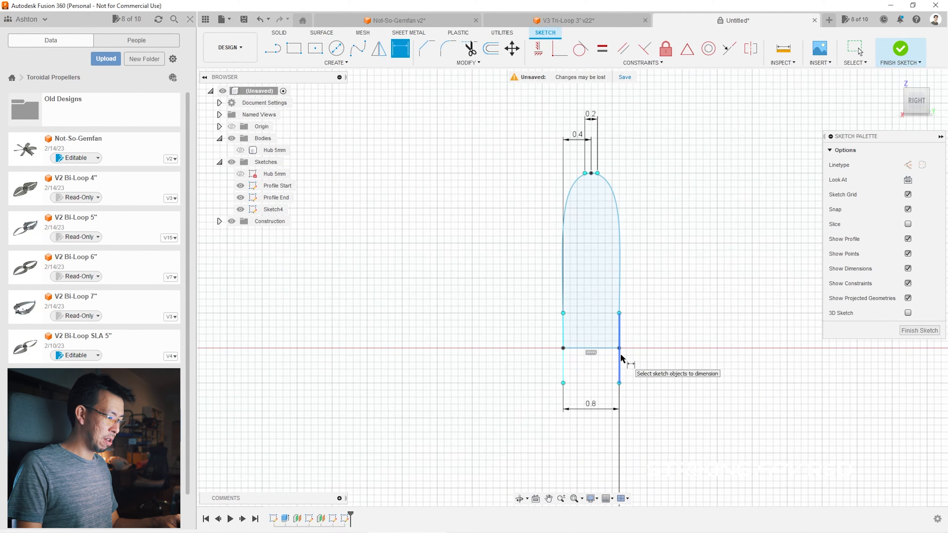
scroll(731, 336, down, 5)
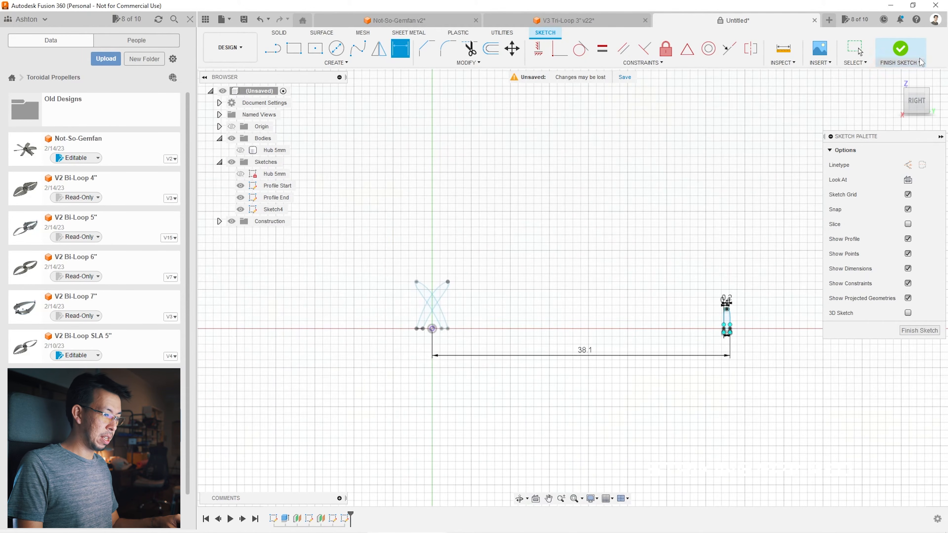
Step: Finish the outer profile's sketch and rename it Profile Edge
click(901, 49)
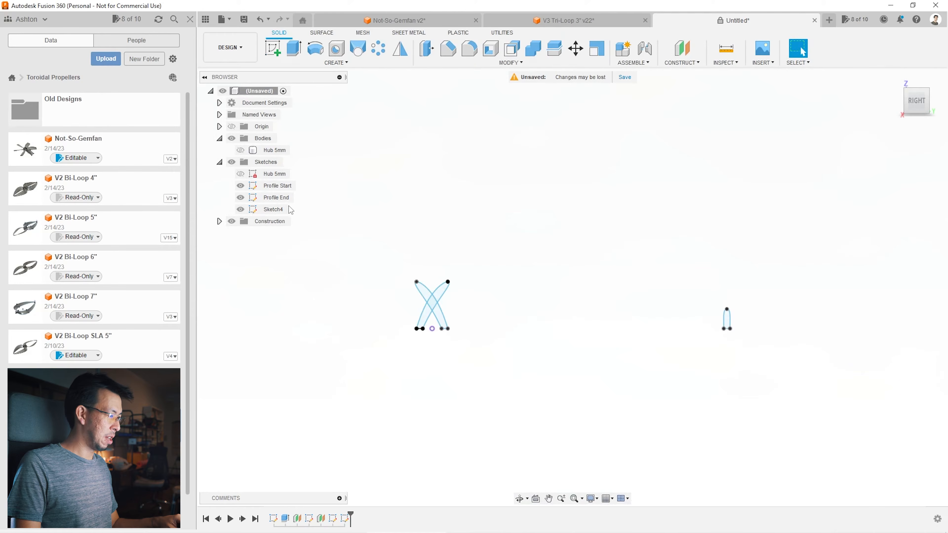
click(273, 211)
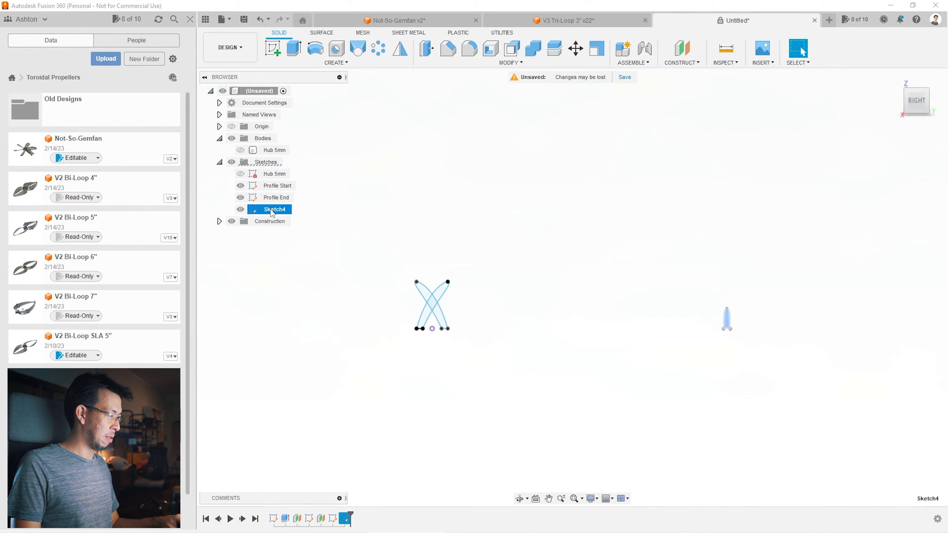
click(514, 205)
click(913, 113)
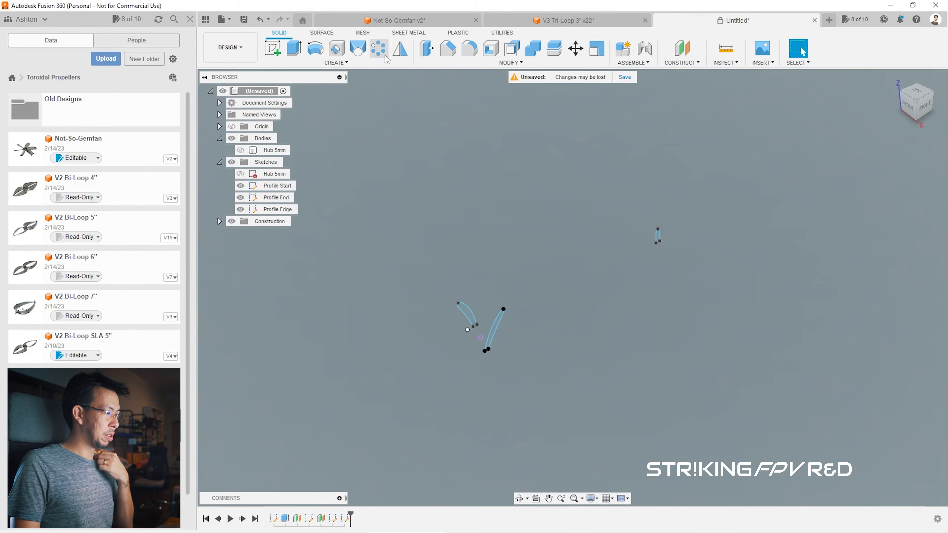
click(359, 48)
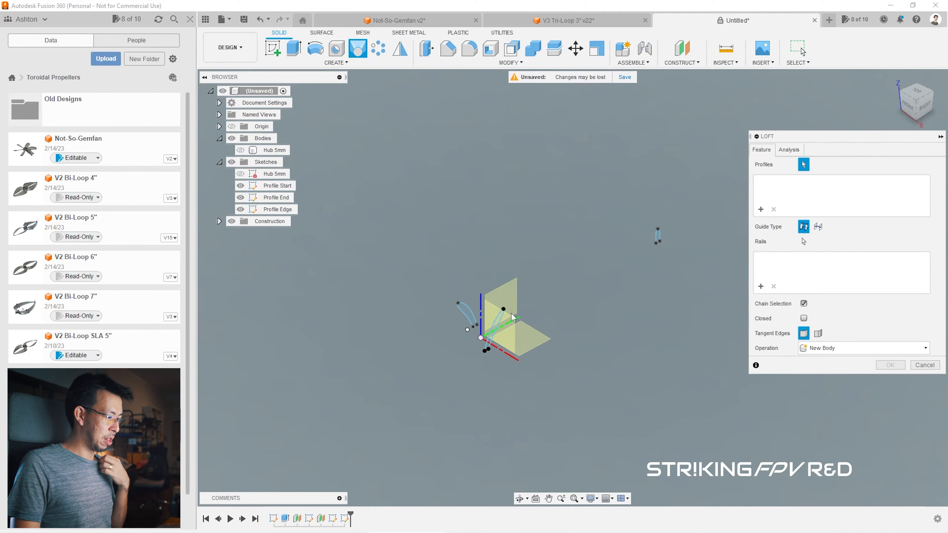
click(498, 326)
click(658, 236)
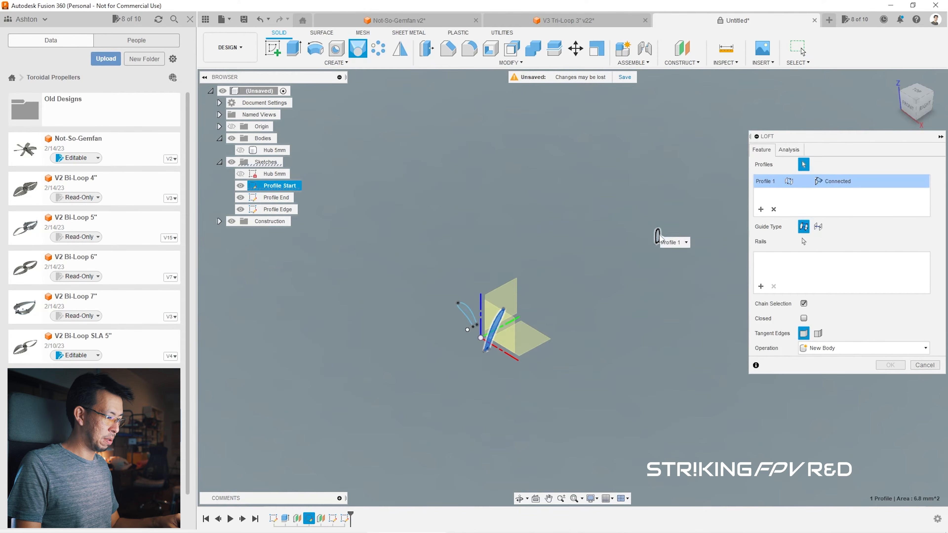
click(466, 313)
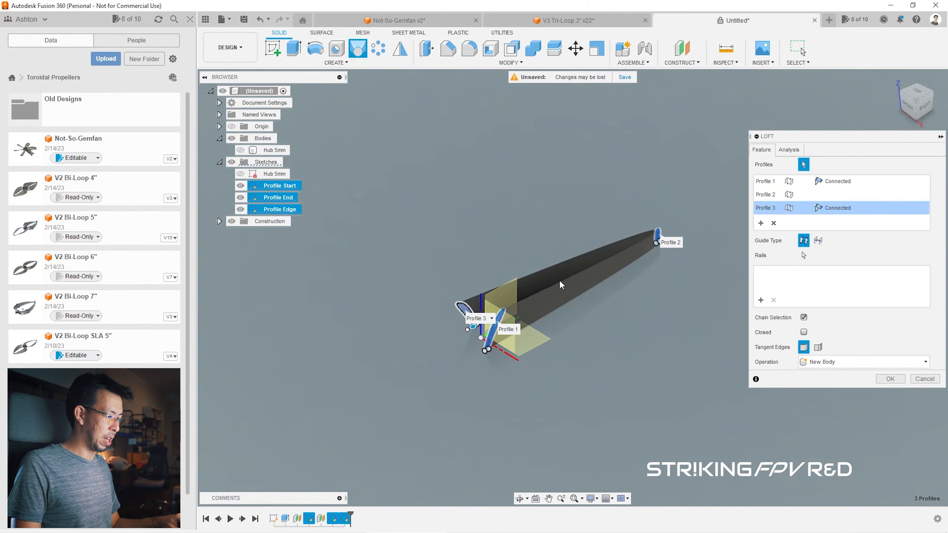
mouse_move(943, 114)
mouse_down()
mouse_move(946, 142)
mouse_move(943, 99)
mouse_move(945, 106)
mouse_move(892, 112)
mouse_up()
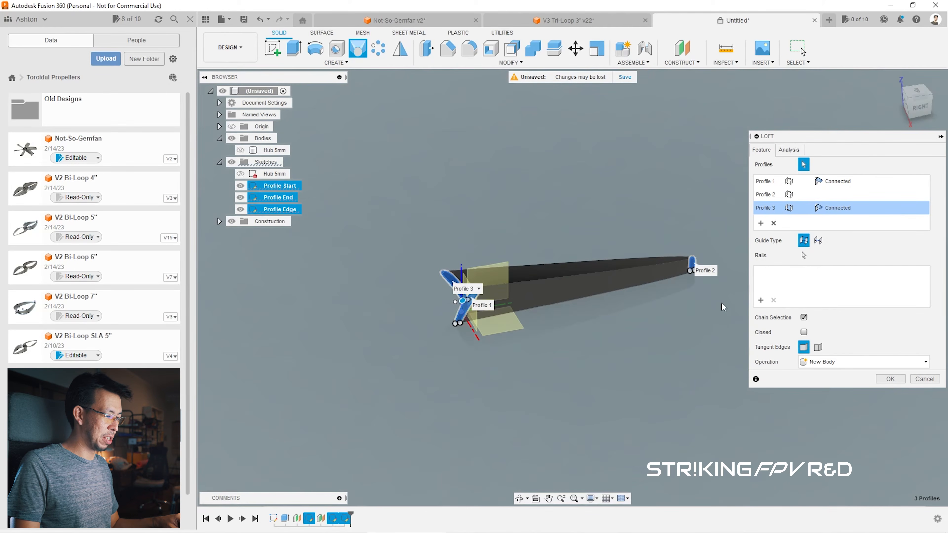
click(906, 381)
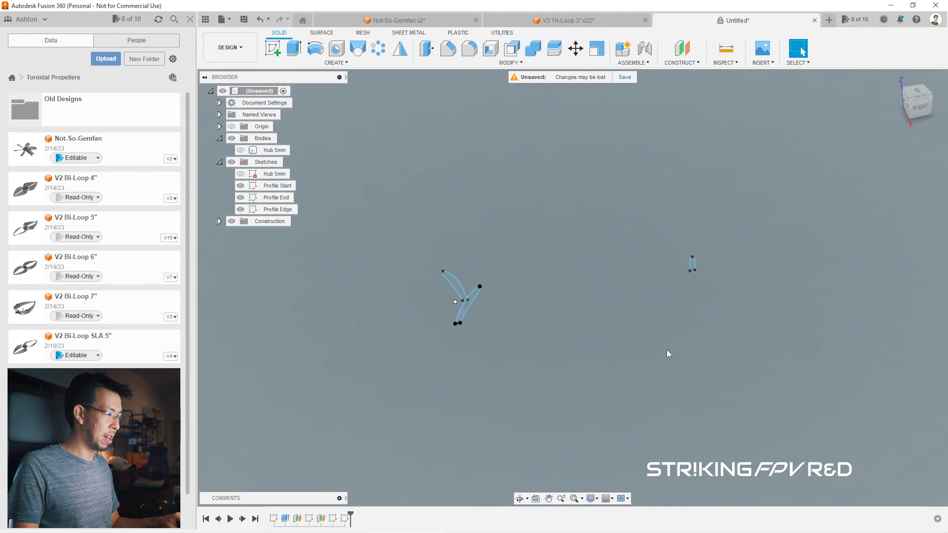
Step: Construct a plane offset from the XZ plane towards the outer profile by 25.4*3/2/2 mm
click(682, 48)
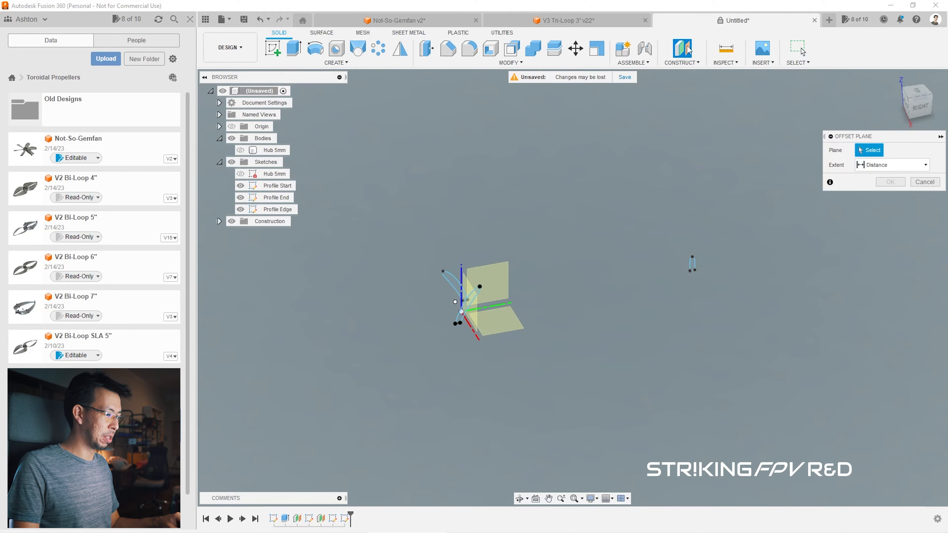
click(916, 101)
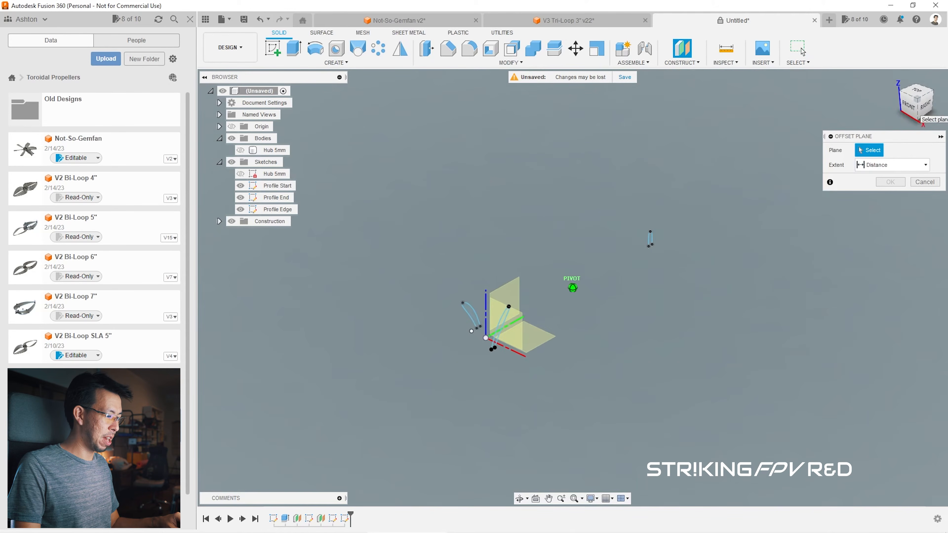
click(521, 327)
drag(574, 294, 673, 235)
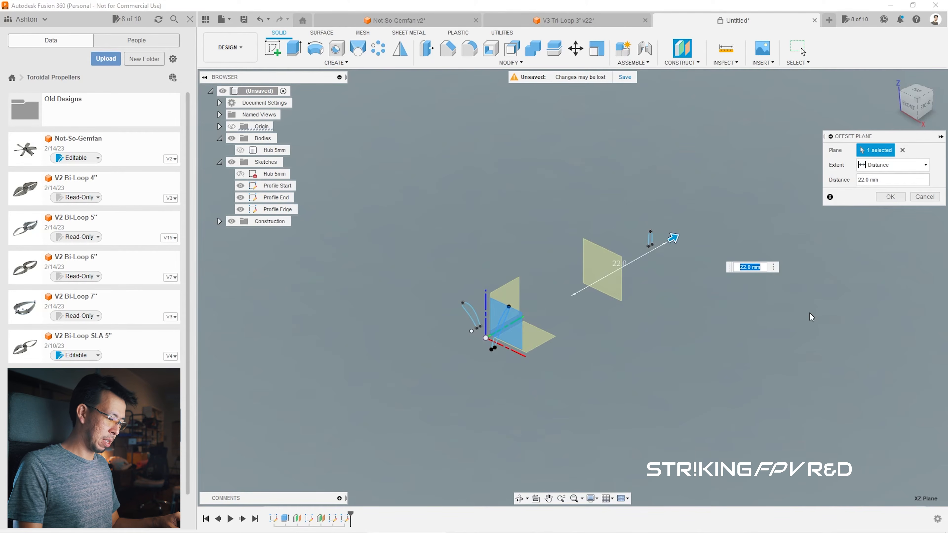
text(25.4*)
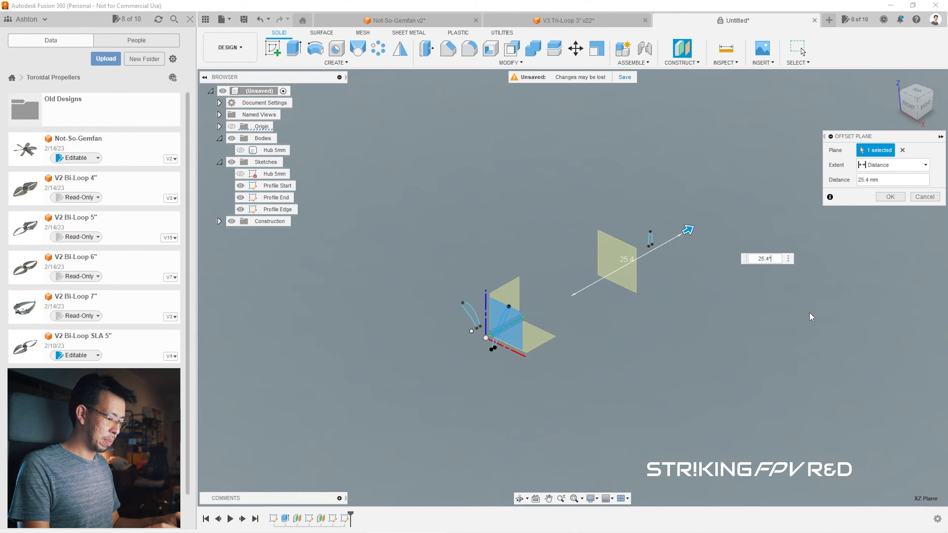
text(3/2)
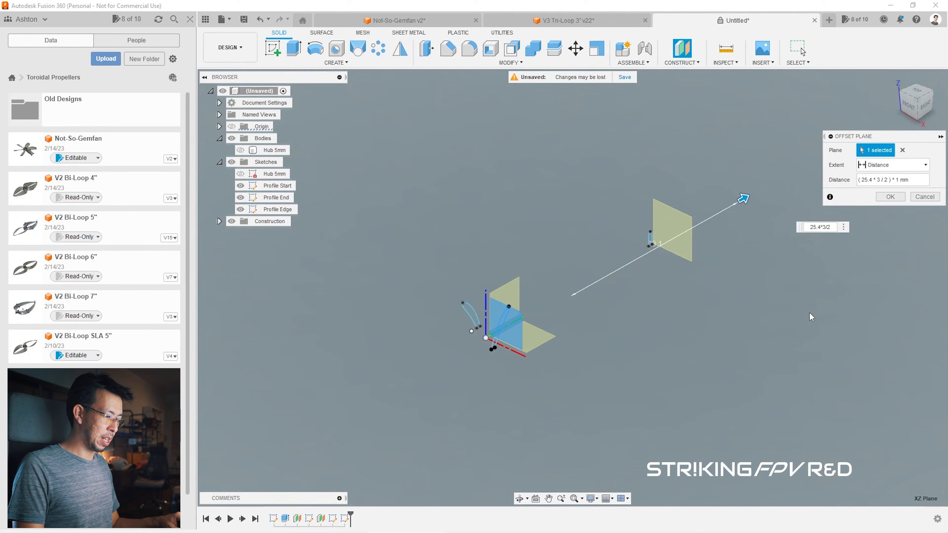
text(/2)
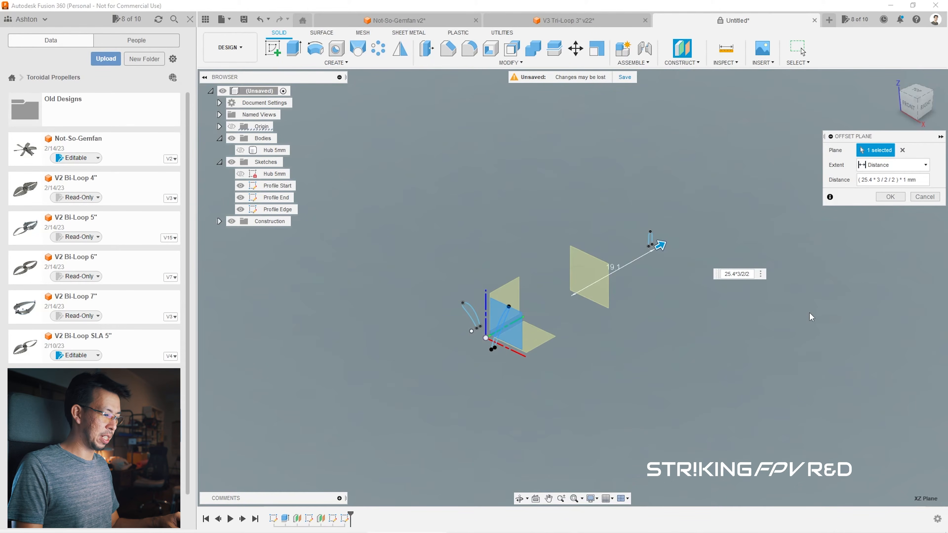
key(Return)
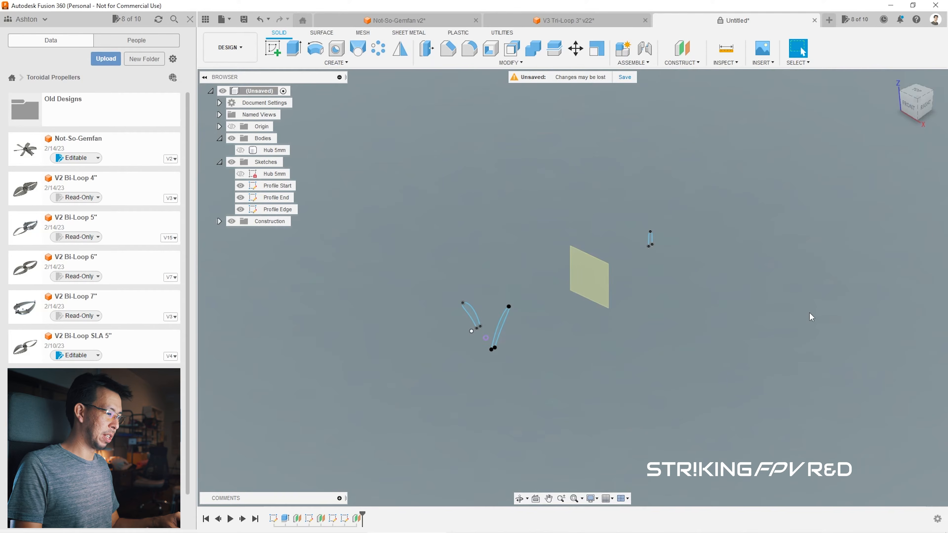
Step: Sketch on the new offset plane a line about 11 mm long, sloping down away from the hub to the horizontal axis
click(582, 272)
click(272, 49)
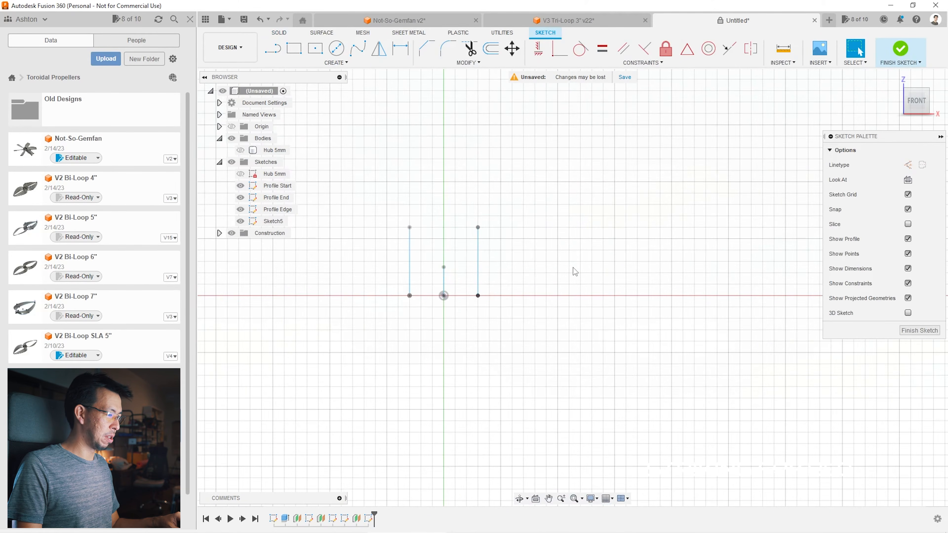
scroll(573, 267, up, 1)
key(l)
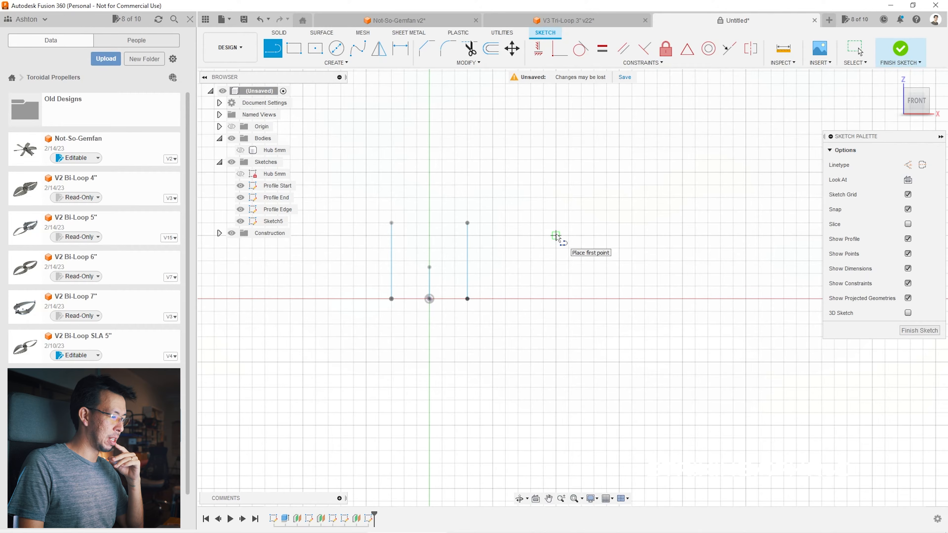
click(557, 236)
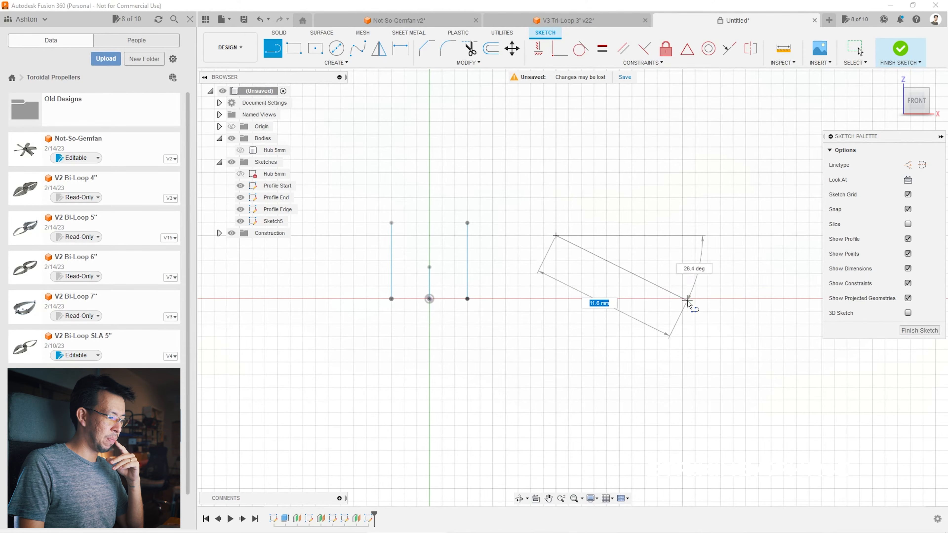
click(682, 299)
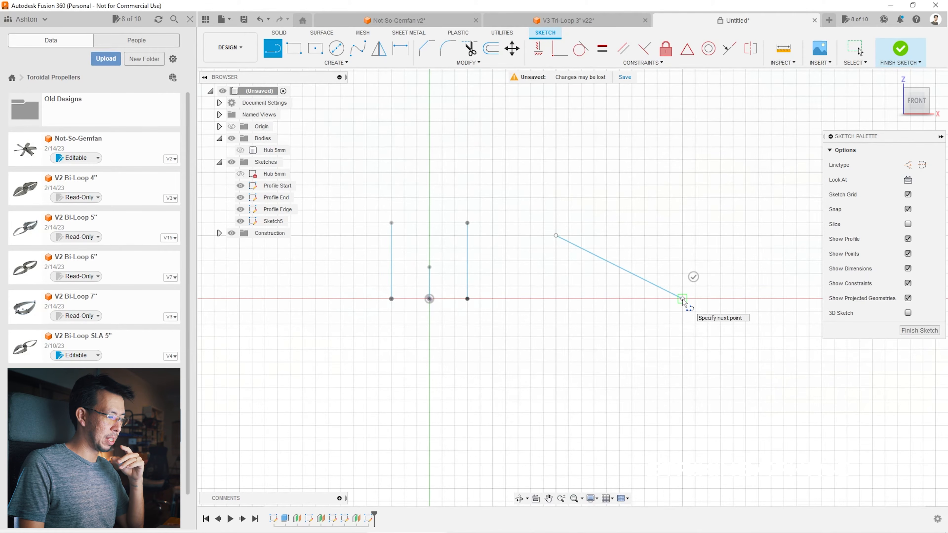
key(Escape)
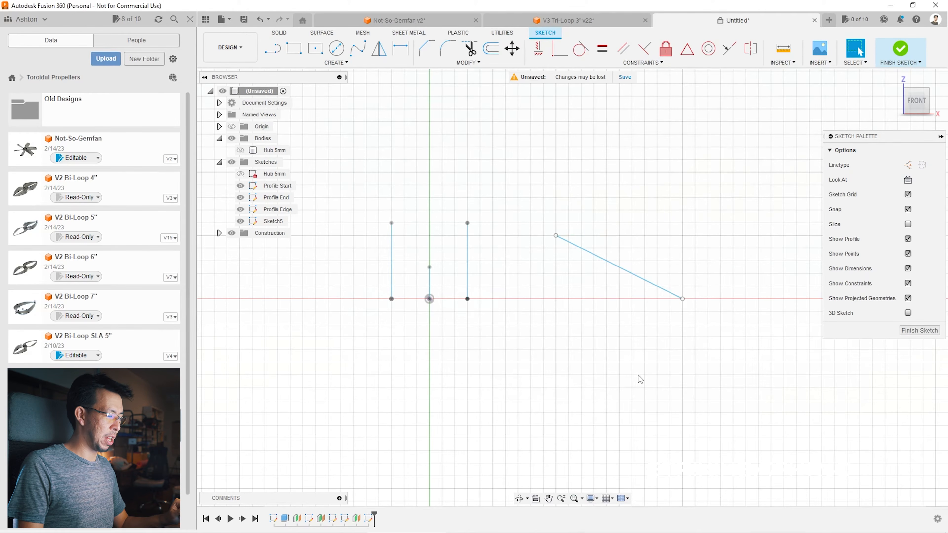
Step: Draw a 0.8 mm horizontal base line from the sloped line's lower end back towards the hub
scroll(473, 370, down, 1)
scroll(671, 276, up, 1)
scroll(625, 212, up, 2)
key(l)
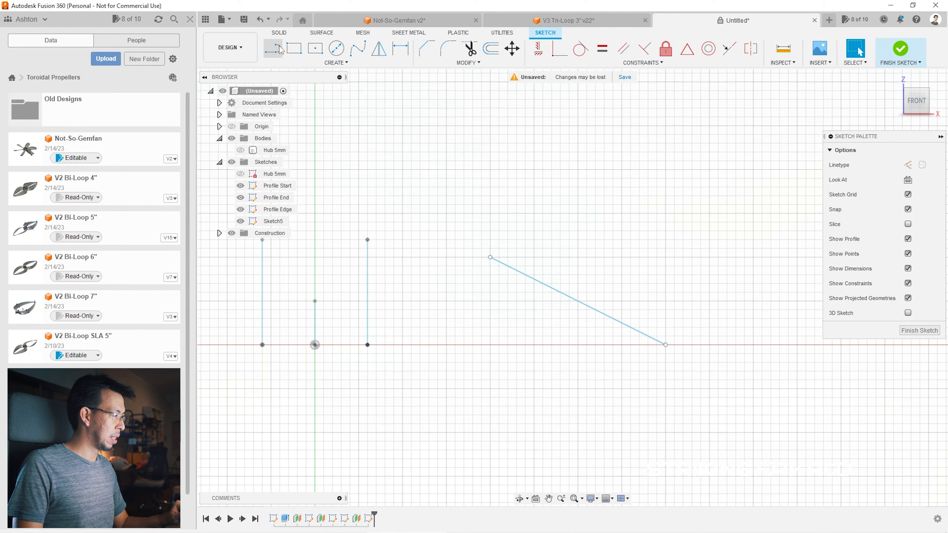
click(652, 348)
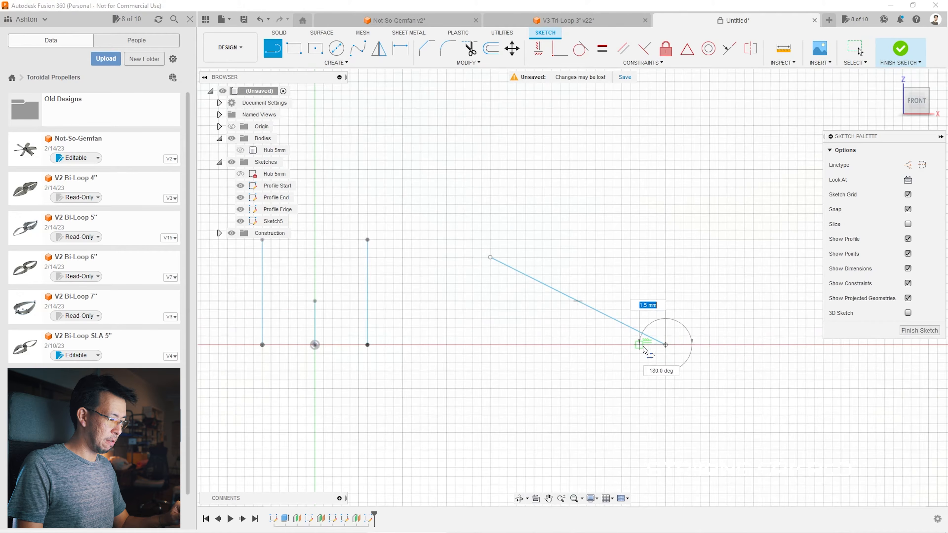
text(0.8)
key(Return)
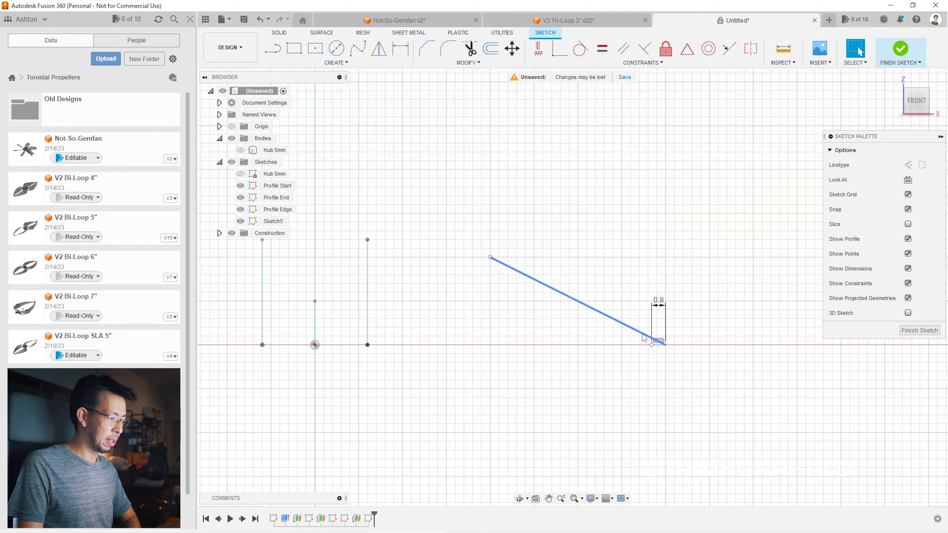
Step: Draw a fit point spline from the outer base corner through the sloped line's upper end to the inner base corner
click(360, 54)
scroll(686, 333, up, 3)
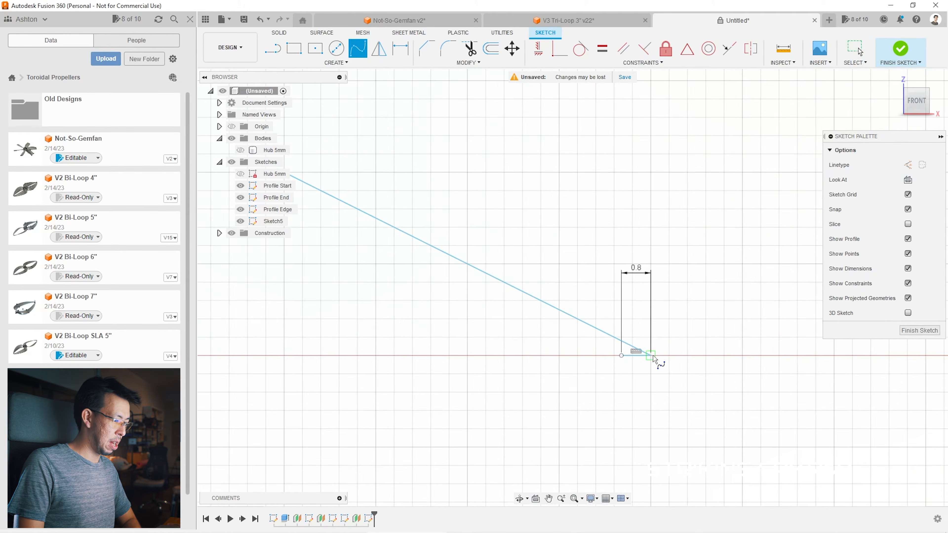
click(651, 355)
scroll(751, 295, down, 2)
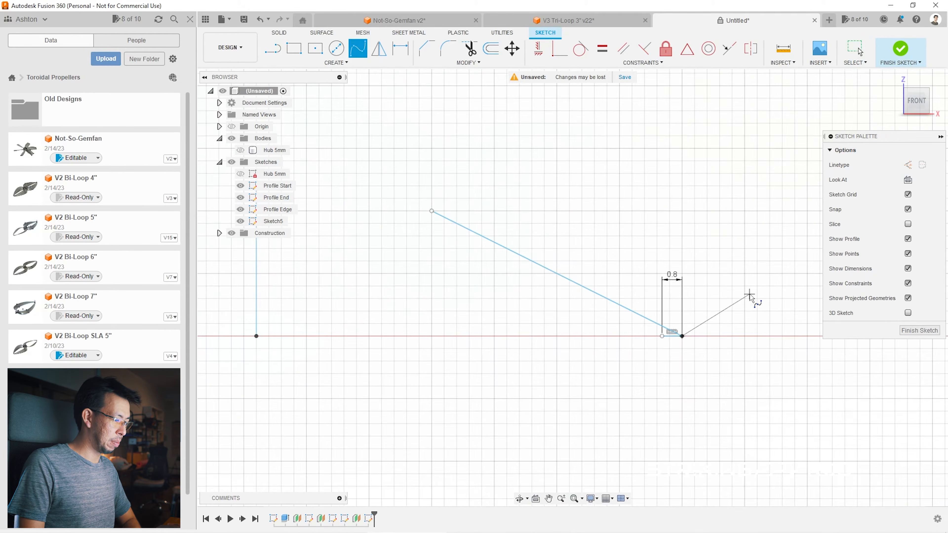
click(432, 211)
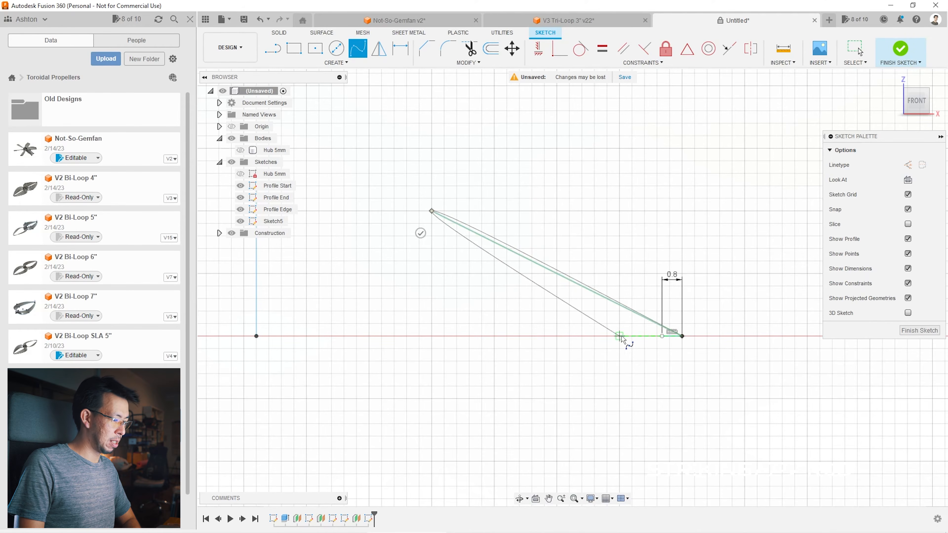
double_click(662, 338)
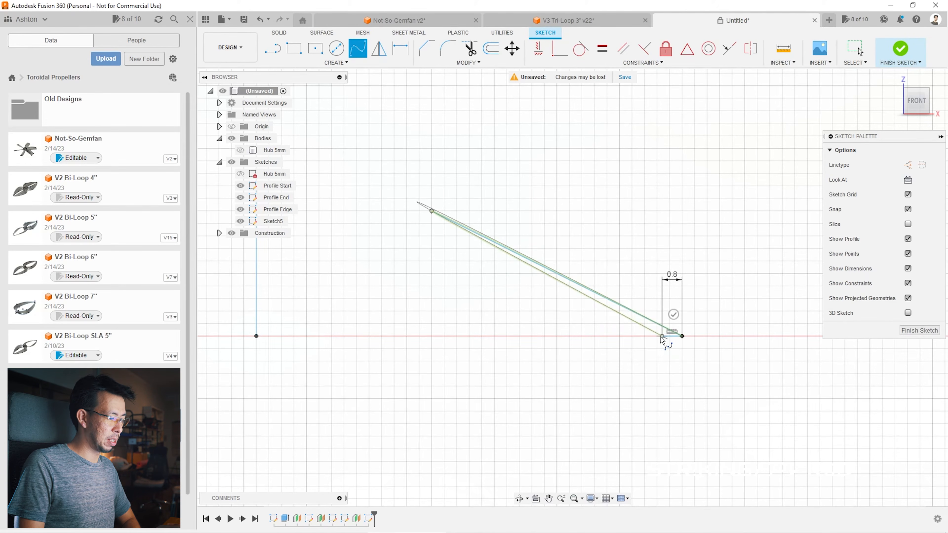
Step: Leave the spline command and set the tangent handle at the profile's upper tip horizontal, extending a short way each side
key(Escape)
scroll(754, 357, down, 2)
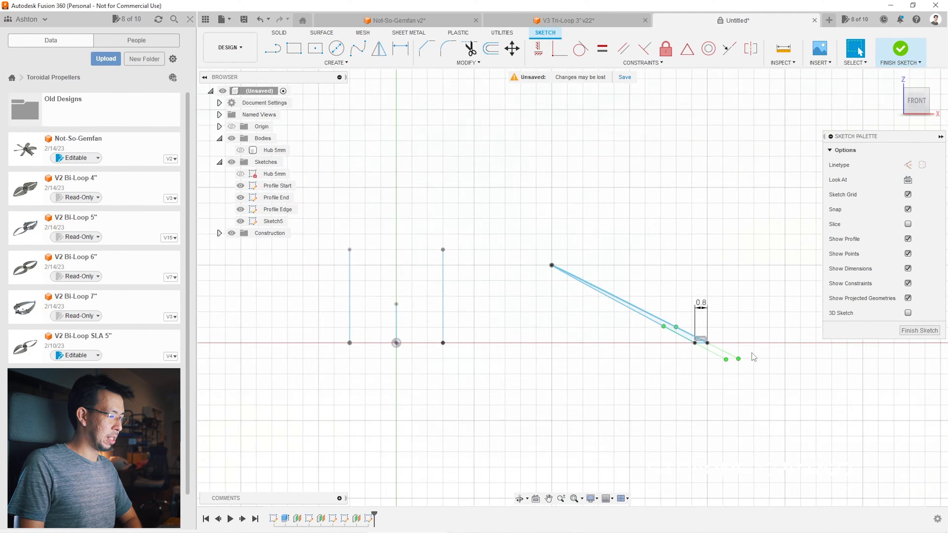
scroll(754, 357, down, 1)
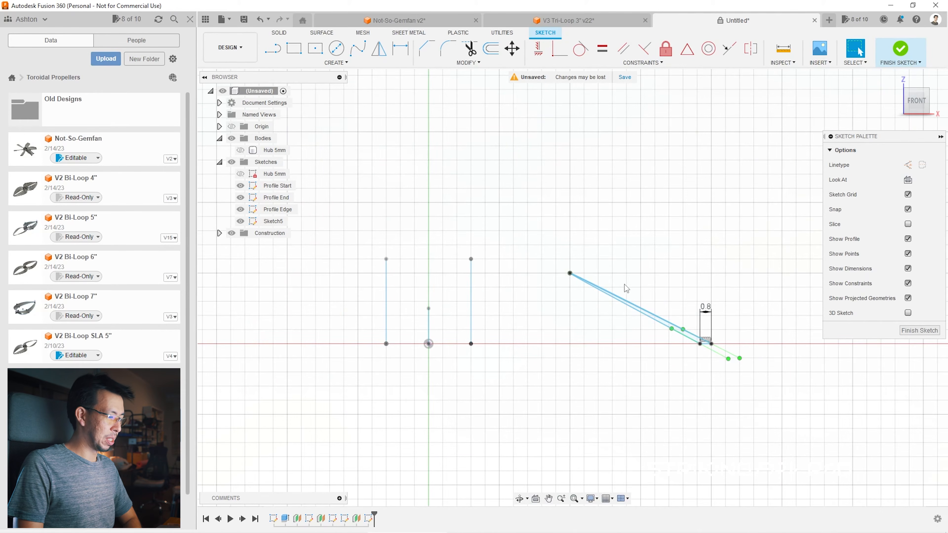
scroll(577, 275, up, 5)
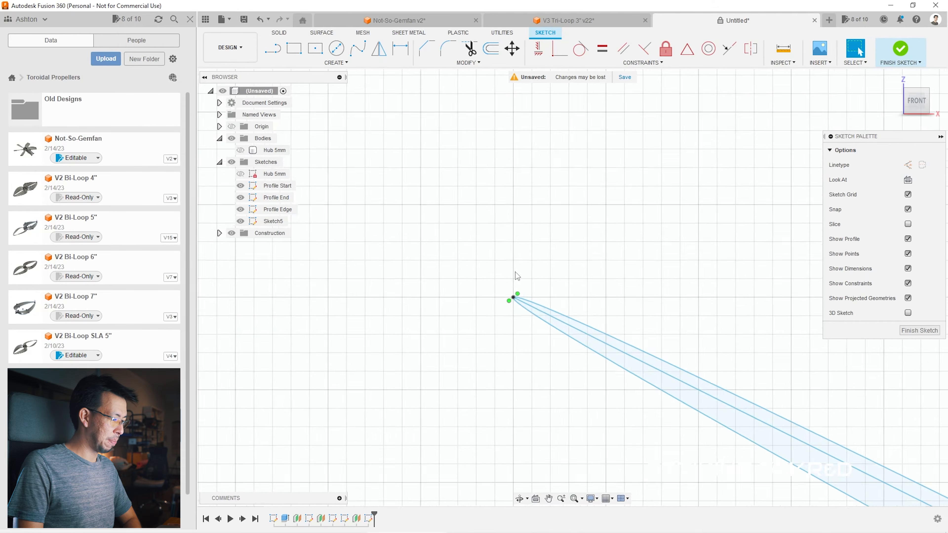
click(560, 322)
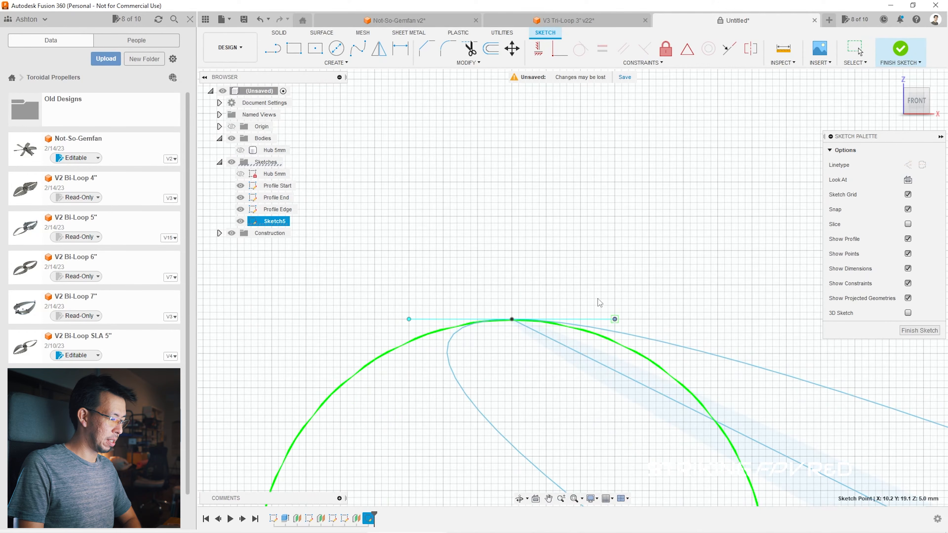
scroll(600, 303, down, 15)
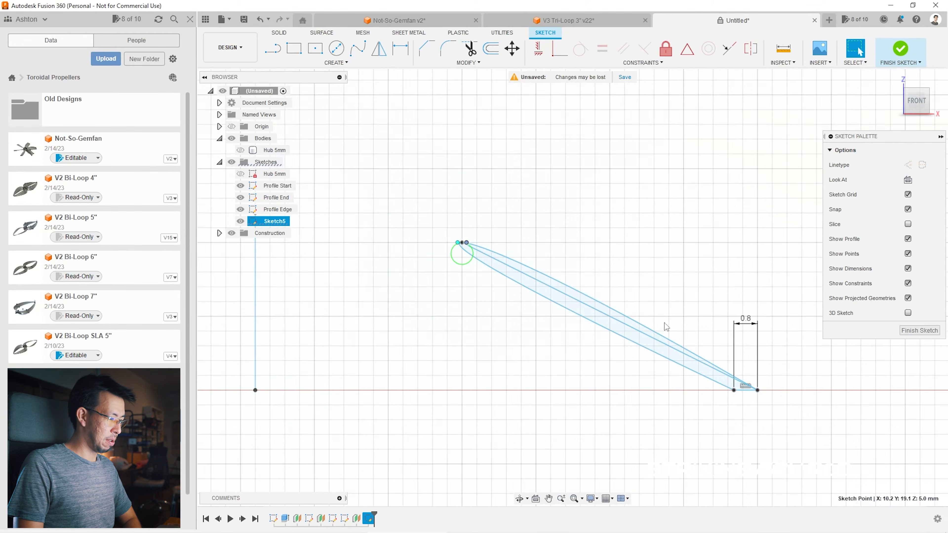
scroll(666, 327, down, 2)
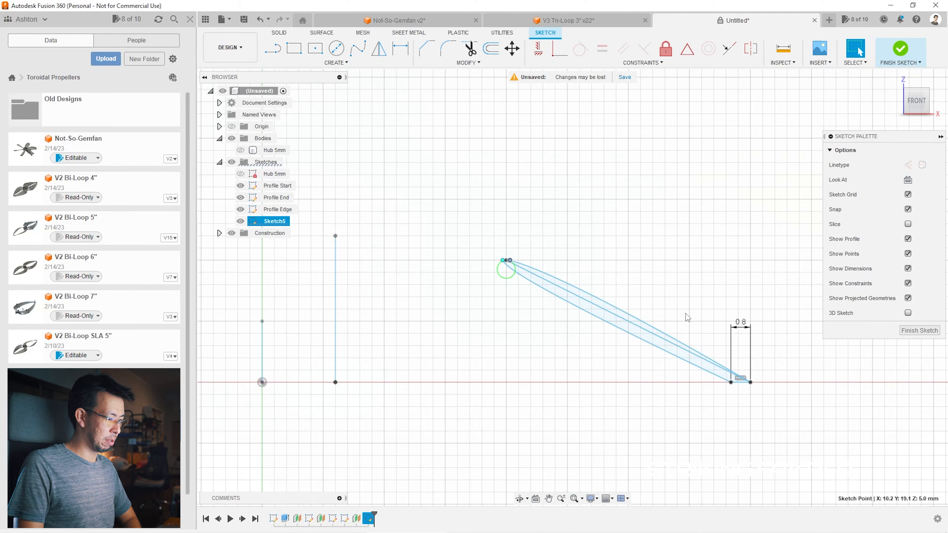
scroll(525, 267, down, 4)
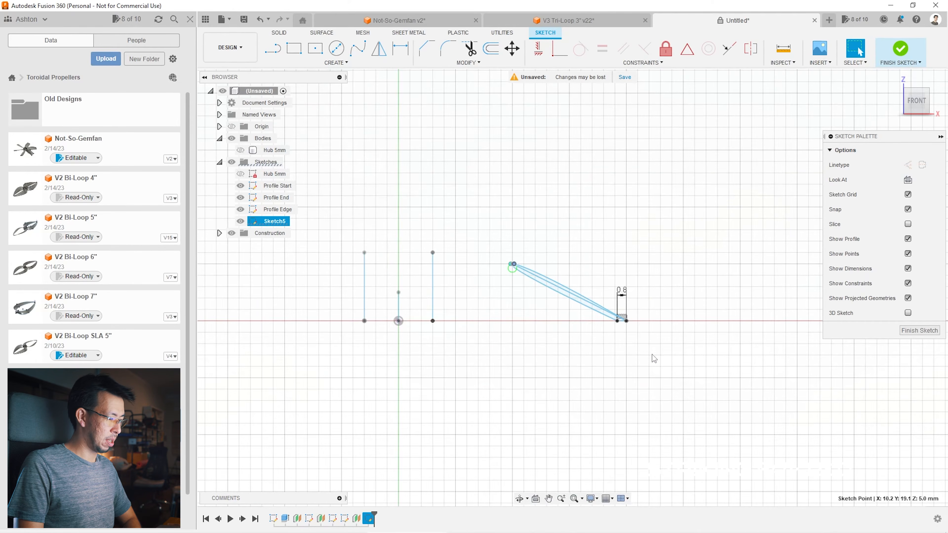
Step: Bow the profile's upper edge by moving the outer base corner's tangent handle to about 1.5 mm inward and 1.2 mm up
scroll(654, 358, up, 4)
click(568, 278)
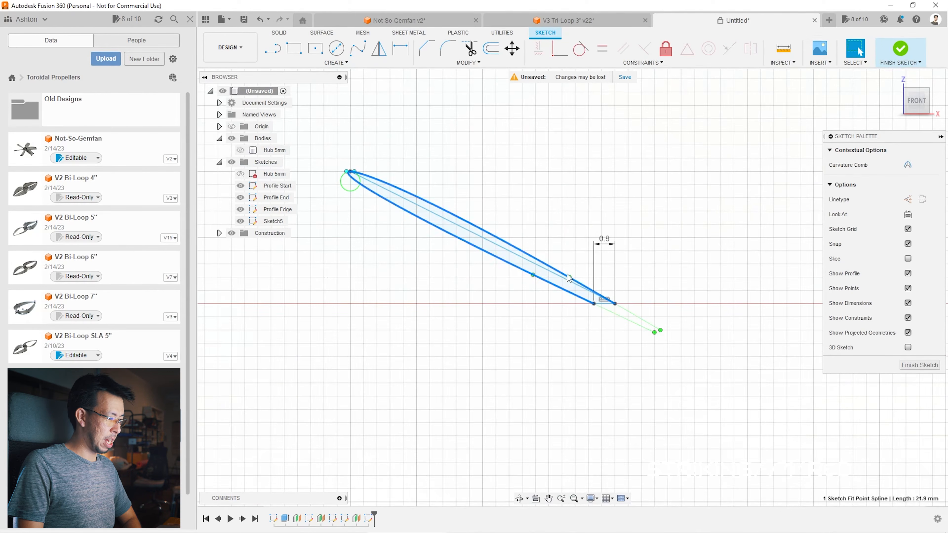
scroll(563, 265, up, 3)
click(598, 310)
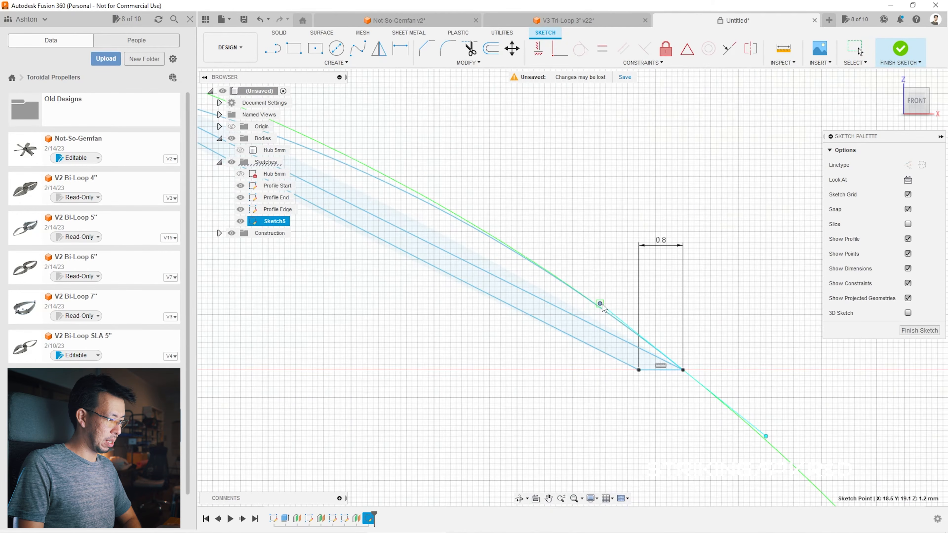
scroll(739, 320, down, 3)
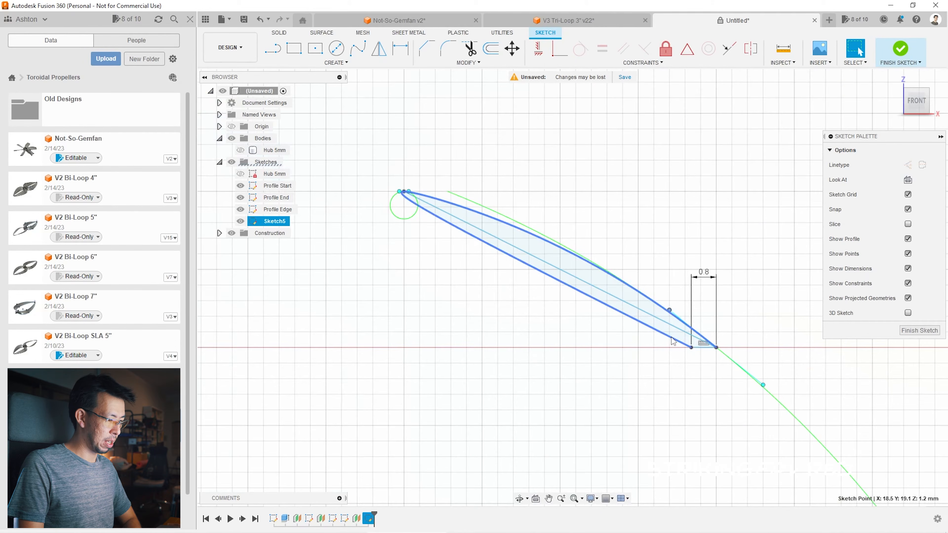
Step: Curve the profile's lower edge by moving the inner base corner's tangent handle to about 1.7 mm inward and 1.2 mm up
click(661, 328)
scroll(623, 312, up, 2)
drag(620, 312, 649, 309)
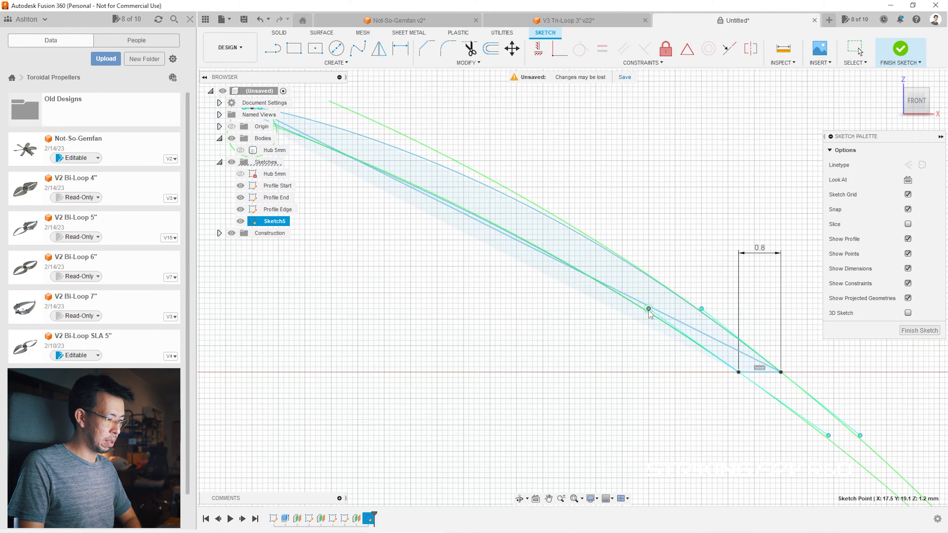
scroll(648, 309, down, 3)
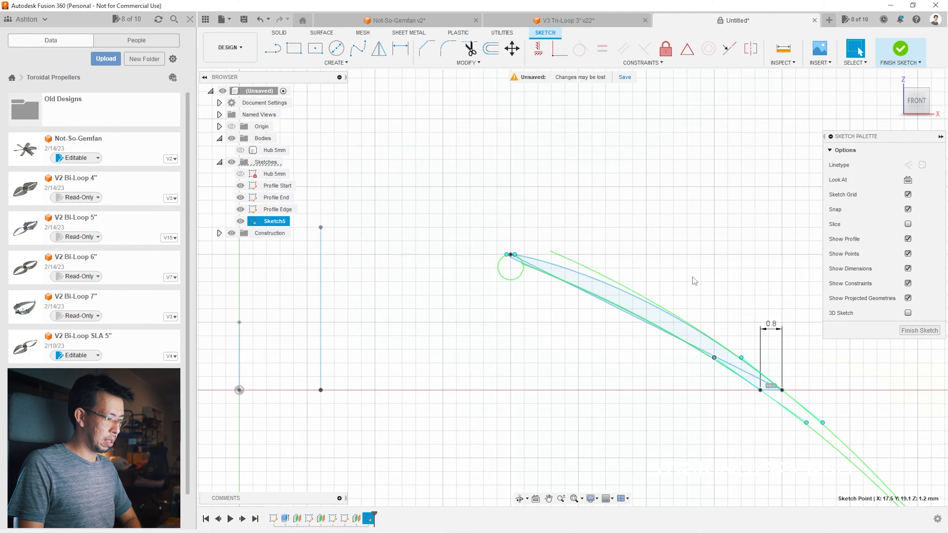
Step: Tilt and slightly lengthen the tangent handle at the upper tip, and delete the straight sloped line inside the profile
scroll(534, 259, up, 5)
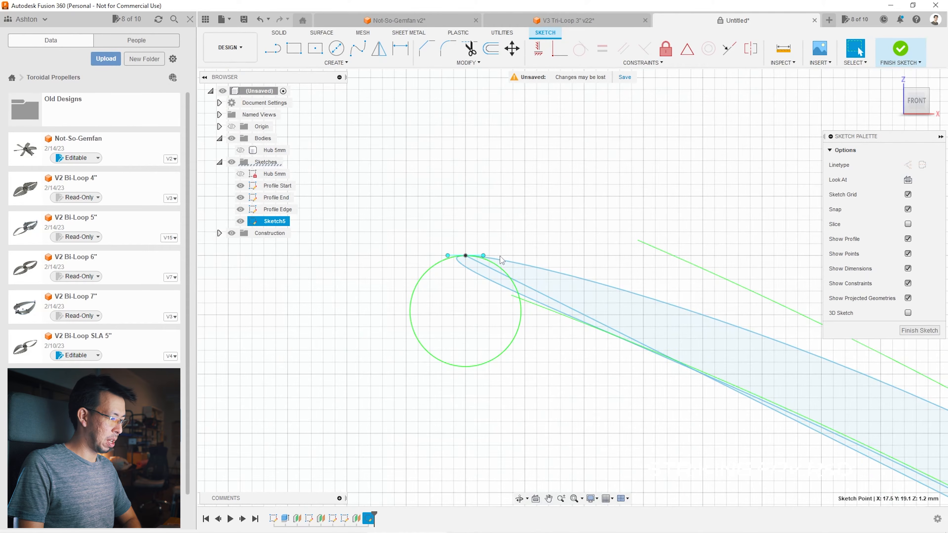
drag(485, 255, 489, 254)
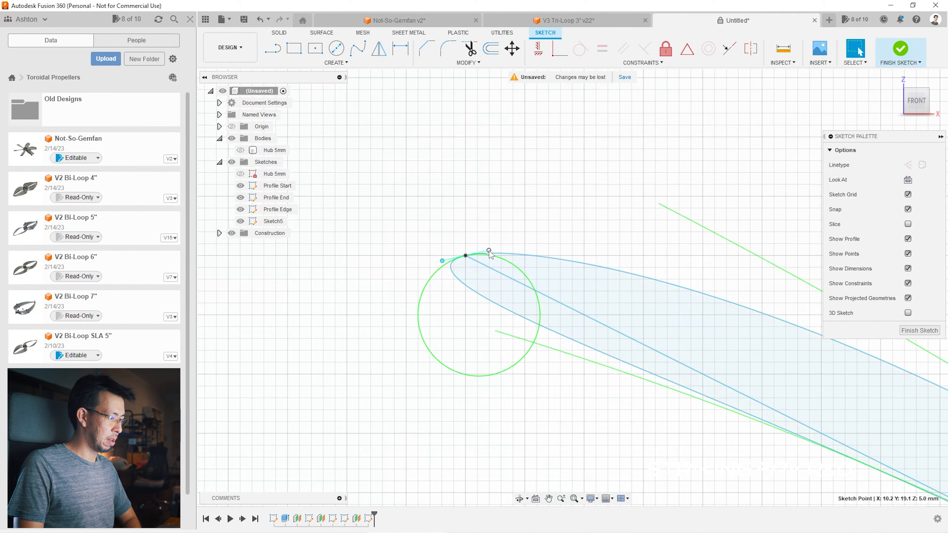
scroll(385, 205, down, 5)
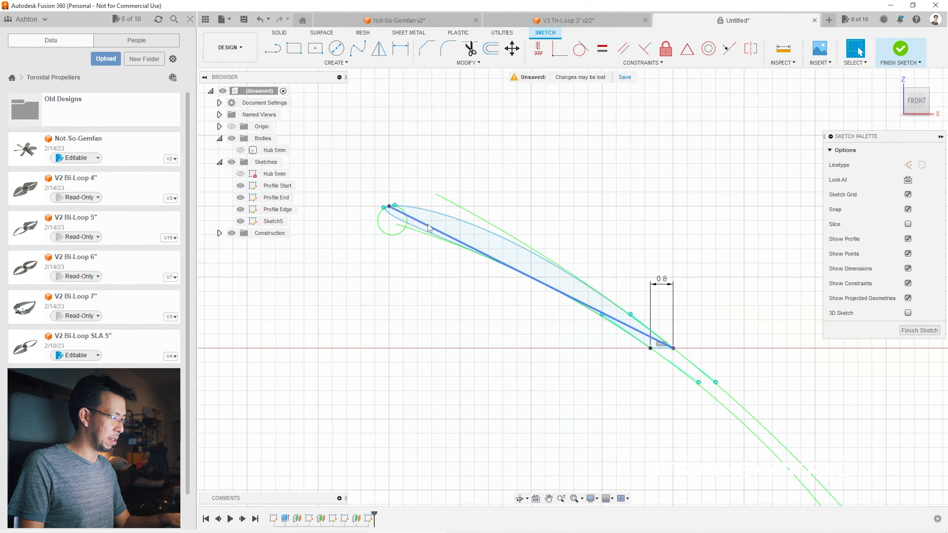
click(466, 245)
key(Delete)
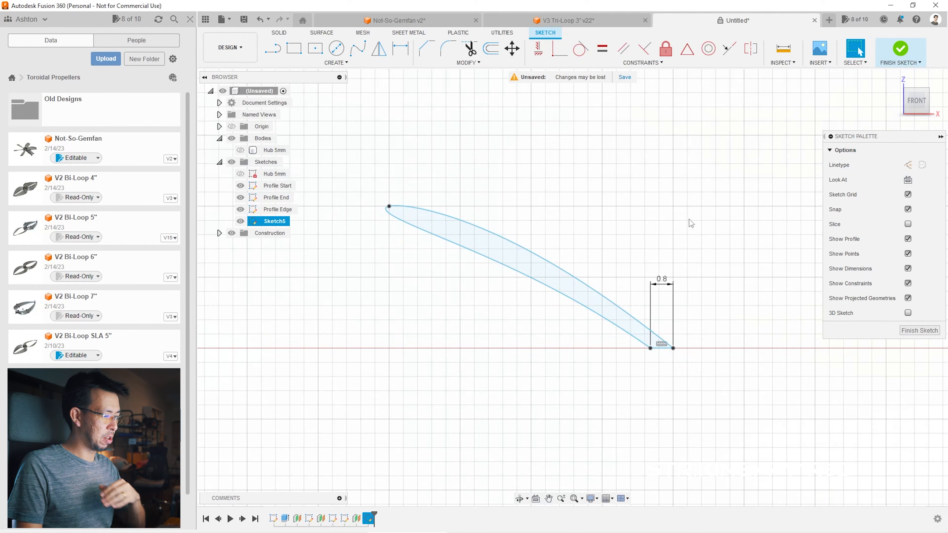
Step: Move the 0.8 mm base dimension to below the horizontal axis
scroll(743, 268, down, 3)
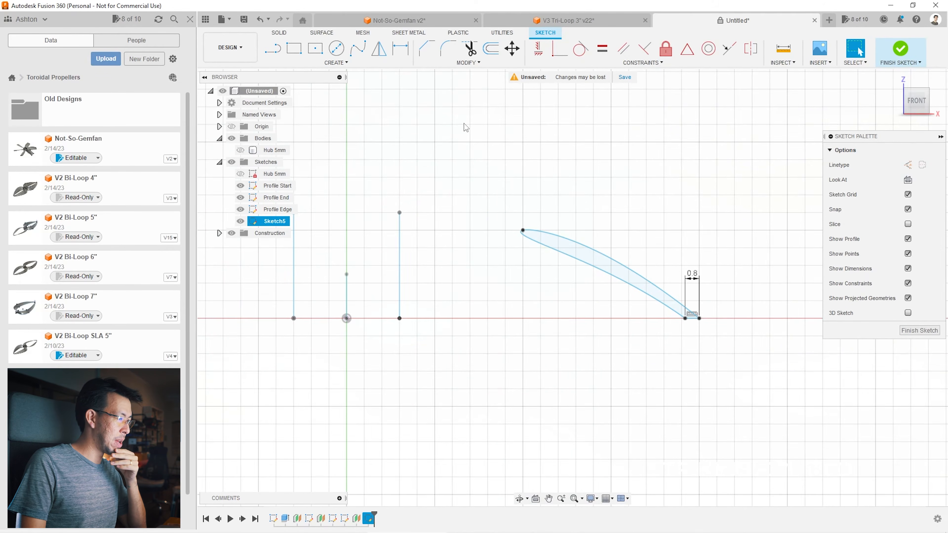
click(400, 48)
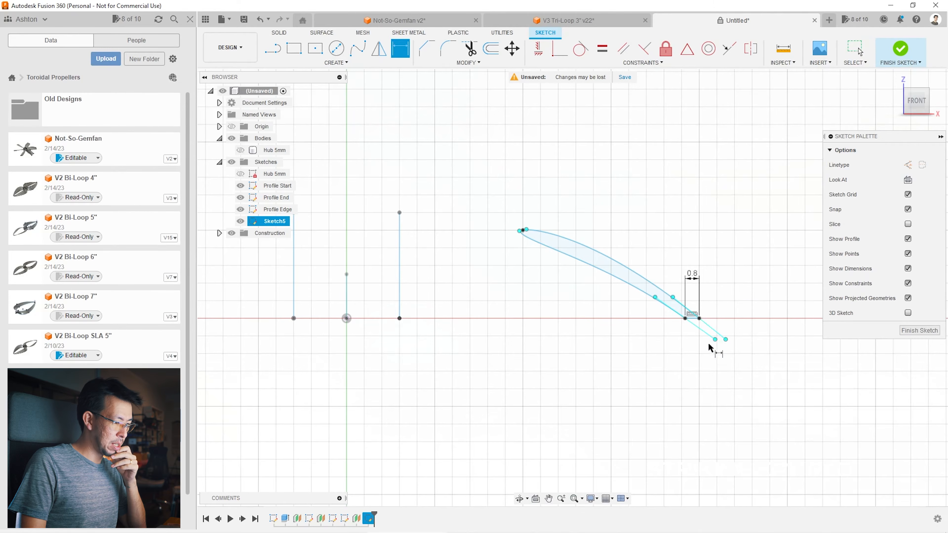
click(696, 287)
key(Escape)
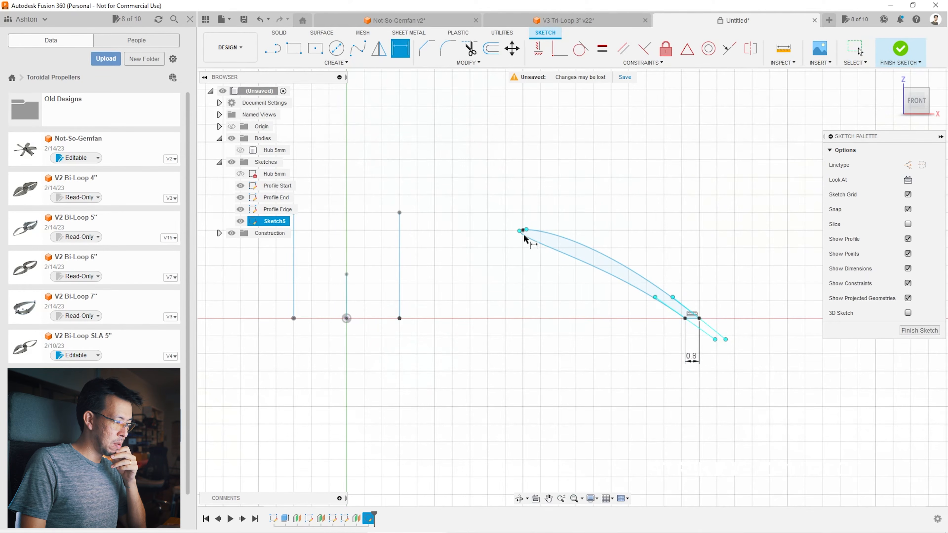
Step: Dimension the upper tip from the outer base corner at 10 mm horizontally and 5 mm vertically
click(699, 318)
click(624, 365)
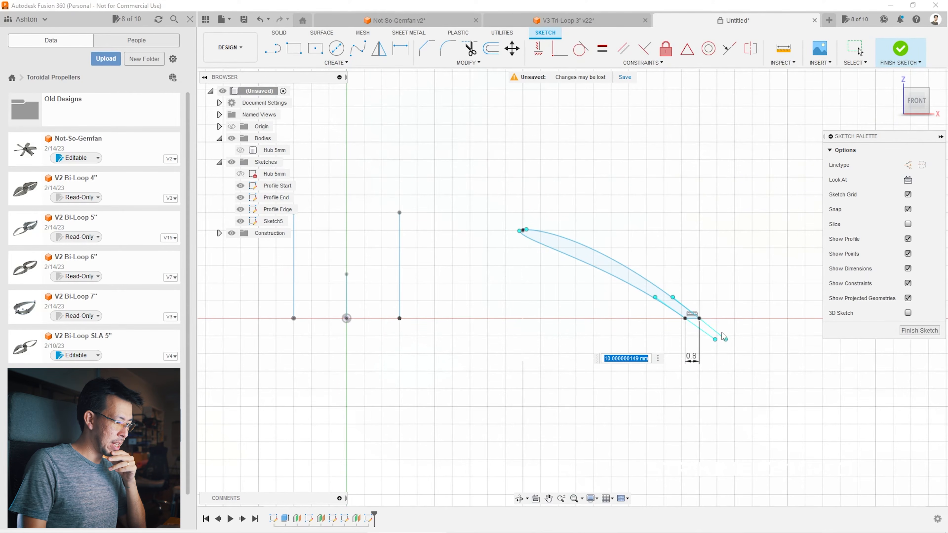
key(Return)
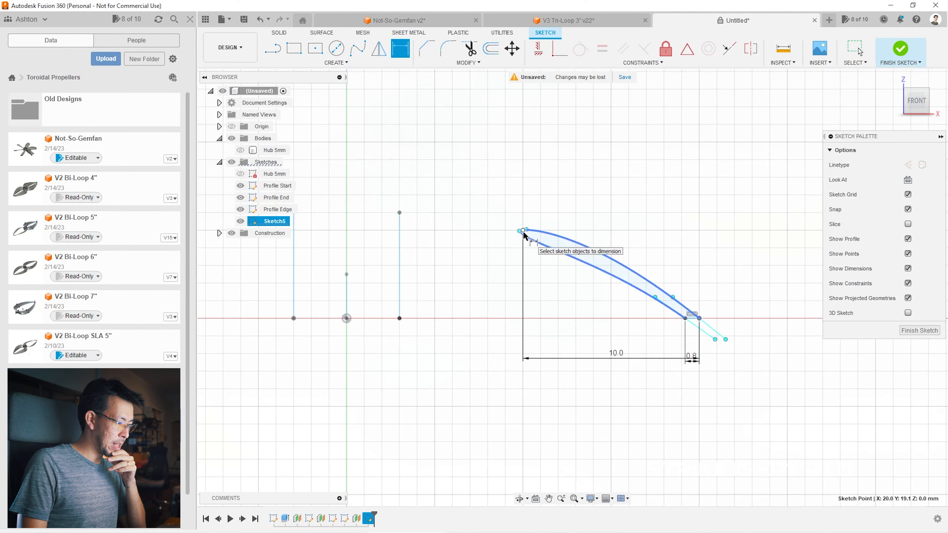
click(523, 239)
click(501, 267)
text(5)
key(Return)
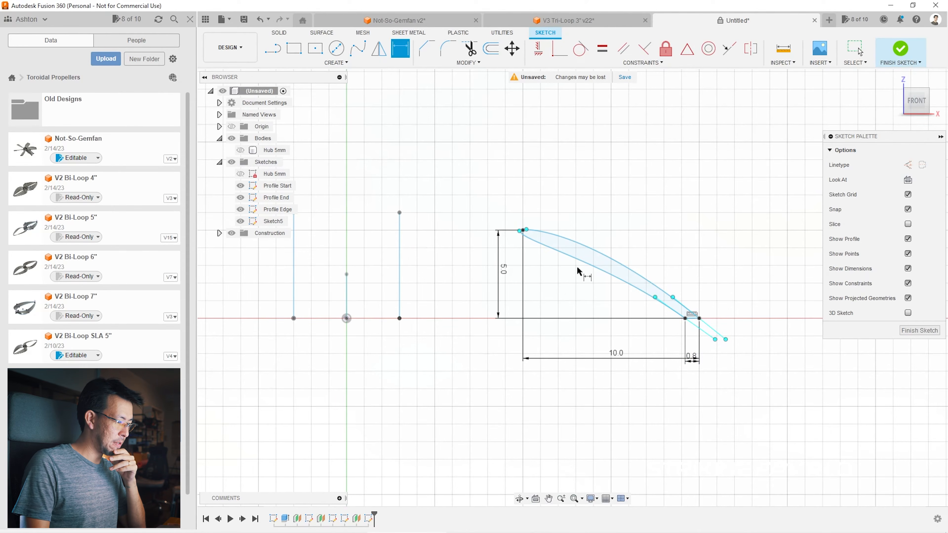
Step: Dimension the outer base corner's upper tangent handle at 1.2 mm vertically and 1.5 mm horizontally from that corner
scroll(668, 294, up, 6)
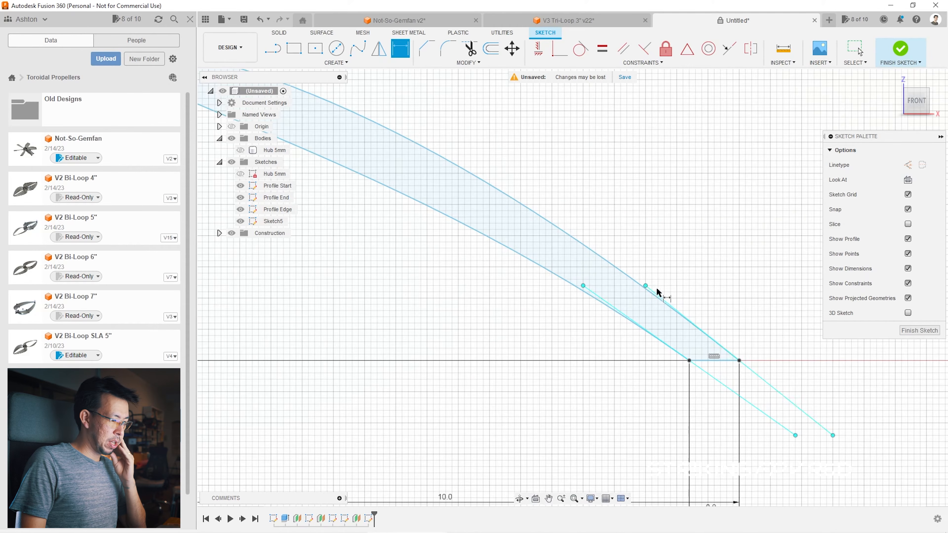
click(646, 286)
click(739, 361)
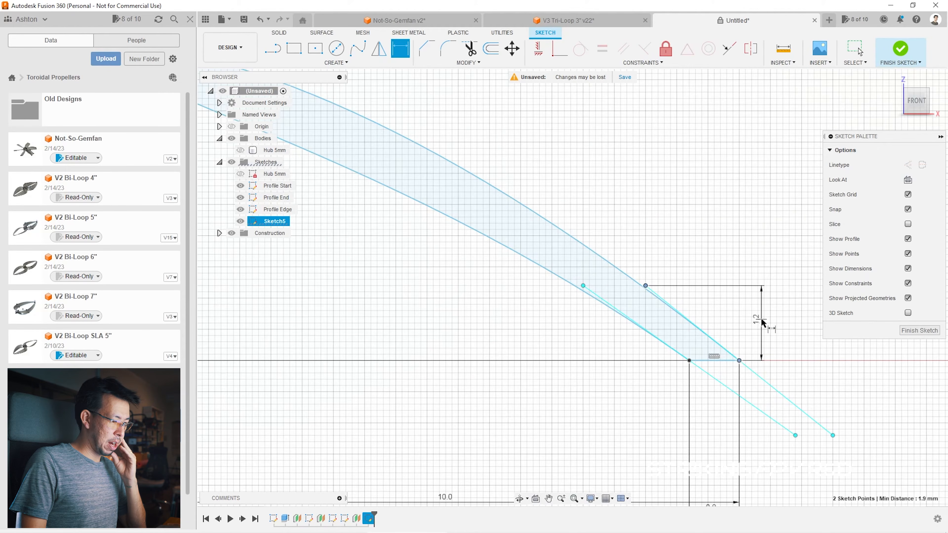
click(760, 319)
key(Return)
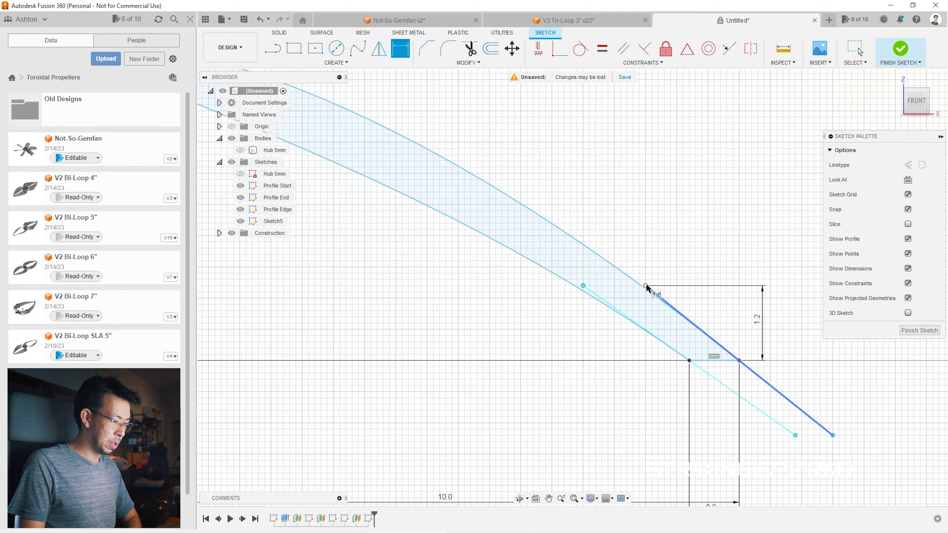
click(646, 287)
click(738, 361)
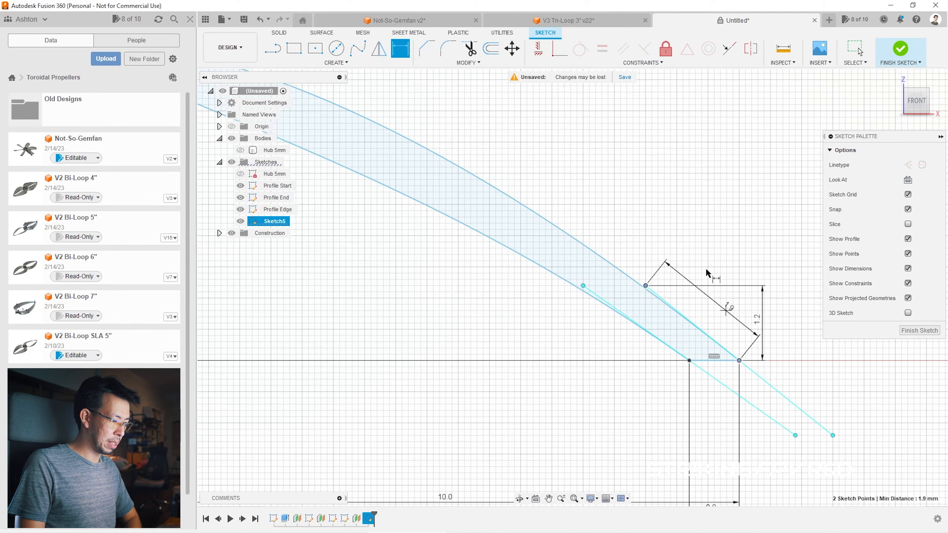
click(688, 227)
key(Return)
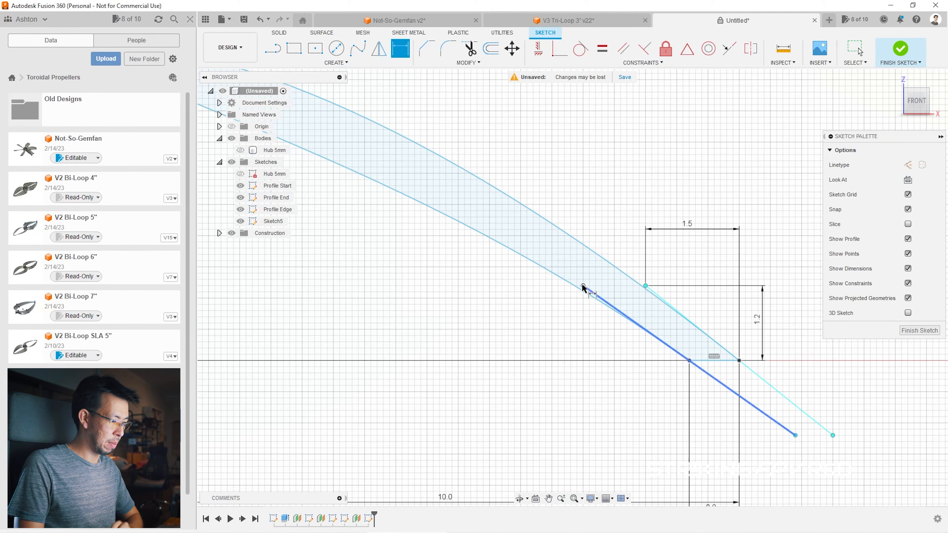
Step: Dimension the inner base corner's upper tangent handle at 1.2 mm vertically and 1.7 mm horizontally from that corner
click(690, 361)
click(582, 286)
click(546, 323)
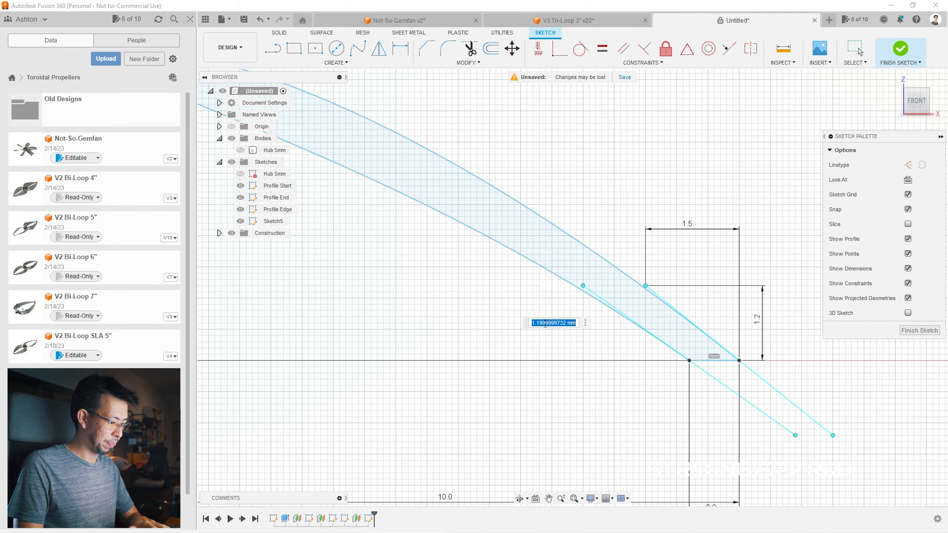
key(Return)
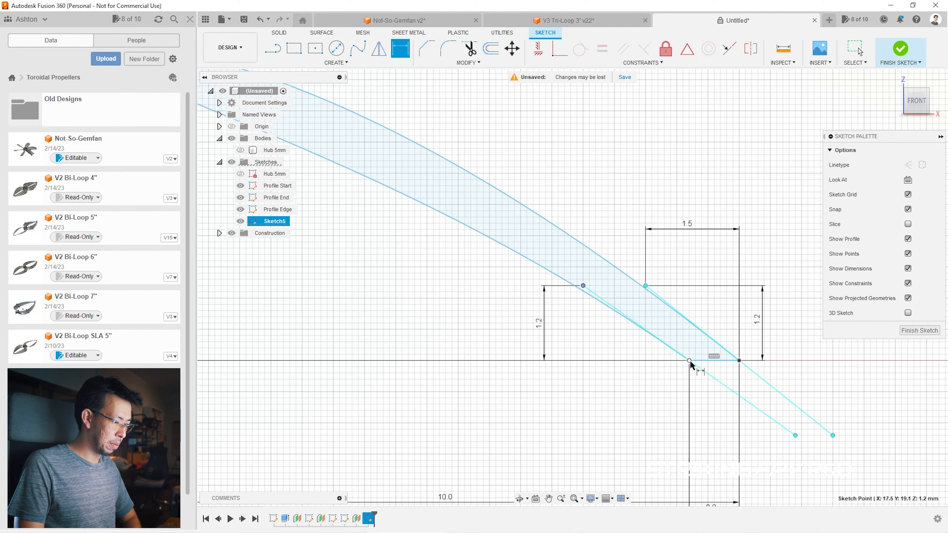
click(690, 360)
click(582, 286)
click(631, 206)
key(Return)
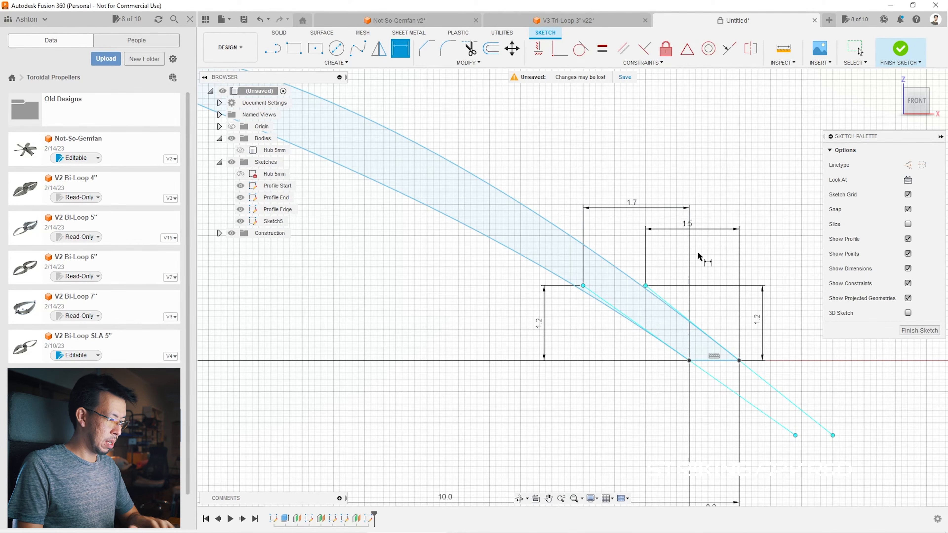
Step: Dimension the mid-blade profile's outer base corner horizontally from the origin at 25.4*3/2/2 mm
scroll(697, 257, down, 6)
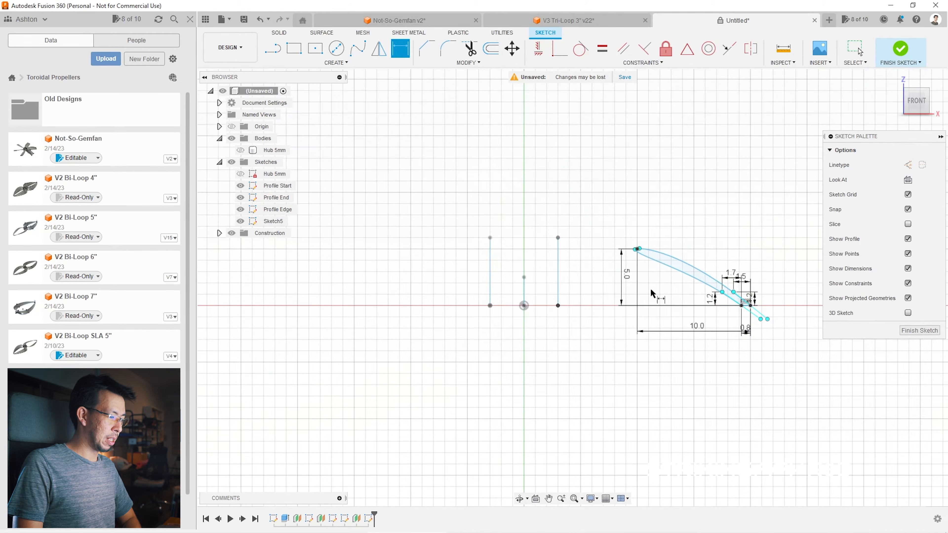
click(752, 306)
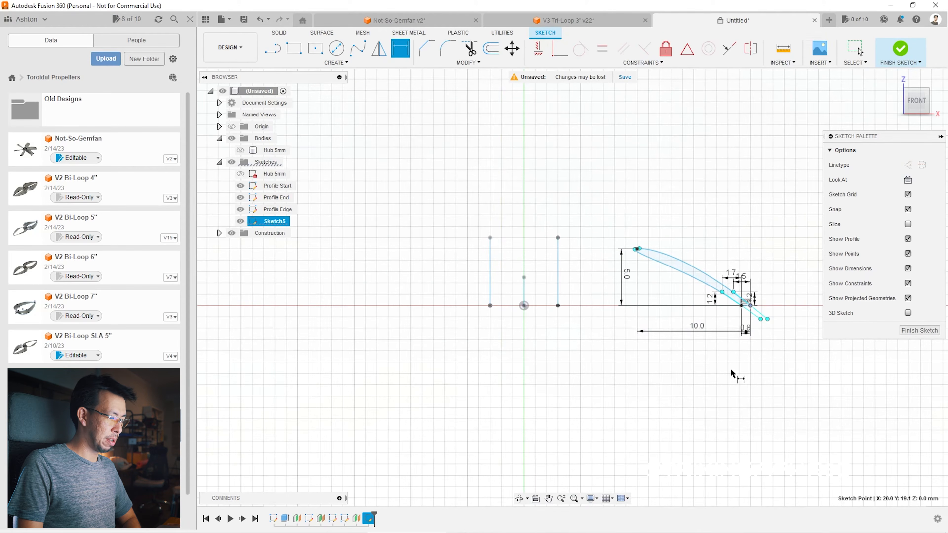
click(524, 306)
click(631, 375)
scroll(398, 282, down, 3)
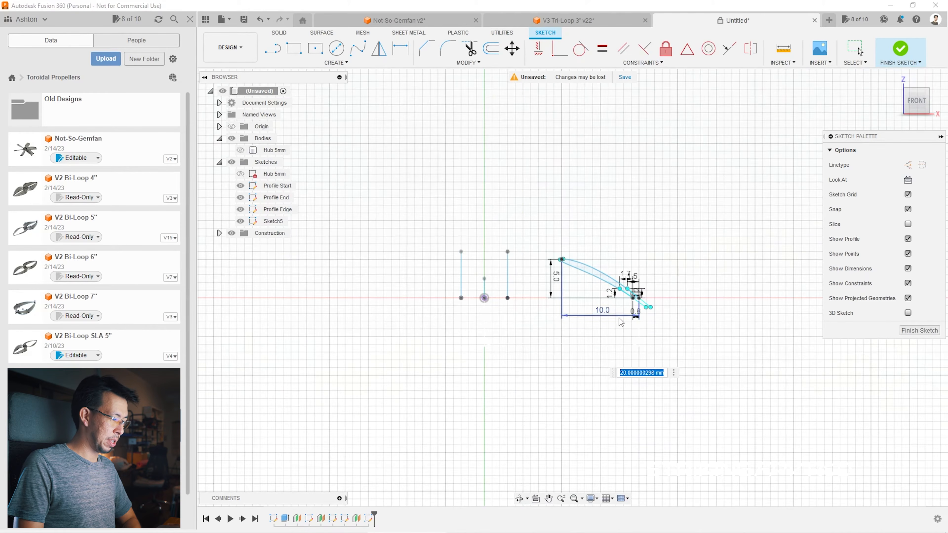
text(25.4)
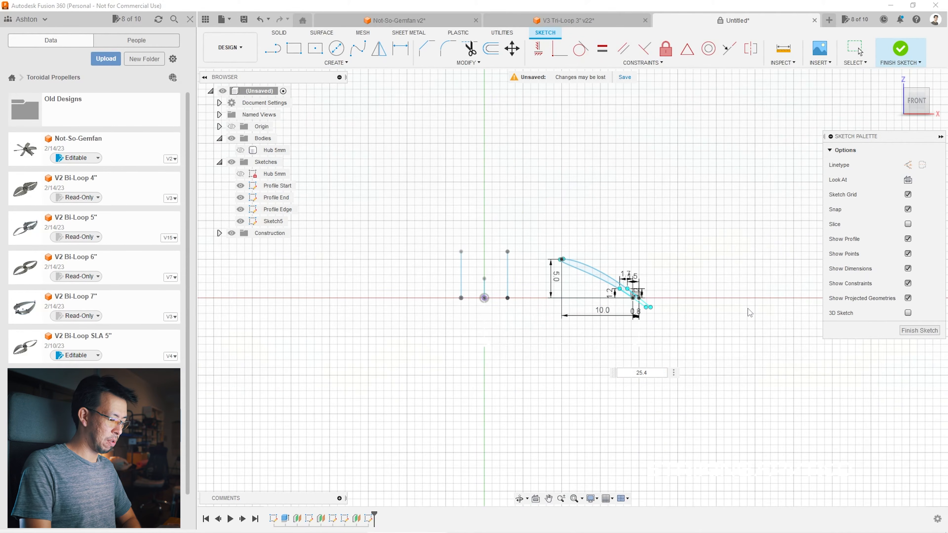
text(*3/4)
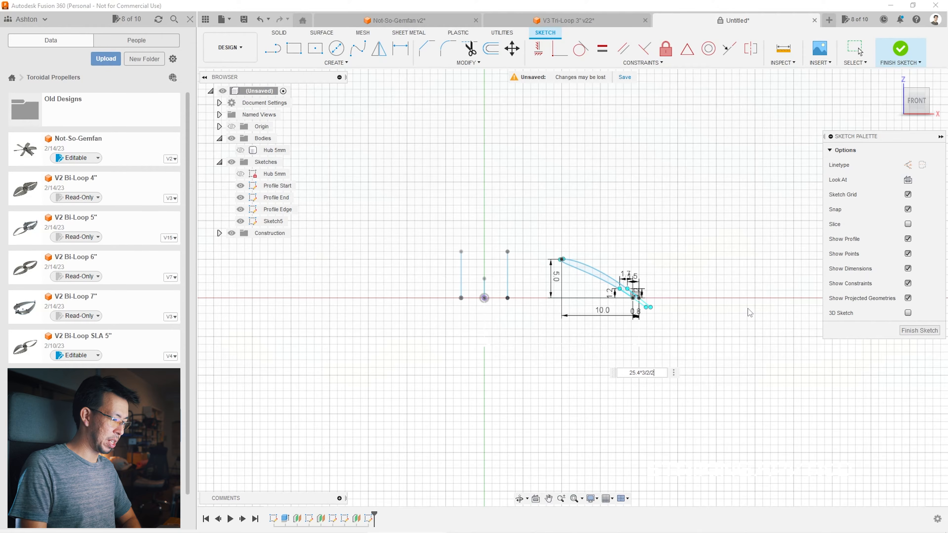
key(Return)
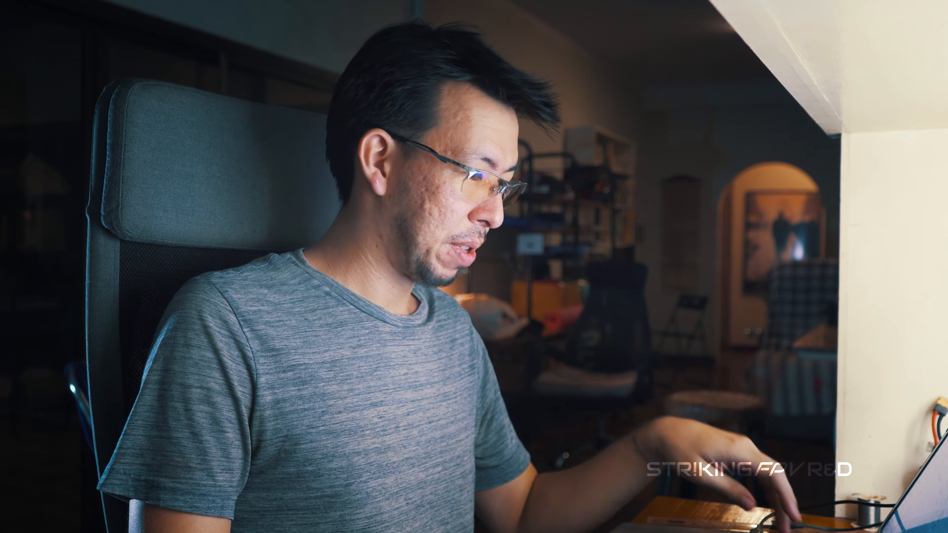
Step: Copy the whole mid-blade profile together with its shape dimensions to the clipboard
drag(474, 227, 735, 380)
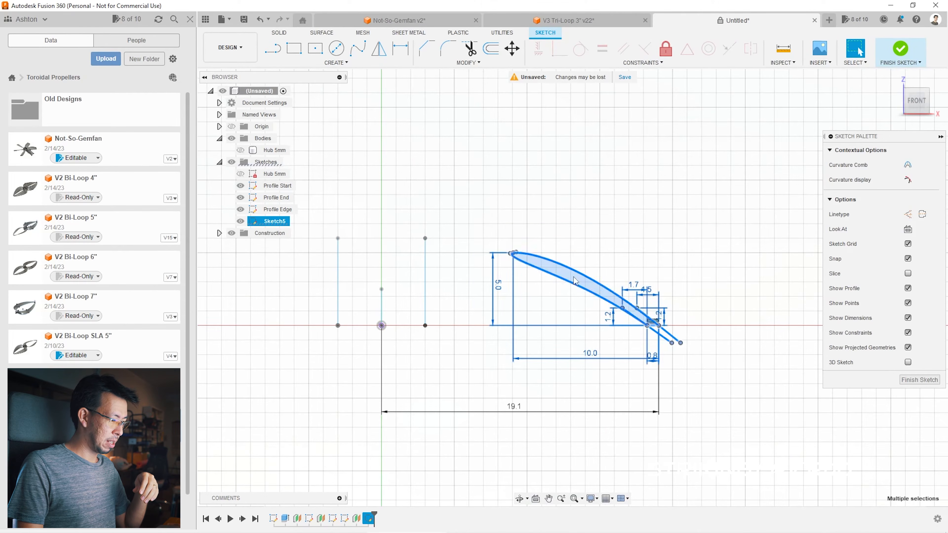
right_click(571, 283)
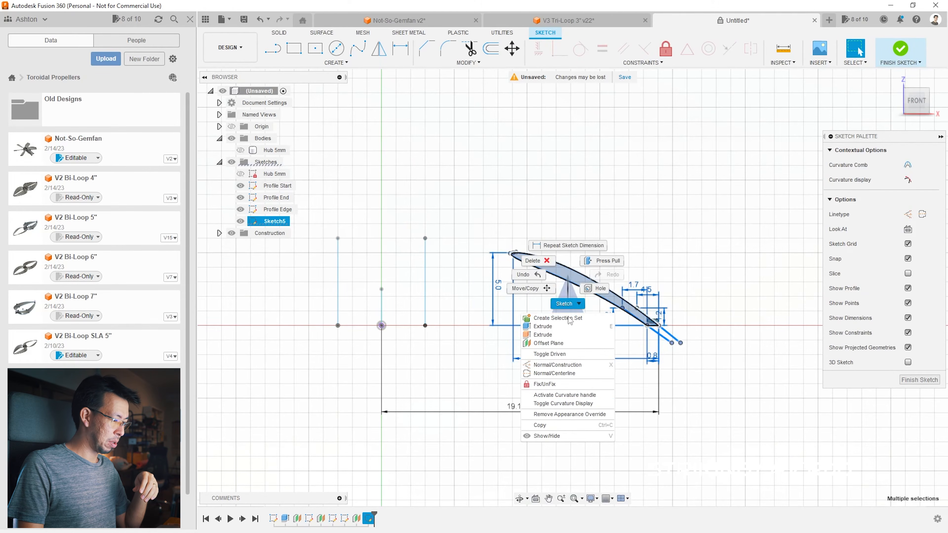
click(548, 428)
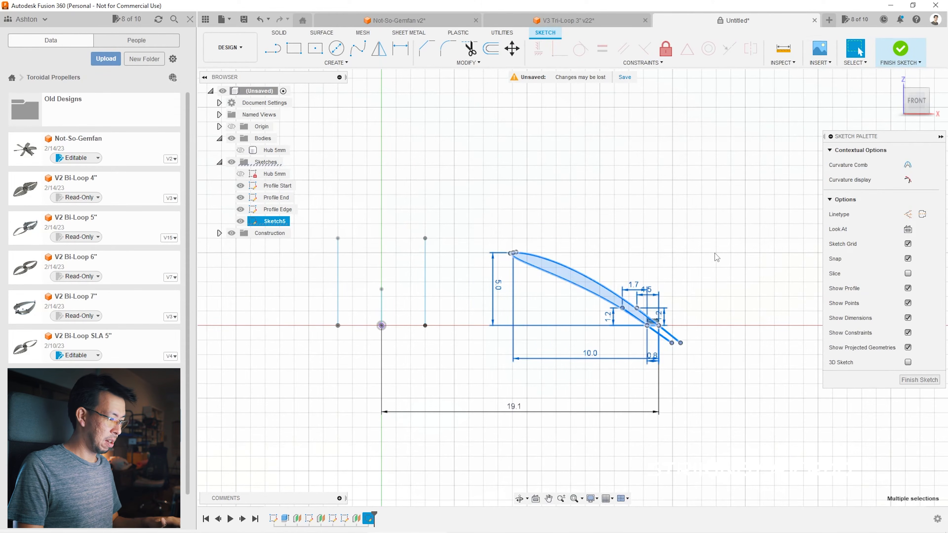
scroll(747, 317, down, 3)
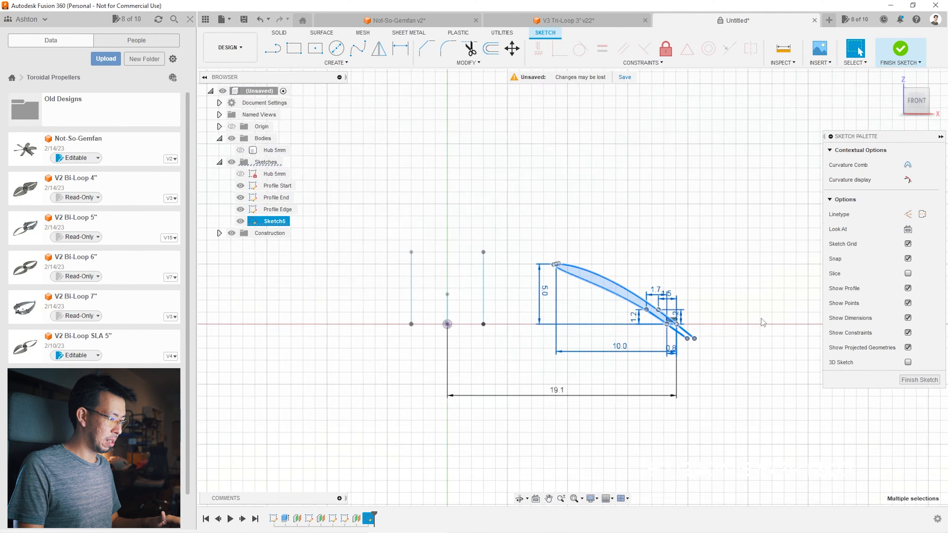
click(512, 48)
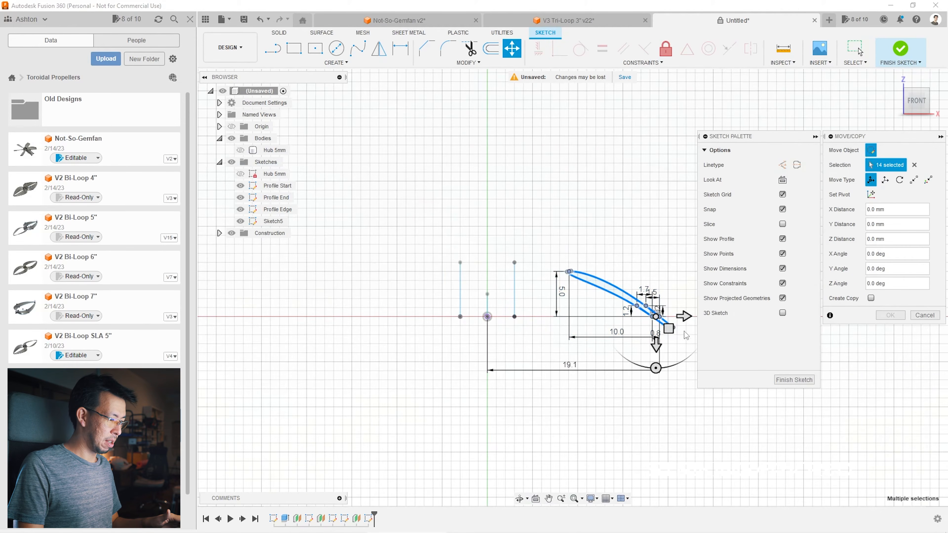
drag(668, 316, 575, 317)
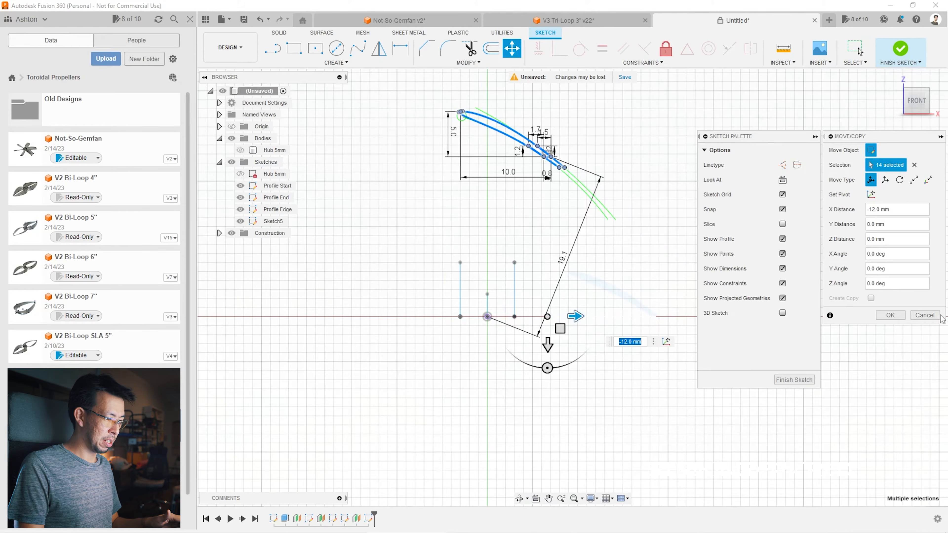
click(929, 315)
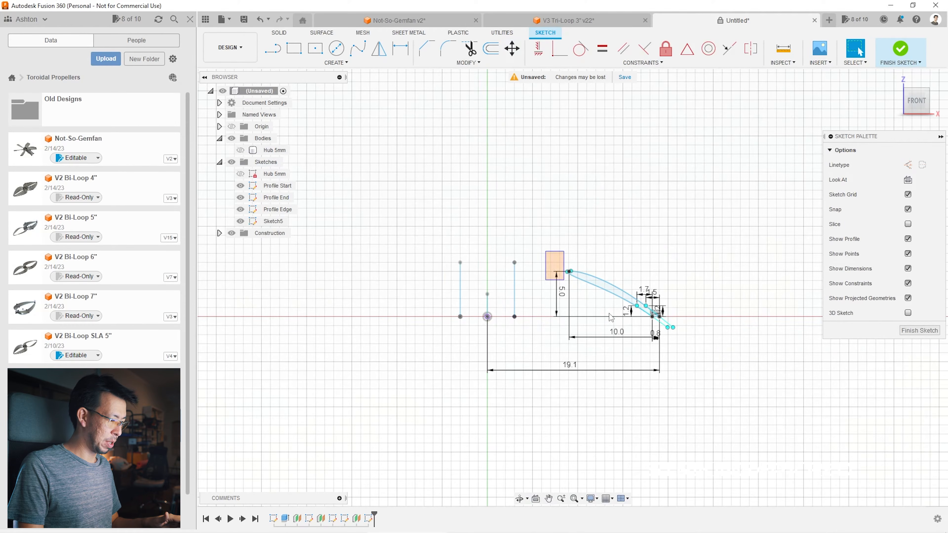
Step: Place a copy of the mid-blade profile on the opposite side of the hub, its tip about 19 mm horizontally from the origin
drag(610, 317, 702, 351)
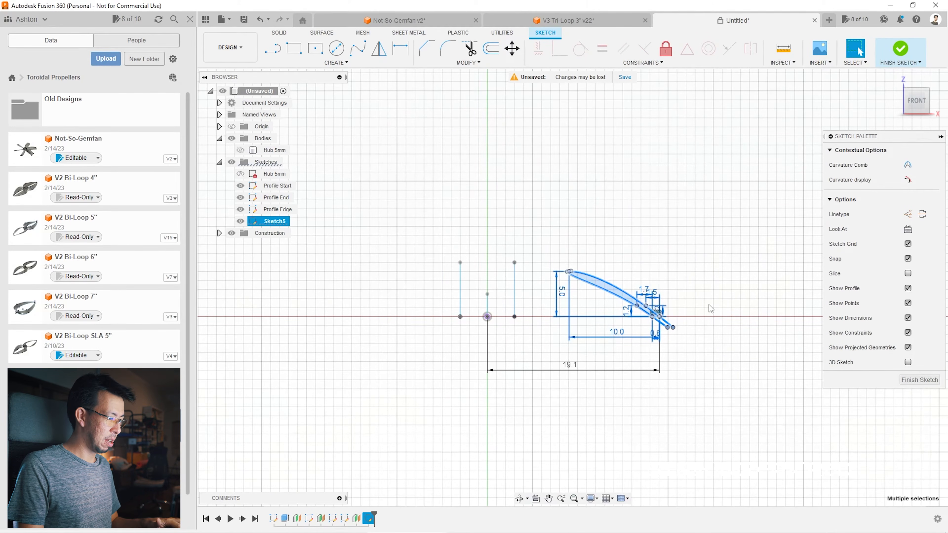
key(m)
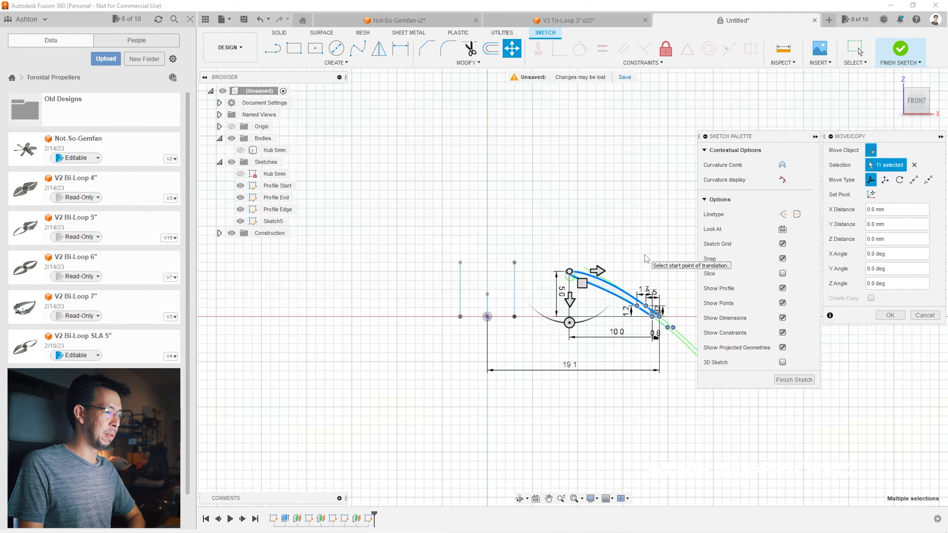
drag(597, 271, 345, 271)
click(890, 315)
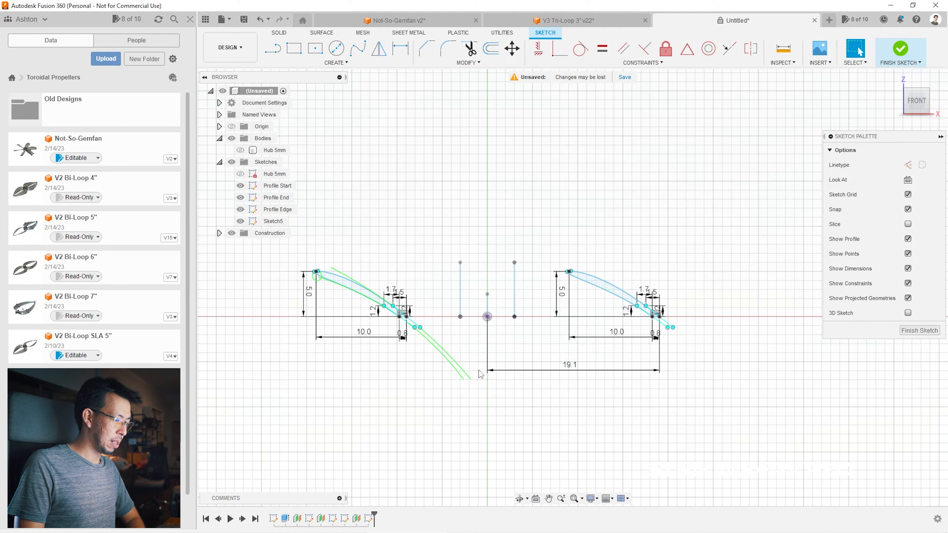
Step: Dimension the copied profile's upper tip horizontally from the origin at 25.4*3/2/2 mm
click(400, 48)
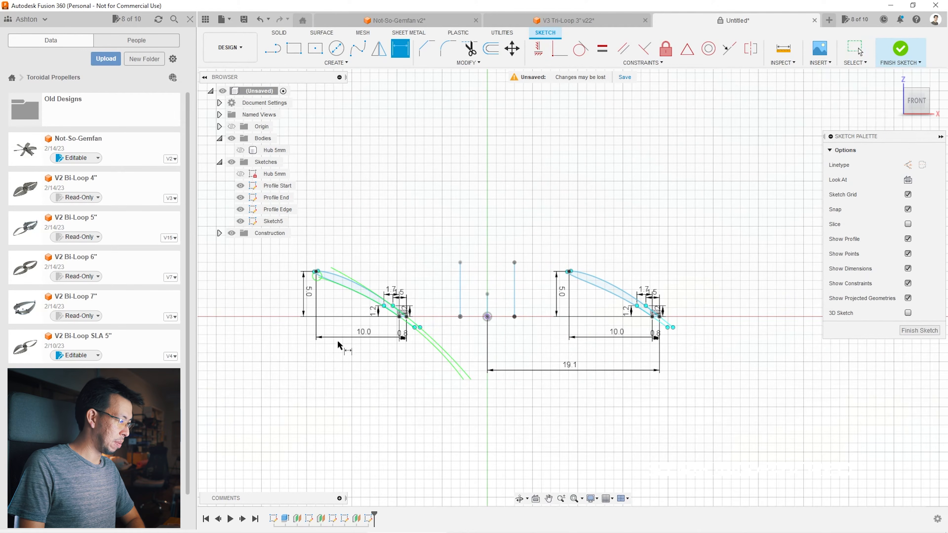
scroll(318, 275, up, 5)
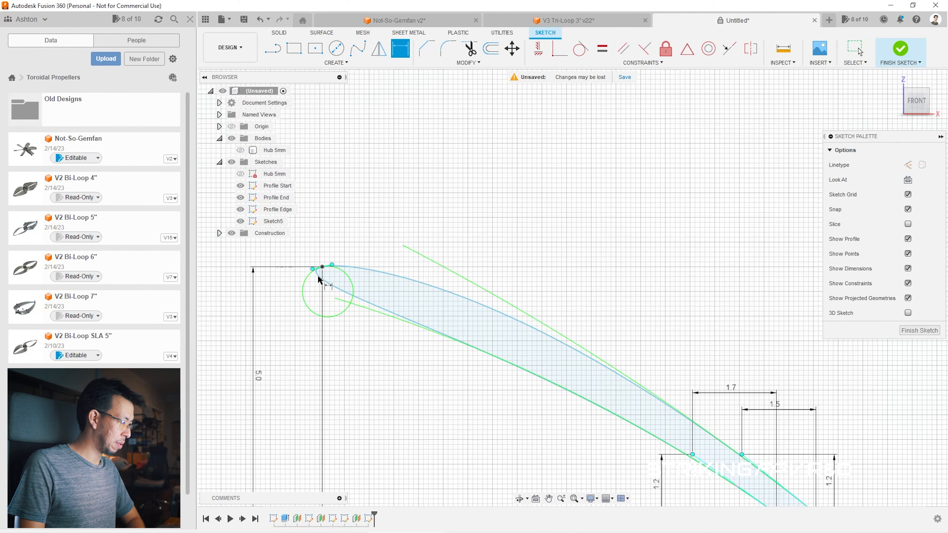
scroll(314, 262, down, 5)
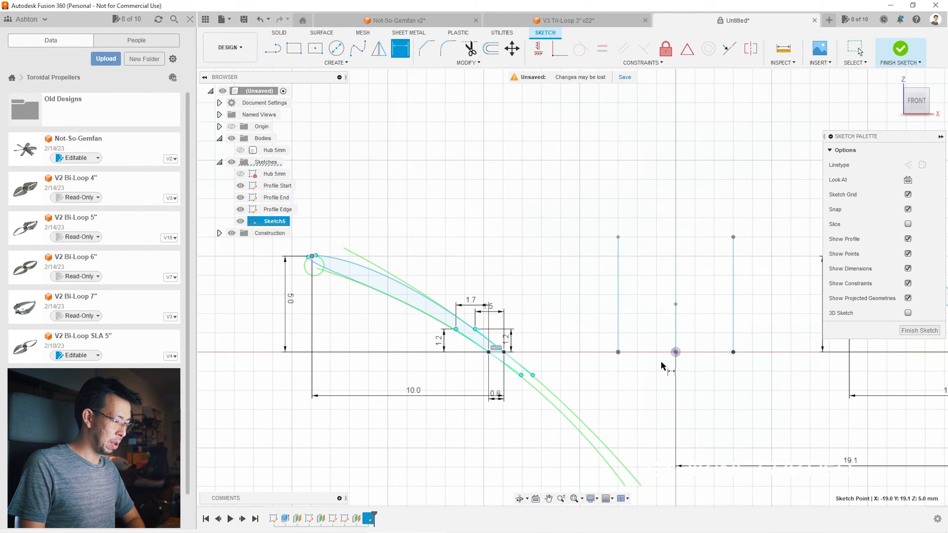
click(675, 353)
click(487, 469)
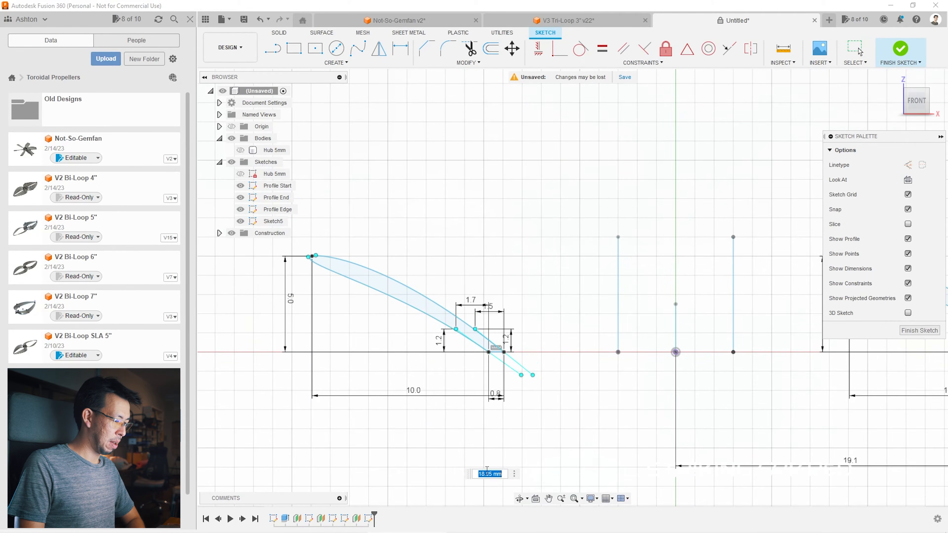
text(25.4)
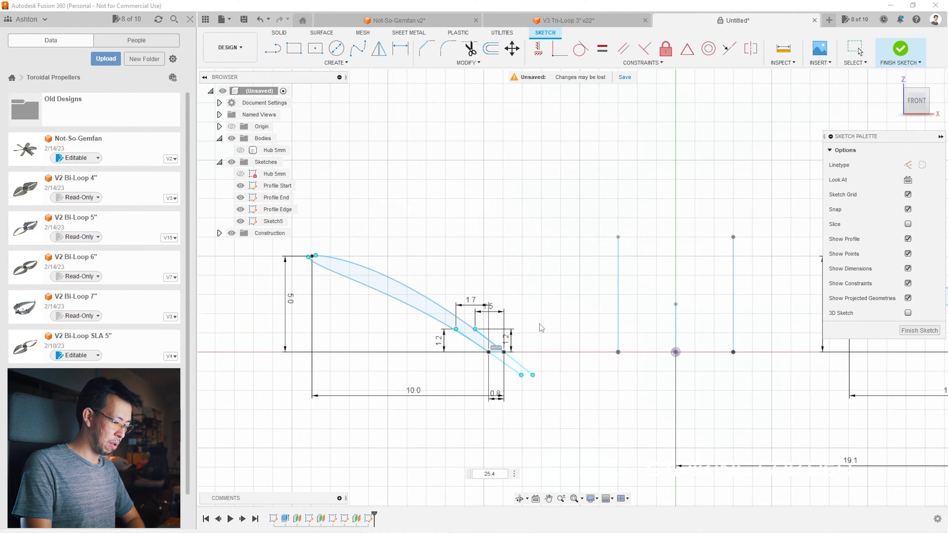
text(*3/2/2)
key(Return)
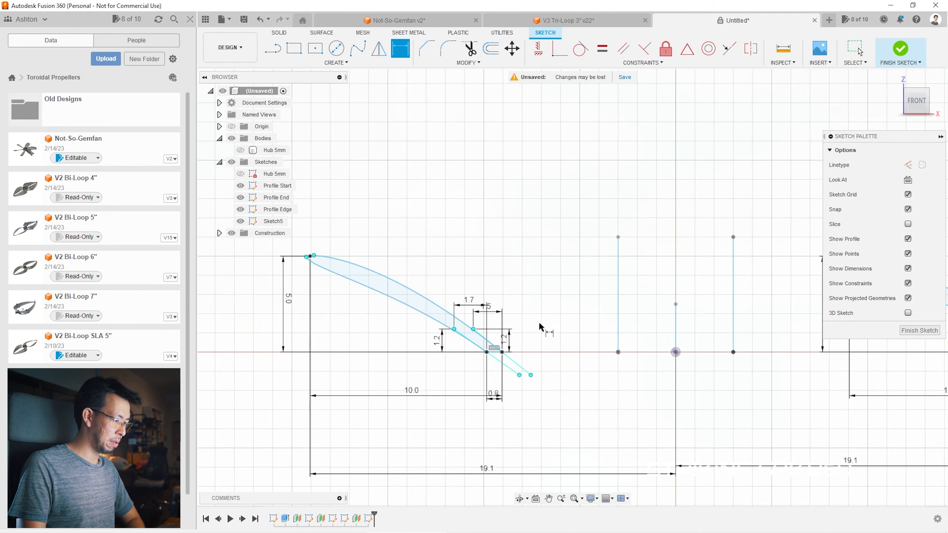
Step: Dimension the original profile's tip tangent handle at 0.4 mm horizontally between its two ends
scroll(339, 260, down, 3)
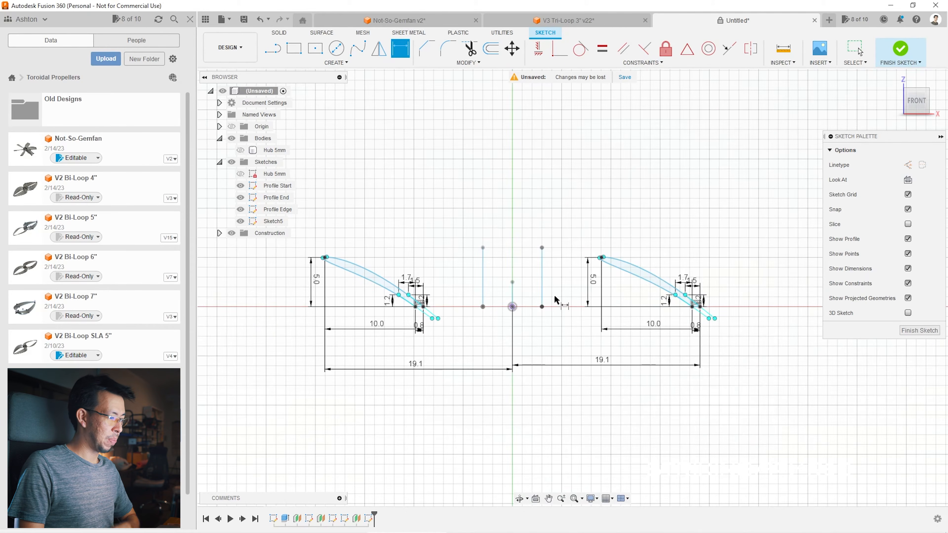
scroll(599, 258, up, 10)
scroll(593, 255, up, 4)
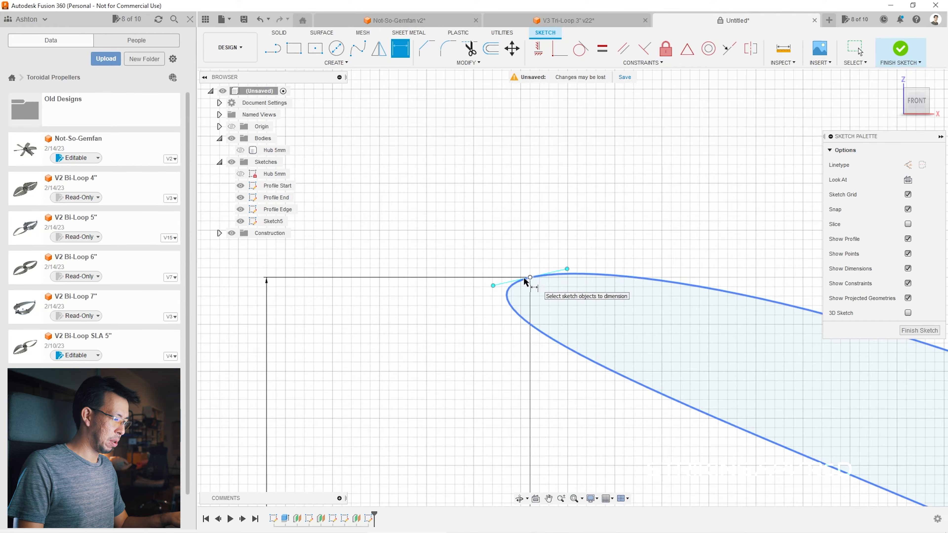
click(493, 286)
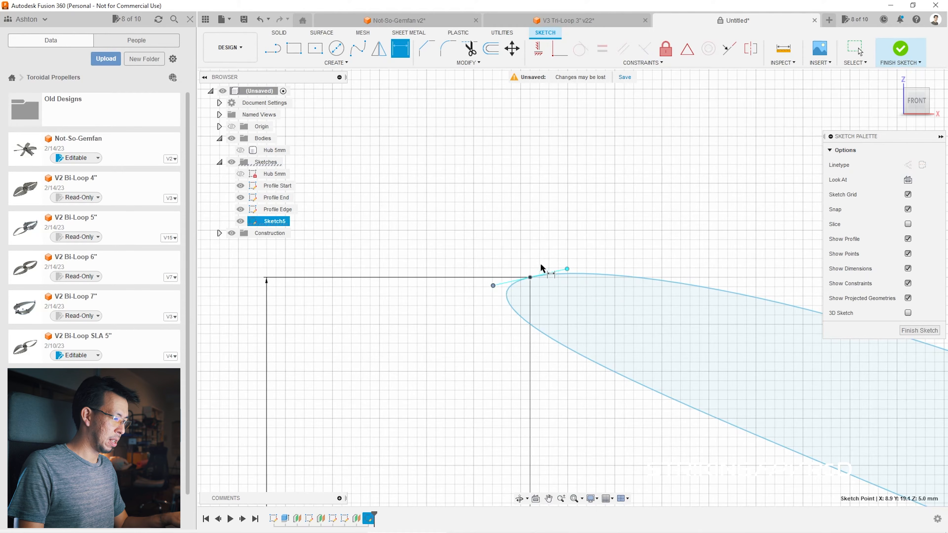
click(567, 270)
click(531, 125)
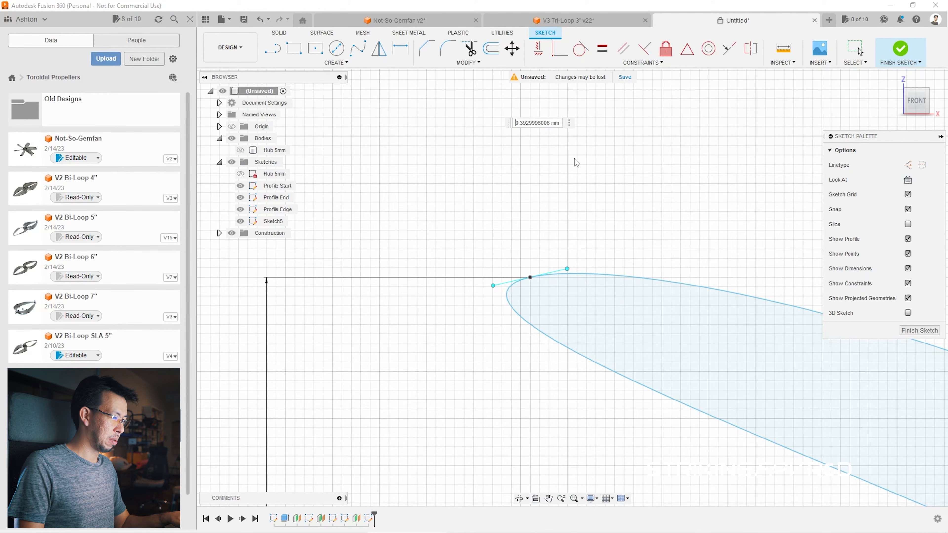
text(0.4)
key(Return)
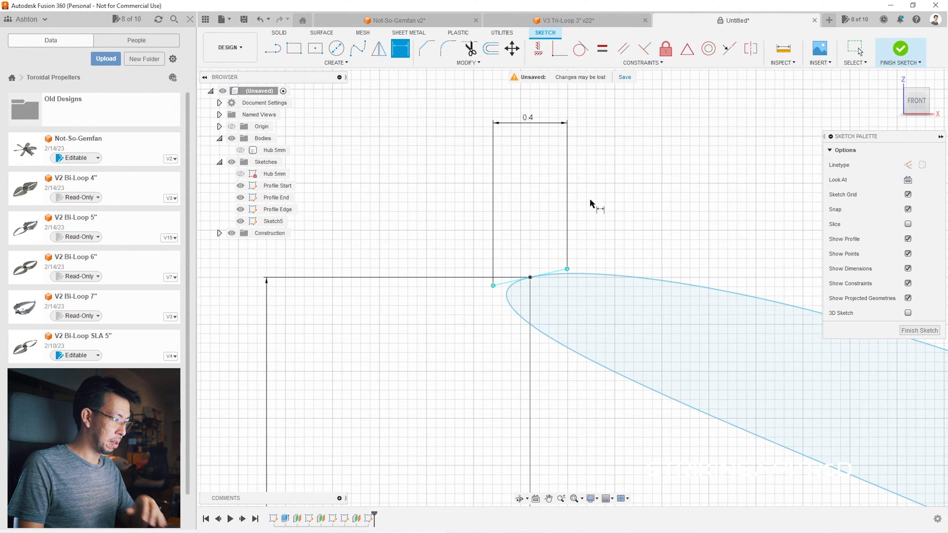
Step: Dimension the original profile's tip tangent handle at 0.1 mm vertically and re-enter its horizontal dimension as 0.4 mm
click(493, 286)
click(567, 269)
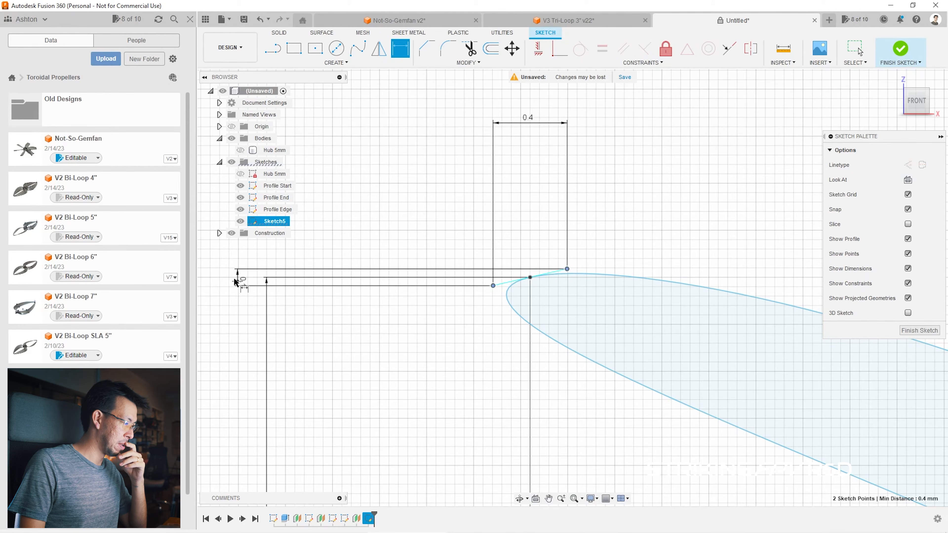
click(776, 275)
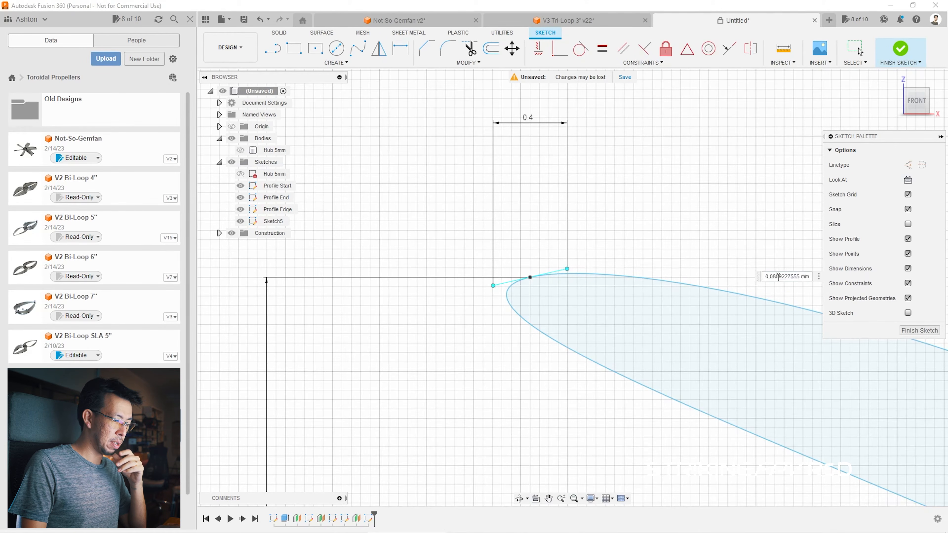
text(0.1)
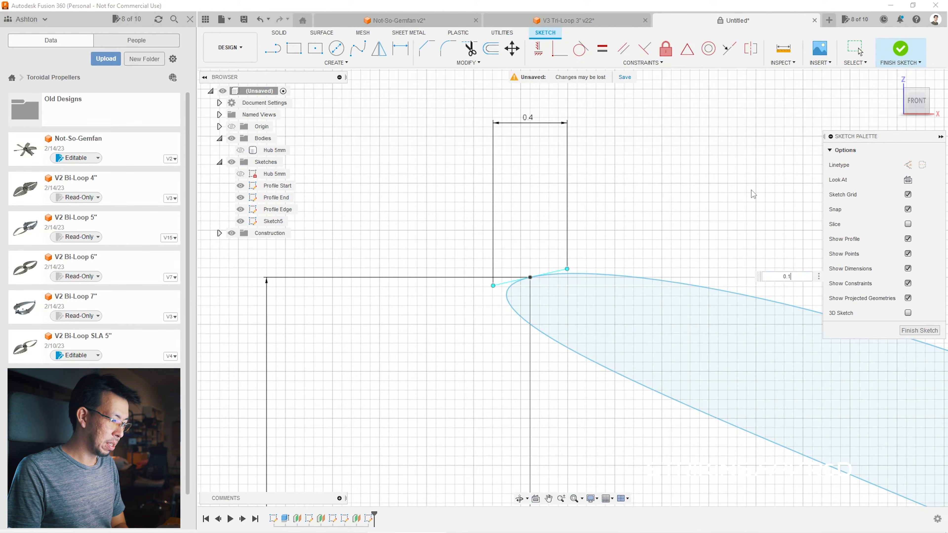
key(Return)
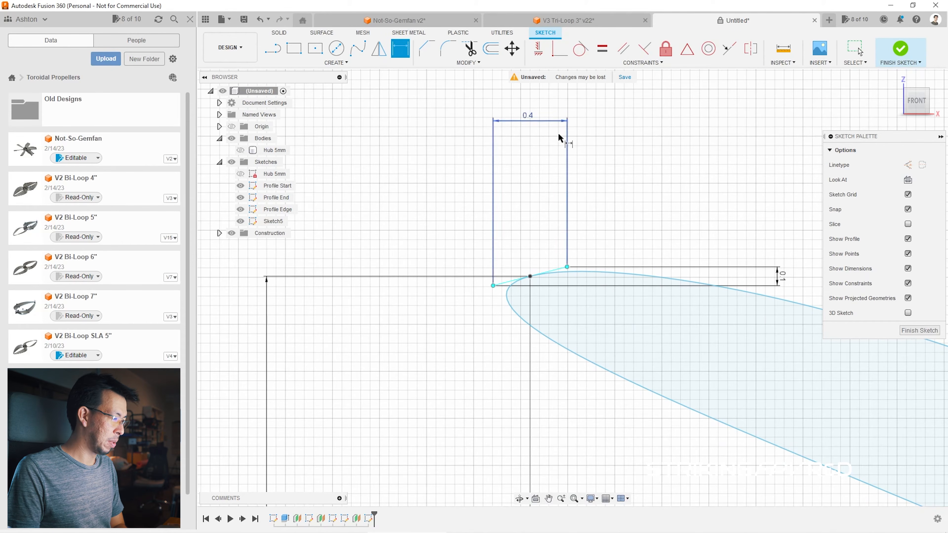
double_click(529, 117)
text(0.5)
key(Return)
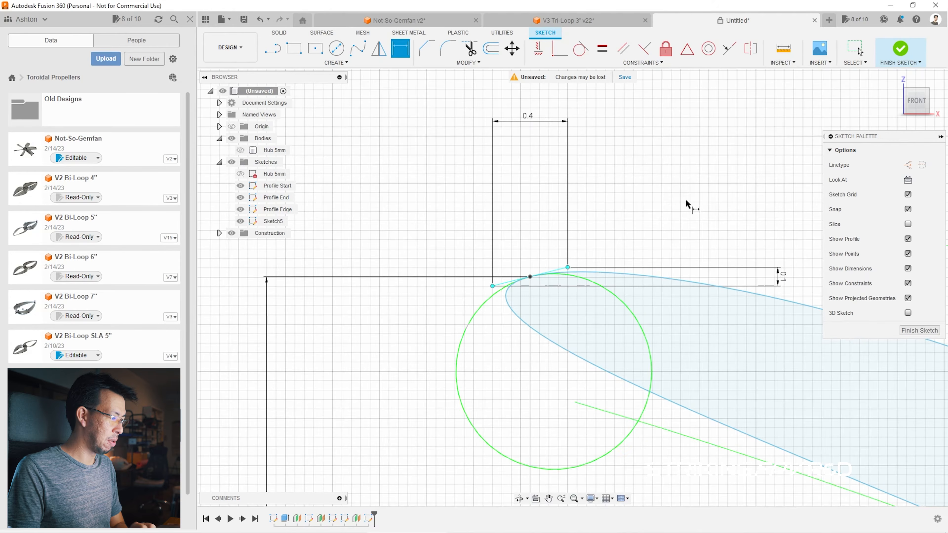
Step: Dimension the copied profile's tip tangent handle at 0.1 mm vertically between its two ends
scroll(624, 187, down, 3)
scroll(620, 186, down, 4)
scroll(773, 214, down, 4)
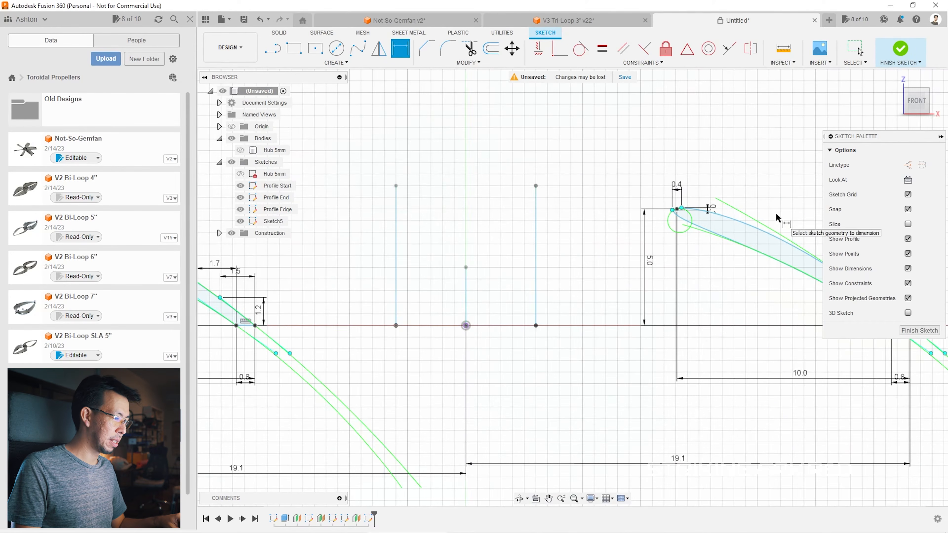
scroll(777, 216, down, 3)
scroll(392, 214, up, 2)
middle_drag(556, 281, 643, 304)
scroll(364, 239, up, 2)
scroll(364, 239, up, 6)
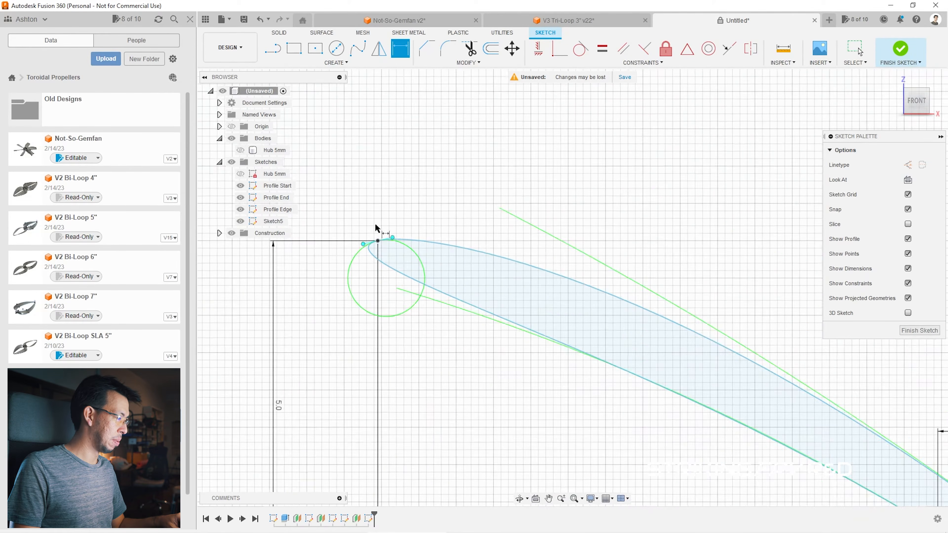
click(344, 295)
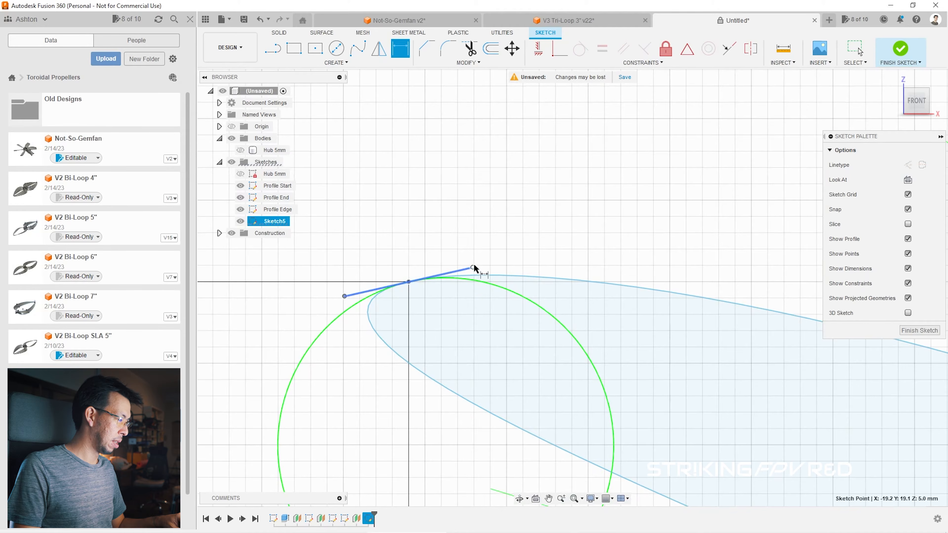
click(473, 267)
click(255, 284)
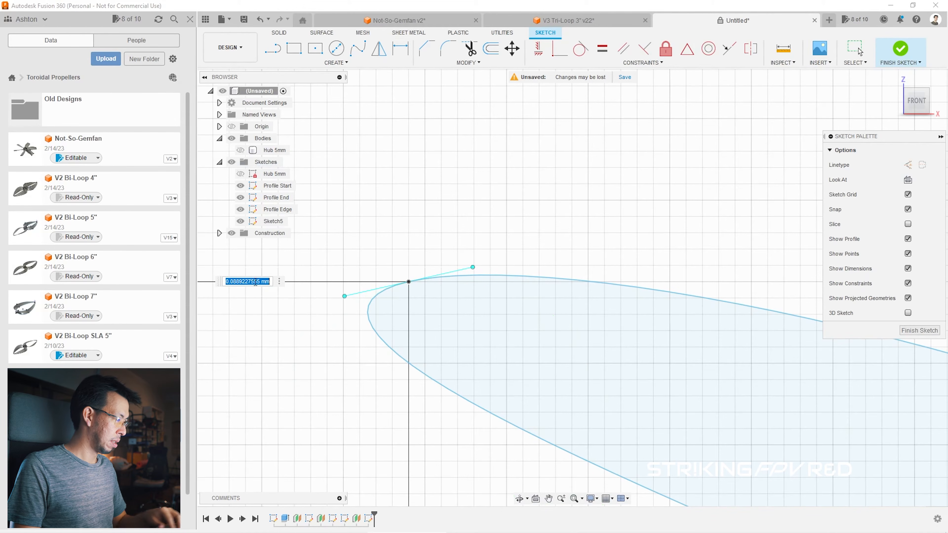
key(Return)
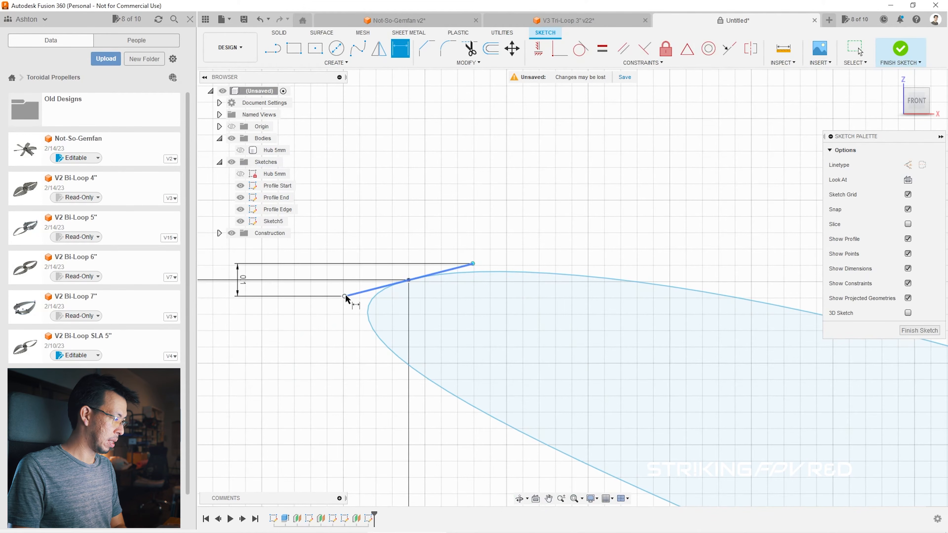
Step: Dimension the copied profile's tip tangent handle at 0.4 mm horizontally between its two ends
click(344, 296)
click(472, 264)
key(Escape)
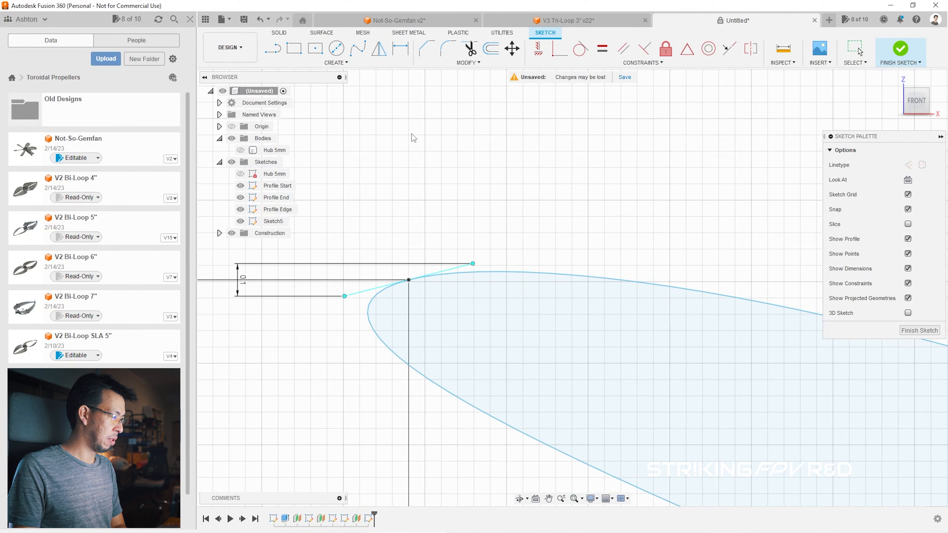
click(411, 134)
text(0.4)
key(Return)
Step: Try to move the copied profile's base corner nearest the hub down onto the horizontal axis
scroll(340, 177, down, 3)
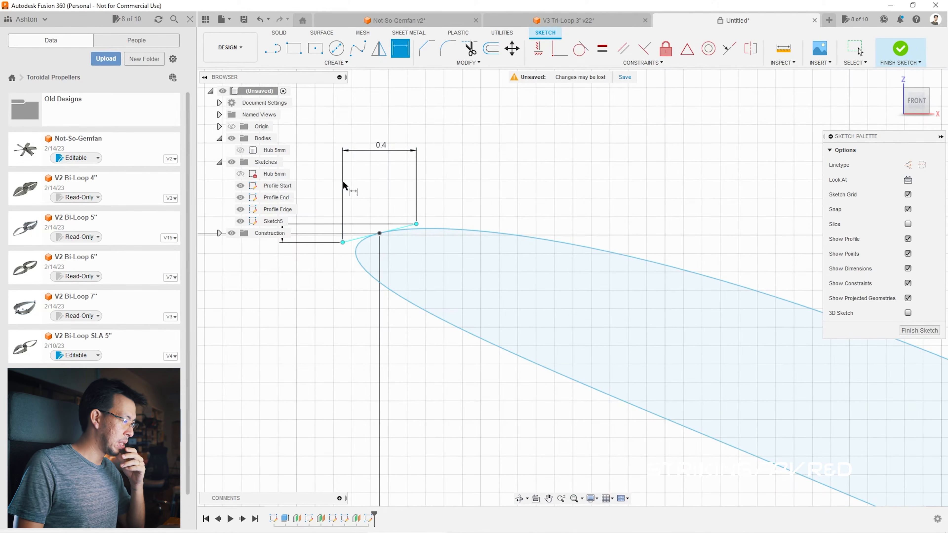
scroll(418, 219, down, 5)
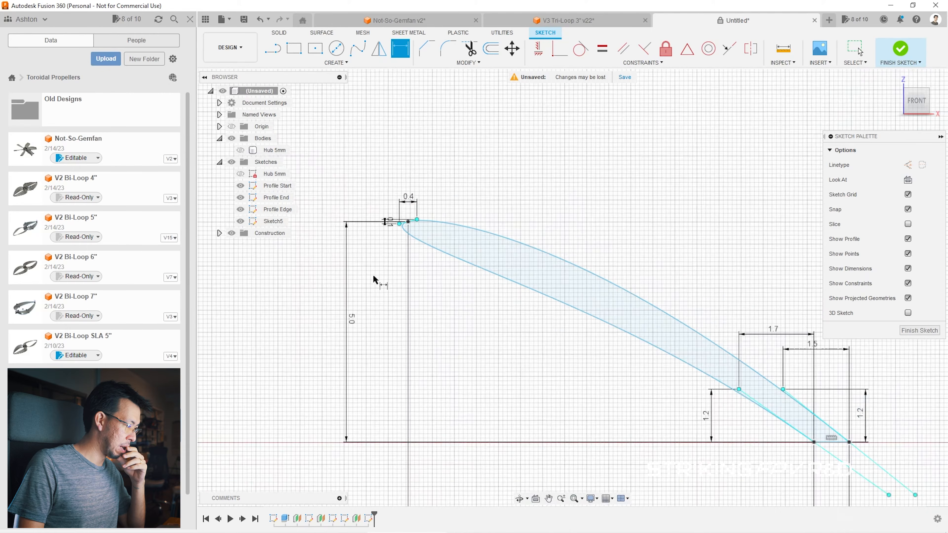
scroll(839, 419, up, 6)
scroll(402, 307, down, 2)
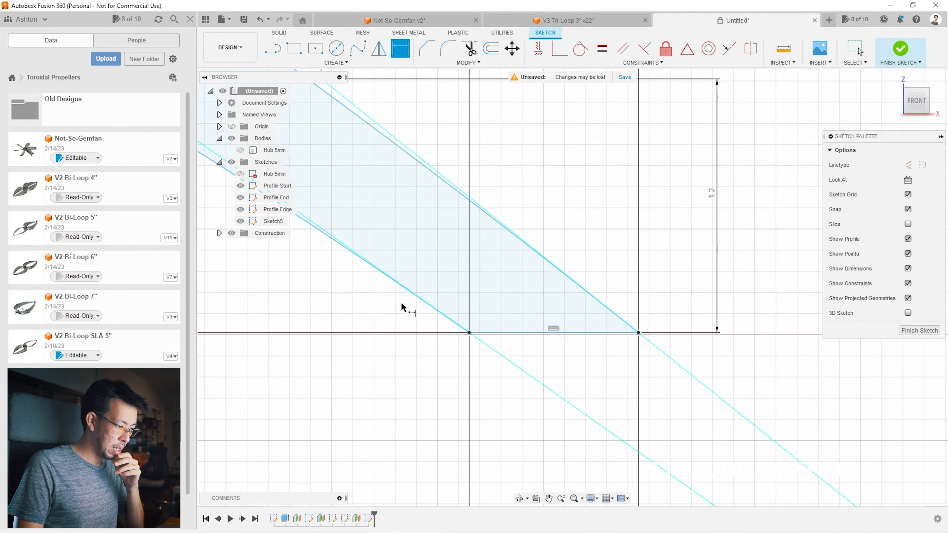
scroll(635, 314, up, 4)
scroll(502, 322, down, 1)
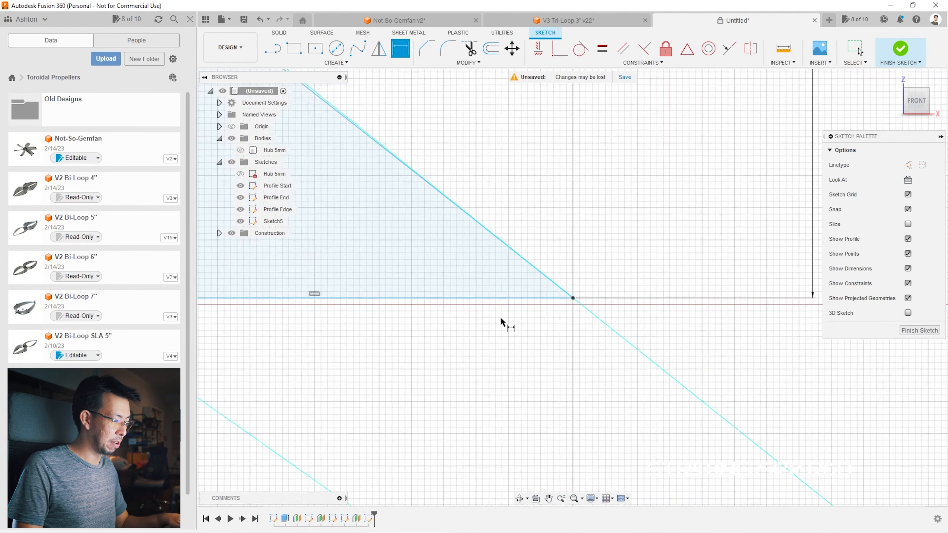
scroll(502, 322, down, 1)
key(Escape)
drag(561, 302, 561, 309)
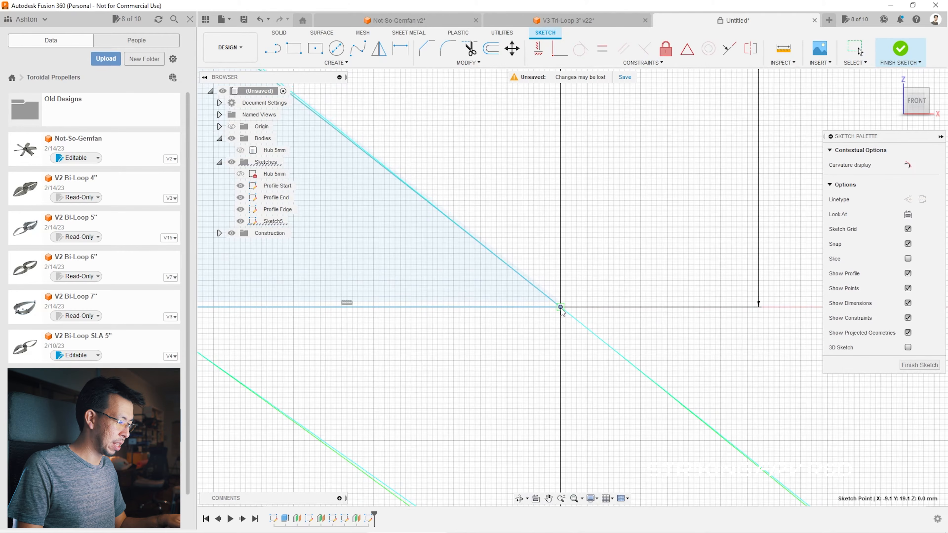
scroll(657, 351, down, 3)
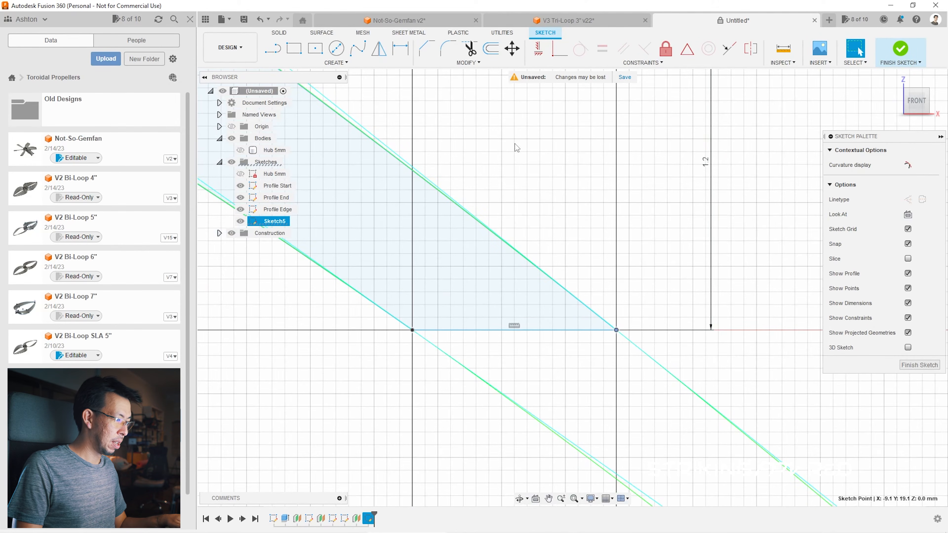
click(538, 53)
scroll(419, 300, down, 6)
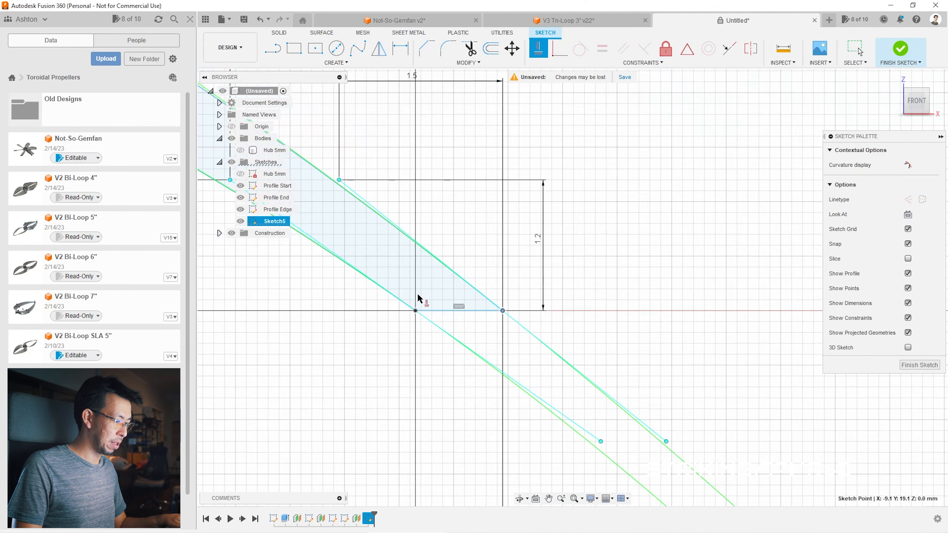
scroll(663, 333, up, 10)
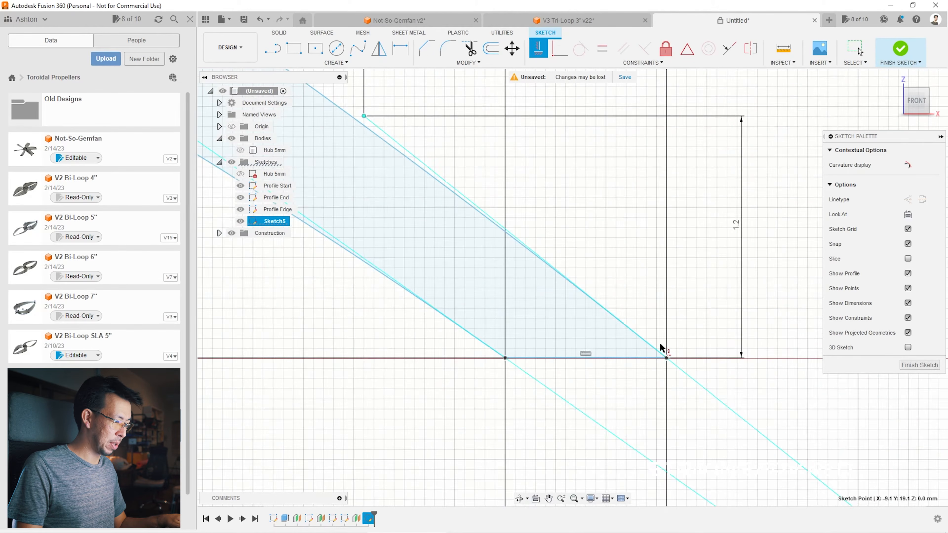
key(Escape)
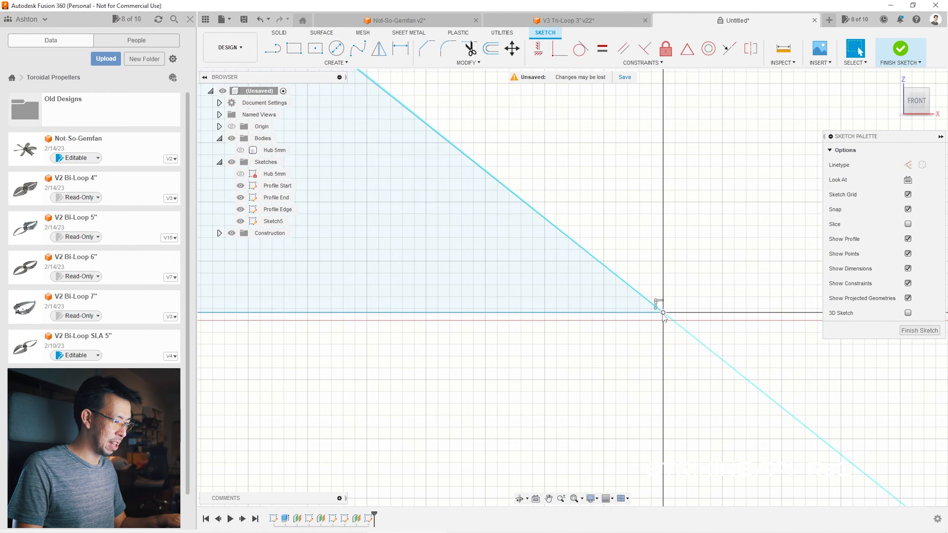
Step: Move the outer trailing corner of the right-hand blade profile onto the sketch's horizontal axis
drag(663, 314, 668, 330)
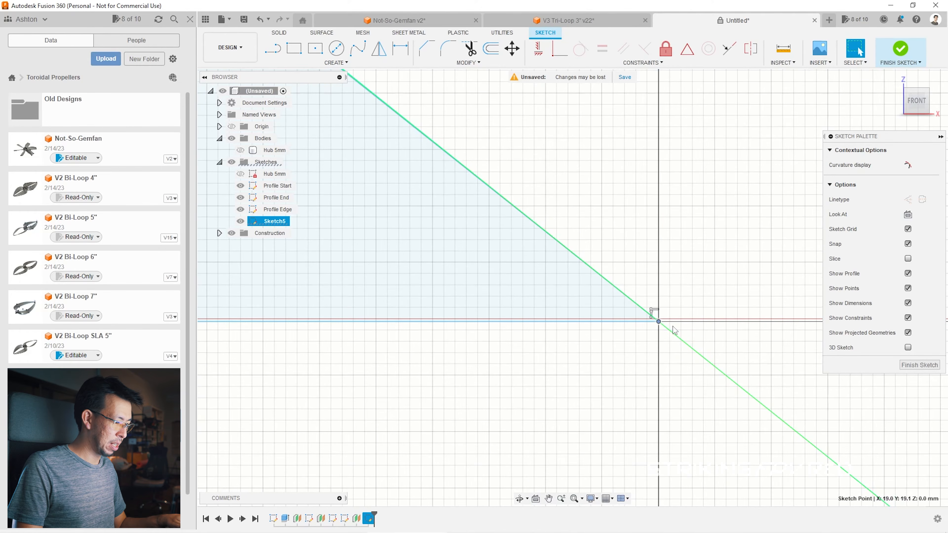
click(708, 330)
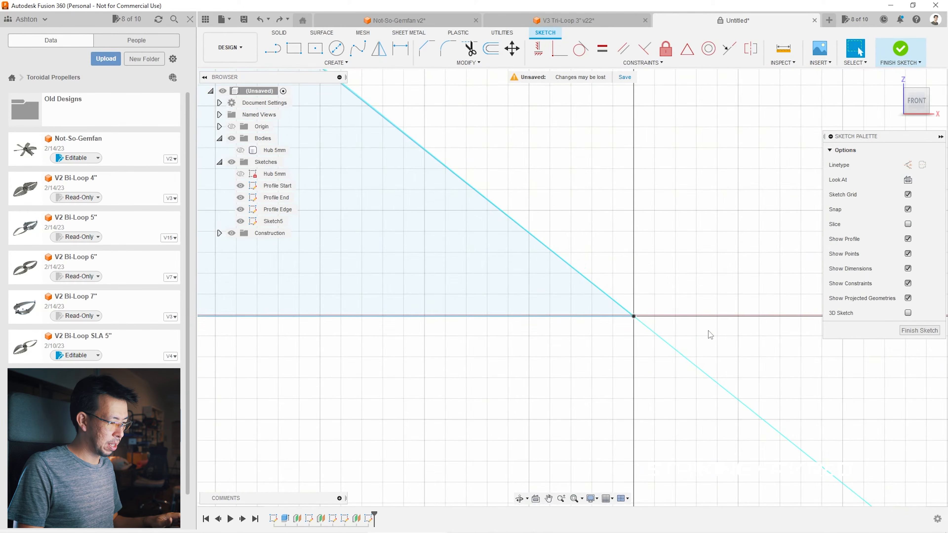
scroll(772, 378, down, 8)
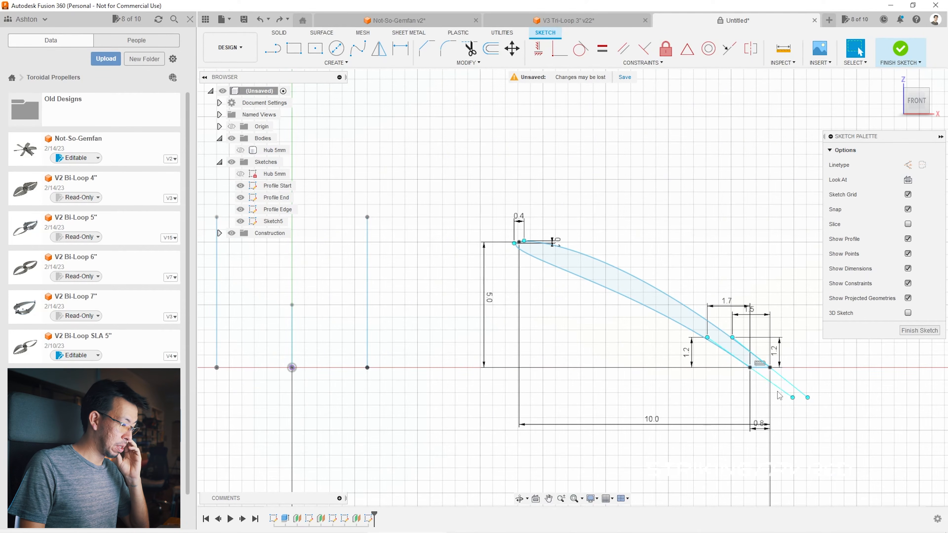
Step: Dimension the vertical distance between the sketch origin and the right-hand profile's upper leading point as 5.0 mm
click(400, 51)
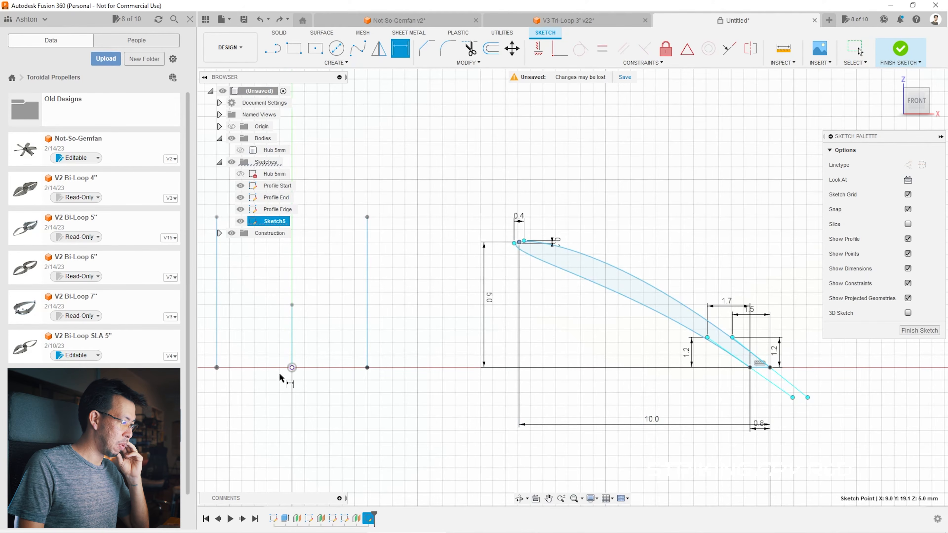
click(292, 368)
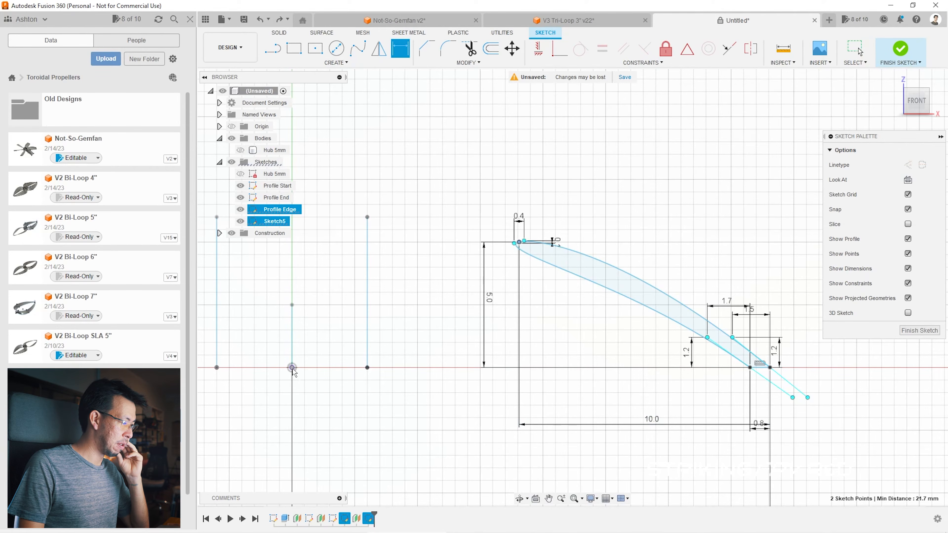
click(518, 241)
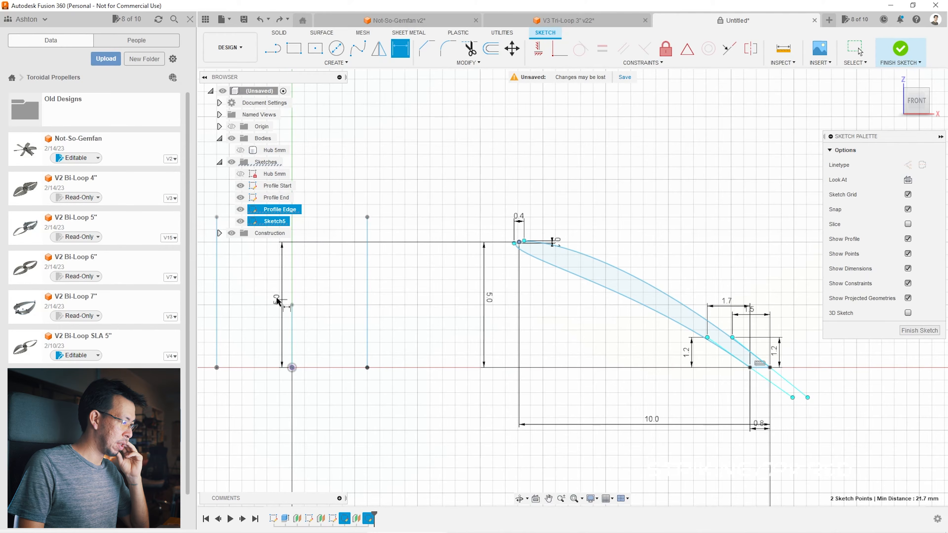
click(256, 309)
text(5.0033425022)
key(Return)
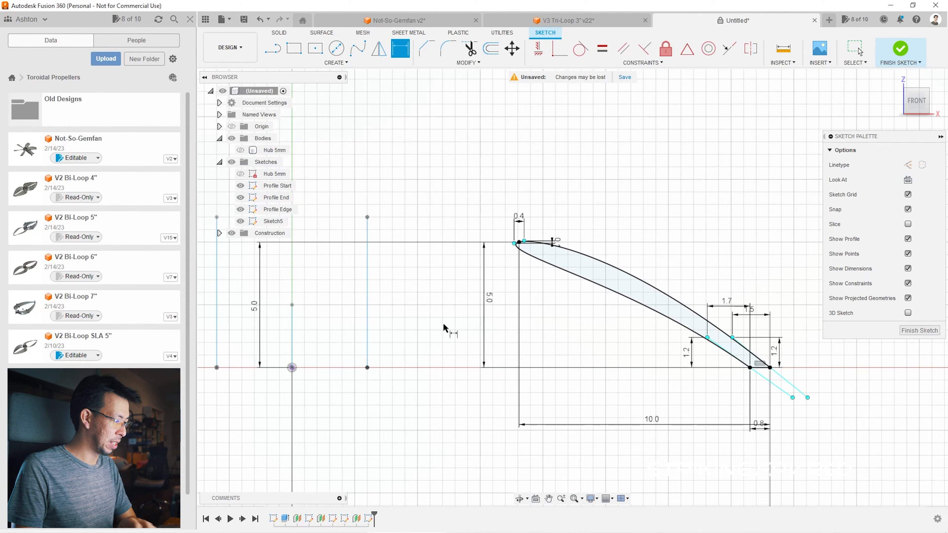
scroll(730, 338, down, 4)
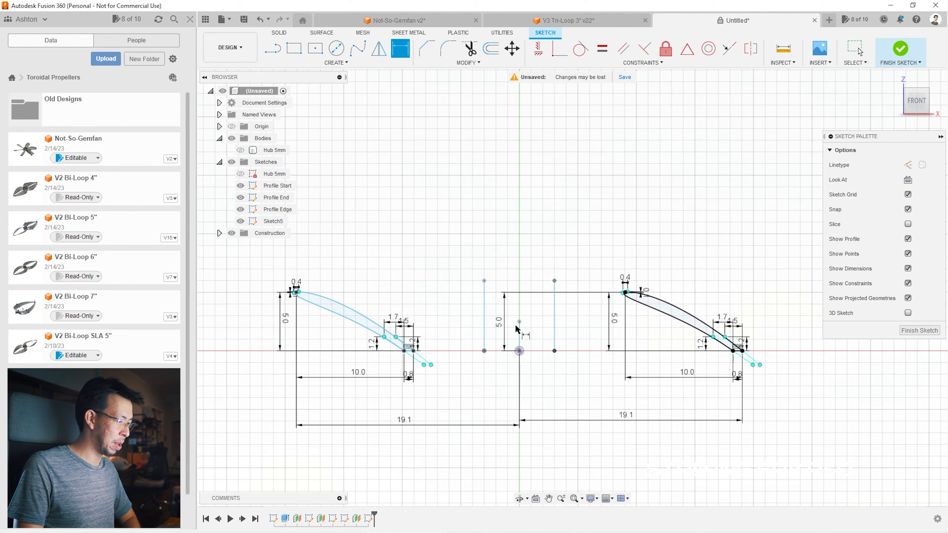
Step: Reposition the new 5.0 height dimension beyond the outer side of the right-hand profile and finish the sketch
key(Escape)
drag(499, 322, 797, 327)
key(d)
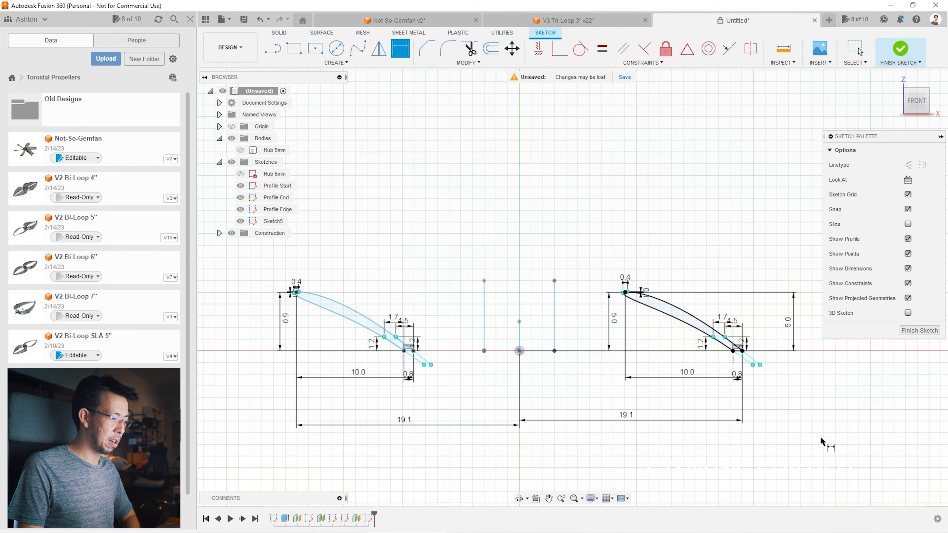
scroll(502, 250, down, 1)
click(920, 331)
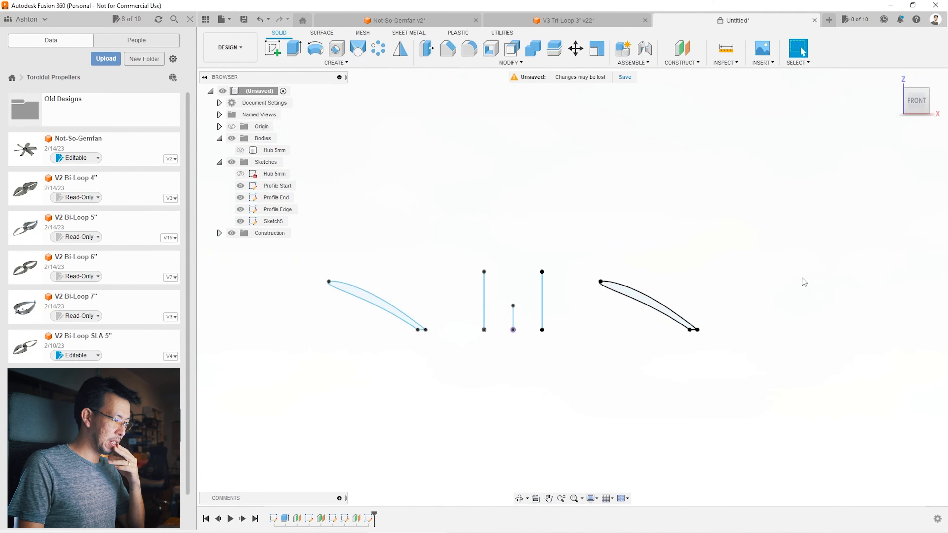
Step: Try a new-body loft without rails through the start, first mid, edge, second mid and end profiles, and undo it
mouse_move(572, 288)
shift+middle_down()
mouse_move(597, 298)
mouse_move(807, 291)
shift+middle_up()
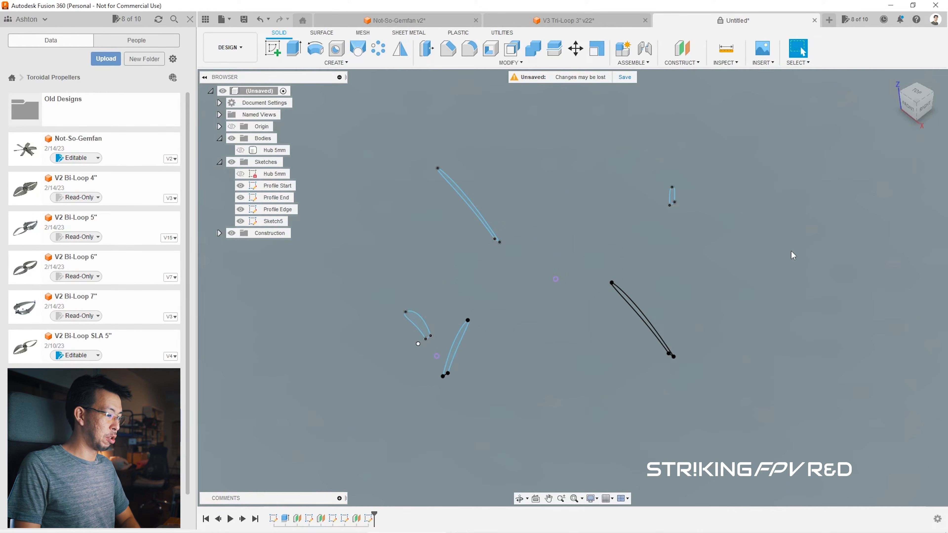
click(361, 49)
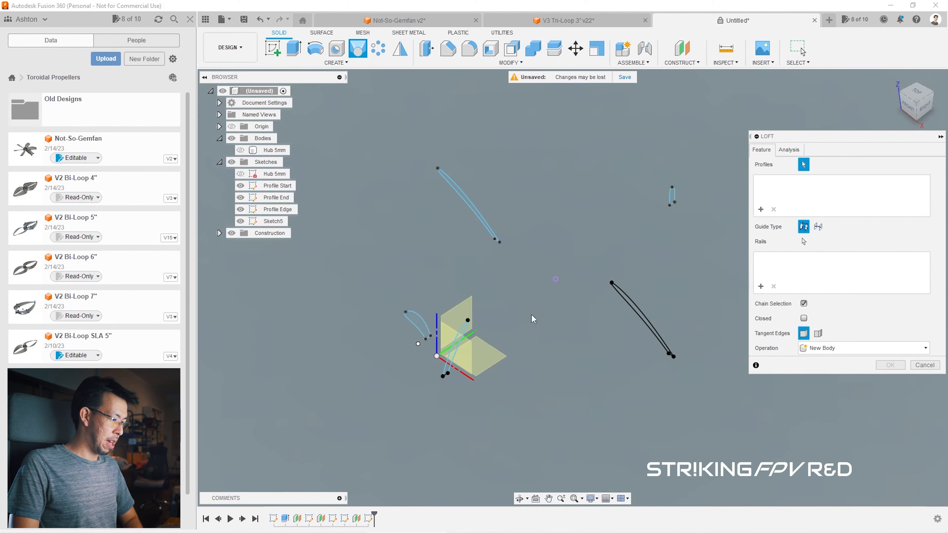
click(463, 333)
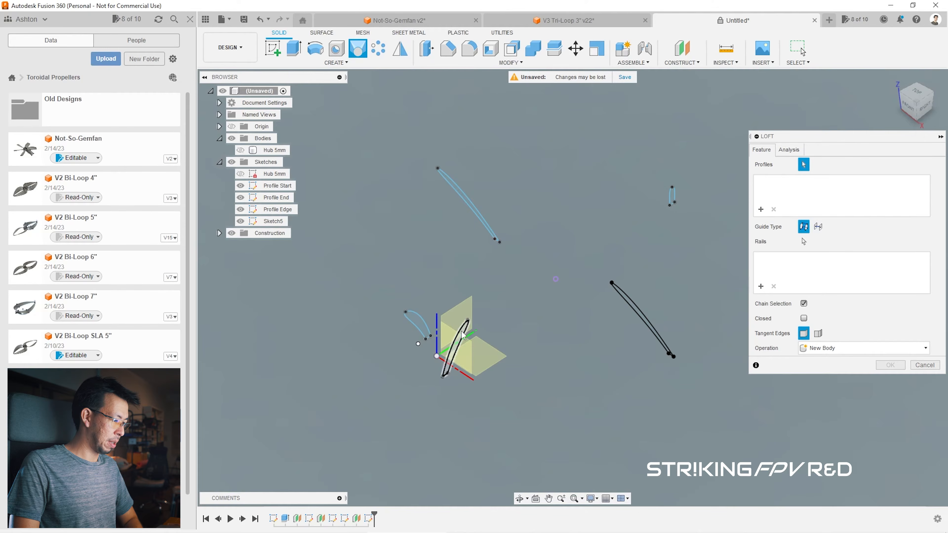
click(641, 315)
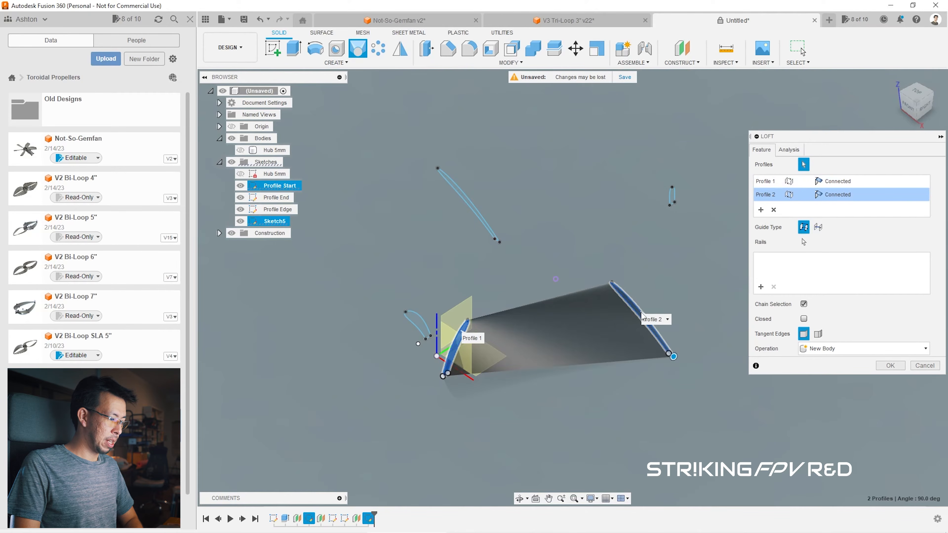
click(672, 199)
click(469, 209)
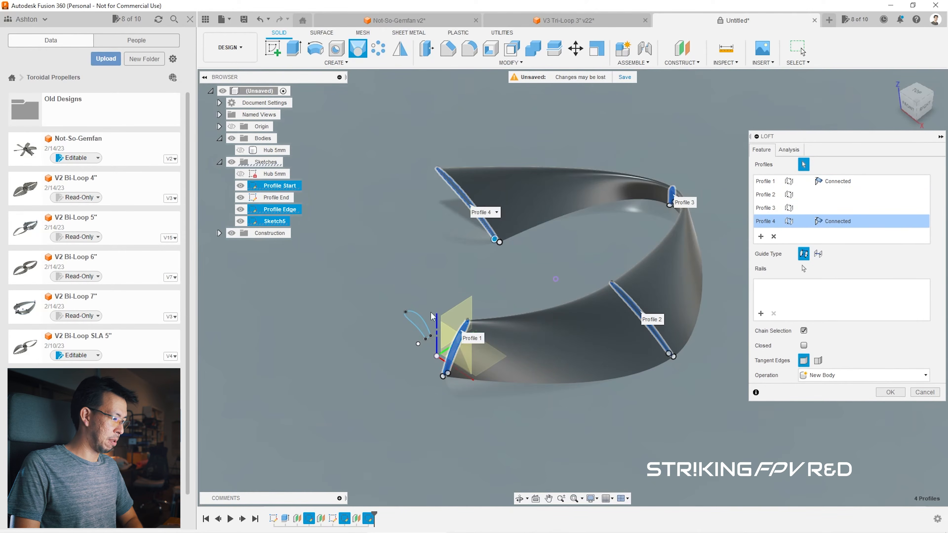
click(415, 317)
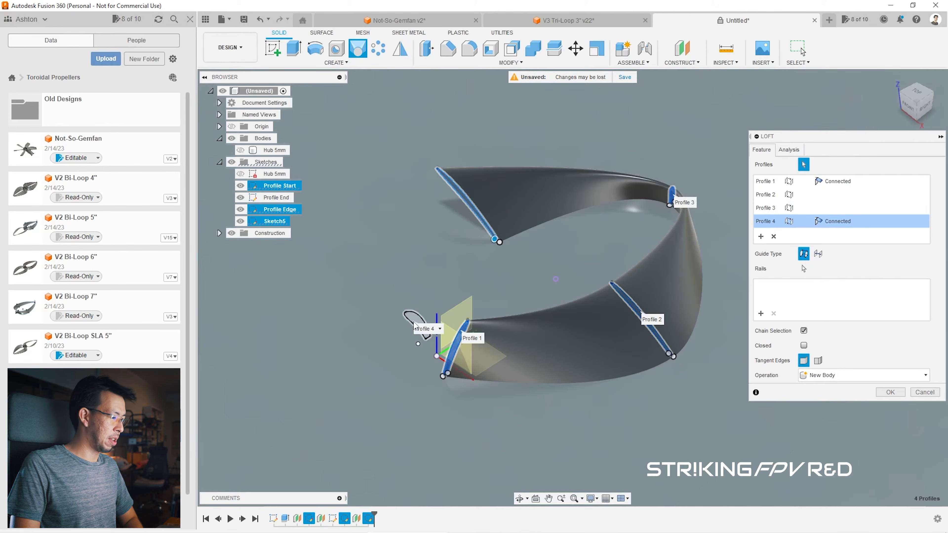
click(894, 395)
mouse_move(906, 109)
mouse_down()
mouse_move(928, 144)
mouse_move(916, 105)
mouse_move(921, 141)
mouse_move(912, 118)
mouse_move(798, 209)
mouse_up()
key(ctrl+z)
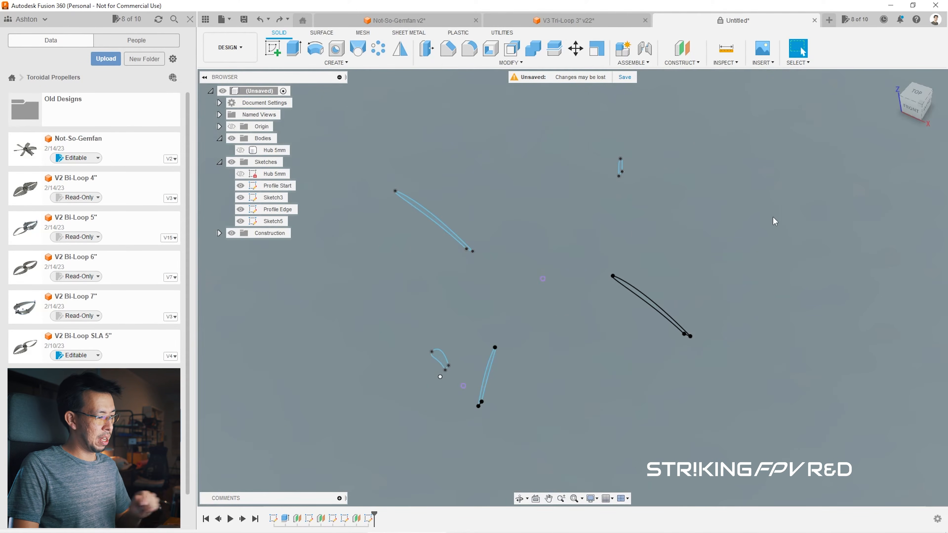
Step: Rename Sketch5, which holds the two middle profiles, as Profile Mid
click(267, 222)
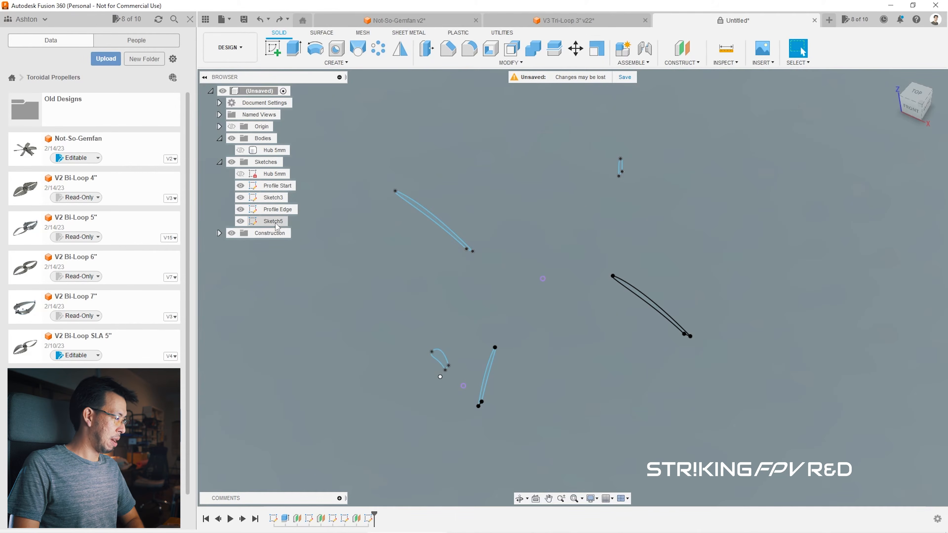
click(273, 221)
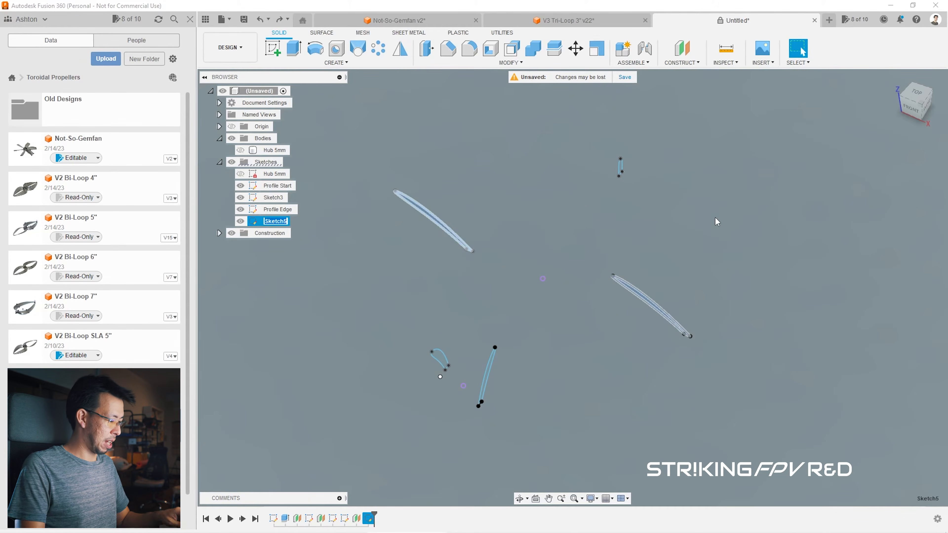
text(Profile Mid)
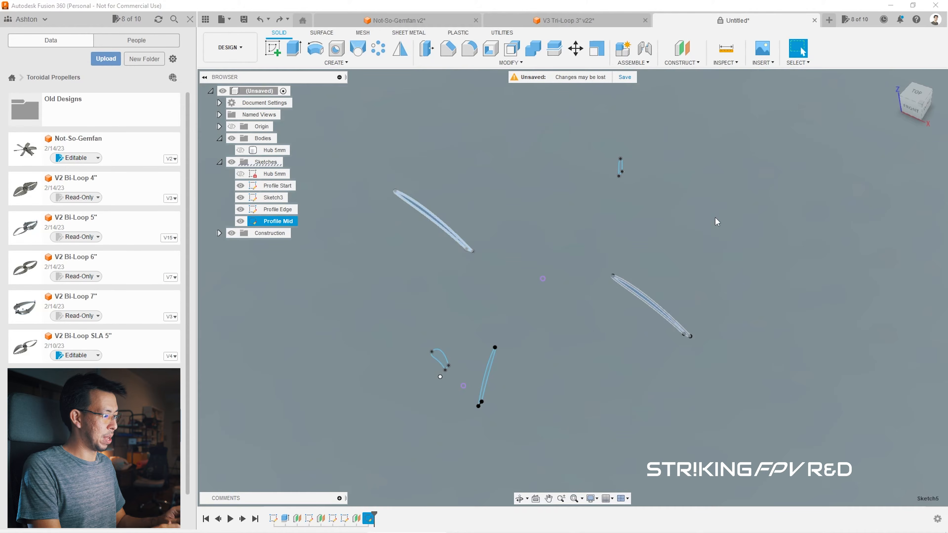
key(Return)
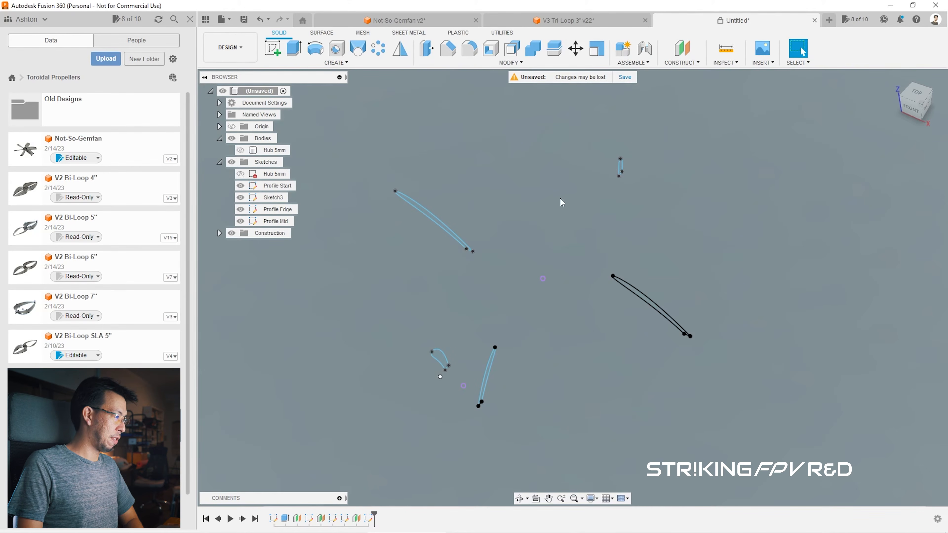
Step: On the horizontal XY plane, sketch an open fit point spline looping through the trailing-edge points of the start, mid, edge, mid and end profiles
click(272, 48)
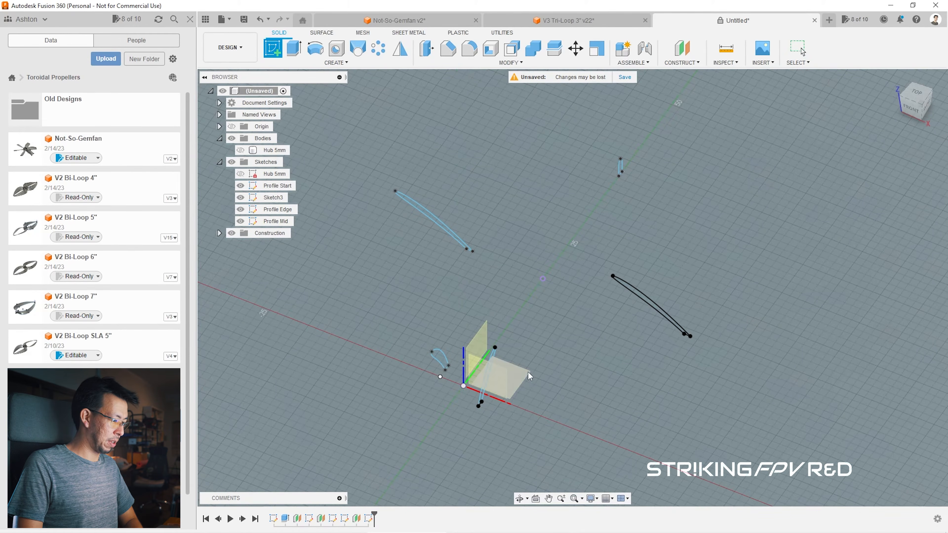
click(522, 379)
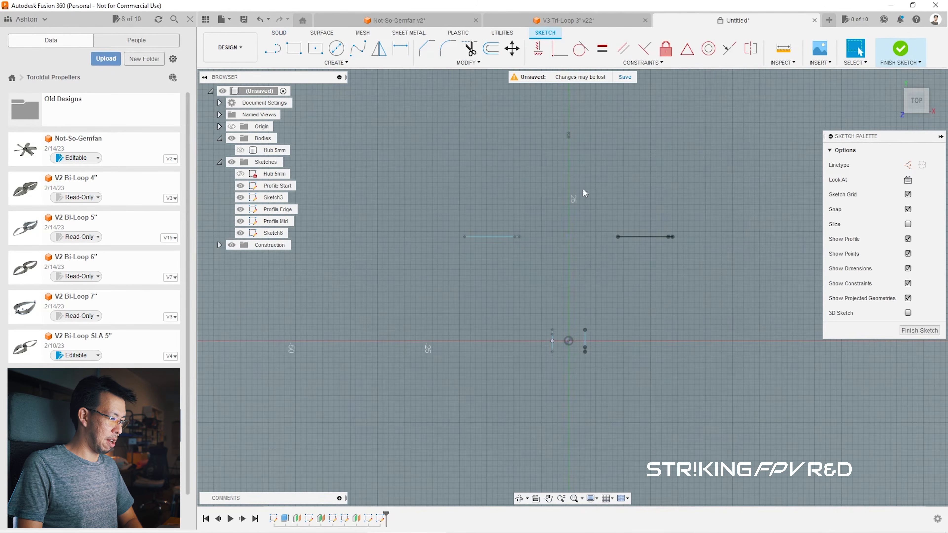
scroll(598, 145, up, 2)
scroll(525, 179, up, 1)
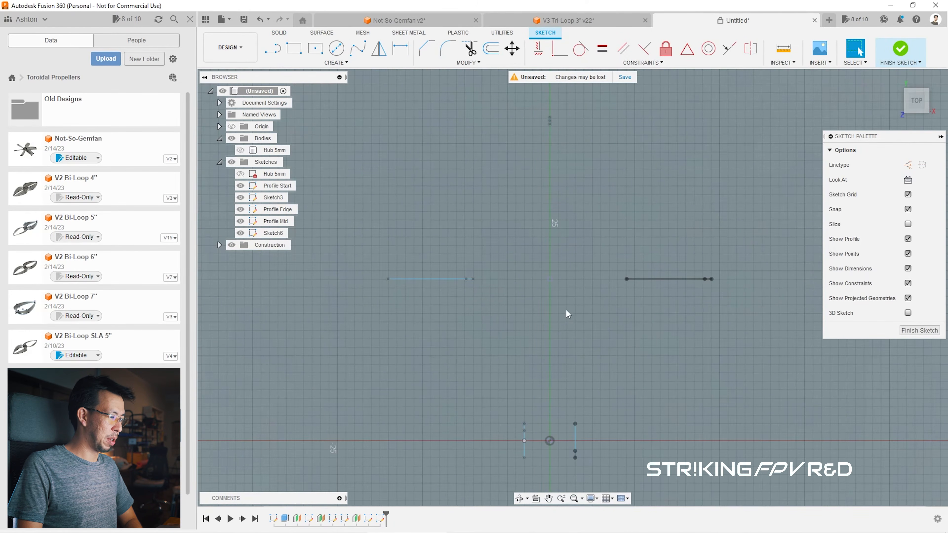
click(358, 49)
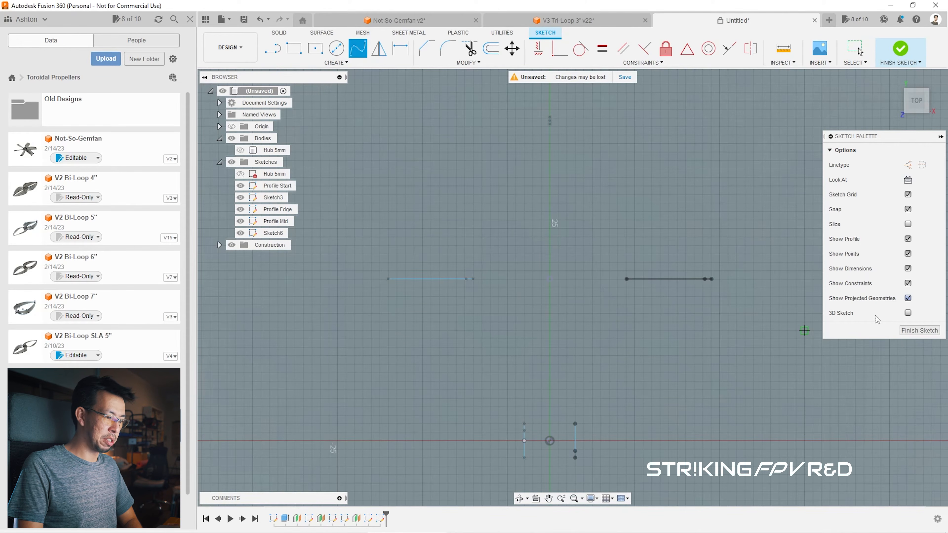
click(575, 457)
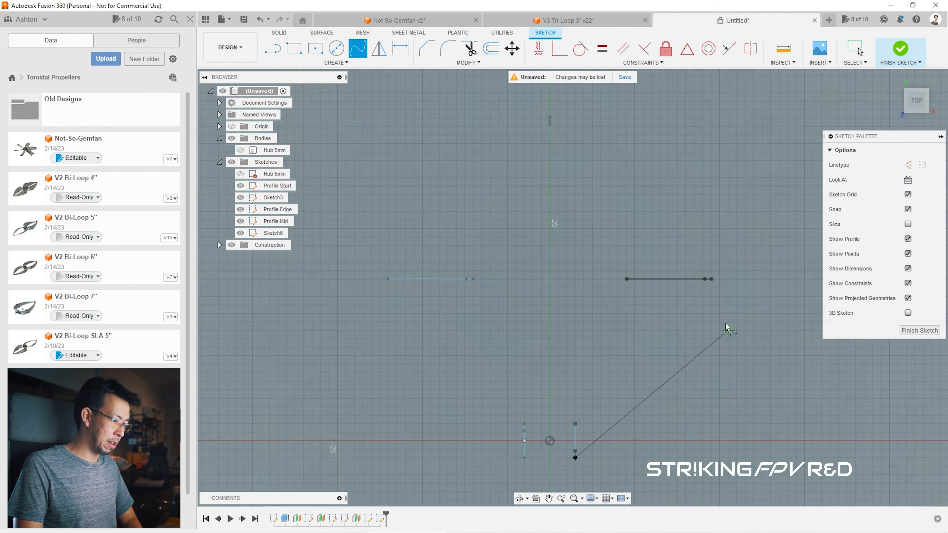
click(712, 279)
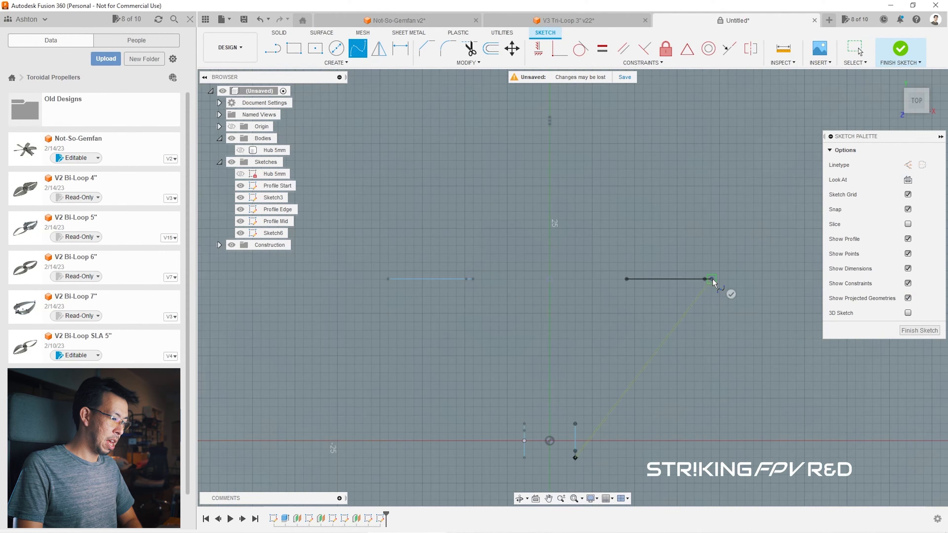
click(551, 119)
click(466, 279)
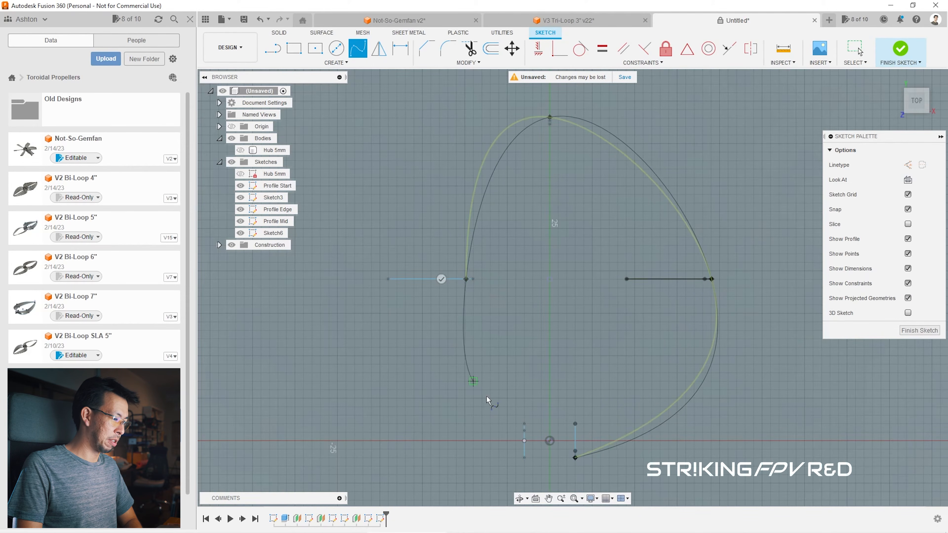
double_click(524, 431)
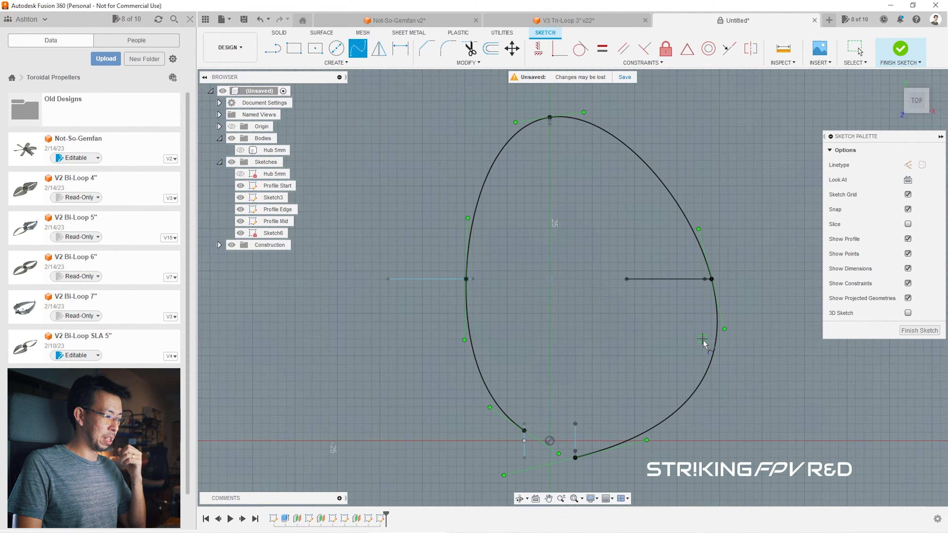
key(Escape)
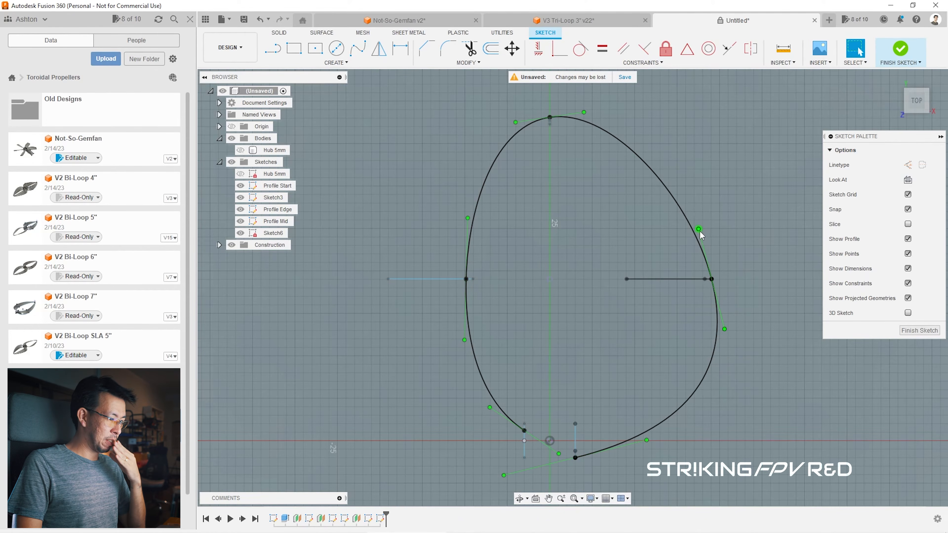
Step: Shape the spline's outer loop: straighten and lengthen the tangent handle vertically at the right mid profile, and shorten the tip's handle near horizontal
drag(700, 231, 712, 228)
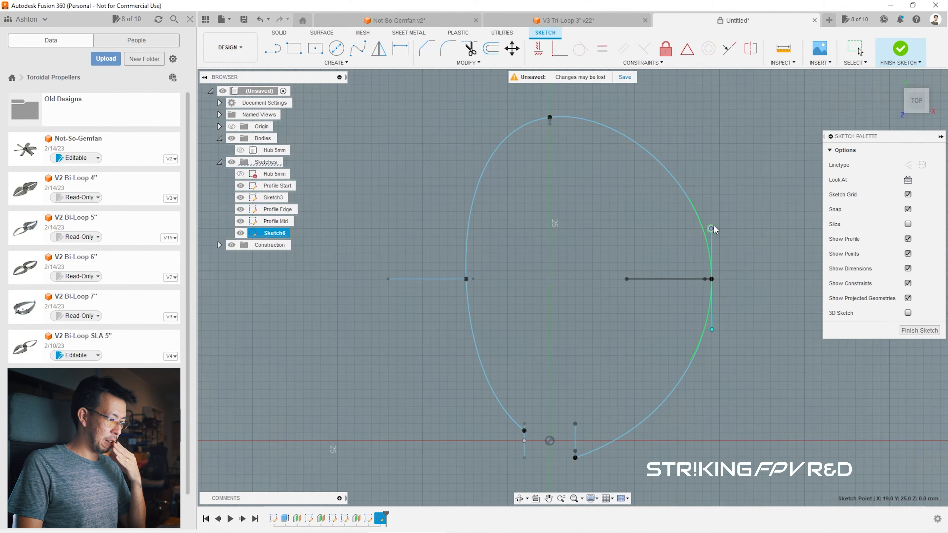
click(575, 120)
drag(590, 114, 567, 118)
drag(711, 229, 711, 196)
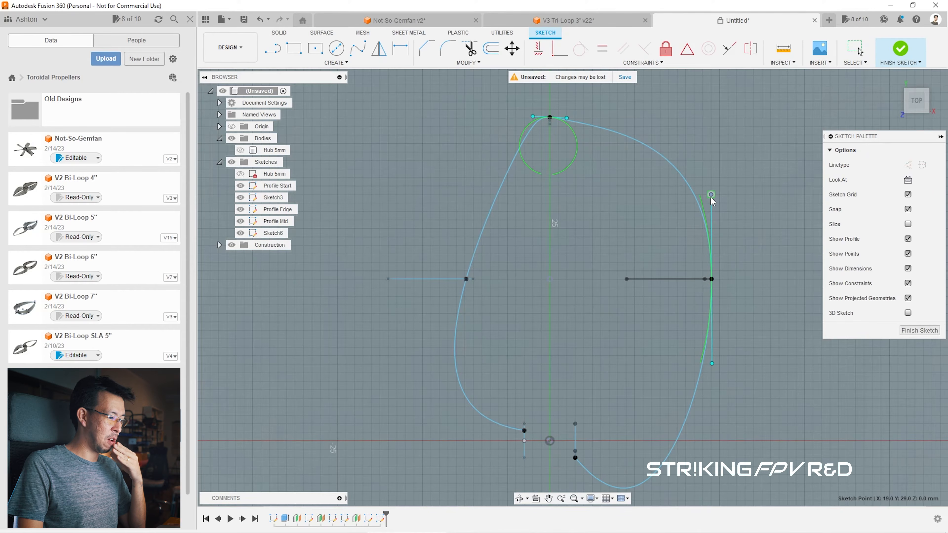
Step: Align the spline's tangent handles horizontally at the start profile and vertically at the left mid profile
click(582, 466)
scroll(612, 467, down, 1)
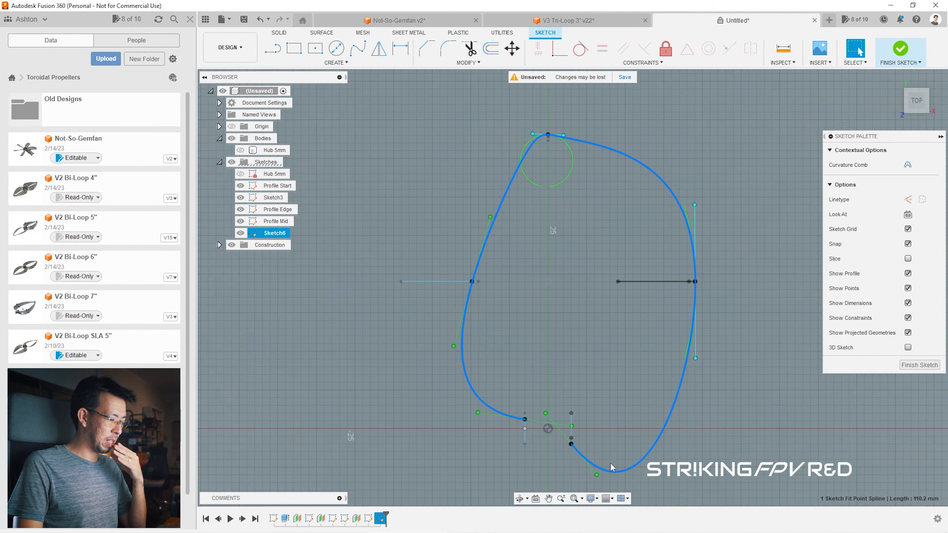
drag(597, 476, 610, 444)
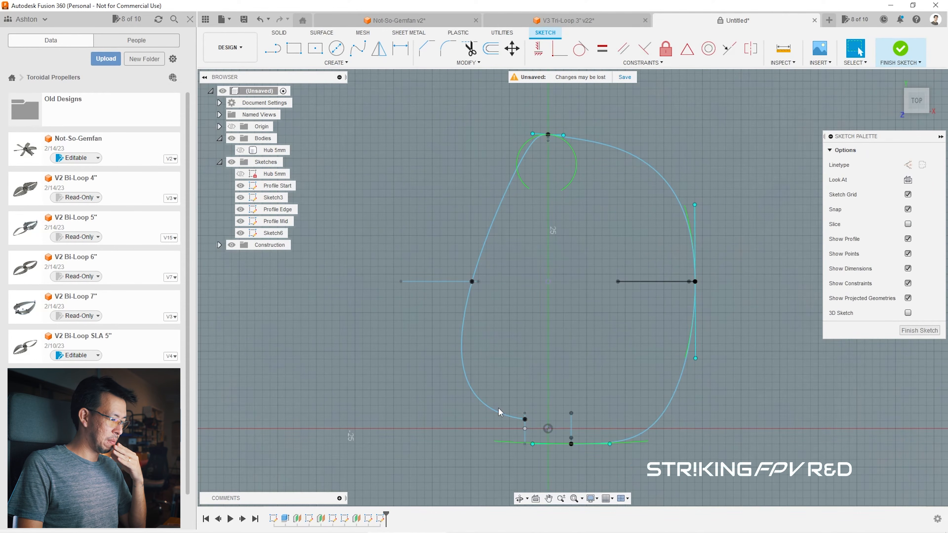
click(466, 303)
drag(490, 216, 471, 220)
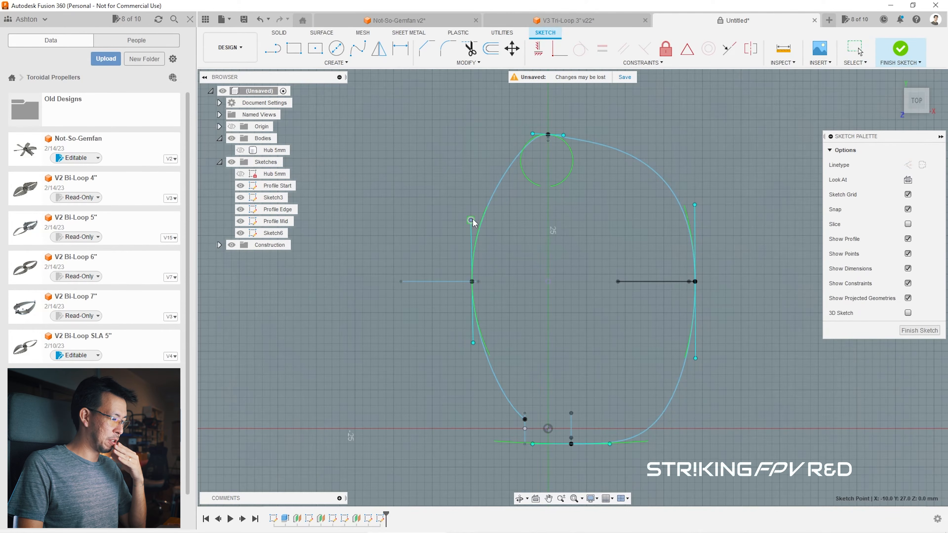
Step: Undo the spline path and its tangent handle adjustments, leaving only the blade profiles
click(522, 416)
drag(541, 437, 541, 421)
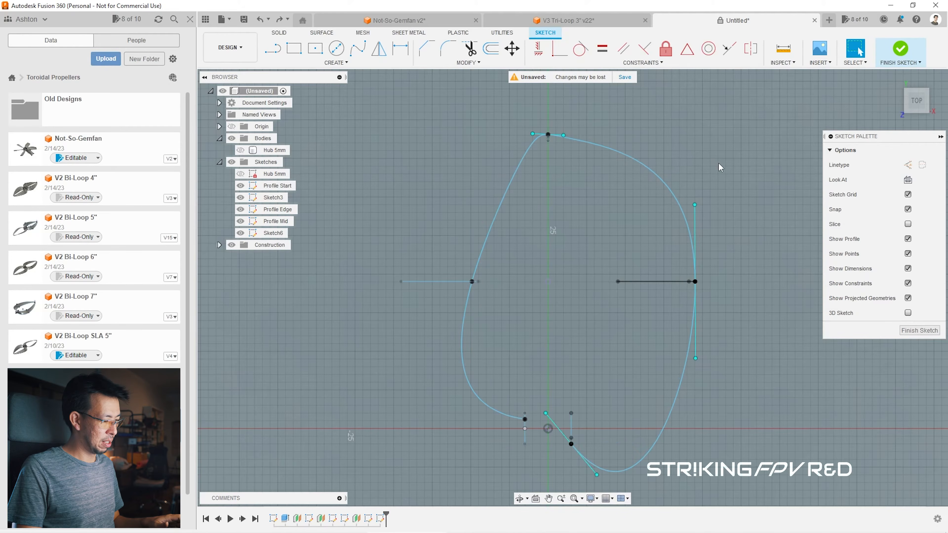
key(ctrl+z)
key(ctrl+z)
key(ctrl+z)
key(ctrl+z)
key(ctrl+z)
key(ctrl+z)
key(ctrl+z)
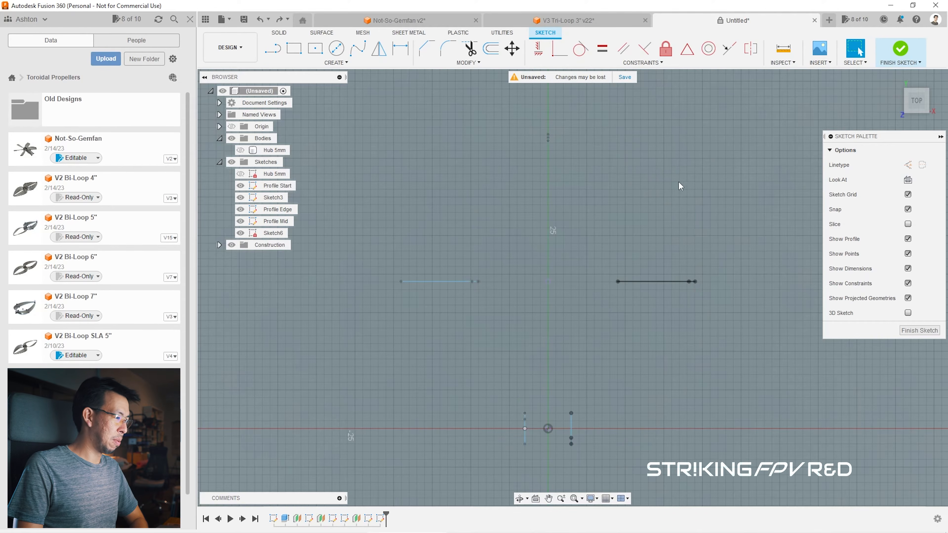
Step: Sketch a 38.1 mm two-point circle from the edge profile's outermost point to the origin
click(351, 63)
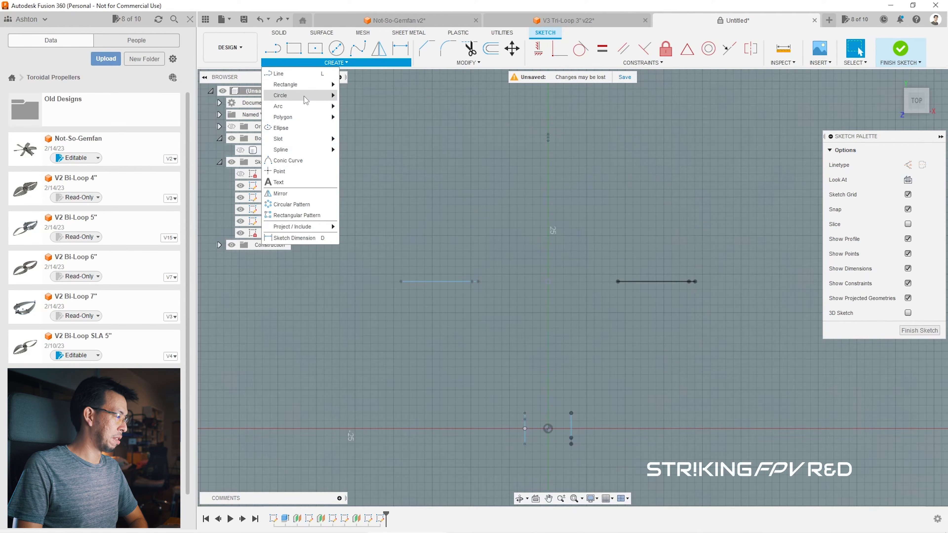
mouse_move(306, 98)
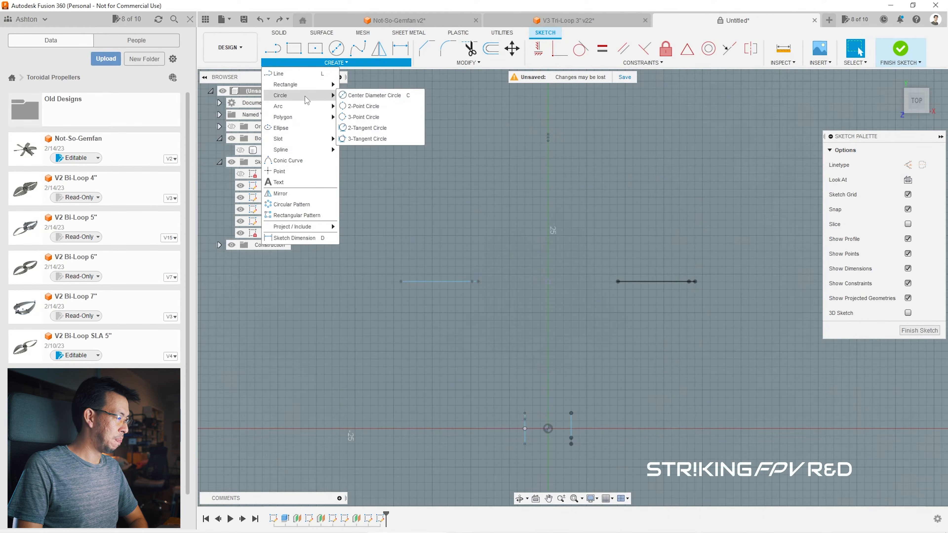
click(364, 107)
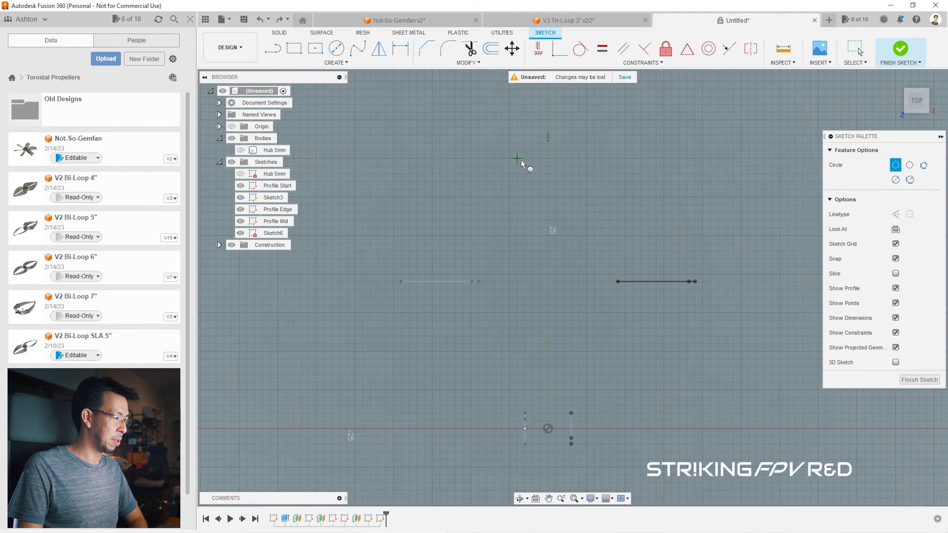
click(547, 135)
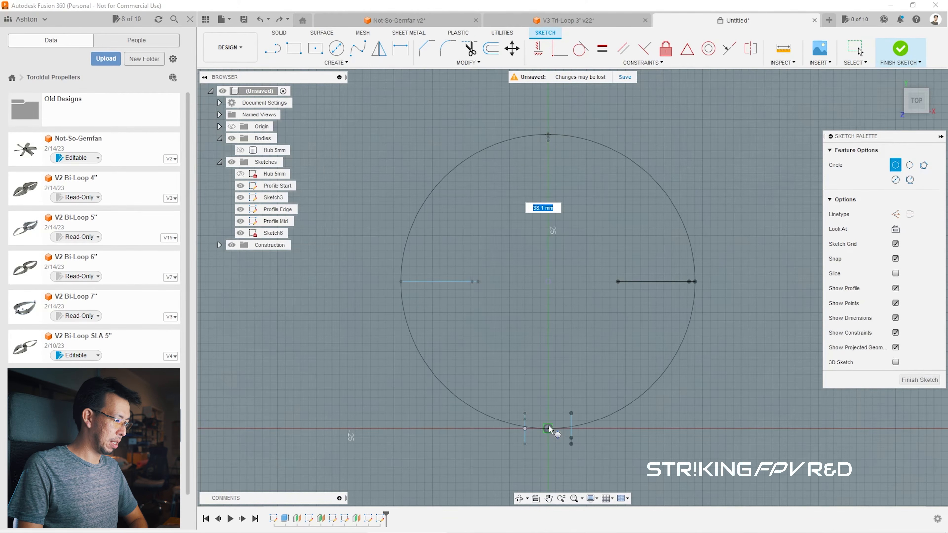
click(548, 428)
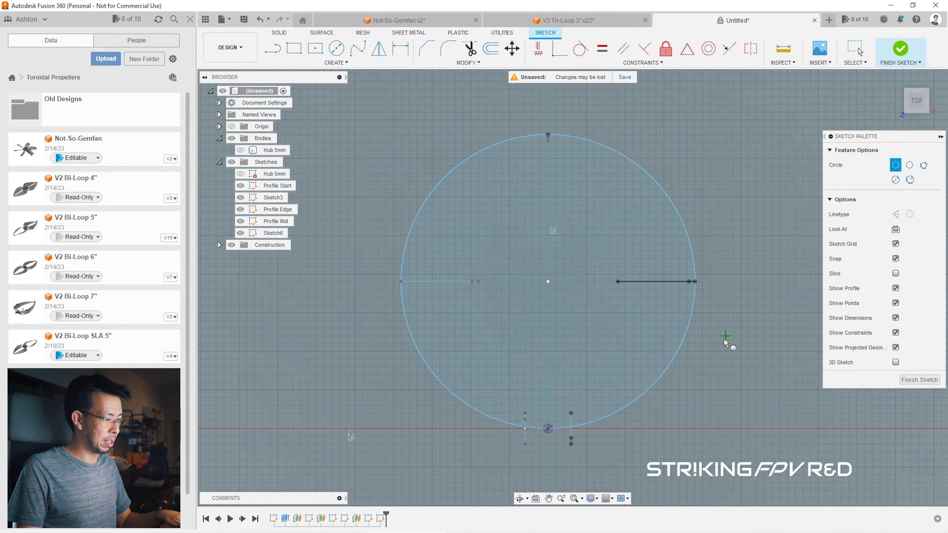
key(Escape)
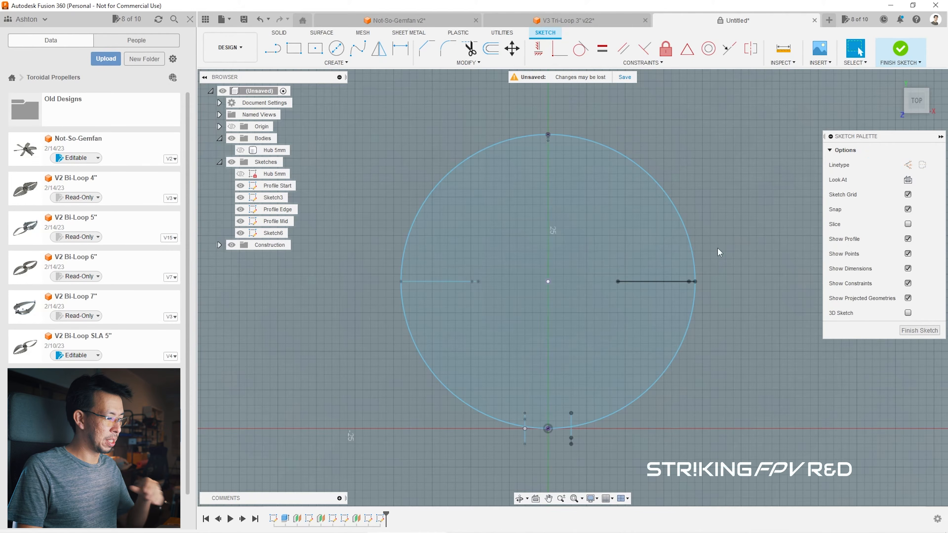
Step: Convert the two-point circle to construction geometry
click(657, 182)
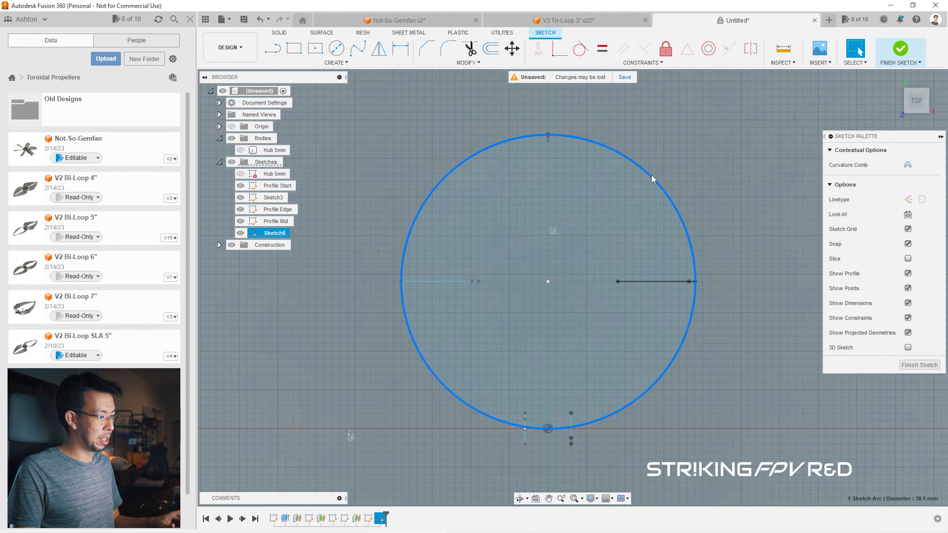
key(x)
click(745, 158)
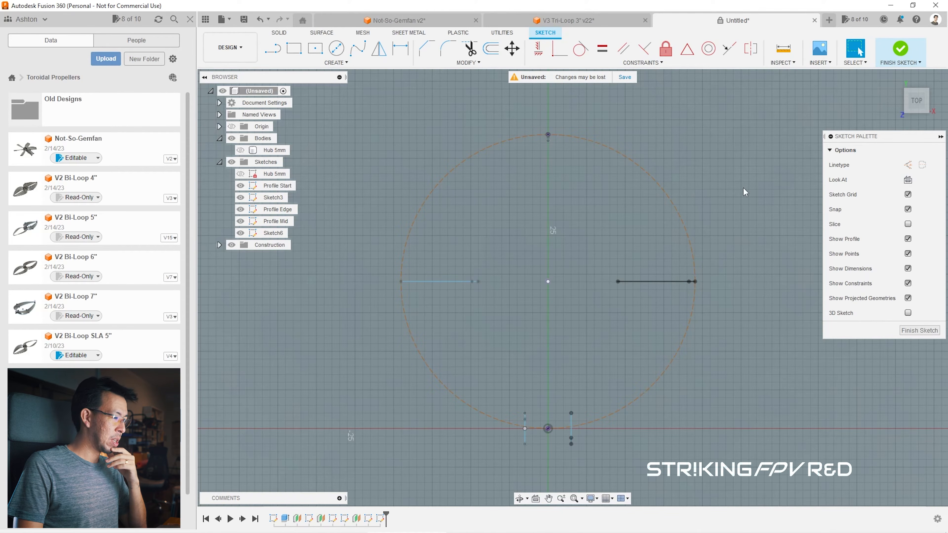
Step: Sketch an open fit point spline through the trailing-edge points of the start, right mid and edge profiles
click(361, 52)
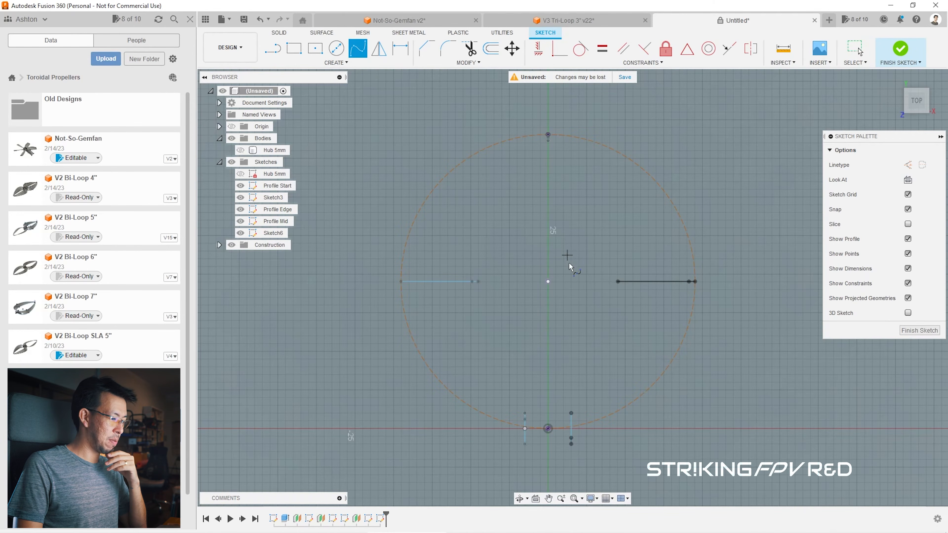
scroll(558, 430, up, 6)
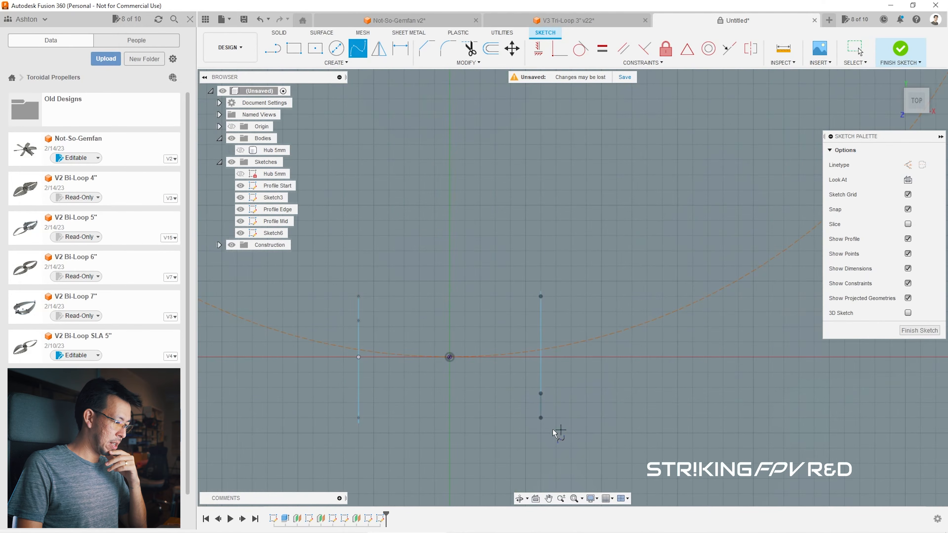
click(894, 78)
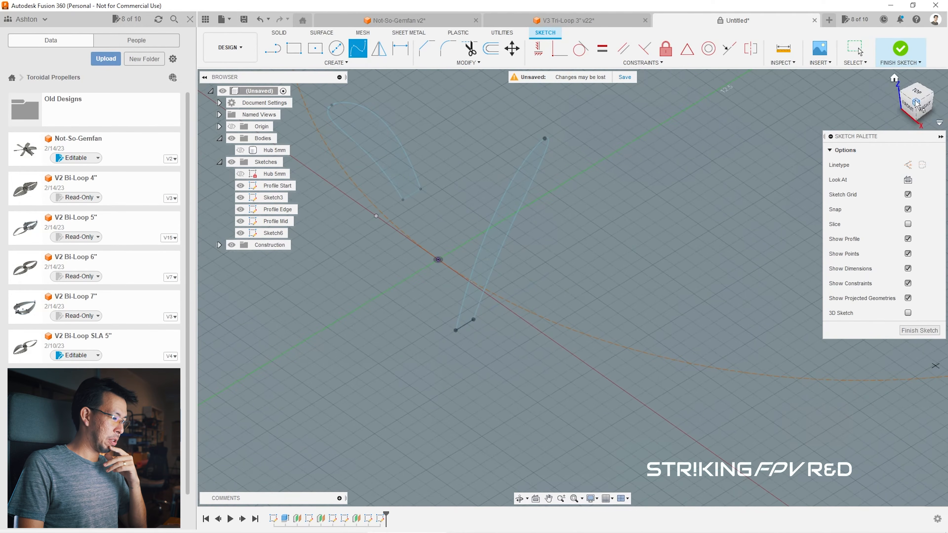
click(909, 105)
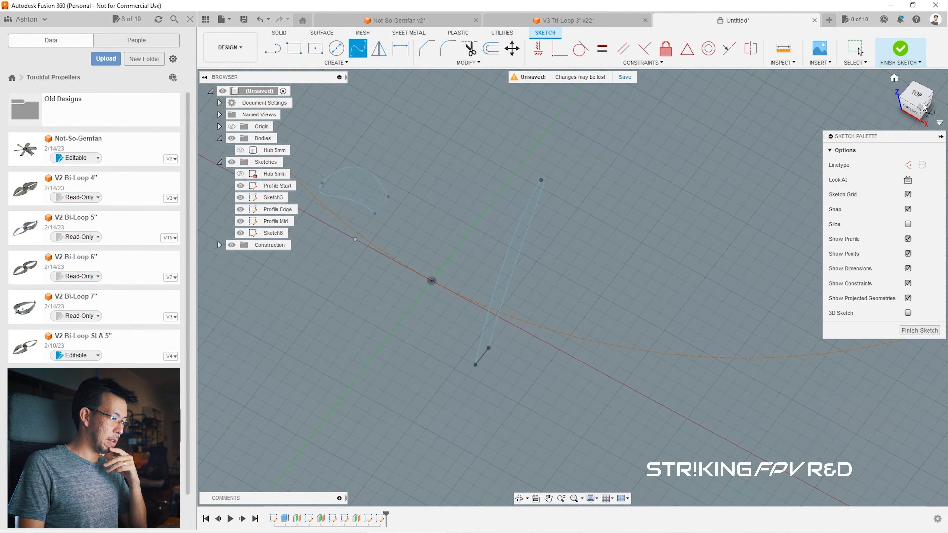
click(541, 418)
scroll(482, 463, down, 5)
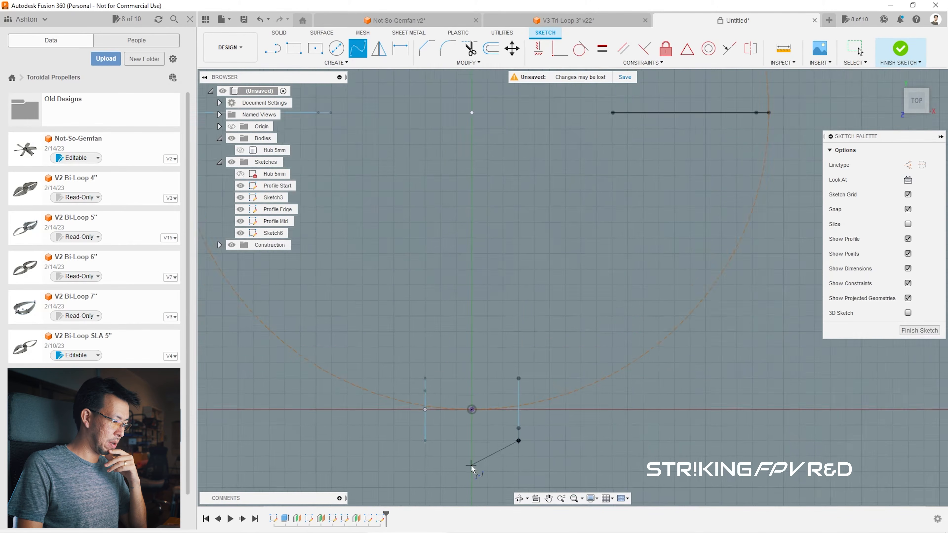
scroll(676, 247, up, 7)
click(560, 278)
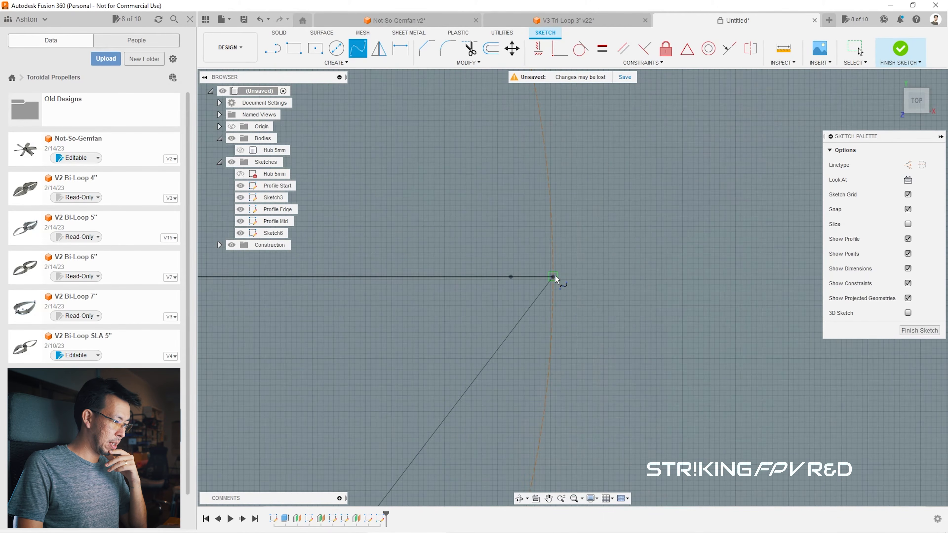
scroll(793, 451, down, 5)
scroll(577, 222, up, 8)
scroll(577, 223, up, 2)
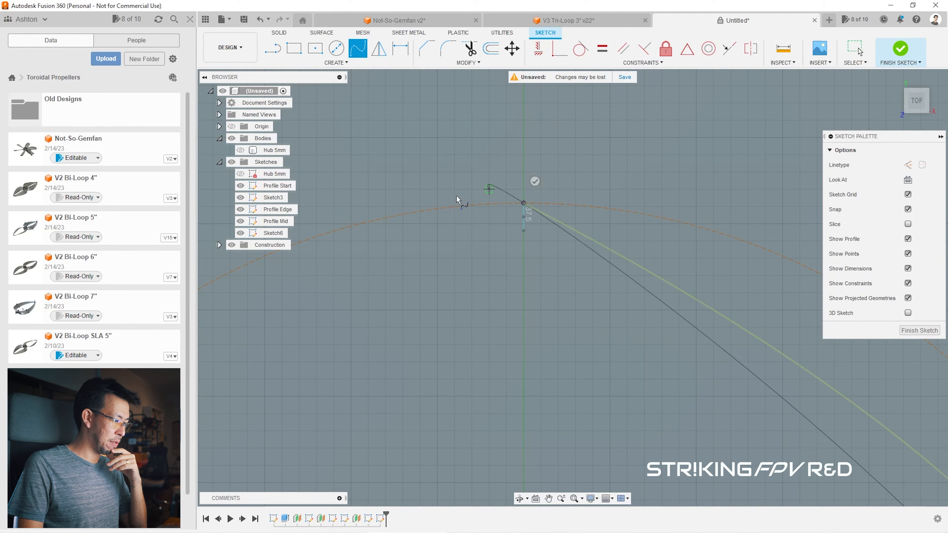
click(524, 204)
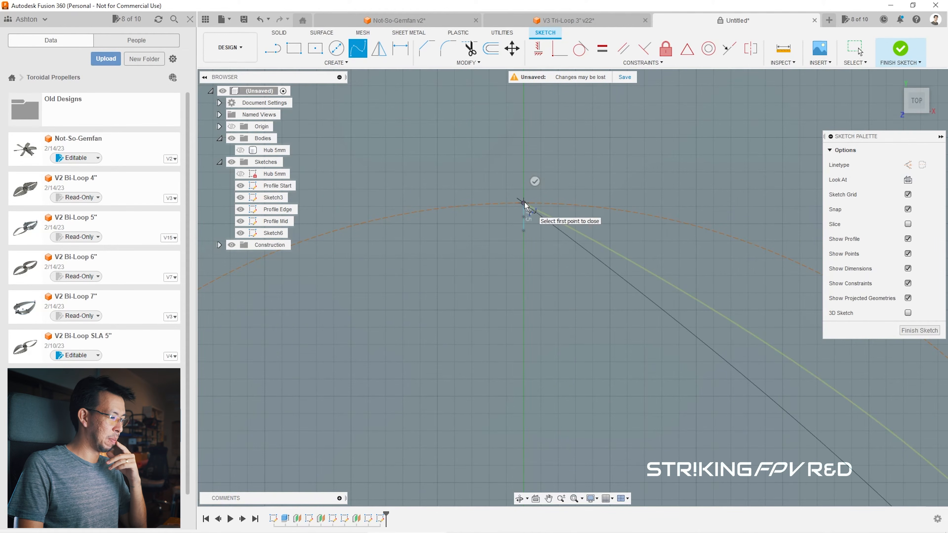
click(524, 204)
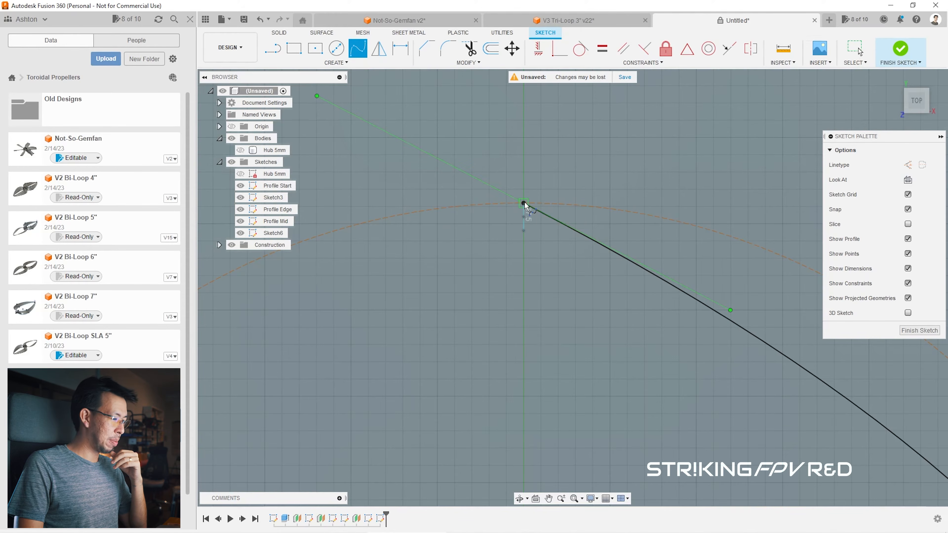
key(Escape)
Step: Try shaping the spline's tangent handle at the edge profile freehand against the construction circle, and undo those adjustments
scroll(520, 221, down, 3)
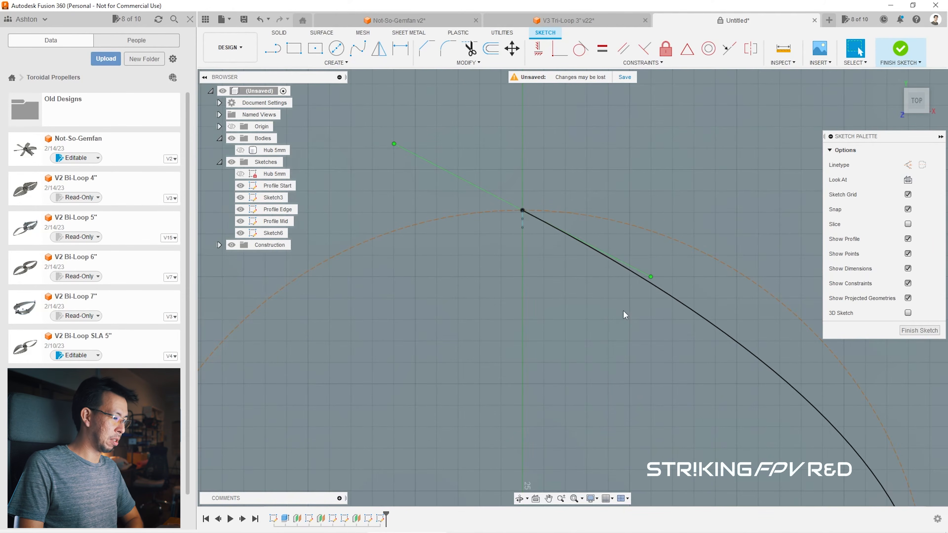
drag(652, 279, 636, 211)
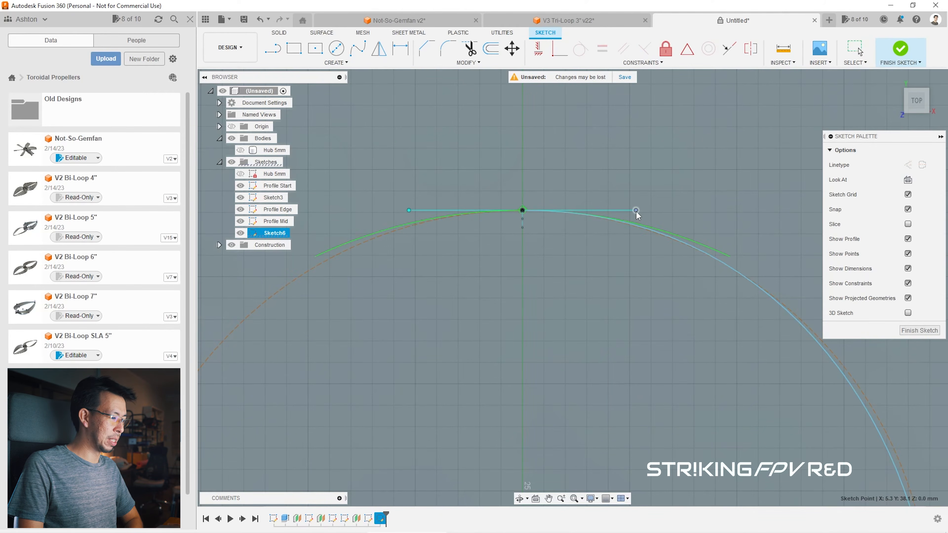
scroll(636, 211, down, 3)
scroll(498, 178, up, 2)
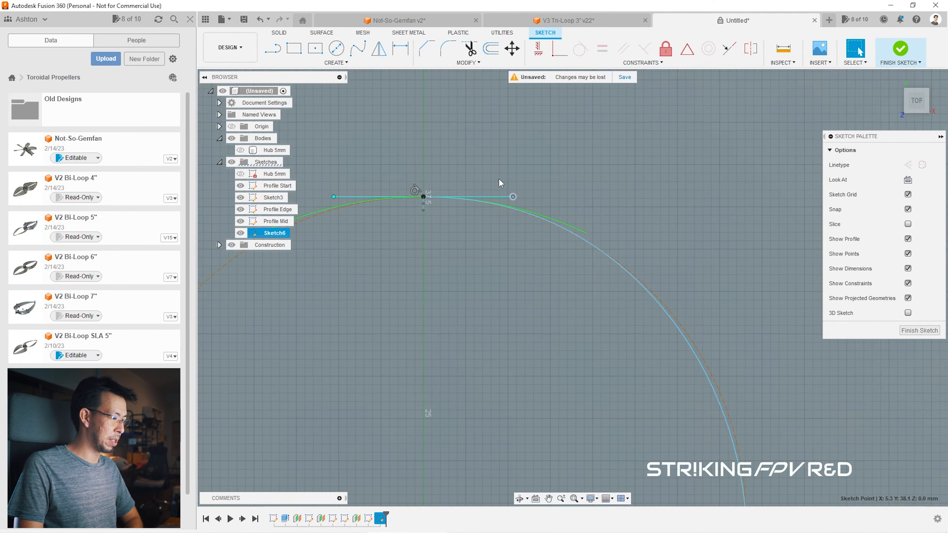
scroll(381, 173, up, 3)
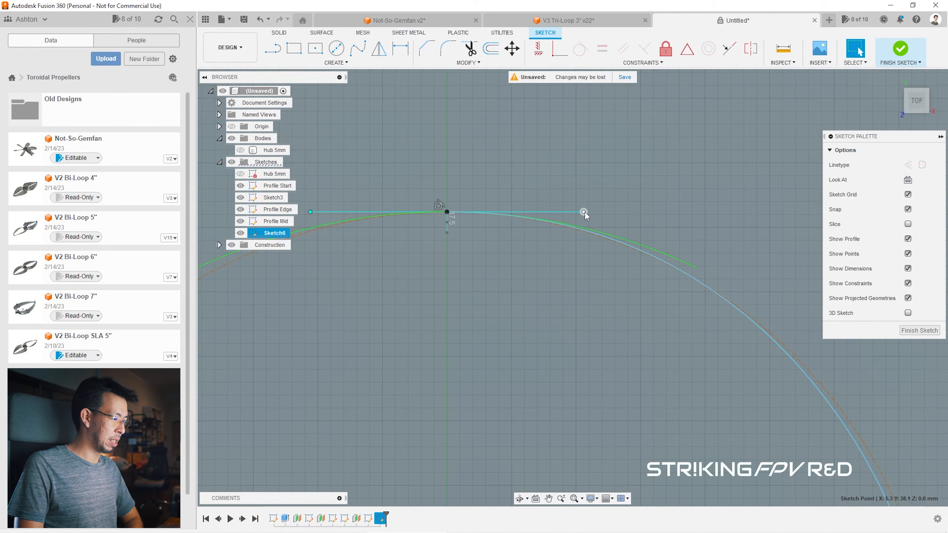
mouse_move(585, 212)
mouse_down()
mouse_move(576, 190)
mouse_move(586, 276)
mouse_move(592, 236)
mouse_up()
scroll(532, 175, down, 5)
mouse_move(552, 172)
mouse_down()
mouse_move(537, 190)
mouse_move(553, 157)
mouse_up()
key(ctrl+z)
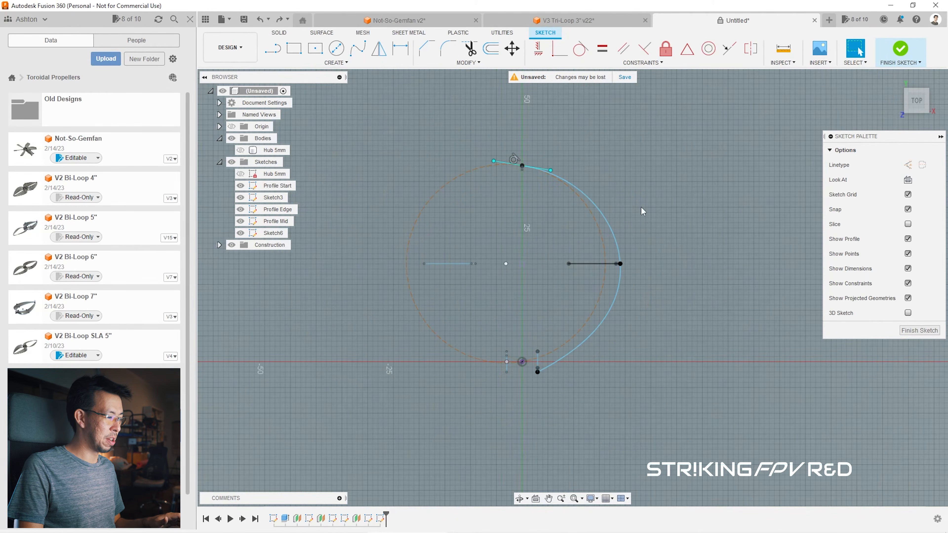
key(ctrl+z)
key(ctrl+z)
scroll(559, 144, up, 4)
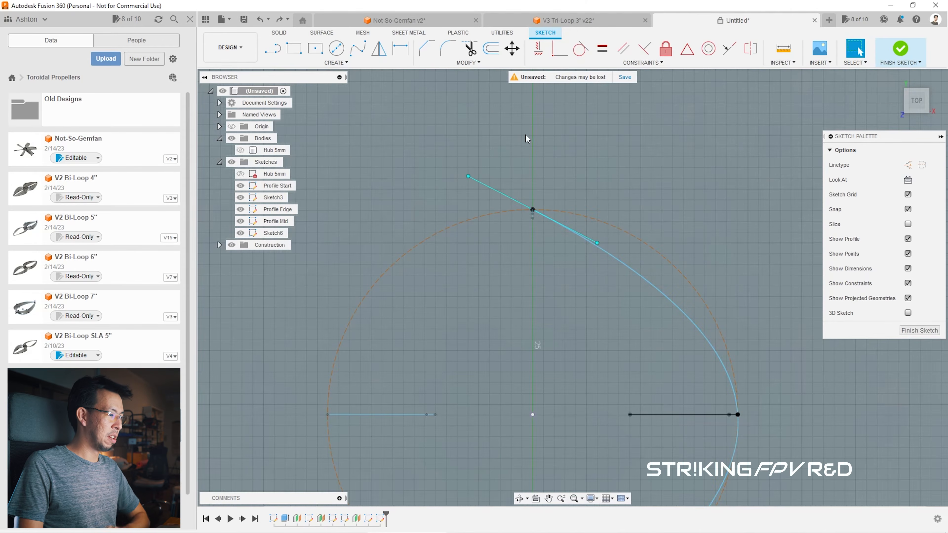
Step: Activate the spline's tangent handle at the edge profile and constrain it to horizontal
drag(599, 245, 599, 229)
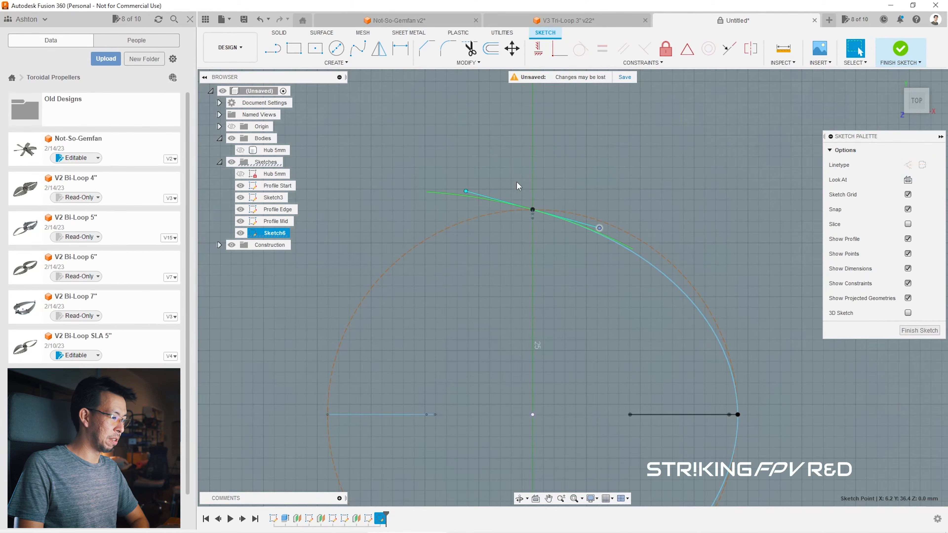
click(484, 198)
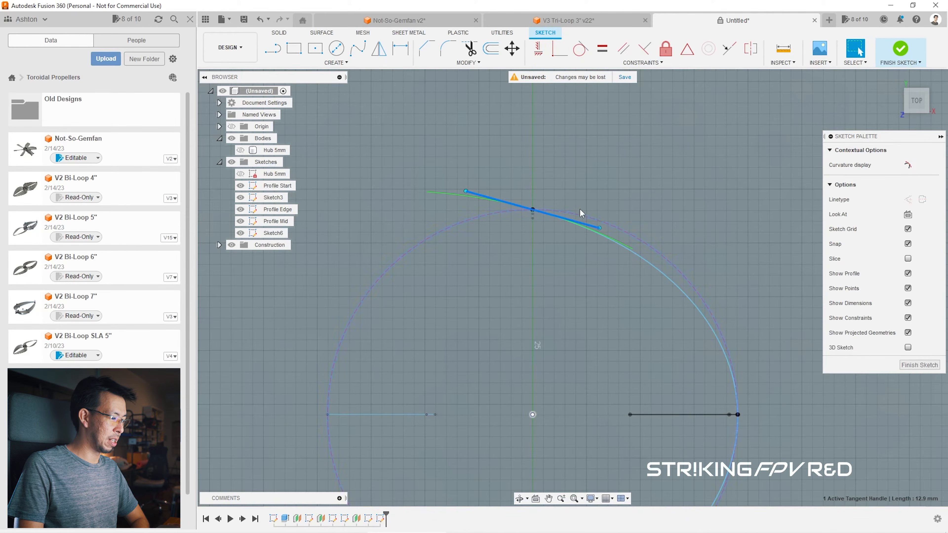
click(538, 54)
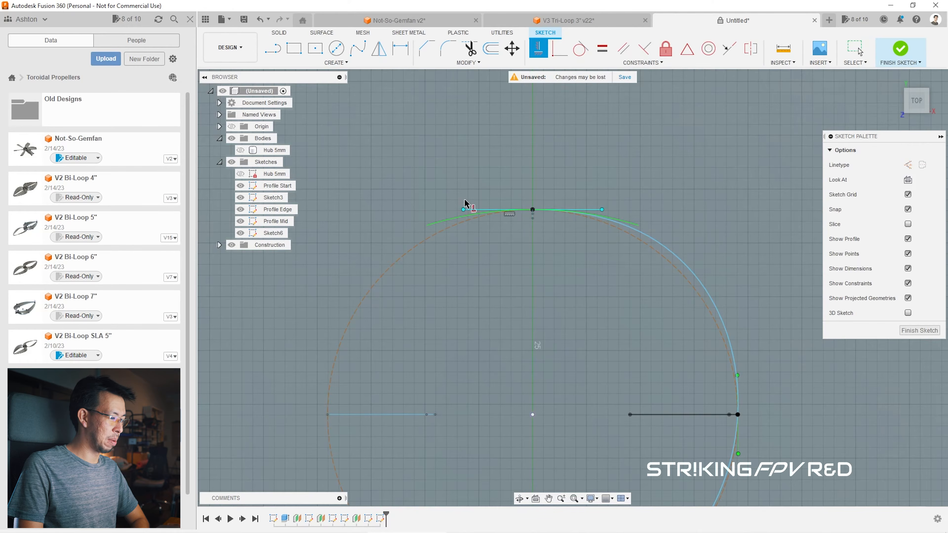
Step: Constrain the spline's tangent handles to vertical at the right mid profile and horizontal at the start profile
scroll(522, 172, down, 3)
scroll(698, 340, up, 3)
scroll(660, 349, up, 3)
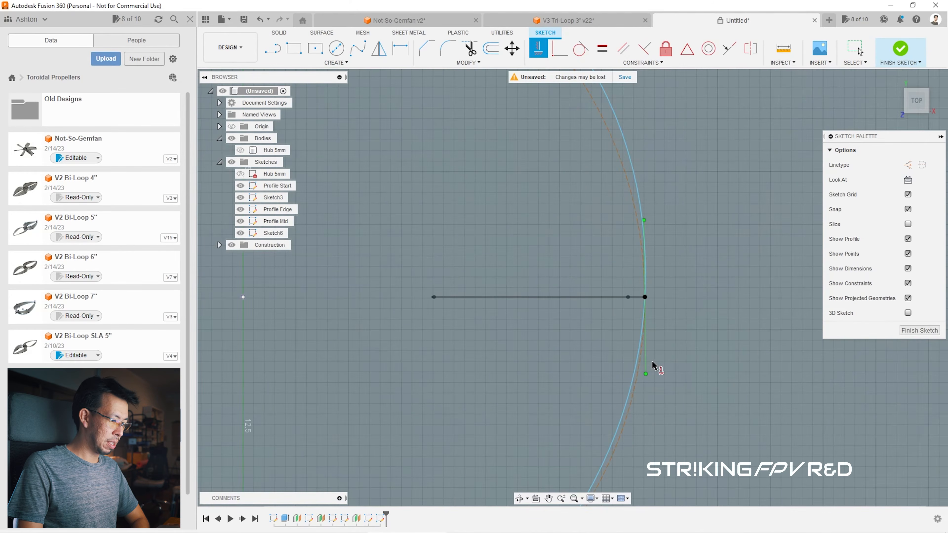
scroll(687, 247, down, 3)
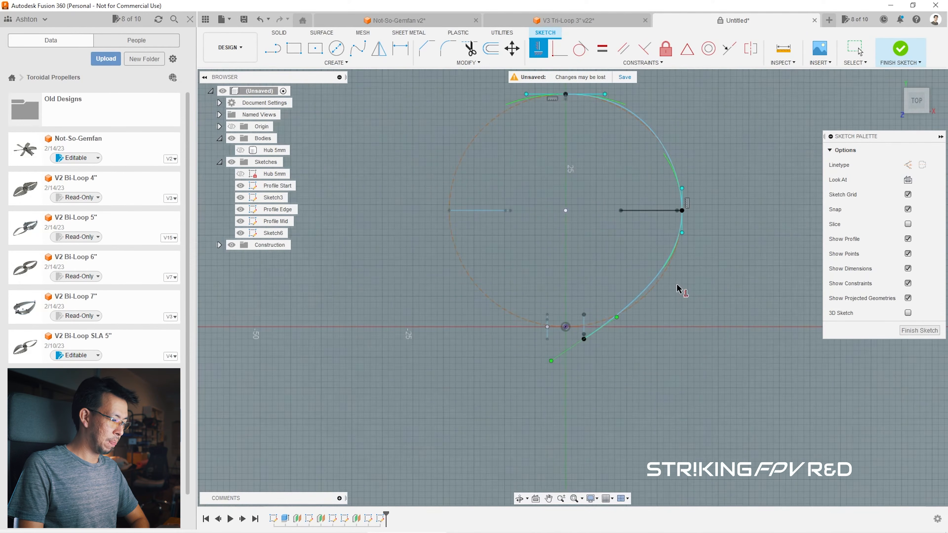
scroll(598, 314, up, 3)
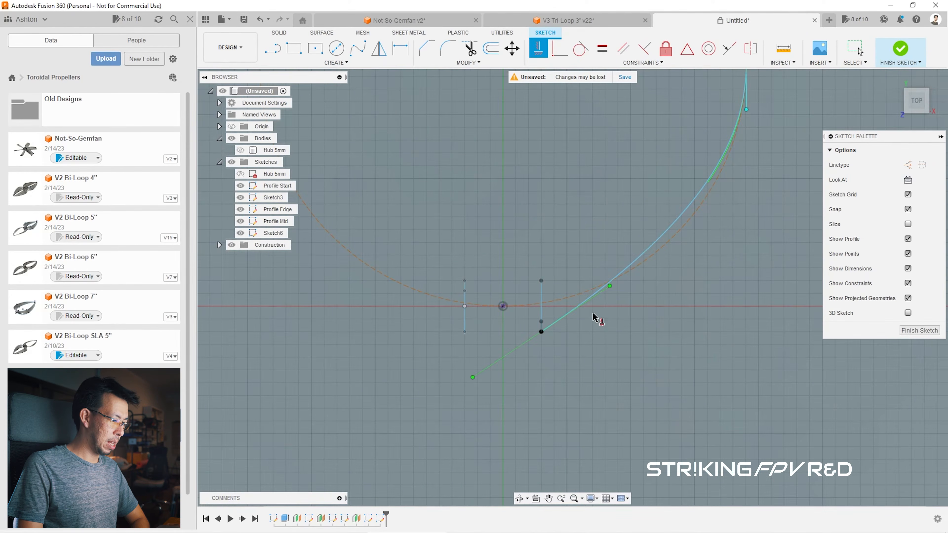
click(603, 294)
scroll(573, 386, down, 3)
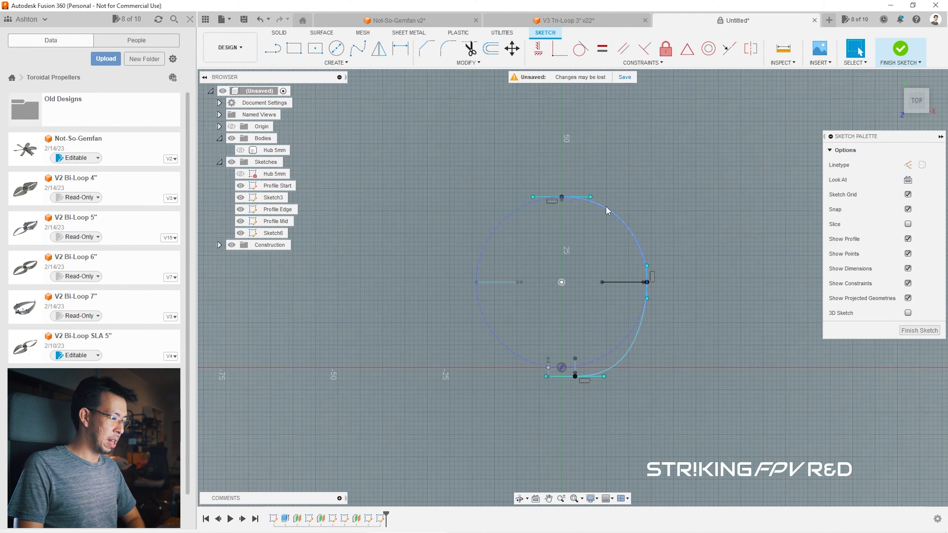
Step: Fine-tune the spline's tangent handle lengths at the edge and right mid profiles so the curve follows the construction circle
scroll(551, 182, up, 3)
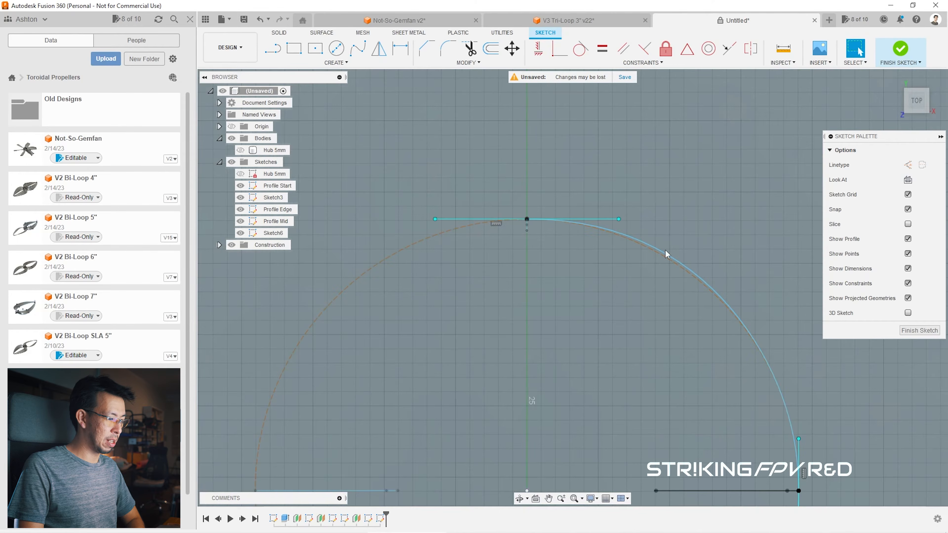
scroll(653, 225, down, 3)
scroll(642, 214, up, 4)
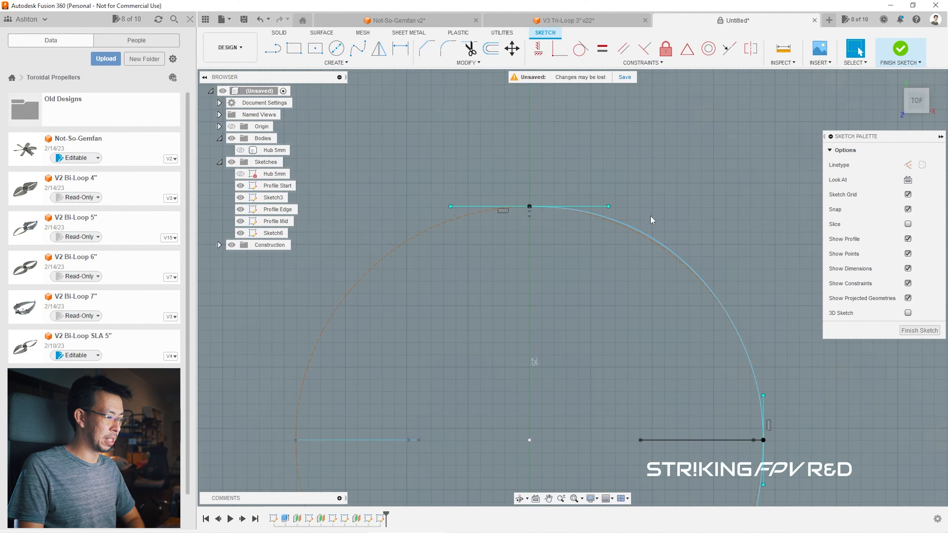
mouse_move(597, 203)
mouse_down()
mouse_move(589, 204)
mouse_move(599, 204)
mouse_up()
scroll(582, 179, down, 4)
scroll(719, 359, up, 4)
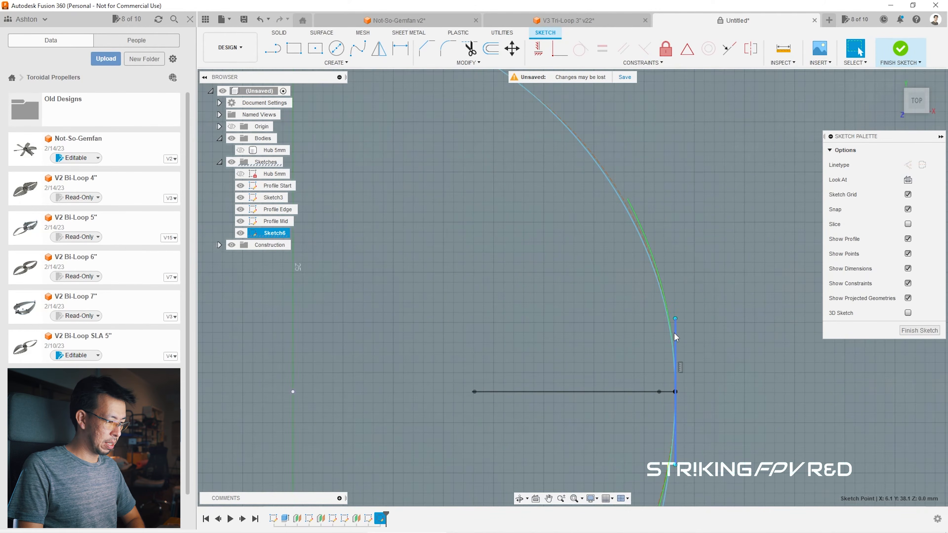
drag(675, 318, 680, 288)
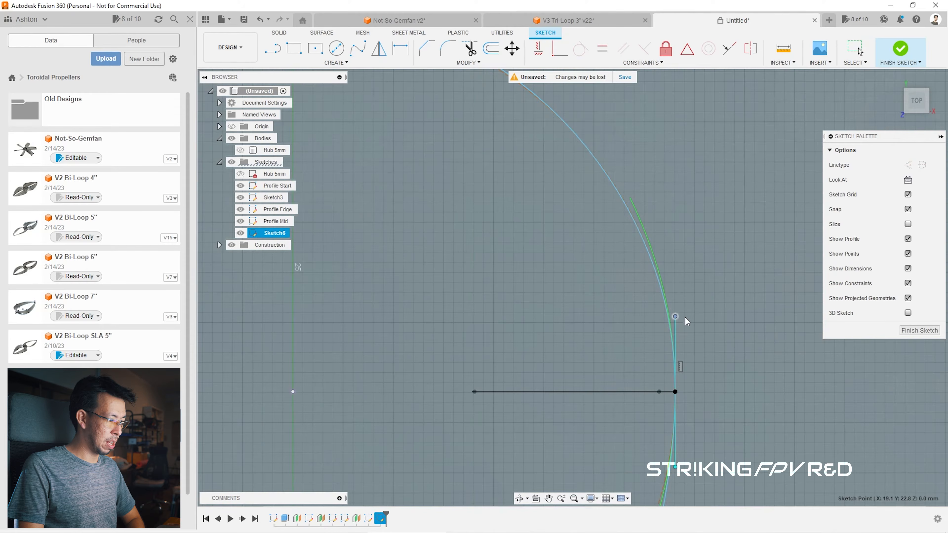
scroll(686, 154, down, 6)
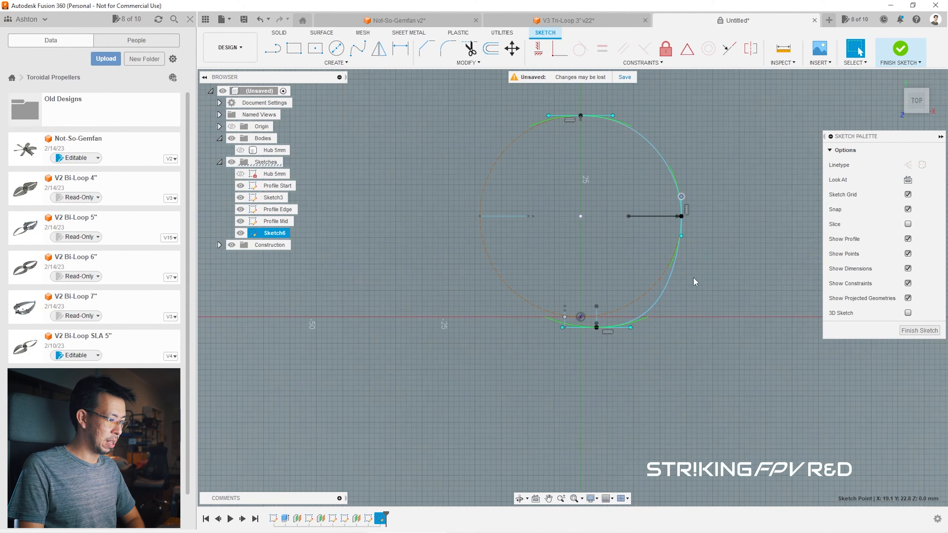
Step: Shorten the spline's horizontal tangent handle at the start profile to smooth the curve into the hub
scroll(655, 310, up, 3)
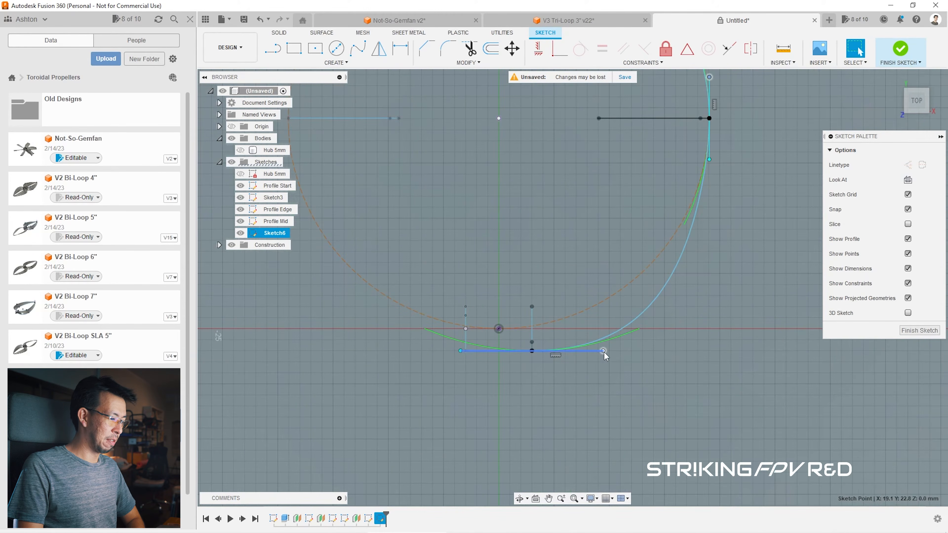
drag(604, 351, 586, 353)
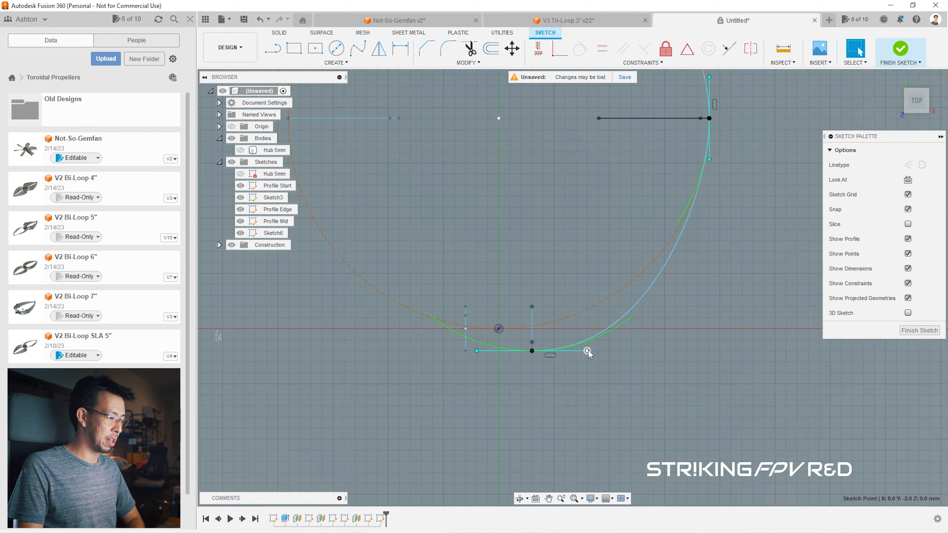
drag(588, 350, 586, 352)
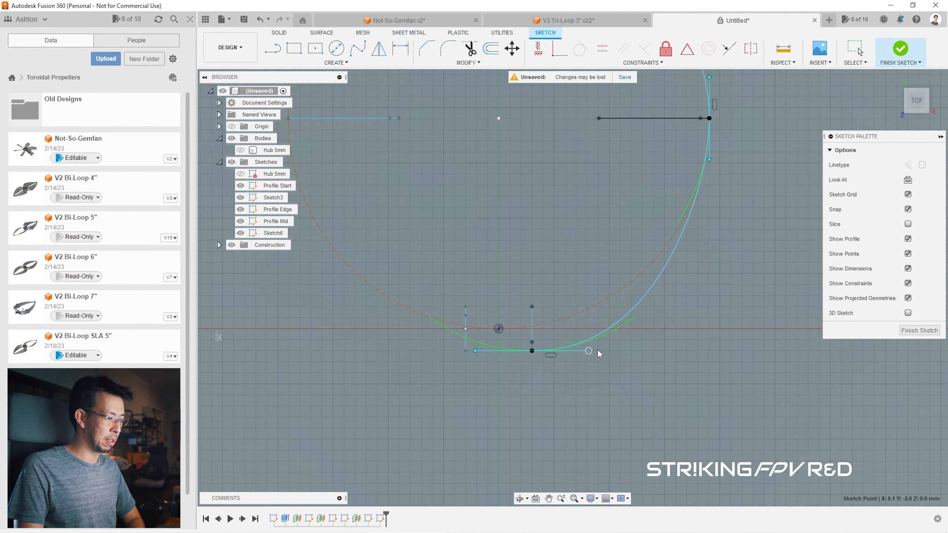
scroll(619, 448, down, 3)
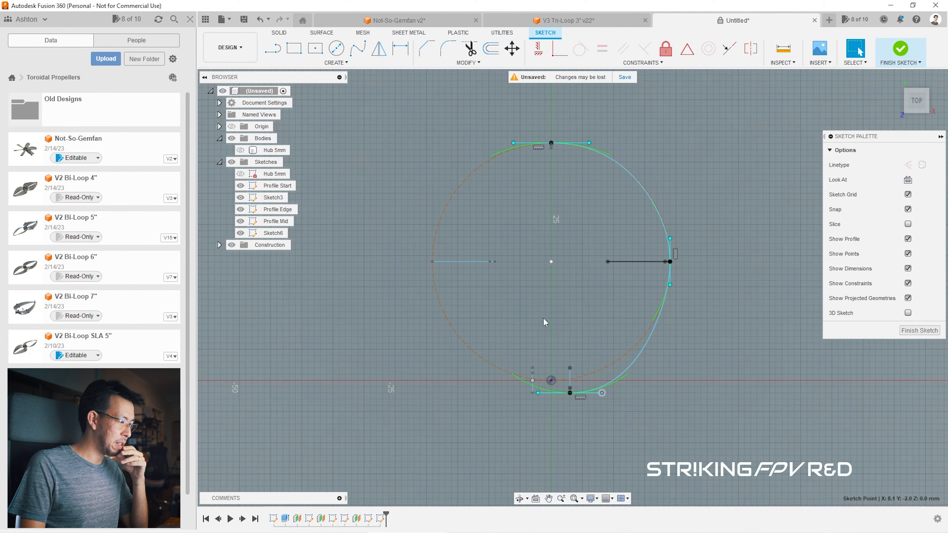
click(561, 208)
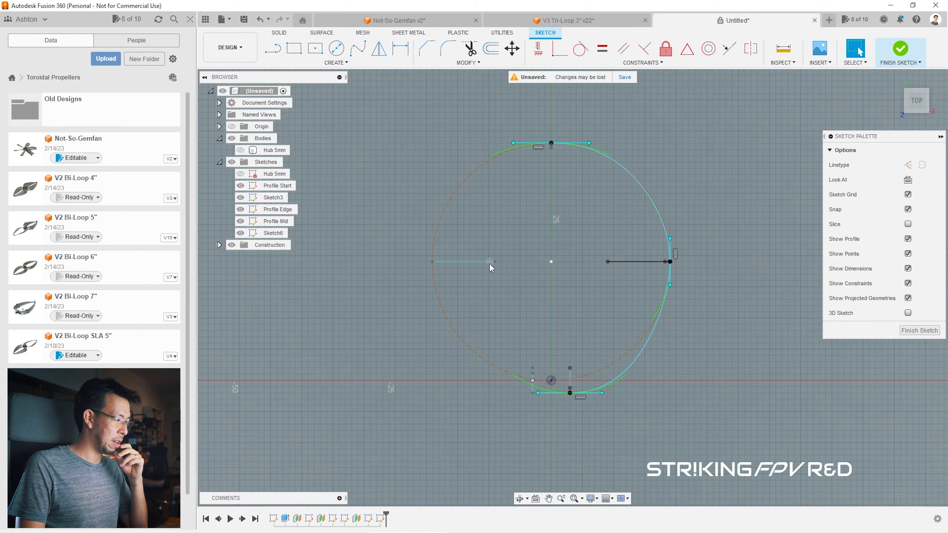
Step: Sketch an ellipse centred on the construction circle, reaching the spline point at the edge profile and passing through the left mid profile's inner point
click(336, 62)
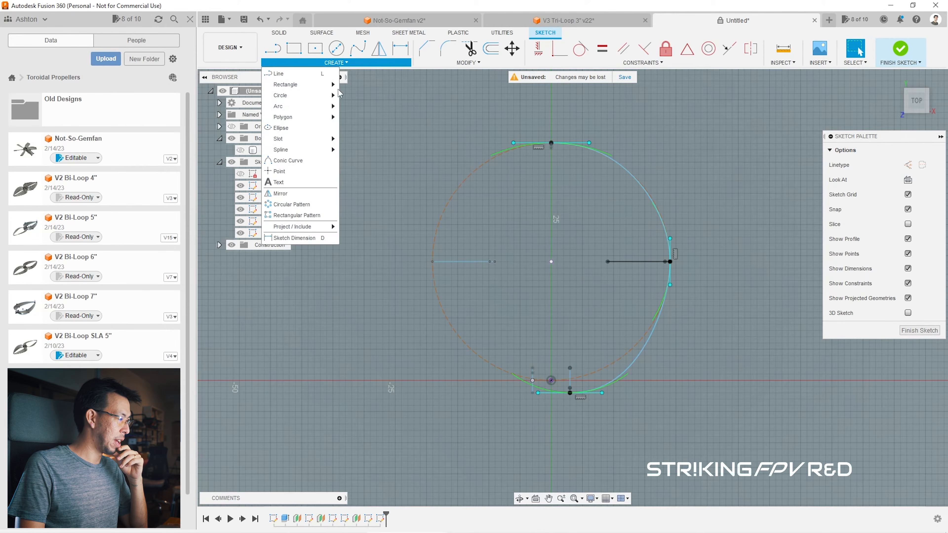
click(286, 129)
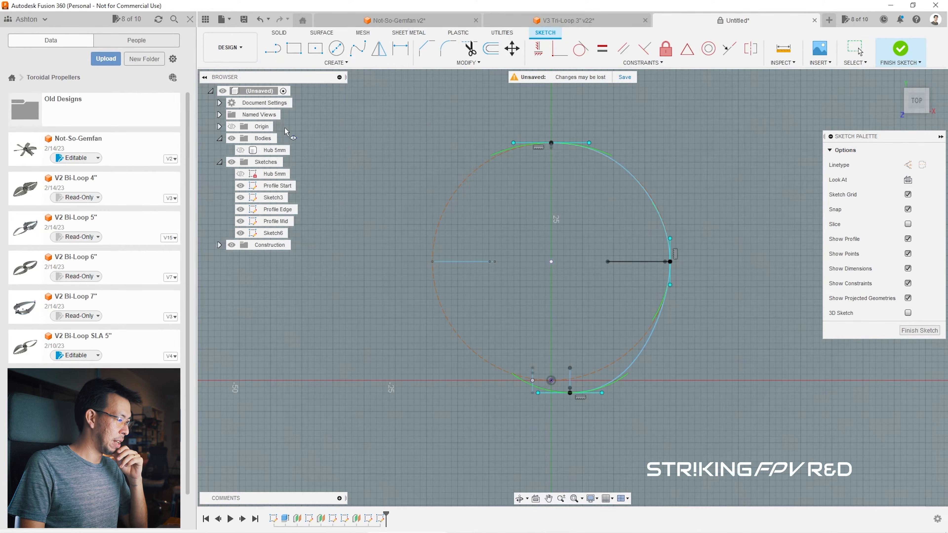
click(551, 262)
scroll(546, 170, up, 6)
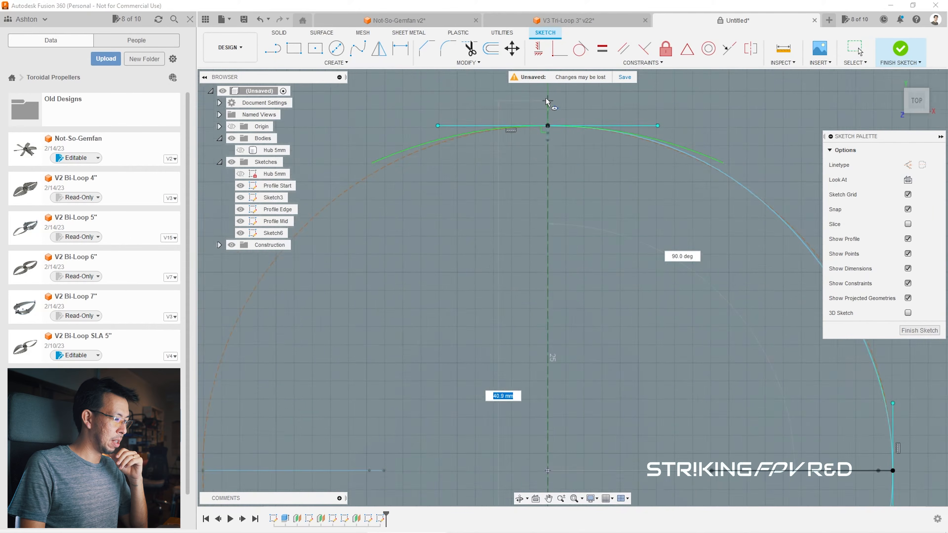
click(547, 136)
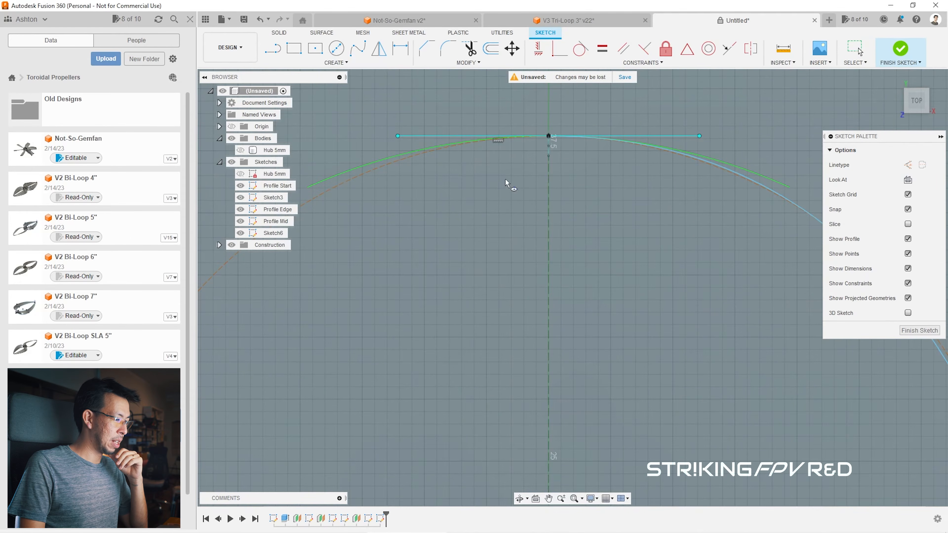
scroll(505, 183, down, 5)
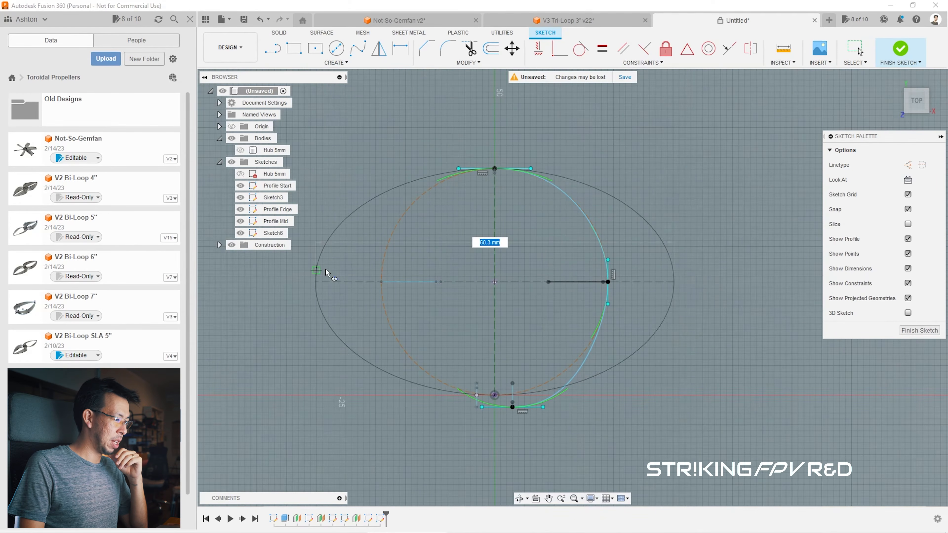
scroll(434, 274, up, 3)
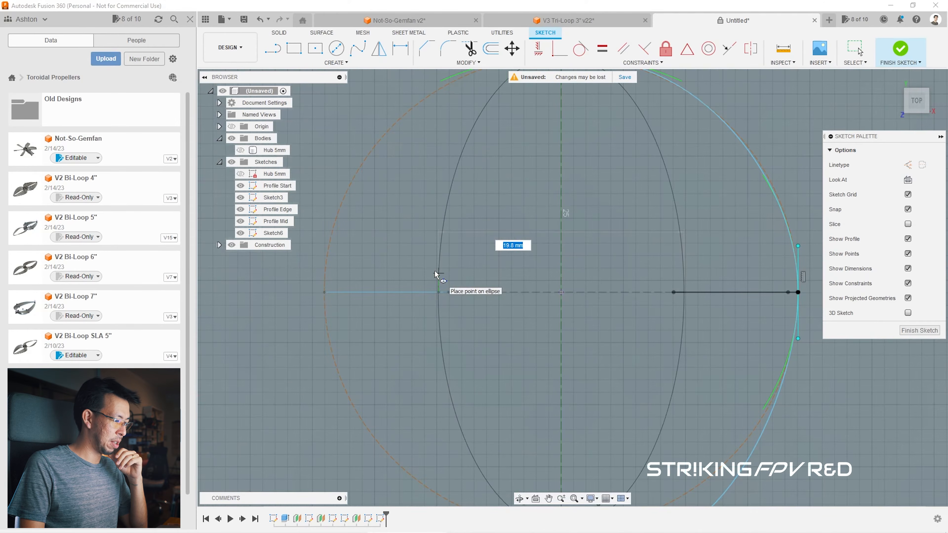
click(439, 295)
key(Escape)
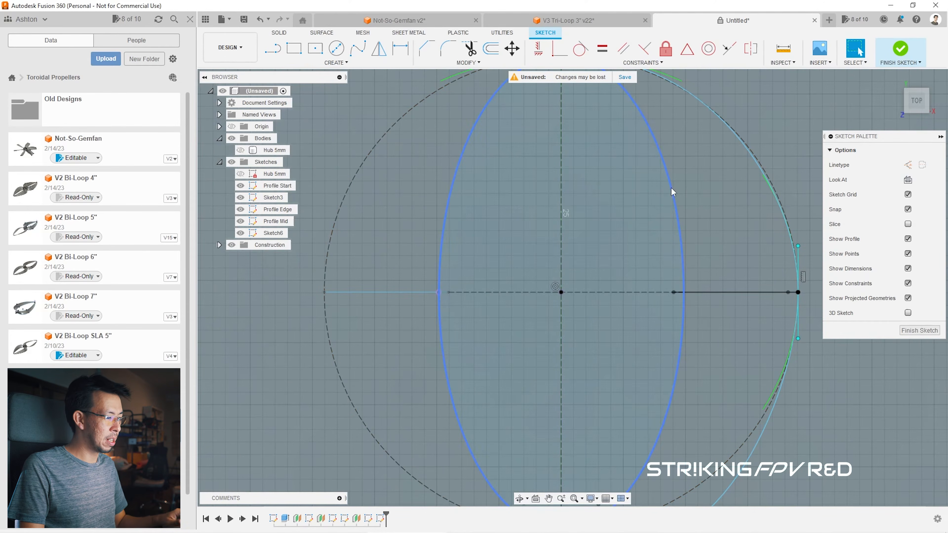
Step: Convert the ellipse to construction geometry
click(673, 196)
key(x)
scroll(597, 229, down, 2)
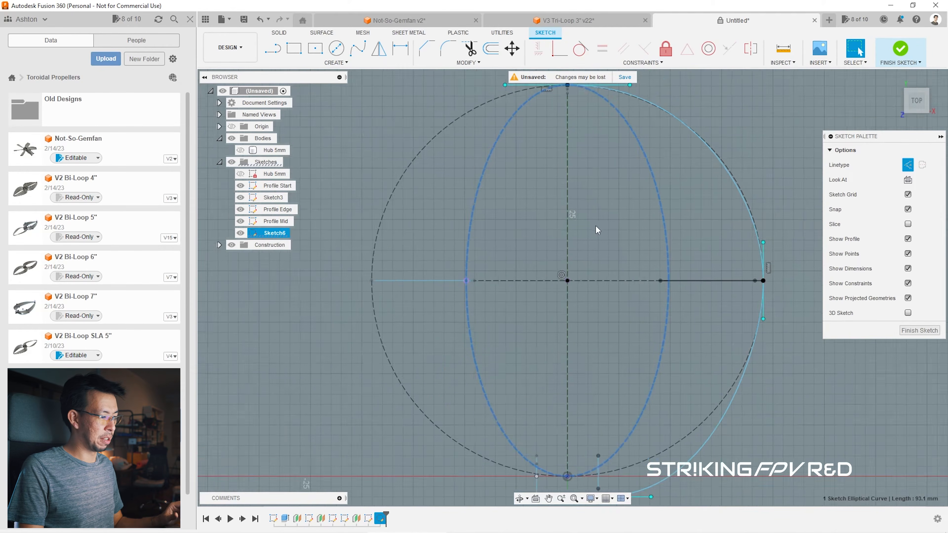
key(Escape)
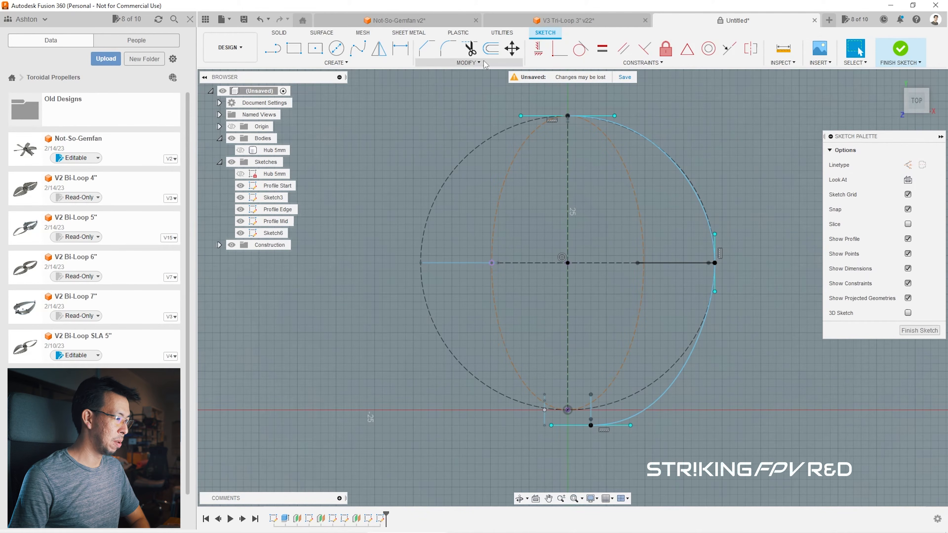
Step: Trim away the right half of the ellipse and the left half of the construction circle
key(t)
click(639, 201)
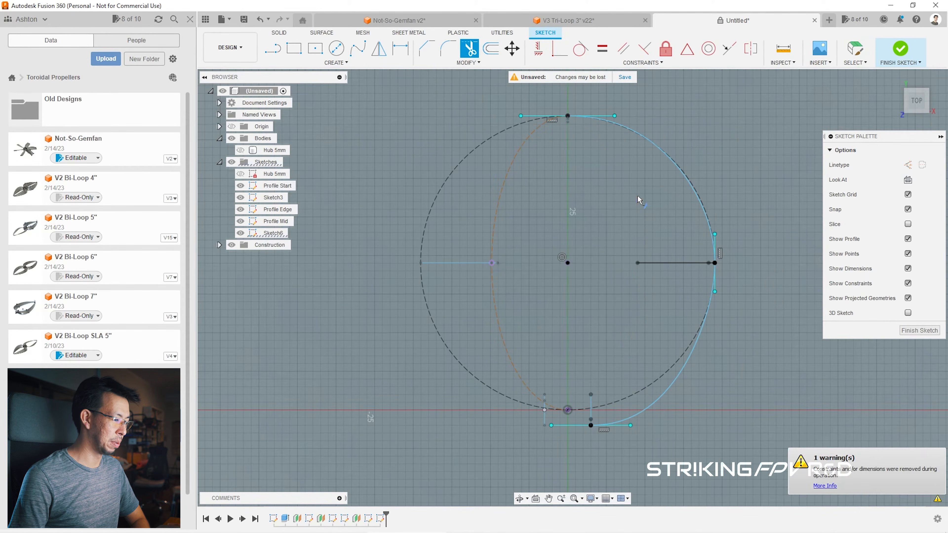
click(460, 170)
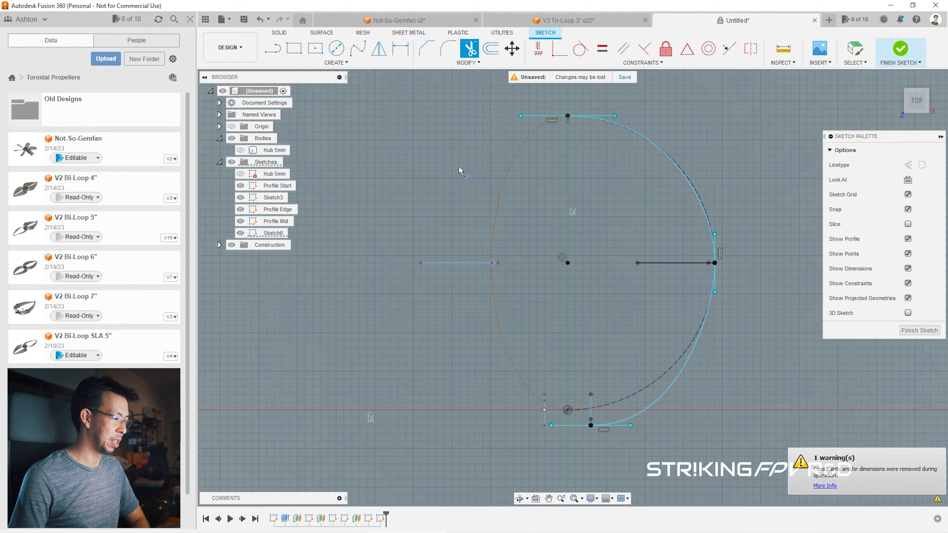
key(Escape)
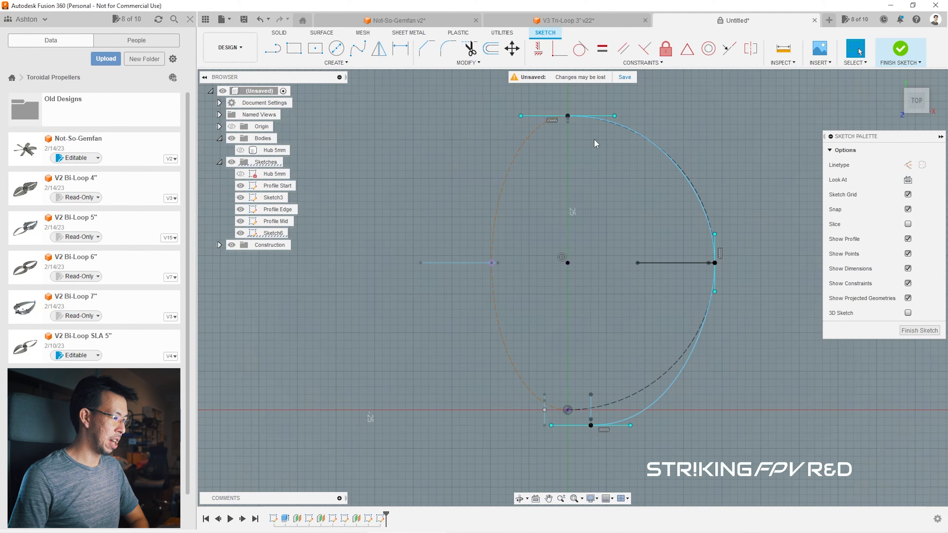
Step: Sketch an open fit point spline from the edge profile point through the left mid profile's inner point to the upper point of the left hub profile
click(357, 48)
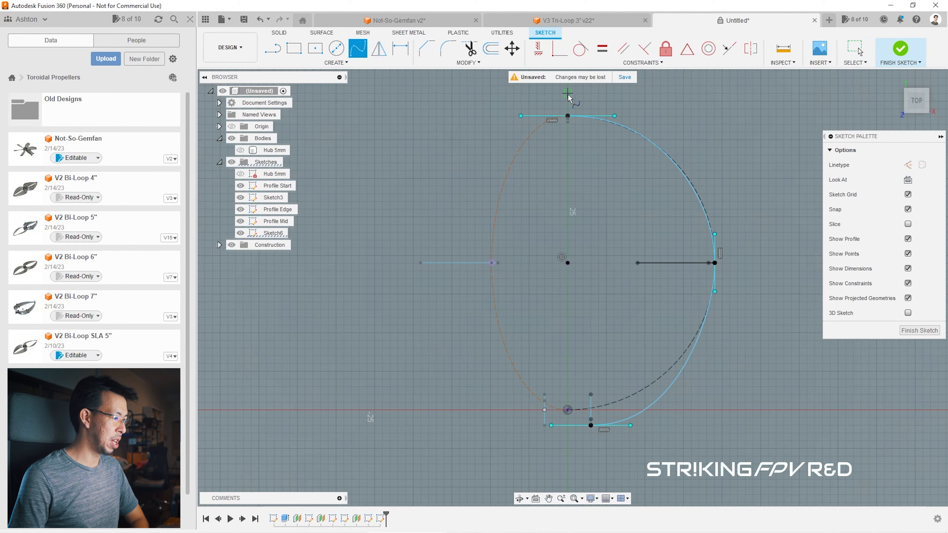
scroll(568, 94, down, 3)
scroll(568, 93, up, 7)
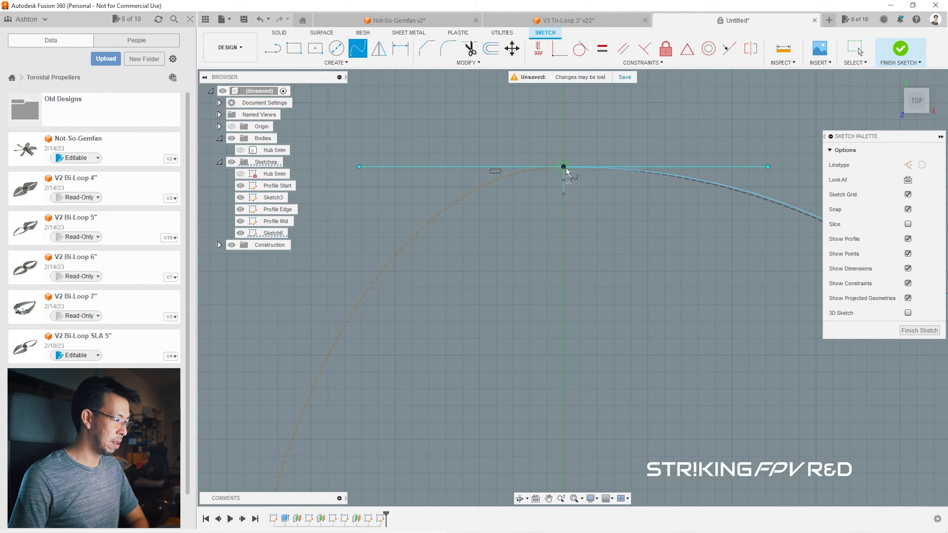
click(563, 167)
scroll(548, 112, down, 5)
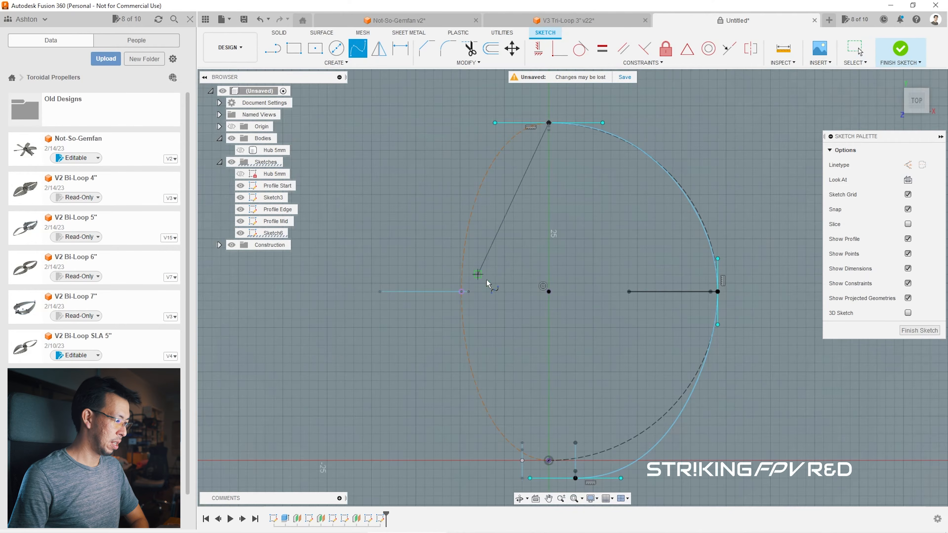
scroll(461, 292, up, 5)
scroll(461, 291, up, 3)
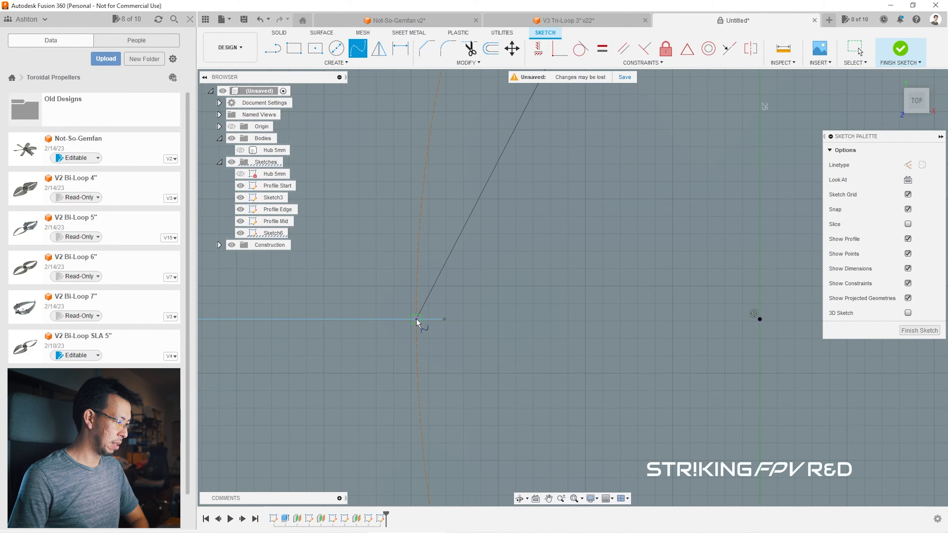
click(416, 319)
scroll(385, 186, down, 7)
scroll(414, 342, up, 4)
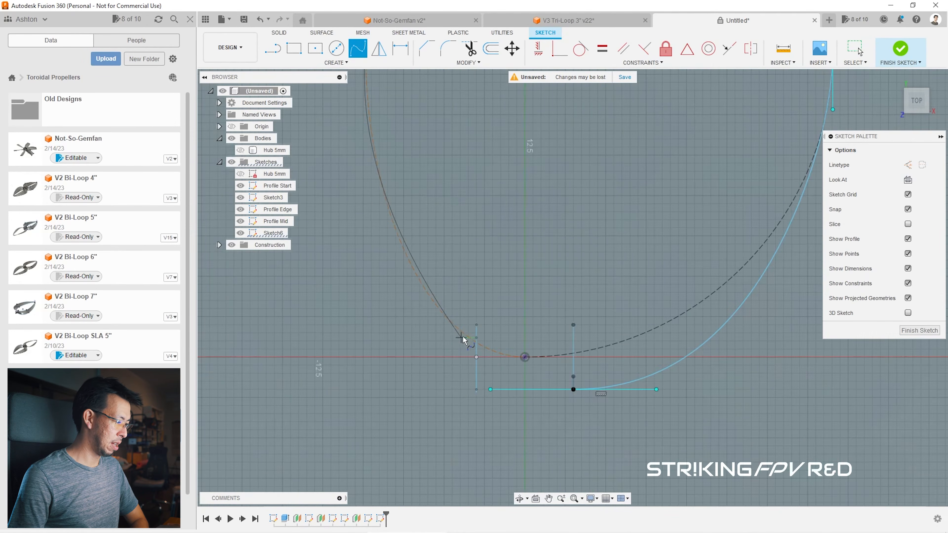
scroll(463, 338, up, 3)
click(491, 338)
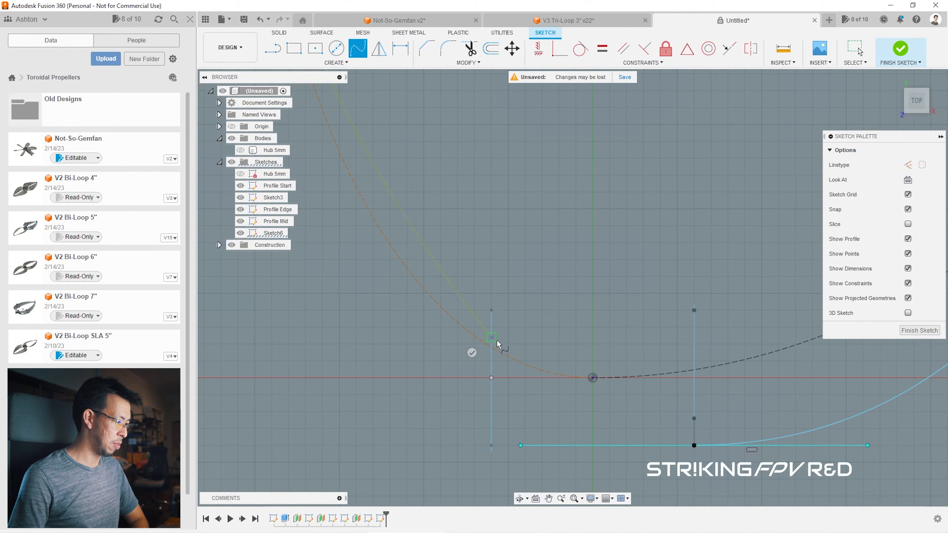
key(Return)
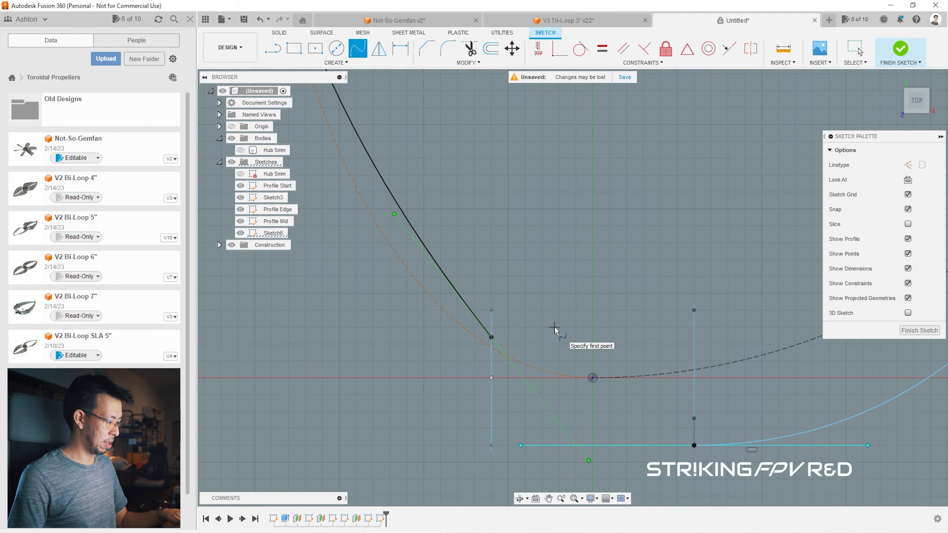
key(Escape)
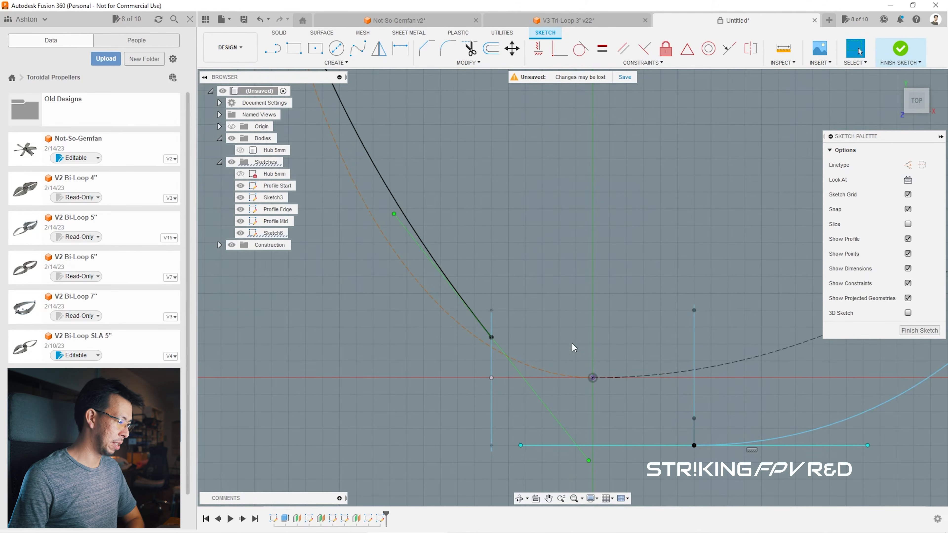
Step: Shorten and flatten the new spline's tangent handle at the left hub profile so the curve bends toward the hub
scroll(559, 351, down, 4)
drag(569, 379, 563, 339)
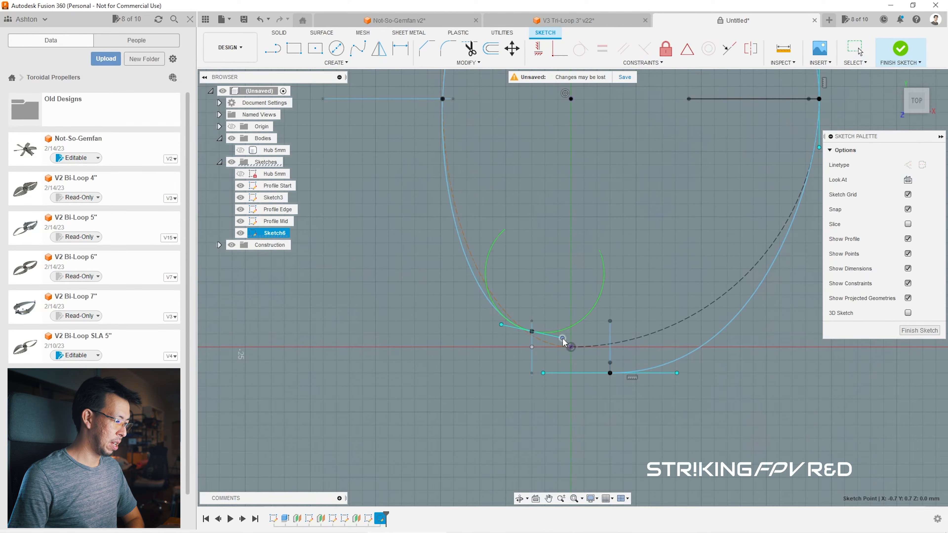
scroll(552, 359, down, 3)
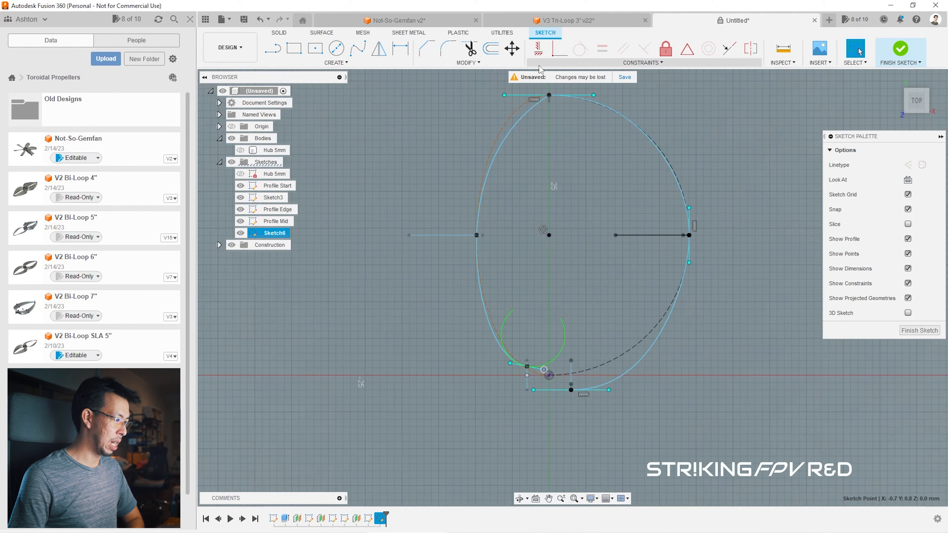
click(582, 199)
Step: Constrain the left spline's tangent handles to horizontal at the hub profile and vertical at the left mid profile
click(538, 49)
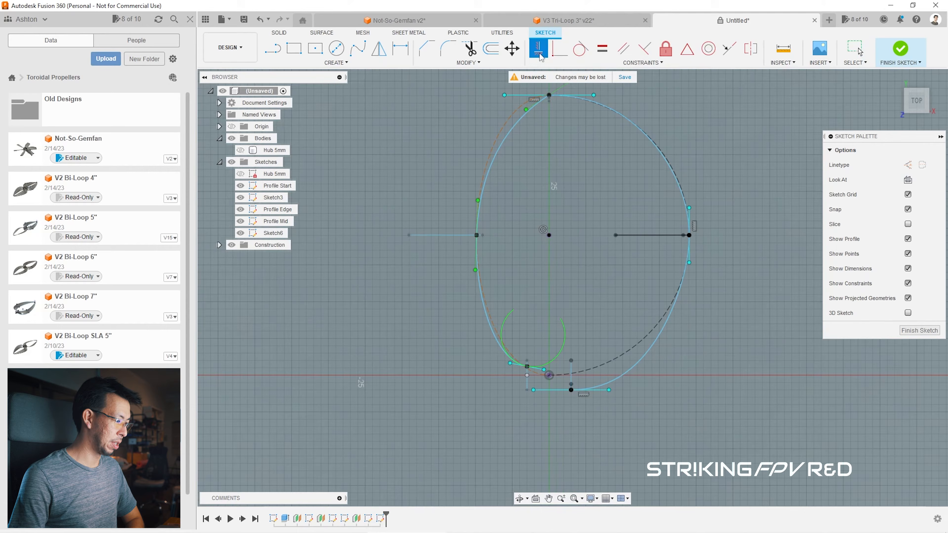
click(540, 372)
click(476, 258)
scroll(466, 220, up, 8)
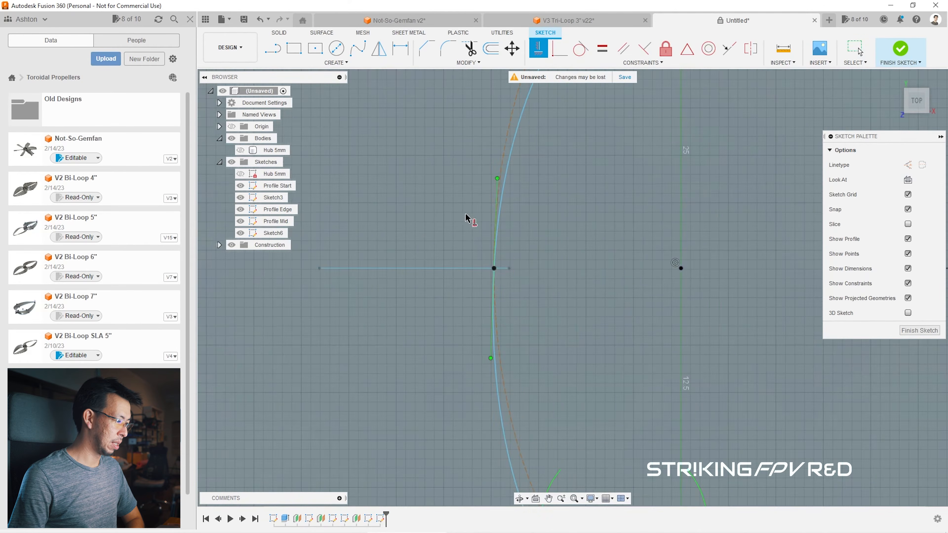
scroll(449, 360, down, 6)
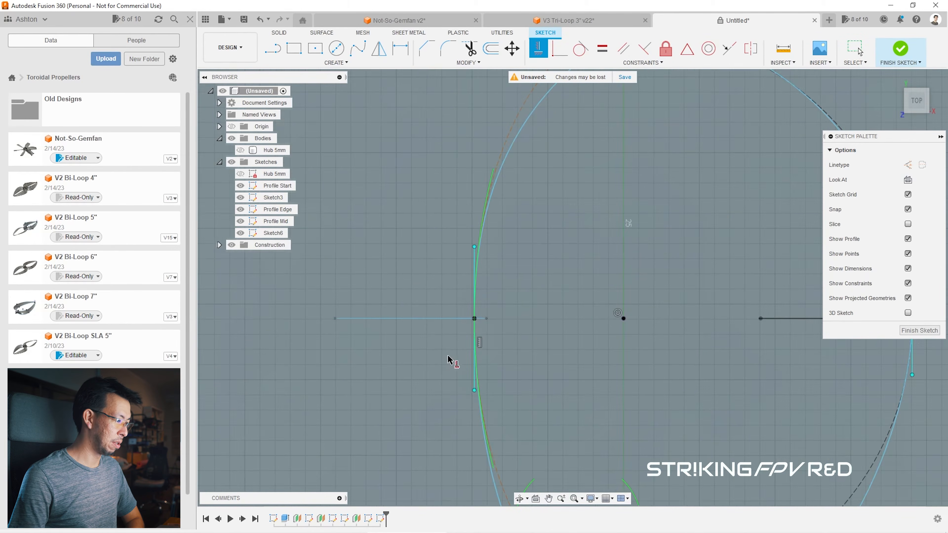
Step: Constrain the left spline's tangent handle at the edge profile point to horizontal
scroll(582, 239, up, 5)
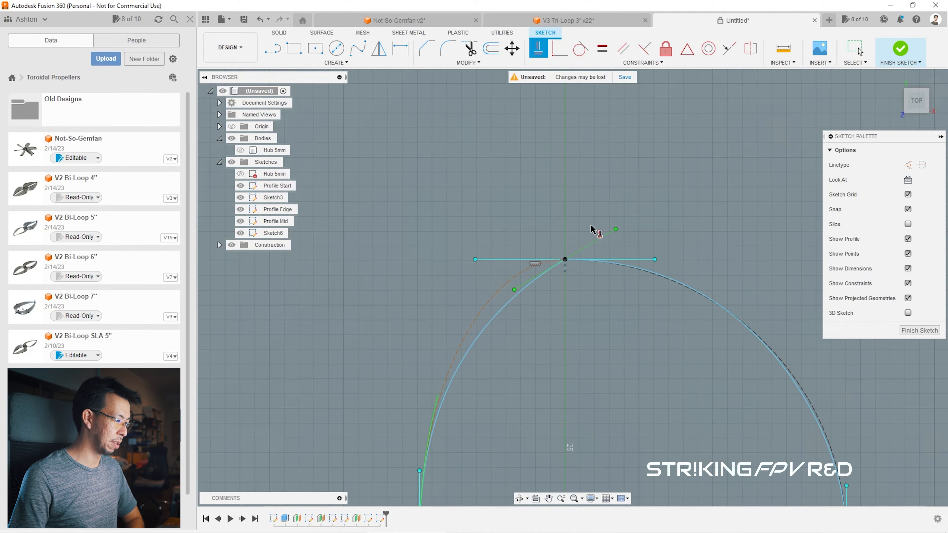
click(599, 240)
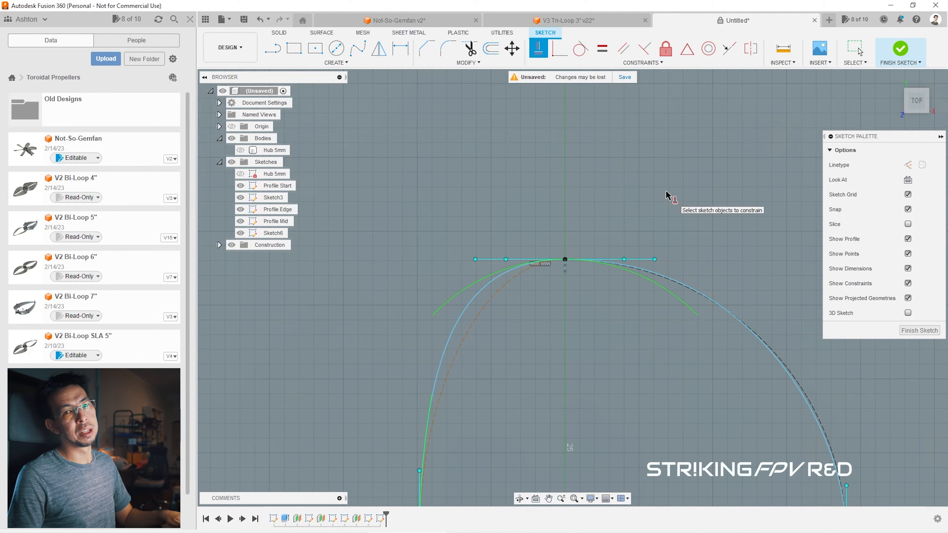
key(Escape)
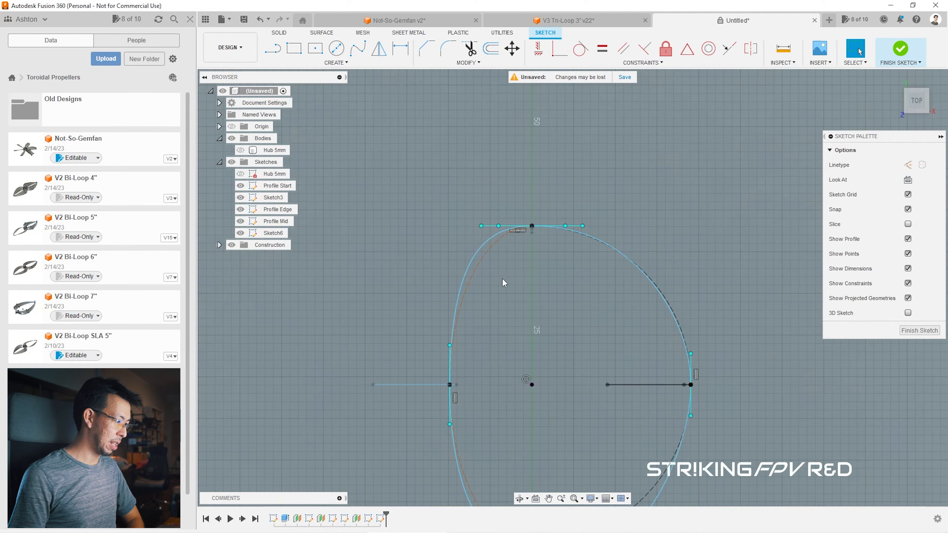
Step: Shorten the left spline's horizontal tangent handle at the edge profile so its end sits at about X -2.5
scroll(497, 251, up, 3)
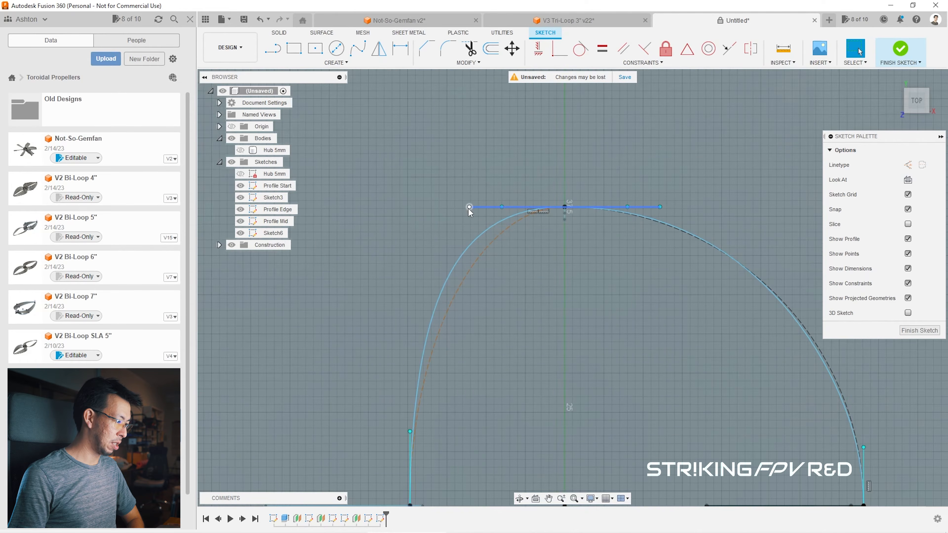
drag(469, 209, 517, 208)
key(ctrl+z)
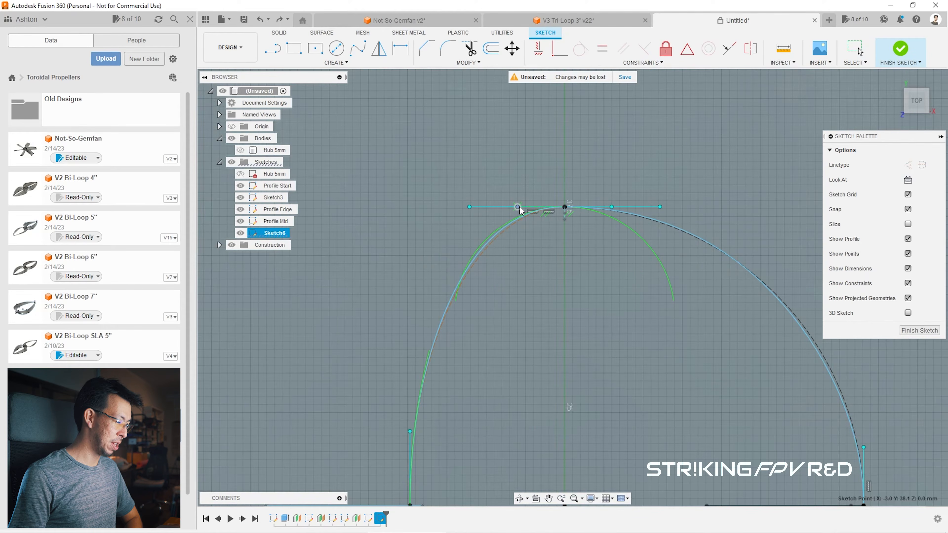
scroll(465, 154, down, 3)
scroll(471, 176, up, 6)
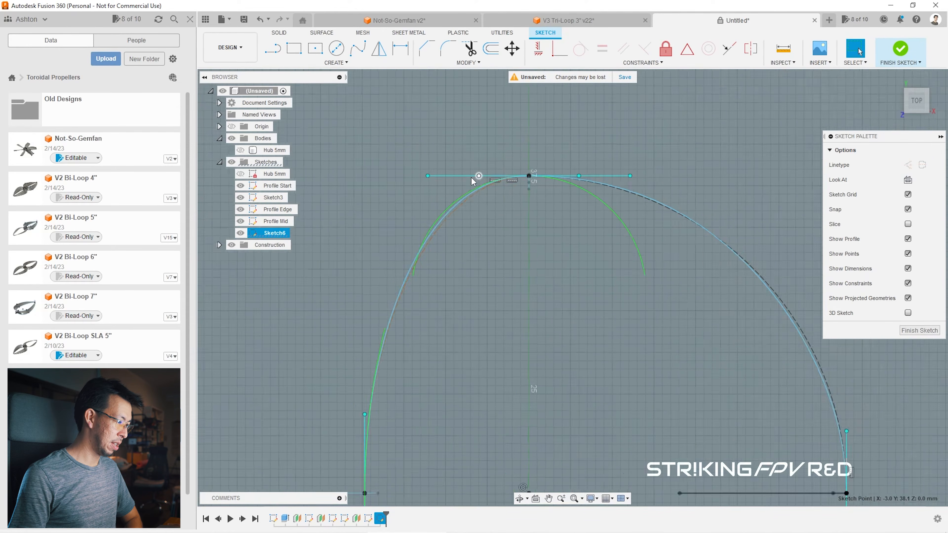
drag(491, 152, 514, 148)
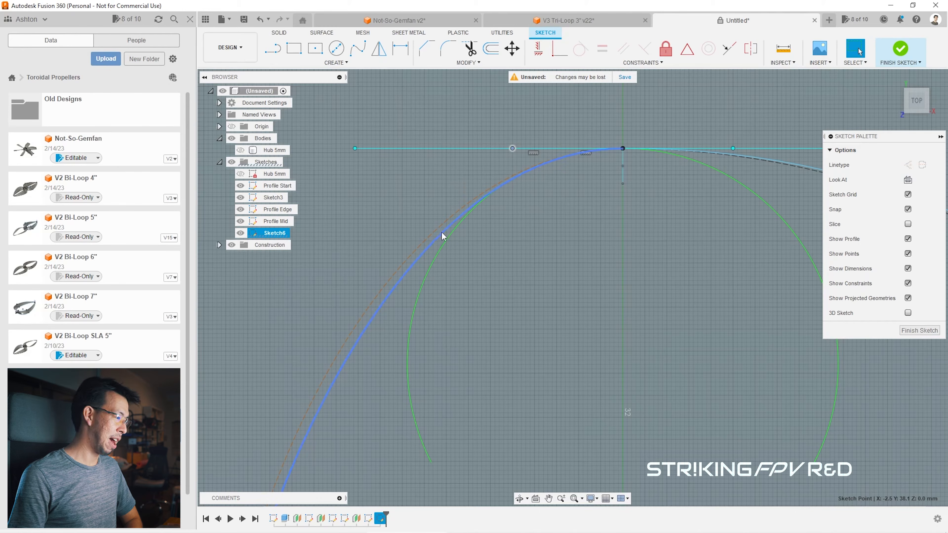
Step: Shorten the left spline's tangent handle at the left hub profile so its end sits at about X -1.4
scroll(466, 136, down, 6)
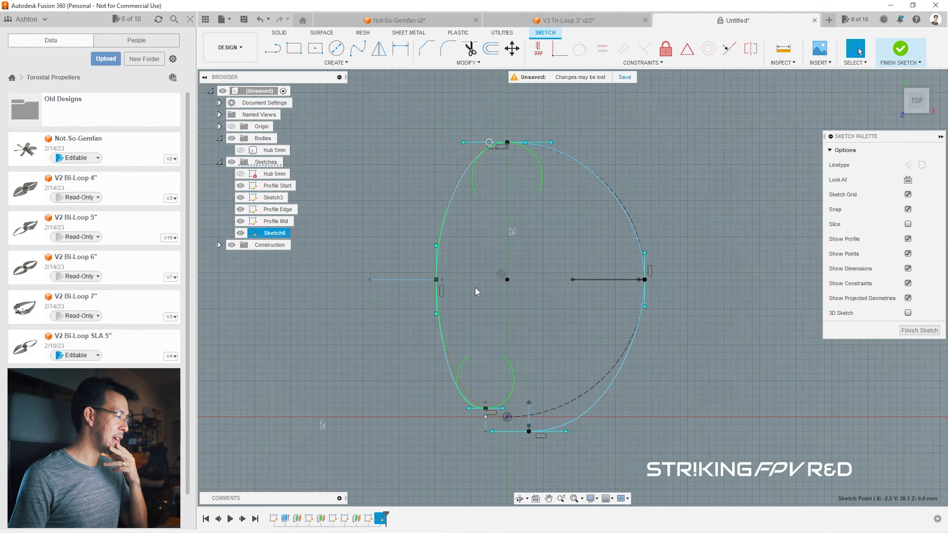
scroll(475, 286, up, 3)
scroll(451, 194, down, 3)
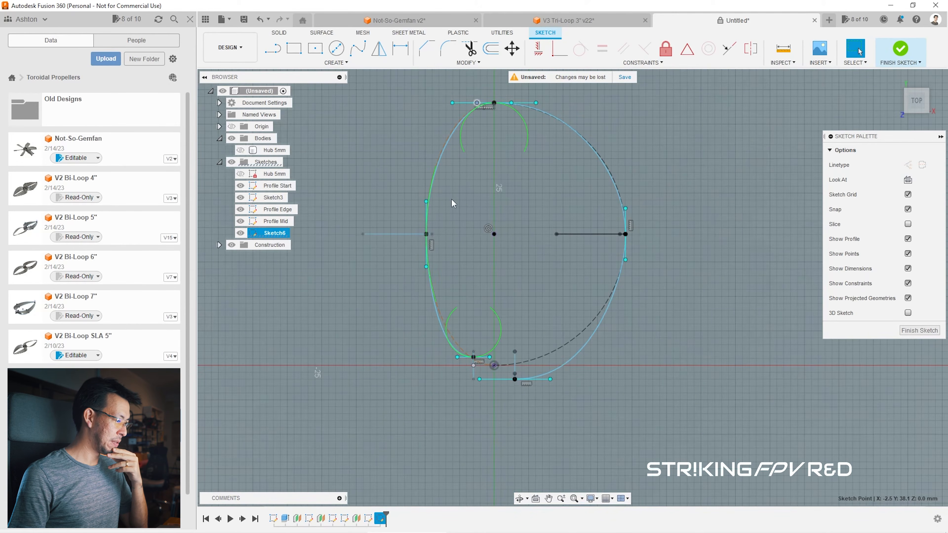
scroll(477, 343, up, 6)
drag(523, 395, 506, 399)
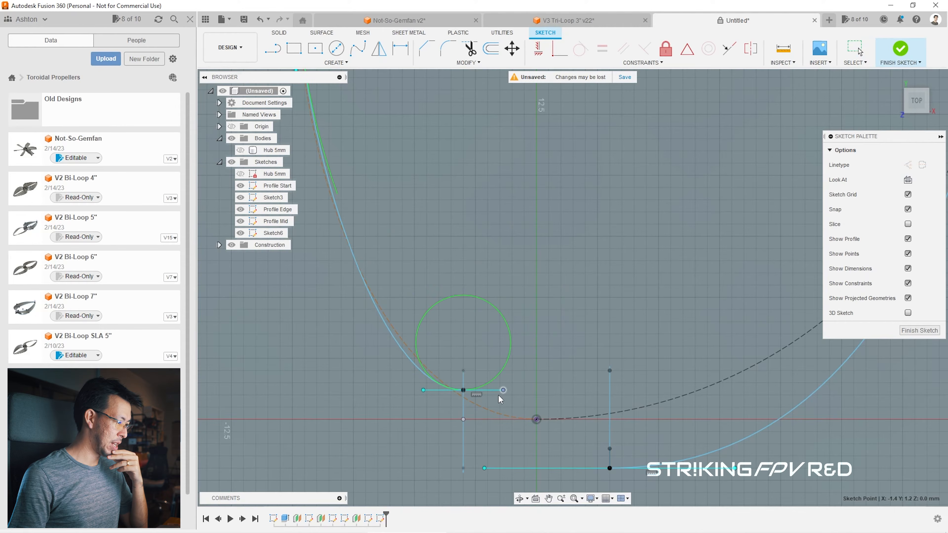
scroll(489, 429, down, 4)
scroll(464, 365, down, 3)
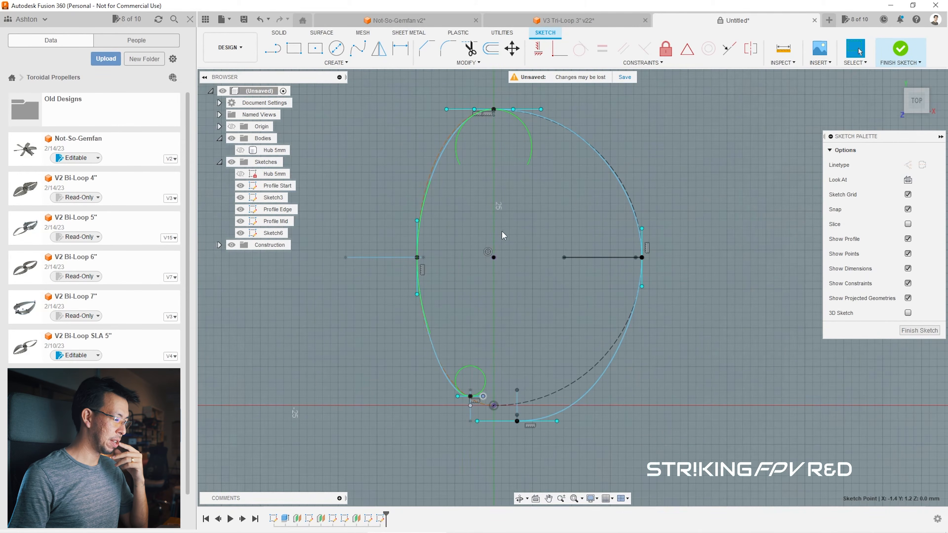
Step: Sketch an inner right fit point spline from the right hub profile's inner point through the right mid profile's inner point to the edge profile's inner point
scroll(528, 412, up, 6)
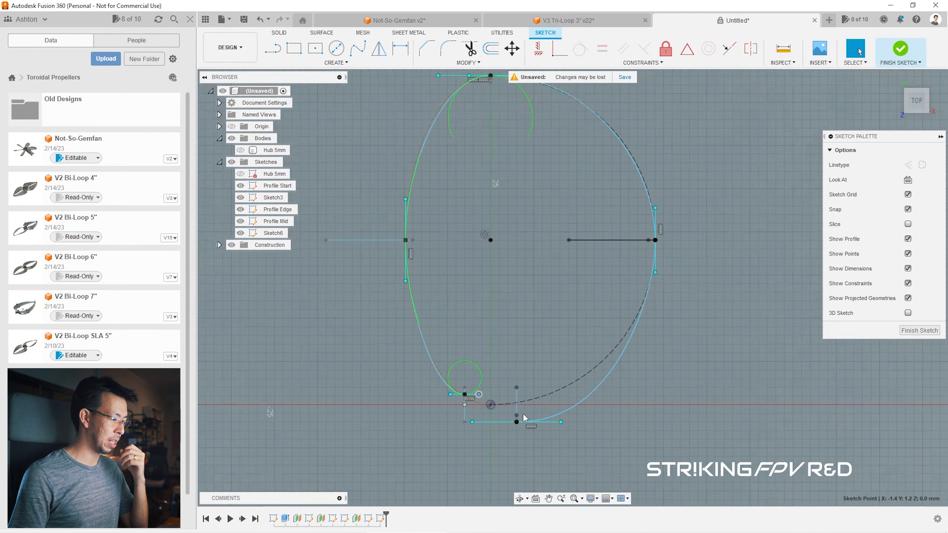
scroll(492, 428, down, 5)
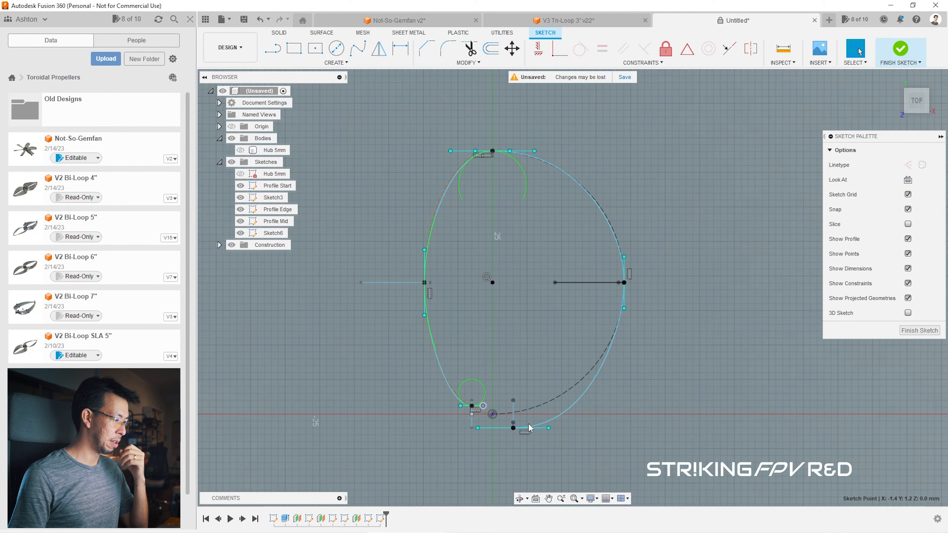
click(357, 47)
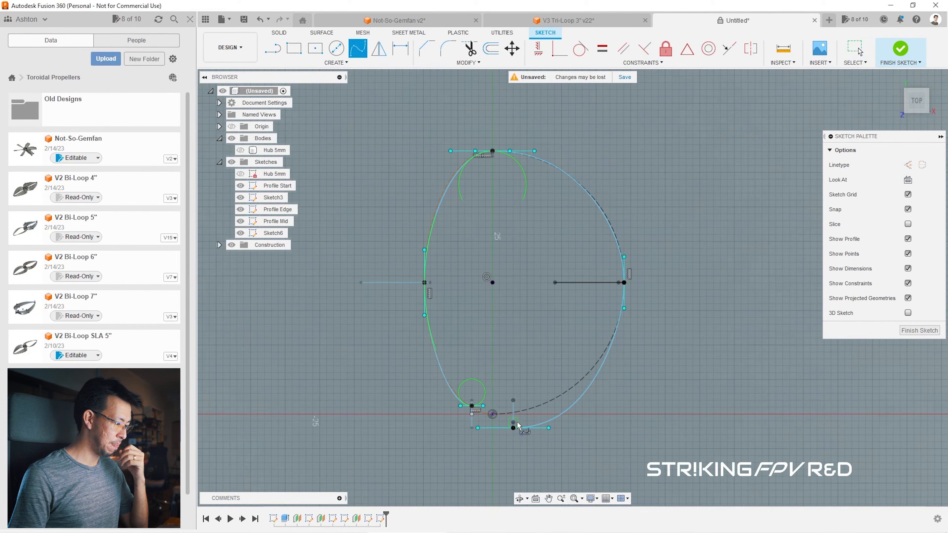
click(514, 422)
scroll(598, 303, up, 6)
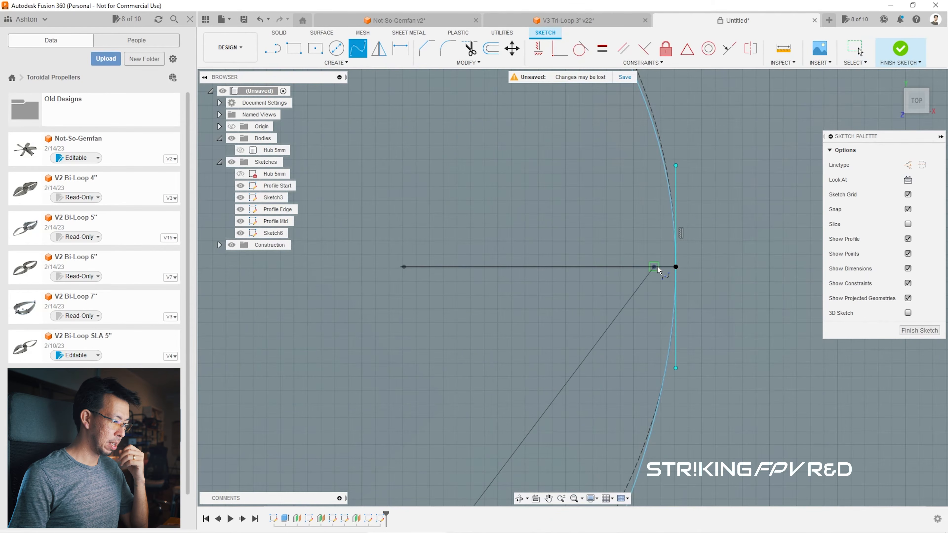
click(655, 267)
scroll(538, 283, down, 5)
scroll(483, 179, up, 7)
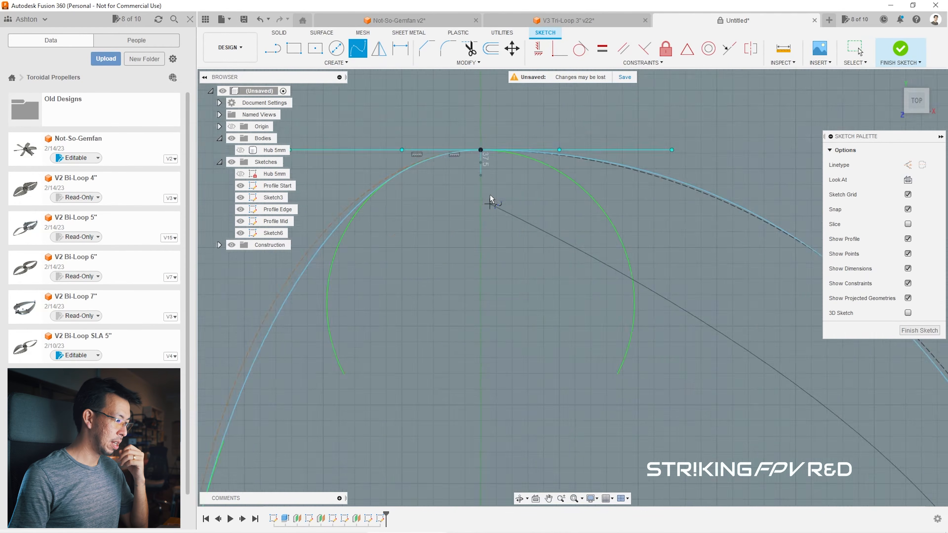
double_click(479, 170)
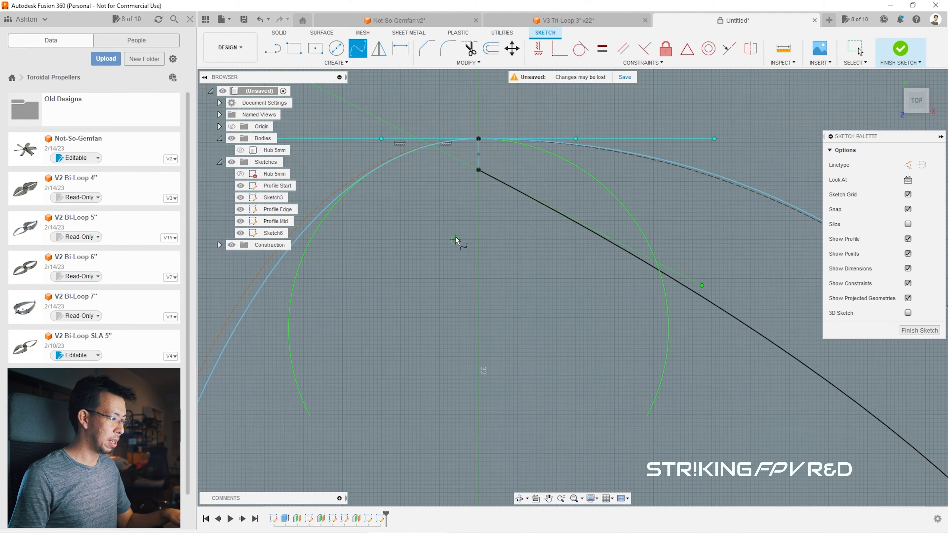
key(Escape)
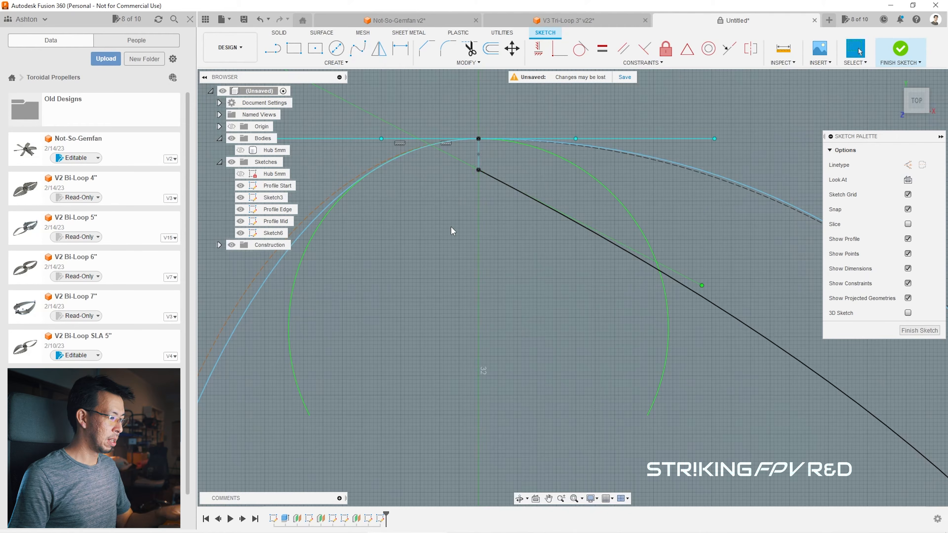
Step: Constrain the inner right spline's tangent handles to horizontal at the edge and hub profiles and vertical at the right mid profile
click(538, 49)
click(680, 276)
scroll(370, 123, down, 4)
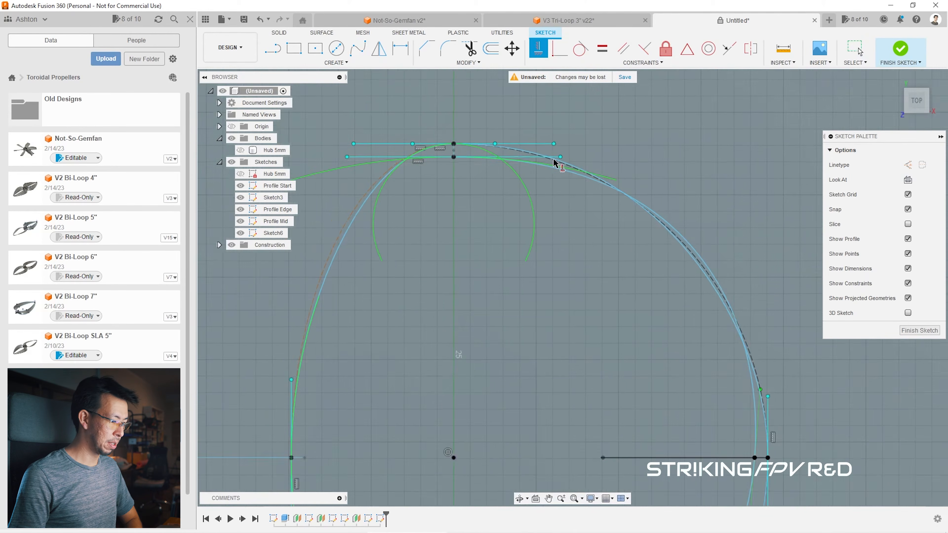
middle_drag(775, 443, 695, 342)
scroll(695, 342, up, 5)
scroll(654, 276, down, 6)
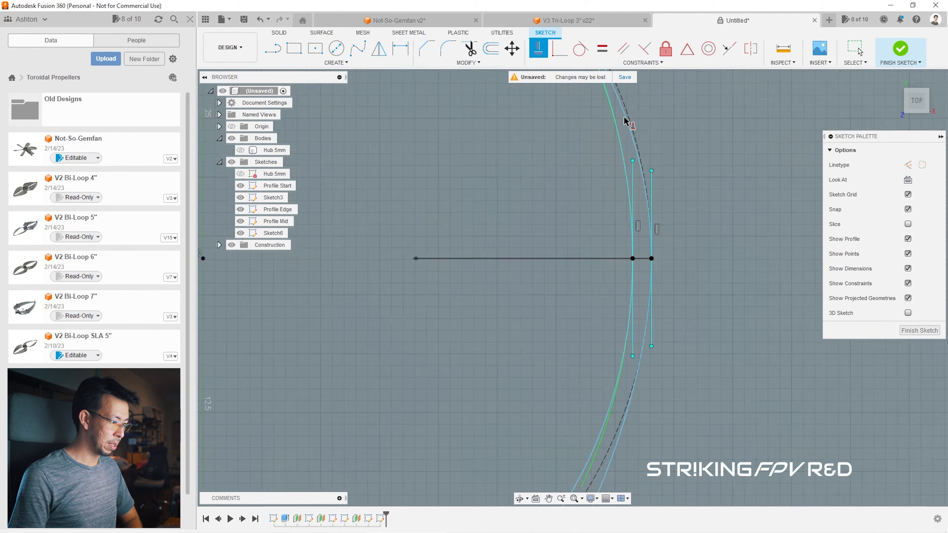
click(532, 316)
scroll(590, 441, down, 5)
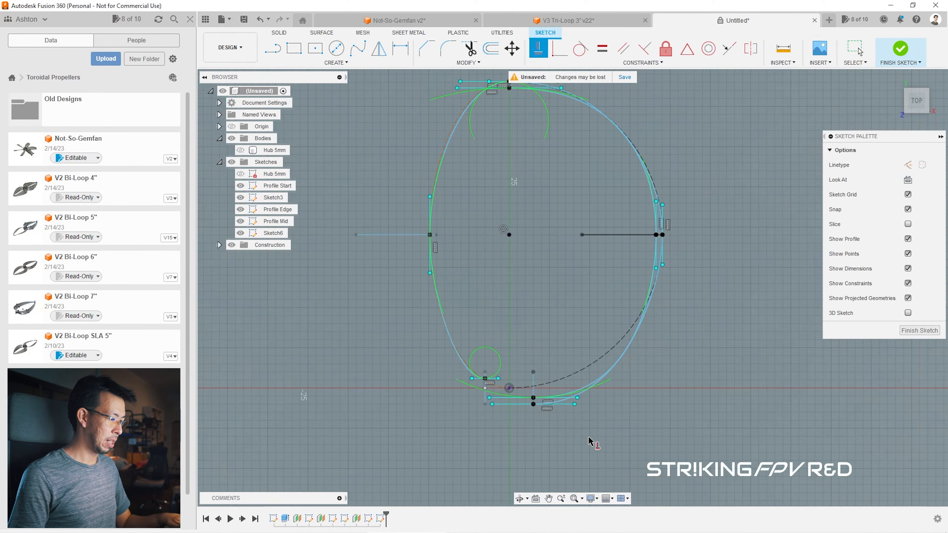
key(Escape)
Step: Shorten the inner right spline's tangent handles at the hub, mid and edge profiles to match the outer right spline's handles
scroll(593, 371, up, 5)
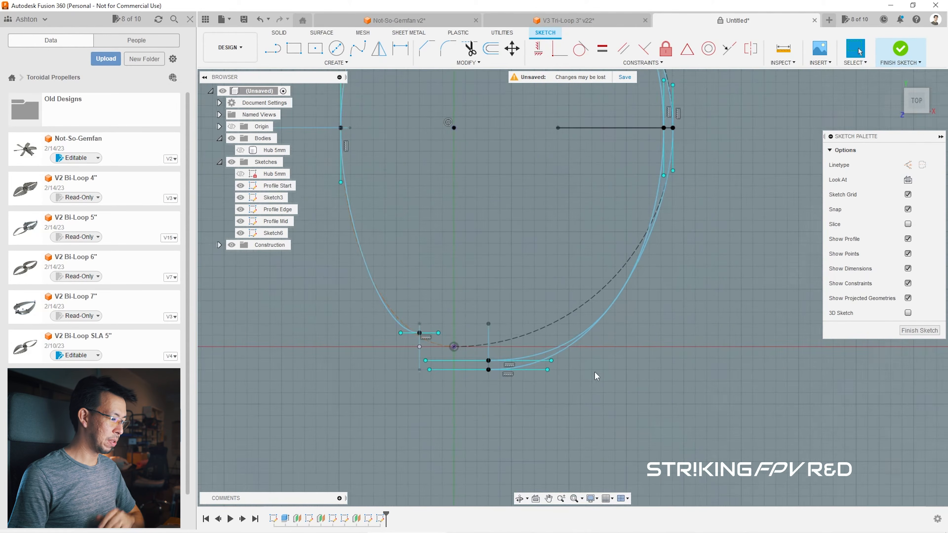
drag(571, 344, 562, 344)
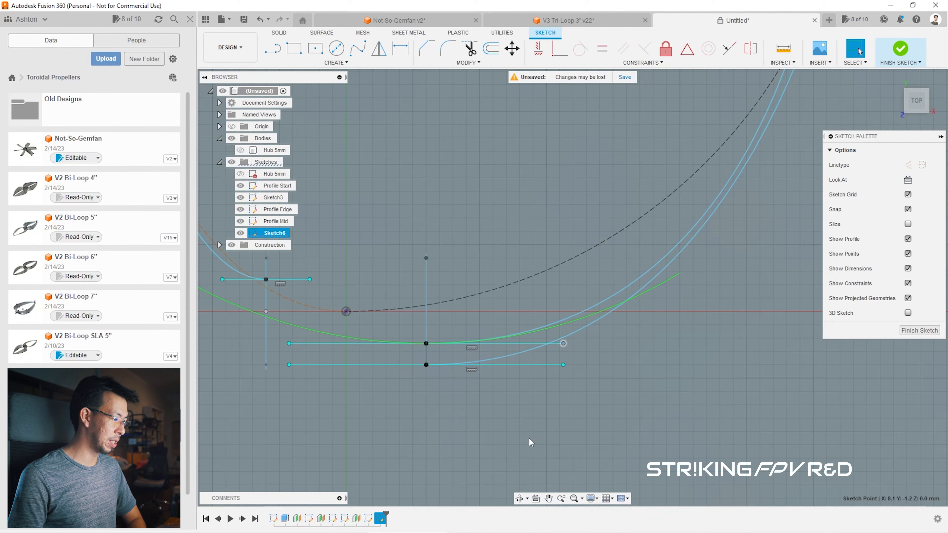
scroll(529, 437, down, 3)
scroll(658, 123, up, 3)
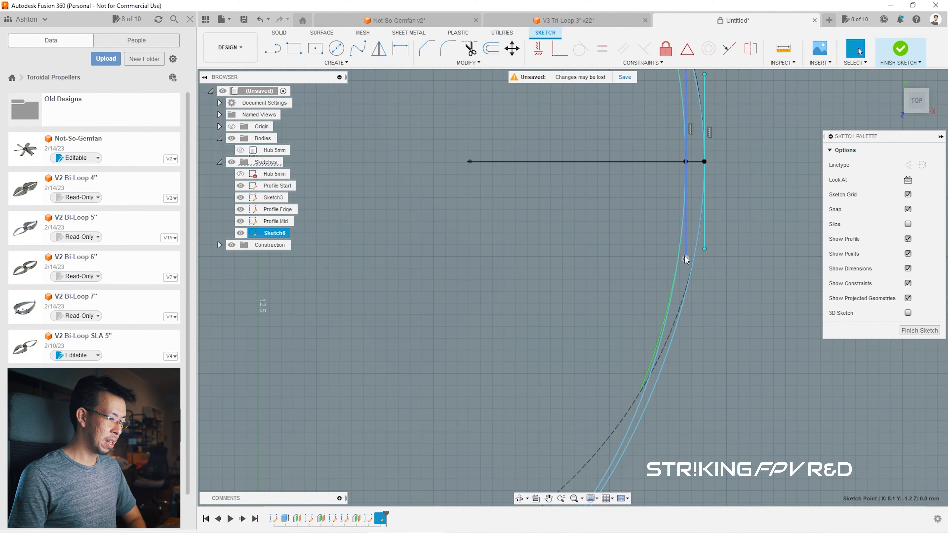
drag(685, 255, 686, 243)
scroll(692, 270, down, 3)
scroll(613, 162, up, 6)
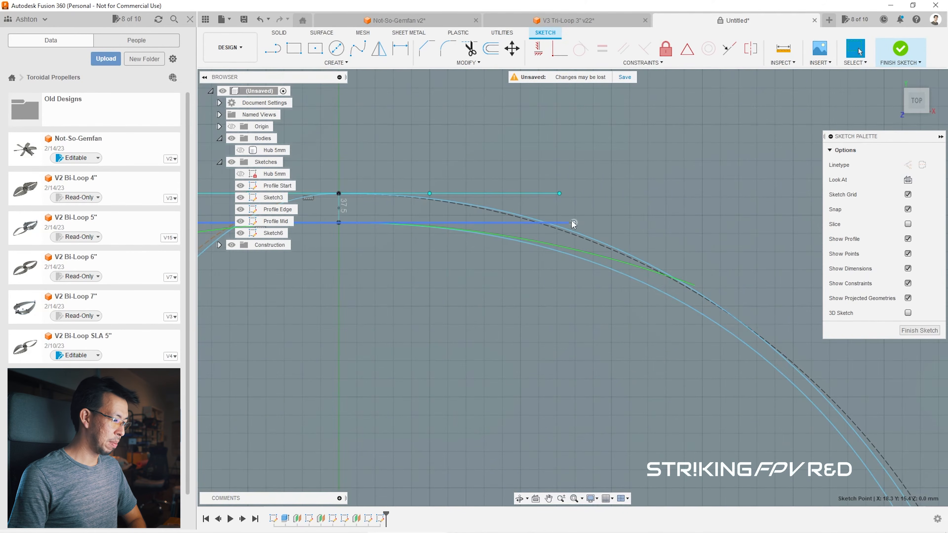
drag(574, 223, 559, 223)
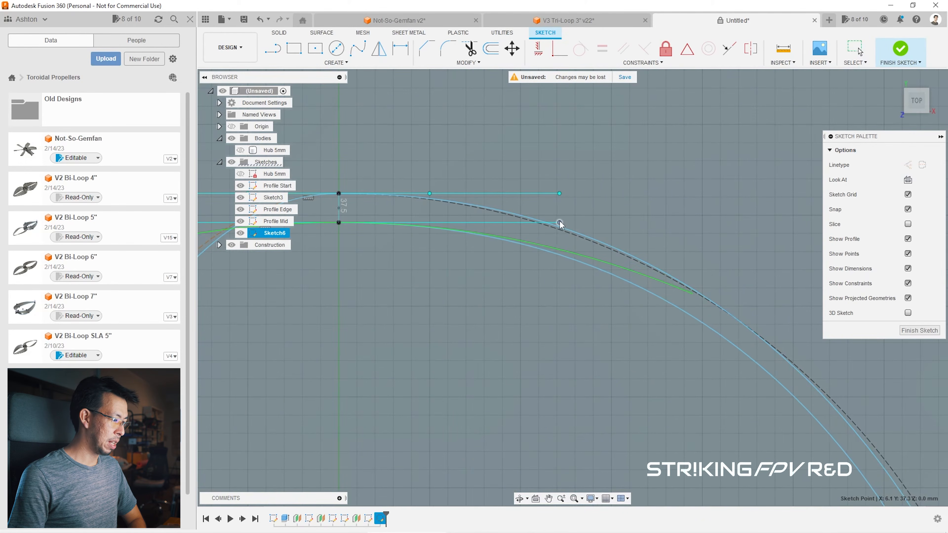
scroll(551, 183, down, 4)
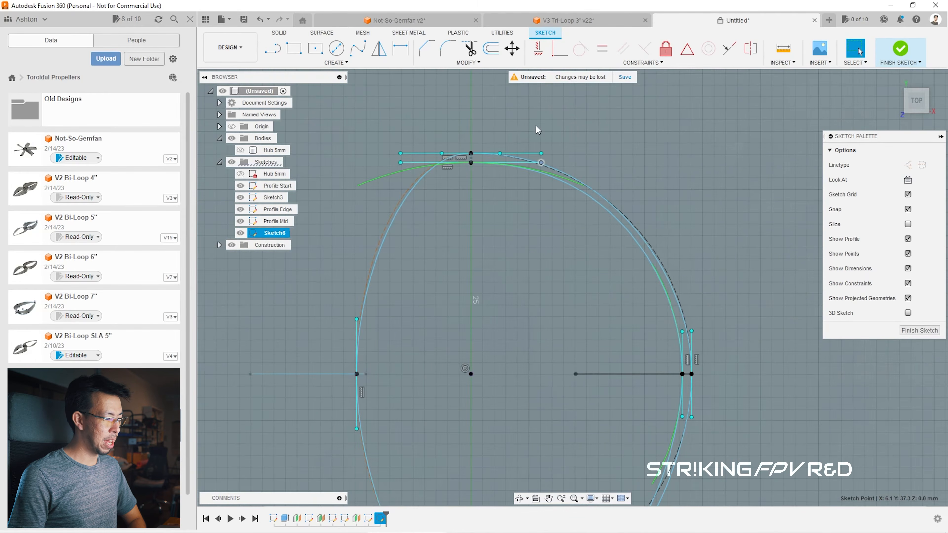
Step: Shorten the inner right spline's vertical tangent handle at the right mid profile slightly below the outer spline's handle
scroll(474, 161, up, 5)
scroll(458, 182, up, 1)
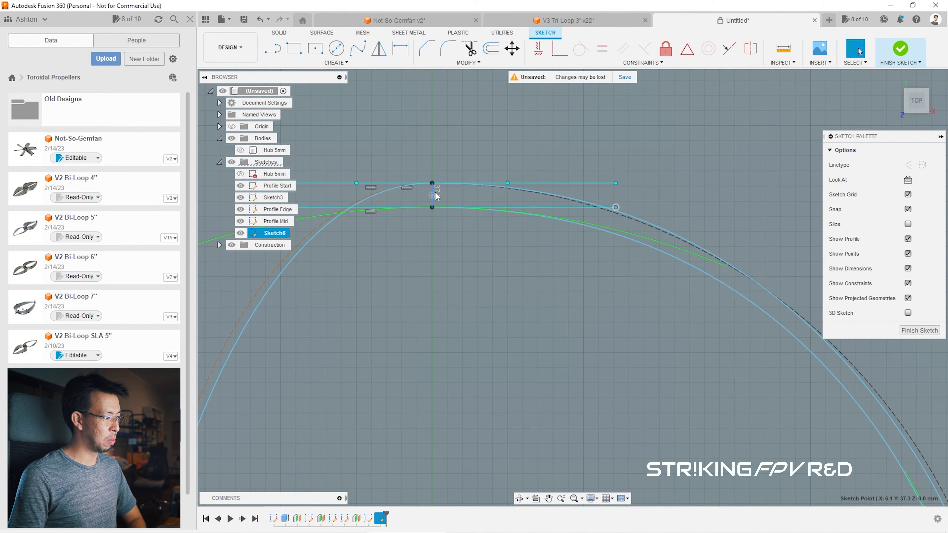
scroll(709, 270, down, 3)
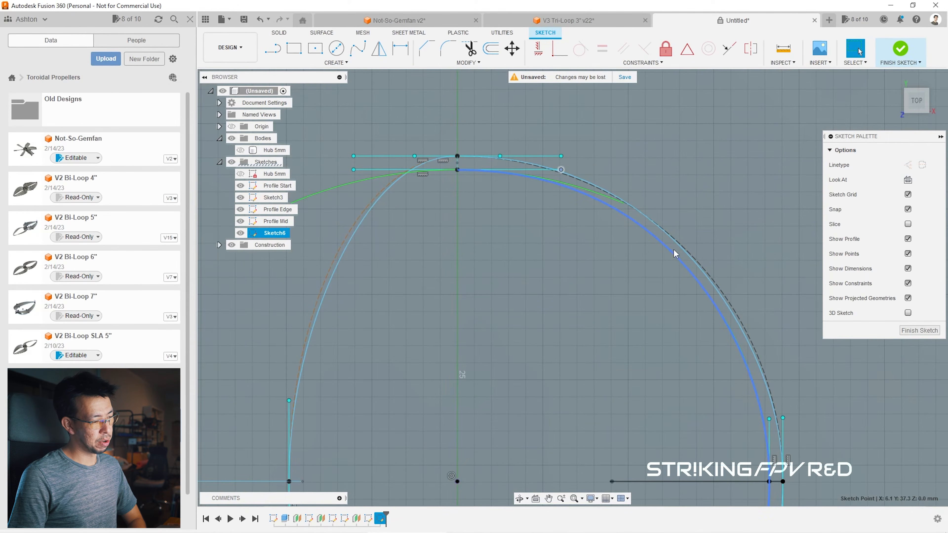
scroll(675, 254, down, 1)
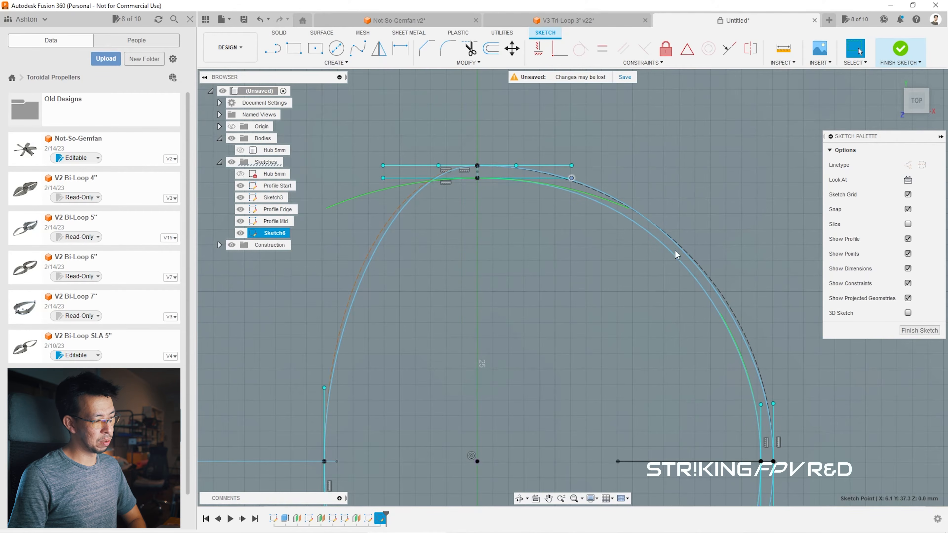
scroll(728, 448, down, 3)
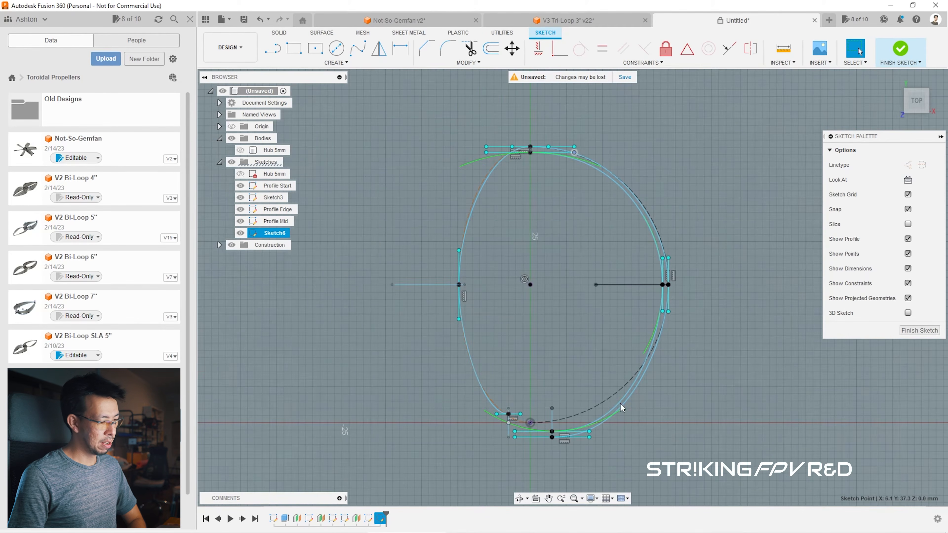
scroll(644, 443, up, 3)
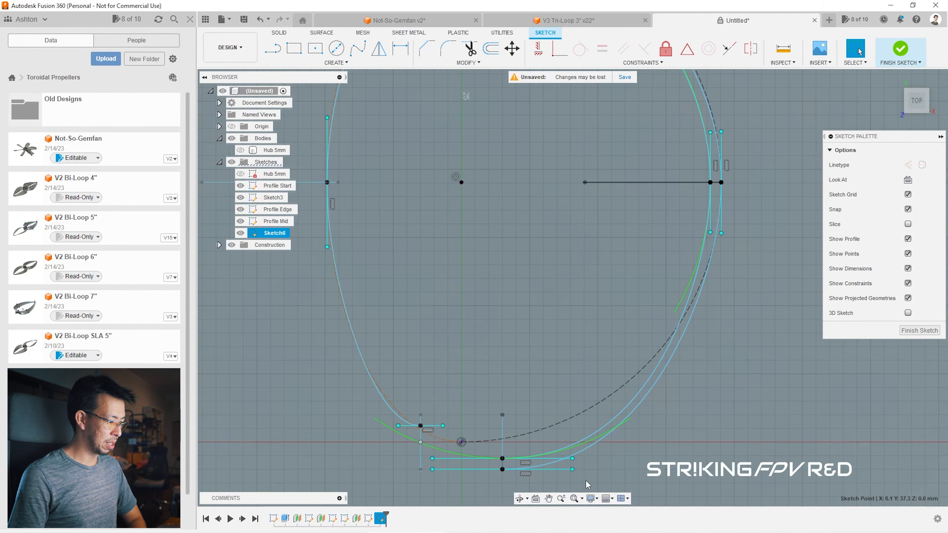
scroll(586, 484, up, 3)
scroll(565, 459, down, 4)
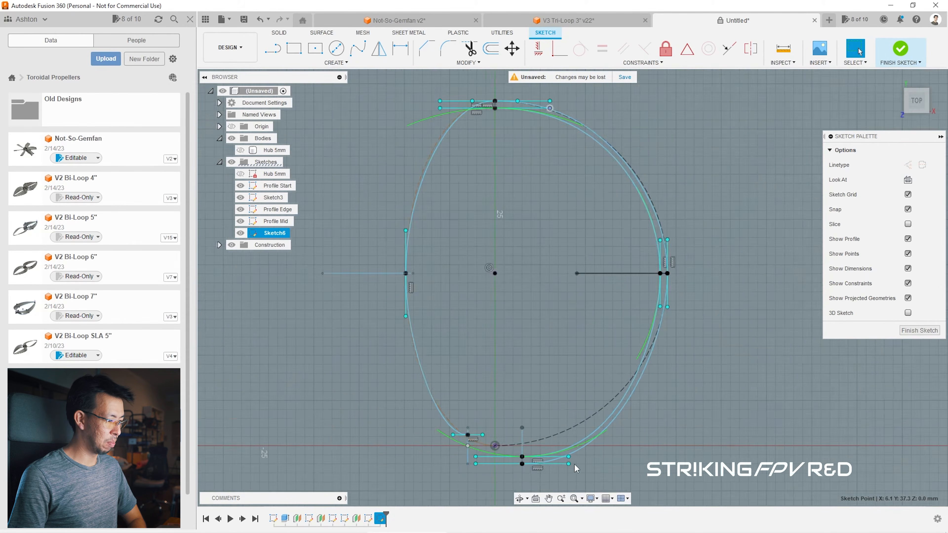
scroll(570, 180, up, 2)
scroll(532, 156, down, 2)
scroll(600, 295, up, 5)
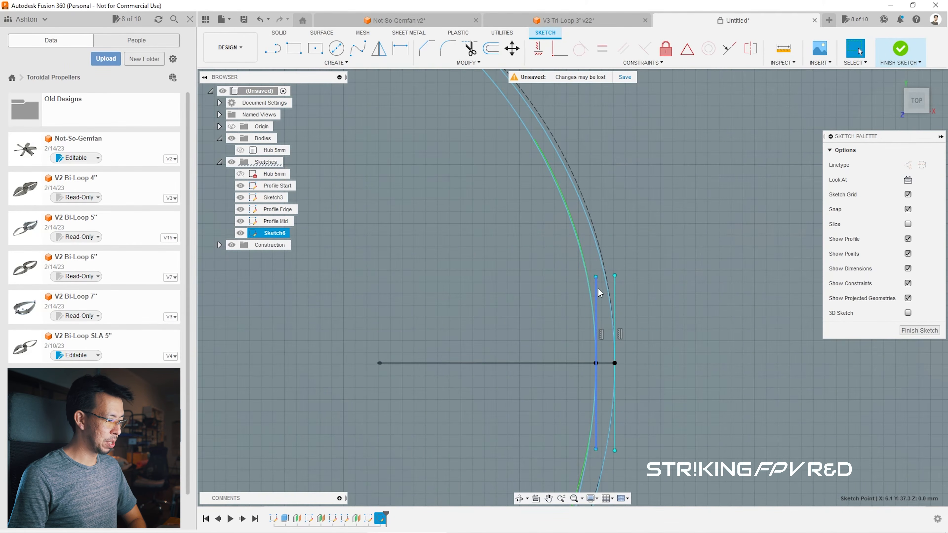
drag(595, 278, 598, 285)
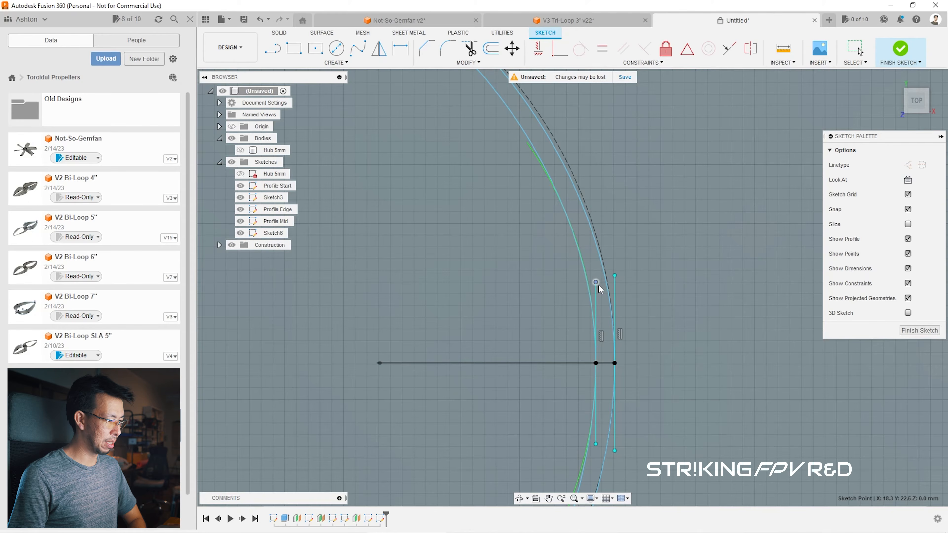
Step: Fine-tune the inner right spline's vertical tangent handle at the right mid profile so its upper end sits at about Y 22.4 mm
scroll(648, 328, down, 3)
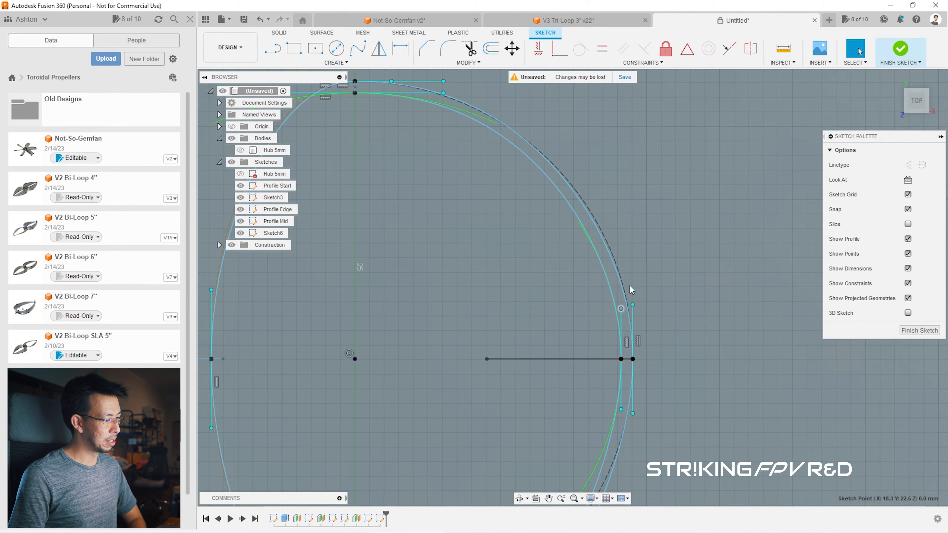
drag(622, 310, 625, 313)
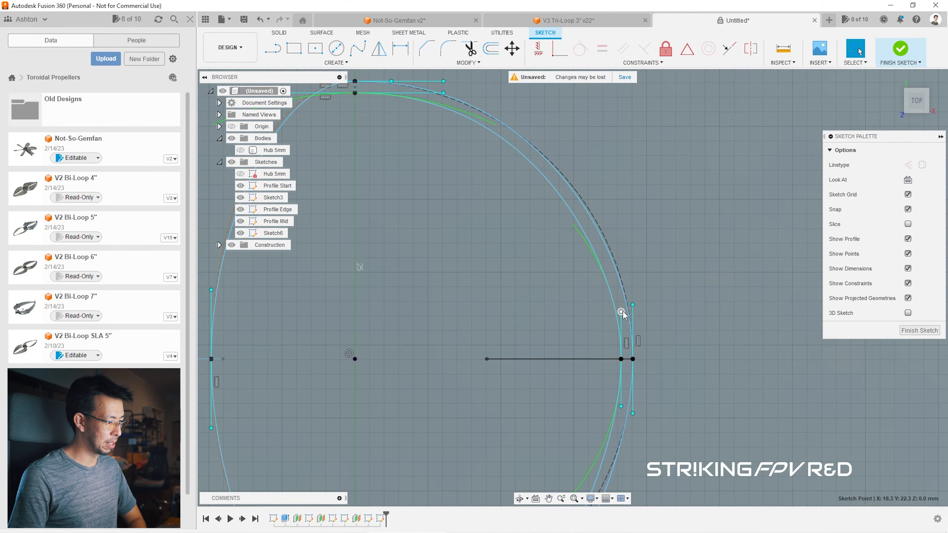
drag(622, 313, 621, 310)
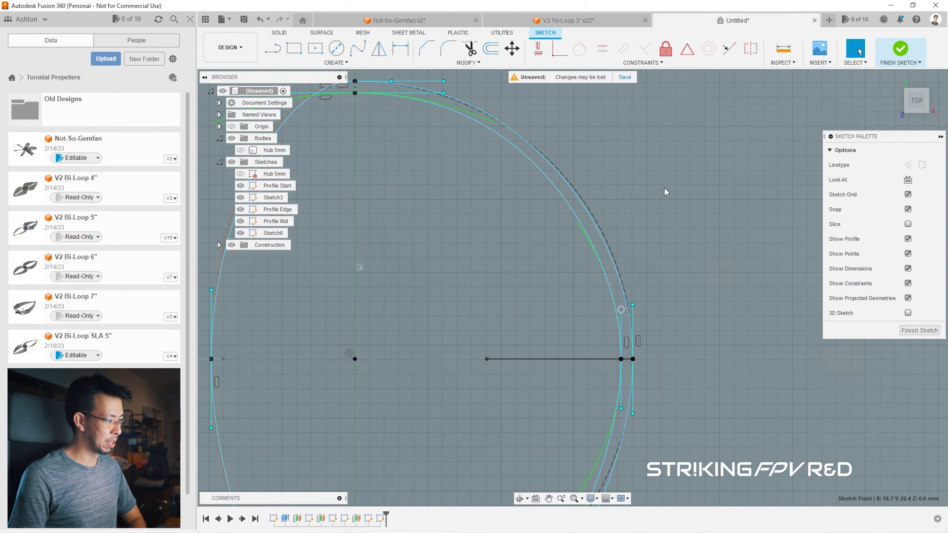
Step: Sketch an inner left fit point spline from the edge profile's inner point through the left mid profile's inner point to the left hub profile's inner point
scroll(672, 177, down, 3)
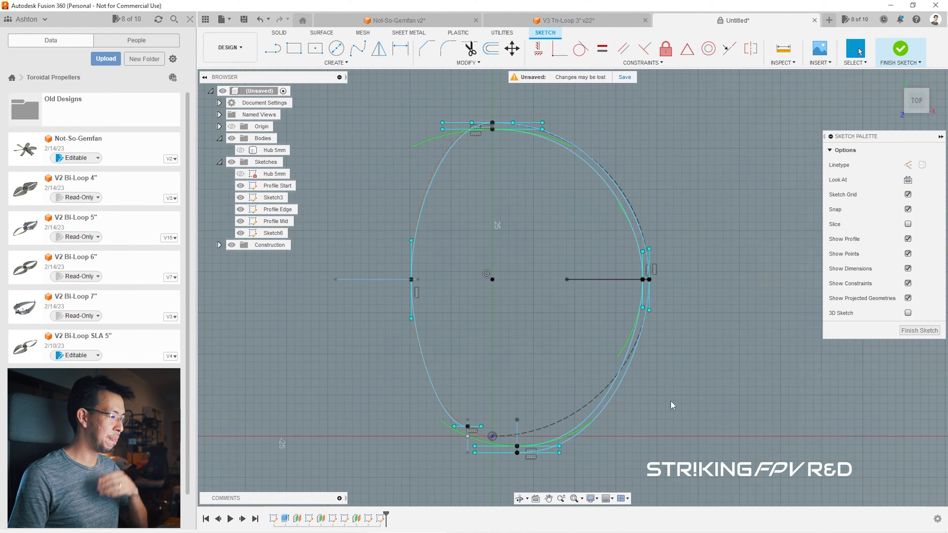
click(358, 48)
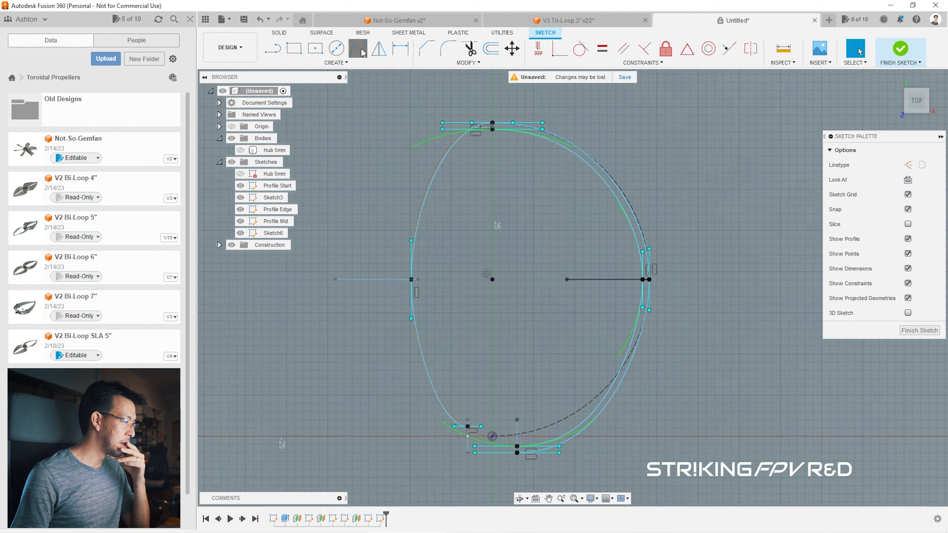
scroll(466, 105, up, 5)
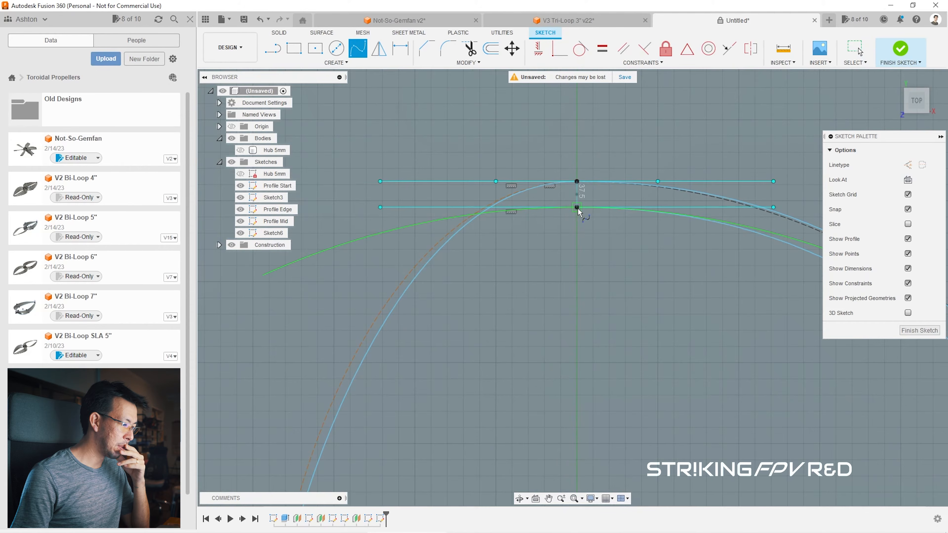
click(577, 208)
scroll(466, 104, down, 5)
click(388, 404)
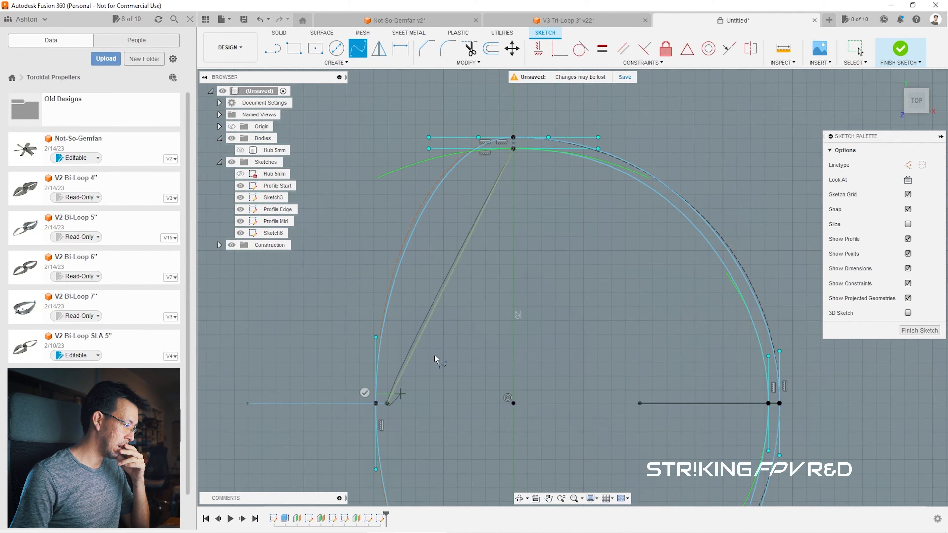
scroll(435, 359, down, 3)
scroll(433, 395, up, 5)
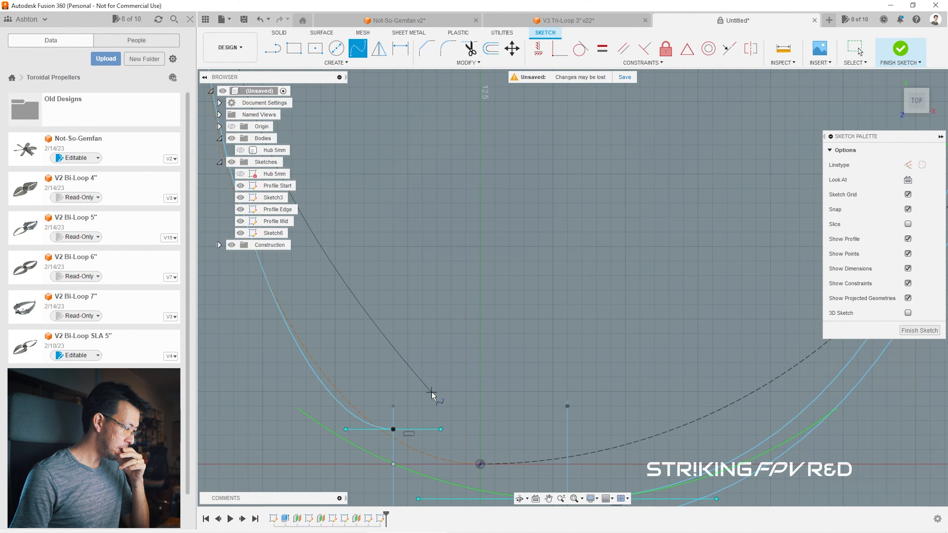
click(393, 406)
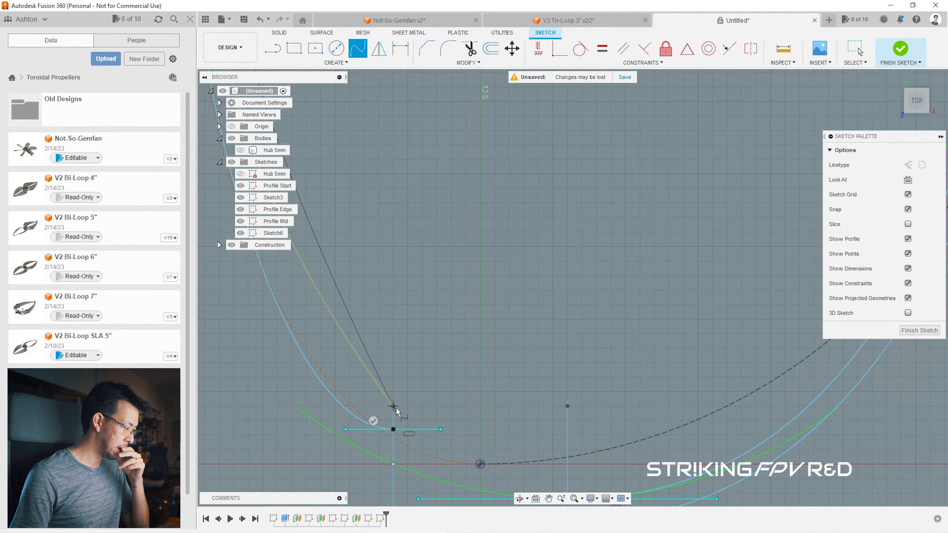
key(Return)
key(Escape)
scroll(430, 375, down, 2)
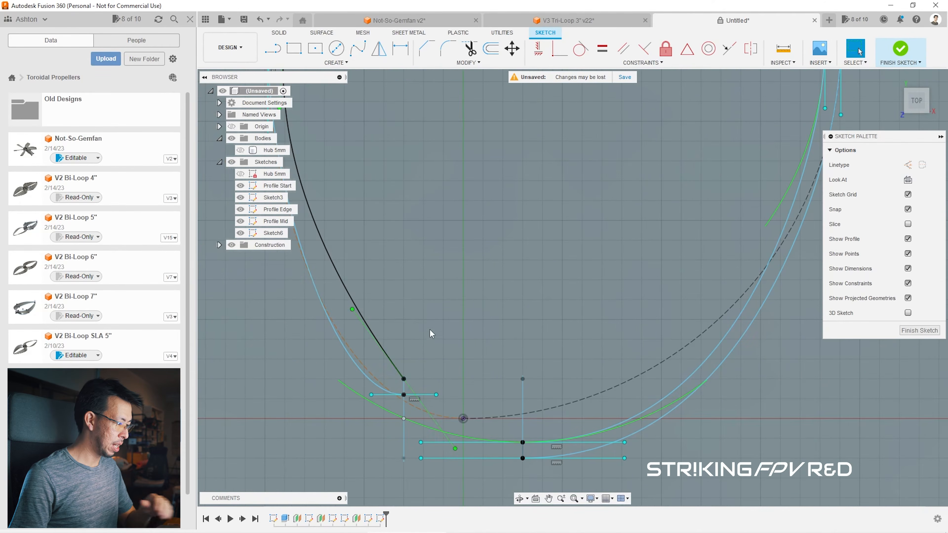
Step: Swing the inner left spline's tangent handle at the left hub profile toward level and constrain it to horizontal
drag(456, 450, 451, 395)
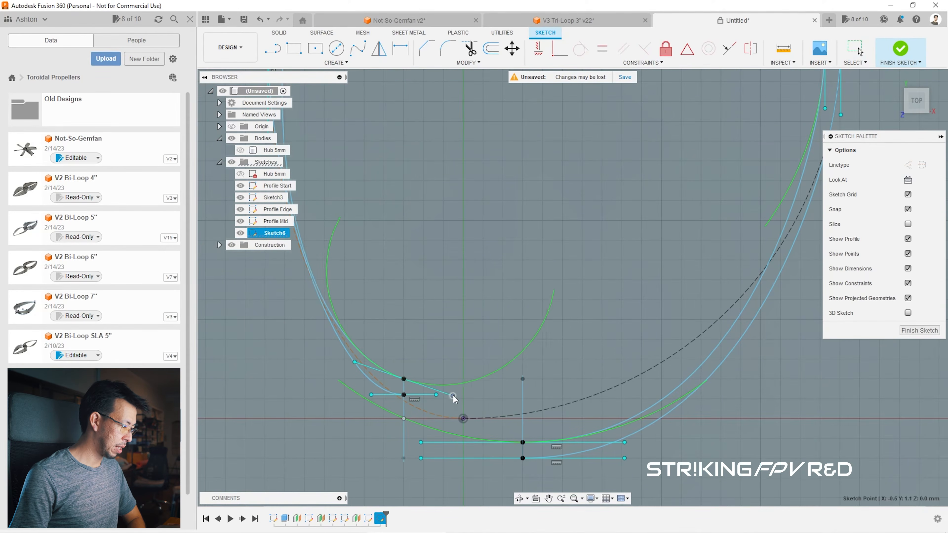
click(539, 49)
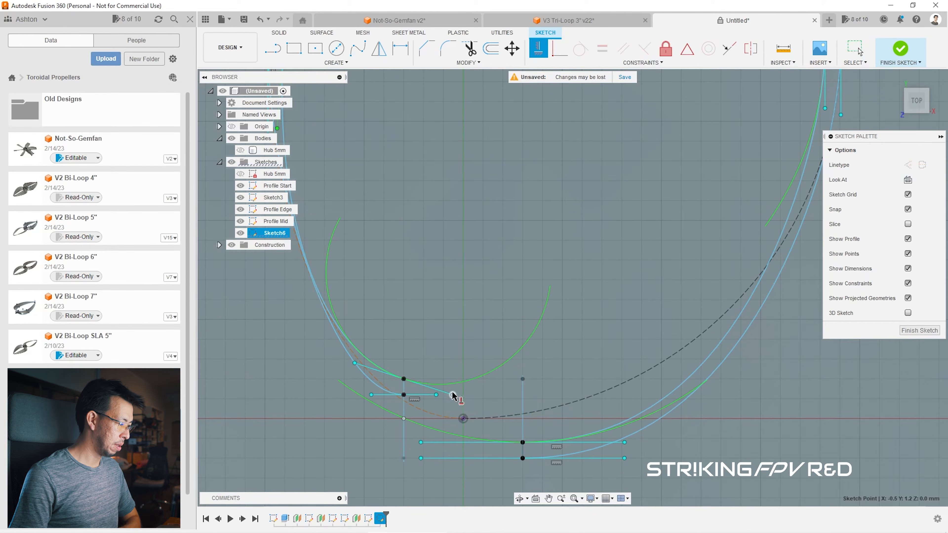
scroll(448, 391, up, 3)
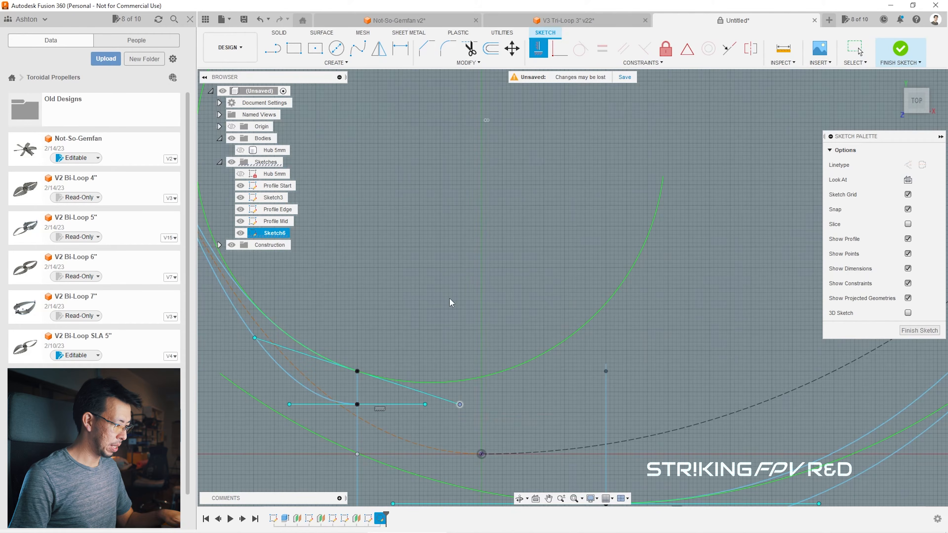
key(Escape)
click(337, 368)
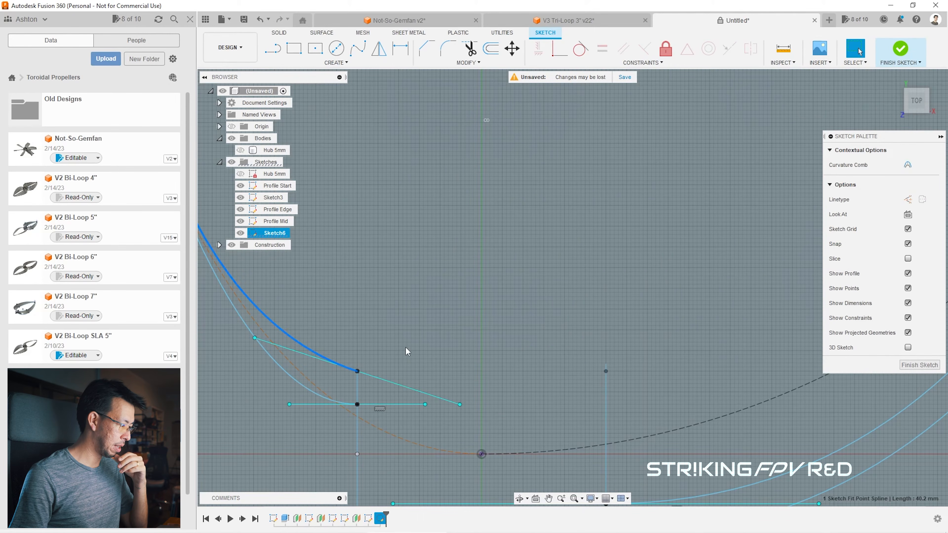
click(426, 220)
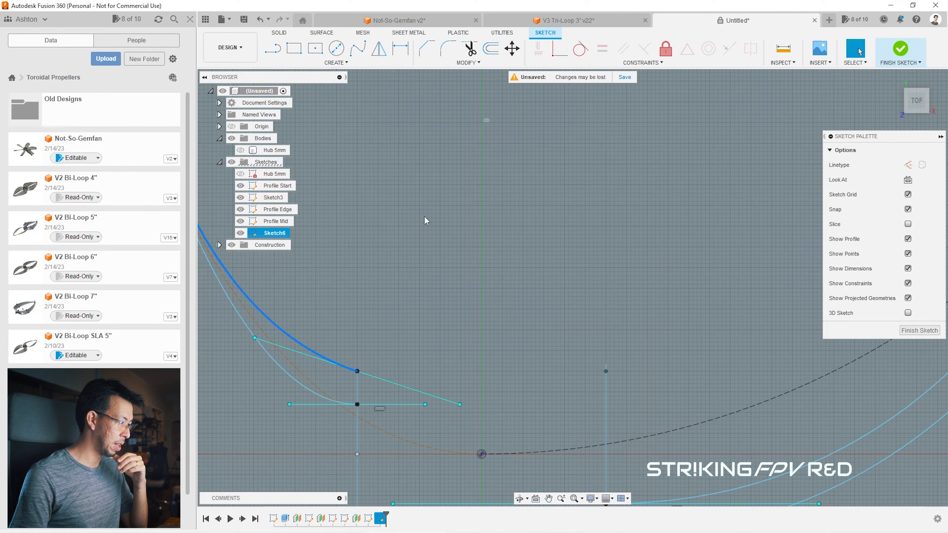
click(340, 370)
click(387, 382)
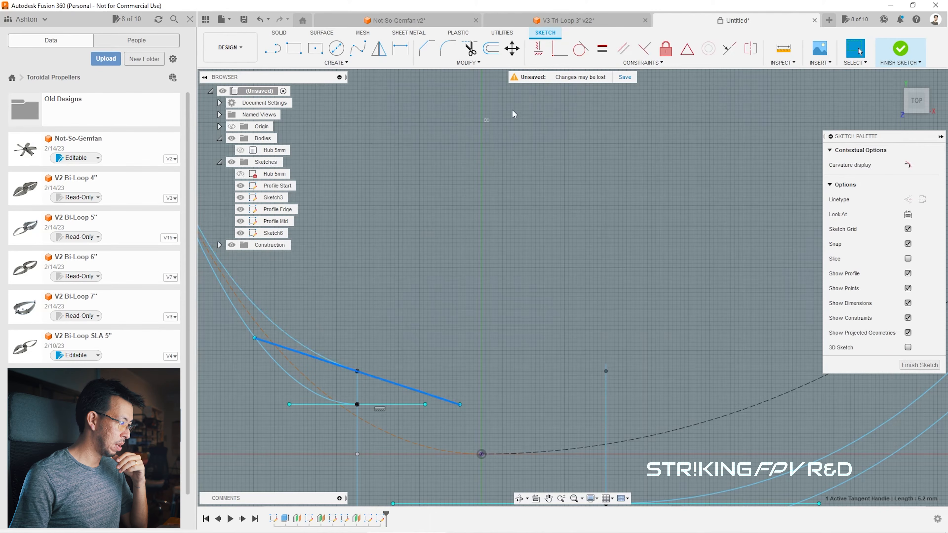
click(539, 56)
Step: Constrain the inner left spline's tangent handles to vertical at the left mid profile and horizontal at the edge profile
scroll(480, 438, down, 6)
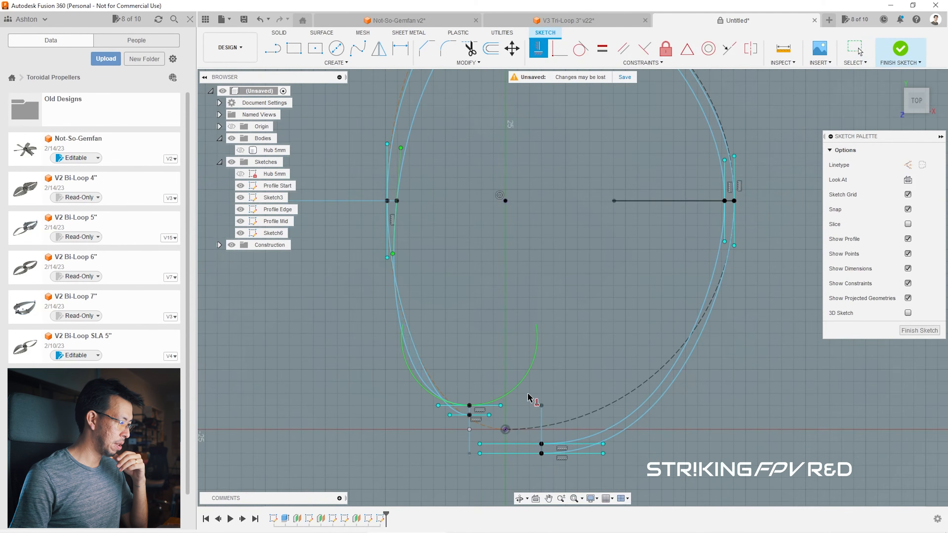
scroll(403, 162, up, 4)
click(401, 156)
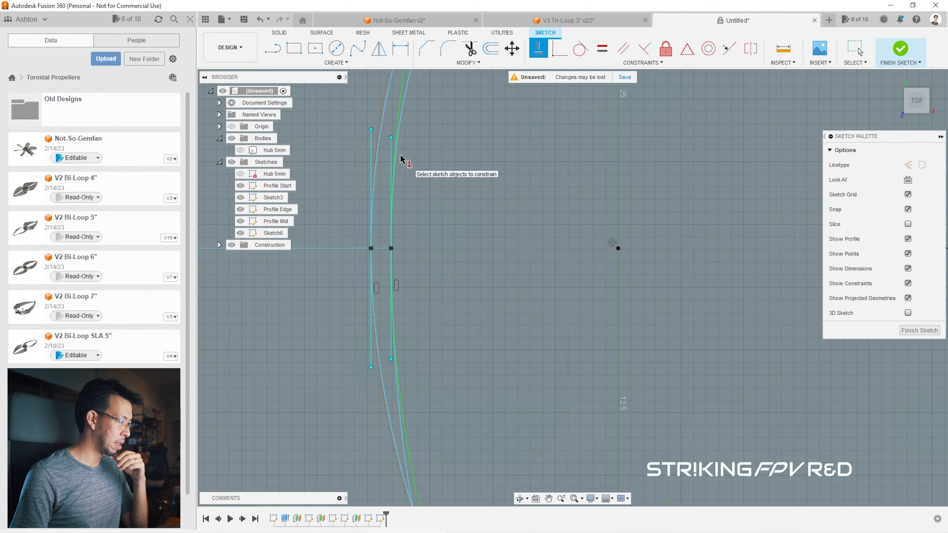
scroll(441, 389, down, 5)
scroll(500, 127, up, 4)
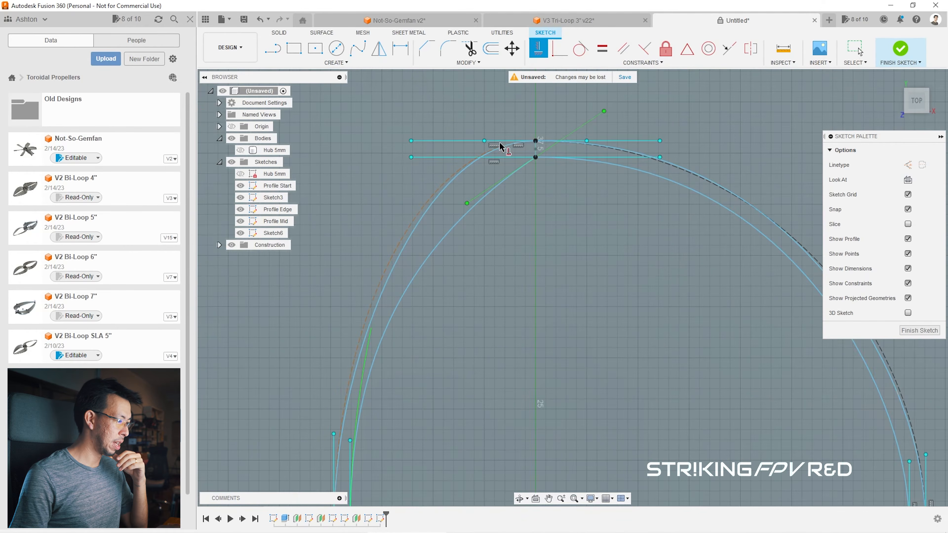
click(587, 123)
key(Escape)
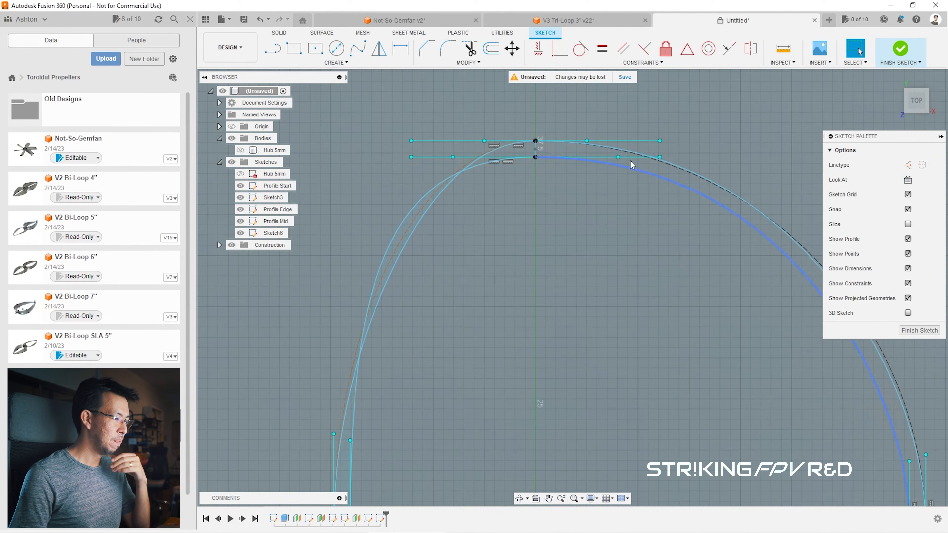
Step: Shorten the inner left spline's tangent handles at the edge and left hub profiles to match the outer left spline's handles
drag(616, 158, 588, 157)
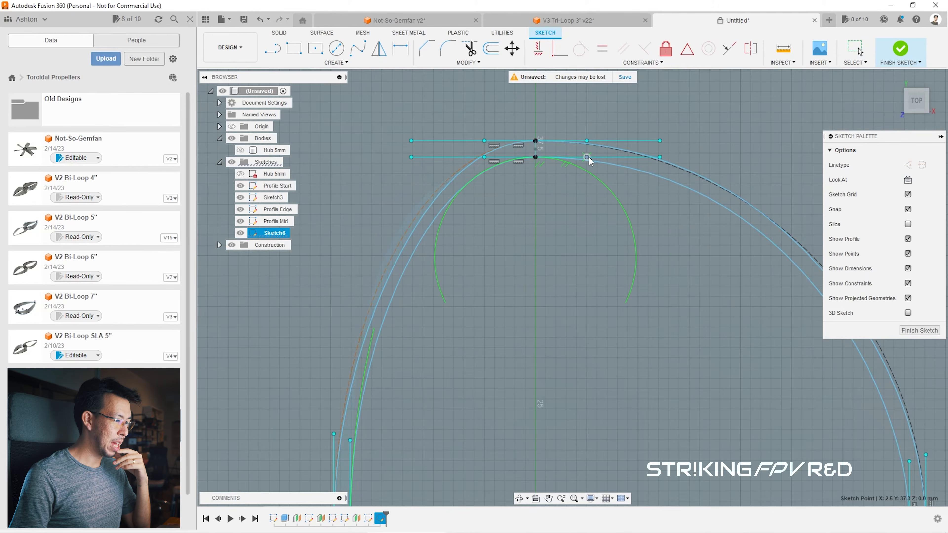
scroll(505, 320, down, 5)
scroll(482, 347, up, 5)
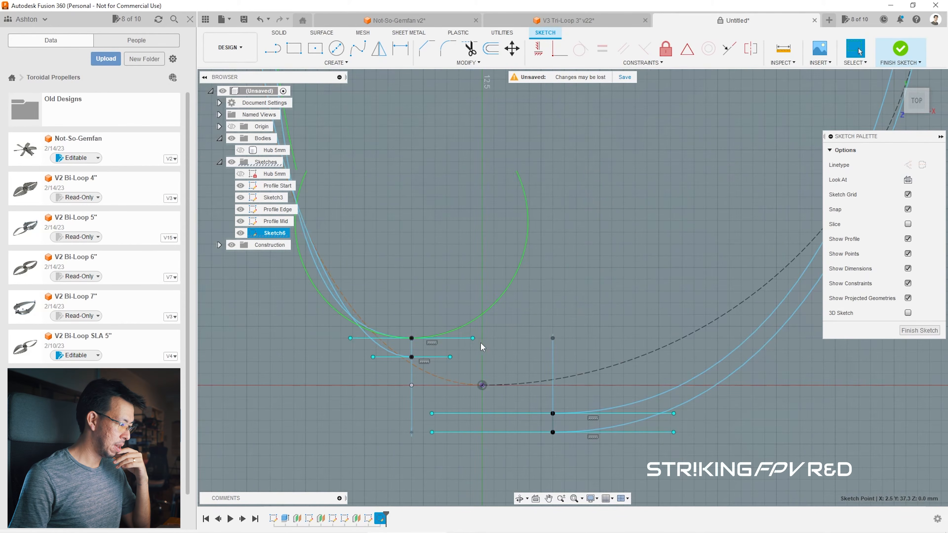
mouse_move(472, 338)
mouse_down()
mouse_move(446, 347)
mouse_move(456, 340)
mouse_up()
scroll(455, 343, up, 5)
scroll(534, 405, down, 5)
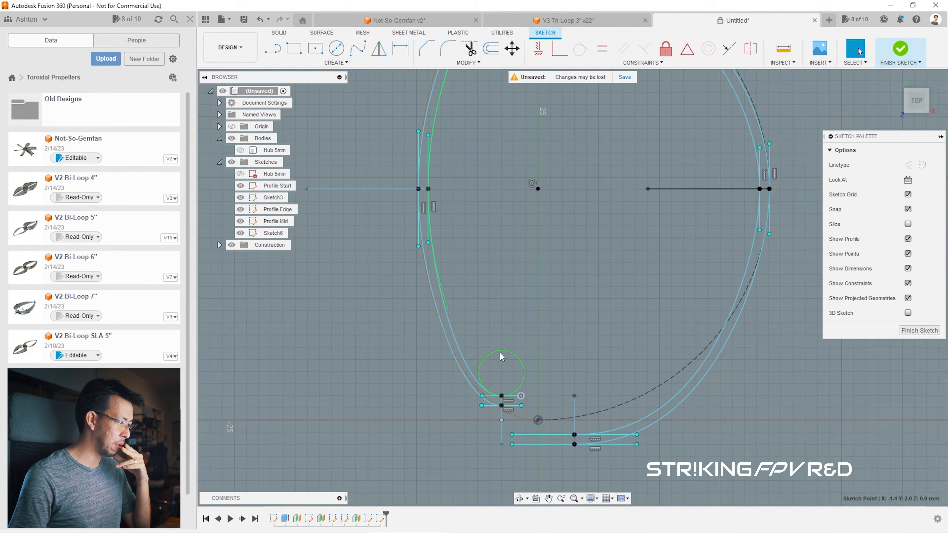
Step: Shorten the inner left spline's vertical tangent handle at the left mid profile slightly below the outer left spline's handle
scroll(442, 189, up, 4)
scroll(457, 301, down, 3)
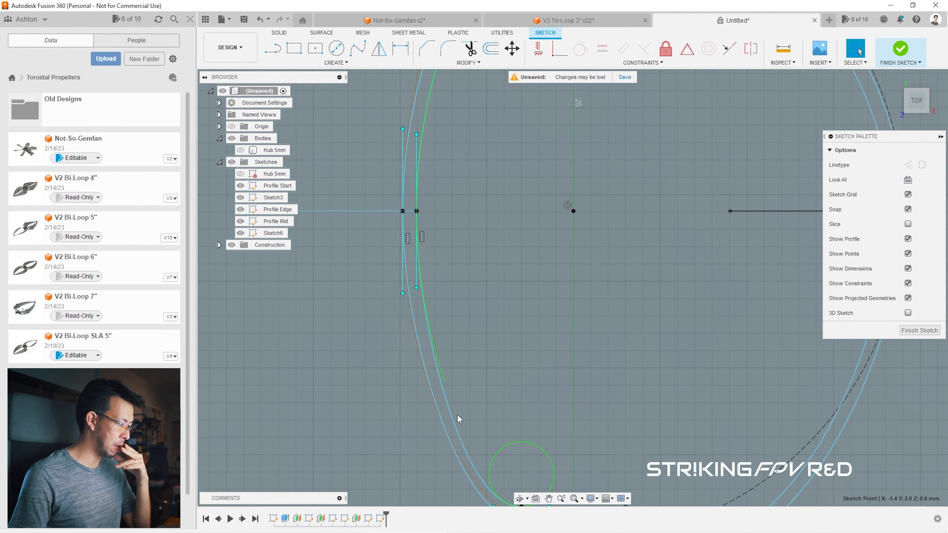
drag(417, 287, 417, 281)
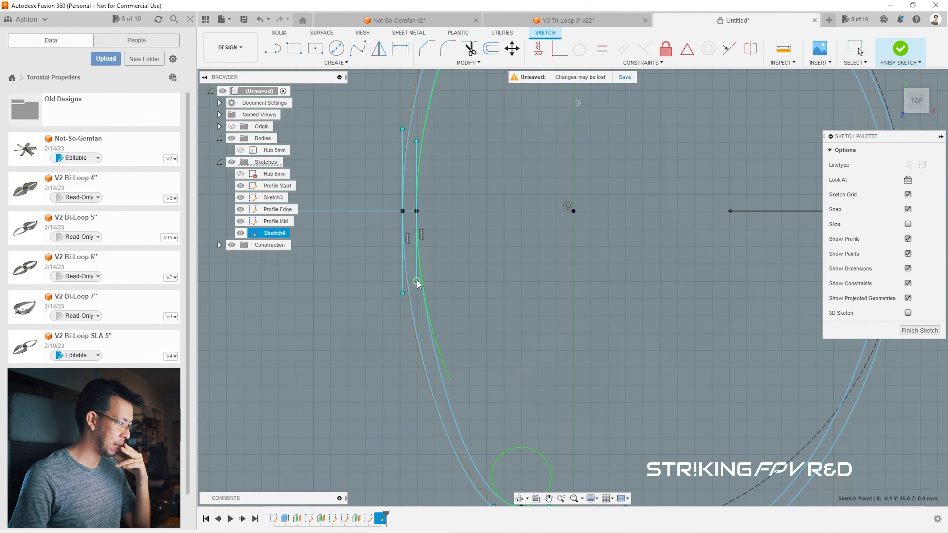
scroll(401, 401, down, 4)
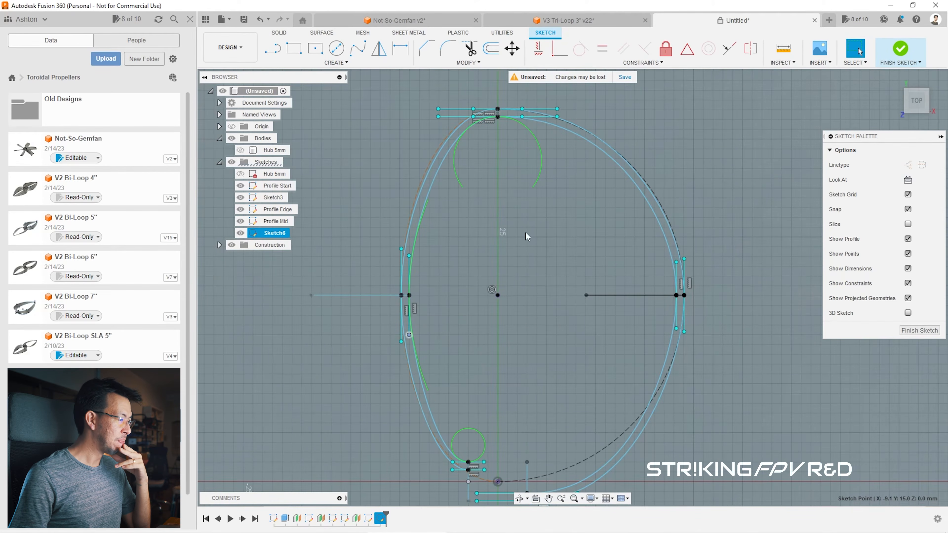
scroll(574, 221, down, 1)
click(736, 162)
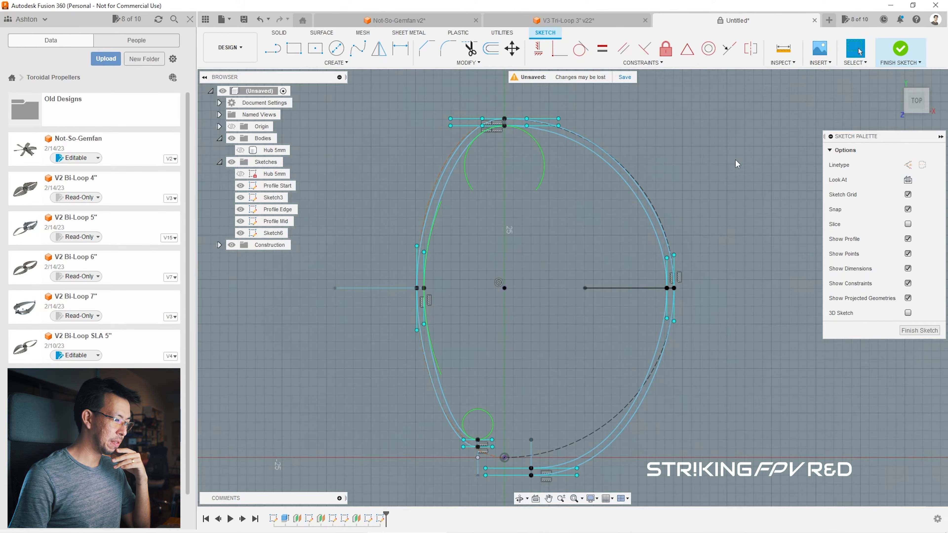
Step: Finish the guide spline sketch and rename it Rail Base
click(900, 48)
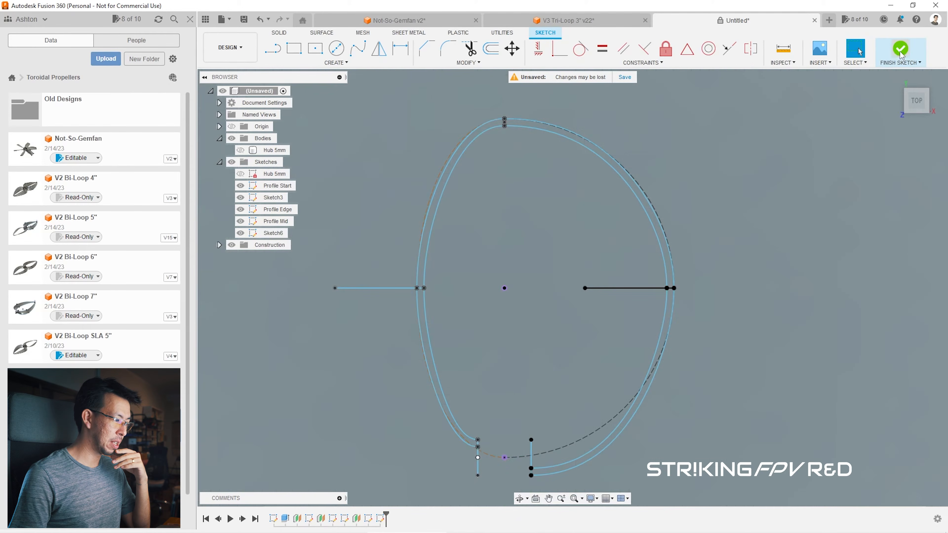
click(288, 234)
click(288, 235)
text(R)
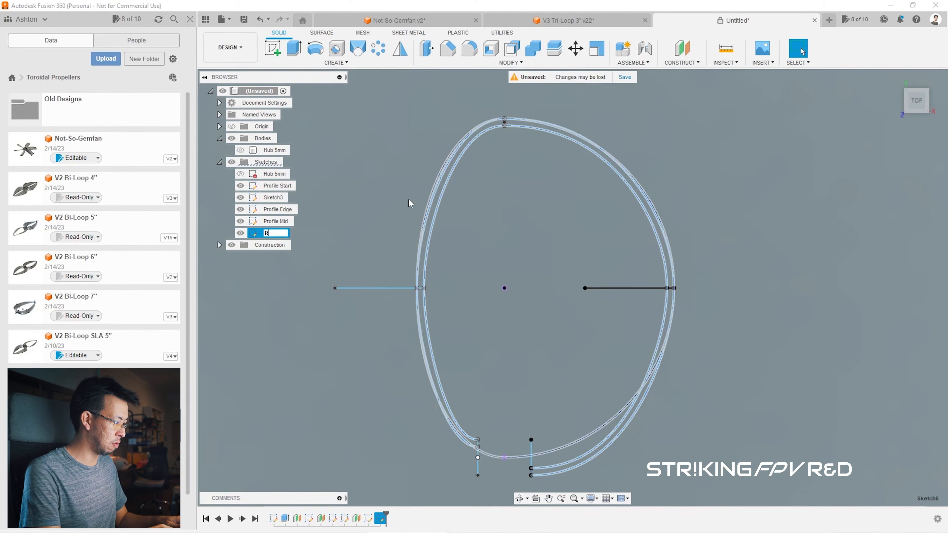
text(ail)
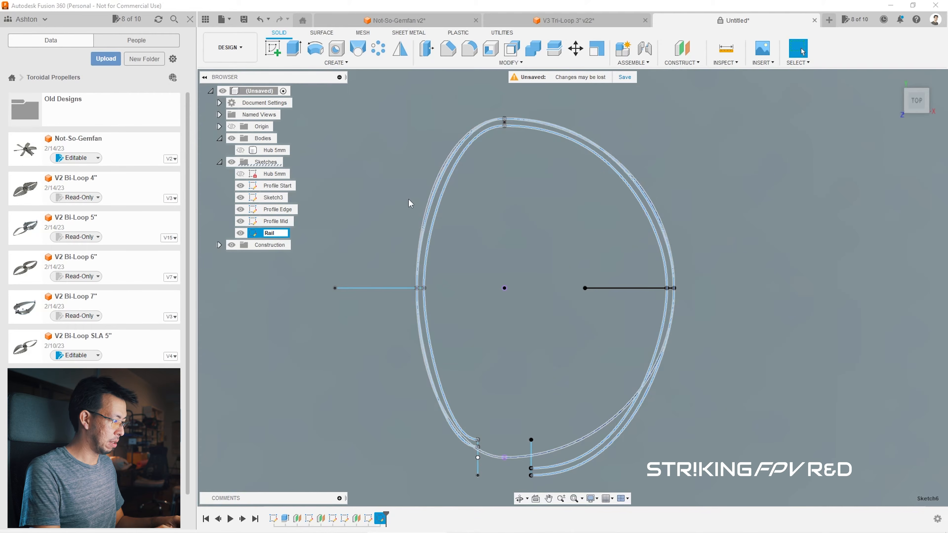
text( Base)
key(Return)
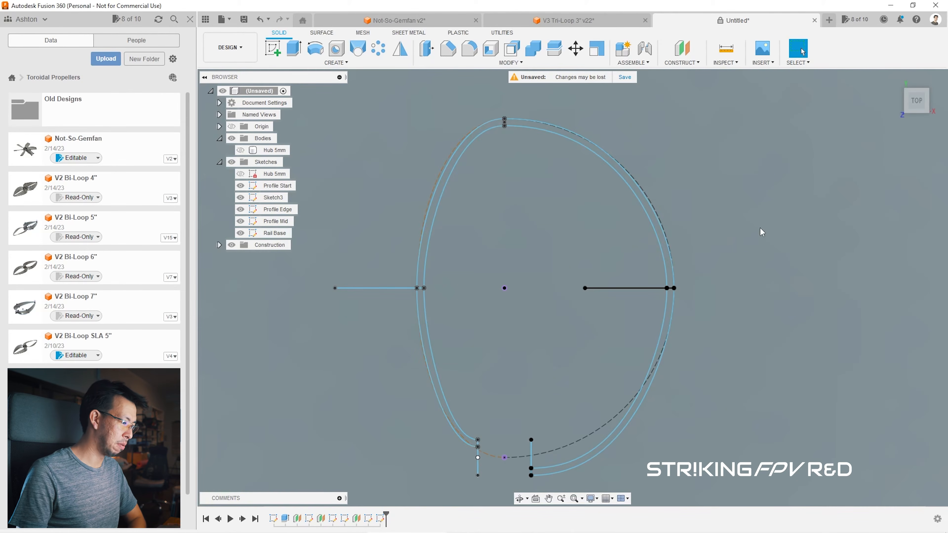
Step: Loft the right hub profile to the right mid profile, using the two outer Rail Base splines between them as rails
shift+middle_drag(761, 229, 735, 280)
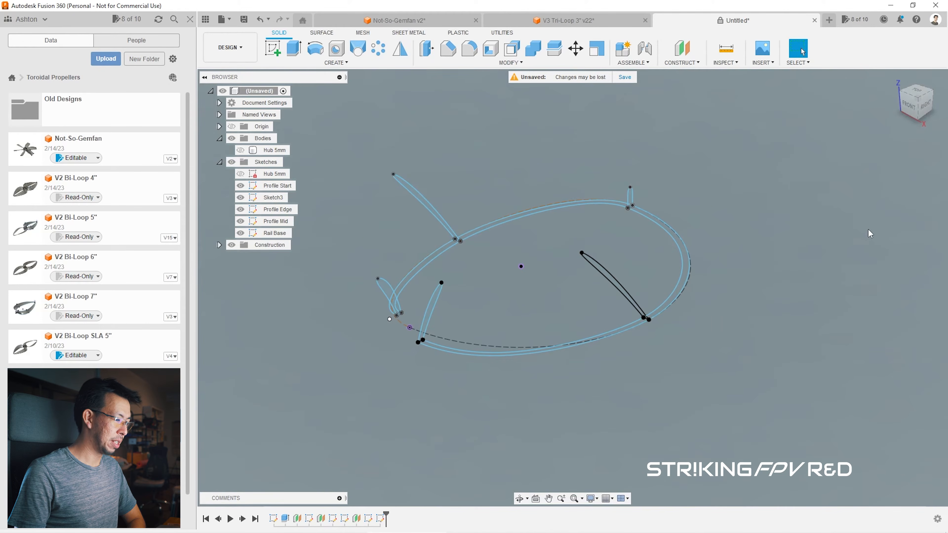
scroll(870, 233, down, 1)
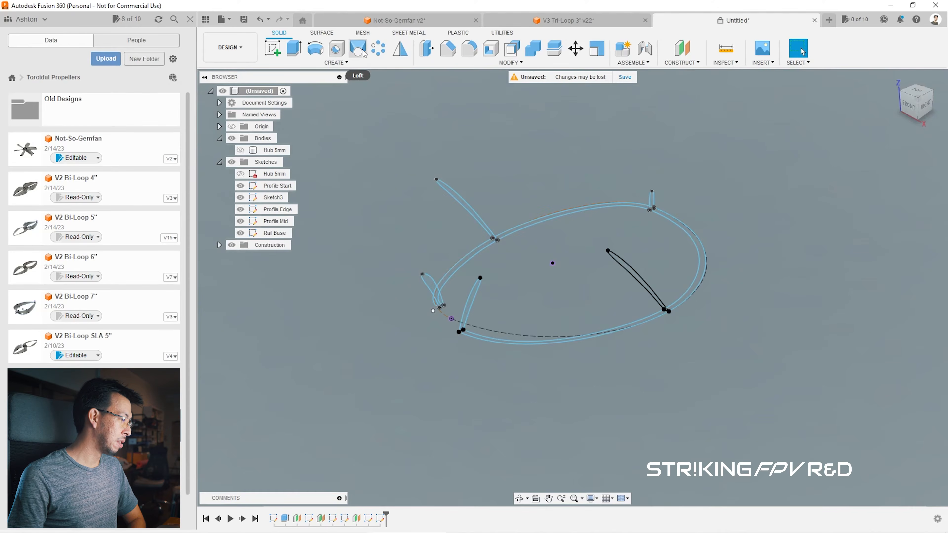
click(359, 50)
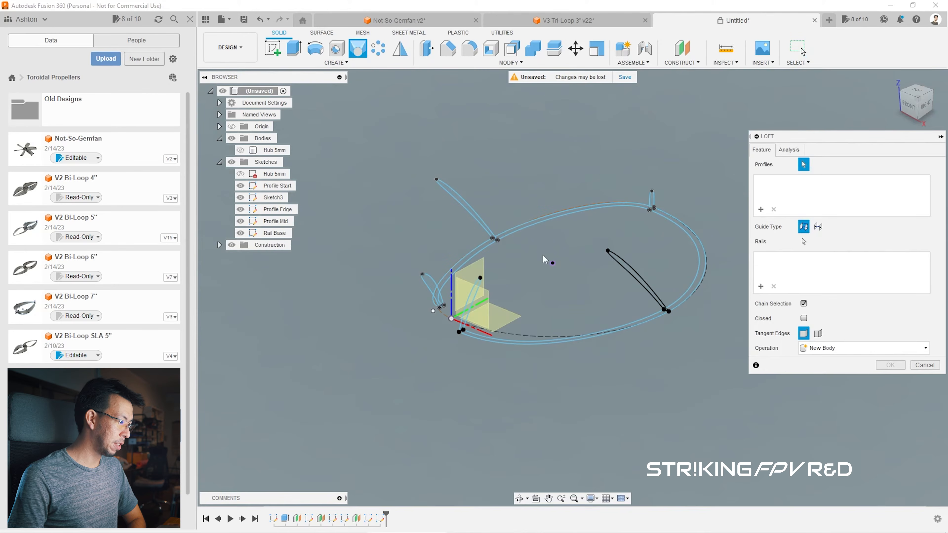
click(481, 291)
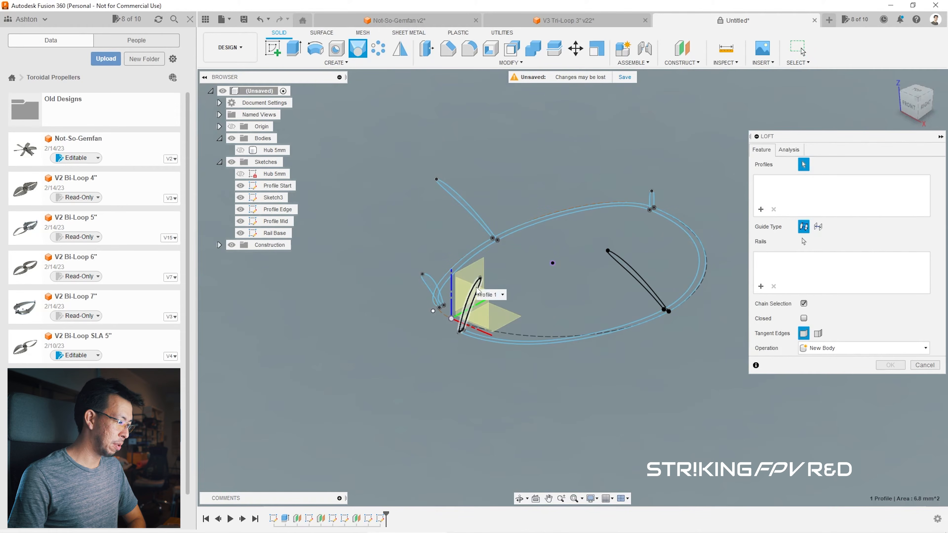
click(634, 278)
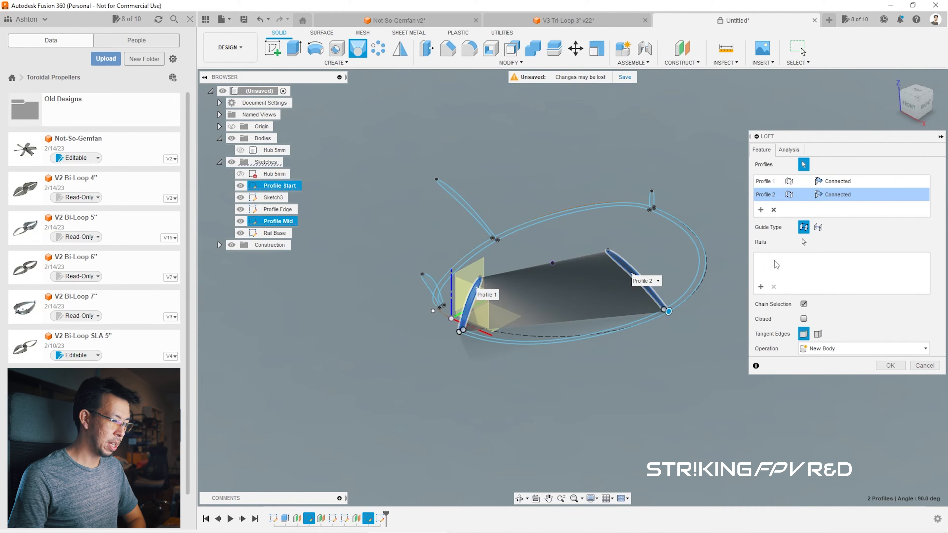
click(760, 287)
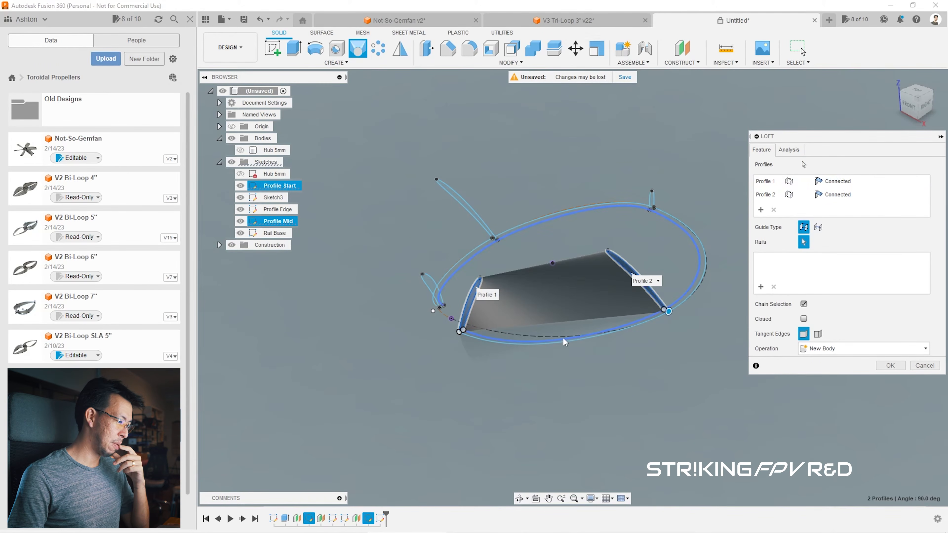
click(569, 343)
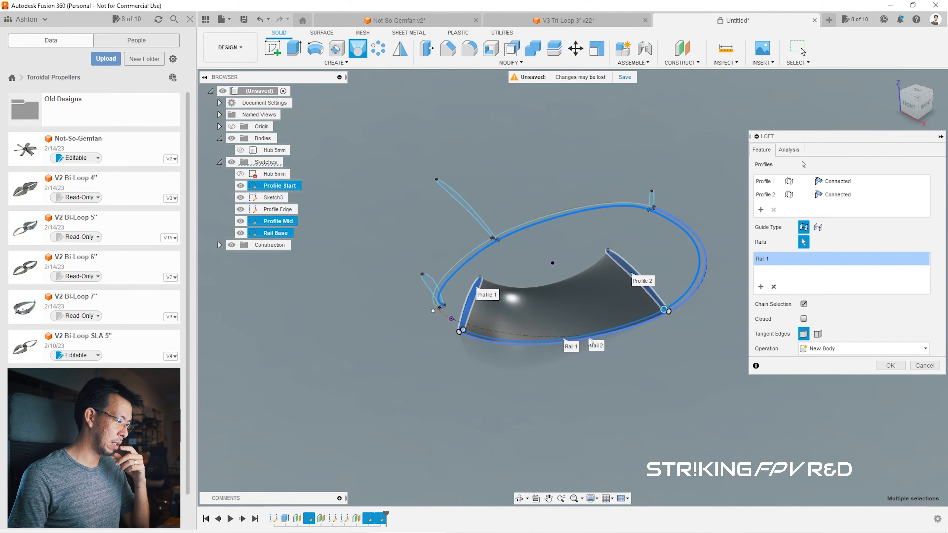
Step: Check the loft preview from above, extend it to the edge profile, and create it as a new body
drag(920, 104, 934, 125)
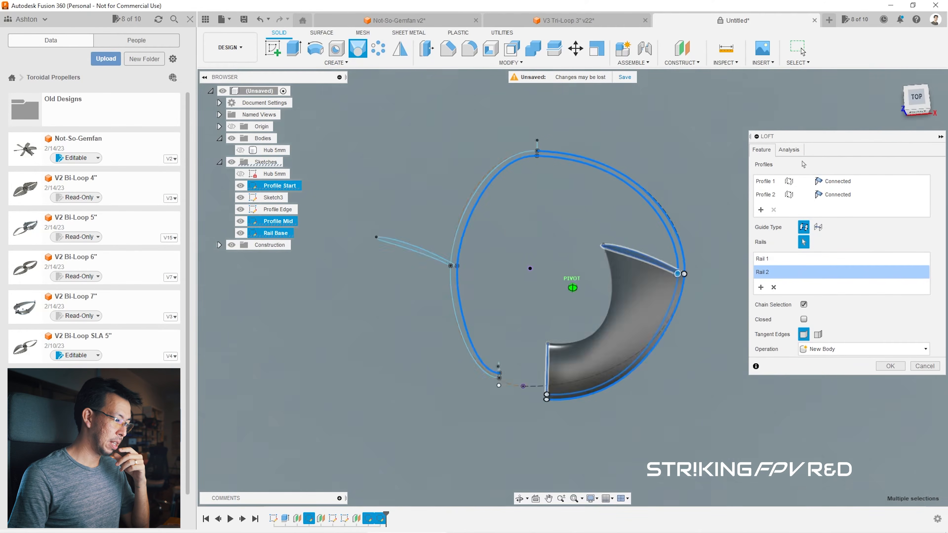
shift+middle_drag(662, 312, 627, 325)
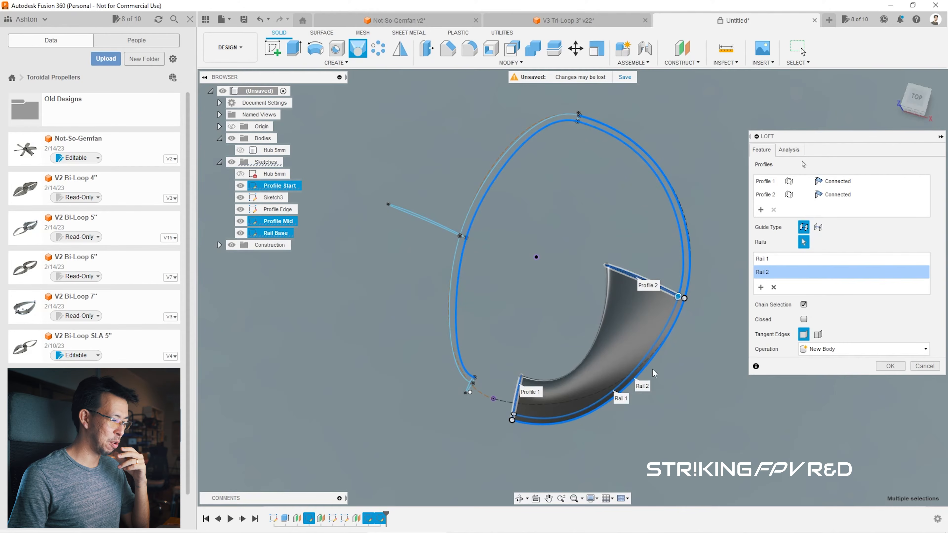
mouse_move(917, 103)
mouse_down()
mouse_move(947, 124)
mouse_move(947, 90)
mouse_move(947, 125)
mouse_move(937, 125)
mouse_up()
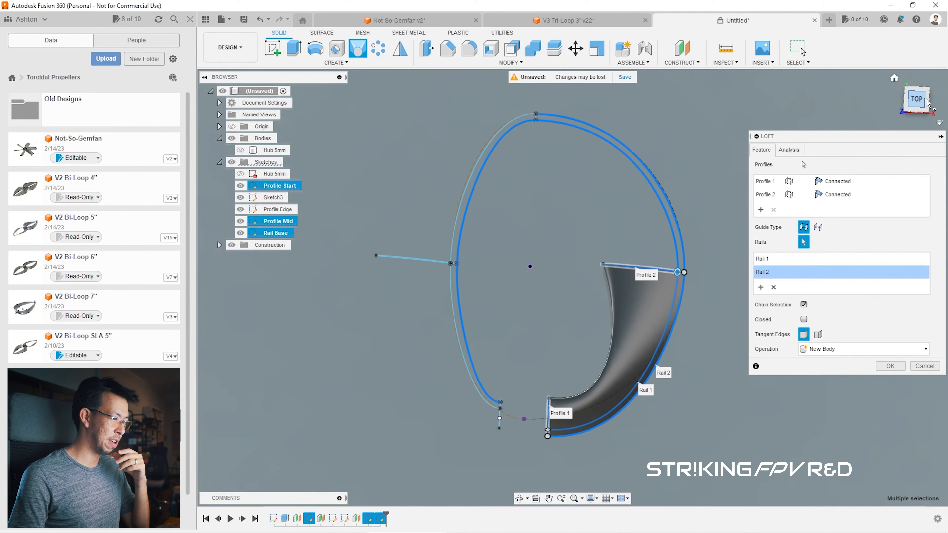
click(918, 99)
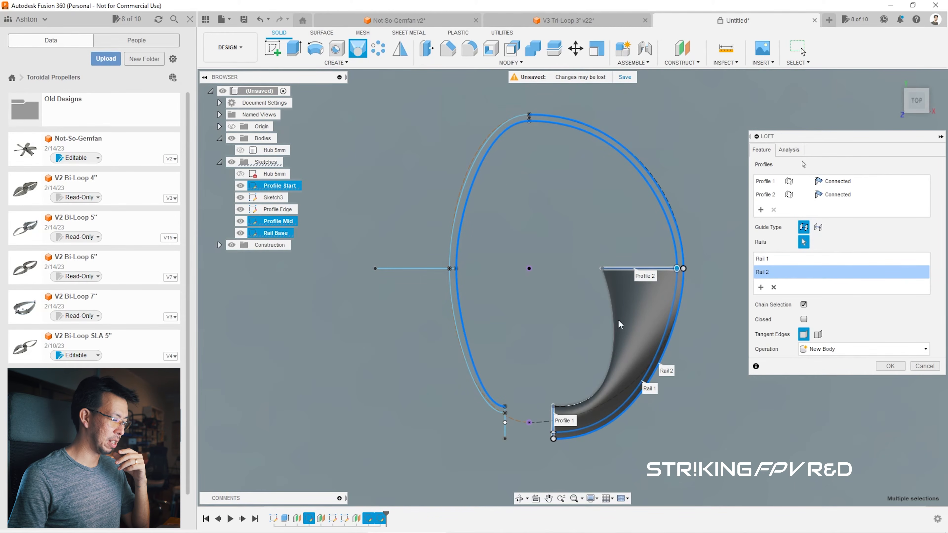
drag(918, 97, 903, 76)
click(761, 211)
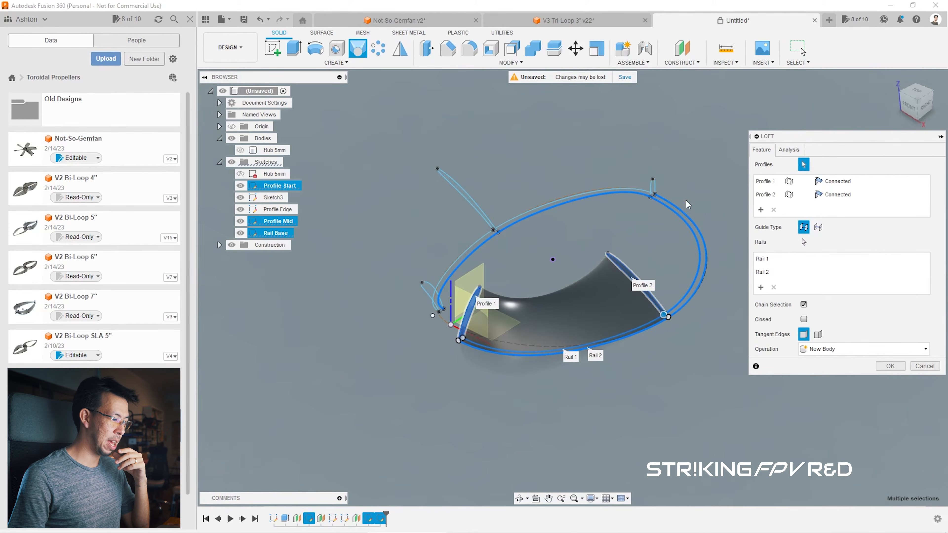
click(652, 189)
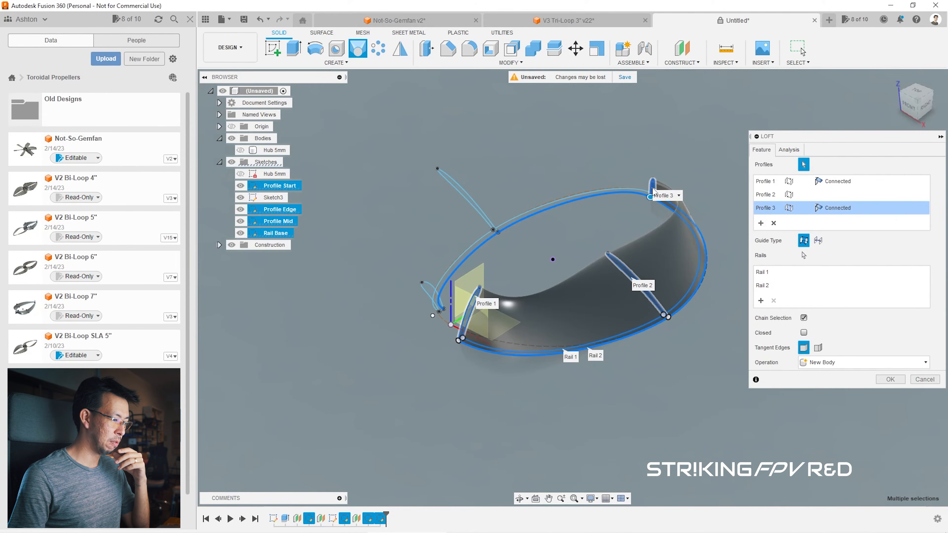
click(468, 201)
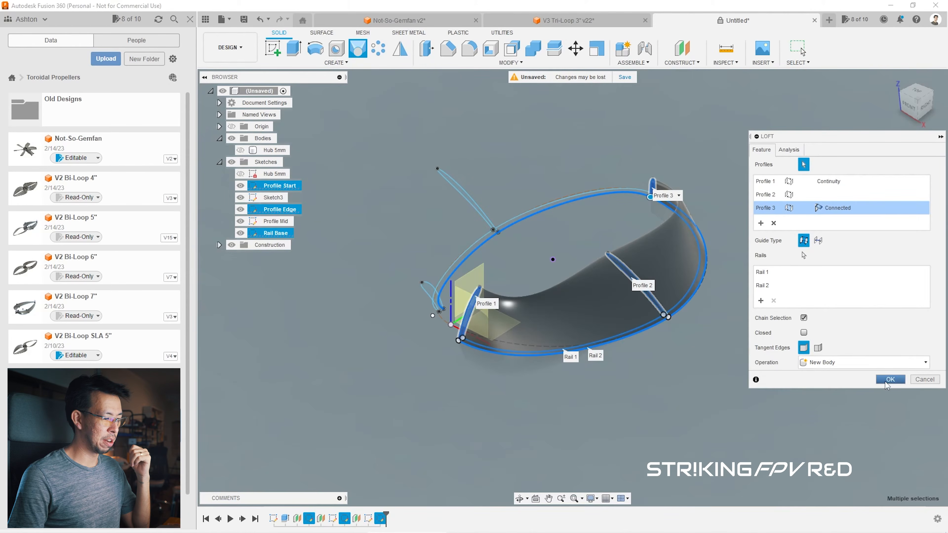
click(858, 381)
shift+middle_drag(870, 363, 821, 246)
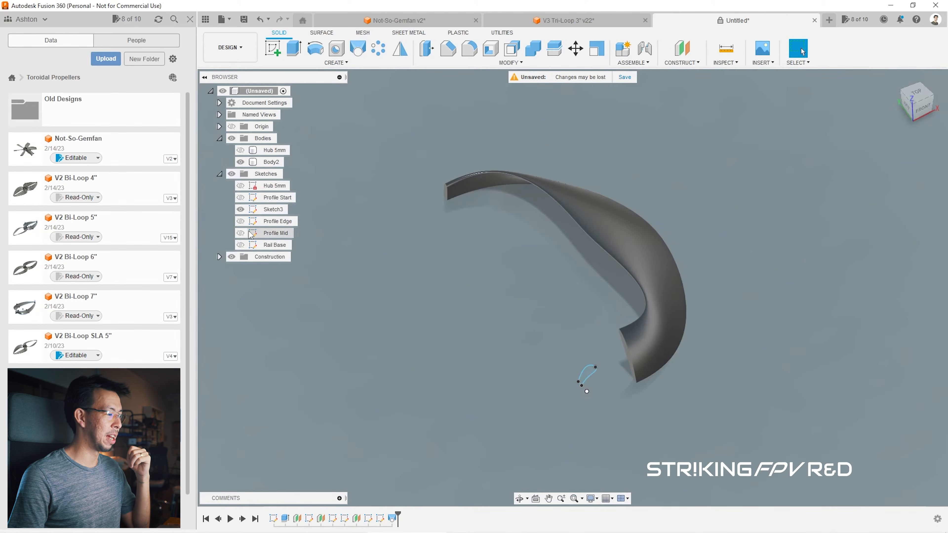
Step: Show the Profile Edge, Profile Mid and Rail Base sketches again
click(241, 221)
click(240, 233)
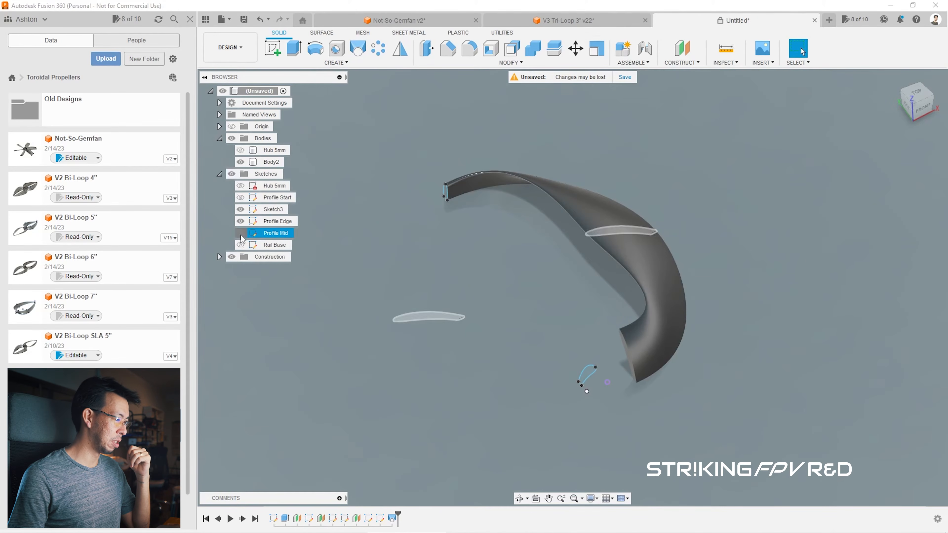
click(240, 245)
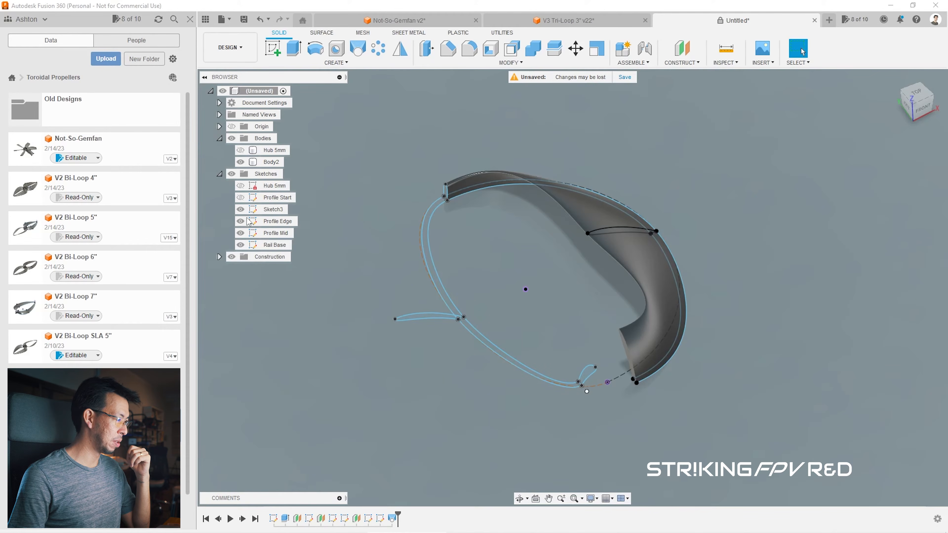
Step: Set up a second loft from the edge profile to the left mid profile, with both Rail Base splines as rails
click(362, 47)
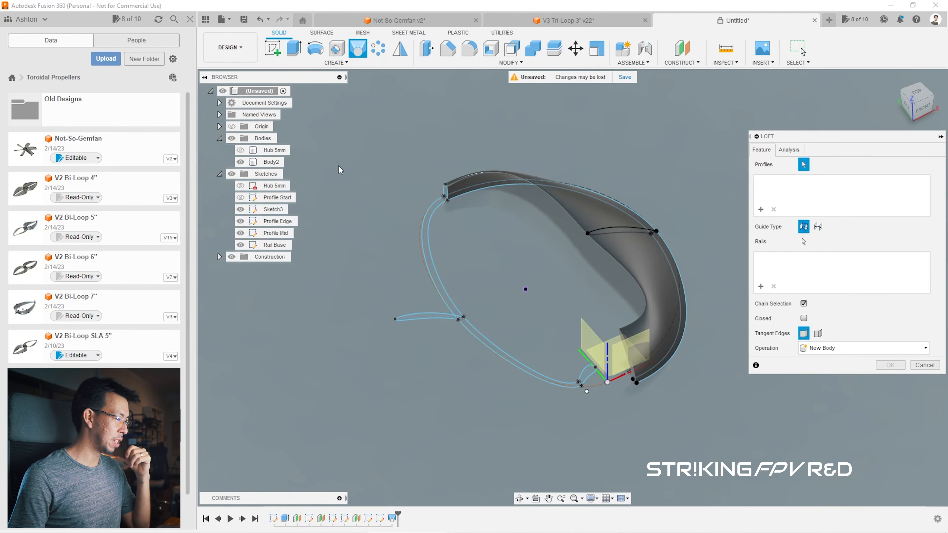
scroll(351, 192, up, 3)
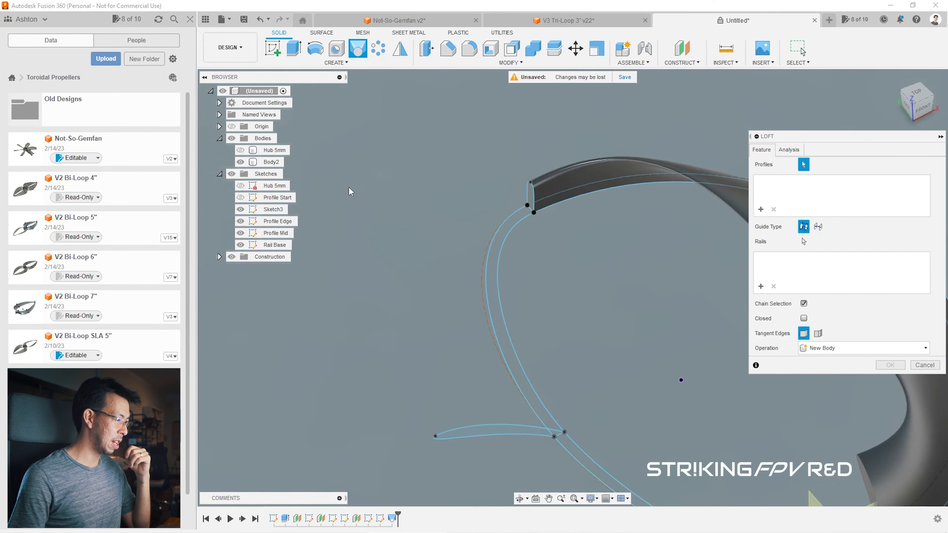
click(528, 198)
click(487, 329)
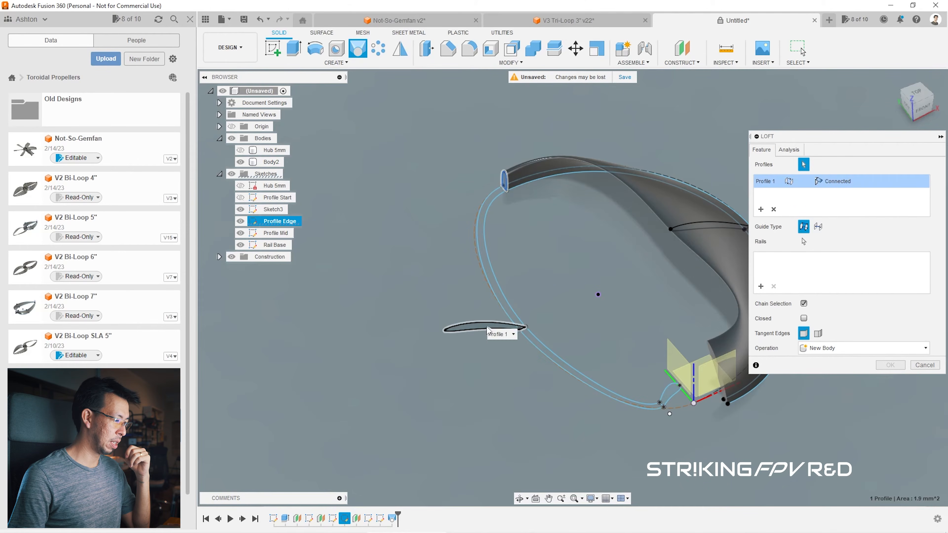
click(760, 286)
click(485, 239)
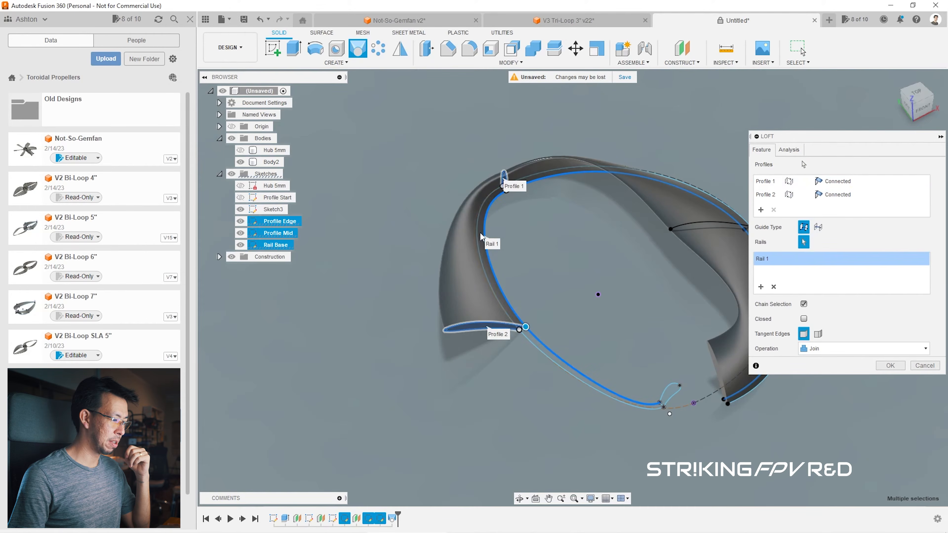
click(495, 190)
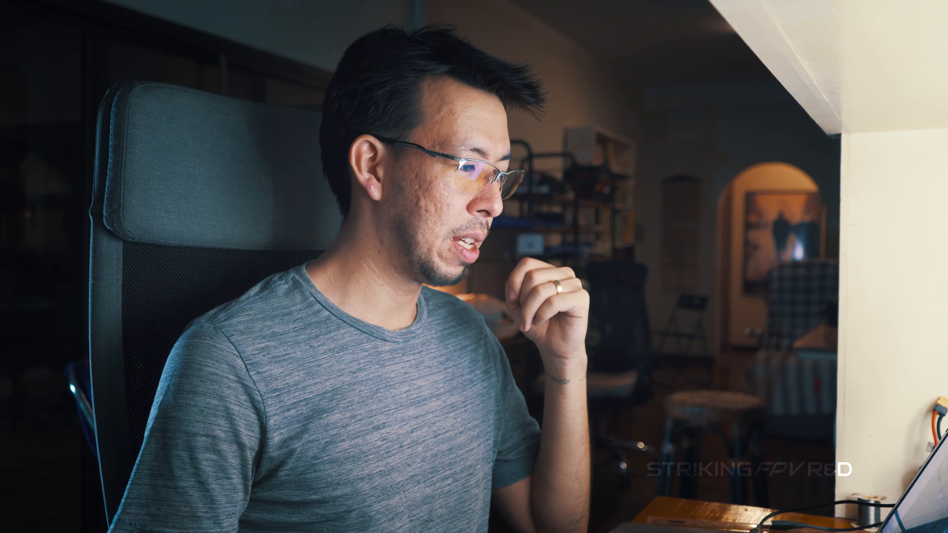
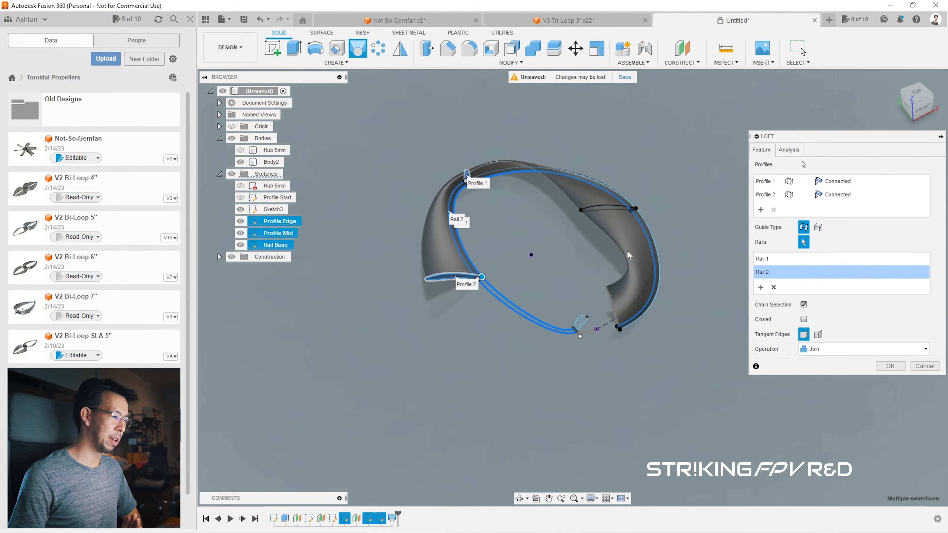
Step: Extend the second loft to the left hub profile, join it to the first half, and inspect the blade loop from above
click(761, 211)
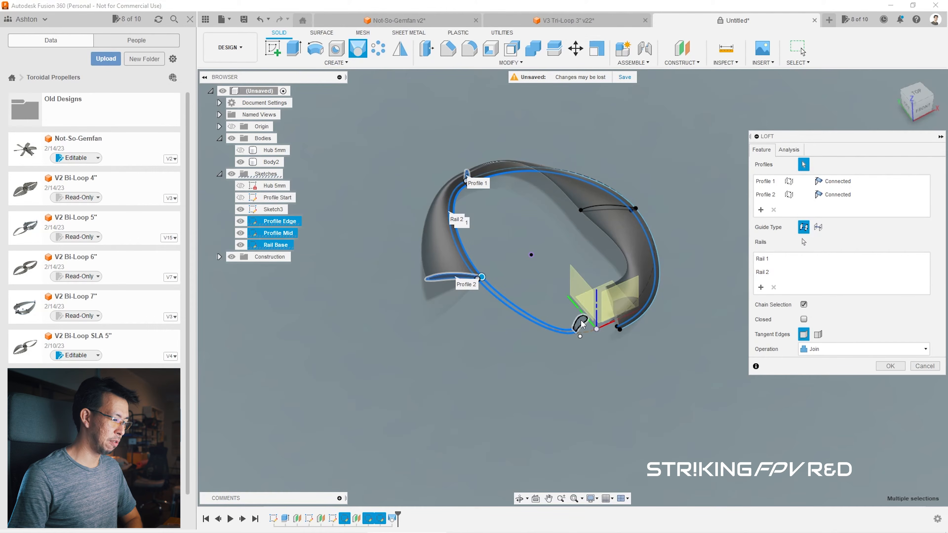
click(583, 325)
click(890, 366)
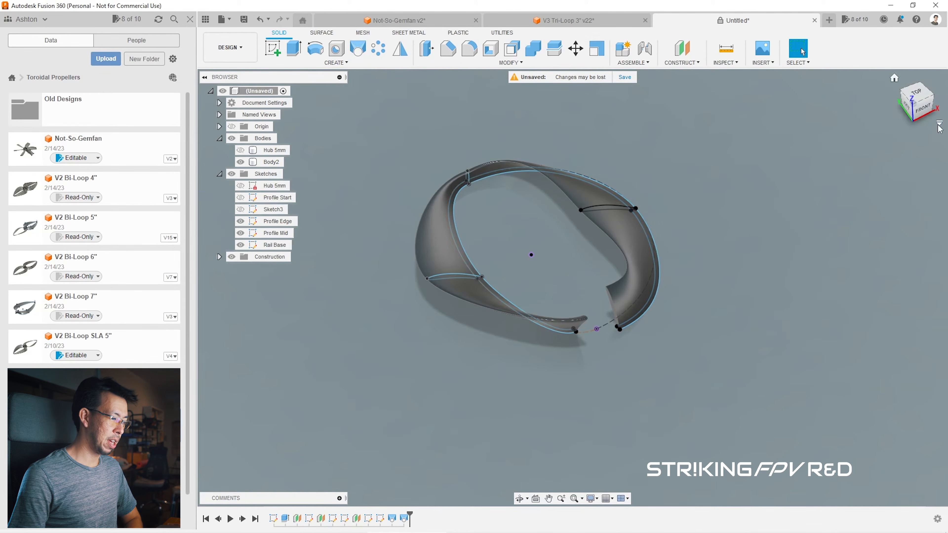
click(913, 100)
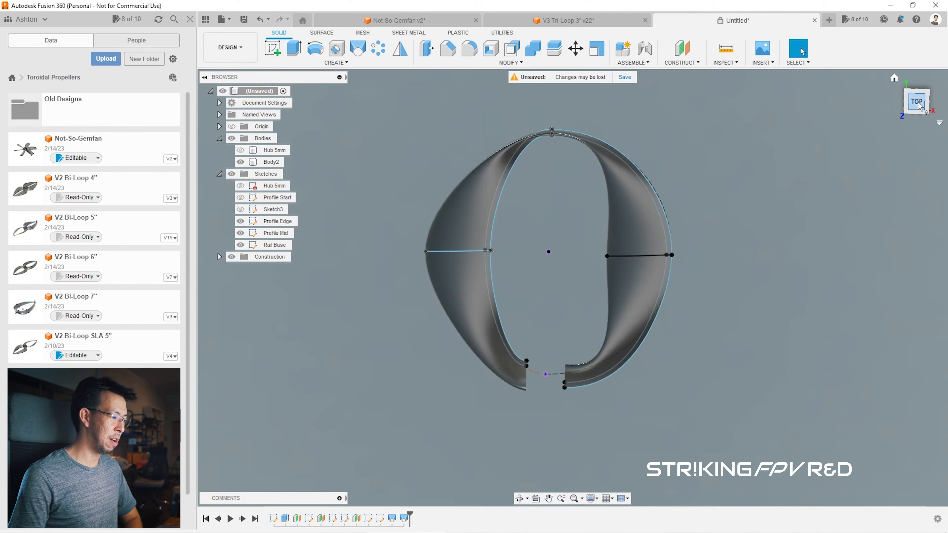
mouse_move(916, 109)
mouse_down()
mouse_move(912, 88)
mouse_move(917, 103)
mouse_move(929, 99)
mouse_move(921, 100)
mouse_up()
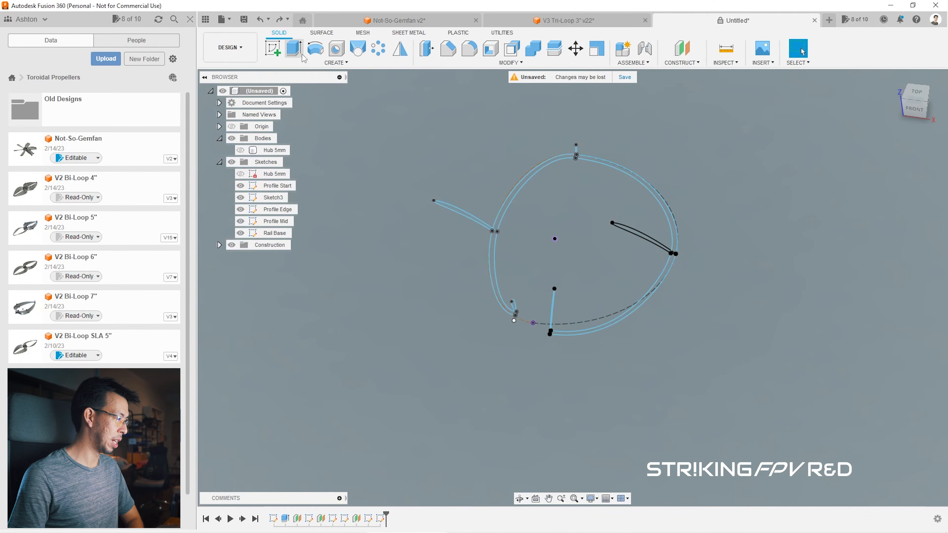
Step: Create a construction plane offset 6 mm above the XY plane
drag(914, 112, 904, 99)
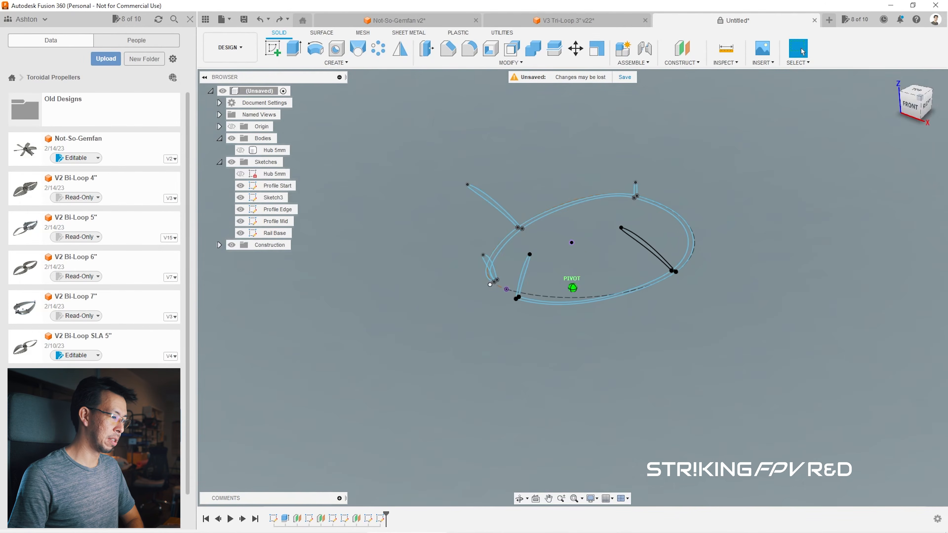
click(685, 49)
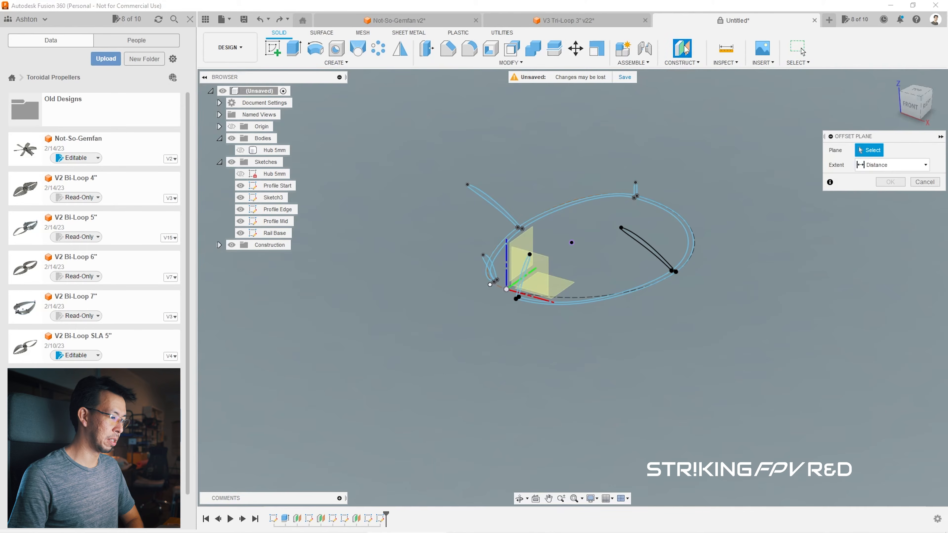
click(567, 289)
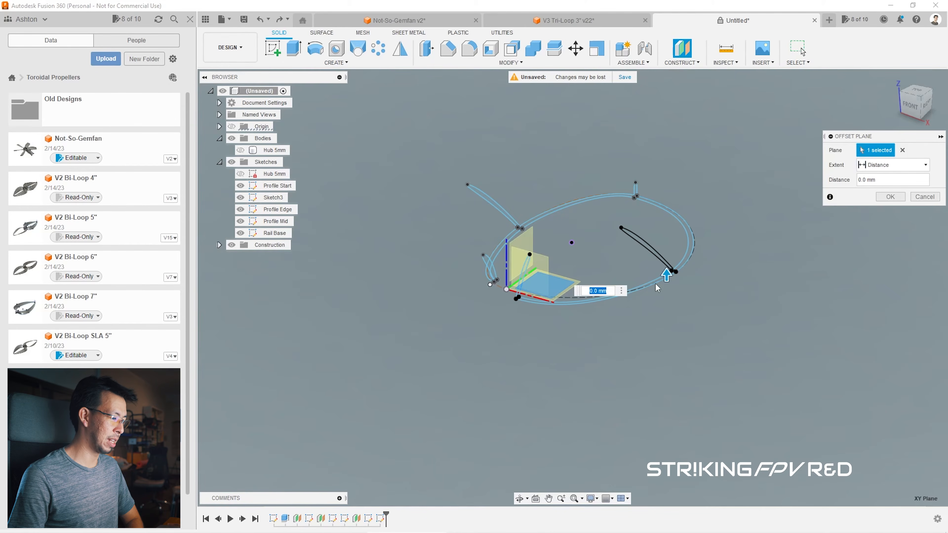
drag(666, 277, 504, 257)
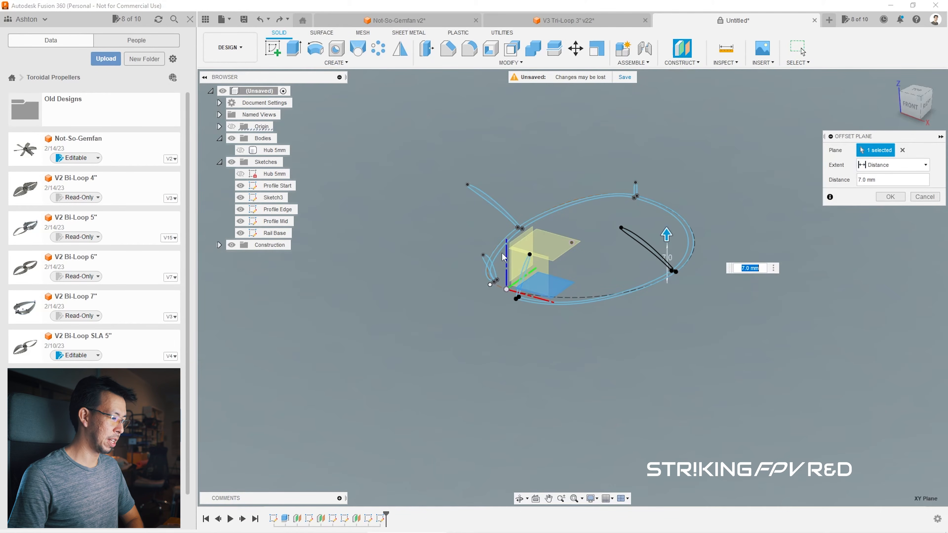
text(6)
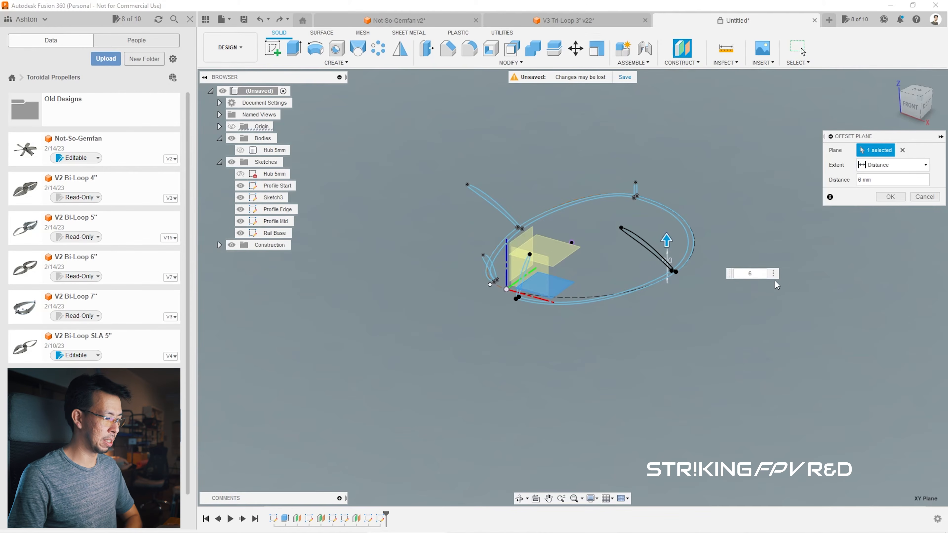
click(893, 198)
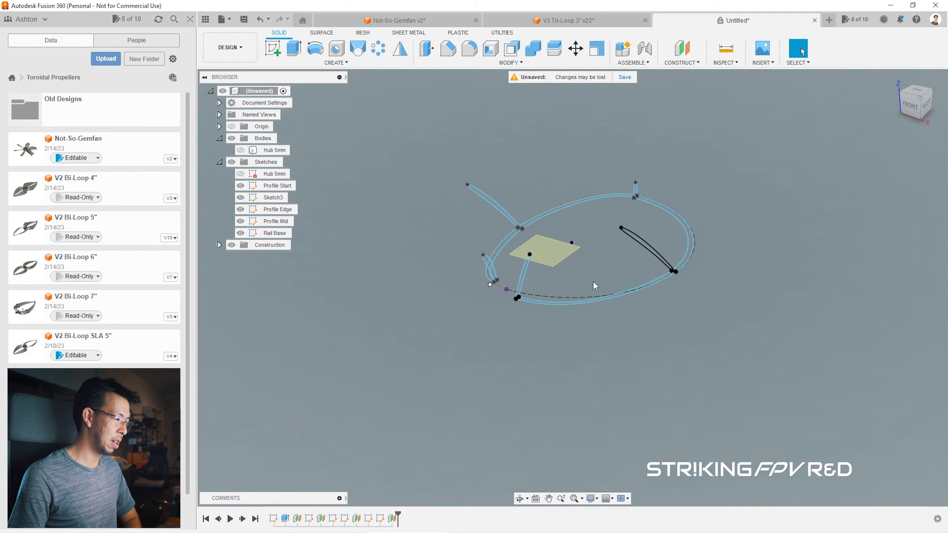
Step: Start a new sketch on the construction plane offset above the XY plane
click(548, 251)
shift+middle_drag(572, 283, 573, 288)
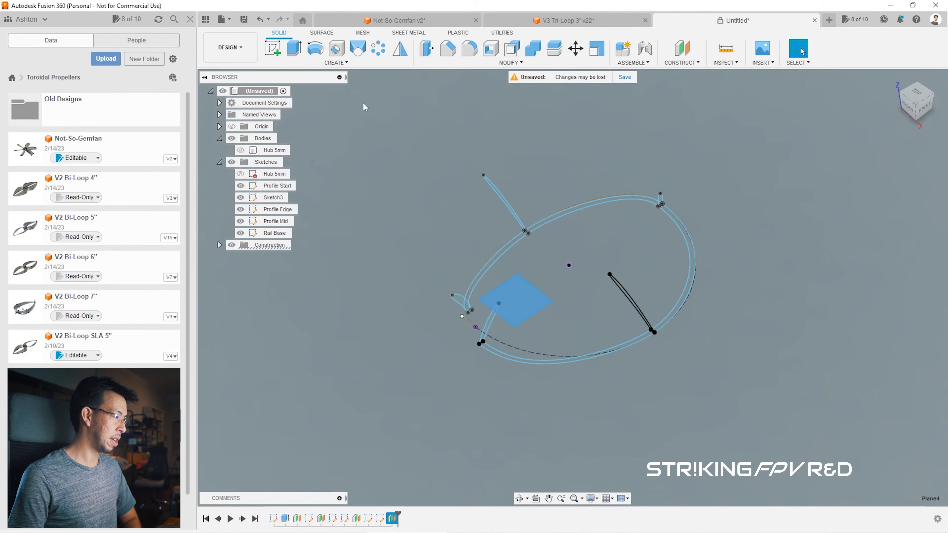
click(276, 49)
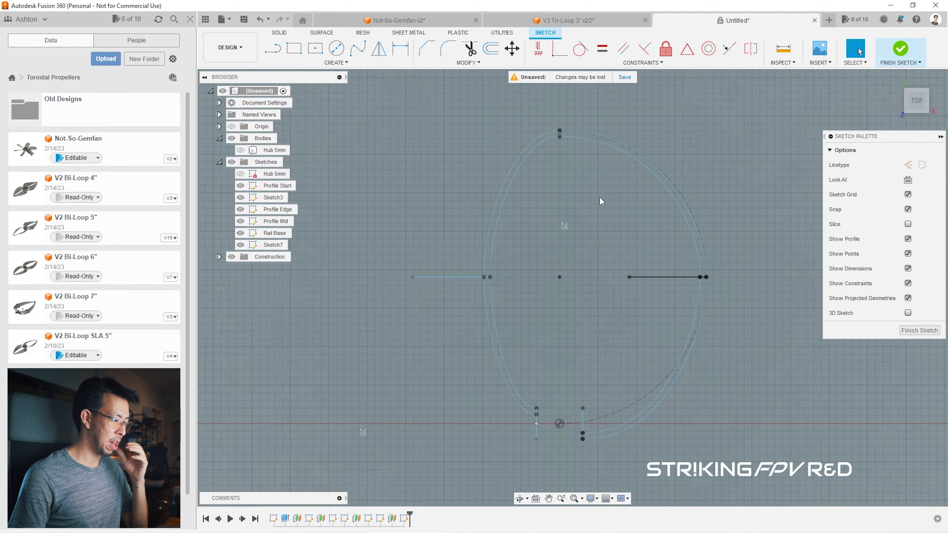
Step: Draw a two-point circle about 38 mm in diameter from the origin to the edge profile's midpoint and make it construction geometry
click(344, 63)
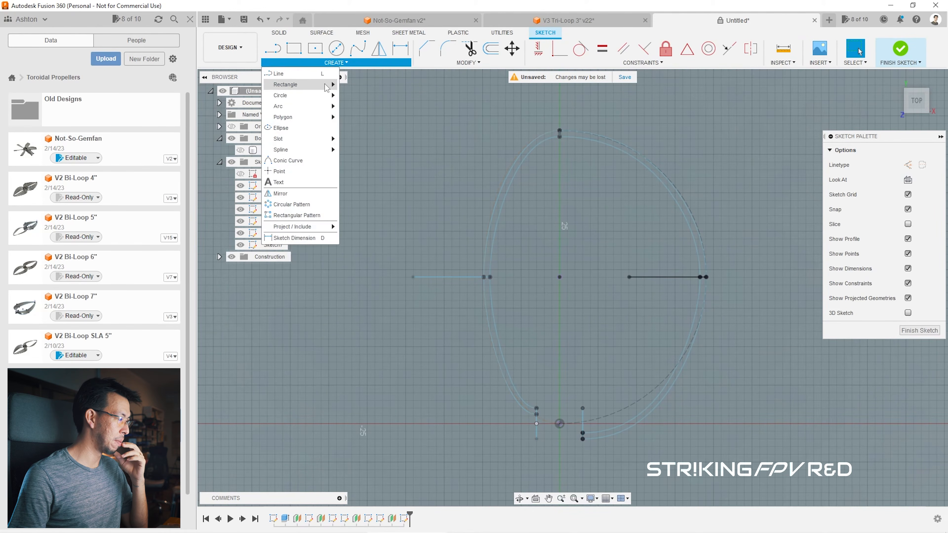
mouse_move(331, 96)
click(373, 95)
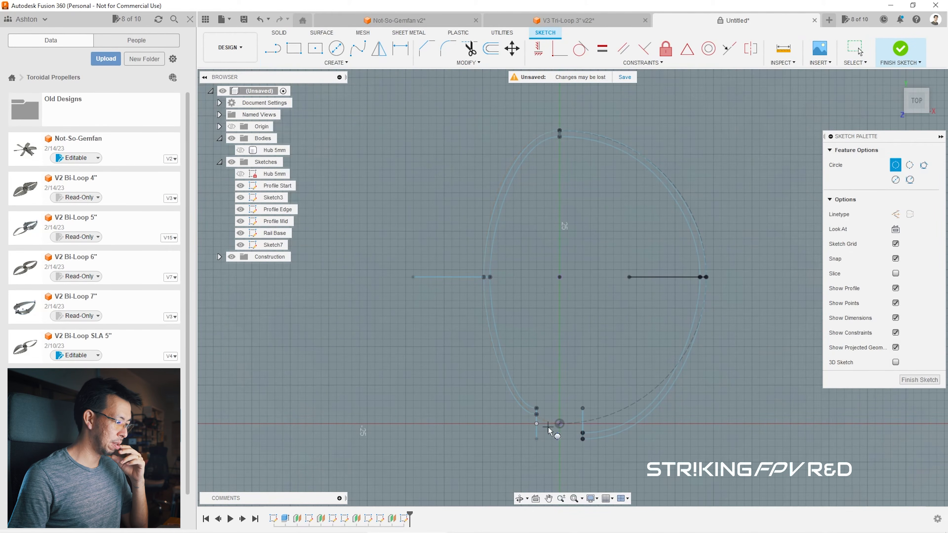
click(560, 424)
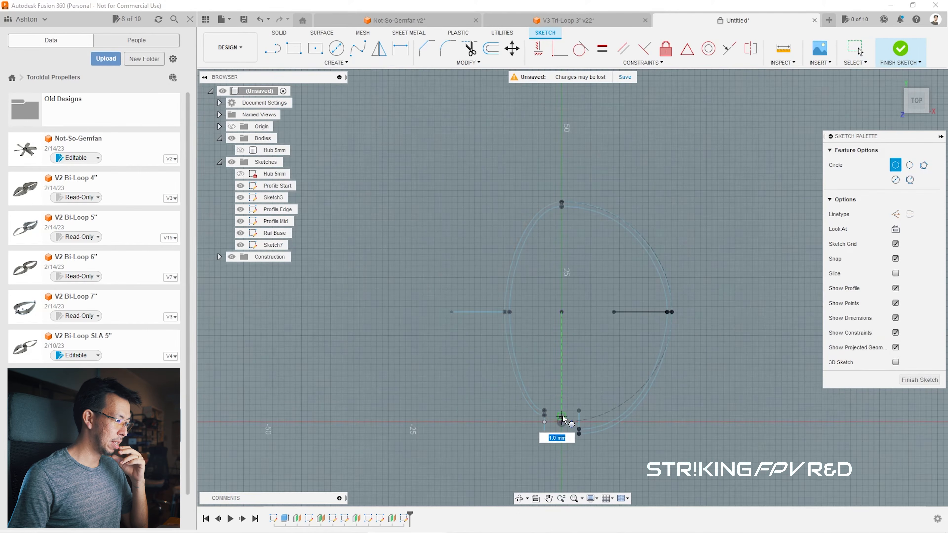
scroll(570, 187, up, 5)
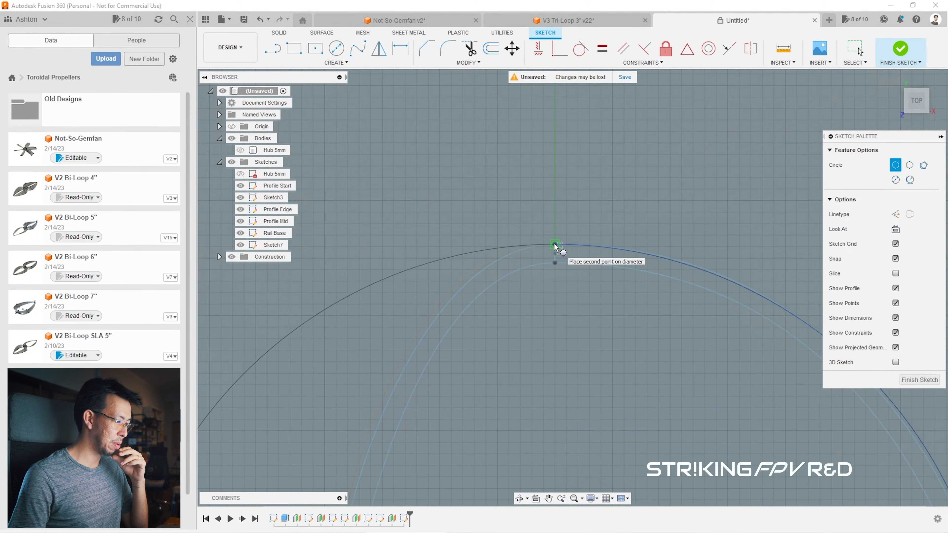
click(557, 258)
scroll(552, 132, down, 3)
key(Escape)
click(500, 180)
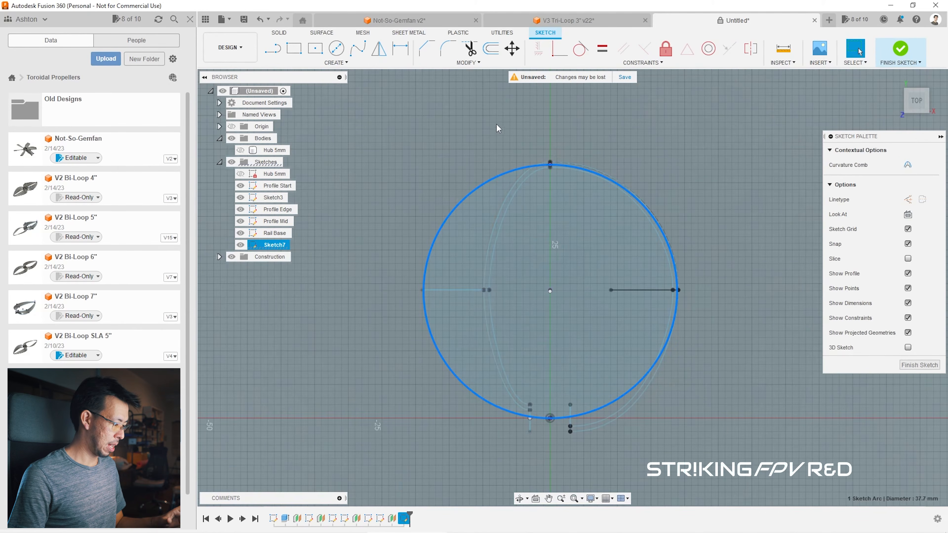
key(x)
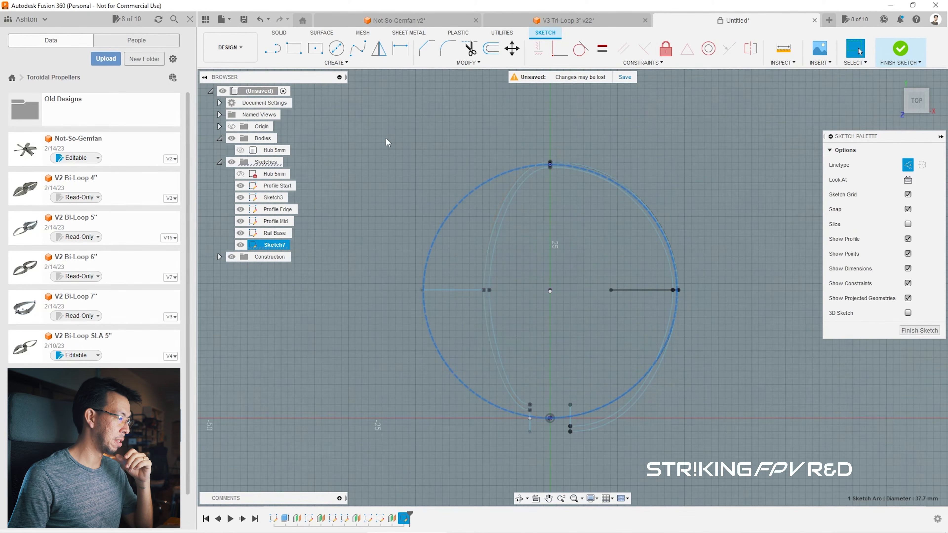
Step: Draw an ellipse about 38 mm by 18 mm from the circle's centre, reaching the origin and the right mid profile's inner end
click(336, 62)
click(288, 128)
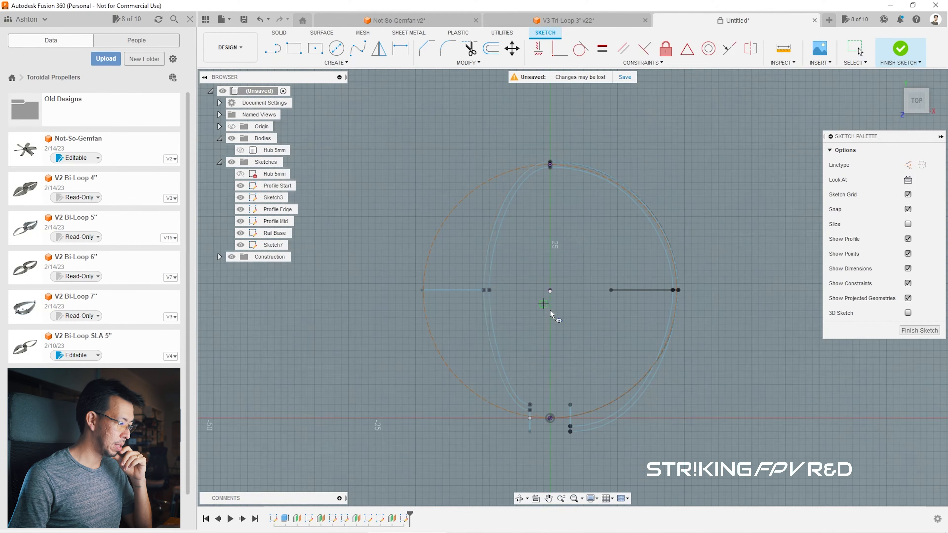
scroll(550, 297, up, 5)
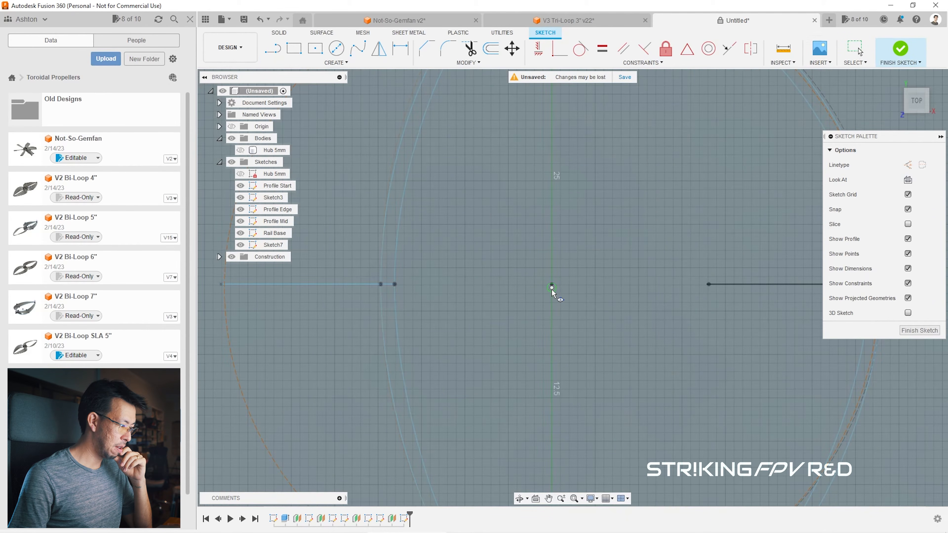
click(552, 289)
scroll(566, 346, down, 3)
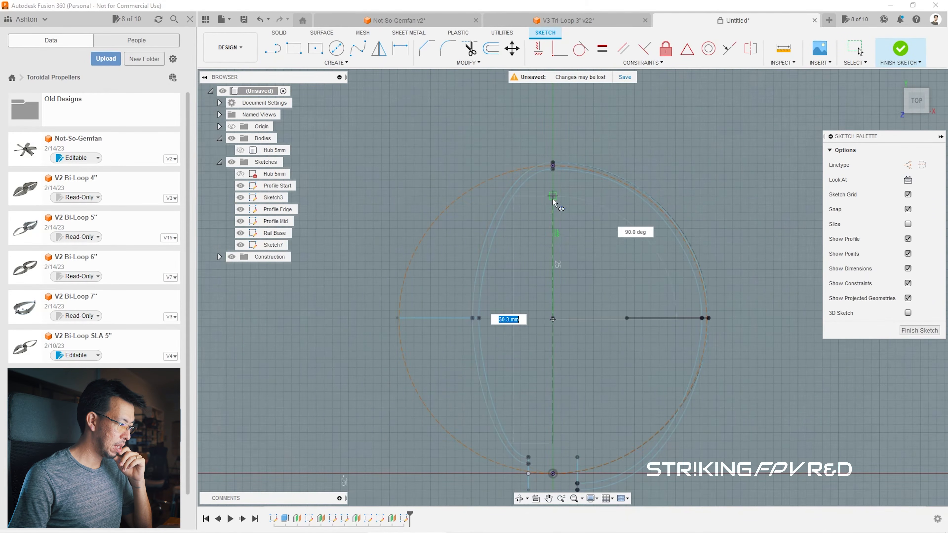
click(552, 473)
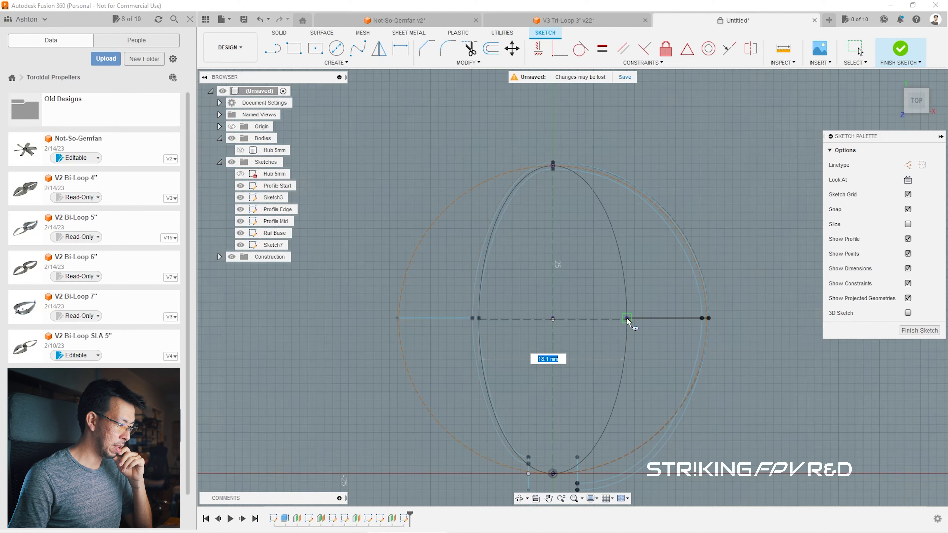
scroll(627, 320, up, 5)
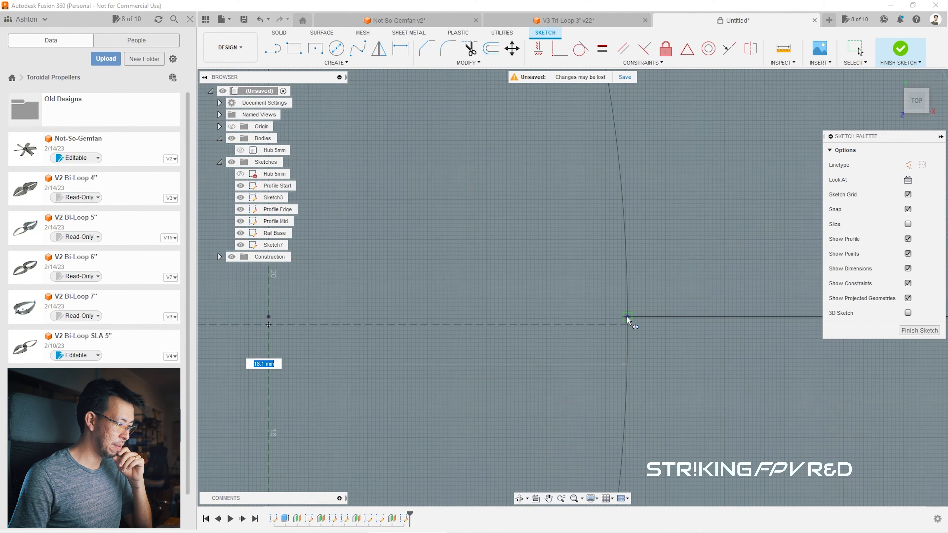
click(627, 318)
scroll(631, 235, down, 5)
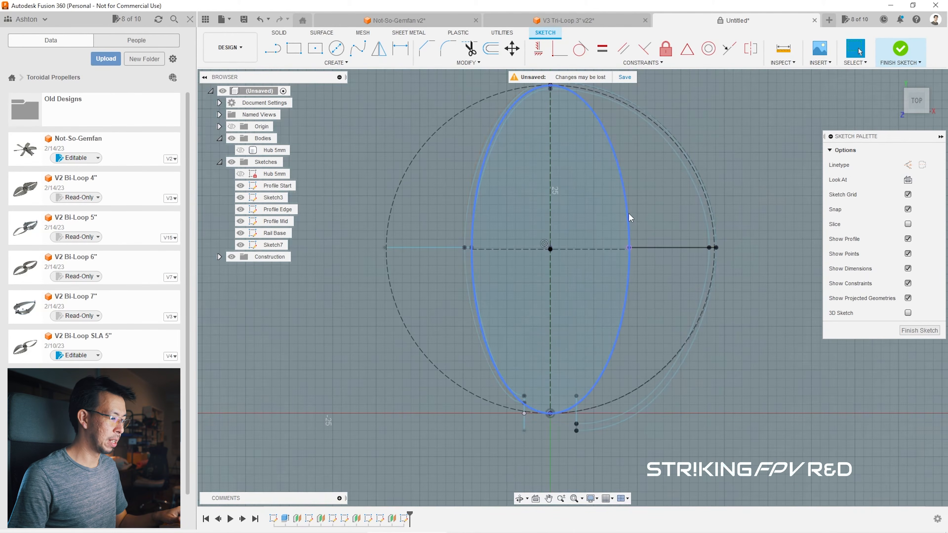
Step: Convert the ellipse to construction geometry
click(629, 218)
key(x)
scroll(604, 324, down, 2)
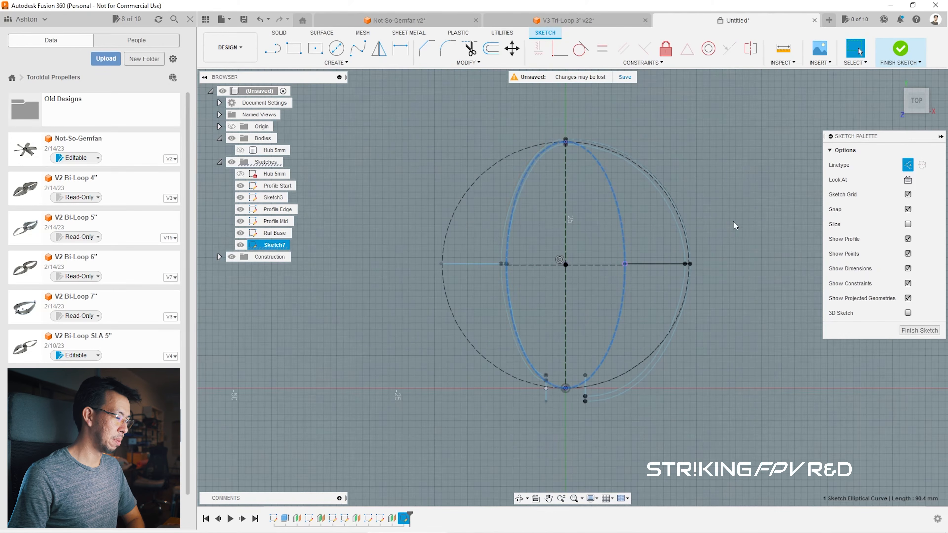
click(724, 178)
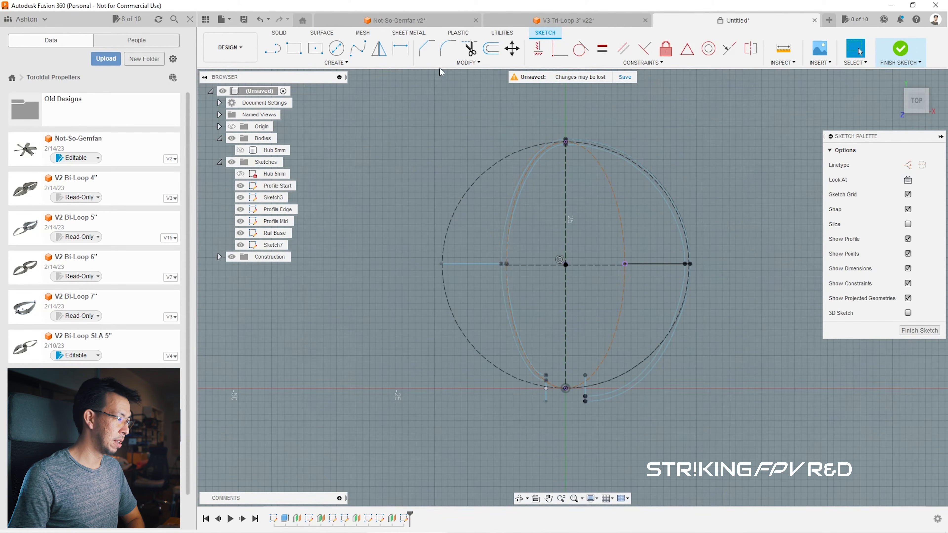
Step: Trim away the left half of the construction ellipse and the right half of the construction circle
click(473, 52)
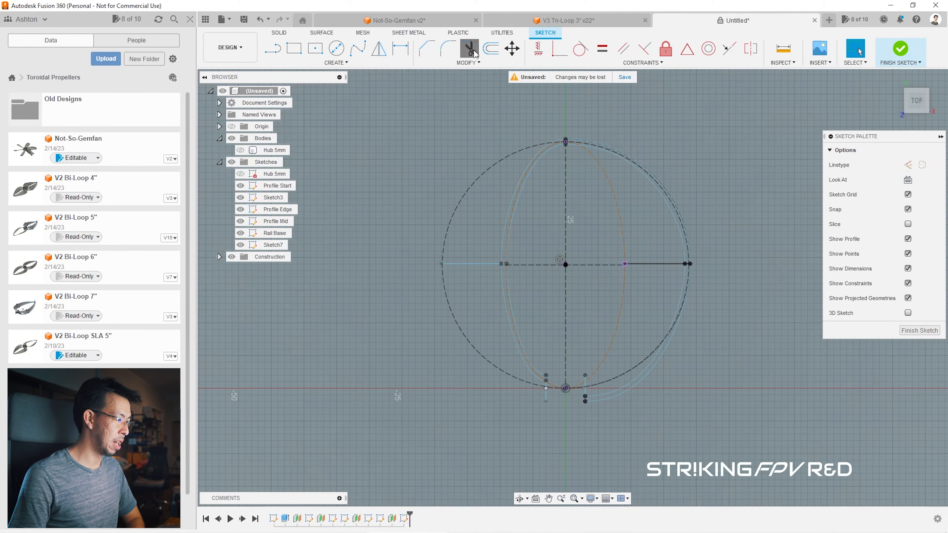
click(517, 201)
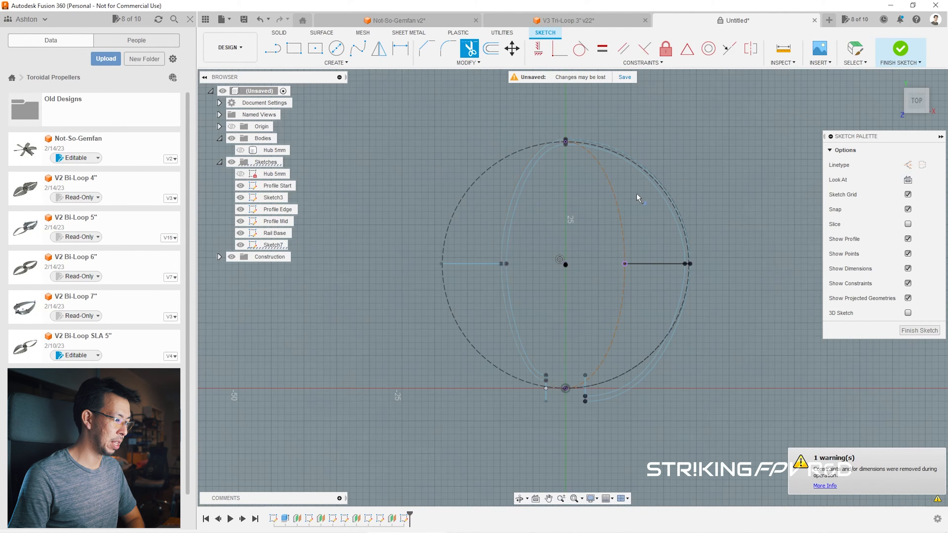
click(660, 192)
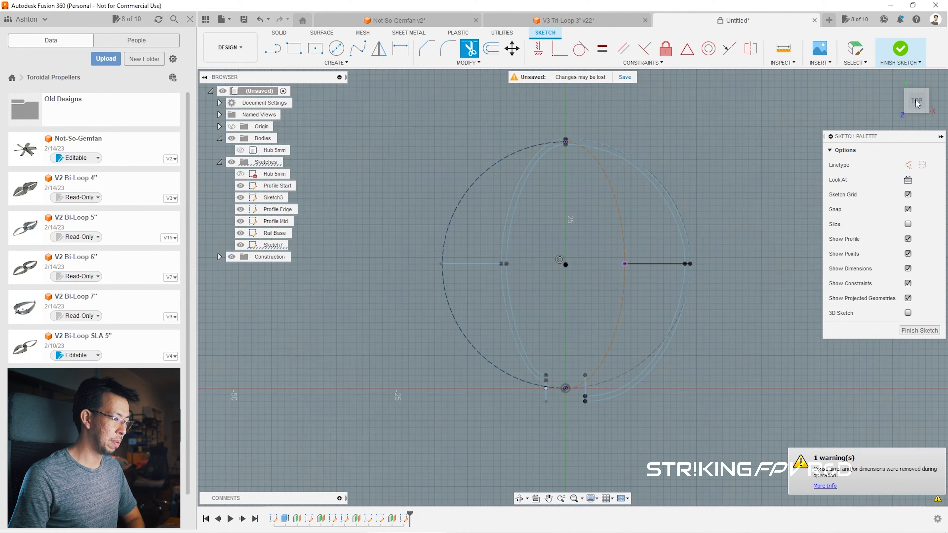
drag(920, 105, 903, 68)
click(914, 91)
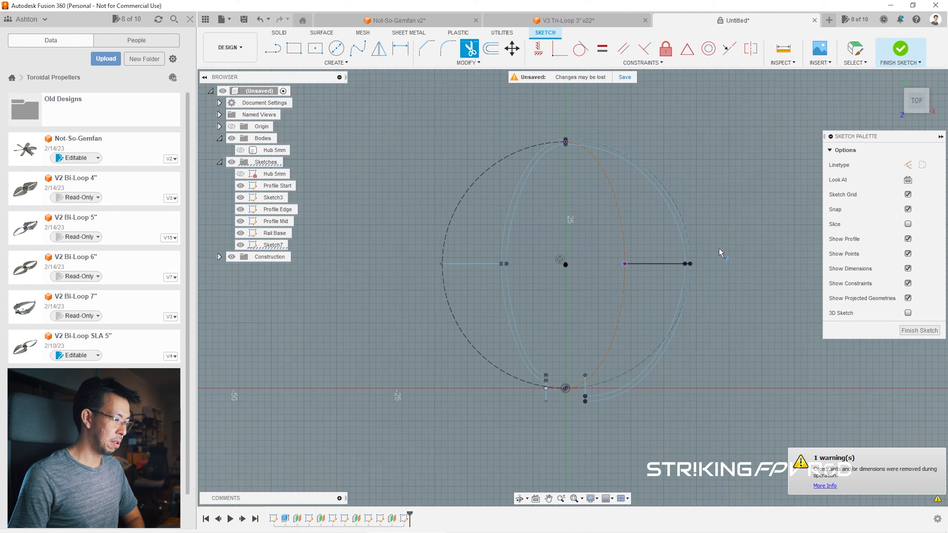
key(Escape)
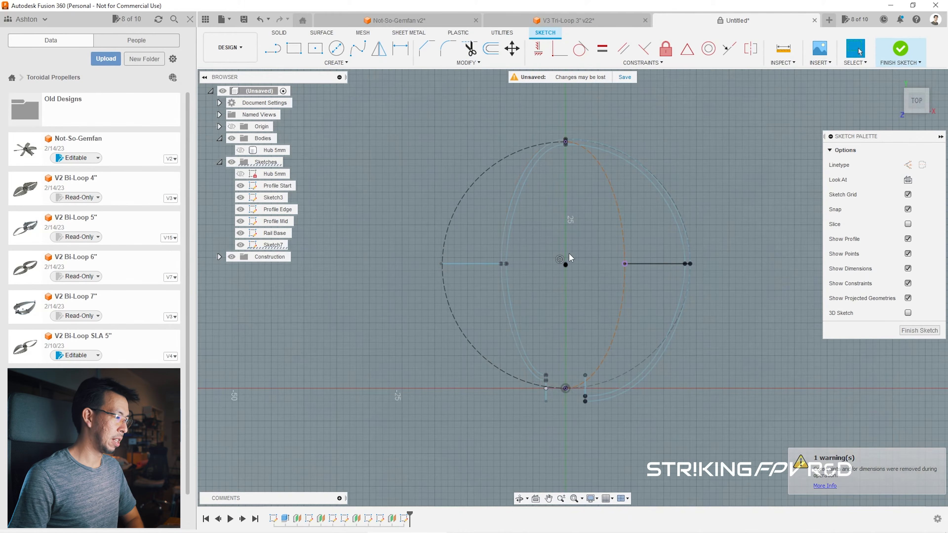
Step: Draw a fit point spline from the right hub profile's upper end through the right mid profile's inner end to the edge profile's midpoint
click(357, 48)
scroll(577, 371, up, 3)
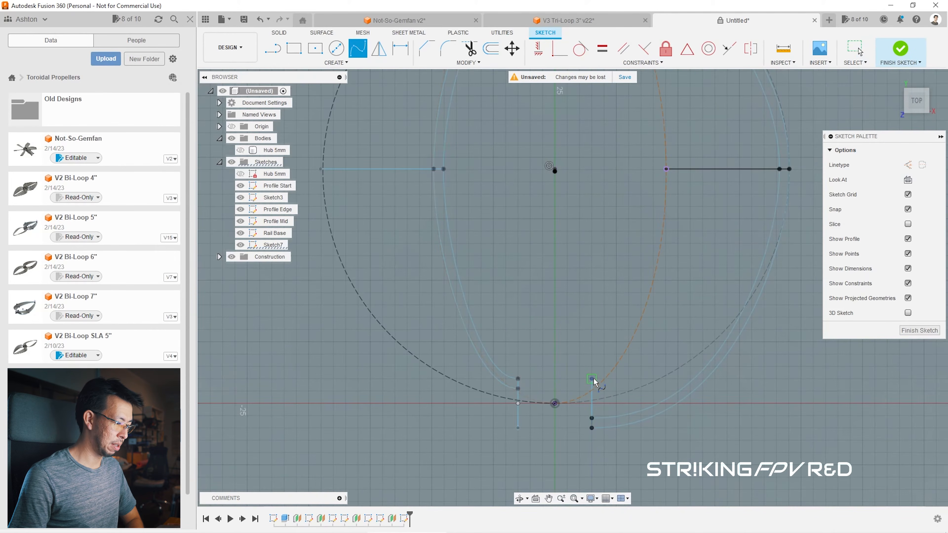
click(585, 375)
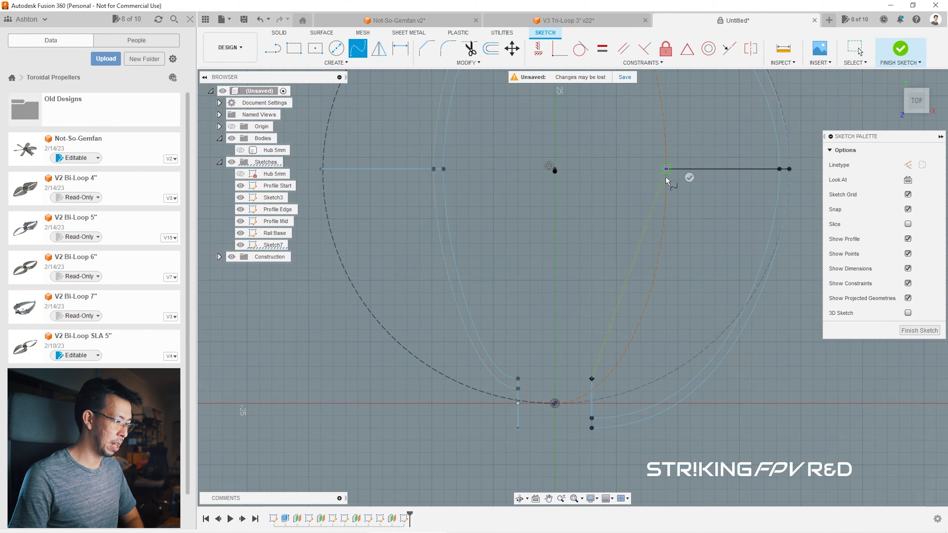
scroll(668, 332, down, 2)
scroll(603, 223, up, 5)
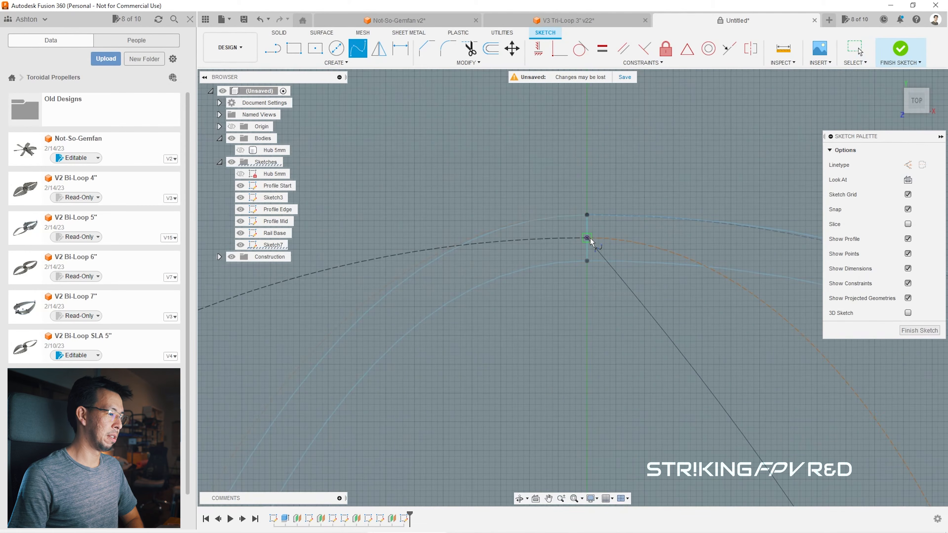
click(587, 238)
key(Return)
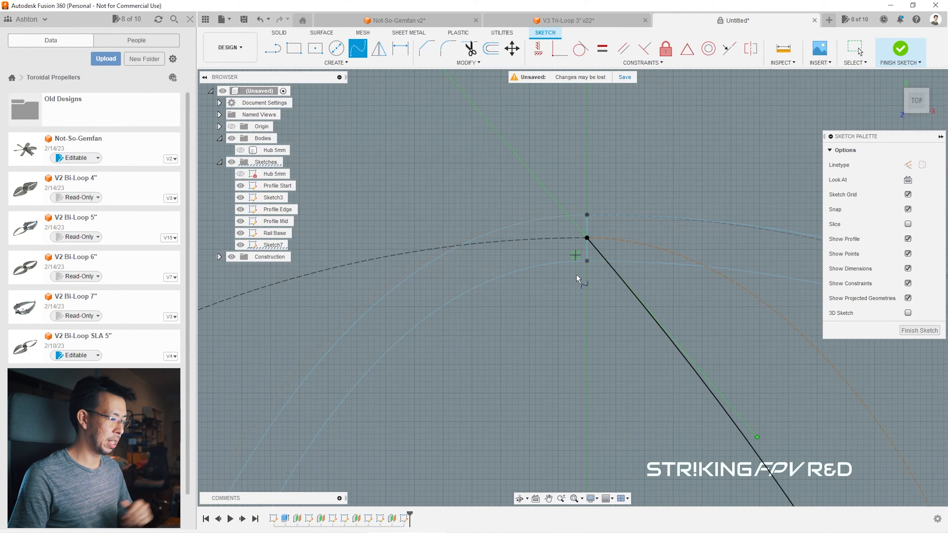
key(Escape)
scroll(591, 343, down, 2)
scroll(555, 276, down, 3)
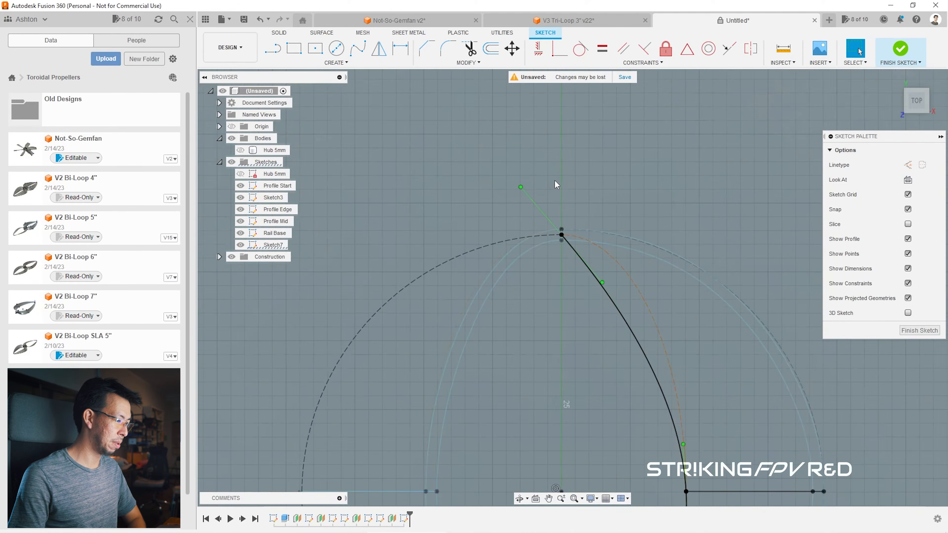
Step: Adjust the new spline's tangent handle at the edge profile and constrain it horizontal, and constrain the mid profile handle vertical
click(526, 209)
drag(525, 204, 526, 202)
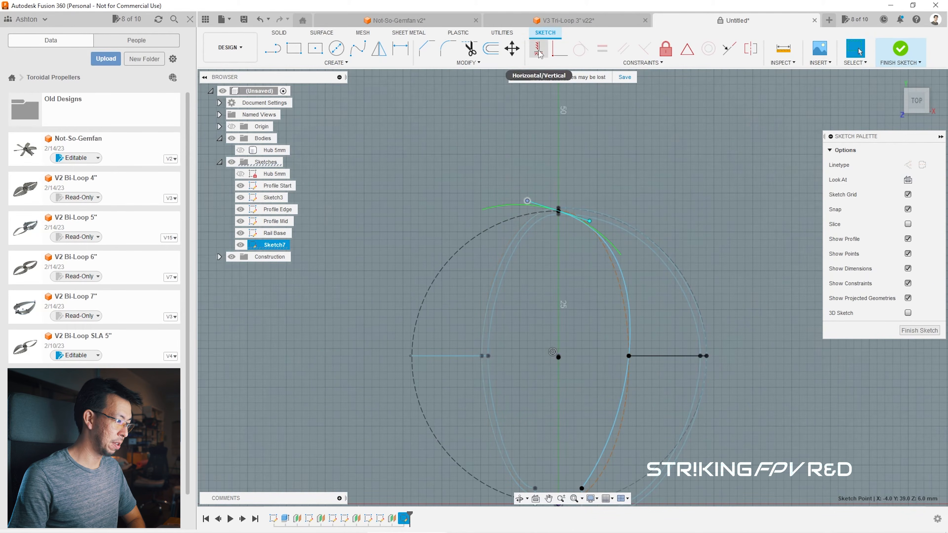
click(536, 202)
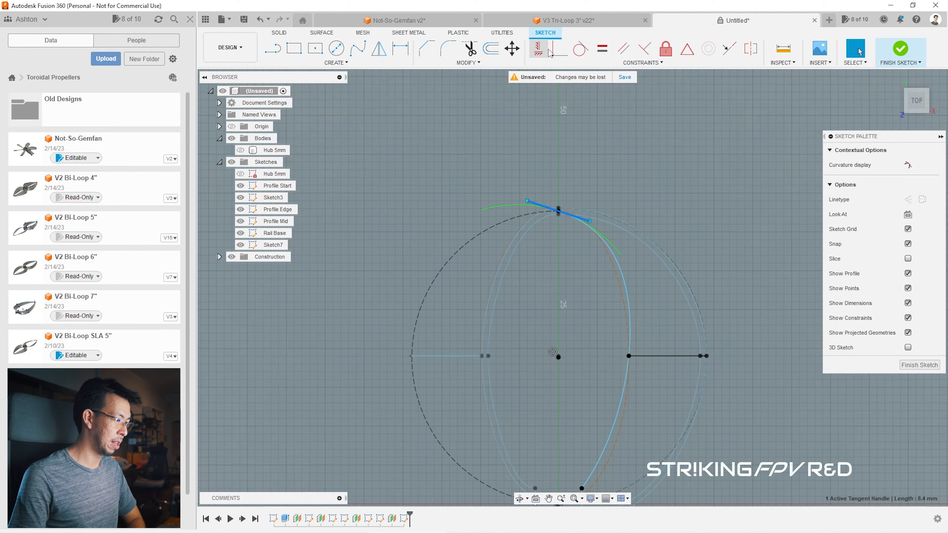
click(539, 51)
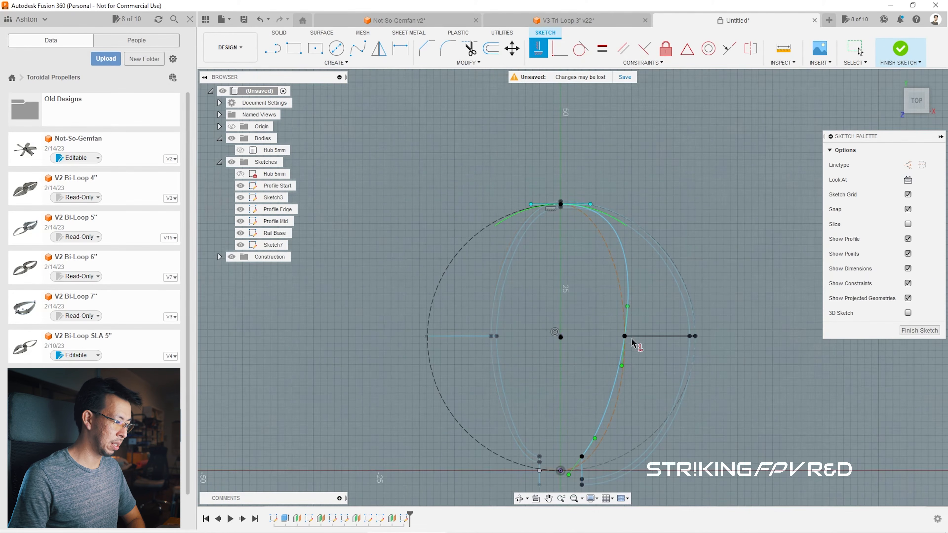
scroll(625, 373, up, 3)
click(614, 377)
scroll(555, 292, down, 4)
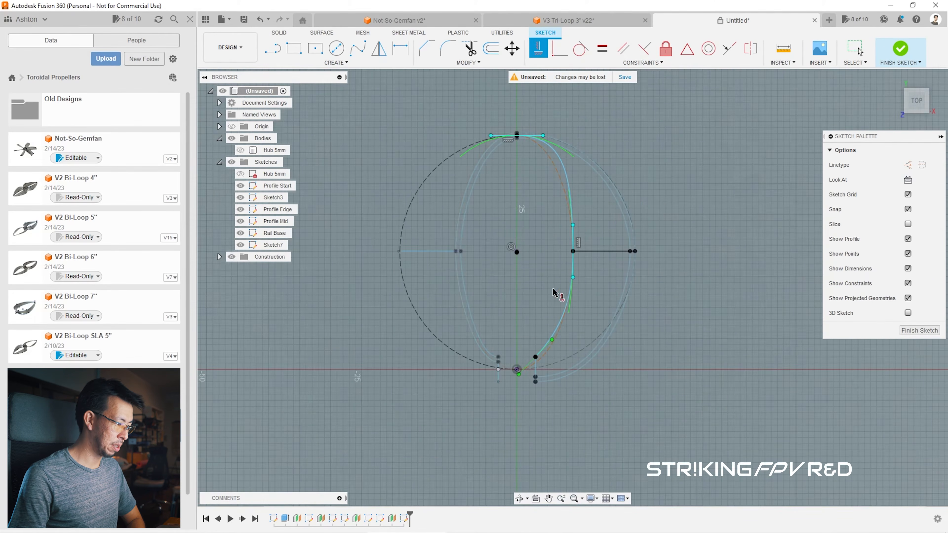
Step: Try a Horizontal/Vertical constraint on the spline's tangent handle at the hub profile, and undo it
scroll(542, 374, up, 4)
click(554, 305)
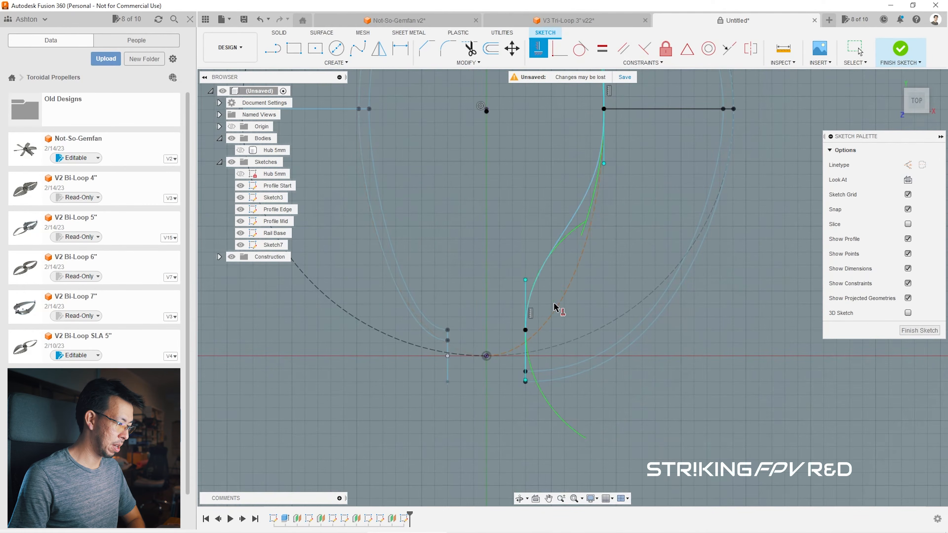
key(Escape)
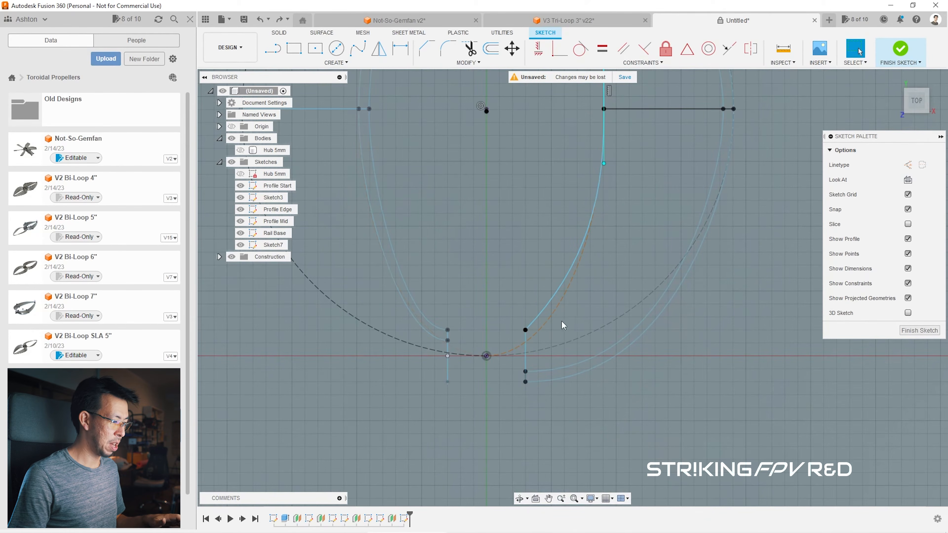
Step: Rotate the spline's hub-end tangent handle to a nearly flat angle and constrain it horizontal
click(549, 300)
drag(561, 297, 570, 318)
click(538, 53)
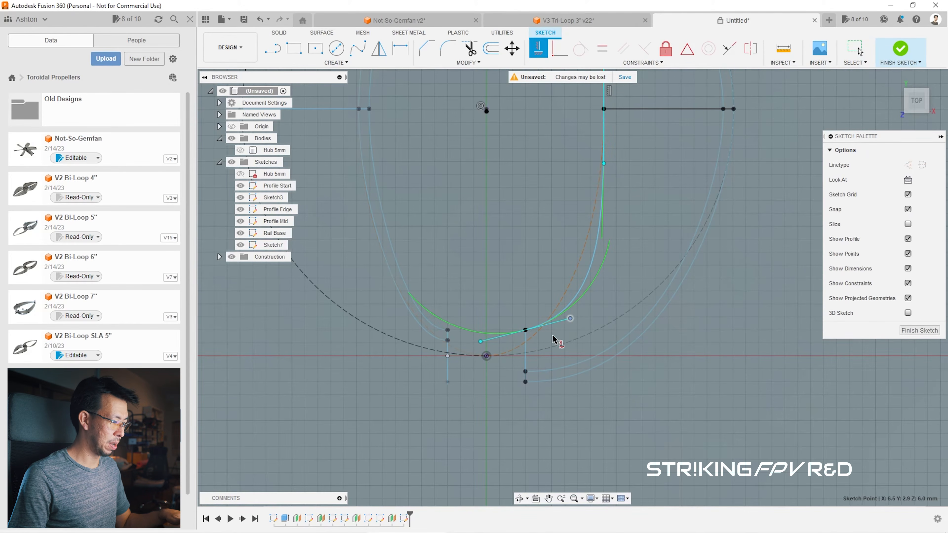
key(Escape)
click(556, 323)
click(538, 50)
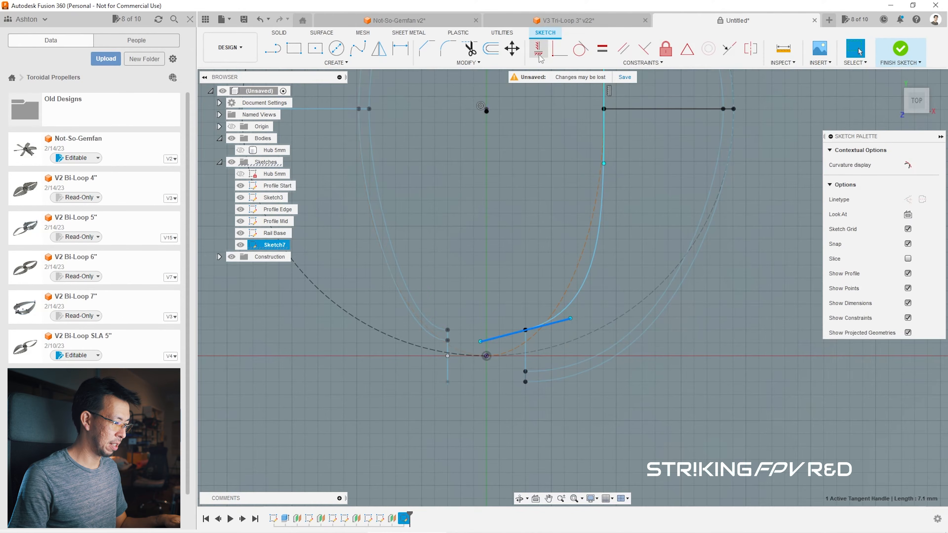
scroll(258, 422, down, 2)
scroll(637, 419, down, 2)
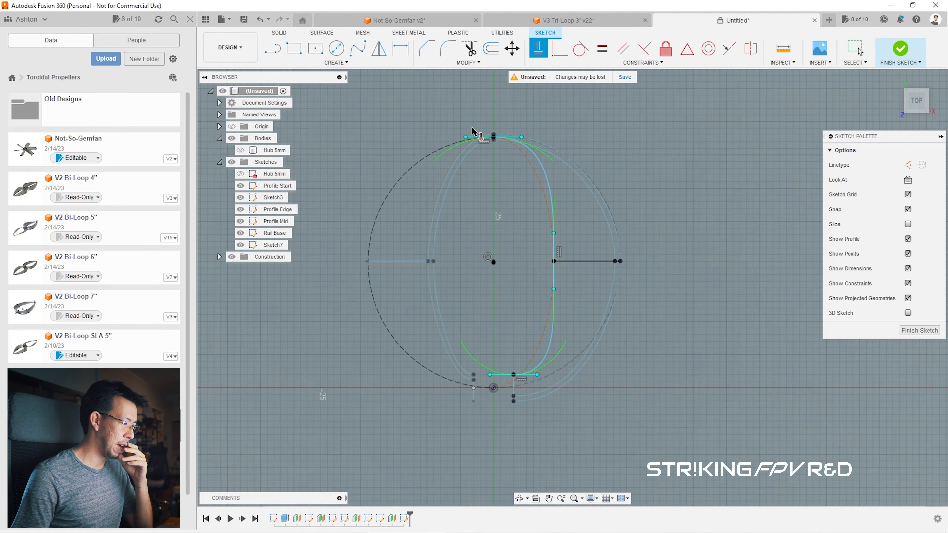
Step: Shorten the right spline's horizontal tangent handles at the edge profile and at the hub profile
scroll(450, 168, up, 1)
key(Escape)
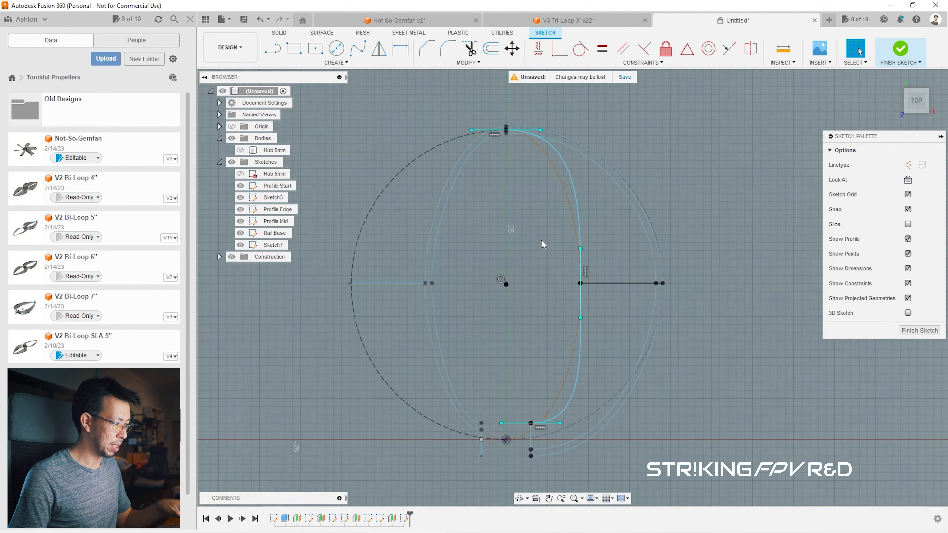
scroll(523, 105, up, 6)
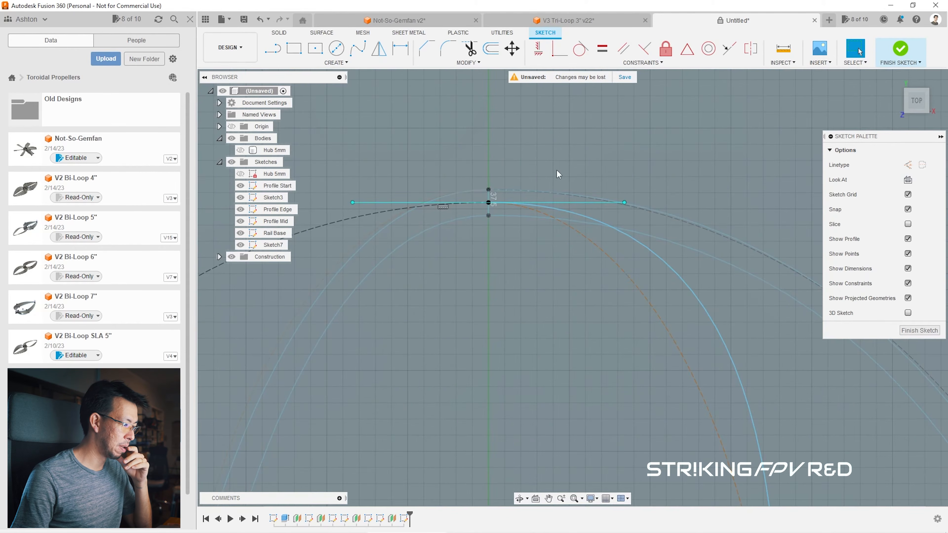
drag(623, 202, 571, 206)
scroll(594, 150, down, 5)
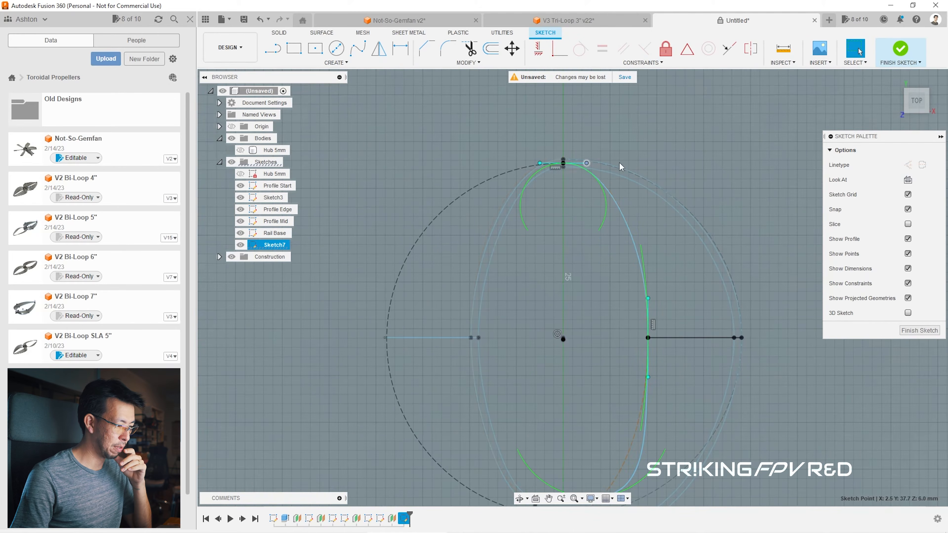
scroll(617, 157, down, 3)
scroll(635, 340, up, 3)
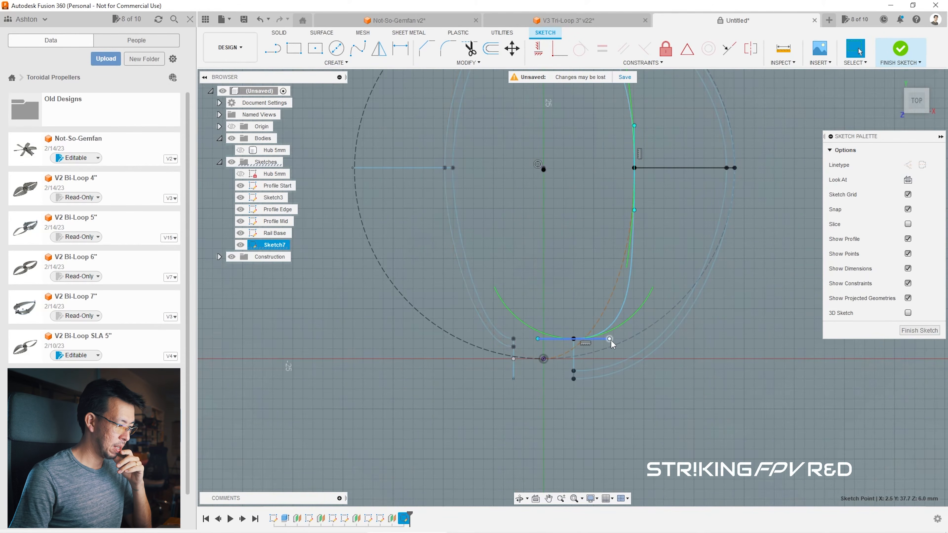
drag(611, 340, 592, 339)
scroll(632, 286, down, 2)
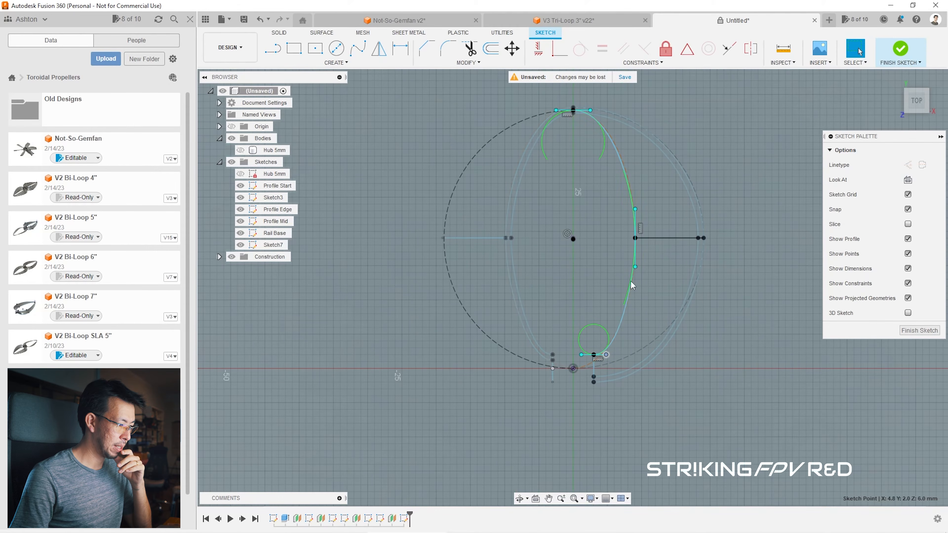
scroll(648, 88, up, 2)
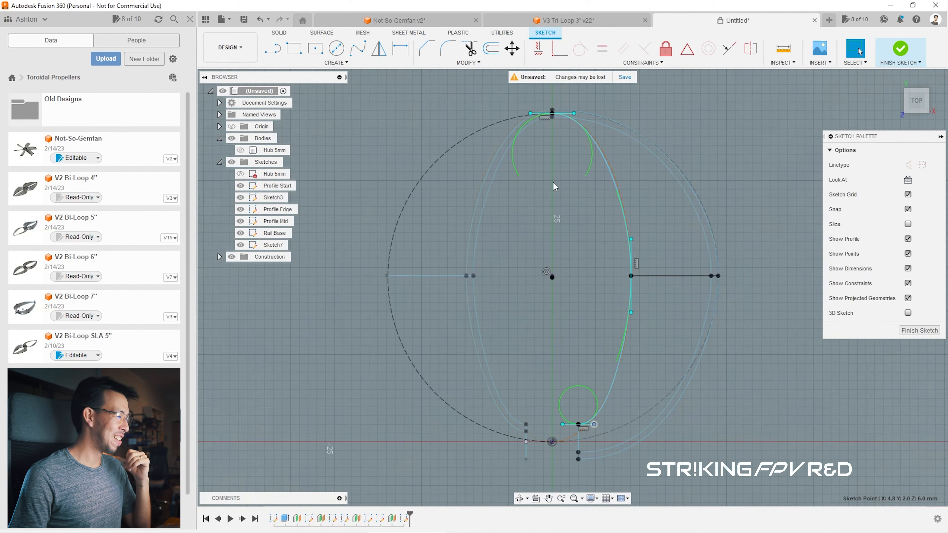
Step: Draw a fit point spline from the edge profile's midpoint through the left mid profile's outer end to the left hub profile's lower end
click(357, 48)
scroll(552, 104, up, 3)
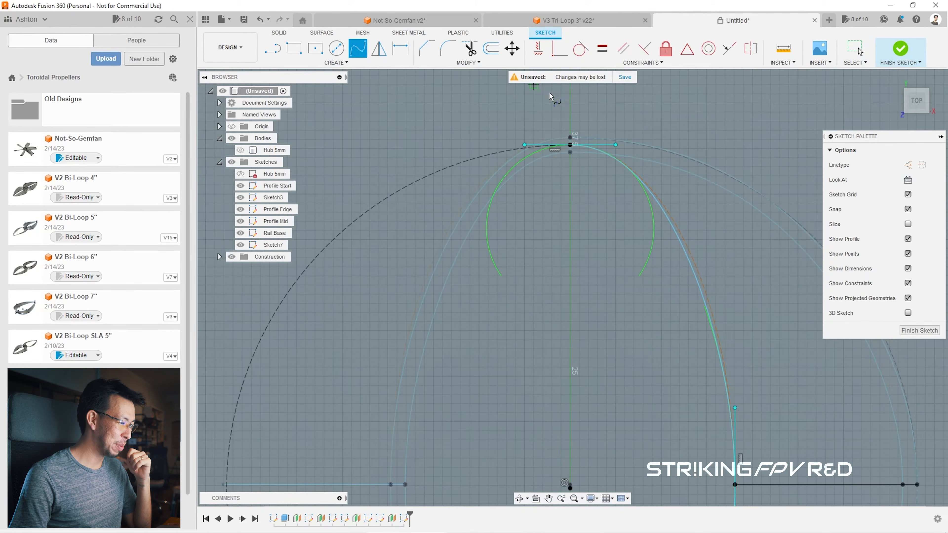
click(568, 144)
scroll(568, 144, down, 4)
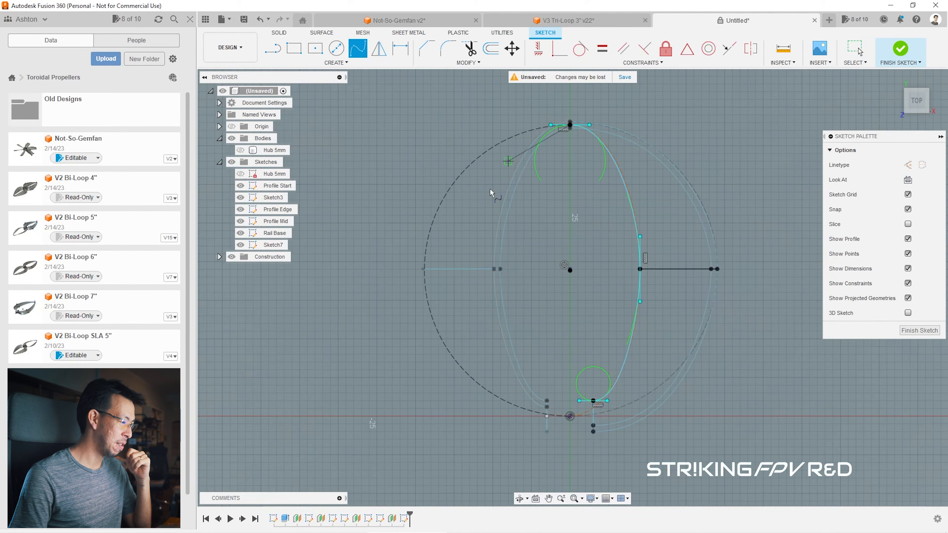
click(423, 269)
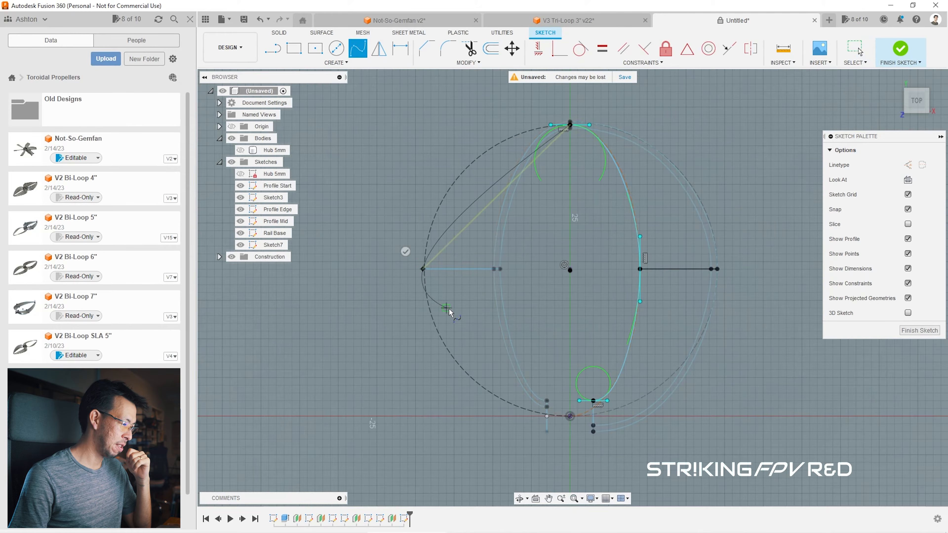
click(547, 432)
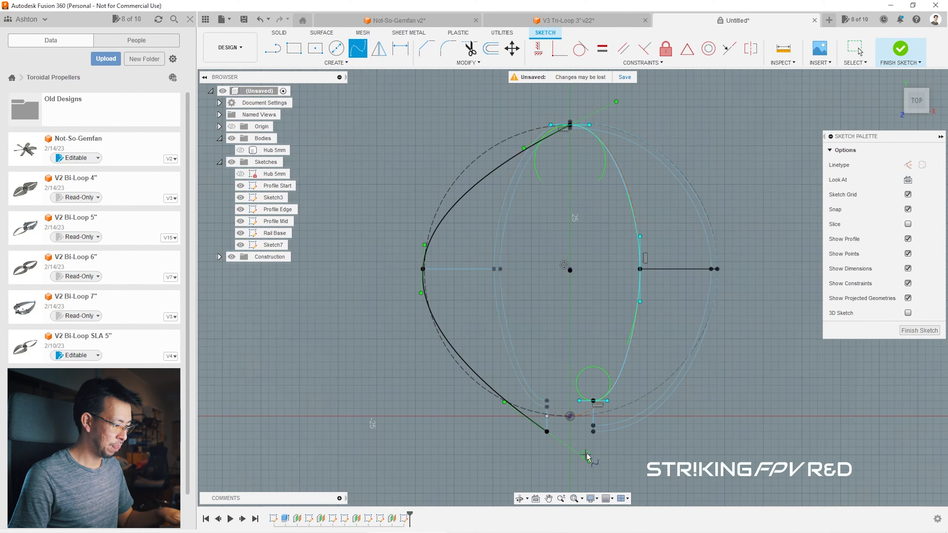
key(Escape)
Step: Constrain the left spline's tangent handles horizontal at the edge and hub profiles and vertical at the mid profile
click(538, 48)
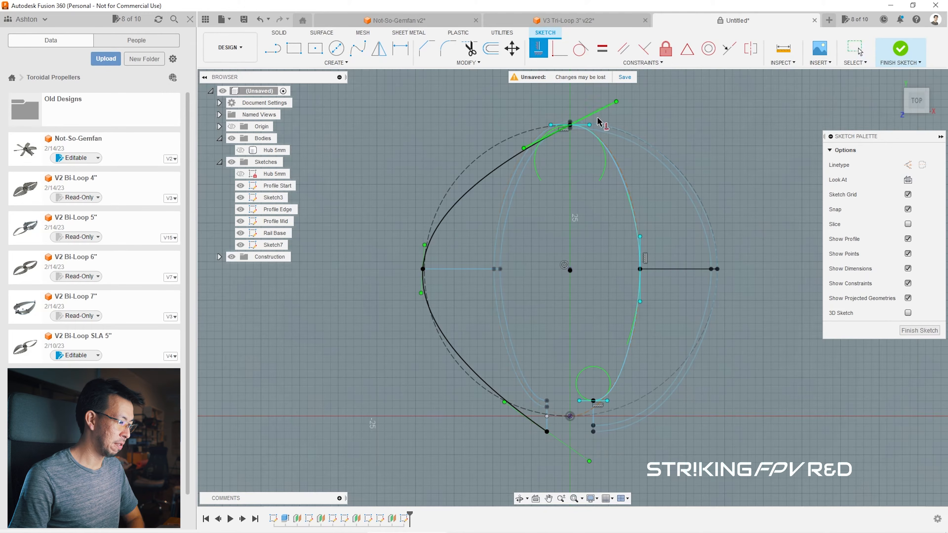
click(599, 110)
click(420, 248)
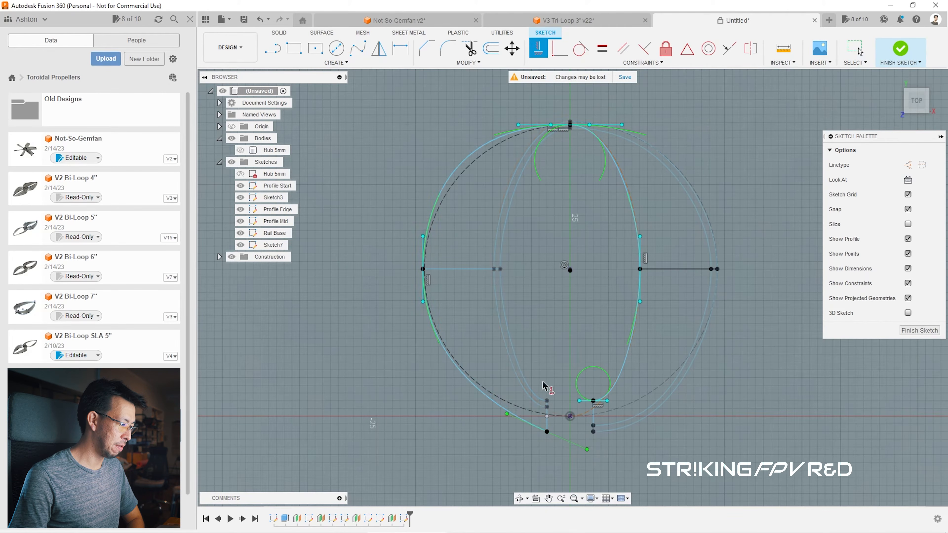
click(577, 450)
key(Escape)
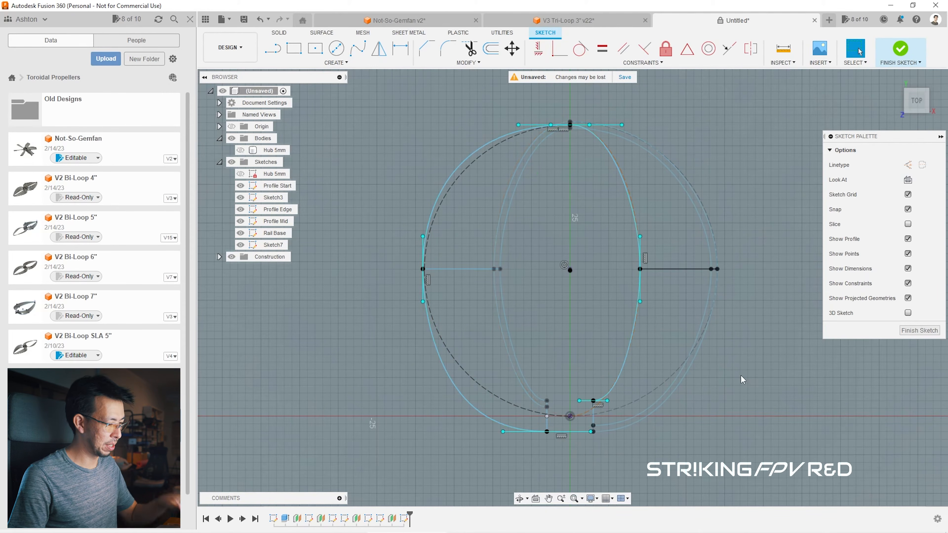
Step: Try shortening the left spline's edge profile tangent handle and slightly lengthening its mid profile handle, and undo the changes
scroll(576, 101, down, 3)
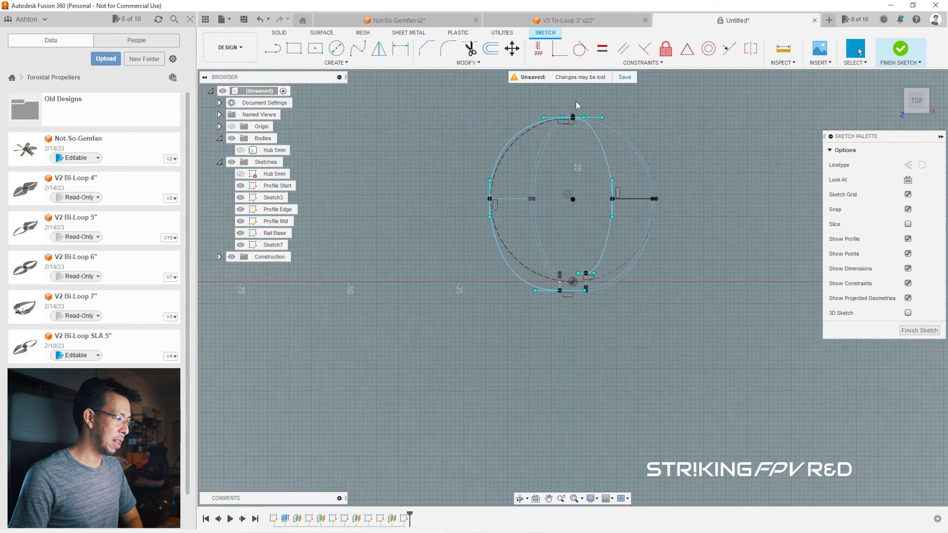
scroll(578, 108, up, 8)
click(656, 174)
scroll(709, 137, down, 3)
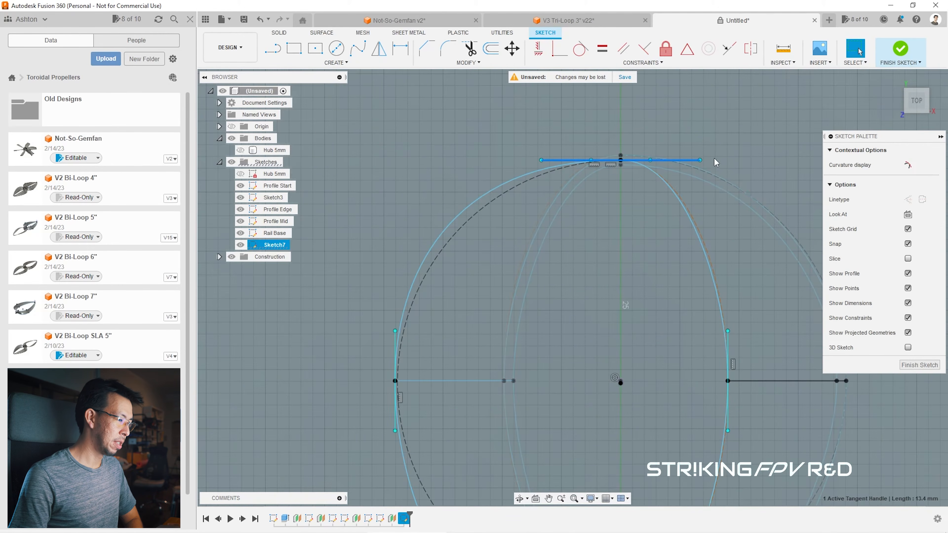
drag(700, 160, 670, 161)
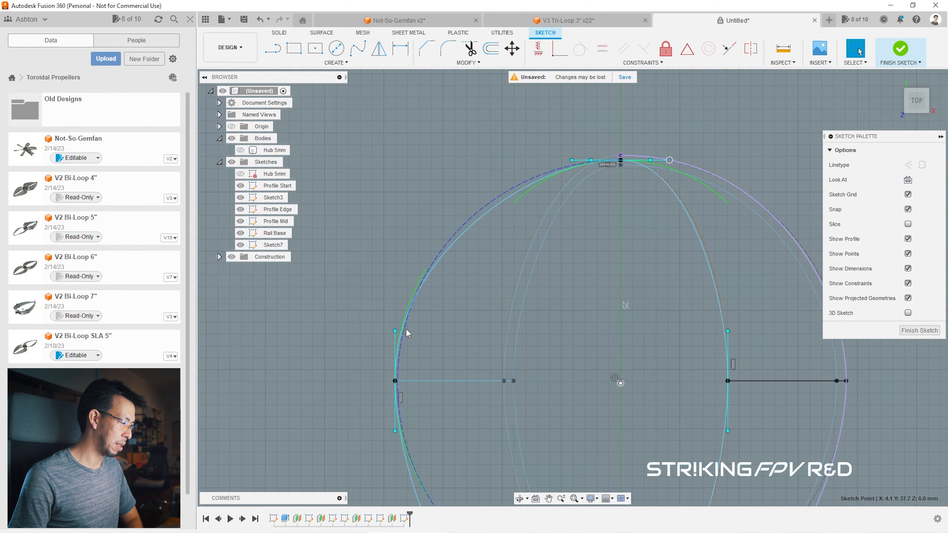
drag(395, 332, 395, 328)
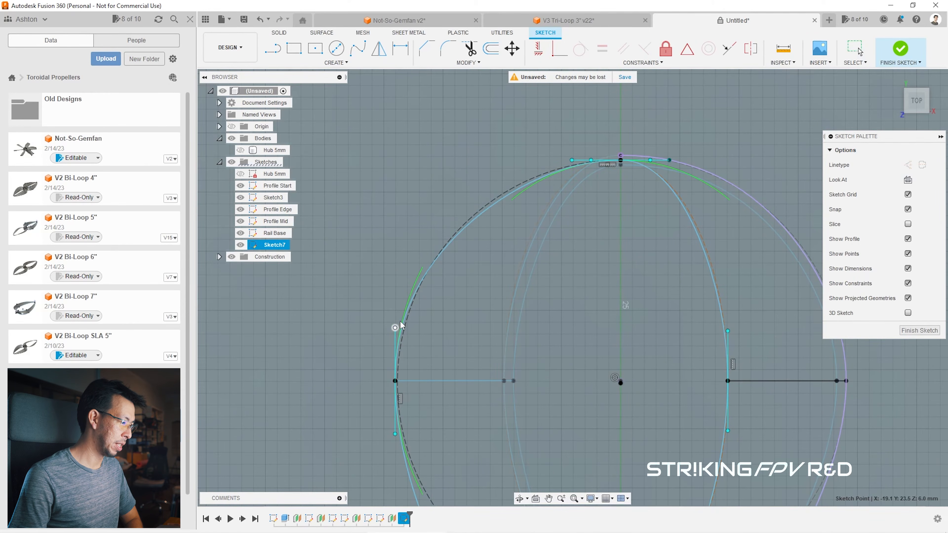
scroll(697, 149, up, 6)
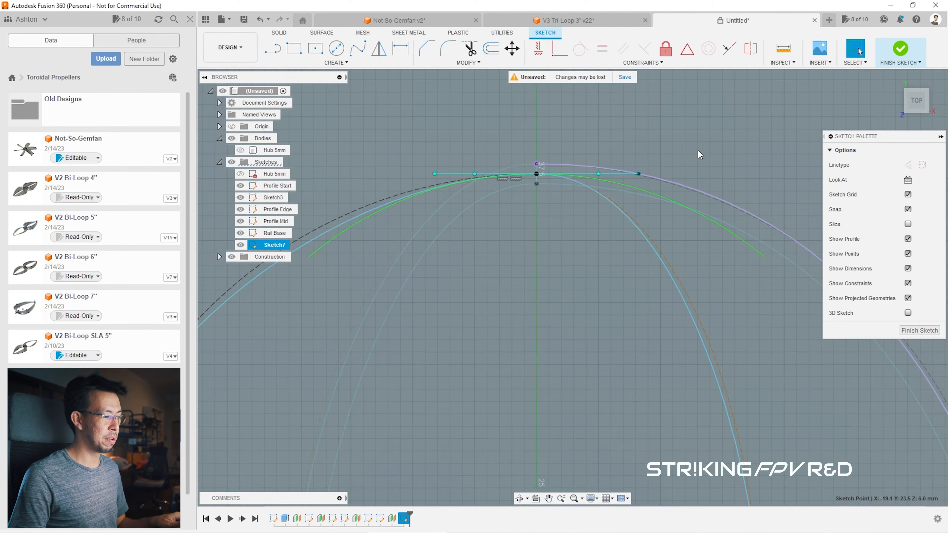
click(581, 195)
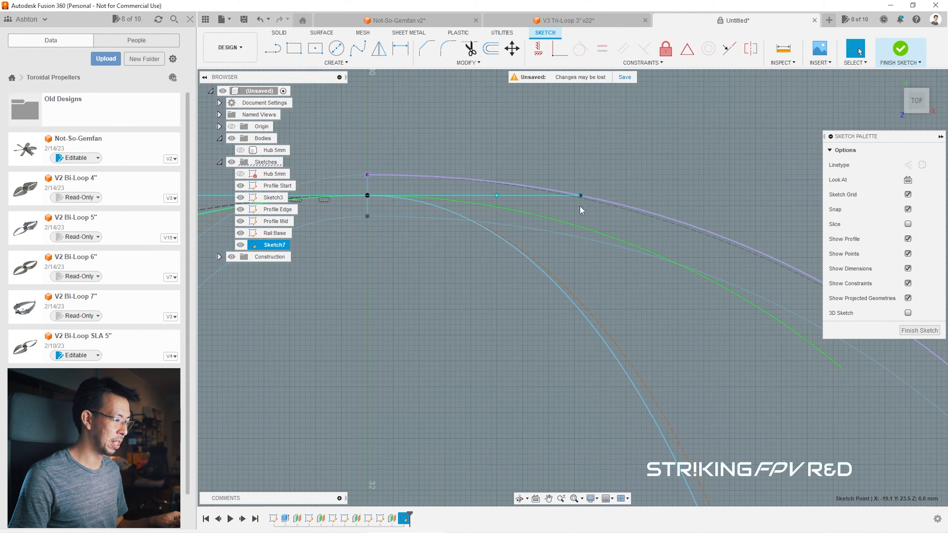
scroll(668, 188, down, 3)
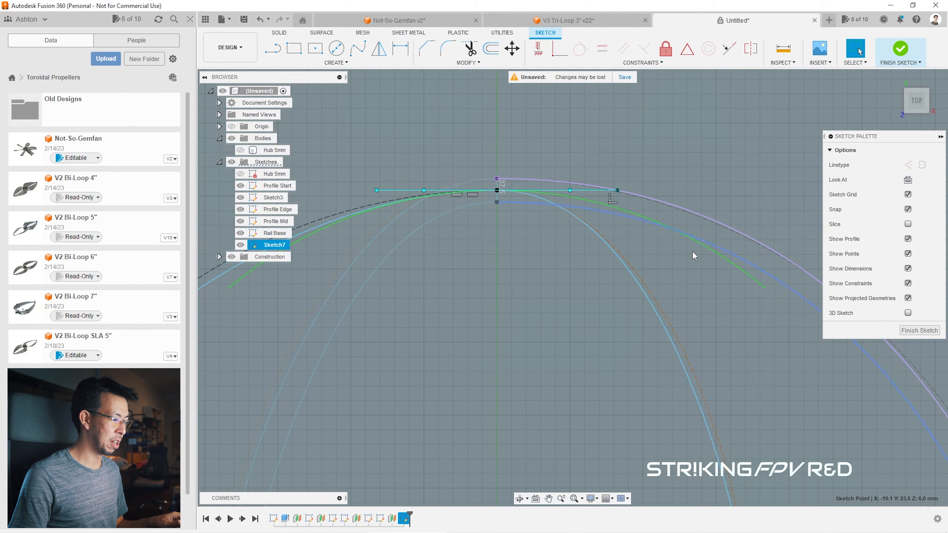
click(687, 263)
key(ctrl+z)
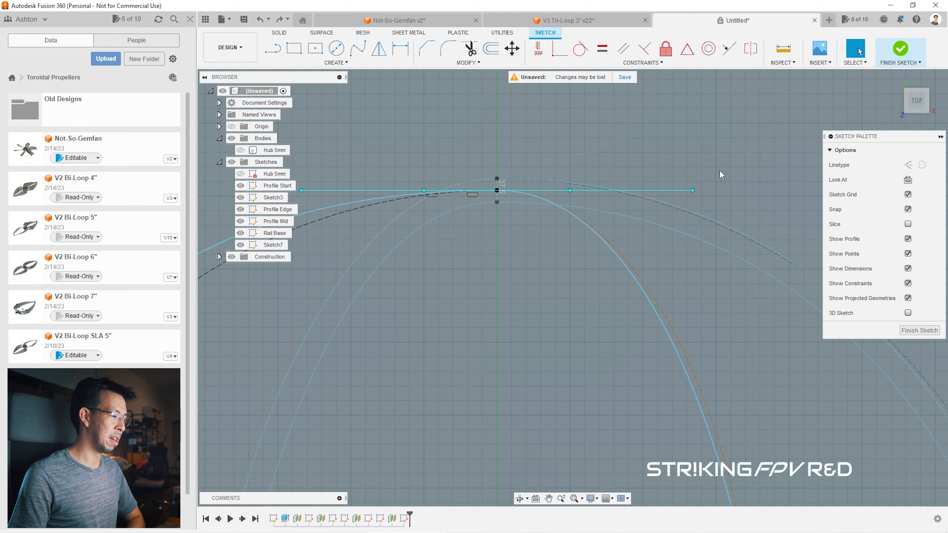
Step: Shorten the left spline's edge profile tangent handle to end at about X 5.5 mm, and slightly shorten its mid profile handle
scroll(720, 169, down, 5)
click(702, 176)
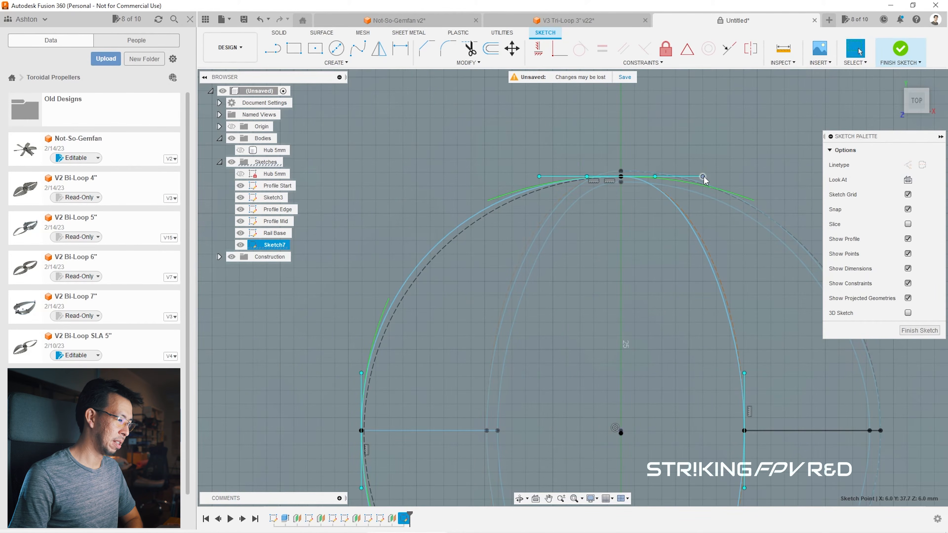
drag(703, 178, 696, 178)
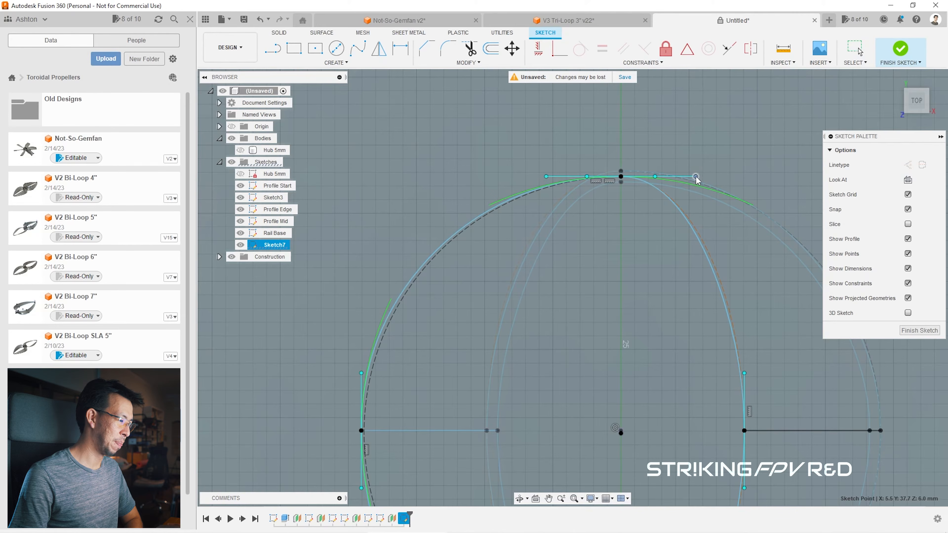
click(361, 373)
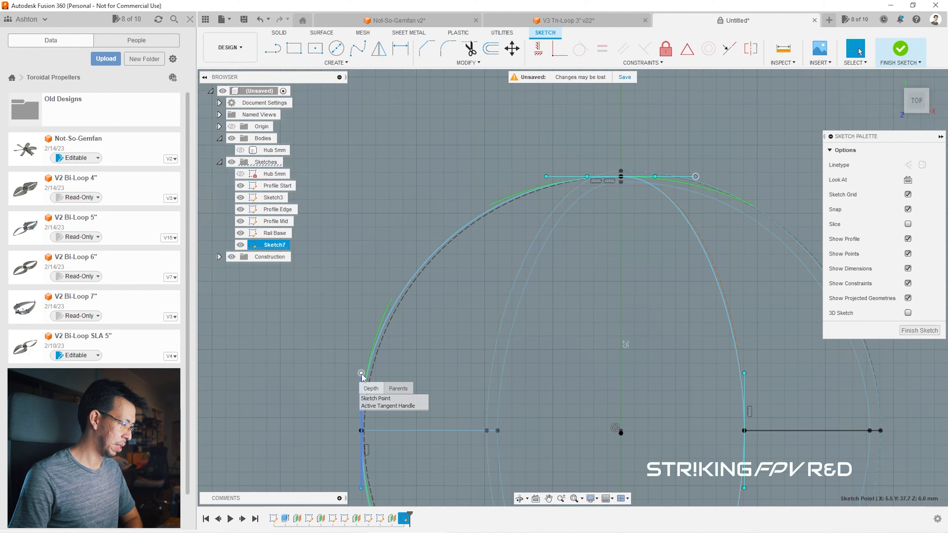
click(359, 356)
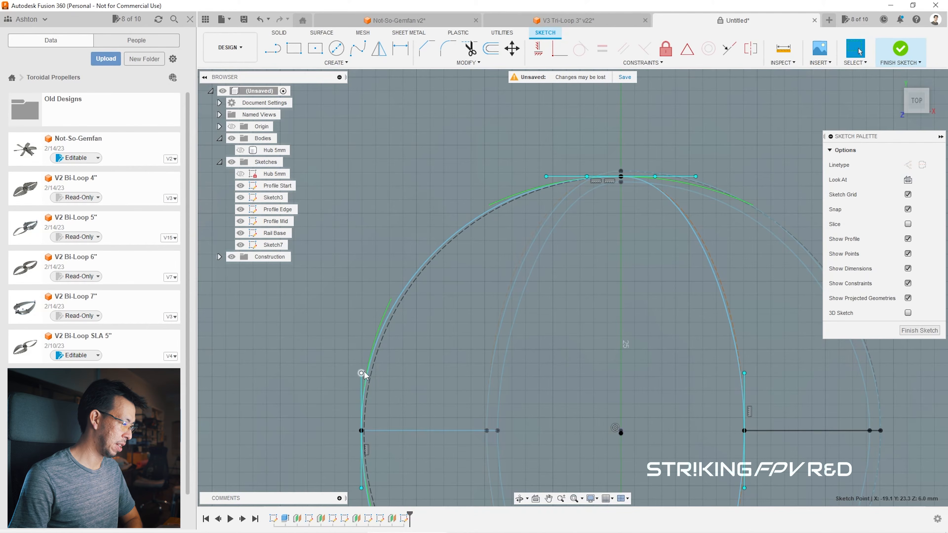
drag(361, 374, 363, 380)
scroll(411, 156, down, 4)
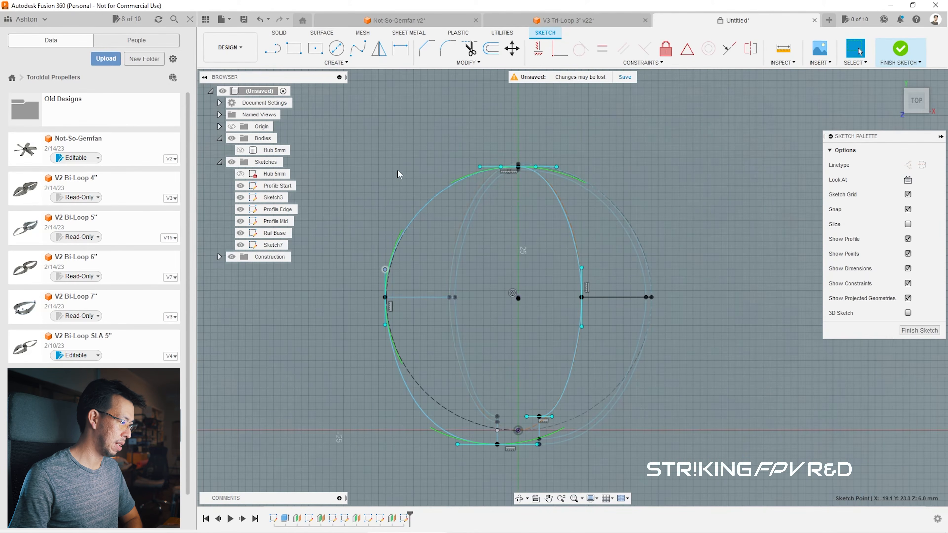
Step: Shorten the left spline's tangent handle at the hub profile to end at about X -6.6 mm, and finish the sketch
scroll(482, 463, up, 4)
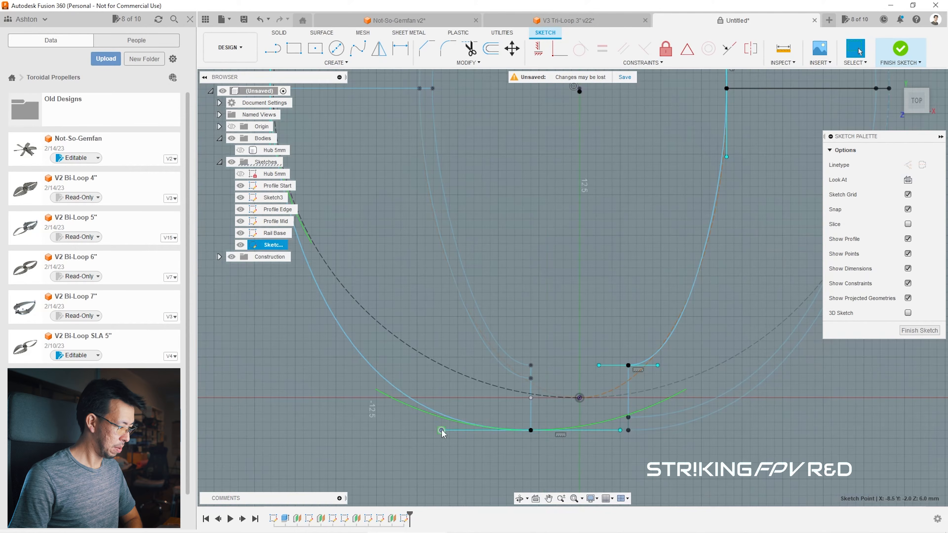
drag(460, 432, 476, 436)
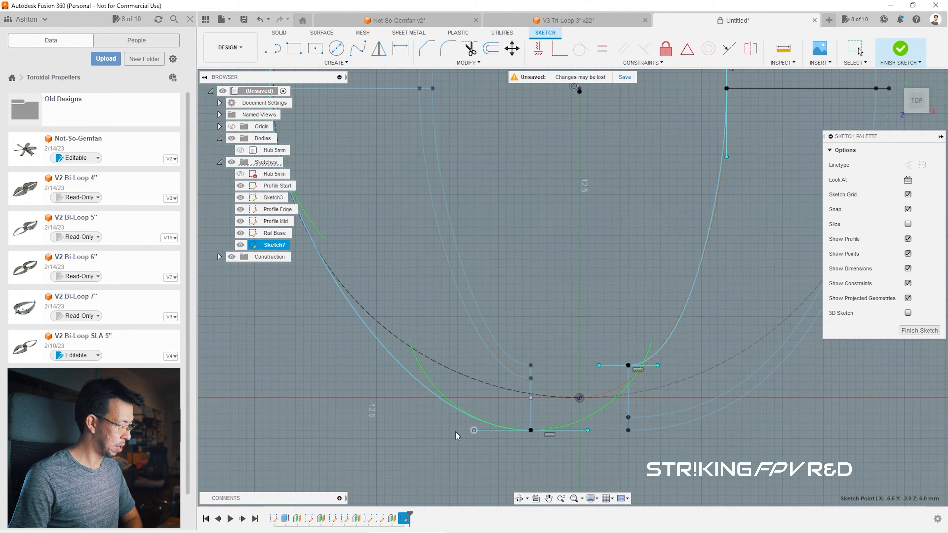
scroll(541, 448, down, 2)
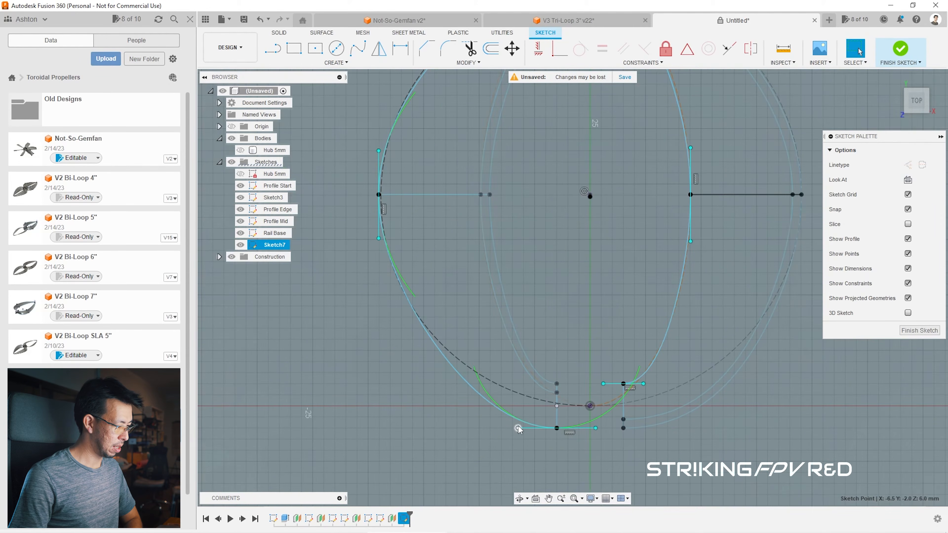
drag(517, 429, 517, 430)
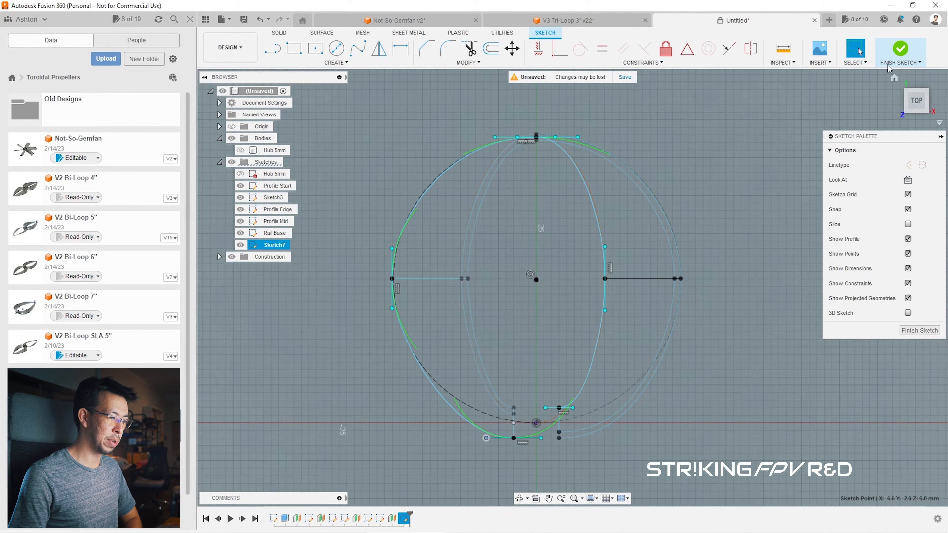
click(903, 52)
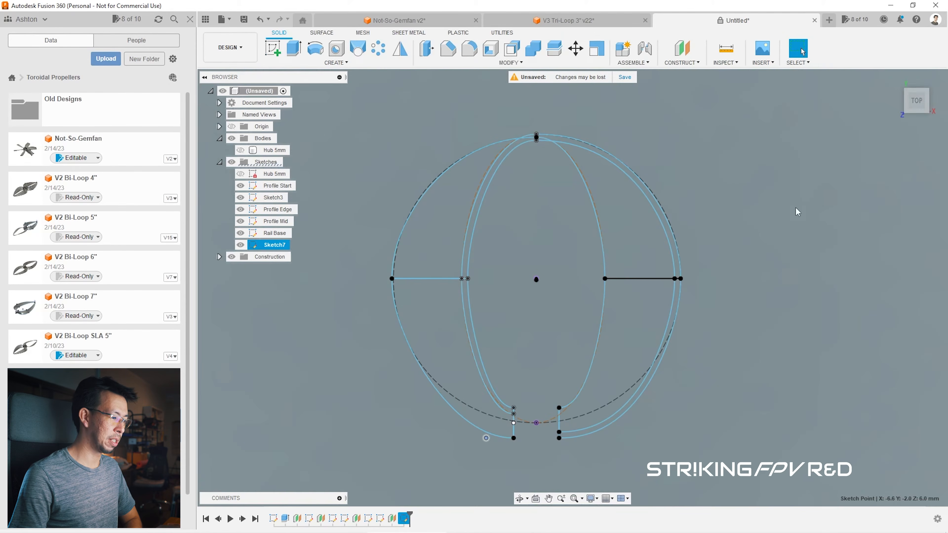
Step: Examine how the tops of the mid and edge profiles line up with the upper rail splines
click(923, 111)
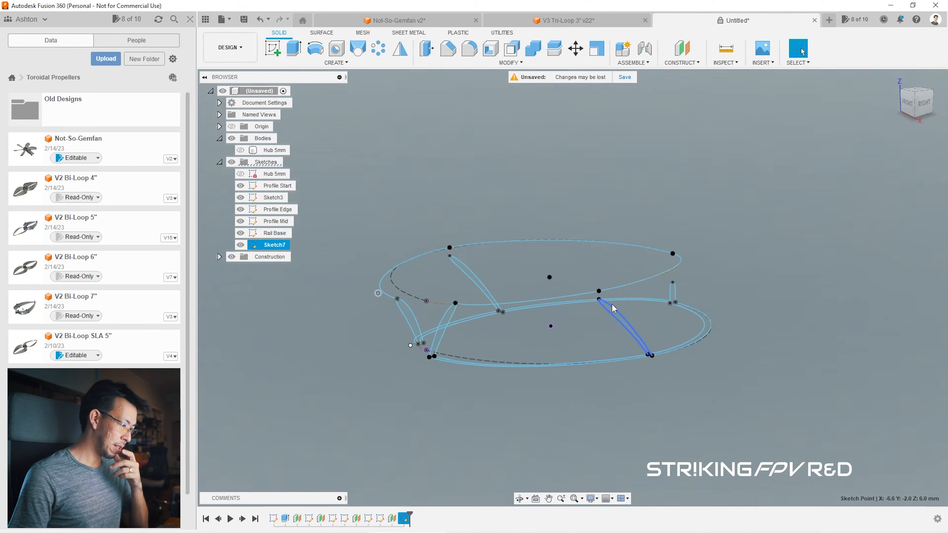
scroll(604, 295, up, 5)
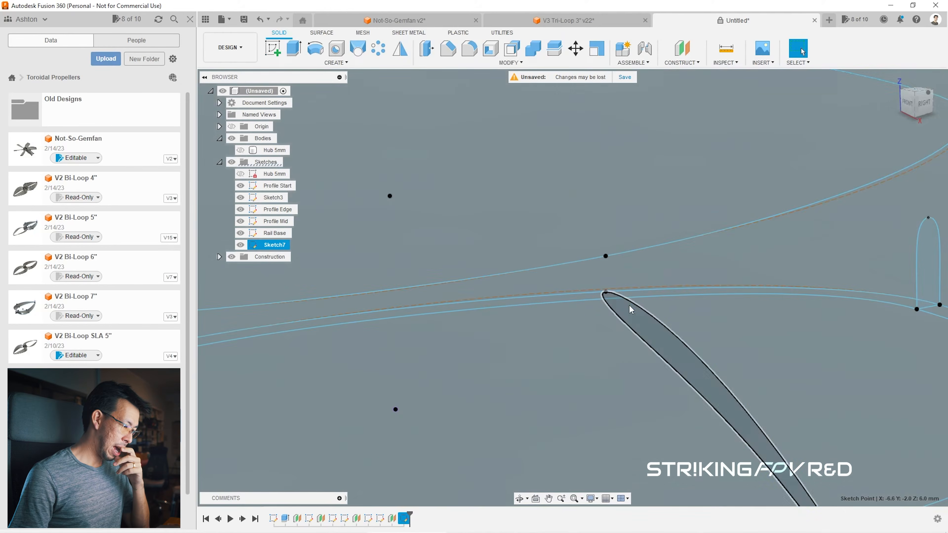
click(607, 293)
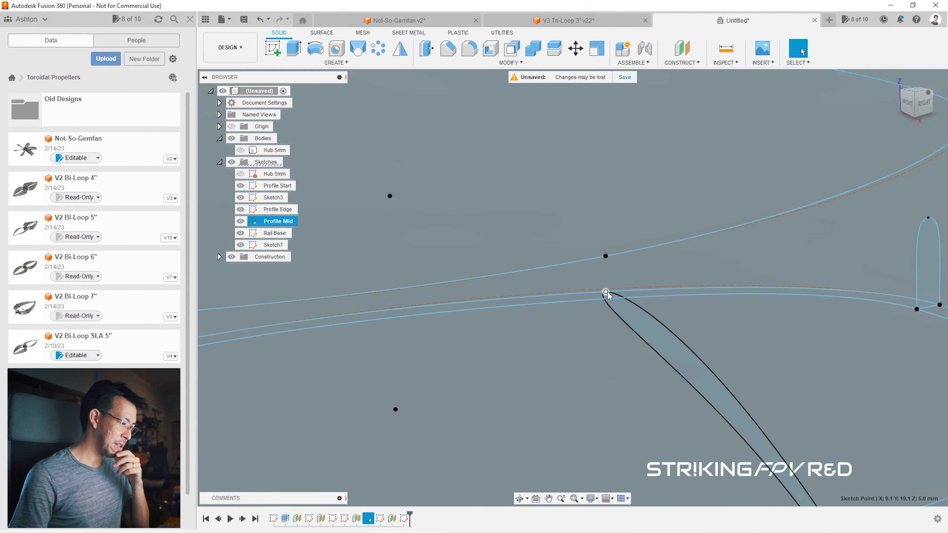
scroll(474, 339, down, 3)
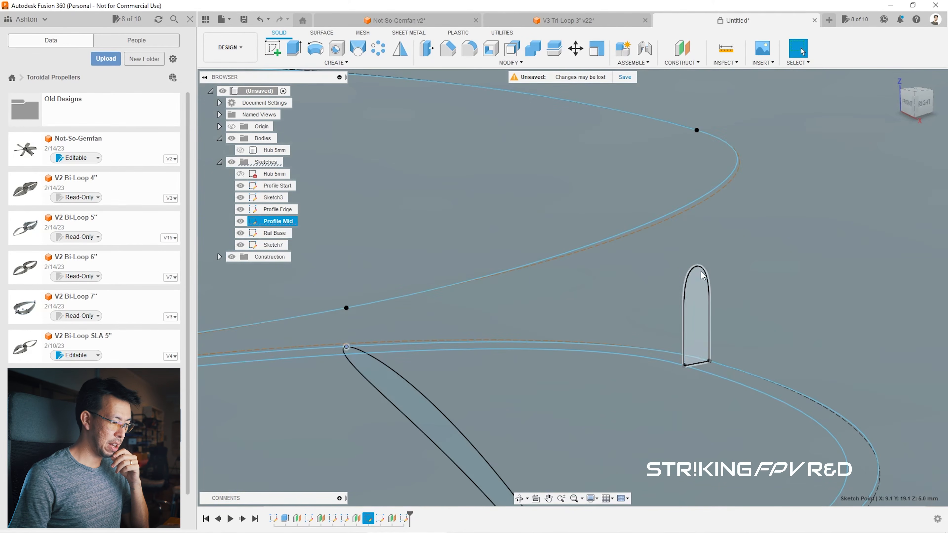
click(706, 287)
scroll(784, 249, up, 1)
scroll(813, 248, down, 2)
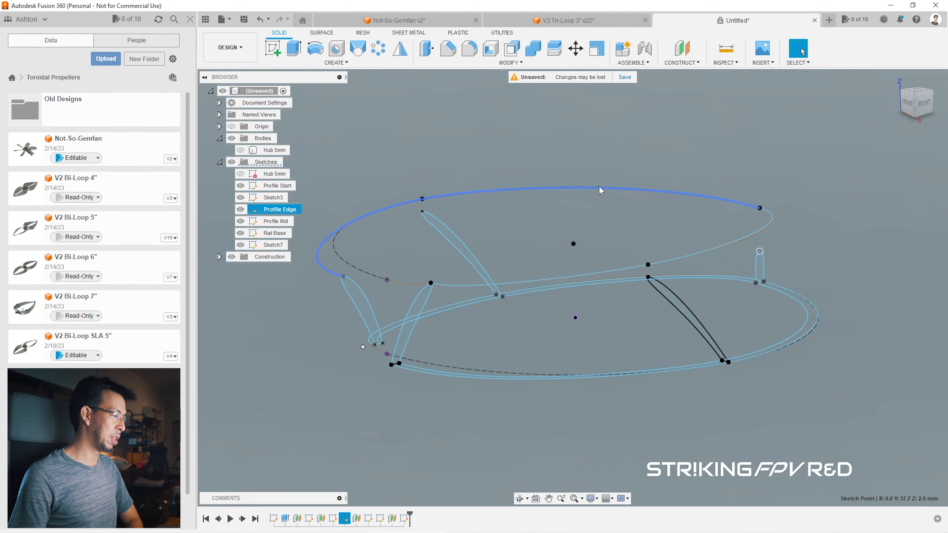
Step: Rename Sketch7 as Rail Upper and open it for editing
click(273, 245)
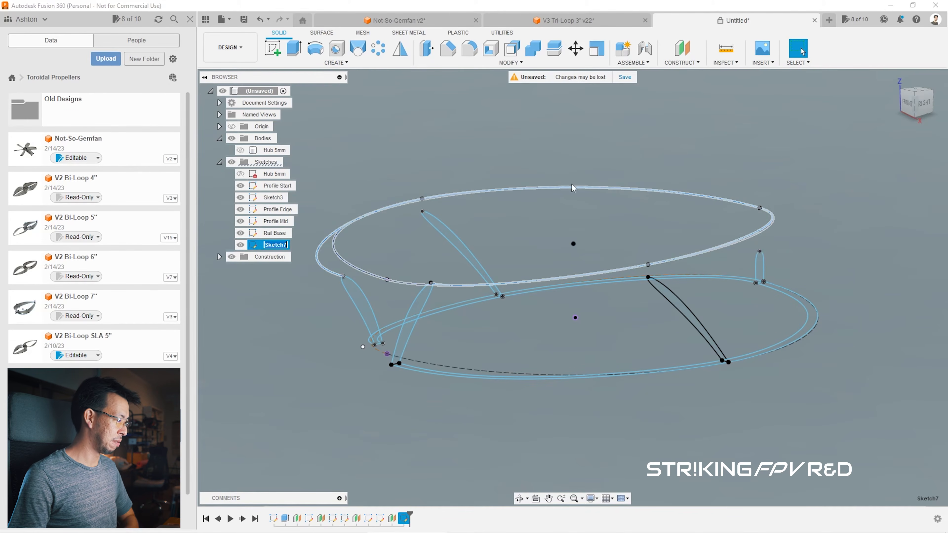
text(Rail Upper)
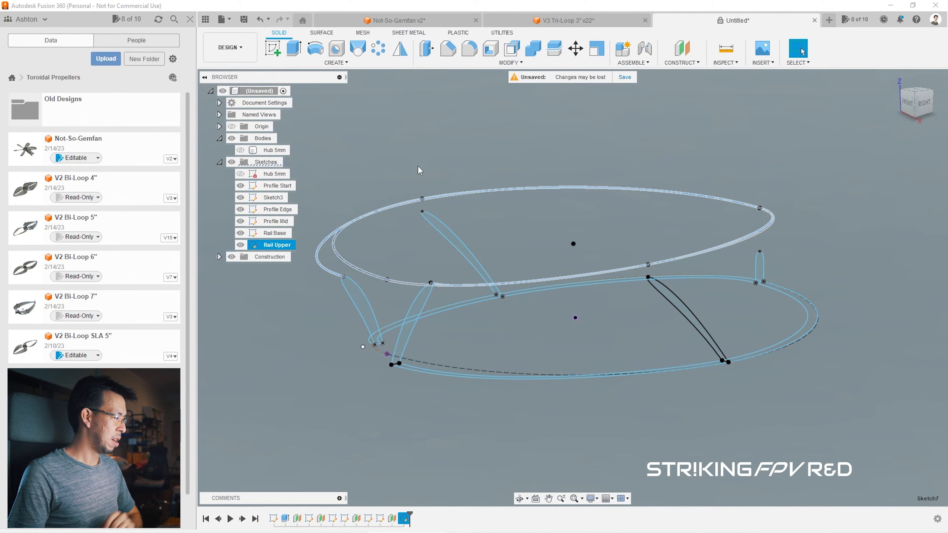
click(256, 246)
double_click(256, 246)
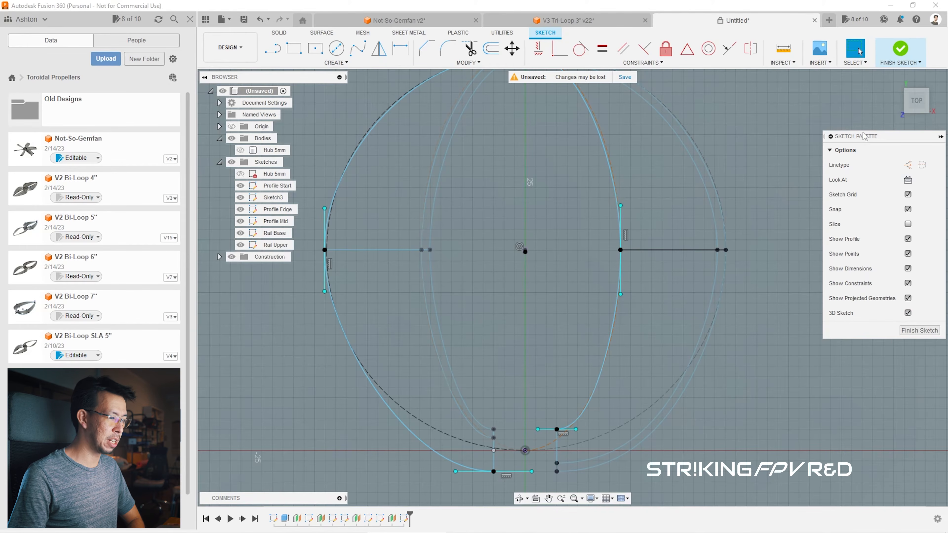
Step: Try to move the two upper spline points at the mid profiles up 1 mm along Z, and cancel the move
drag(928, 111, 912, 91)
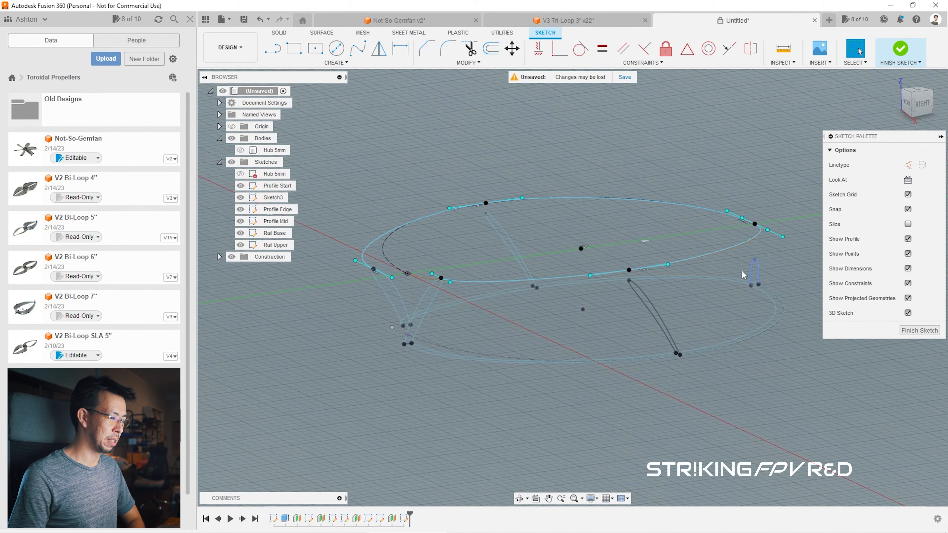
scroll(736, 264, up, 3)
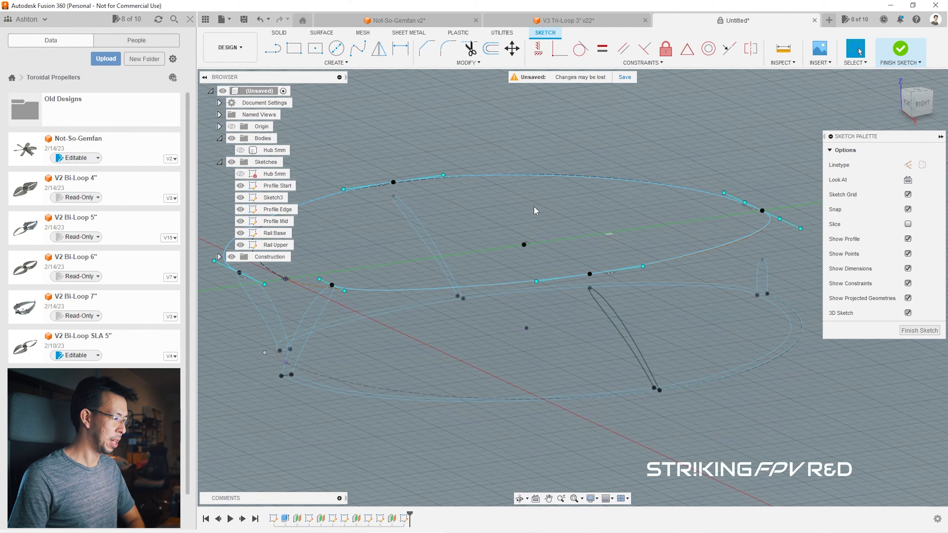
click(395, 185)
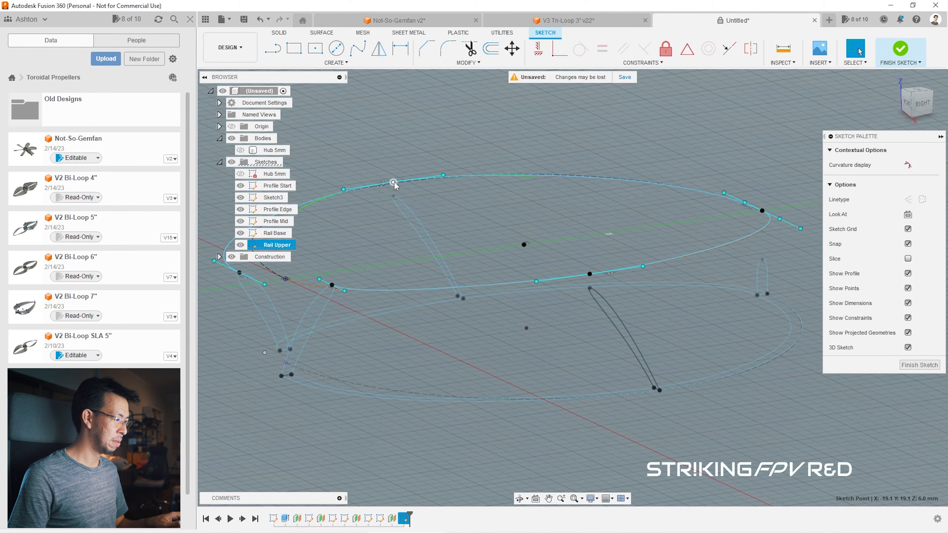
ctrl+click(590, 274)
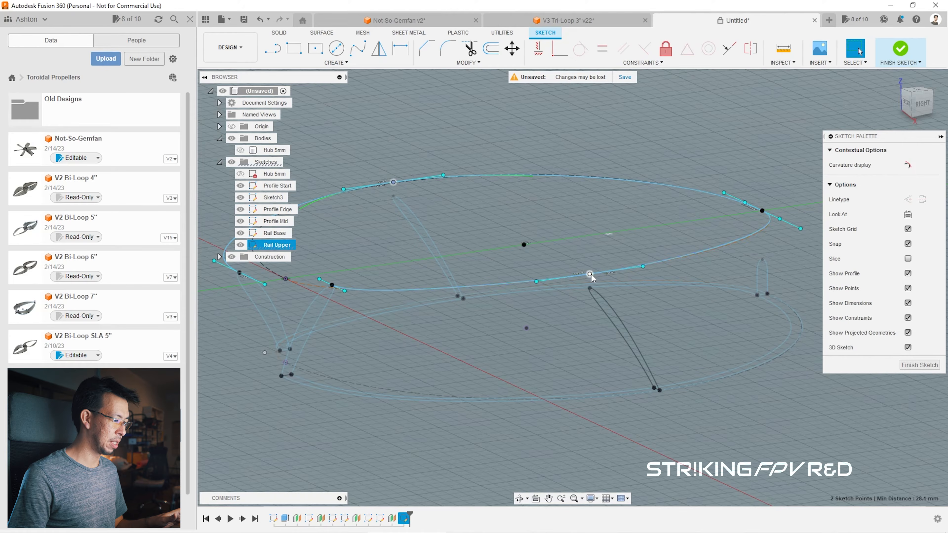
click(515, 48)
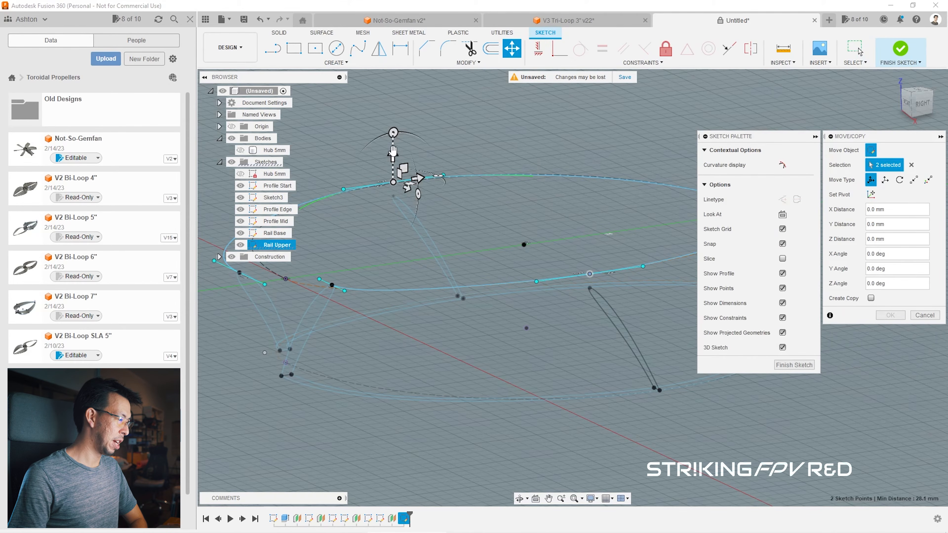
mouse_move(393, 150)
mouse_down()
mouse_move(399, 222)
mouse_move(400, 125)
mouse_move(412, 221)
mouse_move(410, 138)
mouse_up()
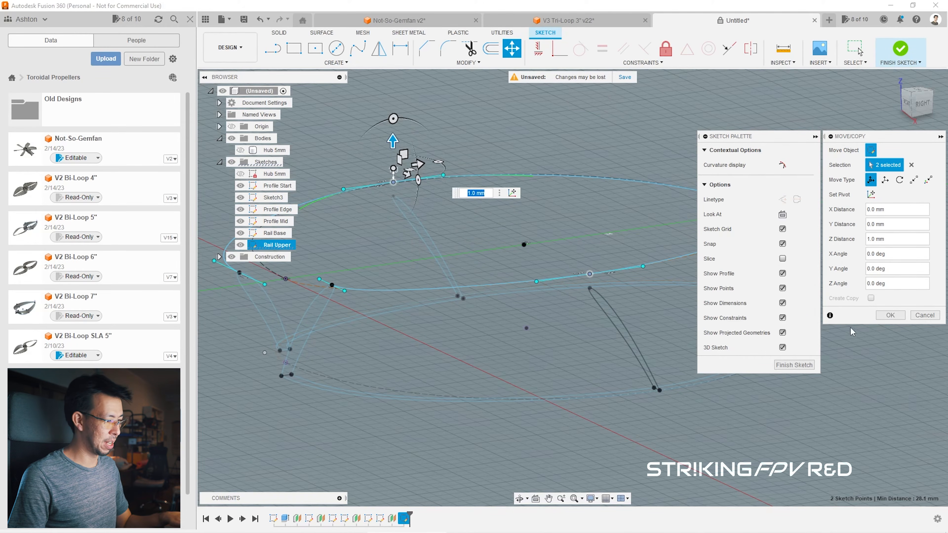
click(919, 317)
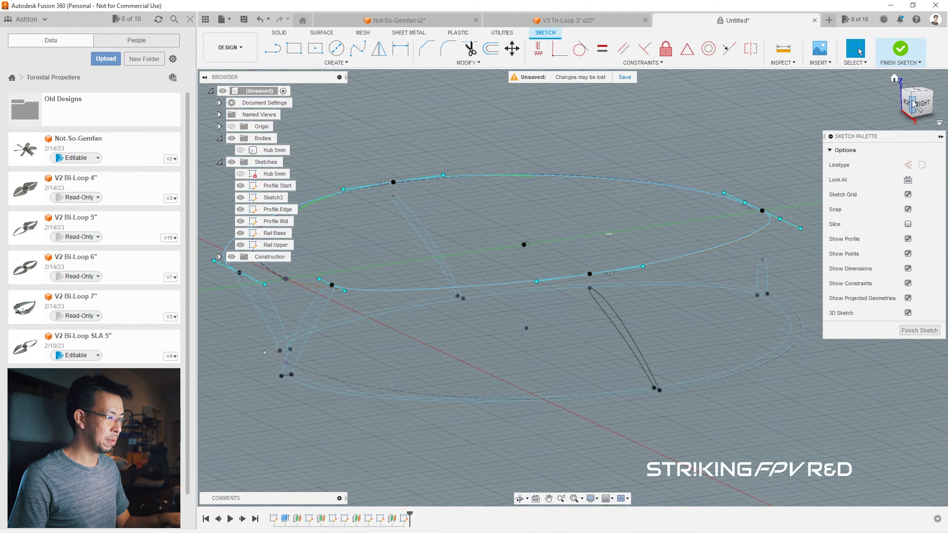
Step: Delete the coincident constraints holding the two upper spline points at the mid profiles
drag(914, 101, 926, 126)
scroll(616, 320, up, 3)
scroll(617, 320, up, 1)
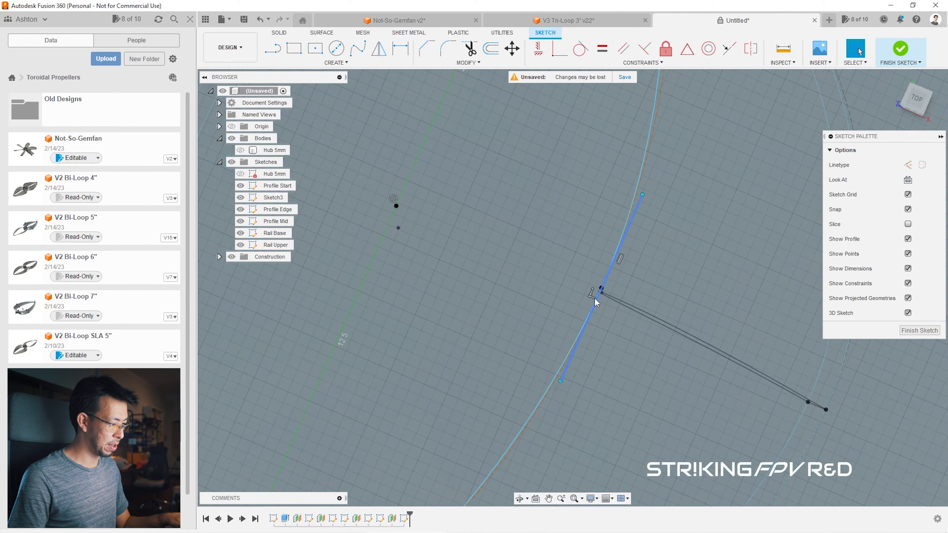
click(590, 296)
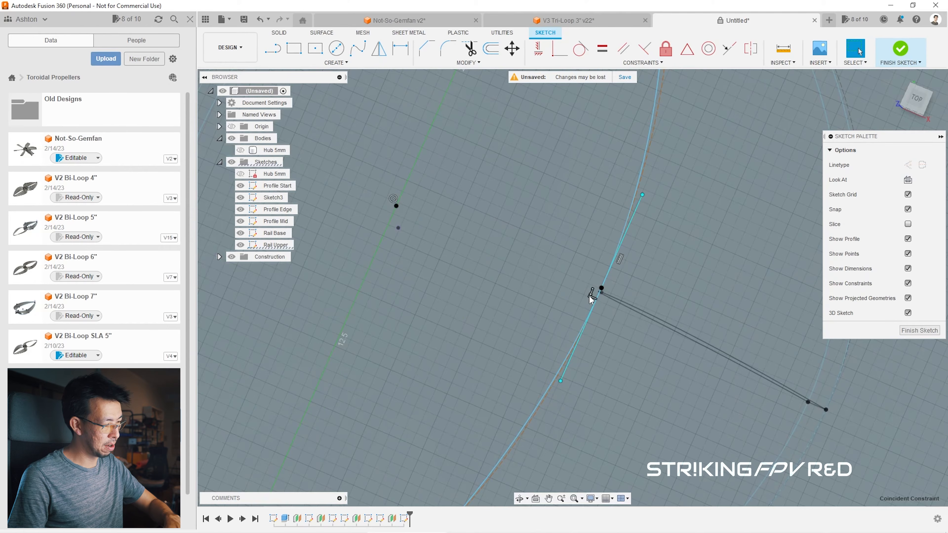
scroll(592, 299, down, 4)
scroll(402, 174, up, 5)
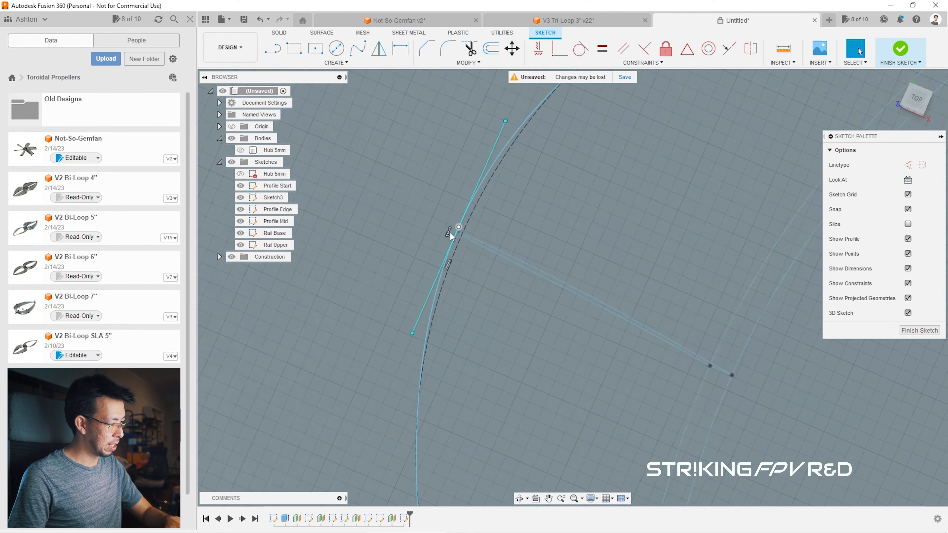
scroll(450, 233, up, 1)
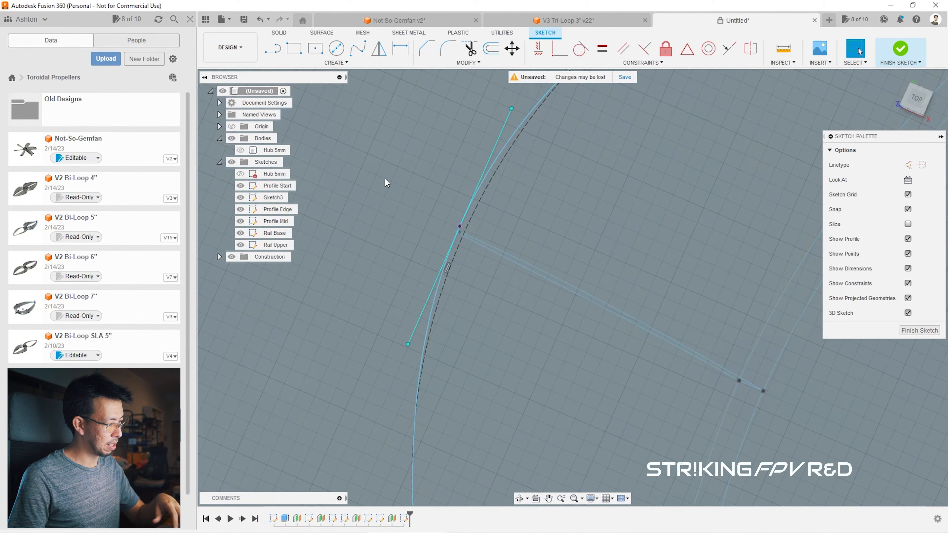
scroll(384, 178, down, 5)
Step: Move the two upper spline points at the mid profiles by -1 mm along Z
click(893, 77)
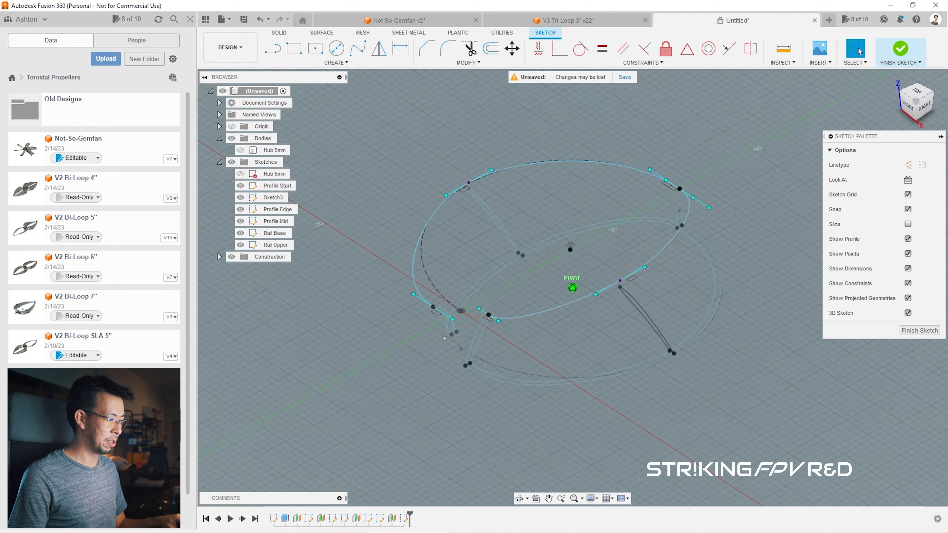
click(362, 176)
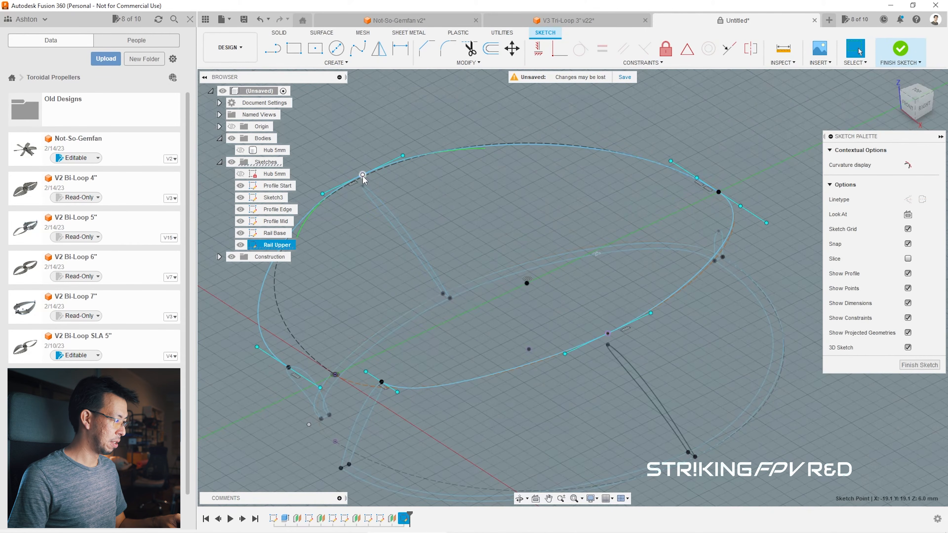
click(607, 333)
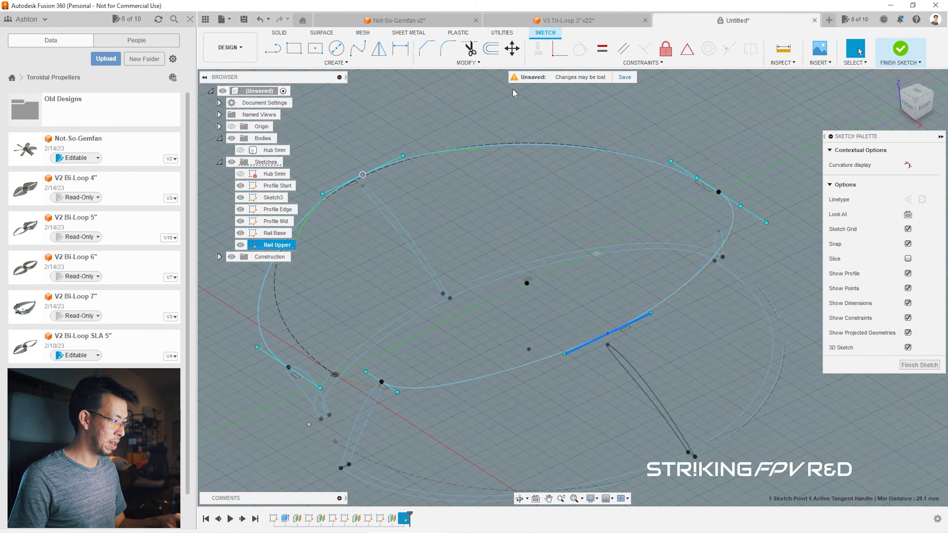
click(509, 49)
mouse_move(362, 152)
mouse_down()
mouse_move(361, 164)
mouse_move(368, 130)
mouse_move(373, 247)
mouse_move(372, 166)
mouse_up()
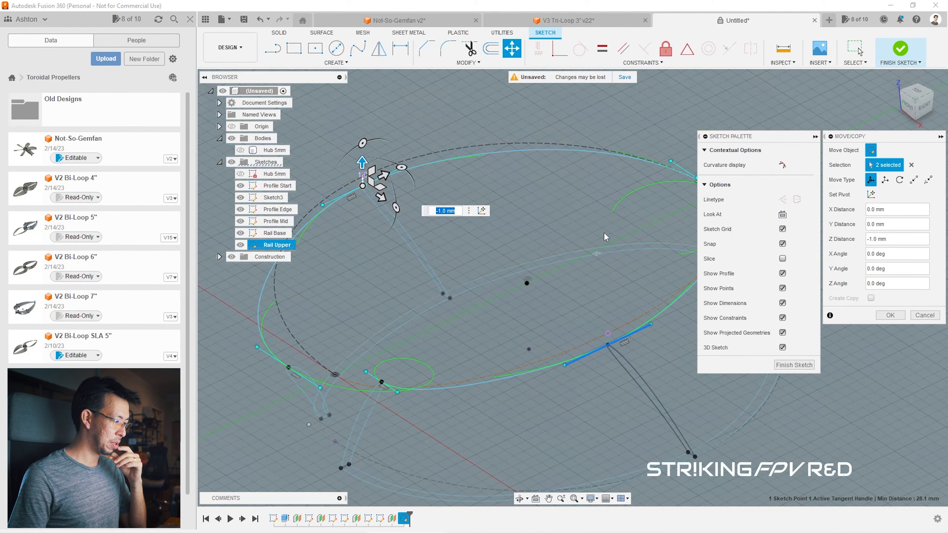
click(891, 316)
Step: Delete the coincident constraint on the upper spline endpoints above the edge profile, and check the points there
scroll(668, 237, up, 8)
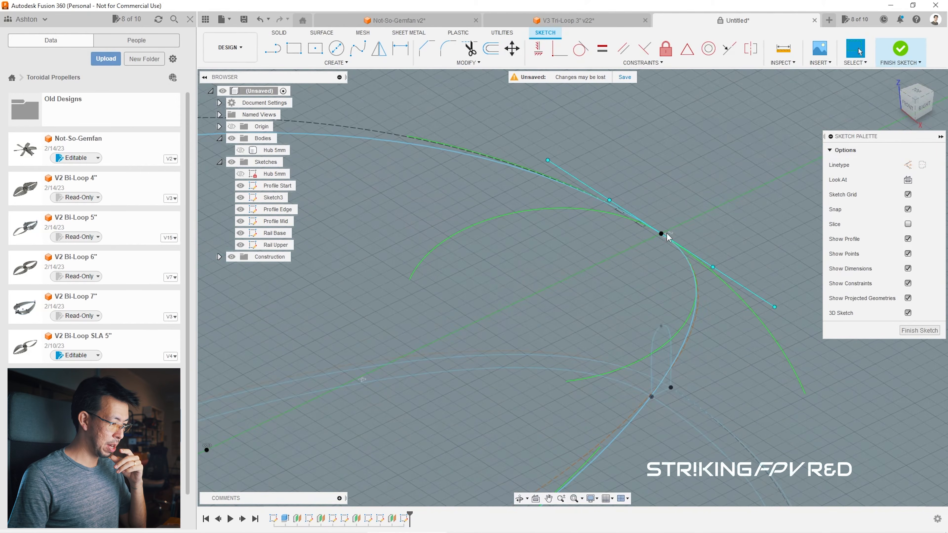
click(661, 236)
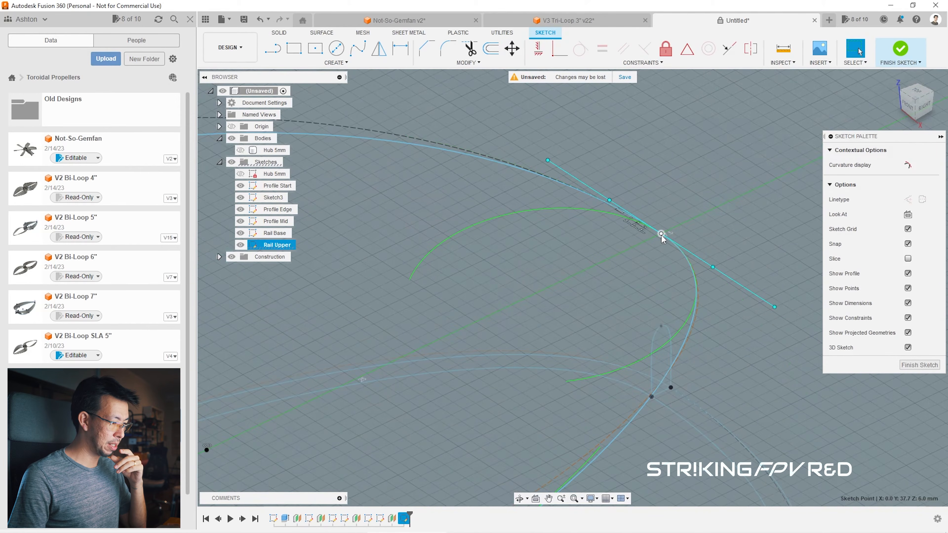
click(636, 227)
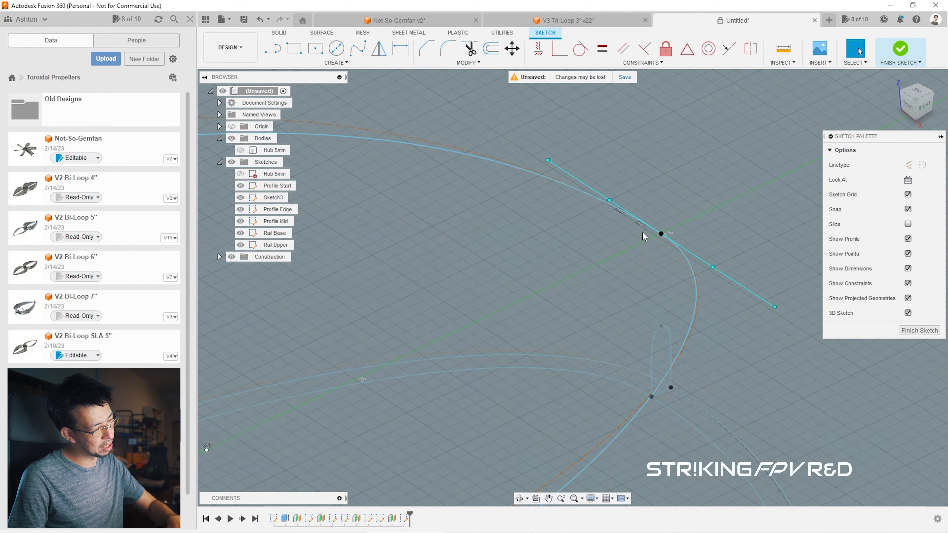
click(660, 235)
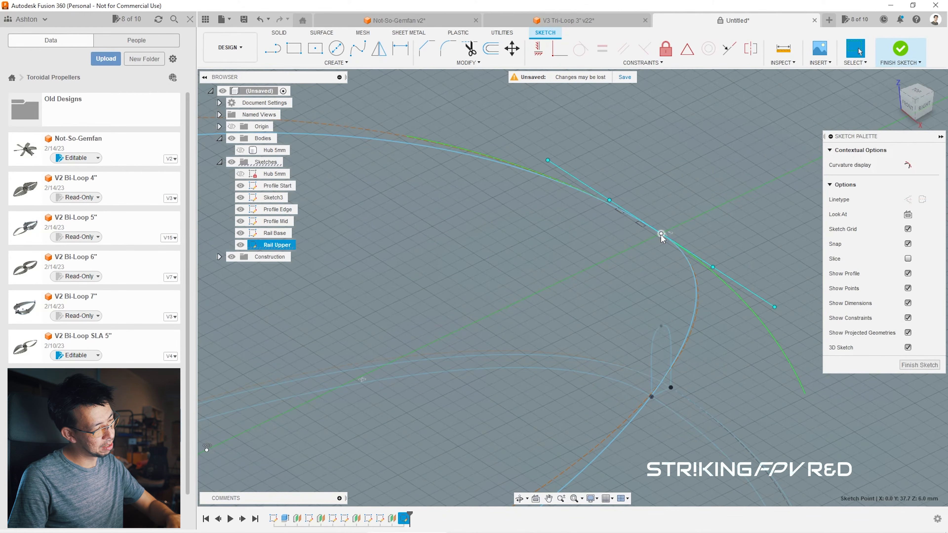
click(774, 307)
click(712, 266)
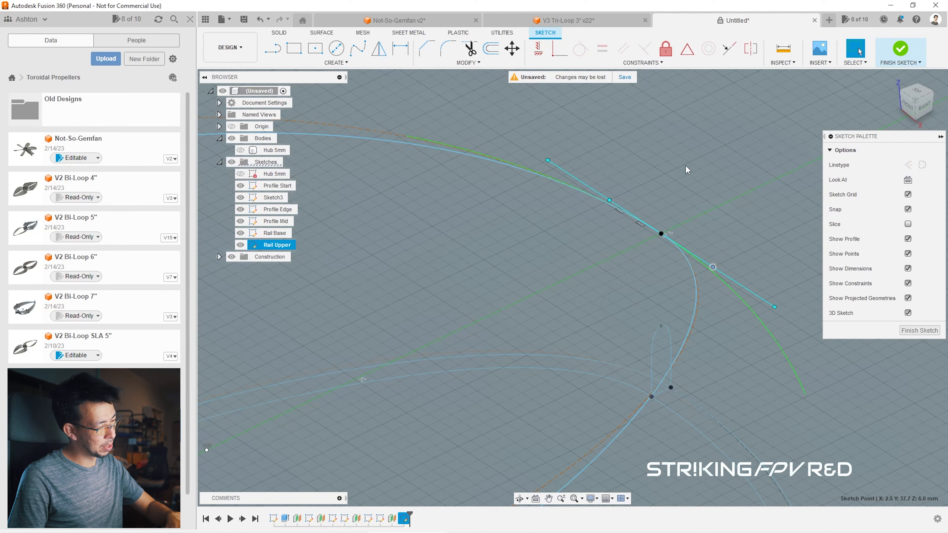
click(663, 235)
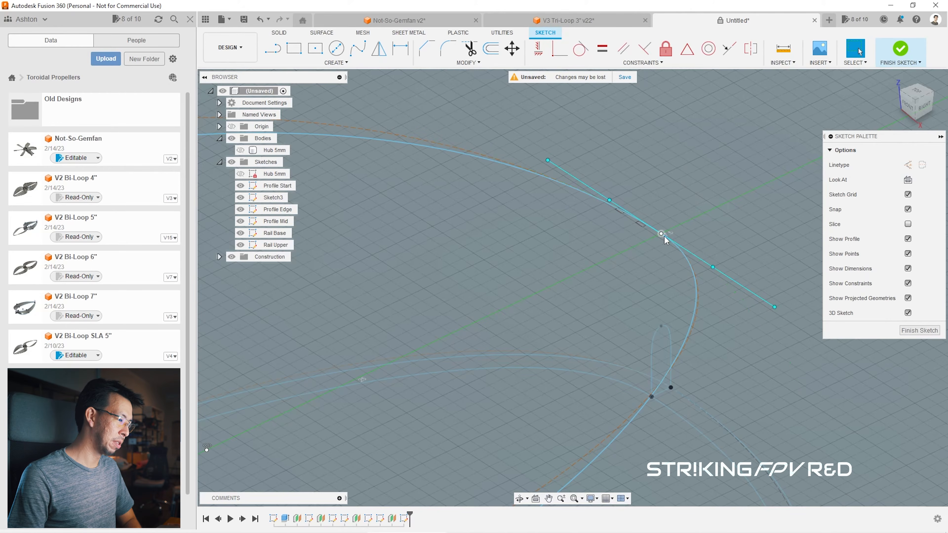
Step: Move the left spline's endpoint at the edge profile by -3.5 mm along Z, and try the same move on the right spline's endpoint
click(661, 234)
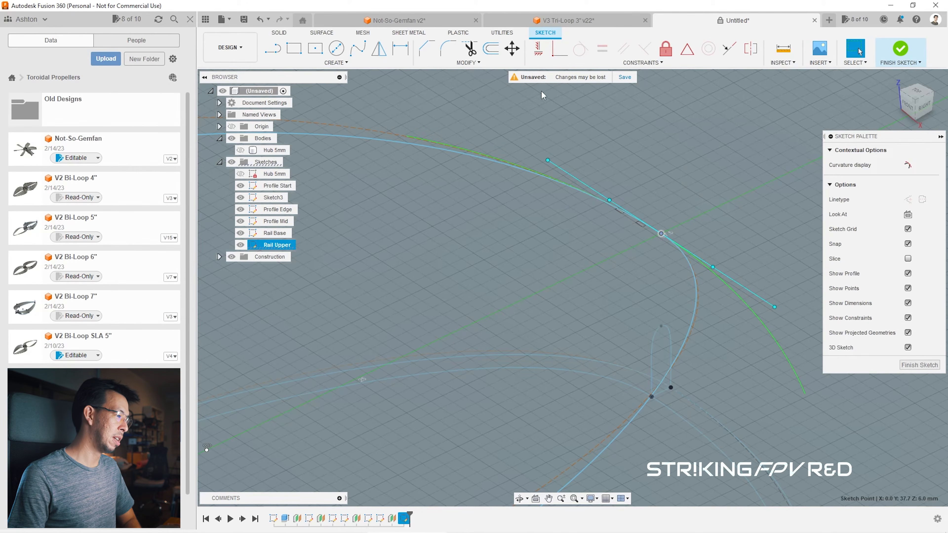
click(512, 48)
scroll(652, 201, down, 2)
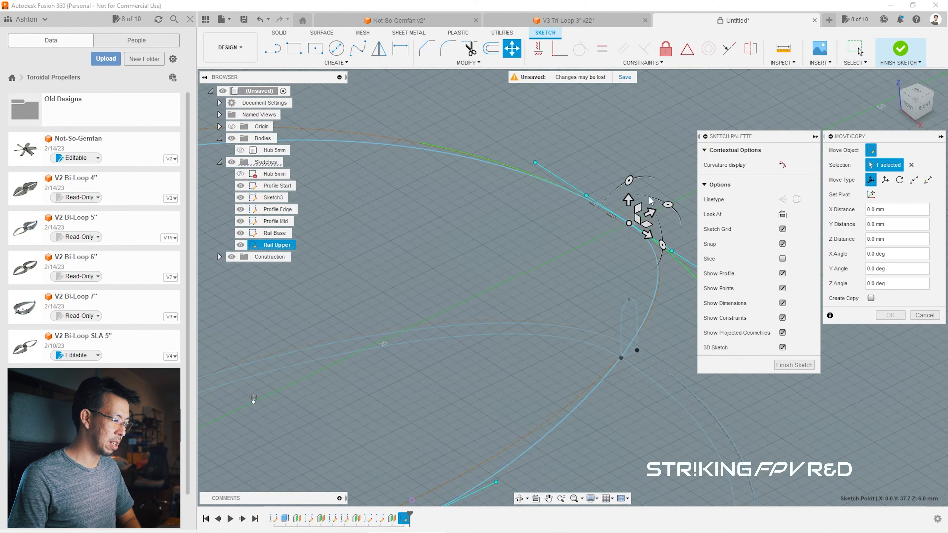
mouse_move(628, 198)
mouse_down()
mouse_move(634, 244)
mouse_move(652, 272)
mouse_up()
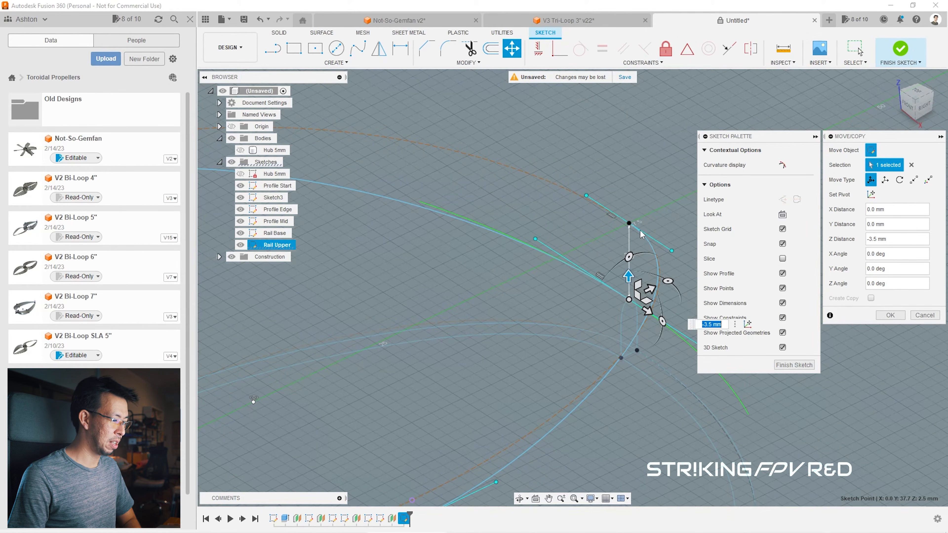
click(630, 224)
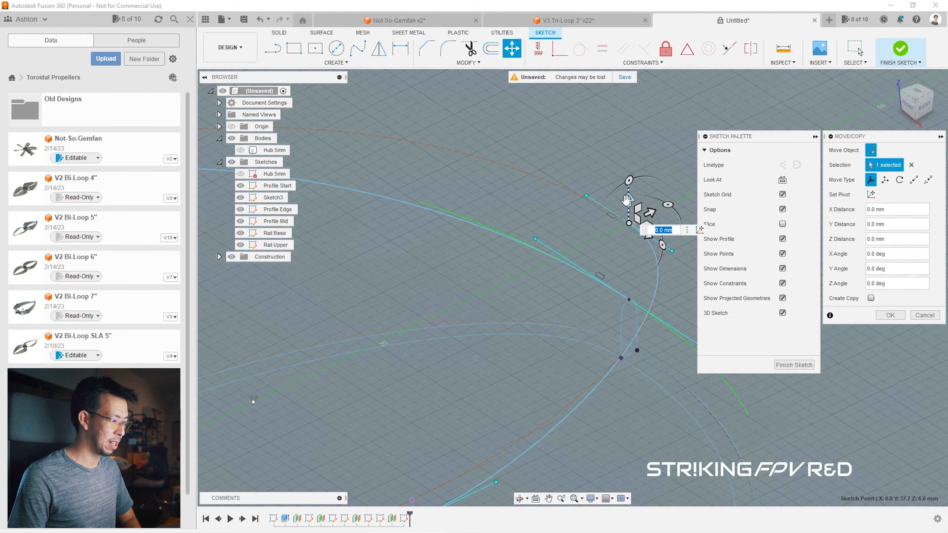
drag(627, 199, 640, 237)
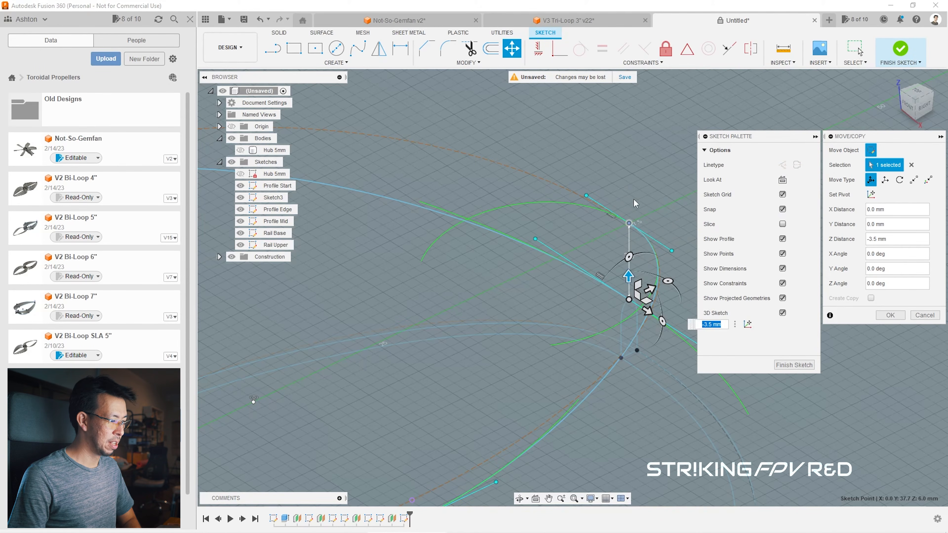
click(889, 316)
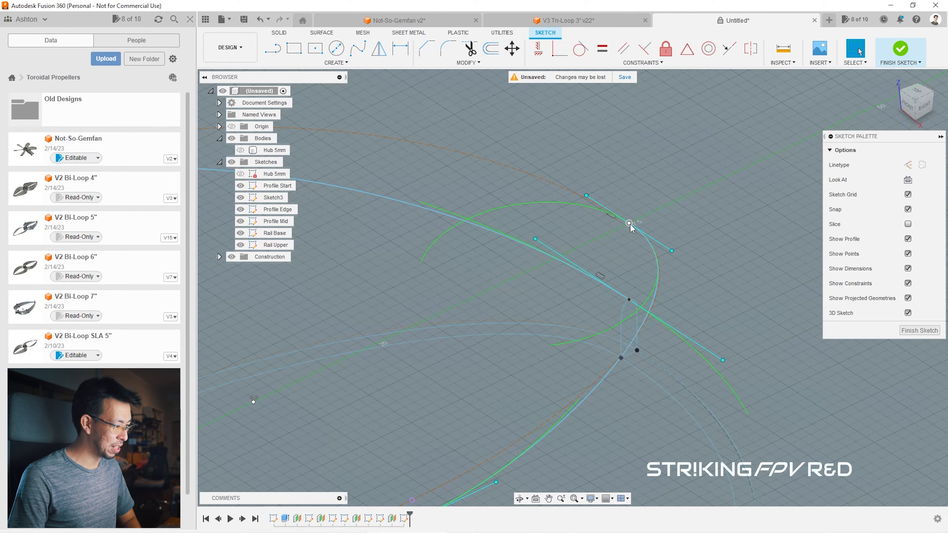
Step: Try to move the right upper spline's endpoint above the edge profile by -3.5 mm along Z
click(629, 225)
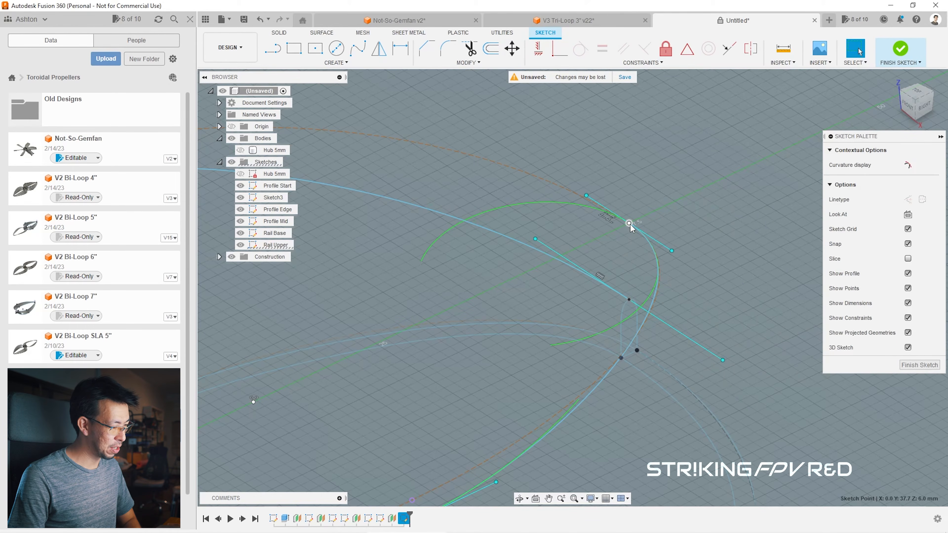
click(608, 224)
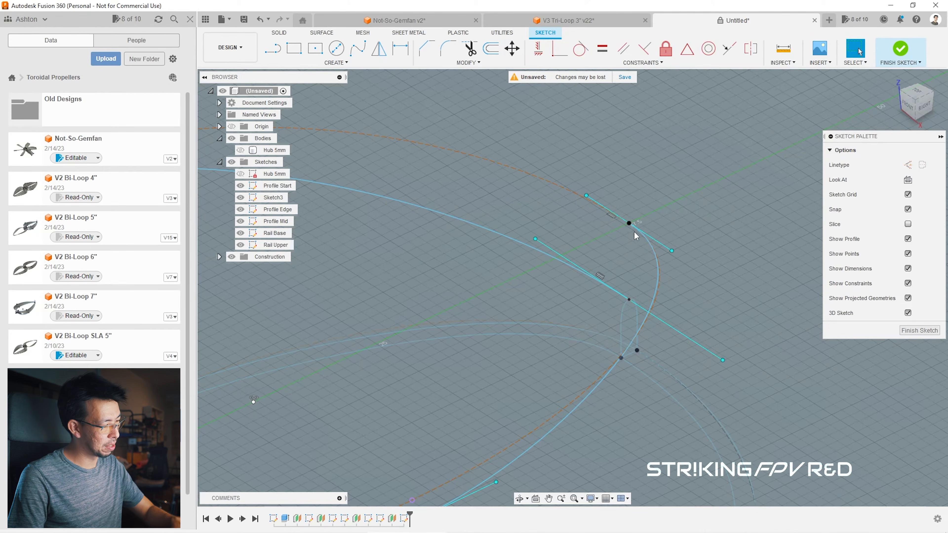
click(629, 223)
key(m)
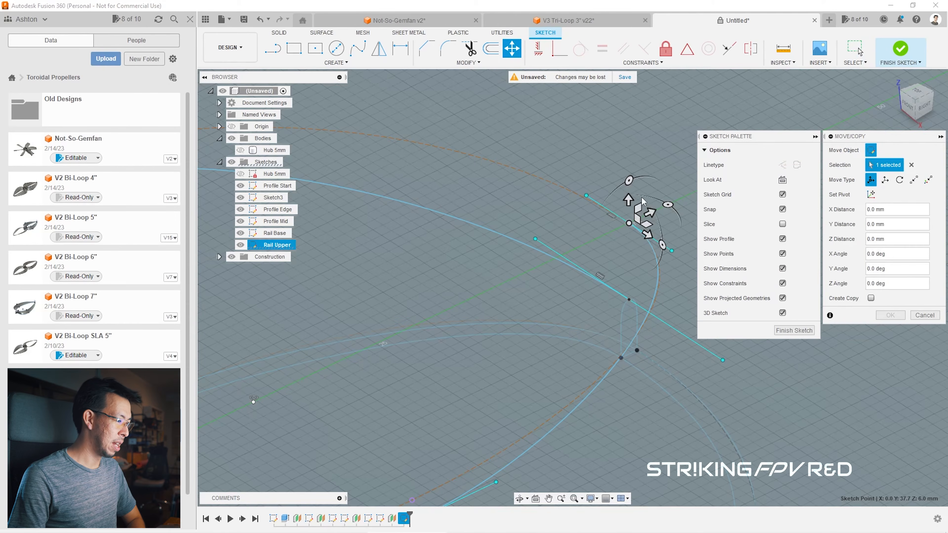
drag(629, 198, 629, 275)
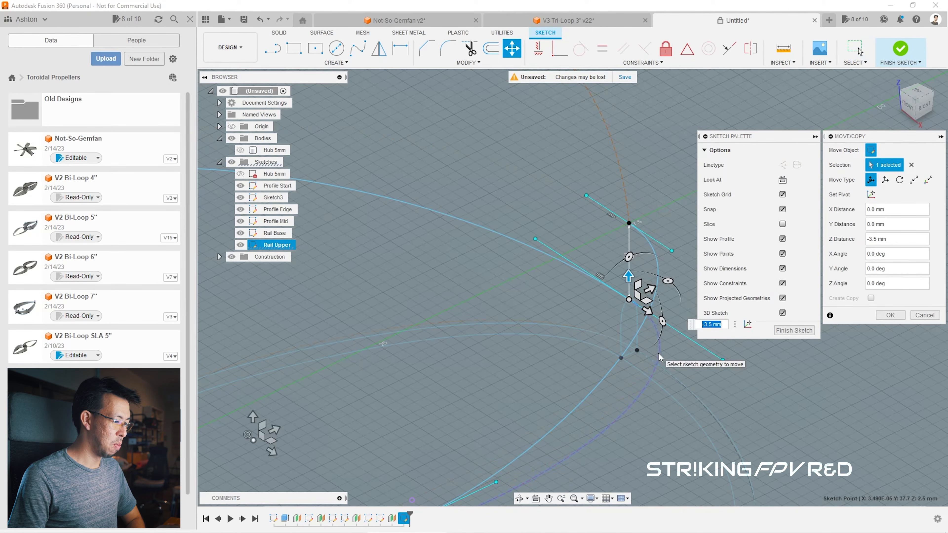
key(Return)
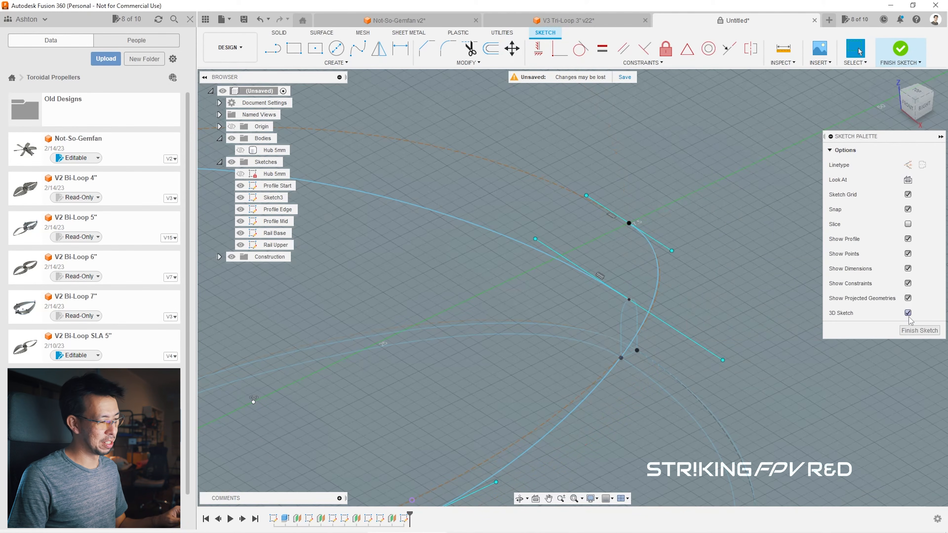
Step: Check the right upper spline, its endpoint above the edge profile, and the tangent handle there
click(629, 224)
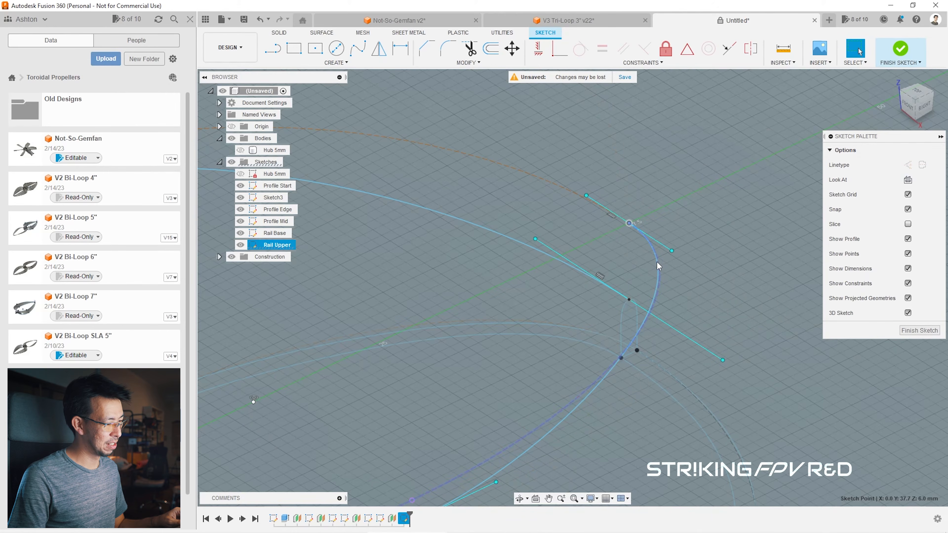
scroll(656, 266, up, 3)
click(643, 282)
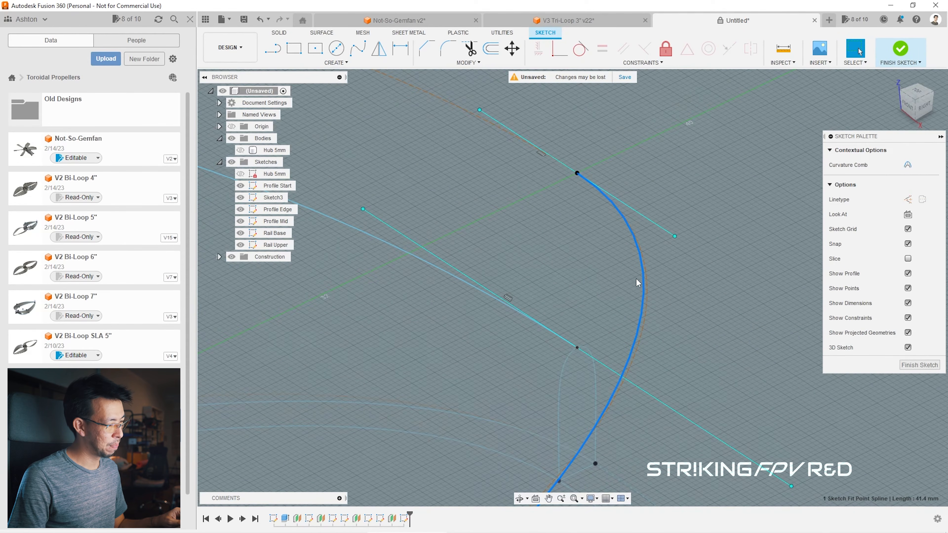
click(577, 174)
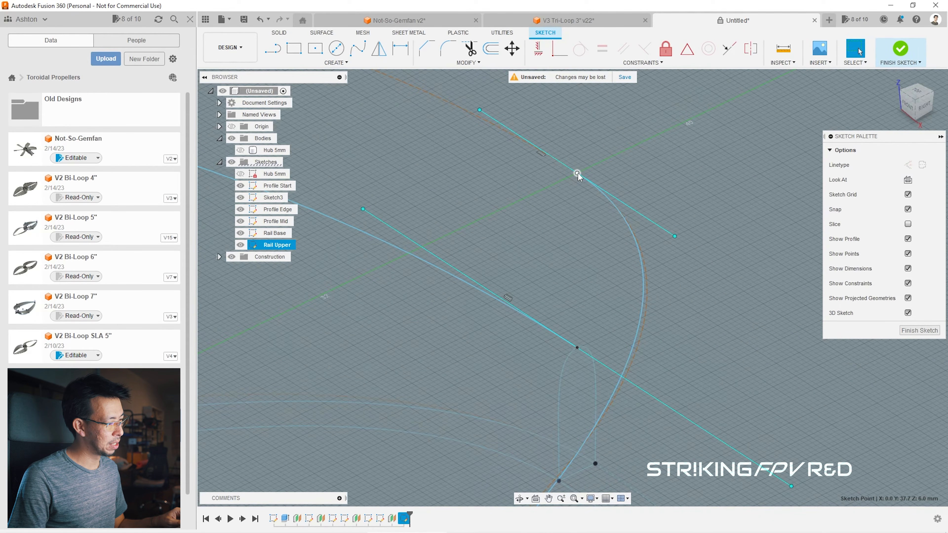
click(676, 242)
click(550, 155)
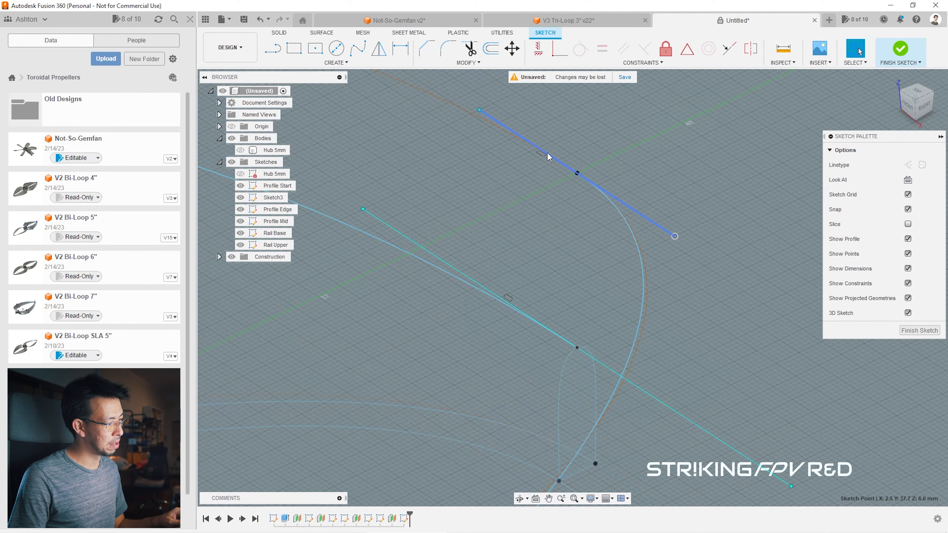
click(480, 111)
Step: Try to move the right upper spline's endpoint by -1.3 mm along Z, cancelling the second attempt
click(577, 173)
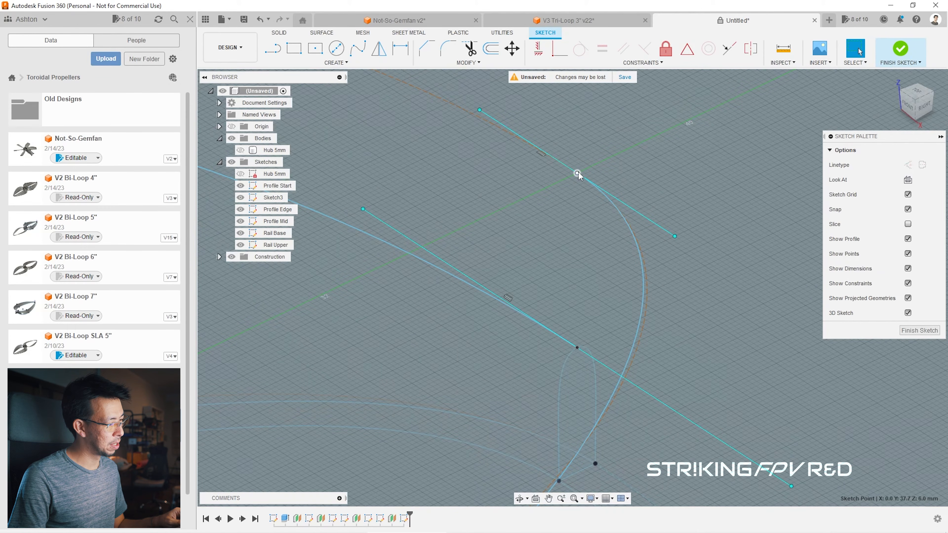
click(511, 47)
drag(577, 149, 581, 214)
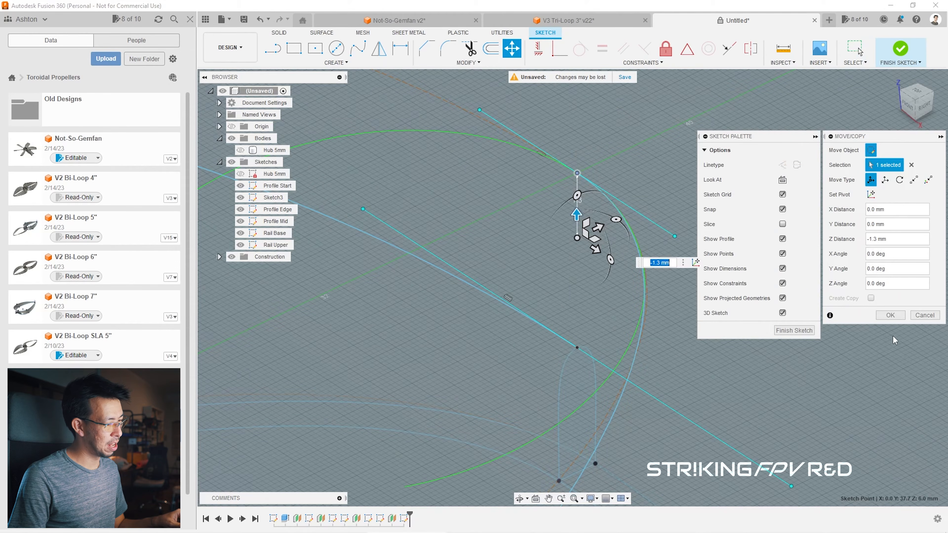
click(890, 315)
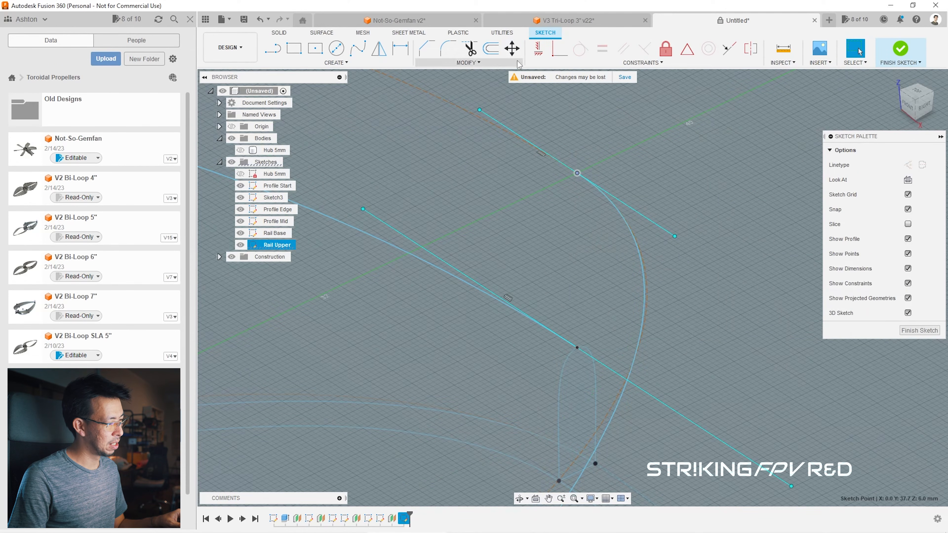
click(511, 48)
drag(577, 150, 576, 213)
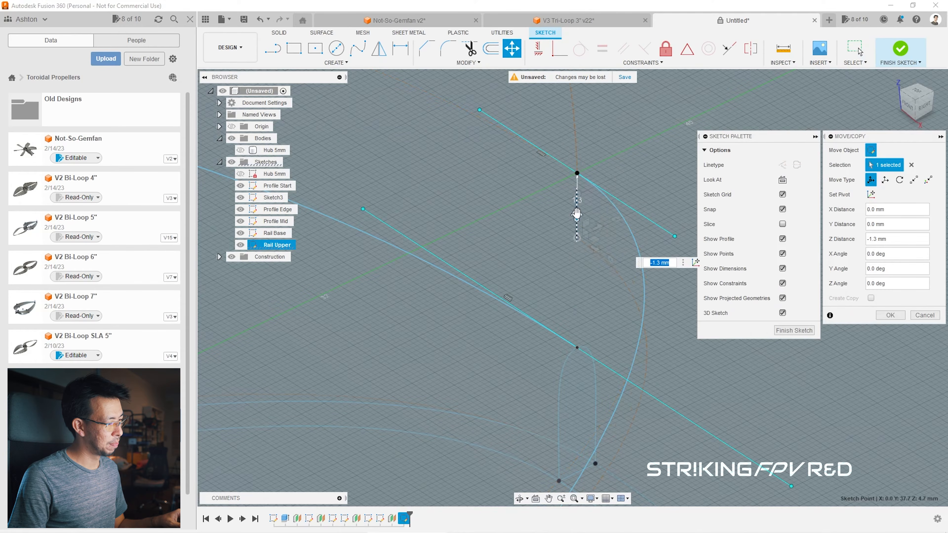
click(925, 316)
Step: Delete the horizontal constraint on the right upper spline's tangent handle and retry lowering the endpoint along Z
drag(908, 97, 930, 100)
scroll(725, 224, down, 5)
scroll(528, 299, up, 5)
click(592, 227)
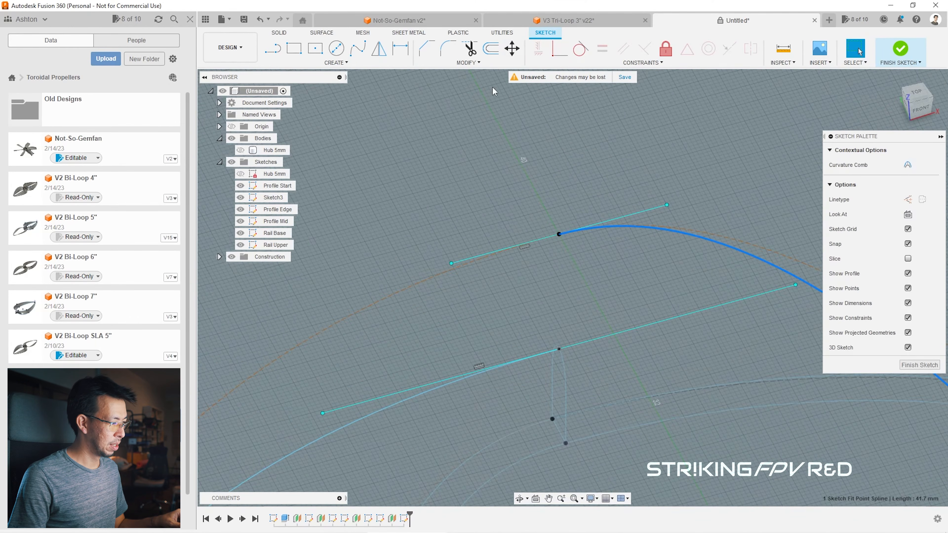
click(560, 235)
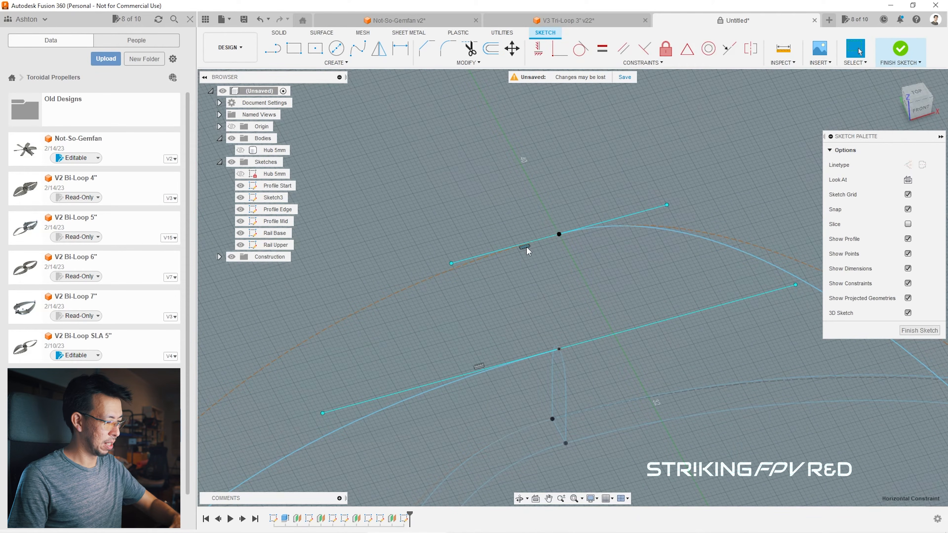
key(Escape)
click(559, 234)
key(m)
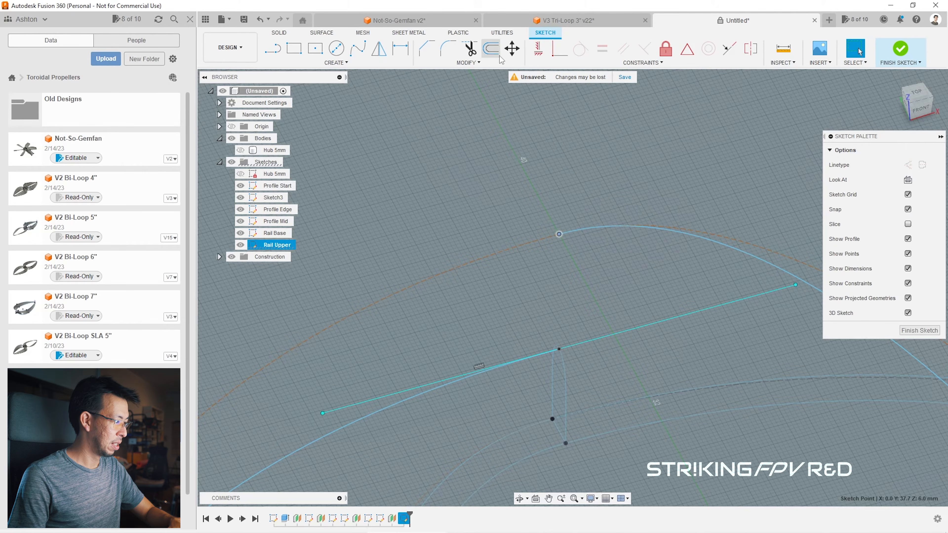
drag(559, 212, 558, 280)
click(890, 315)
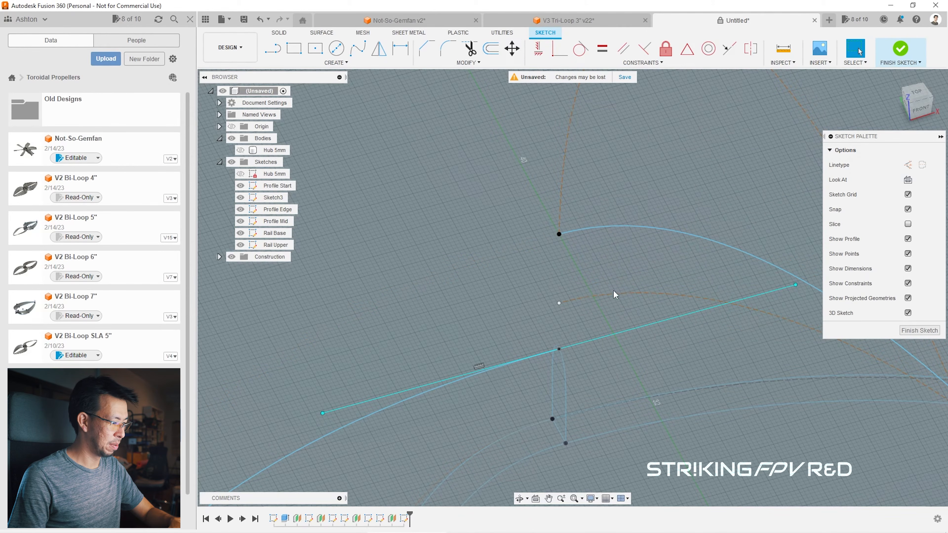
Step: Delete the construction arcs meeting at the right upper spline's endpoint, and lower that endpoint along Z to the top of the edge profile
click(561, 219)
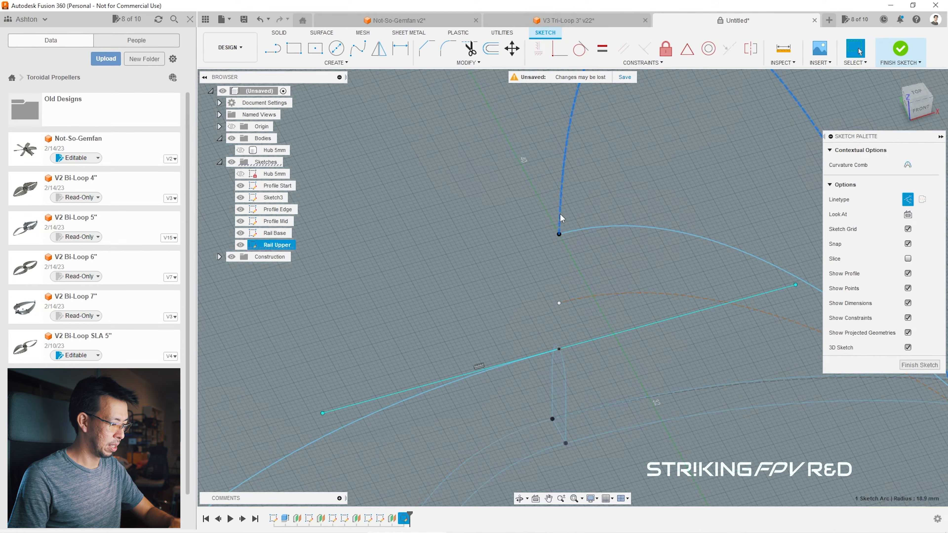
key(Delete)
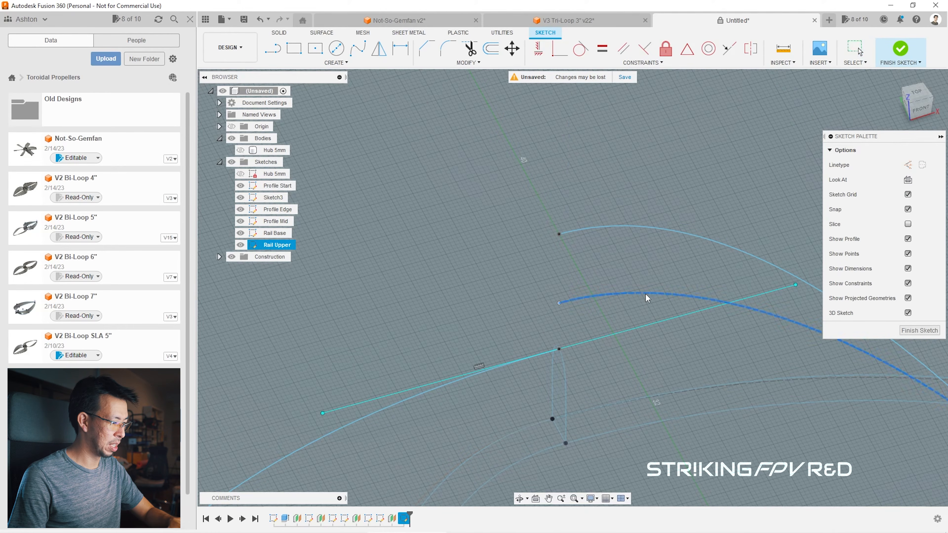
click(559, 234)
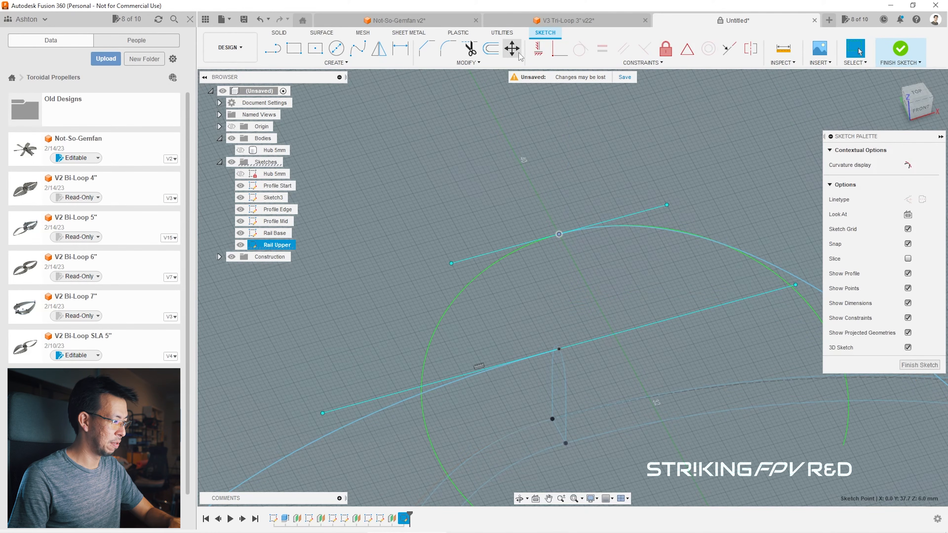
click(512, 48)
drag(559, 226, 559, 328)
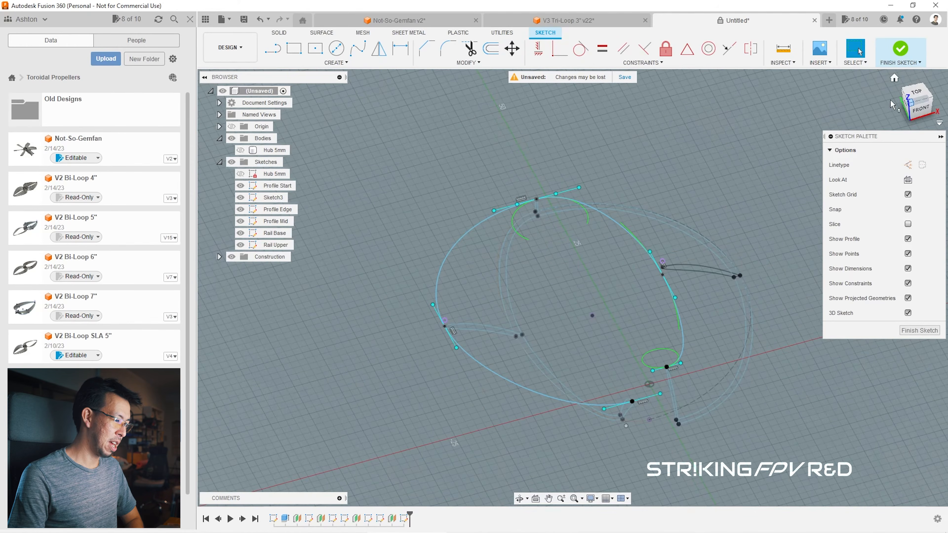
Step: Move the upper spline's point at the right mid profile by 1.3 mm along Z onto the profile's tip, and finish the sketch
drag(930, 100, 913, 94)
scroll(579, 312, up, 4)
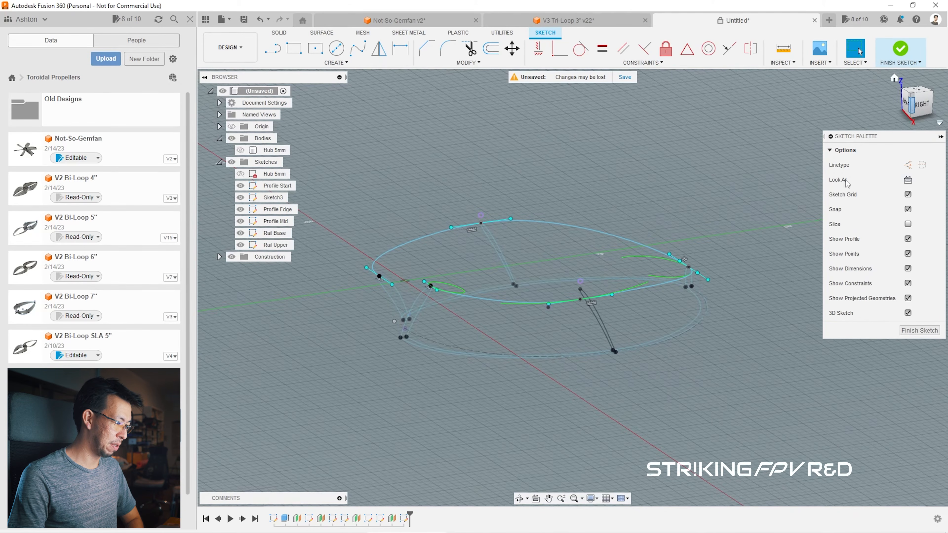
click(572, 305)
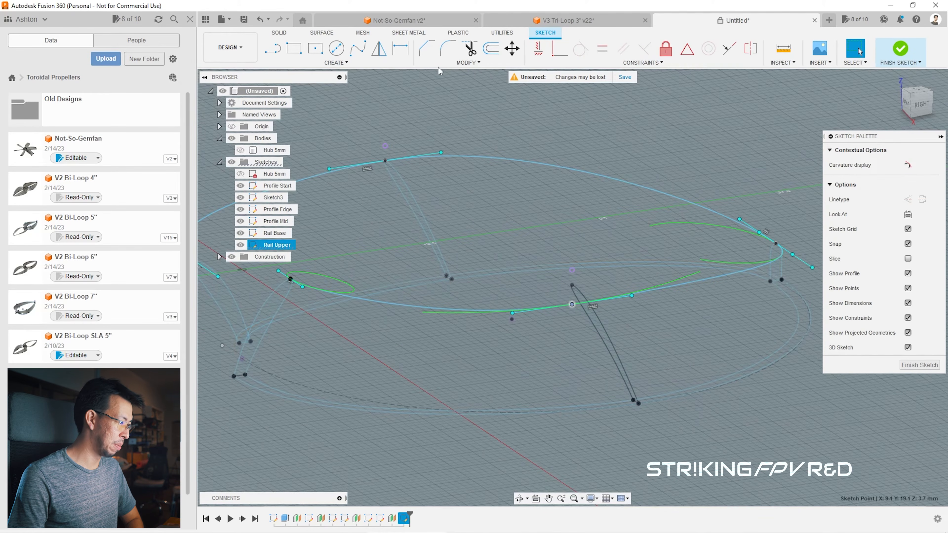
click(512, 49)
drag(573, 275, 570, 256)
scroll(563, 291, up, 5)
scroll(574, 280, up, 3)
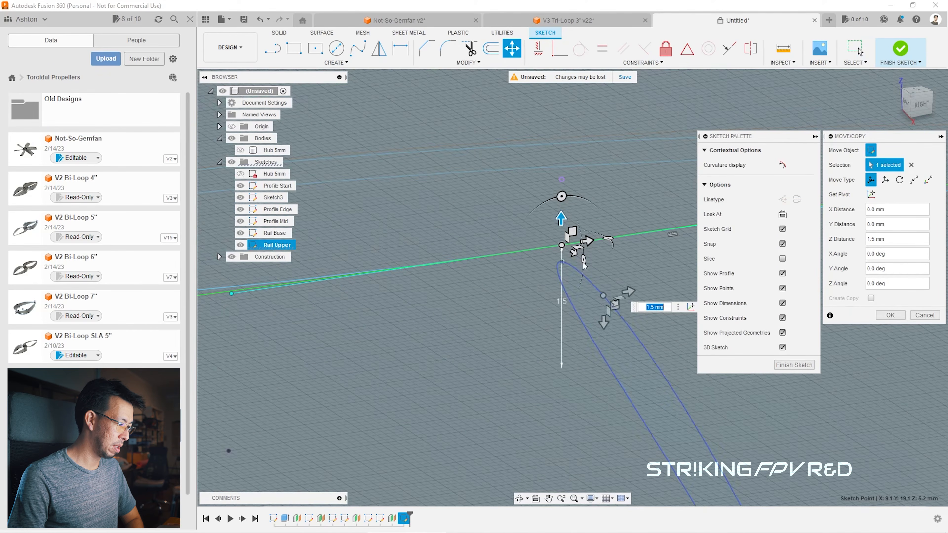
drag(561, 217, 561, 235)
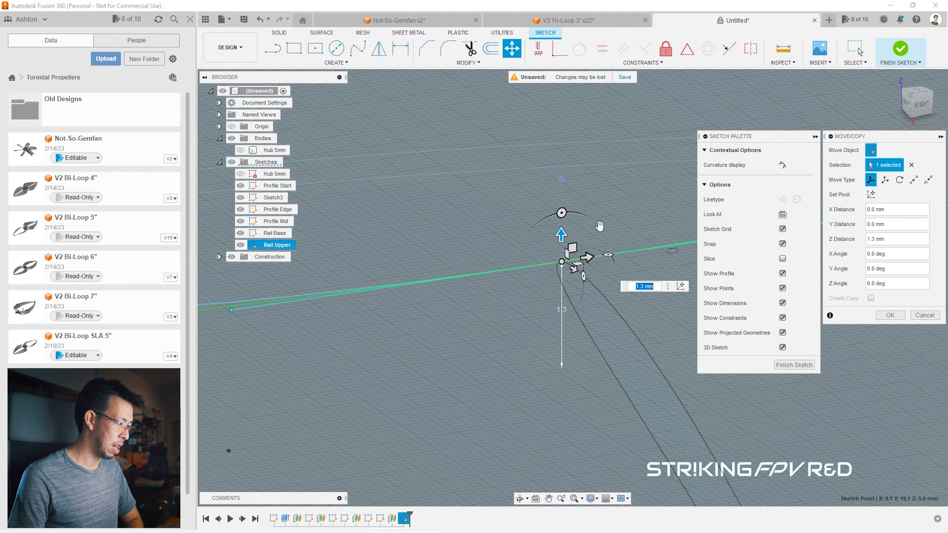
drag(918, 97, 939, 102)
scroll(359, 145, down, 7)
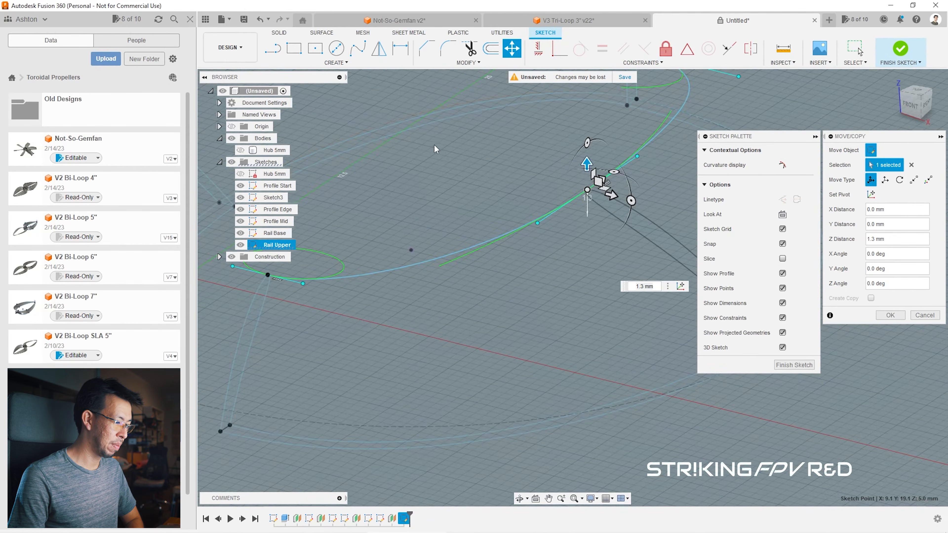
scroll(601, 181, up, 5)
scroll(572, 244, down, 3)
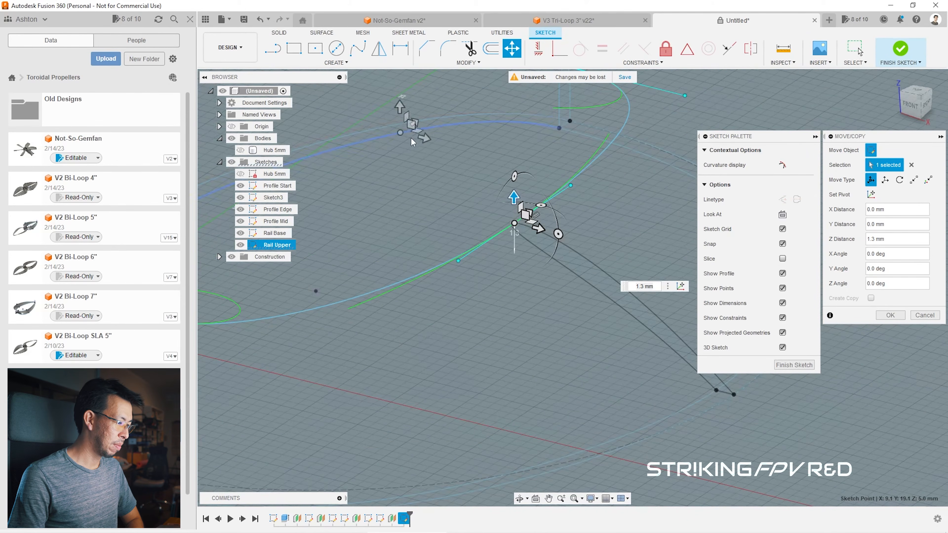
click(889, 316)
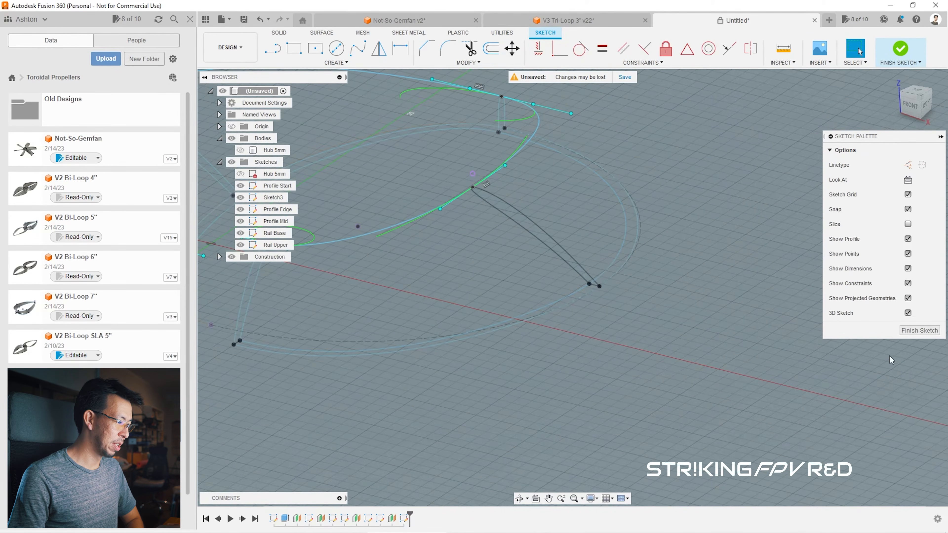
click(923, 335)
Step: Open the Profile Mid sketch, examine the tip and base geometry and dimensions of the mid profiles, and close it
click(534, 234)
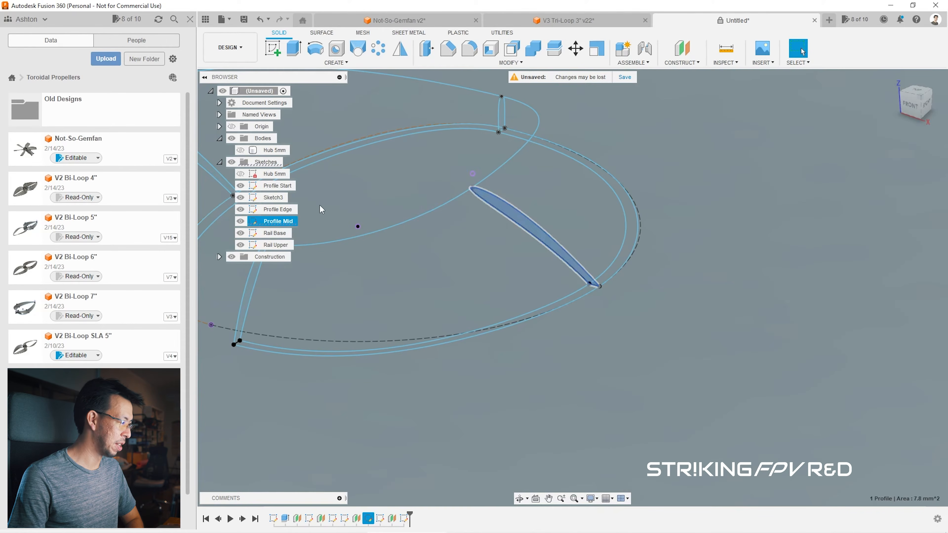
double_click(274, 221)
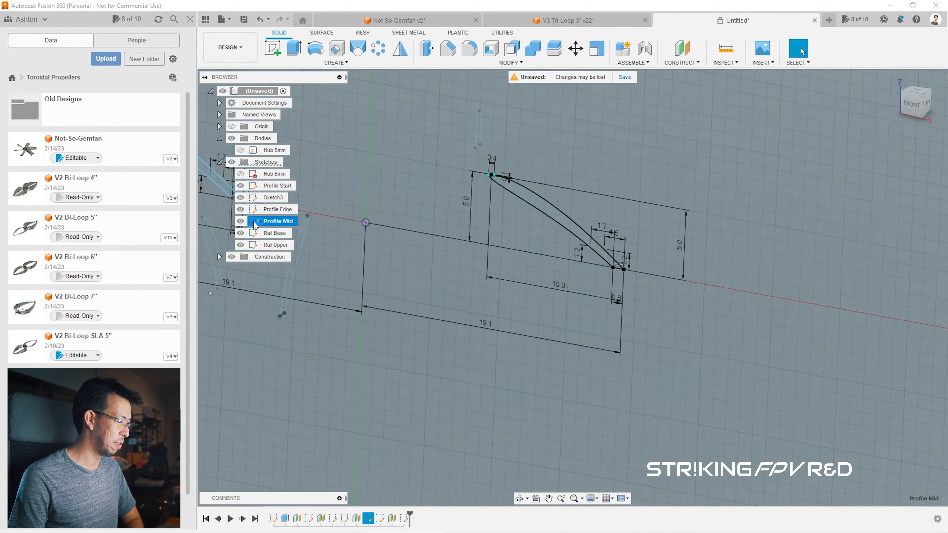
scroll(561, 149, up, 5)
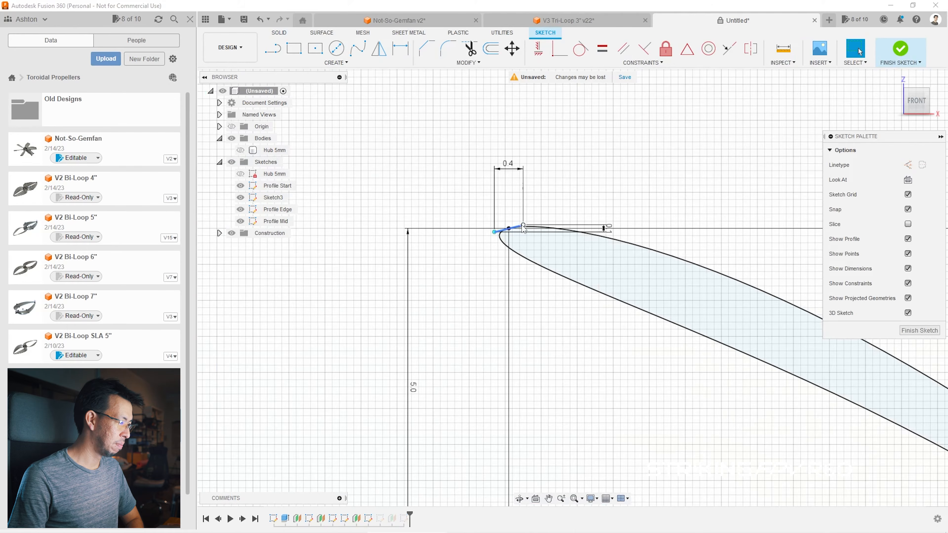
scroll(523, 229, down, 5)
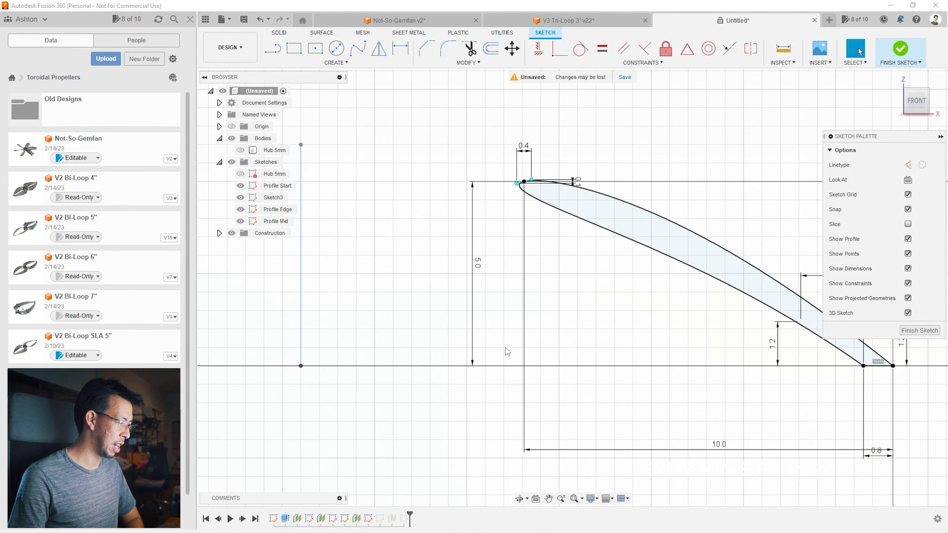
scroll(842, 364, up, 3)
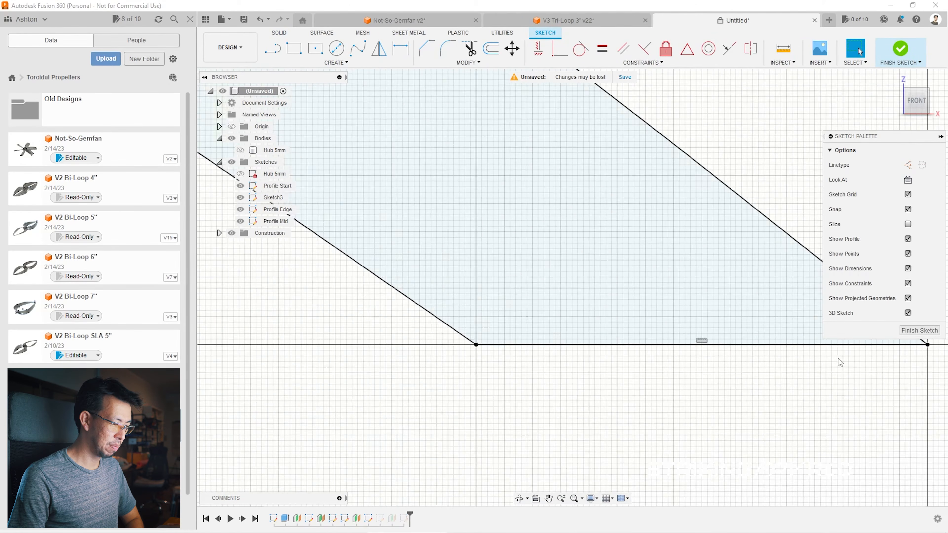
scroll(836, 364, down, 6)
scroll(612, 261, down, 6)
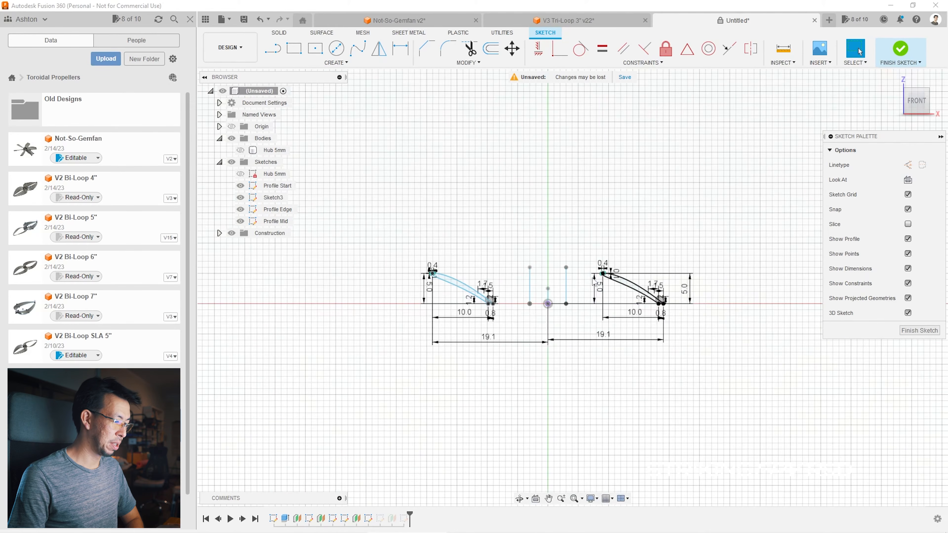
scroll(515, 295, up, 2)
click(898, 66)
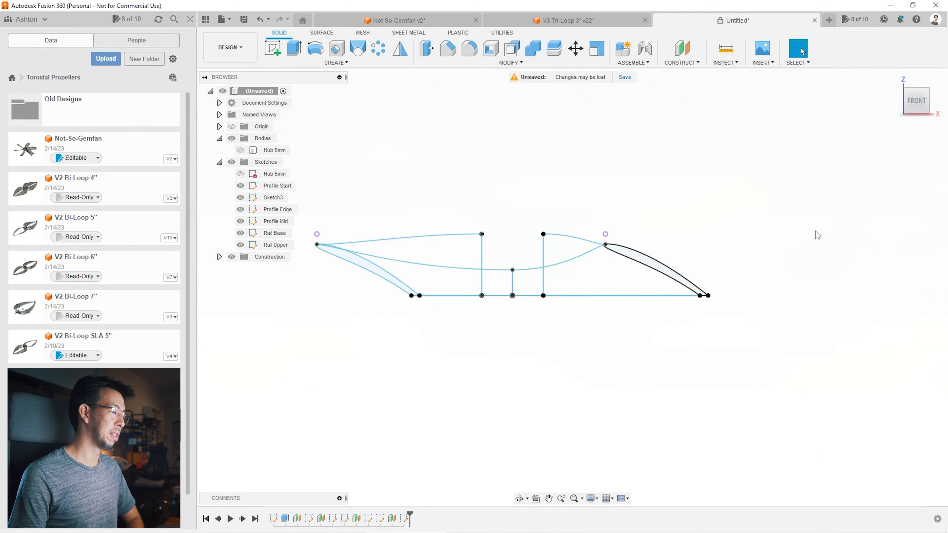
Step: Start a new-body loft from the front hub profile in Profile Start to the right mid profile in Profile Mid
mouse_move(912, 98)
mouse_down()
mouse_move(897, 104)
mouse_move(906, 112)
mouse_up()
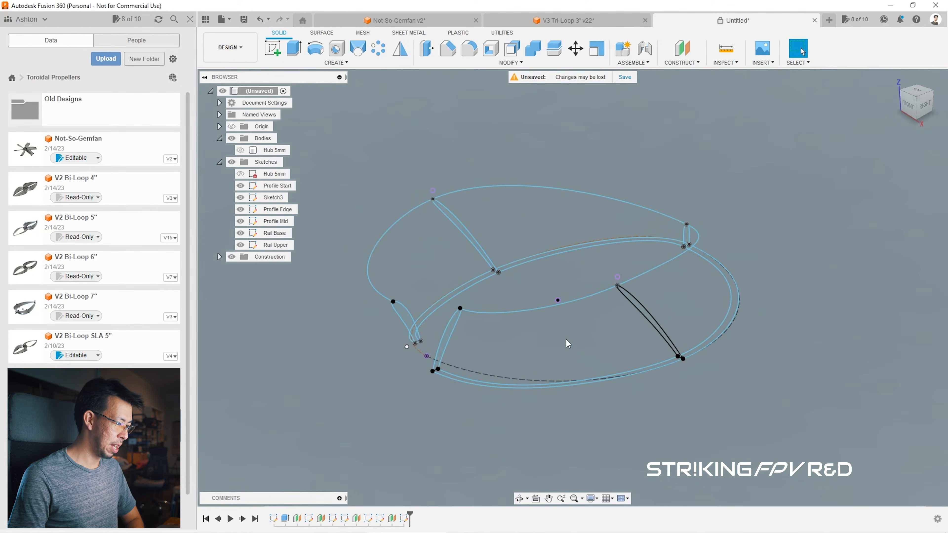
scroll(568, 344, up, 1)
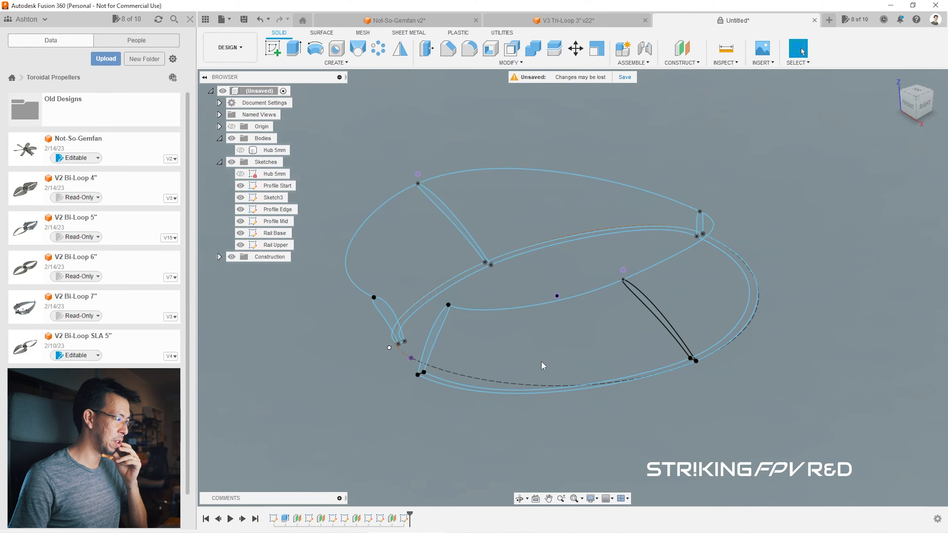
click(362, 54)
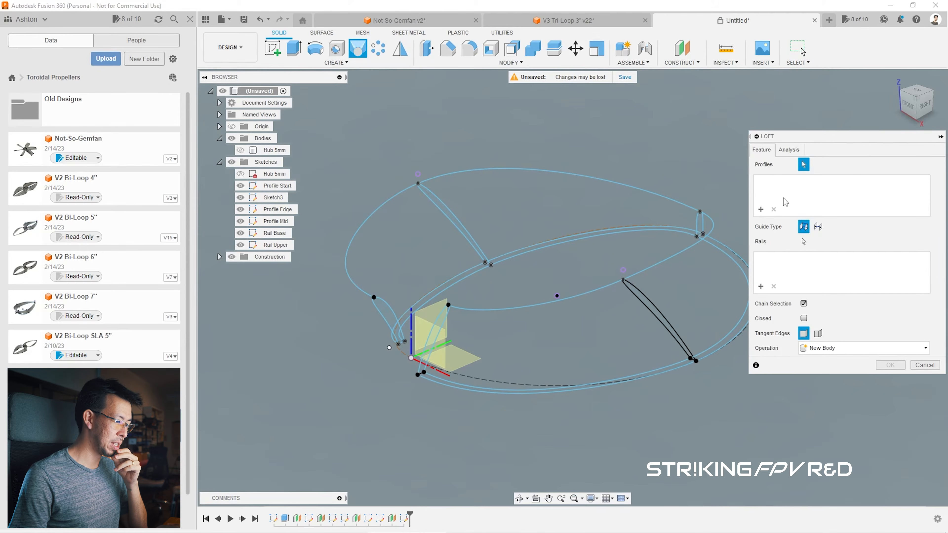
click(446, 332)
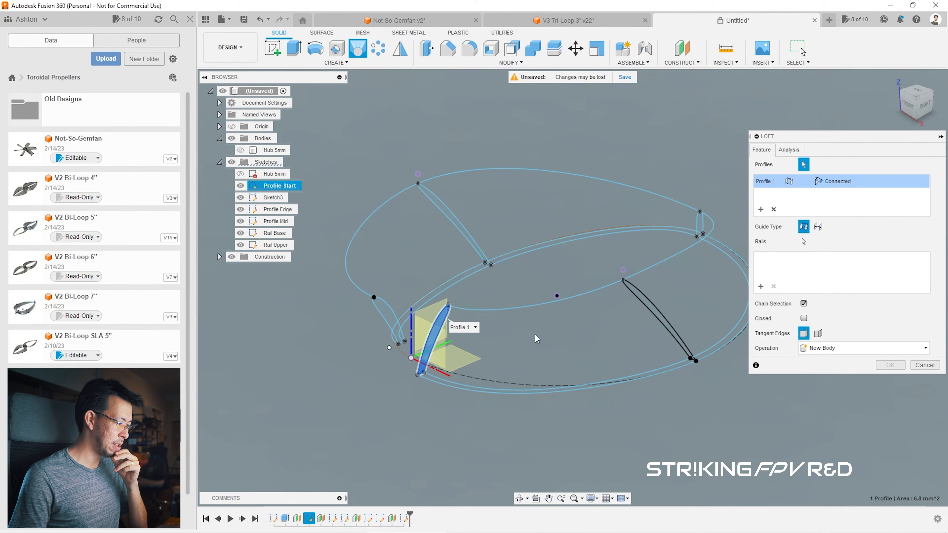
click(649, 316)
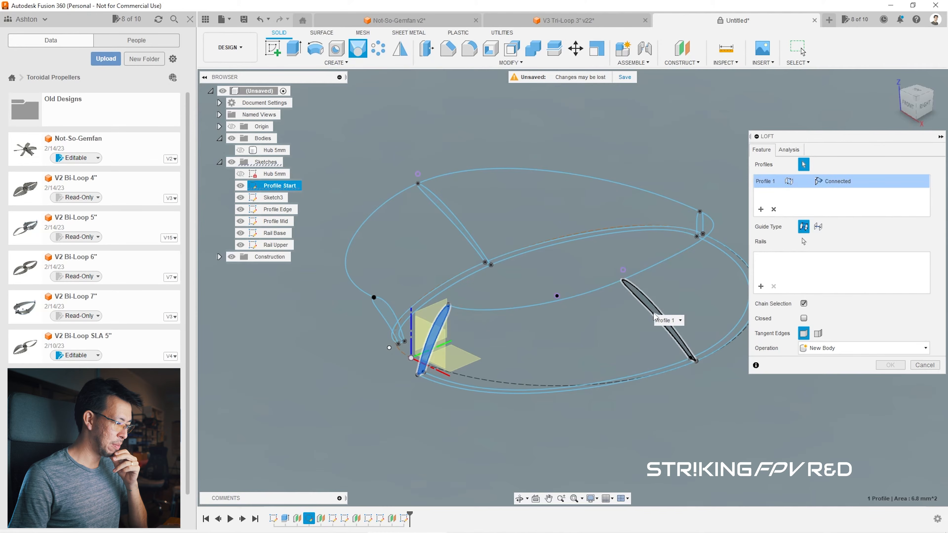
Step: Add the outer and inner Rail Base splines as guide rails for the loft between the hub and mid profiles
click(761, 288)
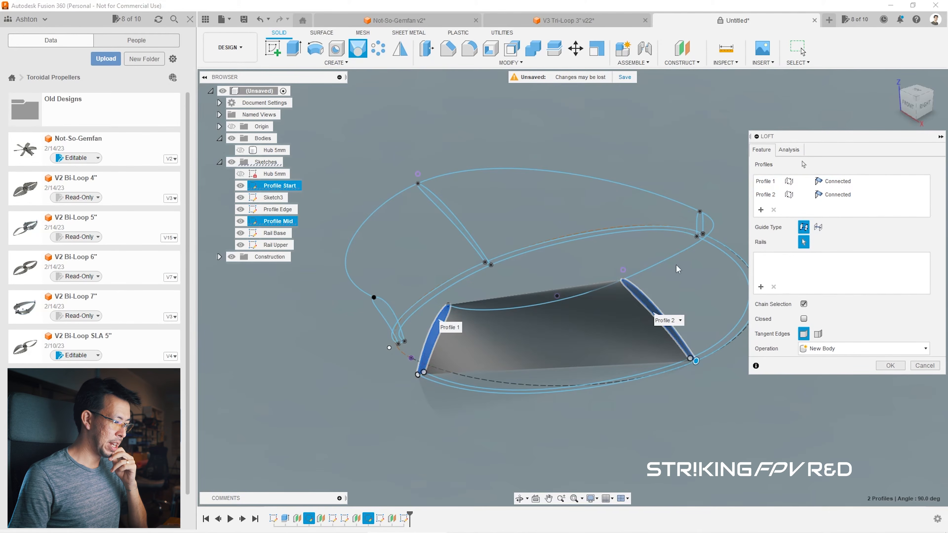
click(734, 334)
click(600, 389)
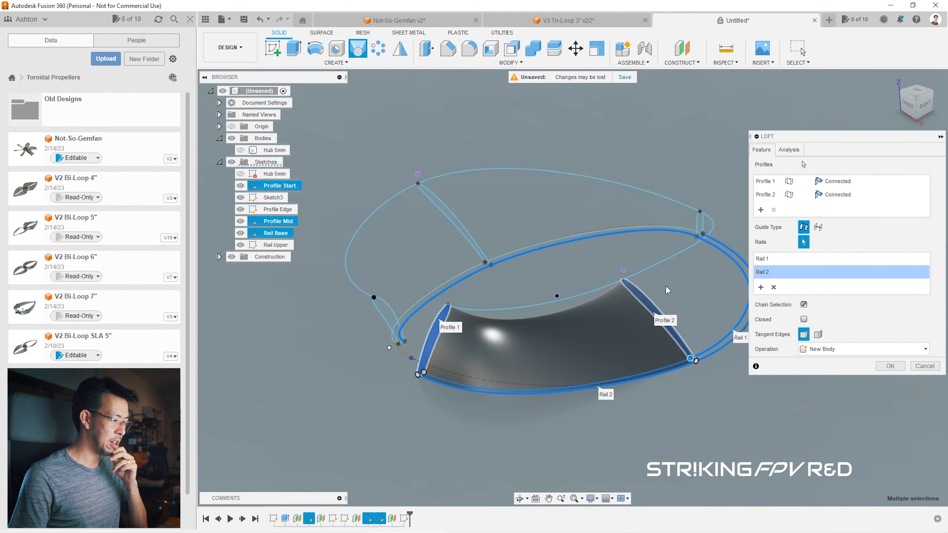
Step: Add the Rail Upper curve as the third rail and Profile Edge as the third profile, completing the first loft as a new body
click(683, 256)
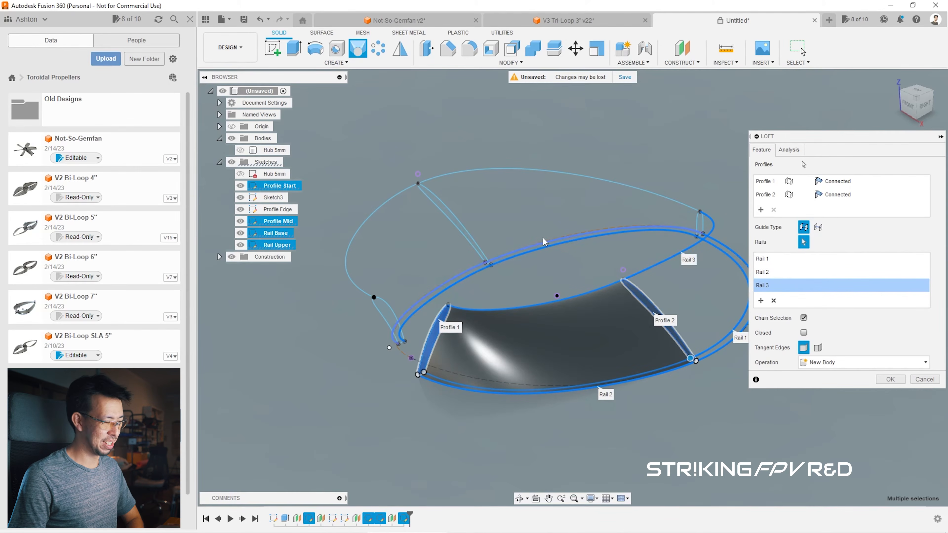
scroll(453, 237, down, 2)
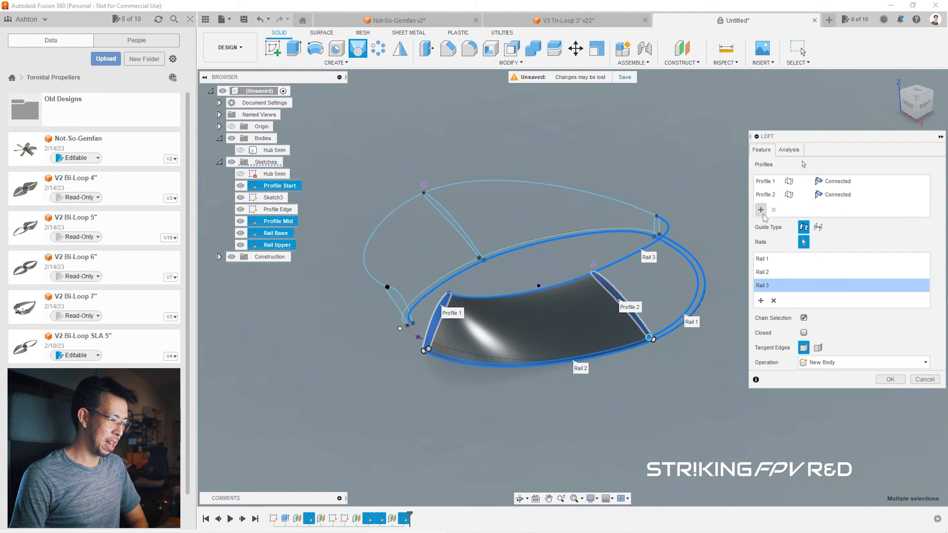
click(656, 228)
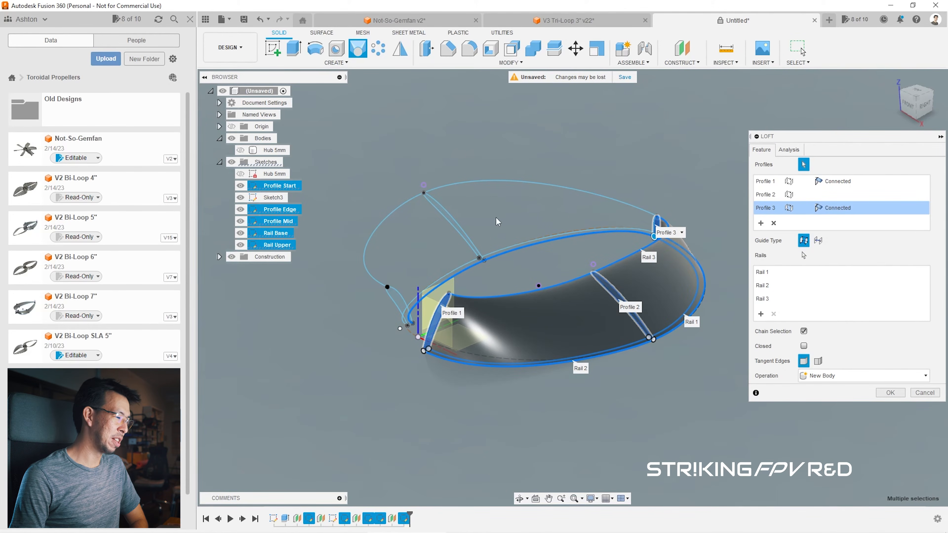
click(454, 226)
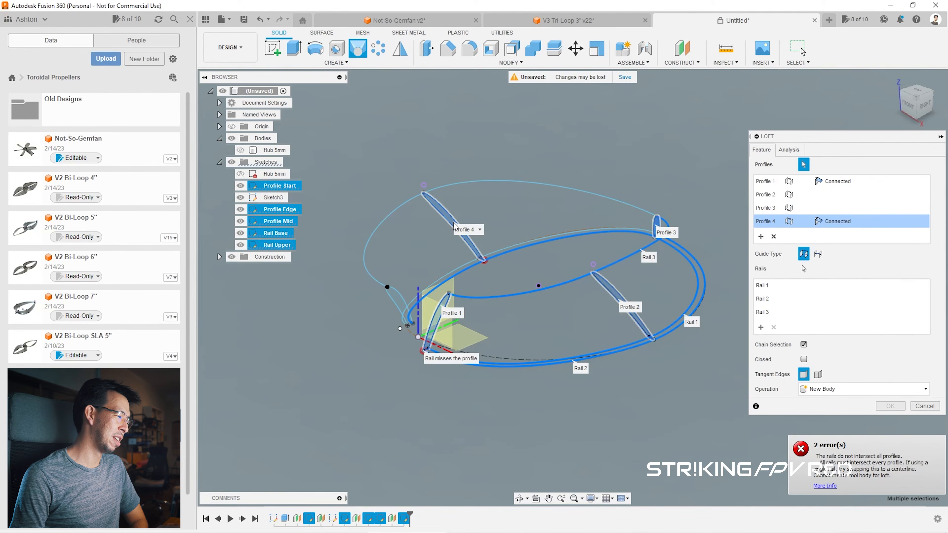
click(774, 236)
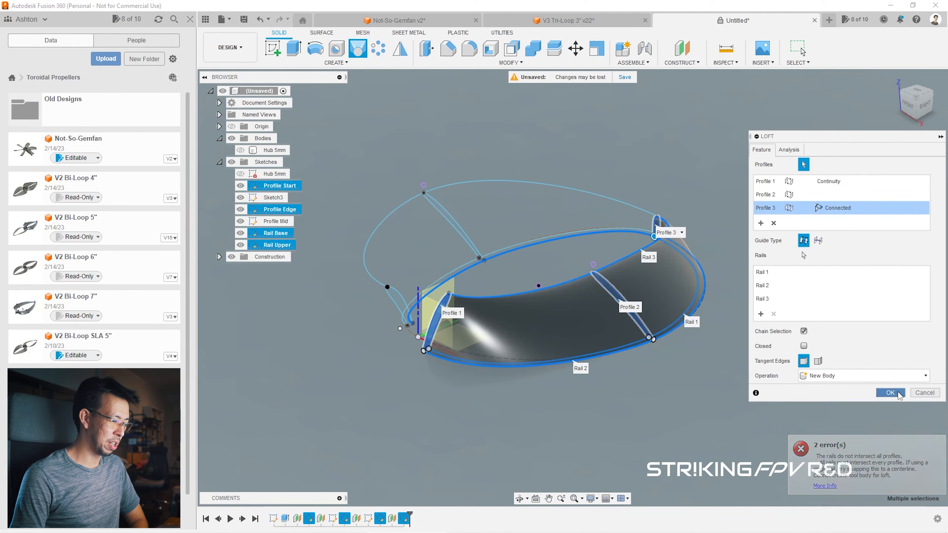
click(891, 392)
Step: Make the Profile Edge, Profile Mid, Rail Base and Rail Upper sketches visible again
shift+middle_drag(858, 336, 732, 336)
click(241, 222)
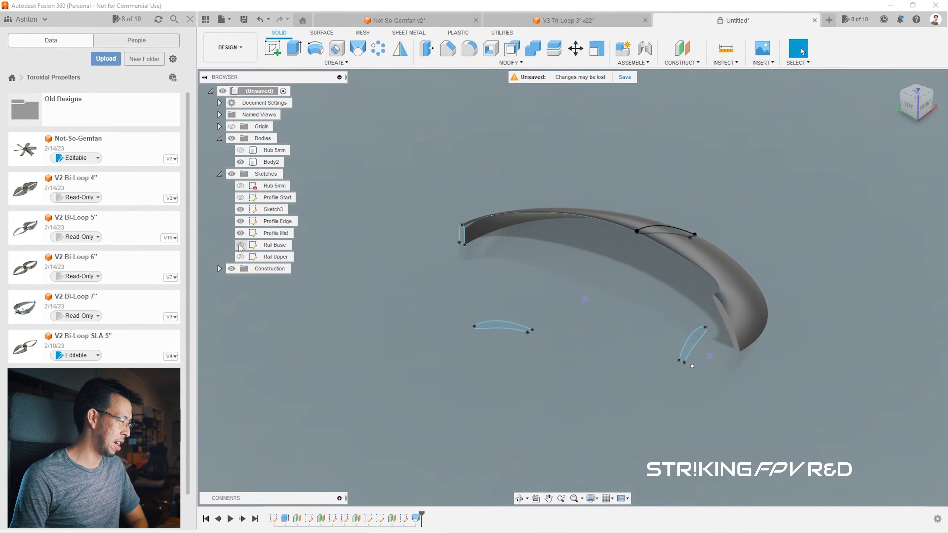
click(241, 245)
click(241, 257)
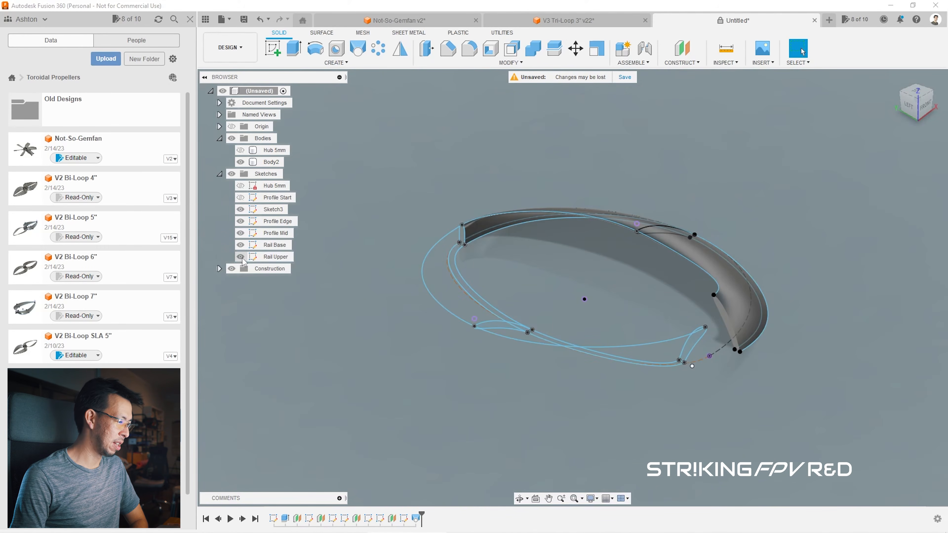
Step: Loft the other blade half from Profile Edge through the free Profile Mid section to Sketch3, guided by both base rails and the upper rail, joined to the body
click(359, 51)
click(462, 236)
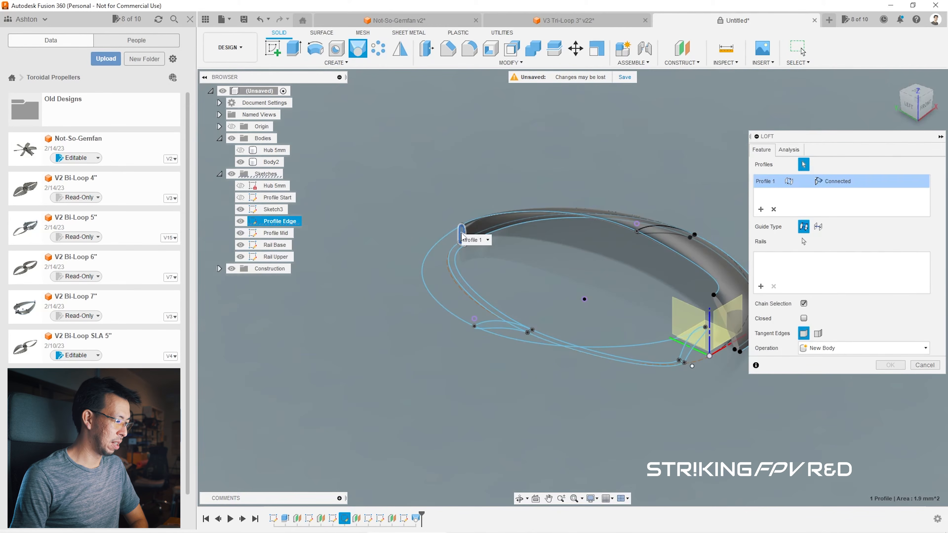
click(492, 332)
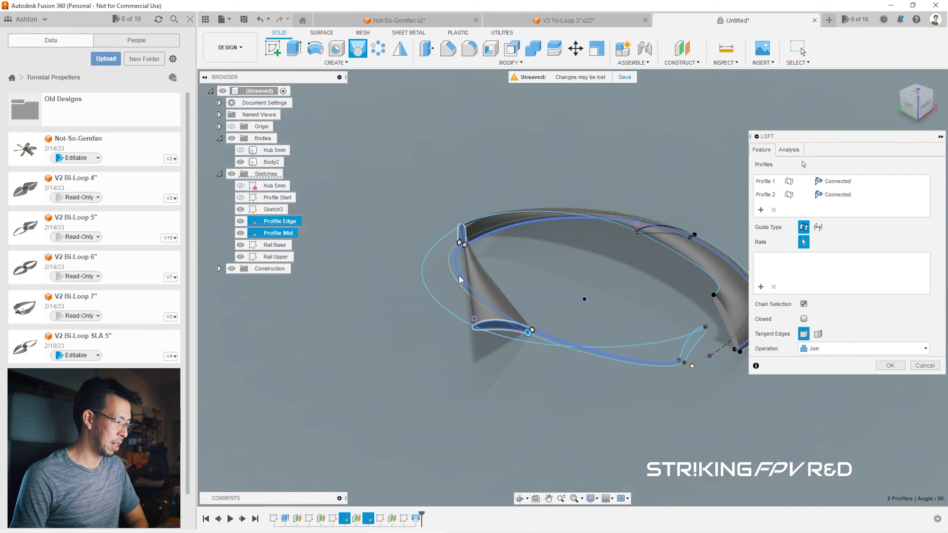
click(454, 280)
click(438, 271)
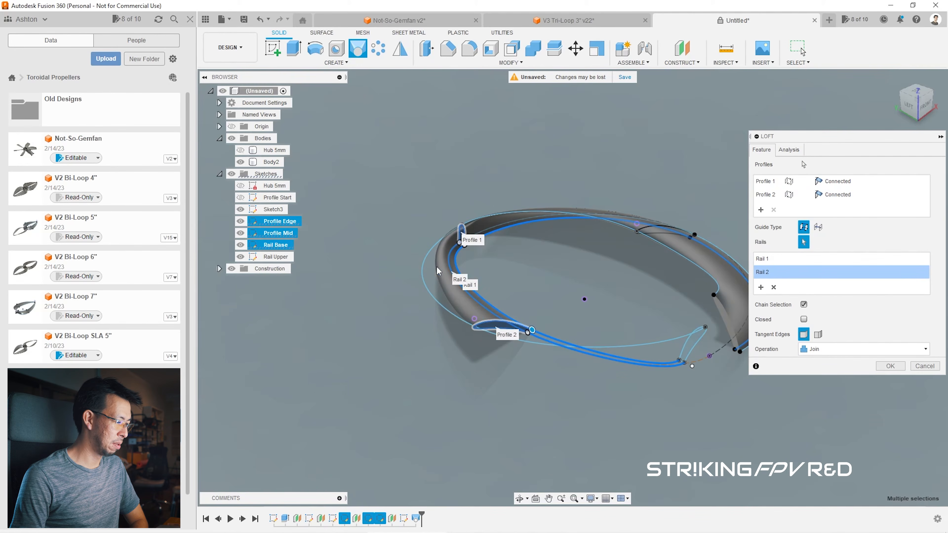
click(422, 267)
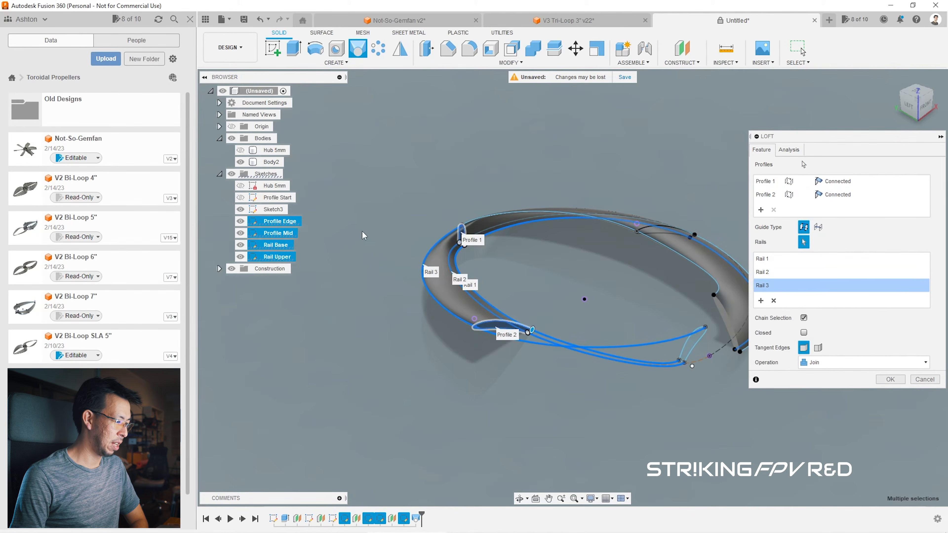
click(761, 209)
click(697, 345)
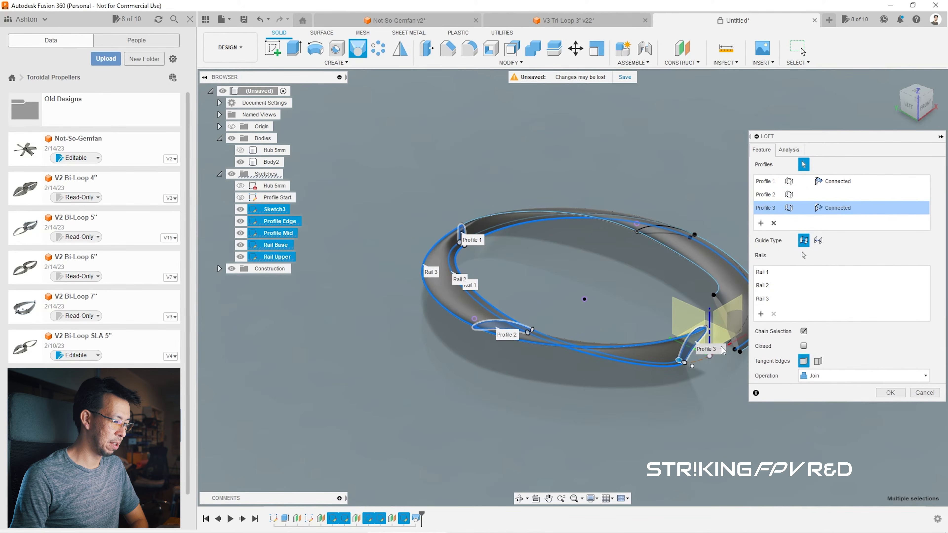
click(889, 396)
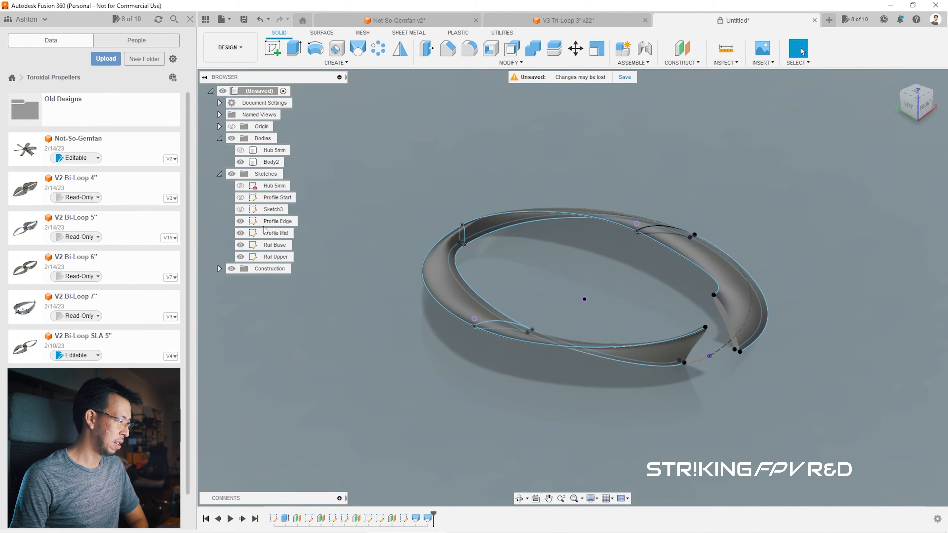
Step: Hide the Profile Edge, Profile Mid, Rail Base and Rail Upper sketches
click(241, 221)
click(240, 233)
click(240, 244)
click(240, 257)
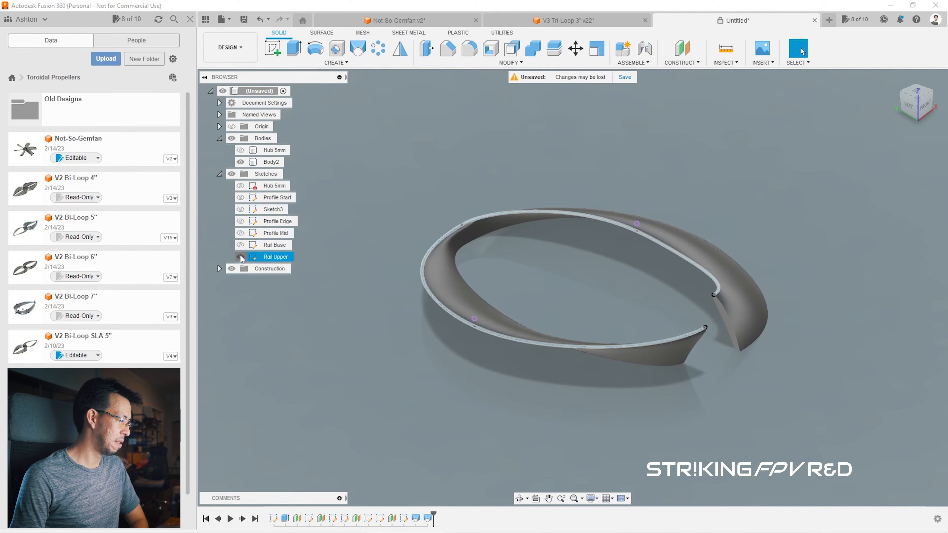
Step: Examine the shape of the lofted loop from above, picking out the face of each blade half
click(919, 98)
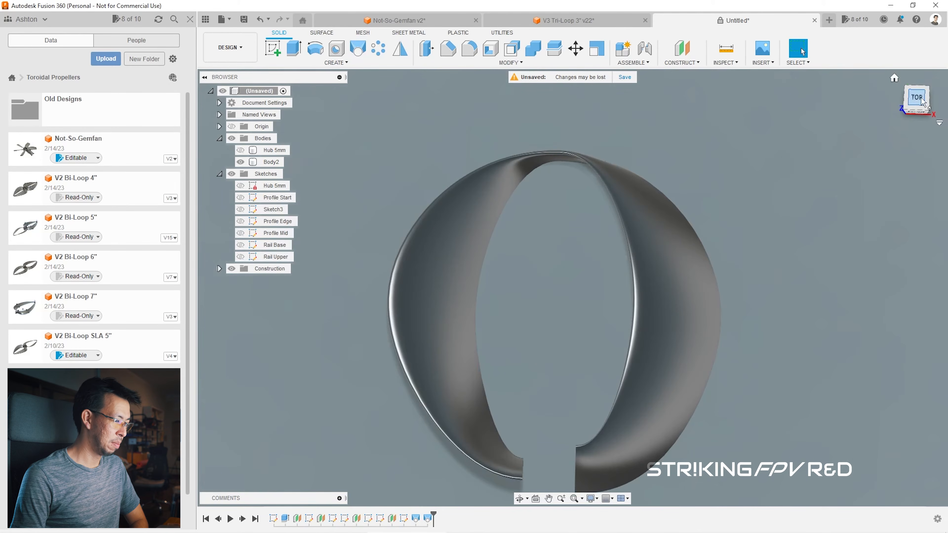
click(594, 155)
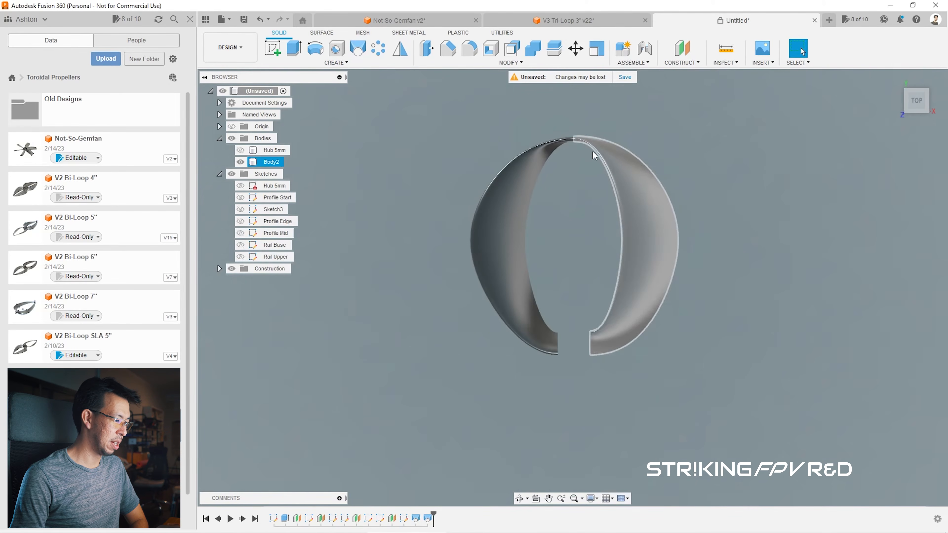
click(849, 245)
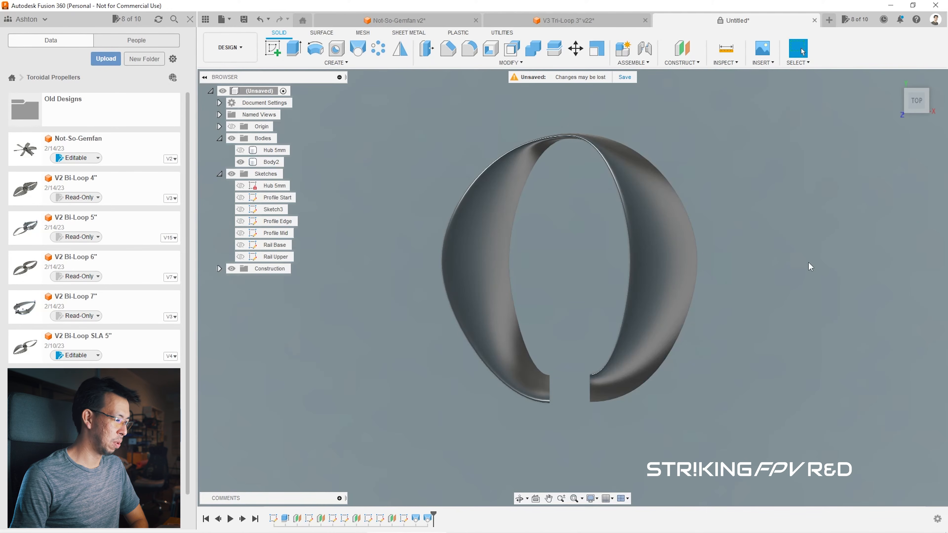
click(484, 249)
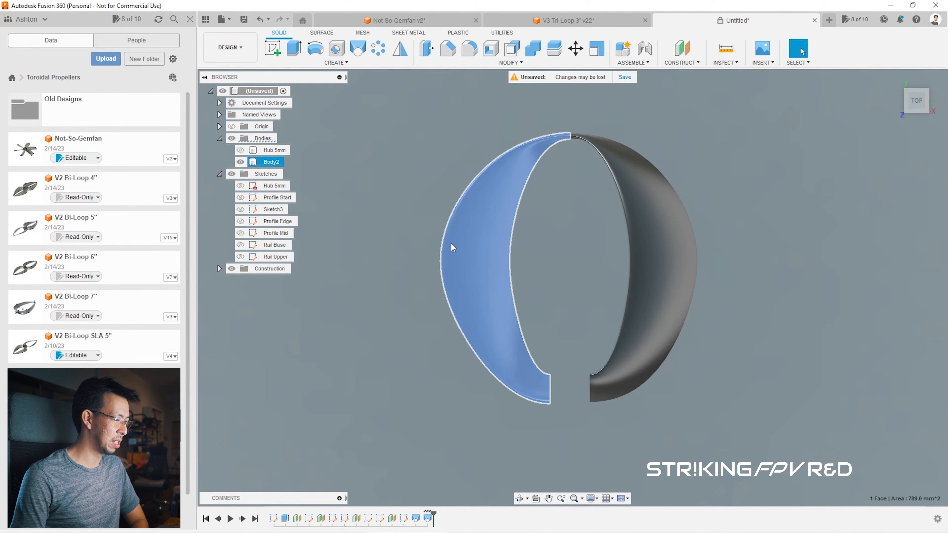
click(380, 195)
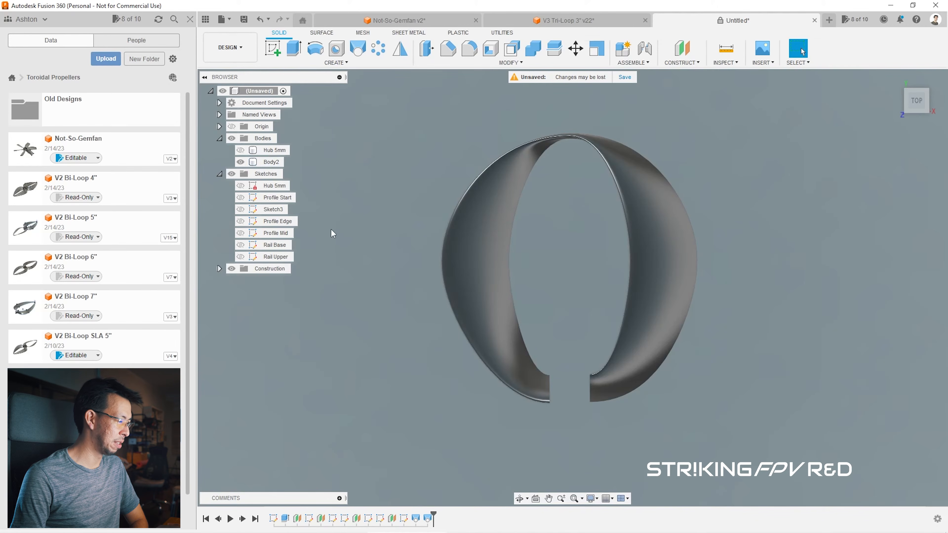
click(467, 324)
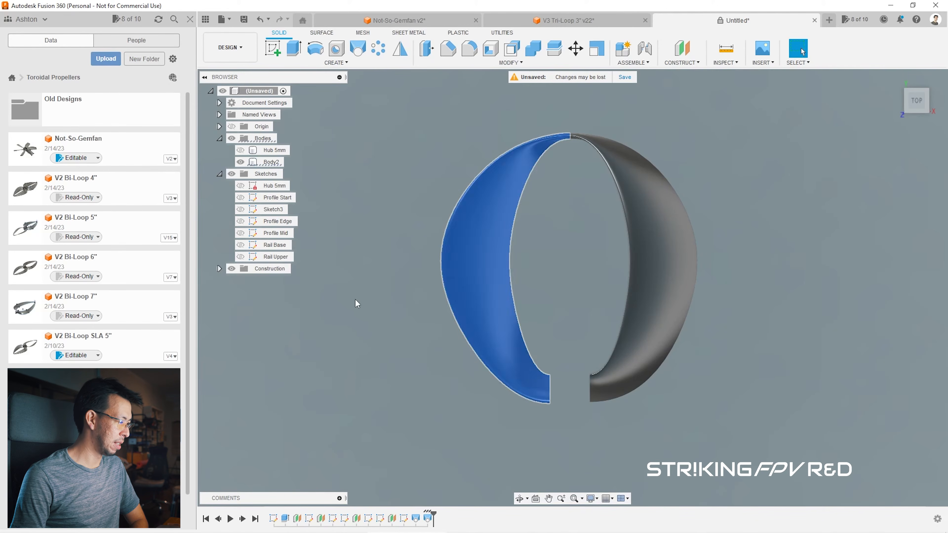
Step: Edit the Rail Upper sketch and lengthen the tangent handle at the end point below the X axis, out to about X -7 mm
double_click(279, 258)
scroll(536, 406, up, 4)
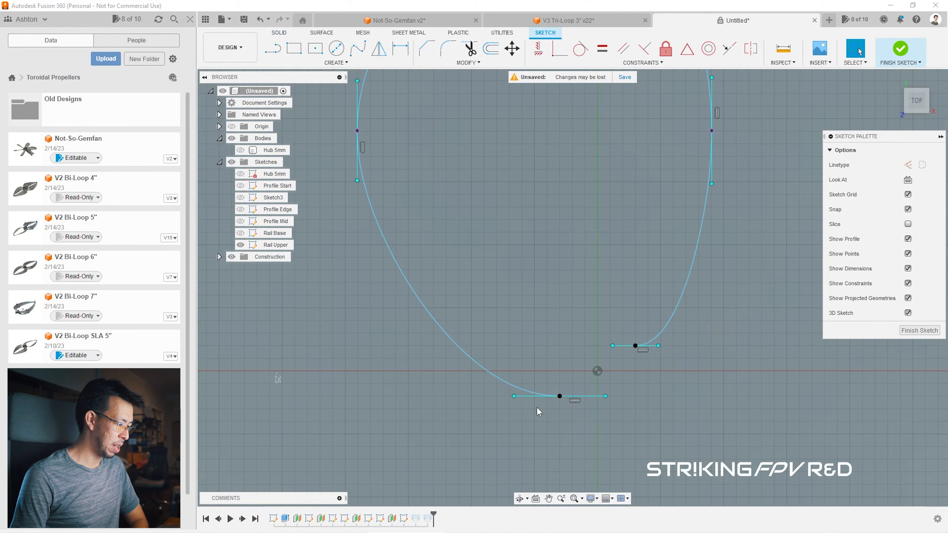
drag(509, 398, 508, 399)
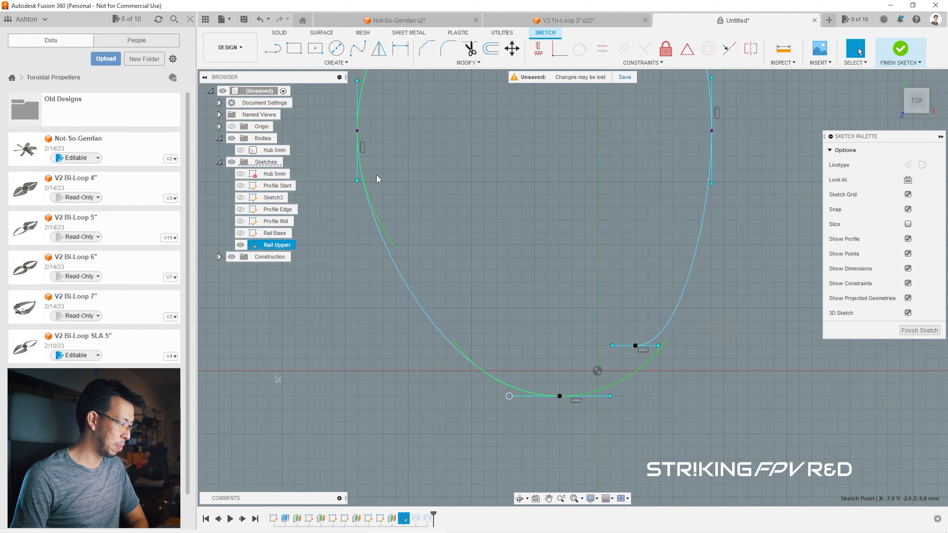
drag(356, 182, 356, 190)
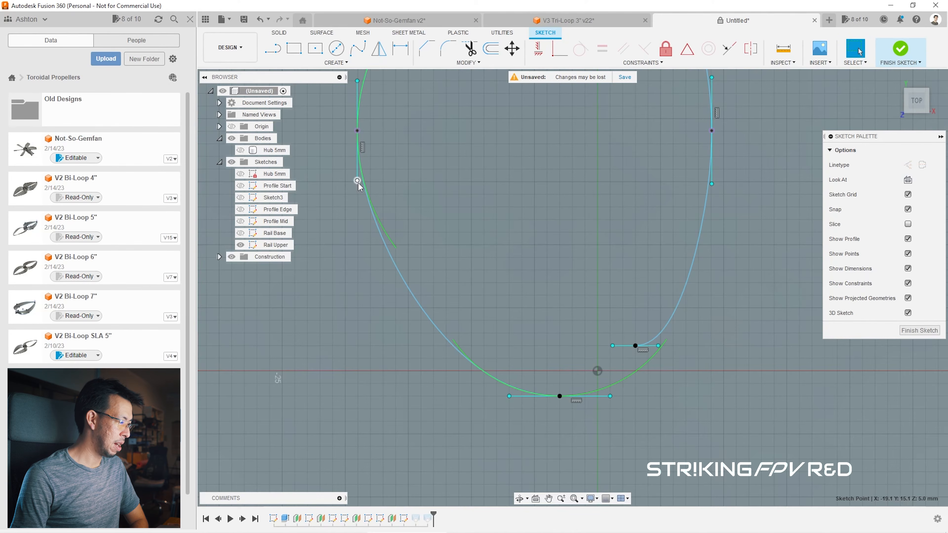
scroll(392, 213, down, 2)
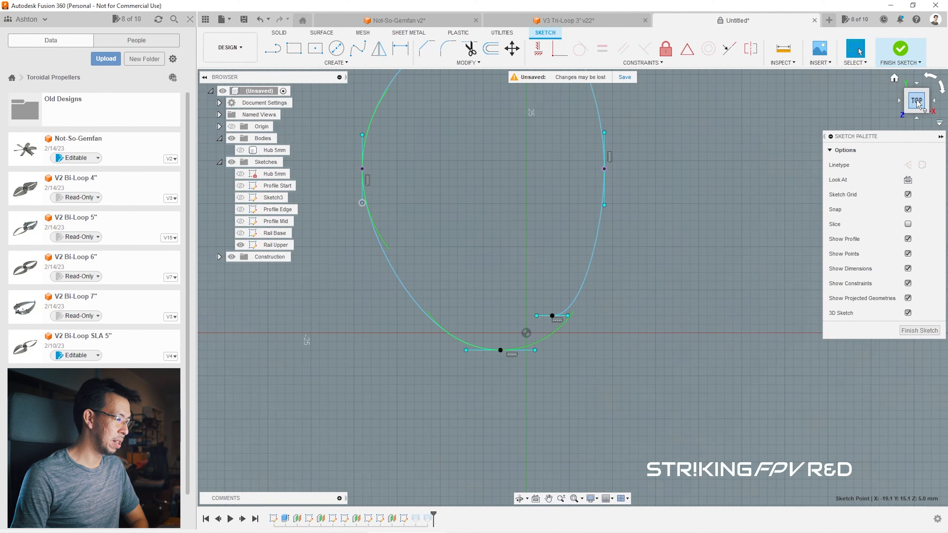
mouse_move(915, 100)
mouse_down()
mouse_move(931, 67)
mouse_move(918, 104)
mouse_up()
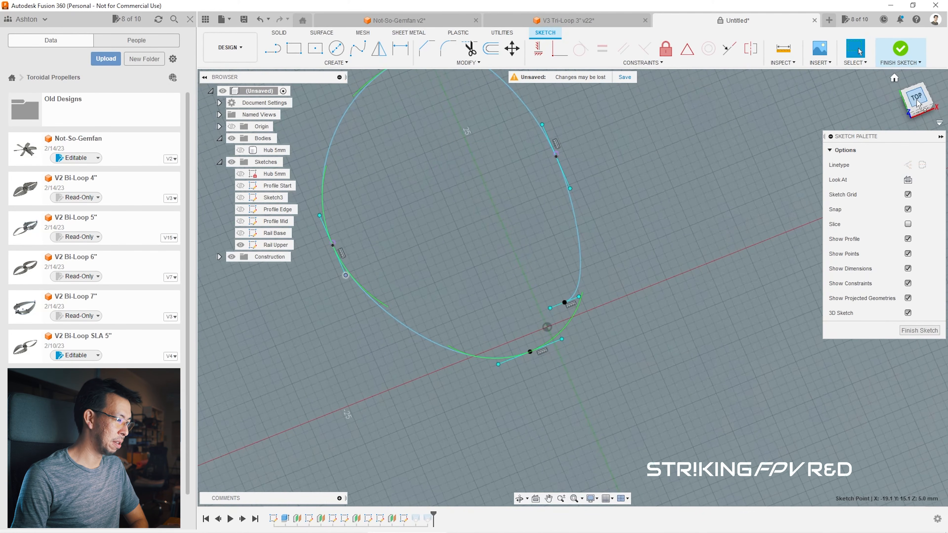
click(917, 97)
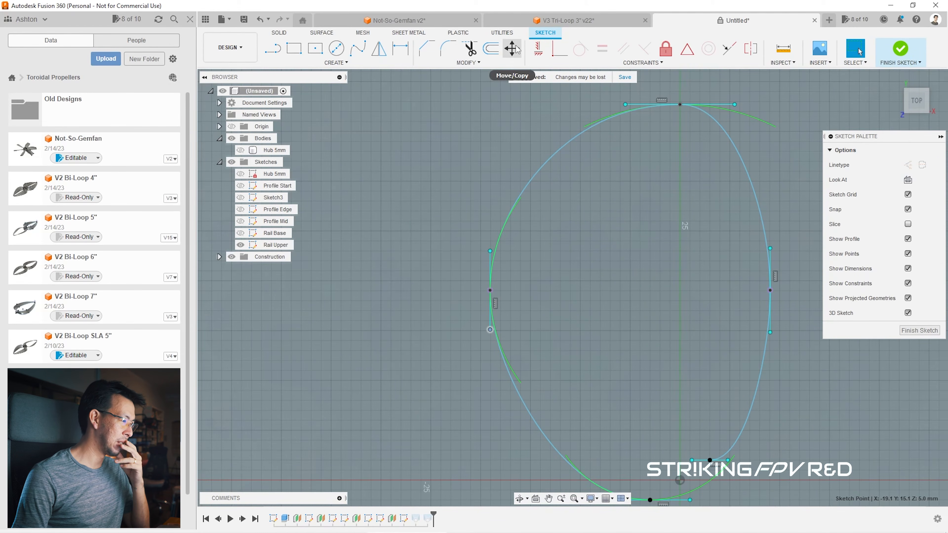
Step: Move the lower tangent handle of the Rail Upper spline's negative-X side point by -1 mm in Y
click(513, 50)
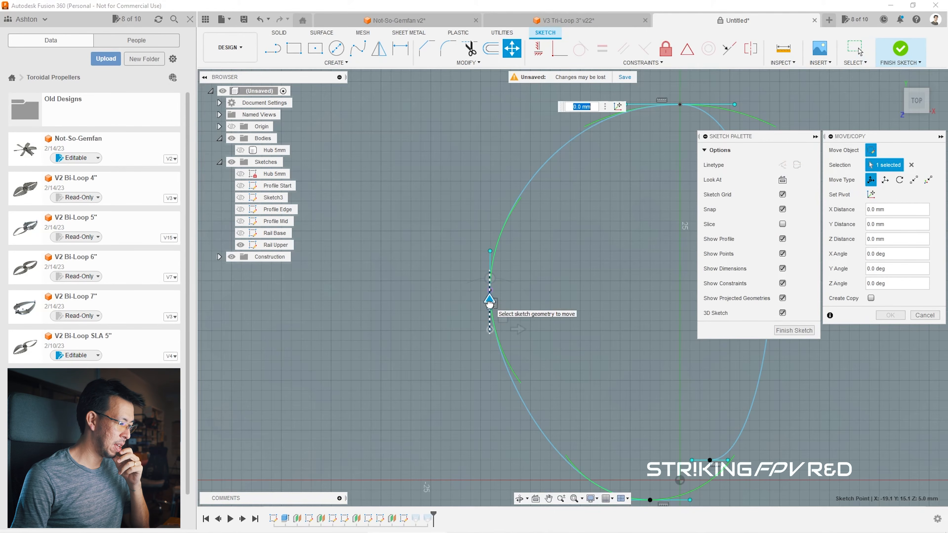
drag(489, 303, 492, 309)
scroll(413, 219, down, 3)
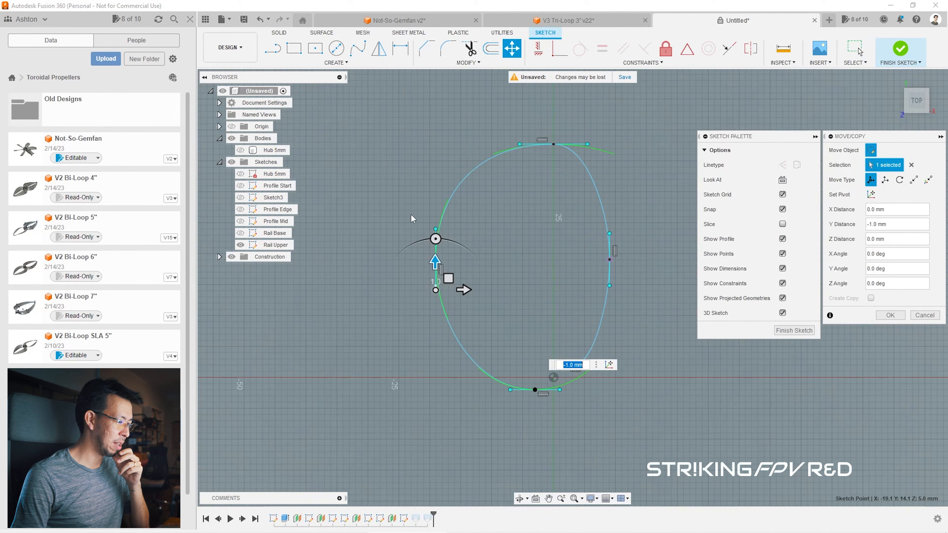
Step: Move the outer tangent handle of the spline's end point below the X axis by -1 mm in X and finish the sketch
click(511, 391)
drag(540, 390, 534, 389)
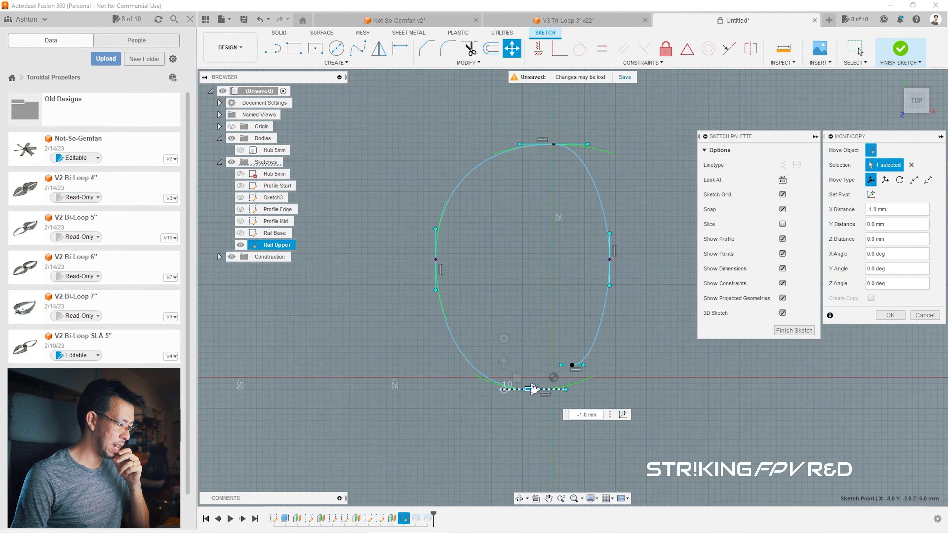
scroll(892, 343, down, 1)
click(890, 316)
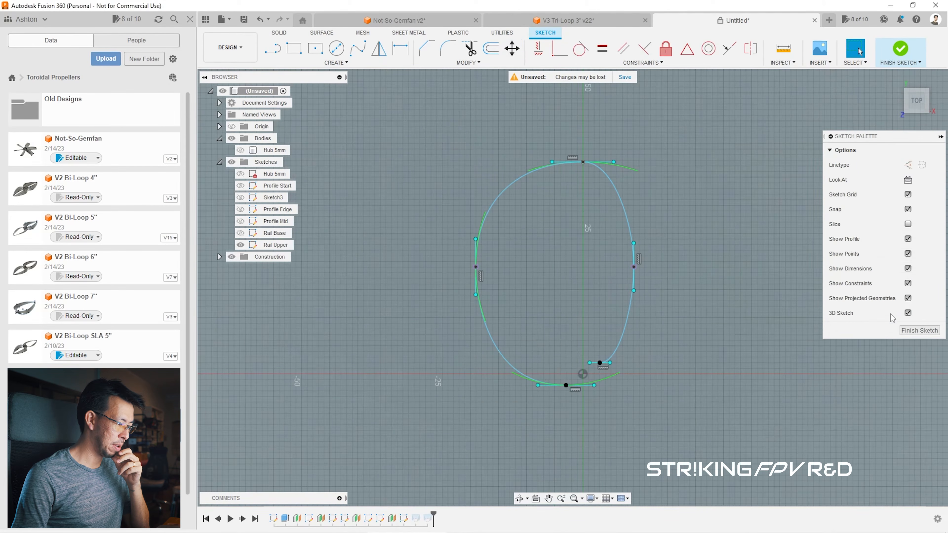
click(928, 331)
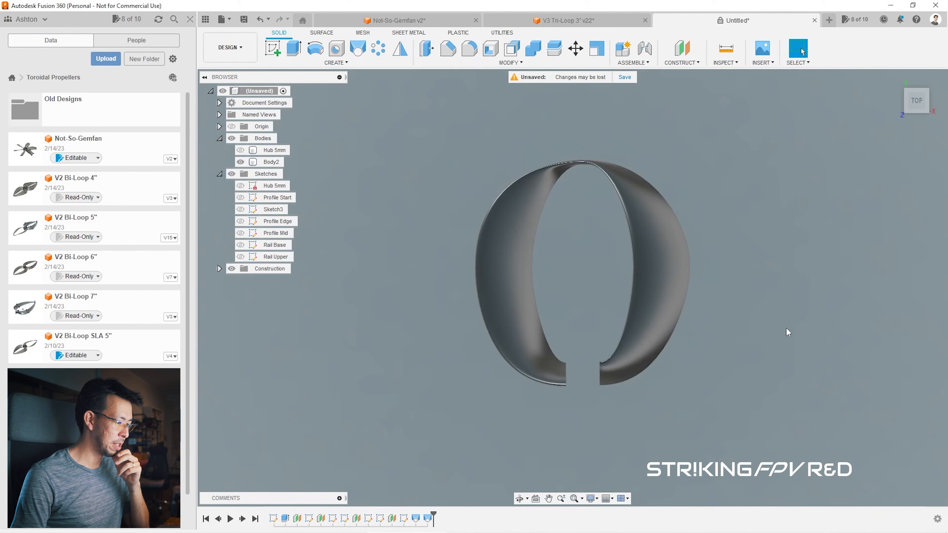
Step: Inspect the lofted loop from above and from the side, and open the Rail Upper sketch for editing in a side view
scroll(725, 288, up, 2)
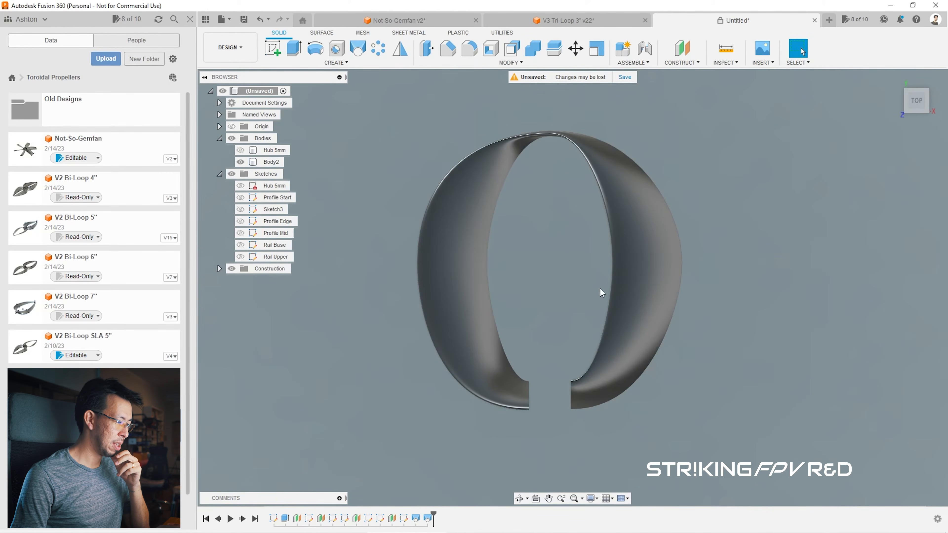
mouse_move(573, 287)
shift+middle_down()
mouse_move(579, 183)
mouse_move(523, 179)
mouse_move(466, 194)
mouse_move(450, 257)
mouse_move(450, 188)
shift+middle_up()
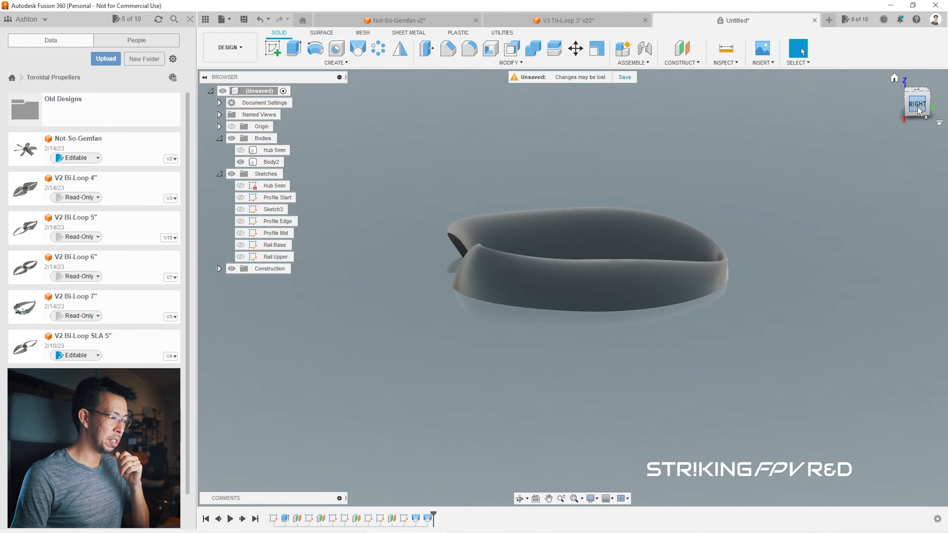
click(918, 108)
click(480, 246)
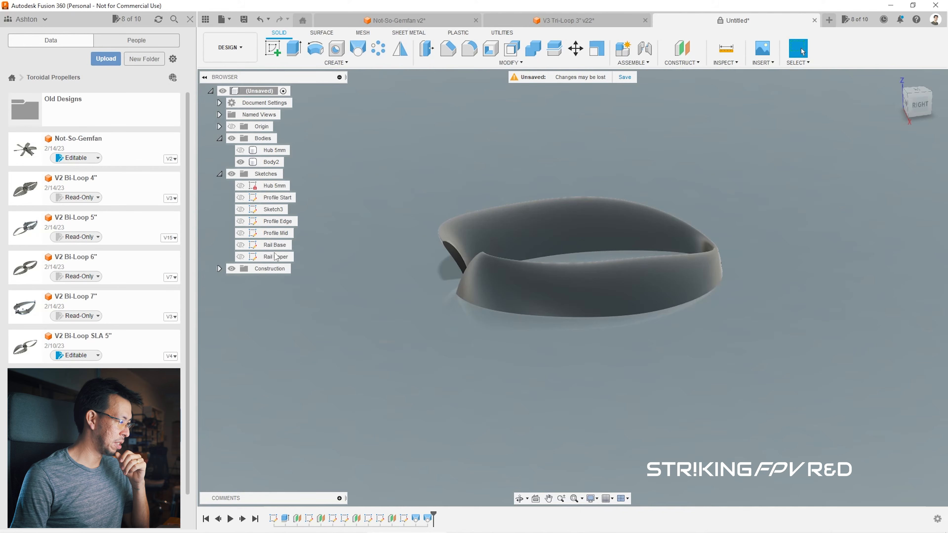
click(254, 258)
double_click(256, 258)
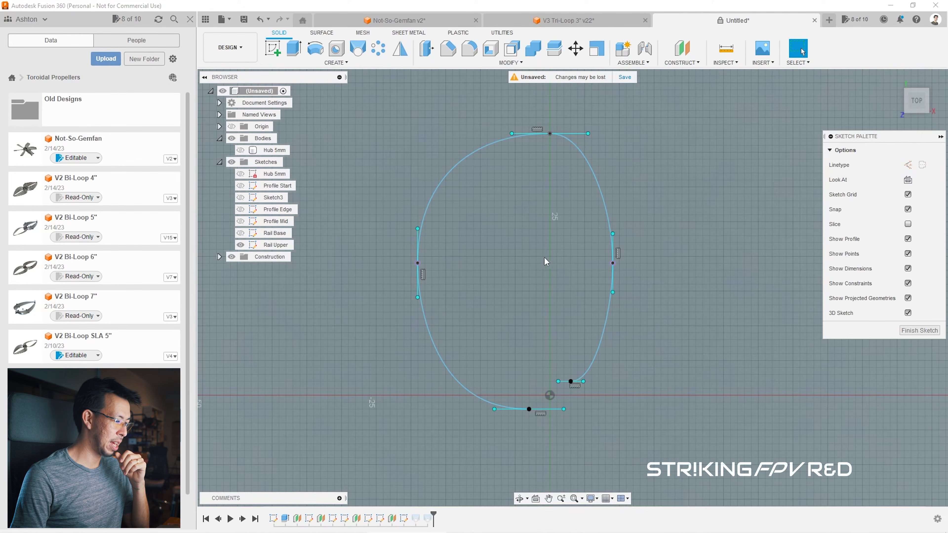
drag(921, 107, 880, 69)
click(921, 105)
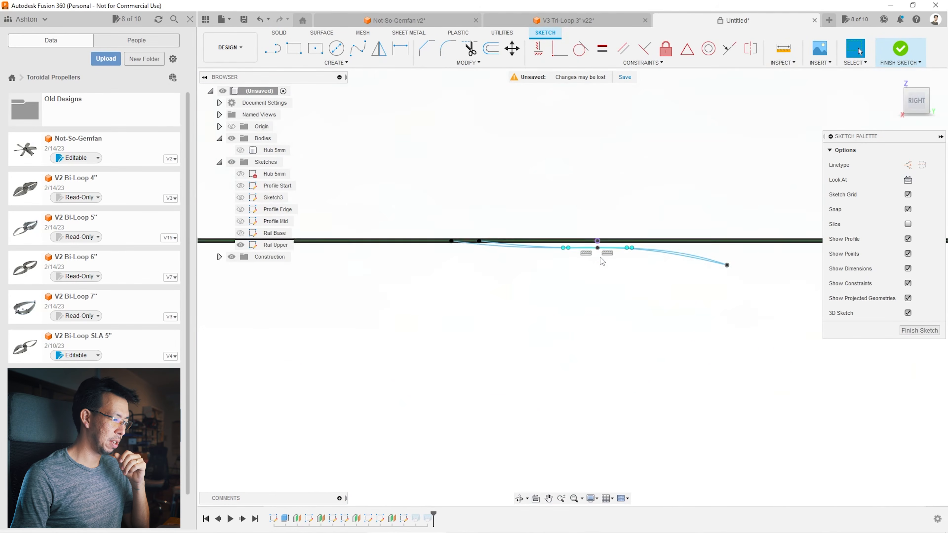
scroll(728, 258, up, 5)
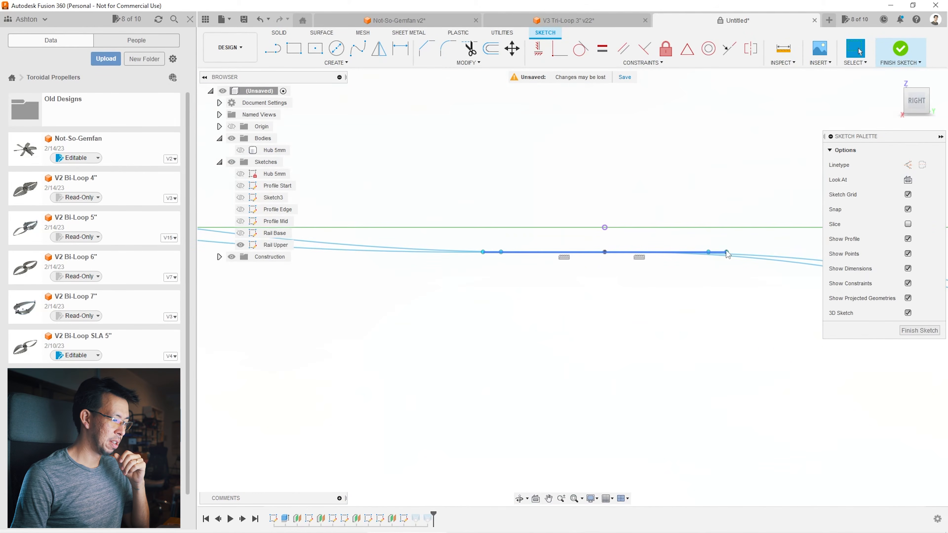
click(728, 254)
scroll(653, 307, down, 2)
scroll(313, 250, down, 2)
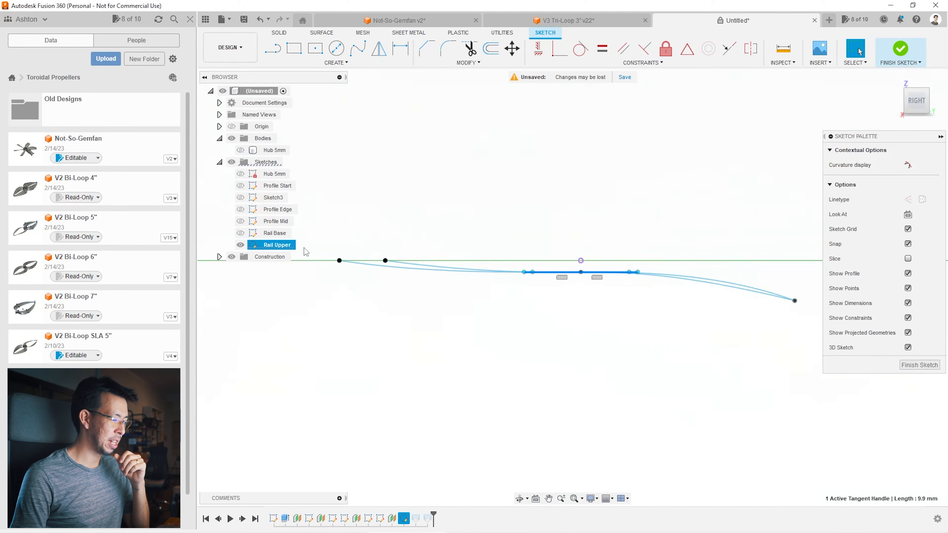
scroll(428, 251, up, 2)
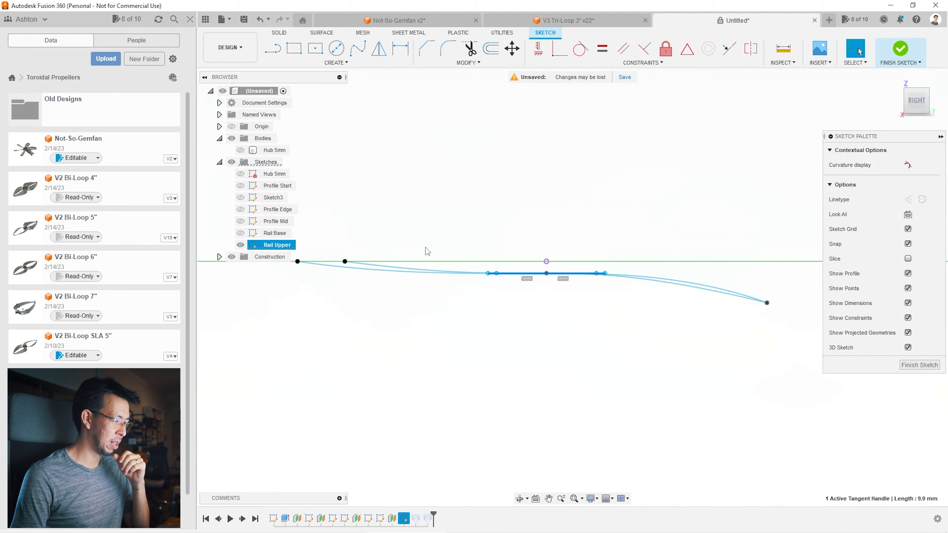
click(625, 250)
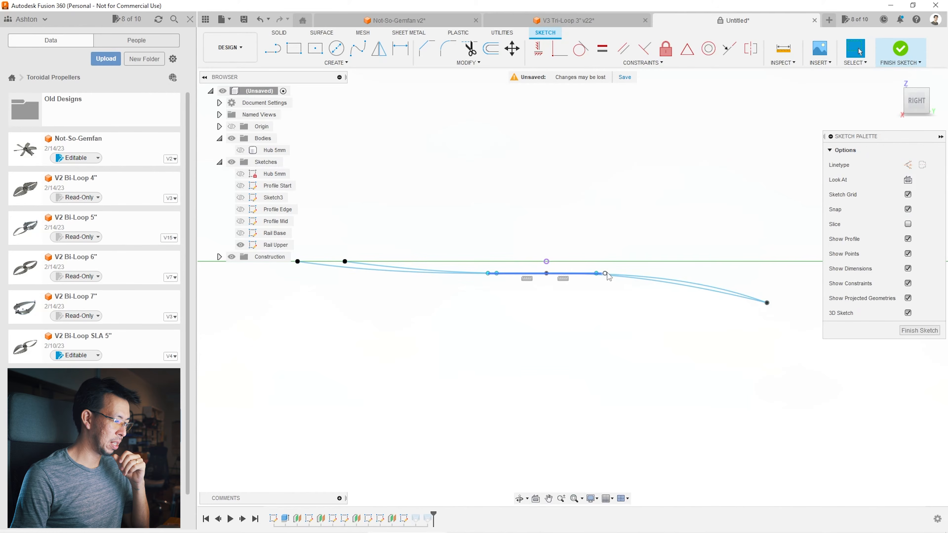
click(510, 51)
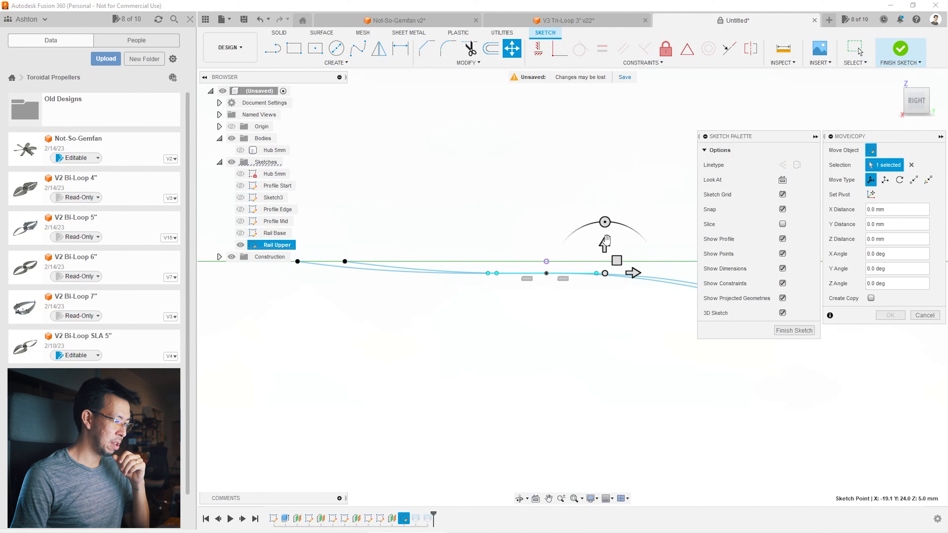
drag(607, 244, 611, 223)
click(924, 316)
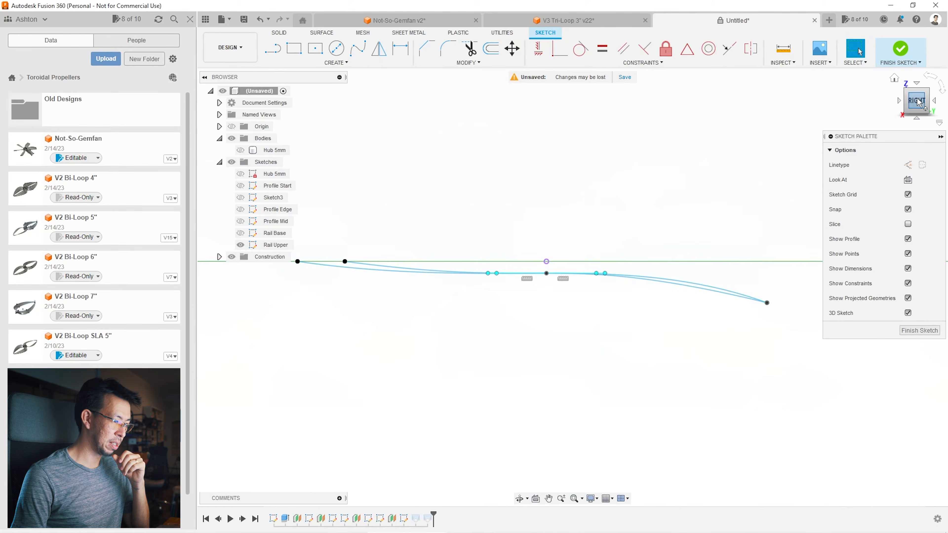
Step: Delete the vertical constraints on the tangent handles of both side points of the Rail Upper spline
click(894, 78)
click(595, 316)
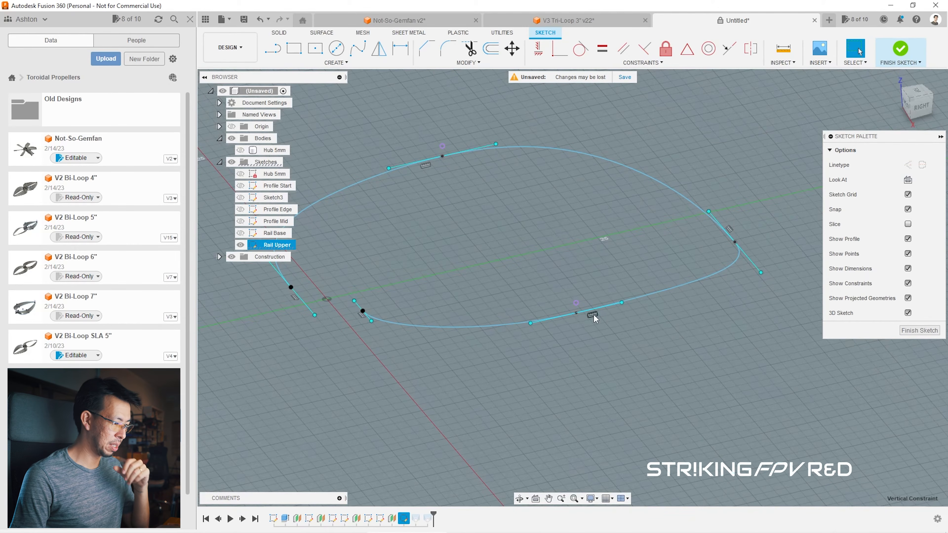
key(Delete)
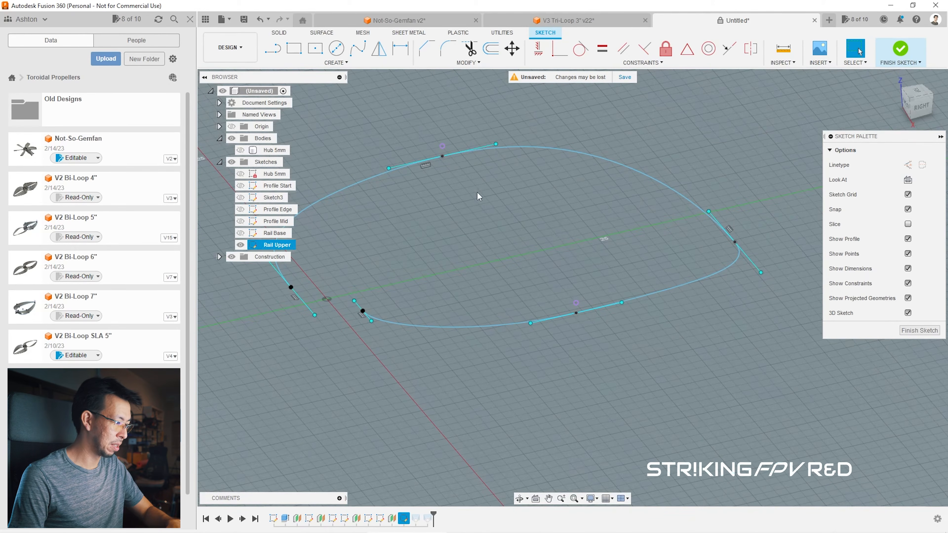
click(429, 165)
key(Delete)
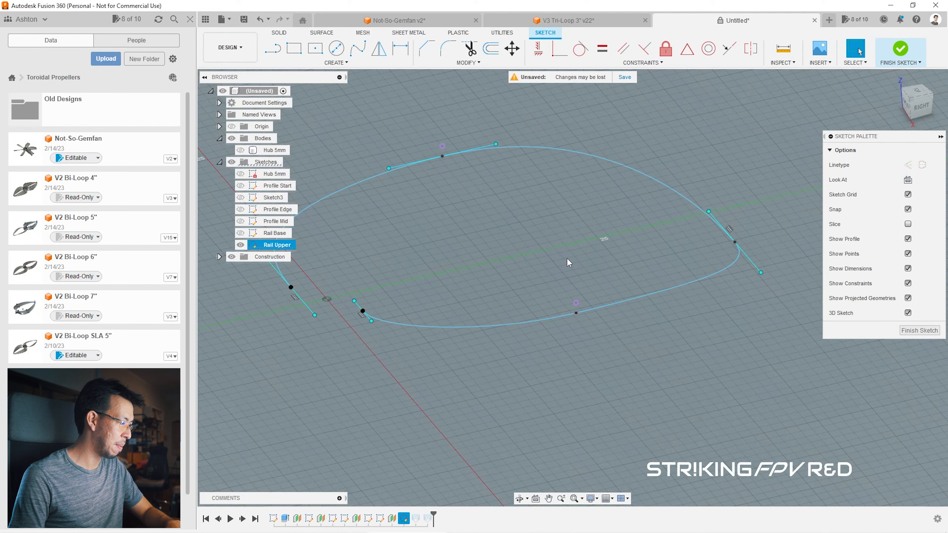
Step: Move the +Y end of the tangent handle at the spline's positive-X side point by -0.5 mm in Z
click(576, 313)
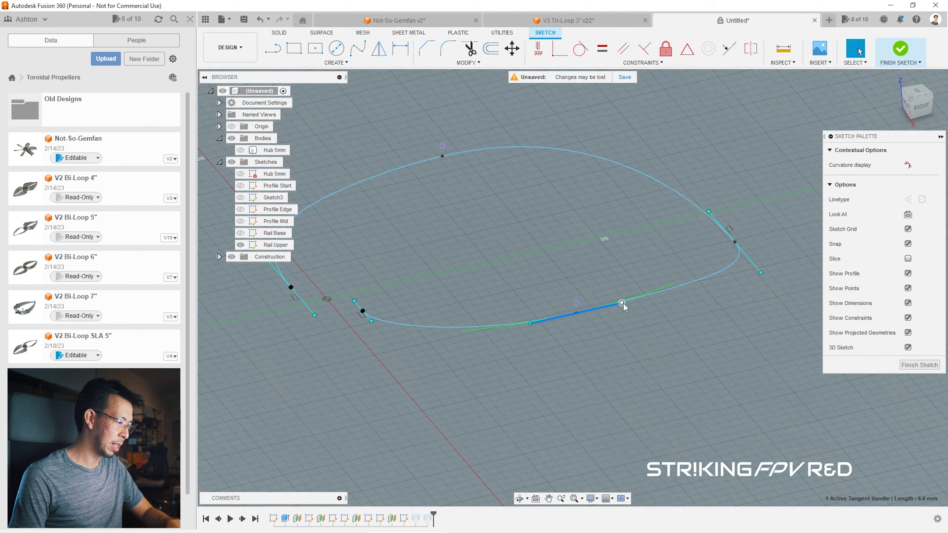
click(623, 303)
click(511, 52)
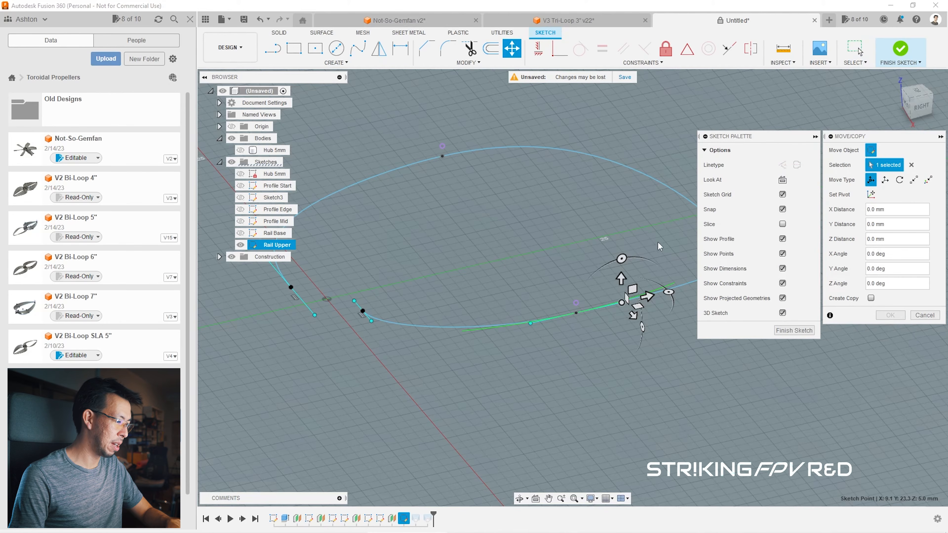
click(621, 277)
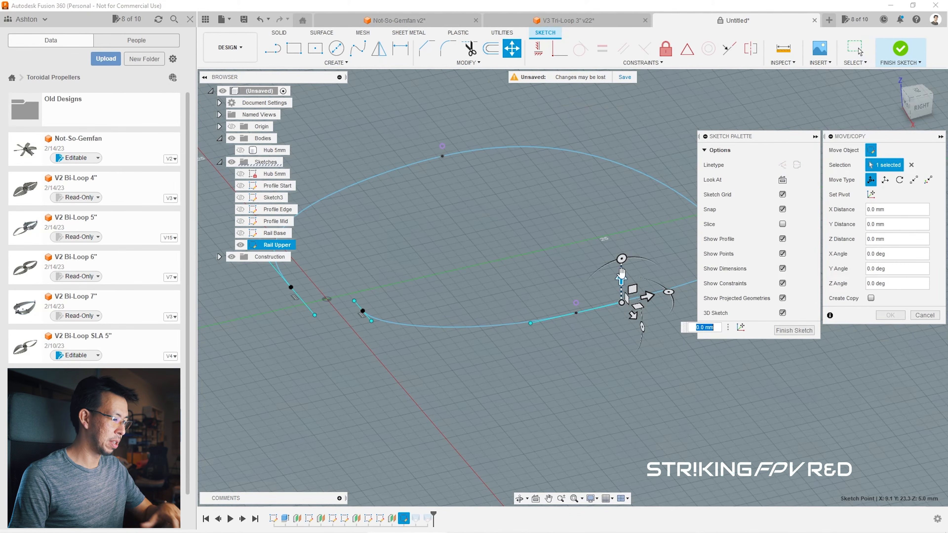
click(920, 112)
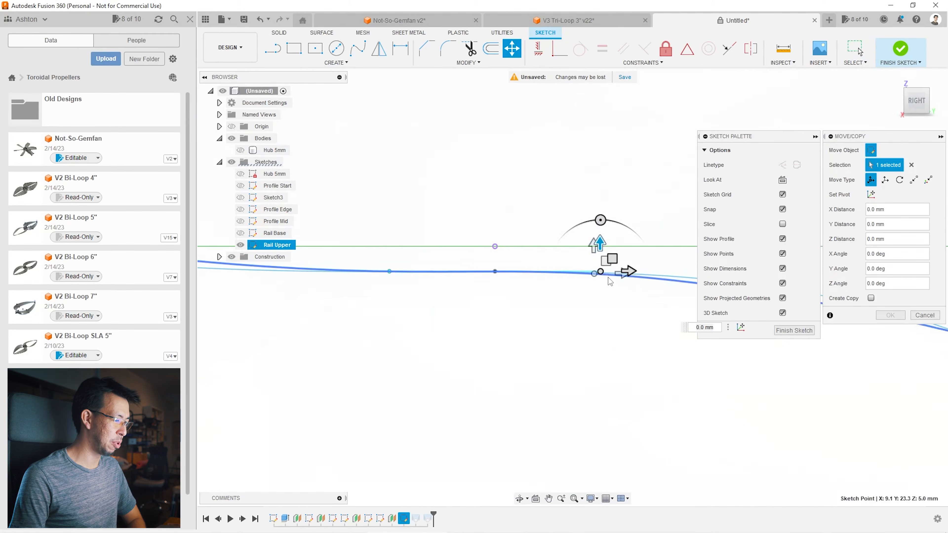
drag(606, 239, 608, 244)
scroll(656, 304, down, 5)
scroll(566, 230, down, 1)
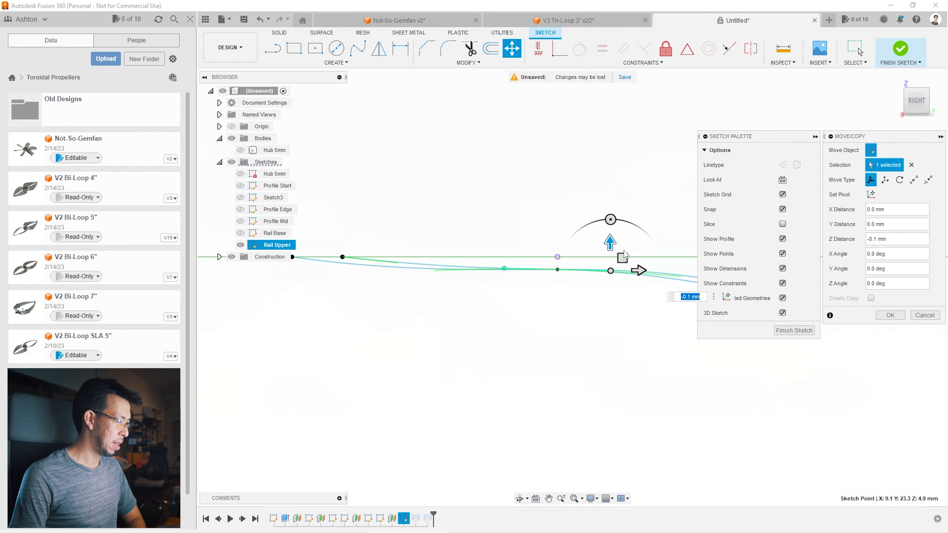
drag(612, 241, 612, 253)
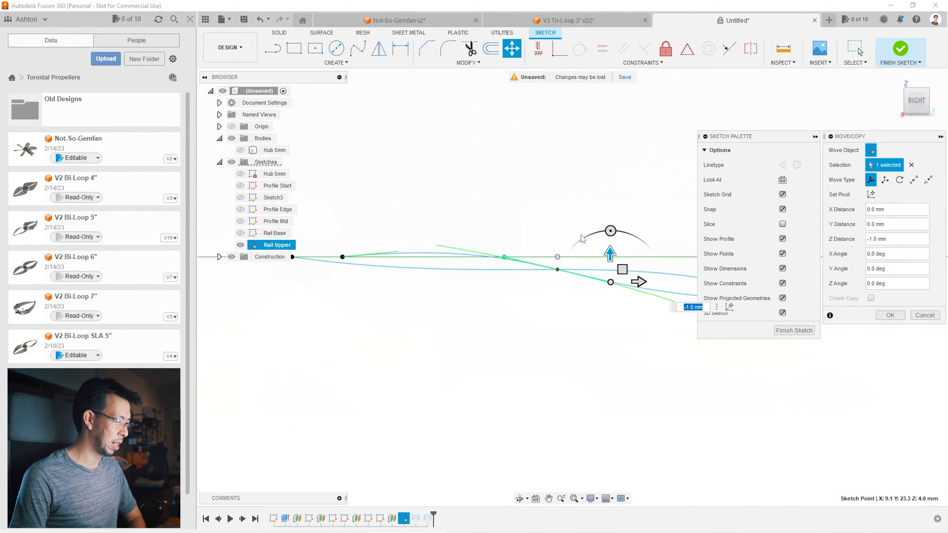
text(-0.5)
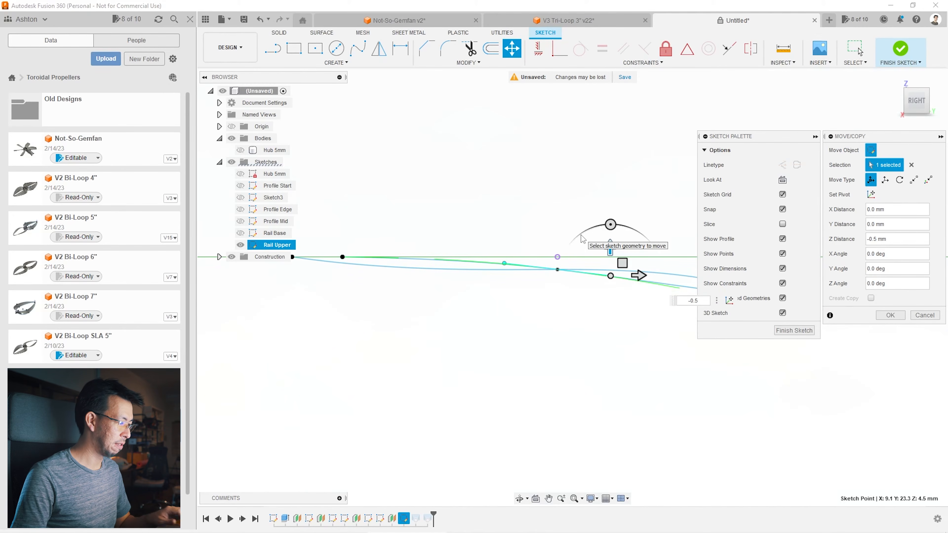
Step: Check the curve's slope from the side and refine the handle's Z distance to -0.55 mm, completing the move
scroll(451, 249, down, 4)
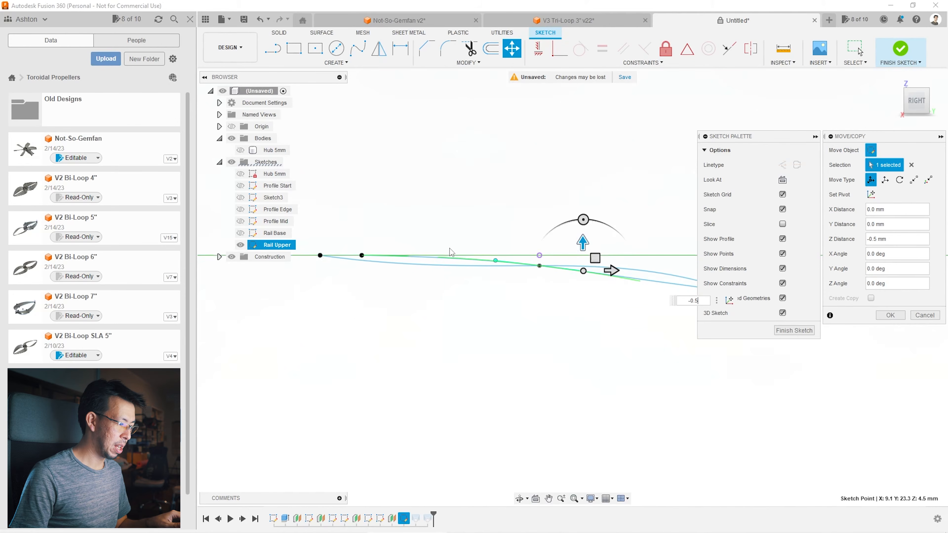
scroll(463, 245, up, 4)
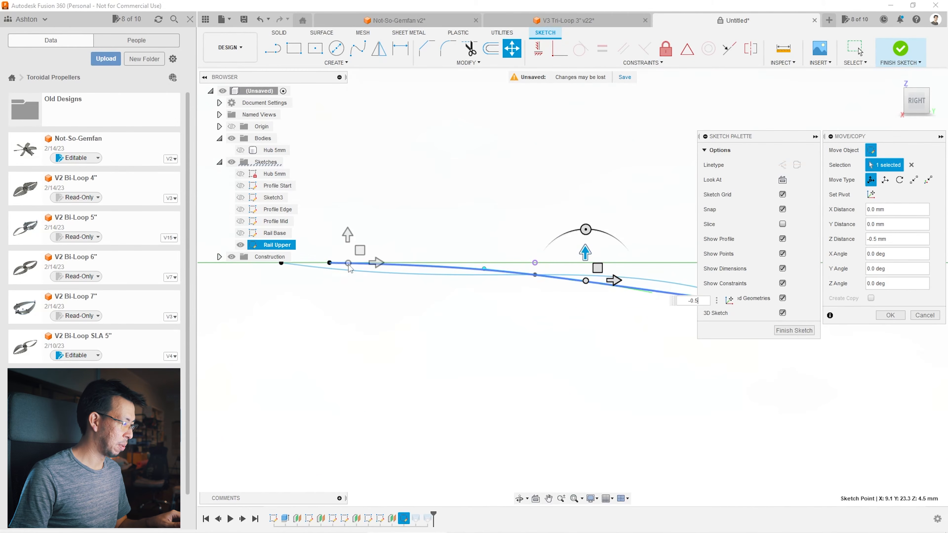
scroll(375, 264, up, 2)
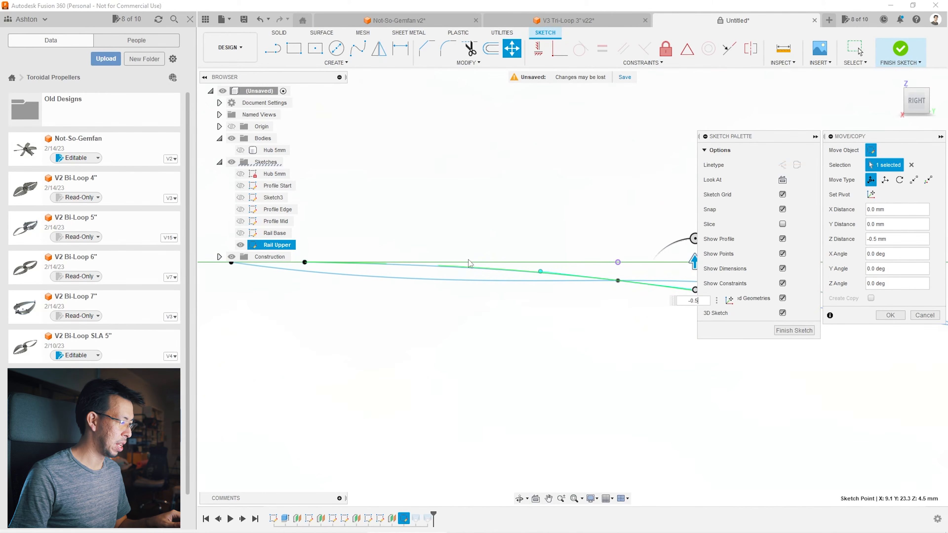
scroll(361, 264, down, 2)
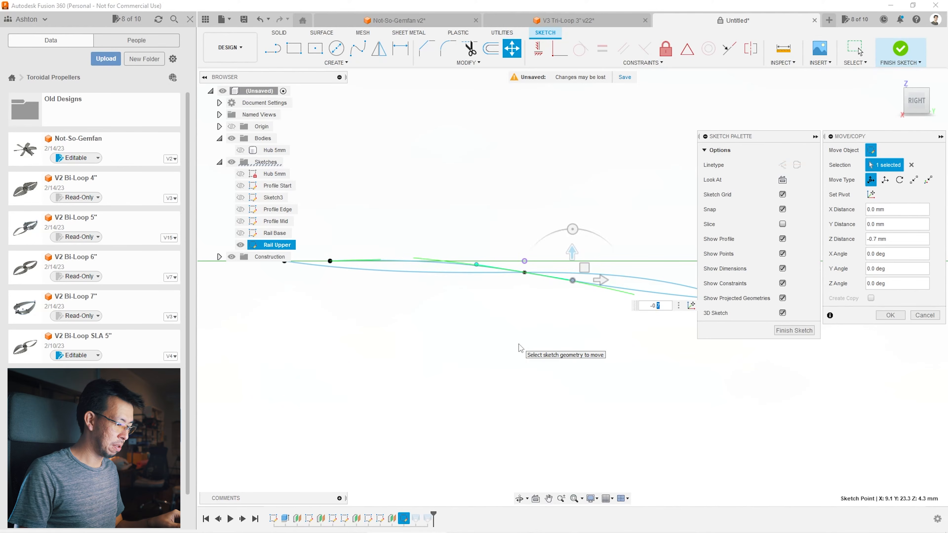
key(BackSpace)
text(5)
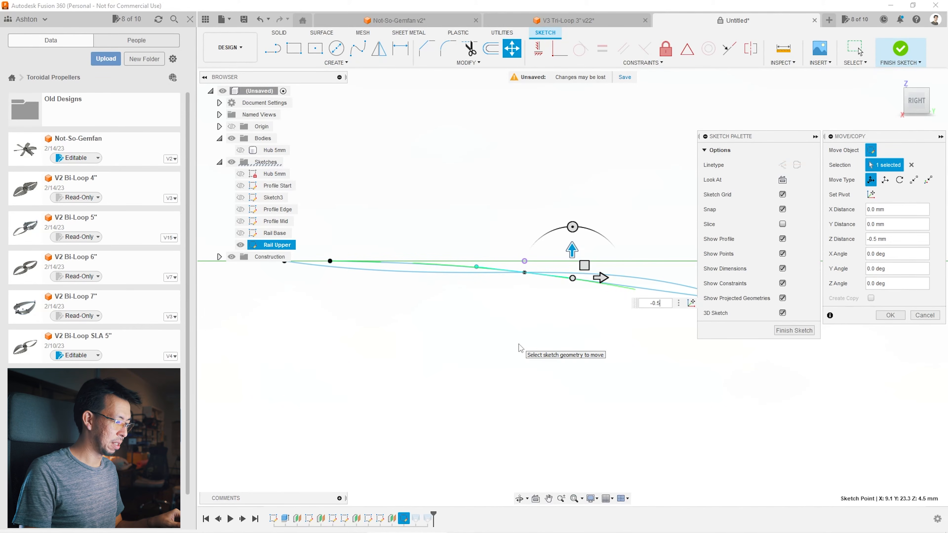
text(5)
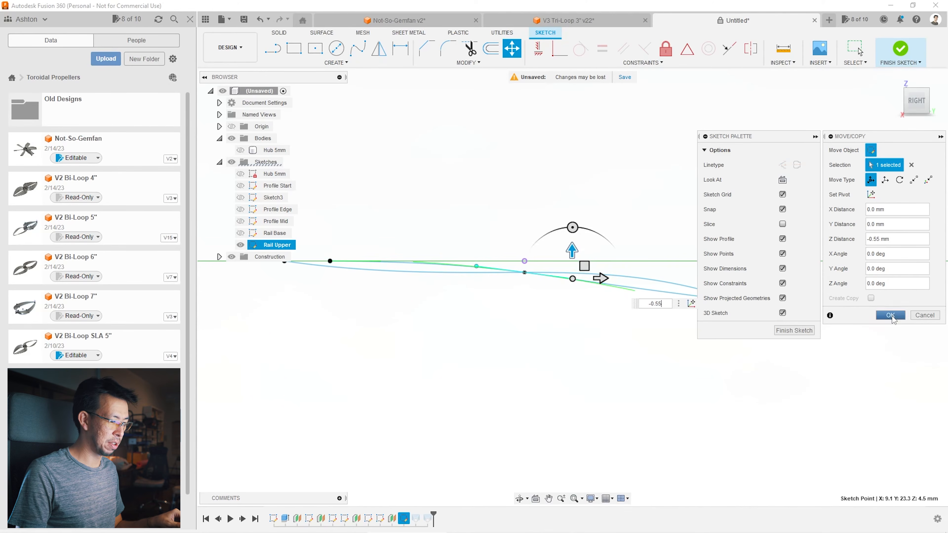
click(890, 315)
Step: Move the +Y end of the tangent handle at the Rail Upper spline's negative-X side point by -0.5 mm in Z
click(542, 255)
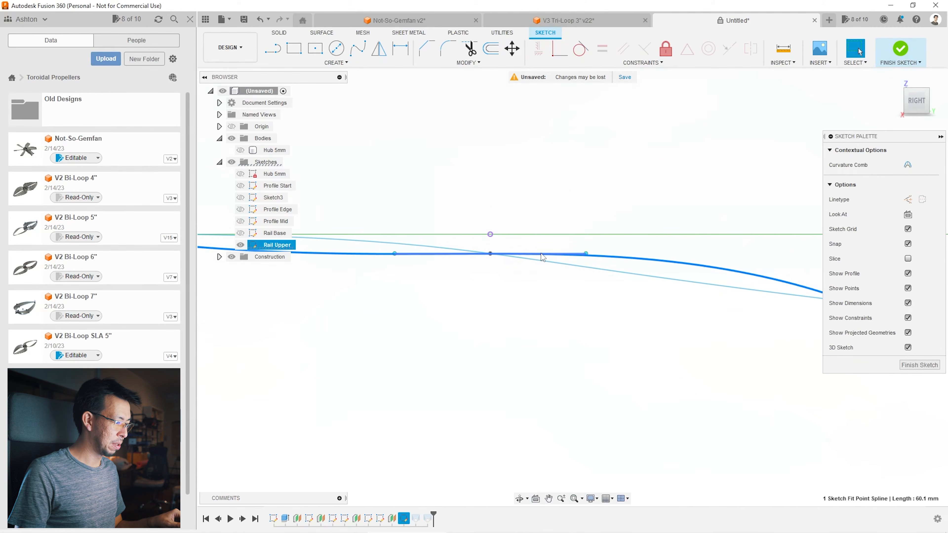
key(Escape)
scroll(605, 264, down, 2)
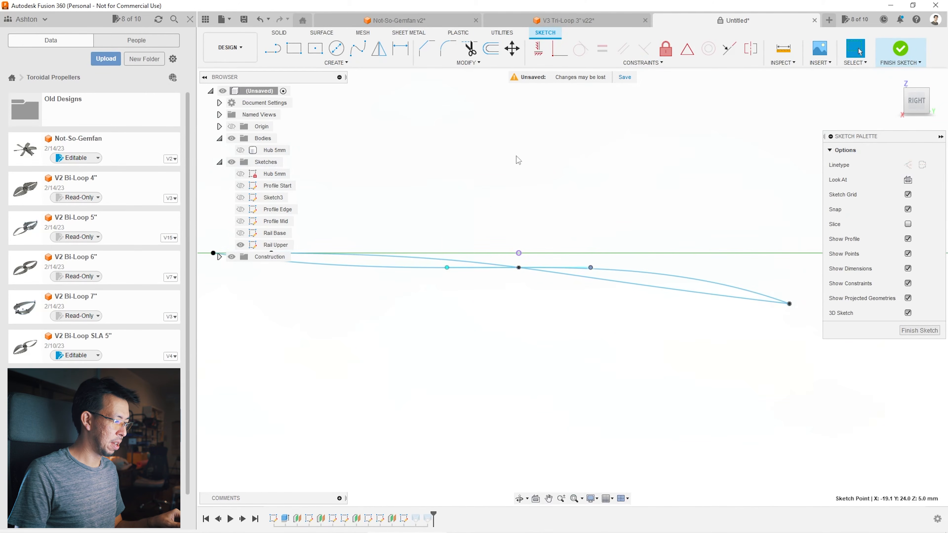
click(511, 48)
click(590, 239)
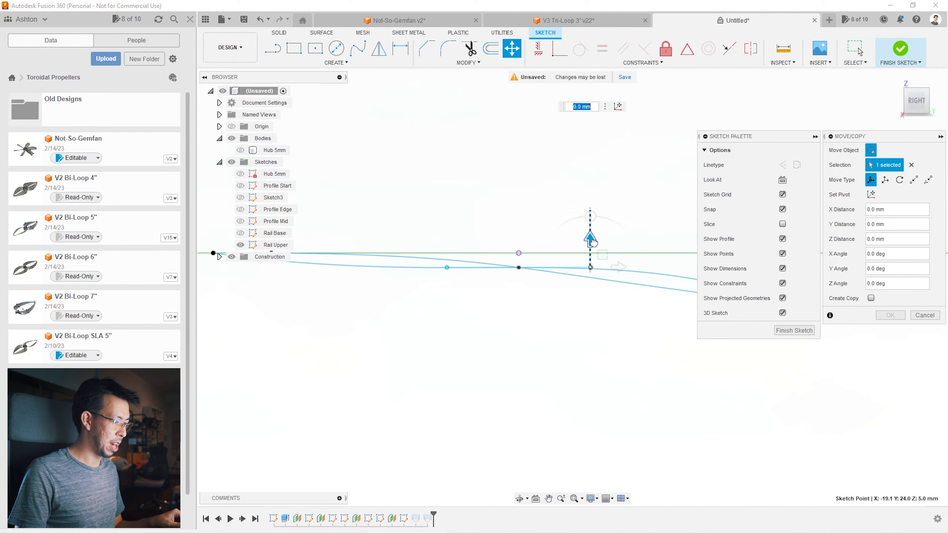
drag(594, 241, 692, 326)
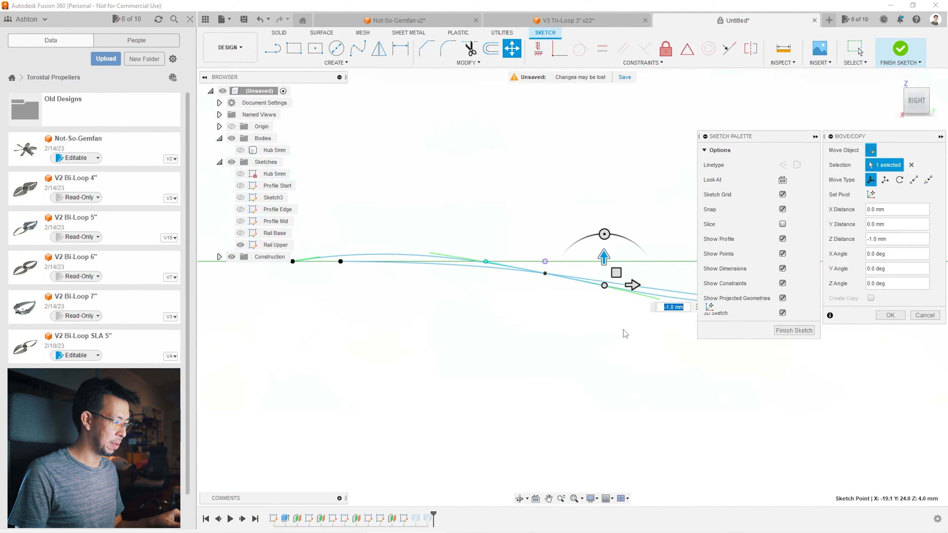
key(BackSpace)
text(-0.55)
key(Return)
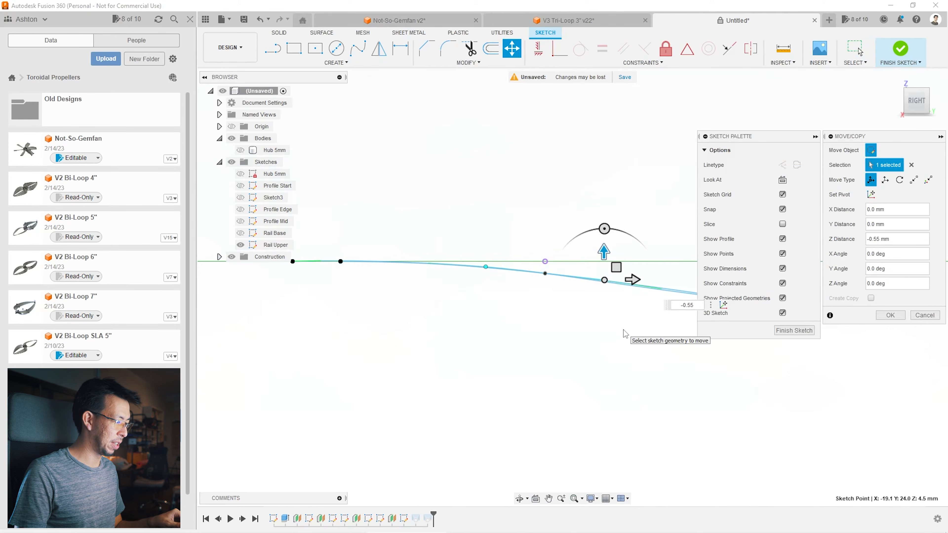
key(BackSpace)
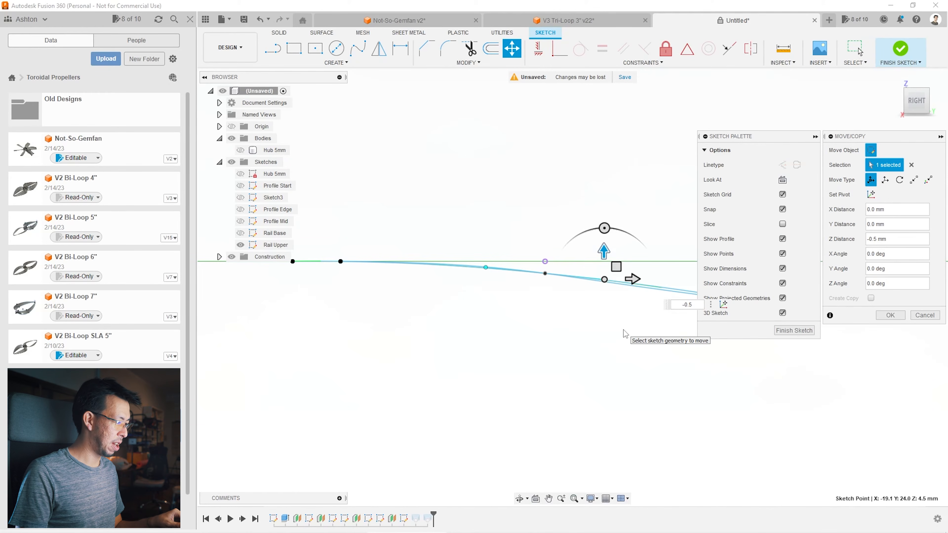
Step: Check the curve's slope from the side while trying handle Z distances of -0.4, -0.55 and -0.66 mm
scroll(466, 241, down, 4)
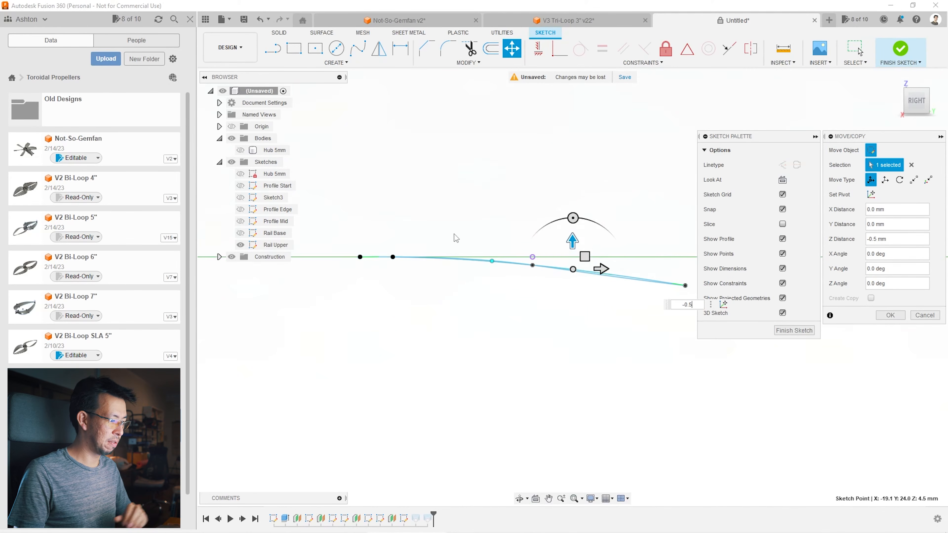
mouse_move(559, 266)
shift+middle_down()
mouse_move(525, 292)
mouse_move(566, 296)
mouse_move(599, 262)
mouse_move(588, 317)
shift+middle_up()
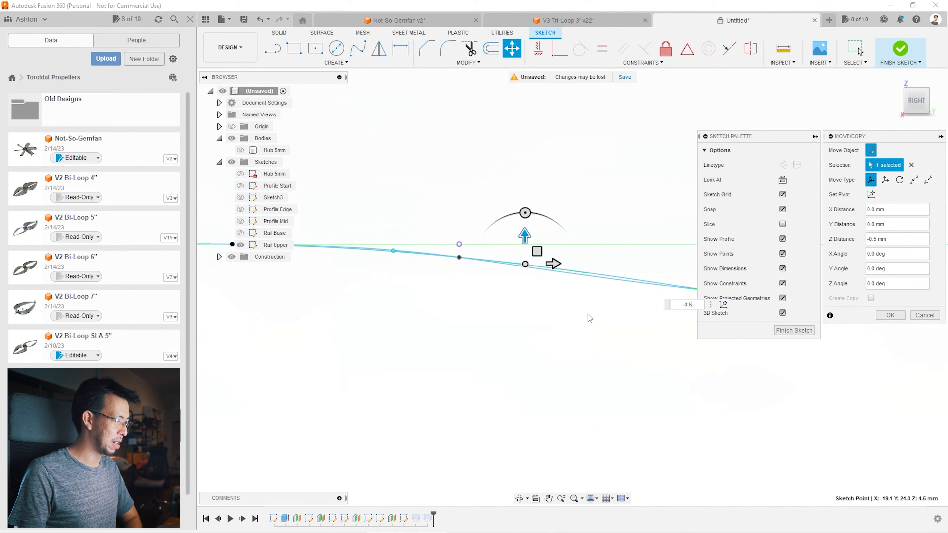
mouse_move(423, 262)
shift+middle_down()
mouse_move(368, 292)
mouse_move(571, 240)
shift+middle_up()
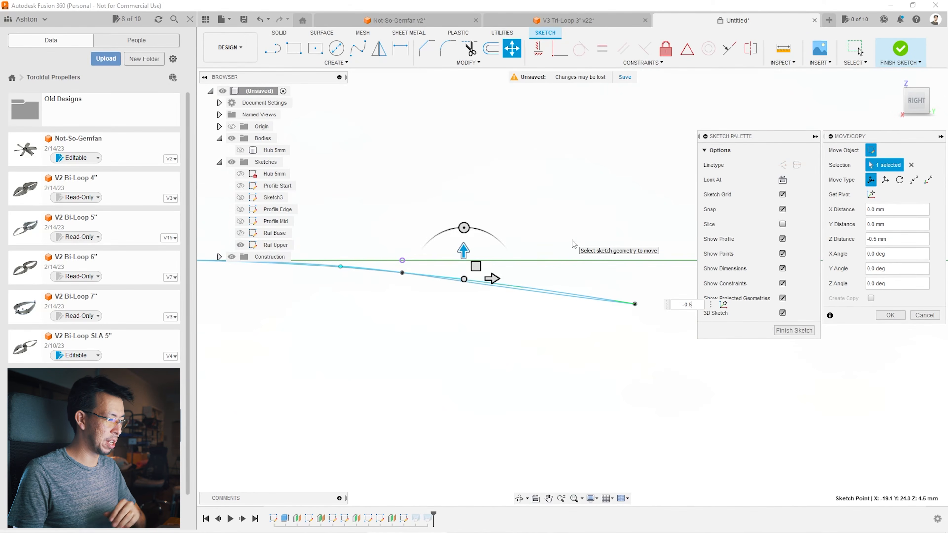
key(BackSpace)
text(4)
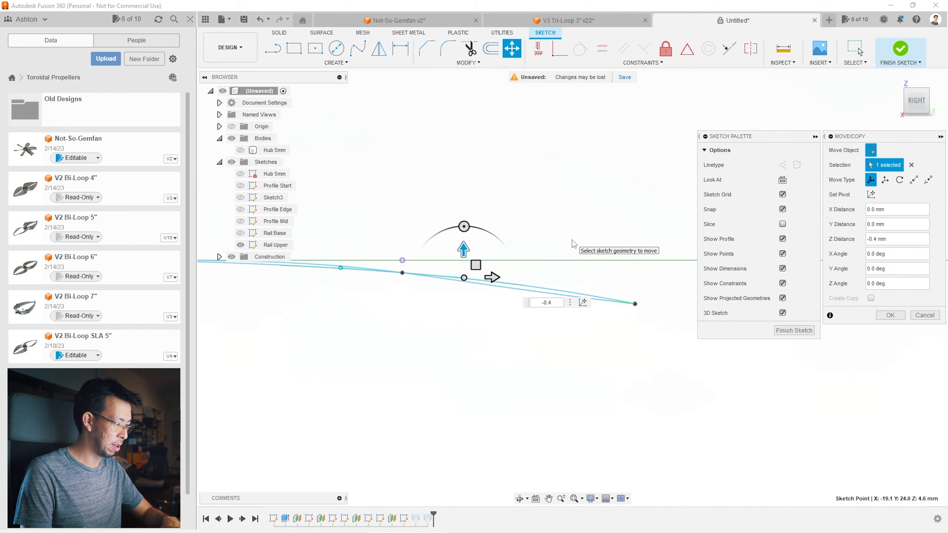
text(55)
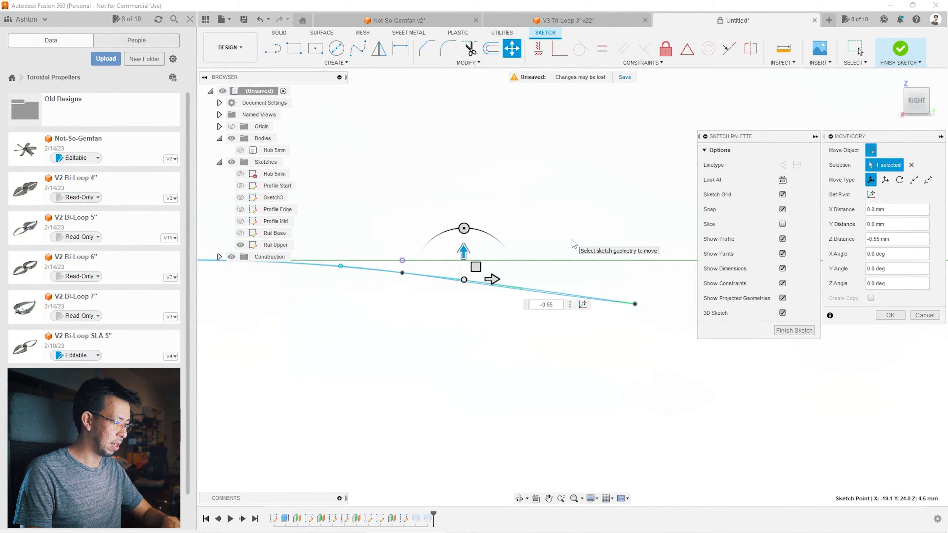
key(BackSpace)
key(BackSpace)
key(BackSpace)
text(.66)
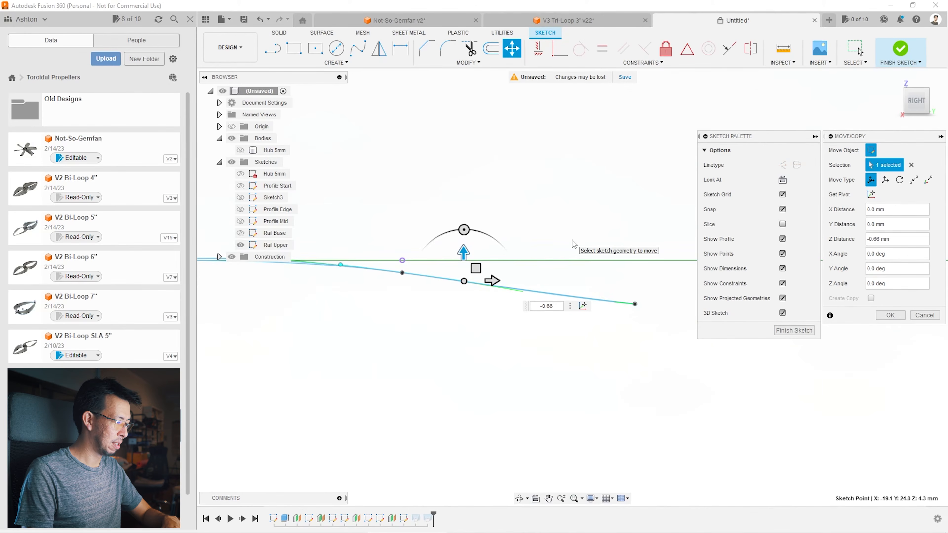
Step: Set the handle's Z distance to -0.45 mm, complete the move and finish the Rail Upper sketch
scroll(574, 255, down, 3)
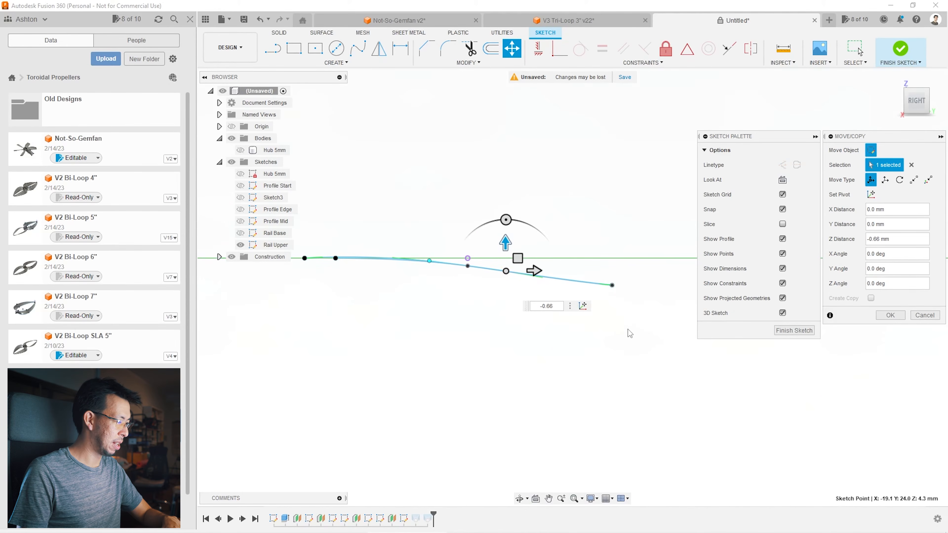
key(BackSpace)
key(BackSpace)
text(45)
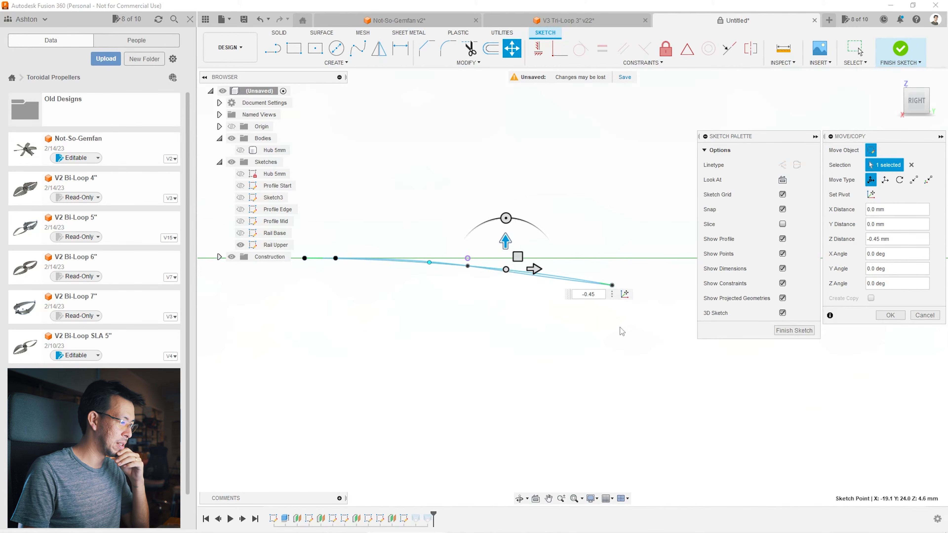
click(890, 316)
click(937, 331)
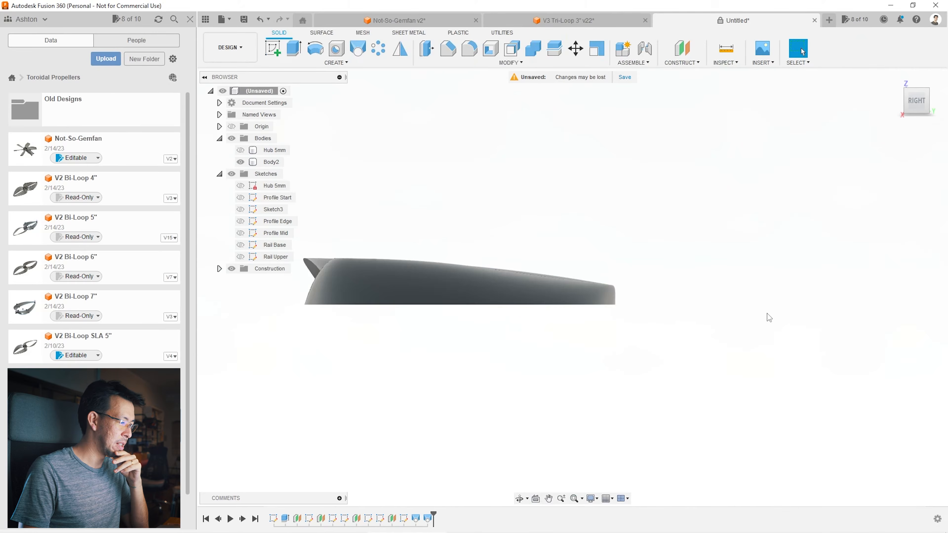
Step: Check the loop from above and save the design as Tutorial Toroidal Design in the Toroidal Propellers location
mouse_move(572, 274)
shift+middle_down()
mouse_move(582, 329)
mouse_move(605, 366)
shift+middle_up()
click(915, 96)
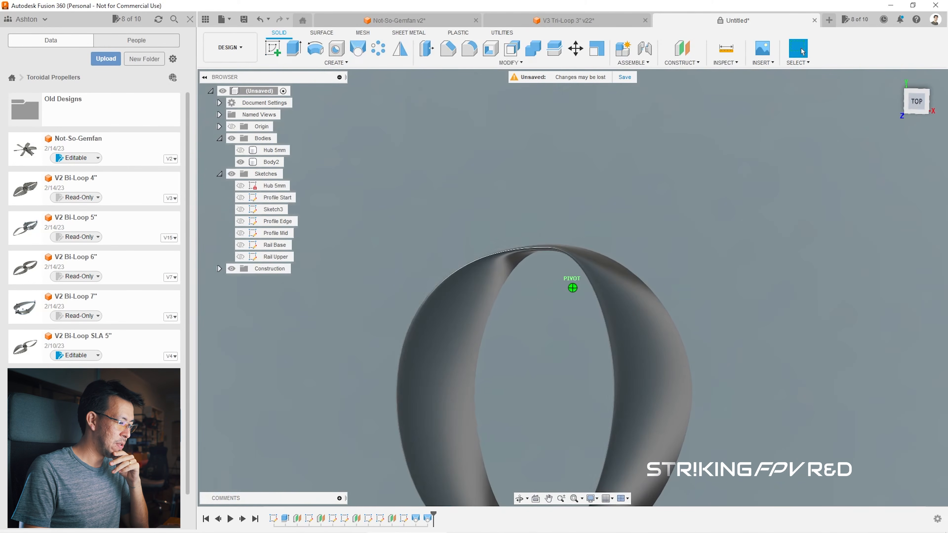
scroll(565, 254, down, 4)
scroll(548, 272, up, 1)
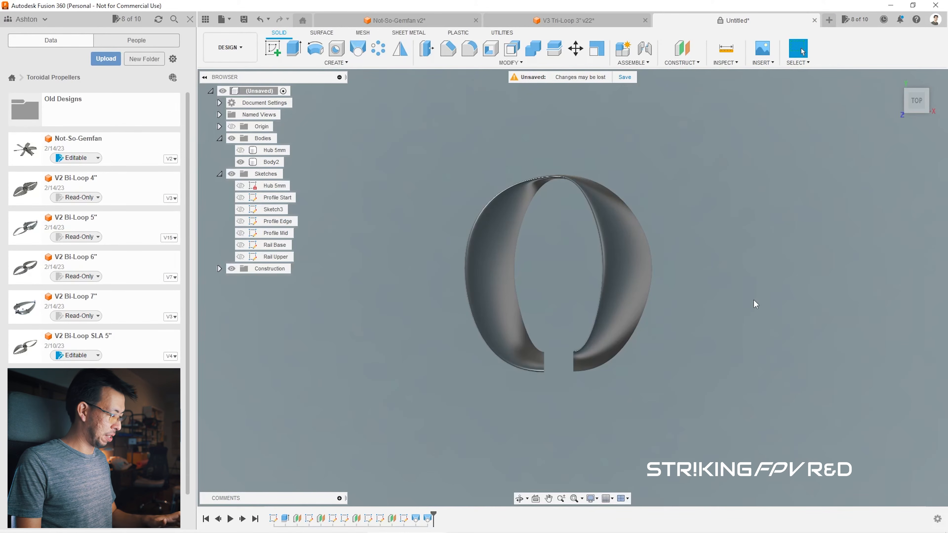
key(ctrl+s)
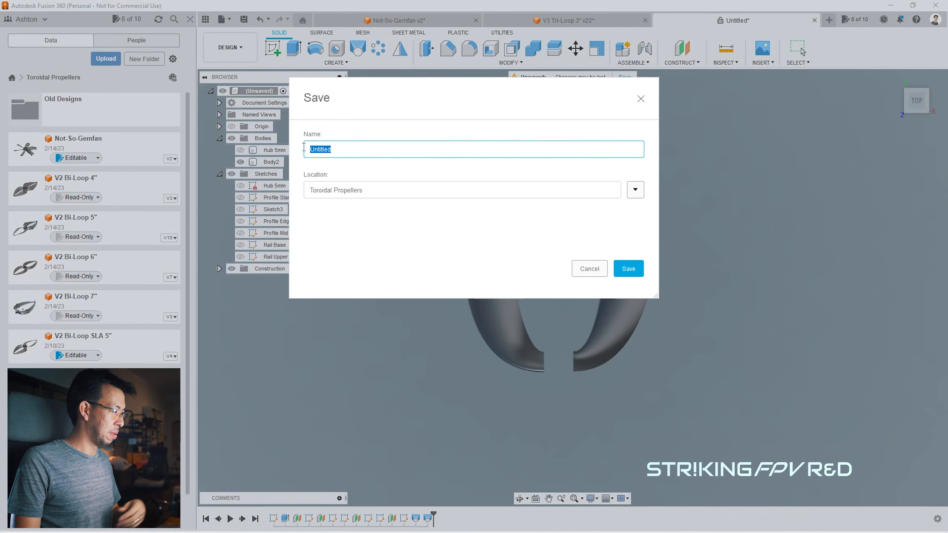
text(Tutorial Toroidal Design)
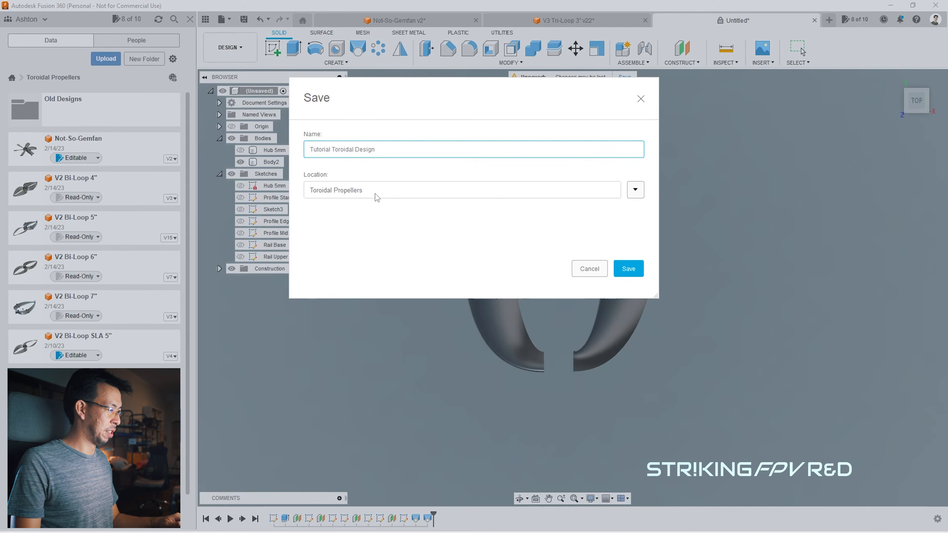
click(628, 268)
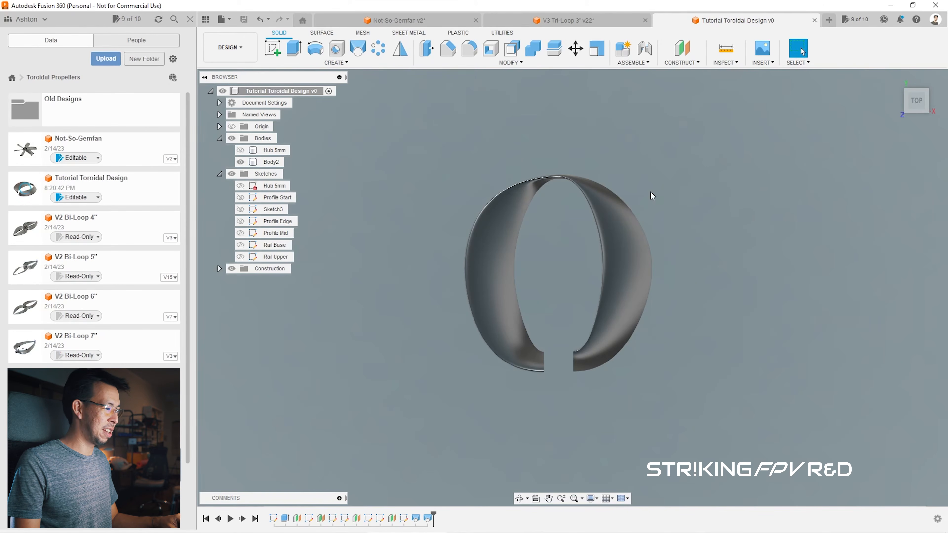
Step: Open the Rail Base sketch for editing and slightly lengthen the outer spline's tangent handle at the positive-X side point
click(621, 283)
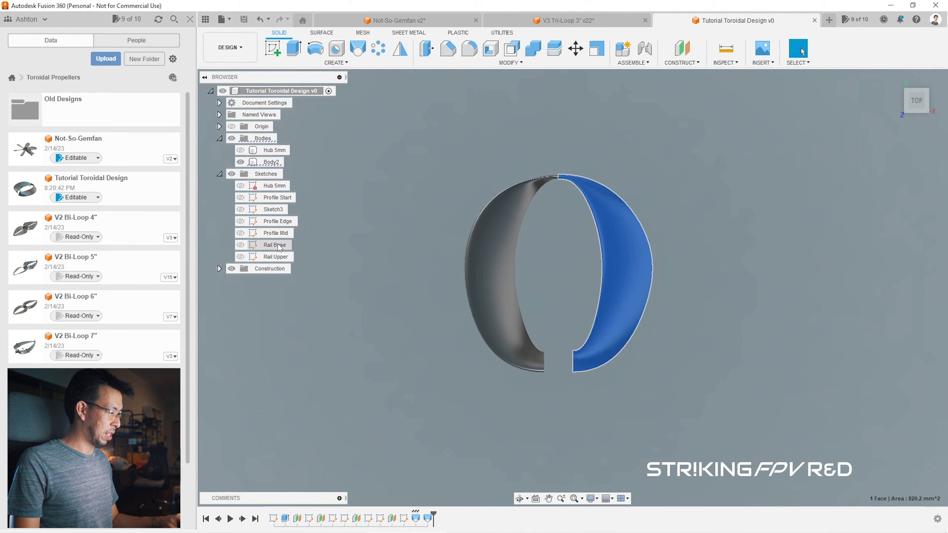
click(690, 338)
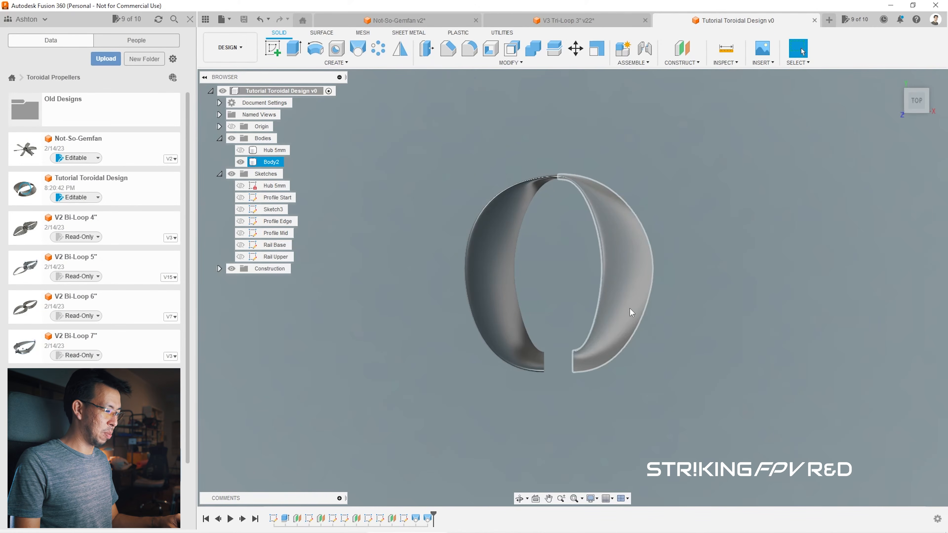
double_click(253, 245)
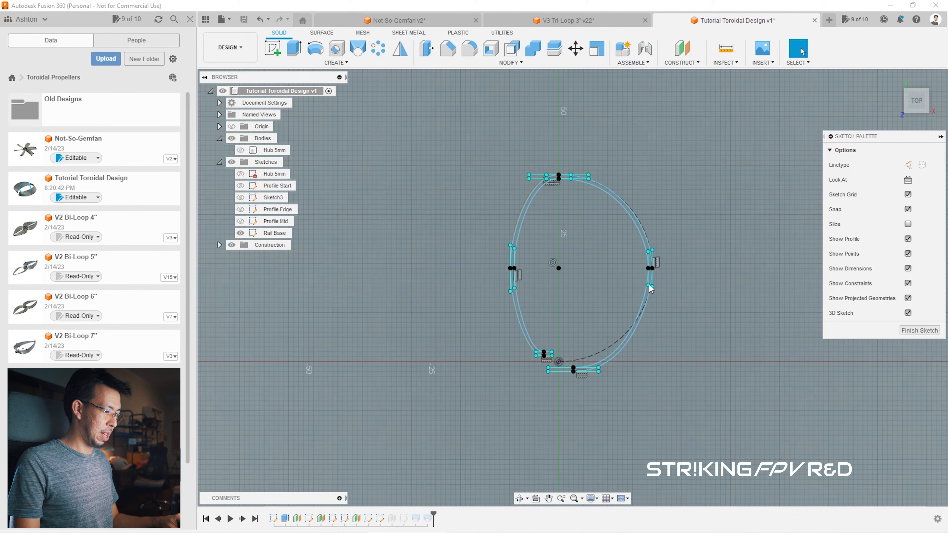
scroll(653, 306, up, 5)
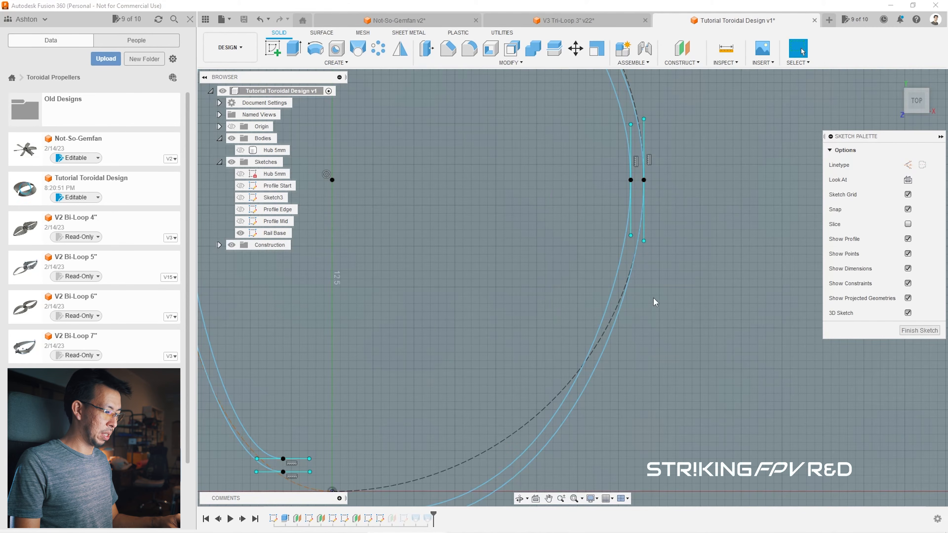
click(644, 241)
drag(643, 250, 643, 245)
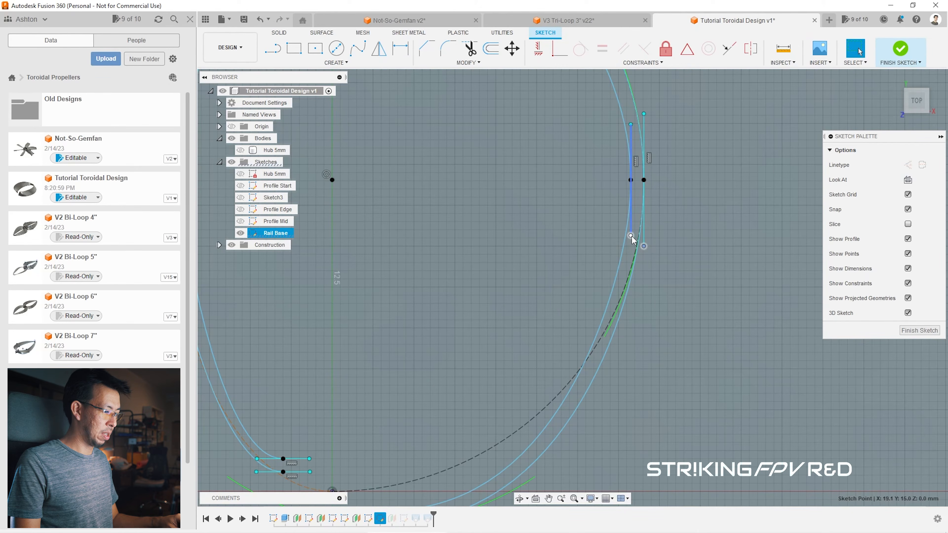
Step: Lengthen both base splines' tangent handles at the positive-X hub end, the outer to about X 8.4 mm, and finish the sketch
scroll(715, 241, down, 3)
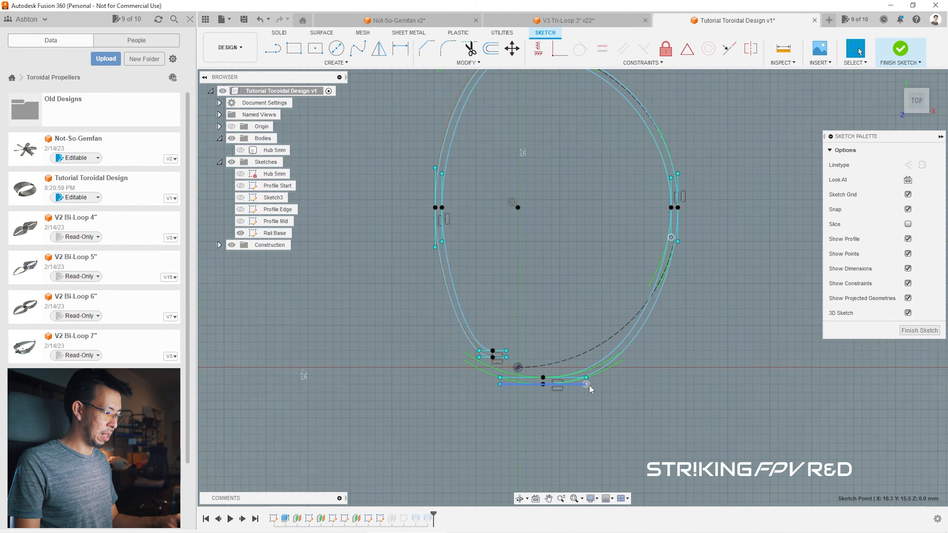
drag(587, 386, 588, 386)
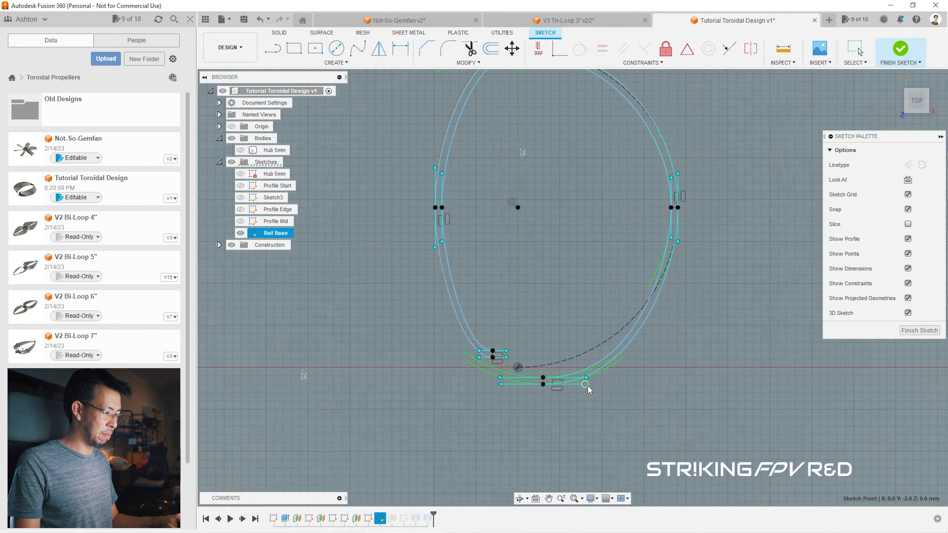
scroll(590, 389, up, 8)
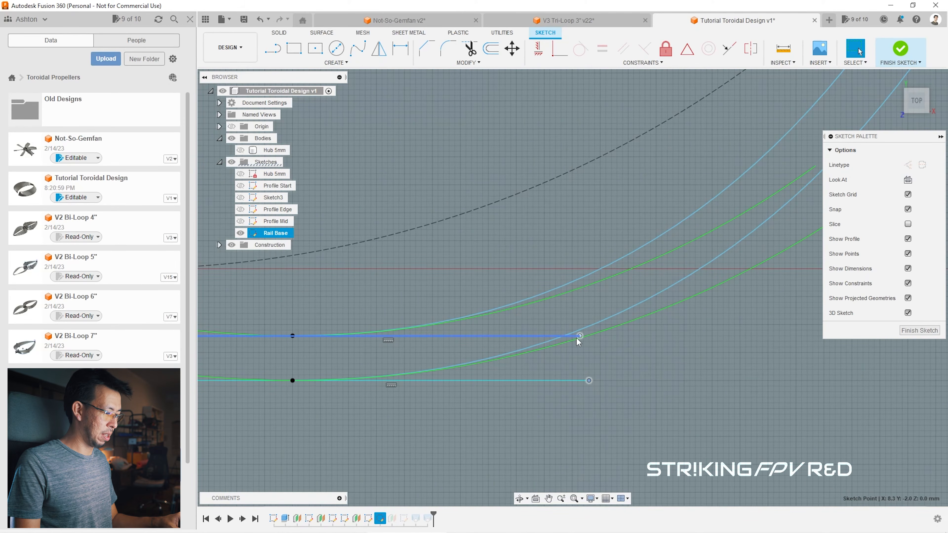
drag(586, 338, 591, 338)
drag(591, 383, 596, 384)
click(919, 330)
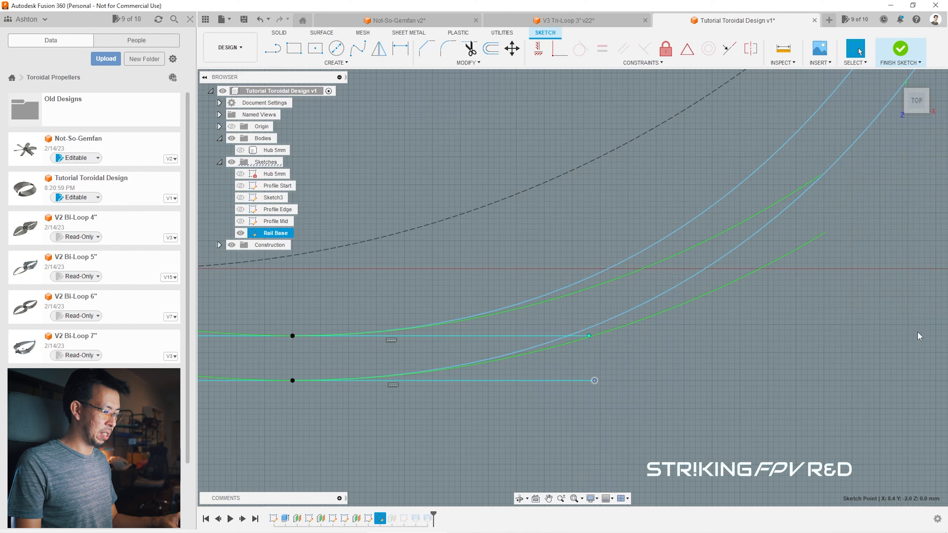
Step: Reopen the Rail Base sketch and shorten the negative-X splines' tangent handles at the loop's tip to about X -1.5 mm
scroll(663, 423, down, 10)
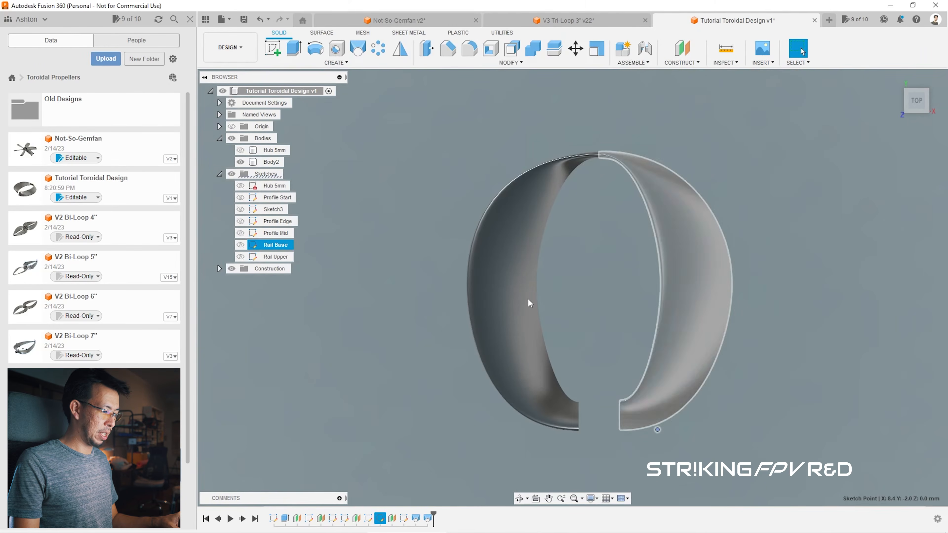
scroll(530, 302, down, 2)
scroll(653, 410, up, 3)
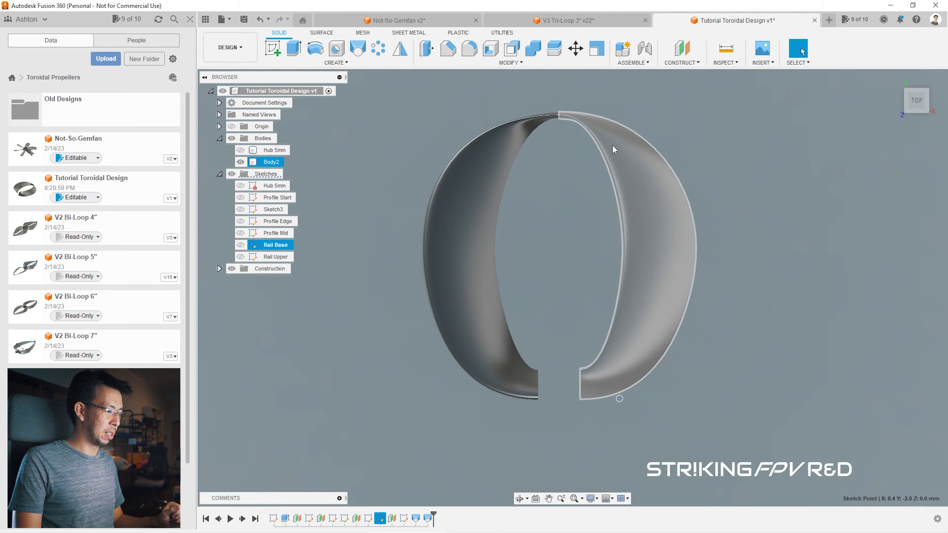
double_click(252, 245)
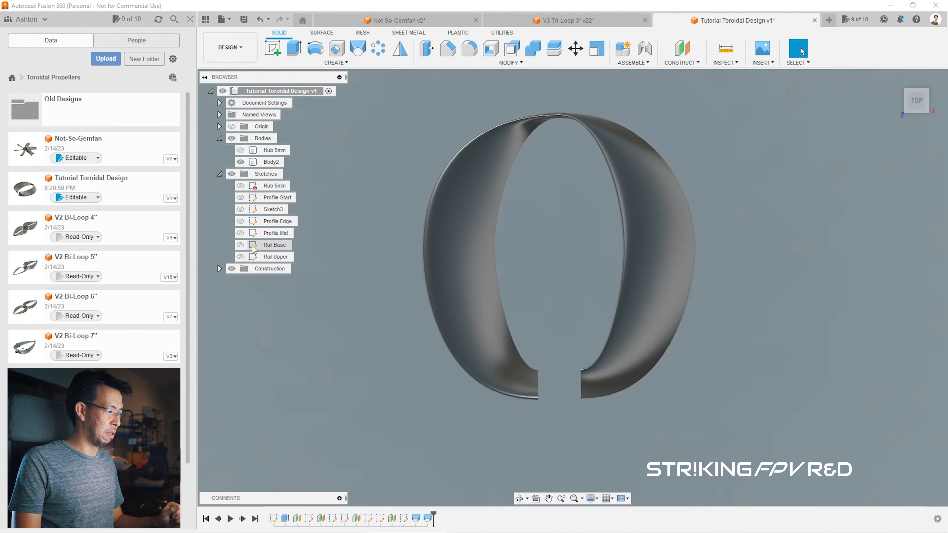
scroll(560, 112, up, 5)
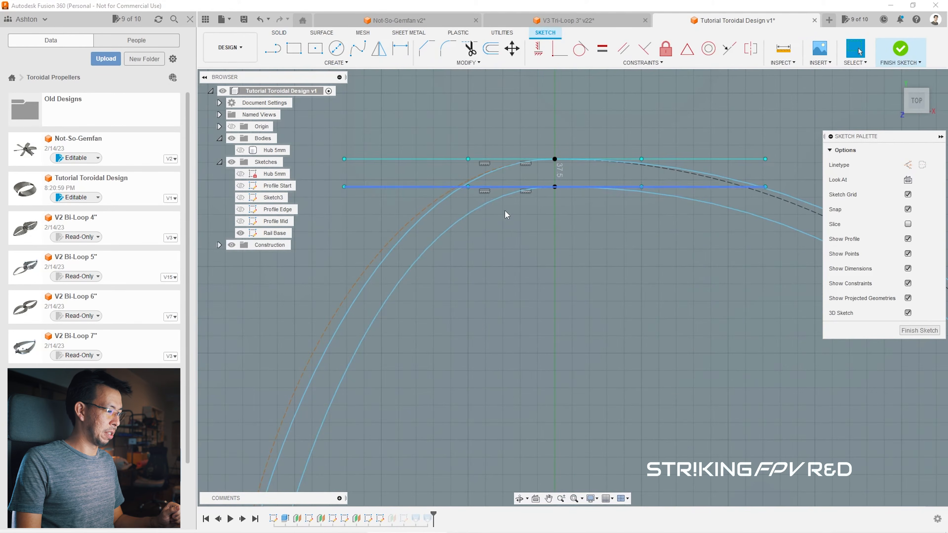
drag(468, 187, 507, 190)
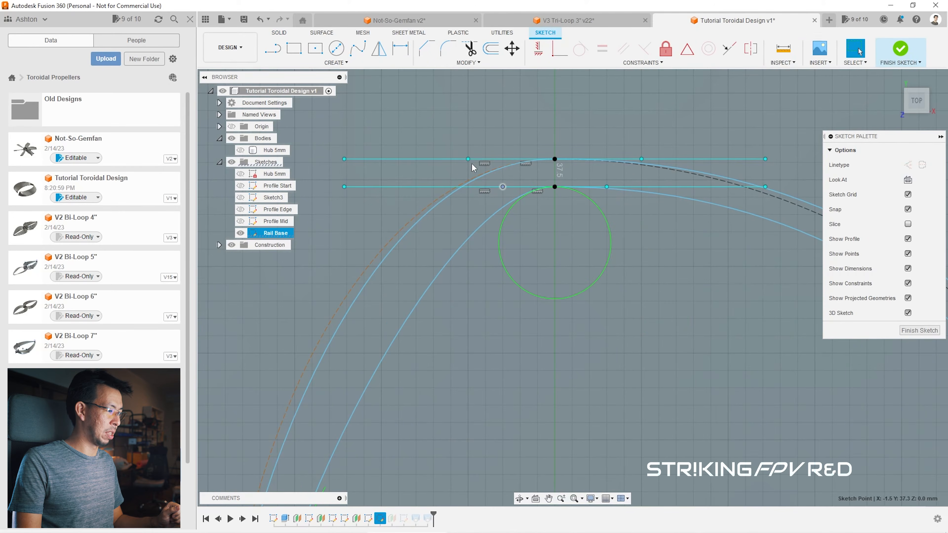
drag(469, 159, 502, 160)
scroll(502, 162, down, 5)
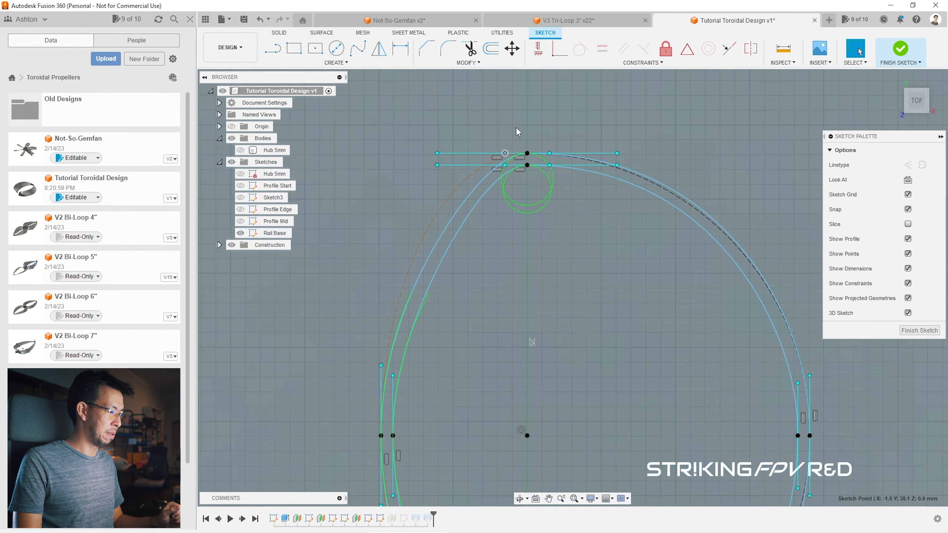
Step: Finish the Rail Base sketch and open the Rail Upper sketch for editing
click(931, 331)
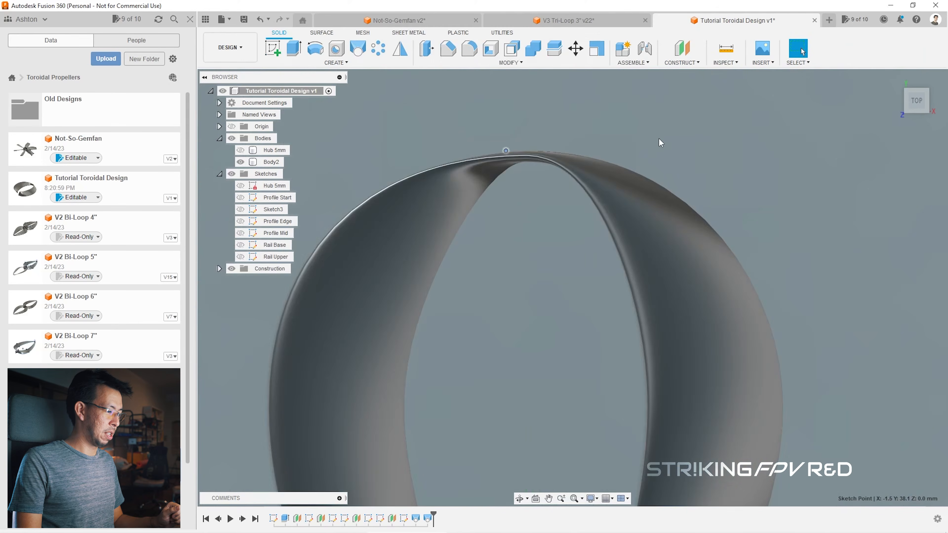
scroll(660, 142, down, 5)
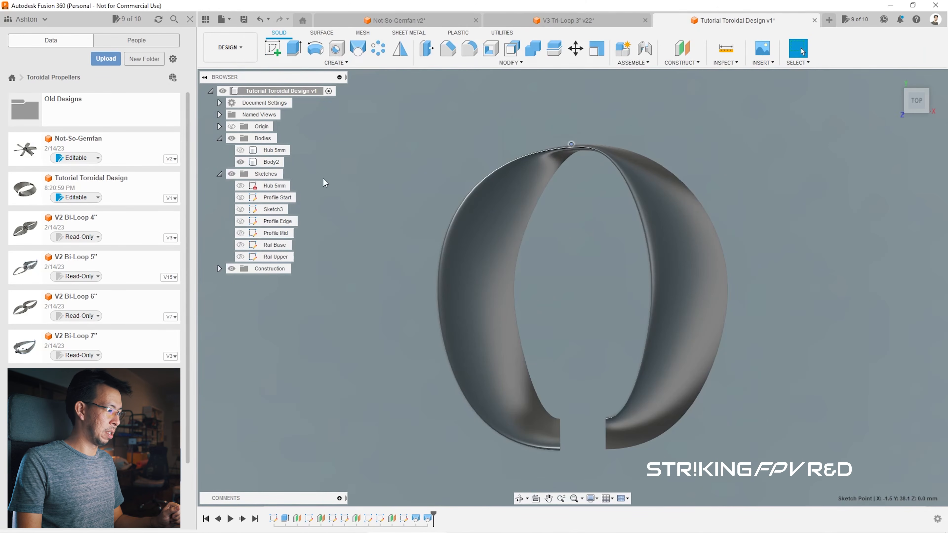
double_click(257, 258)
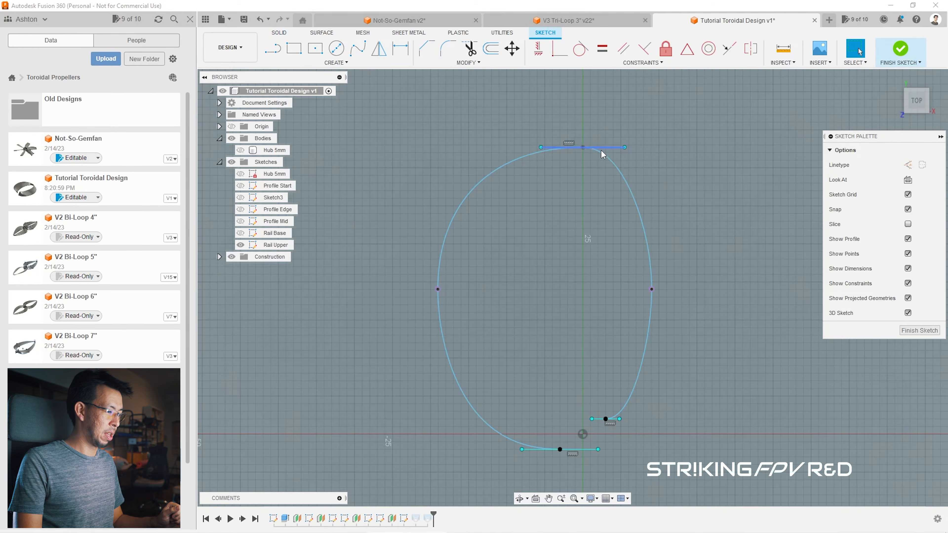
Step: Shorten the upper rail's inner tangent handle at the loop's tip by moving its positive-X end point -1 mm in X, and finish the sketch
click(613, 160)
scroll(614, 145, up, 5)
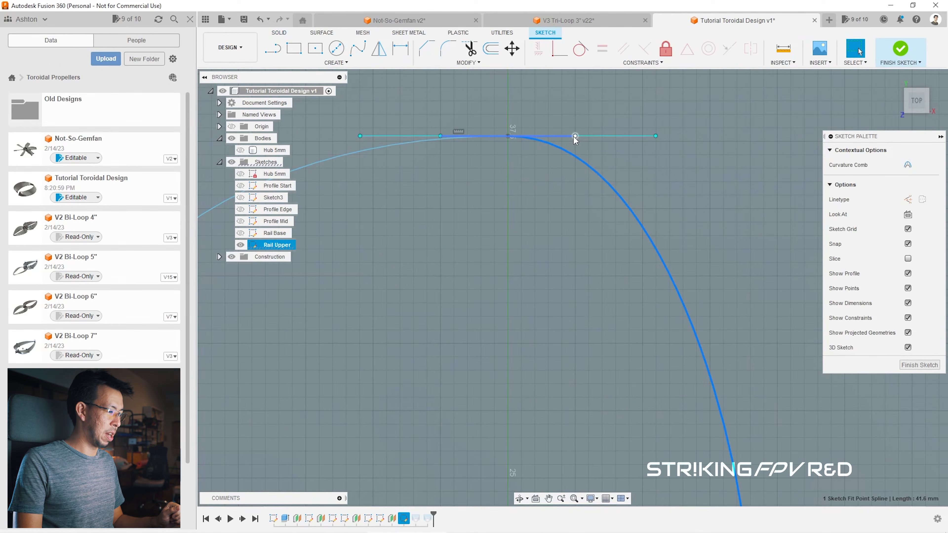
key(Escape)
click(575, 139)
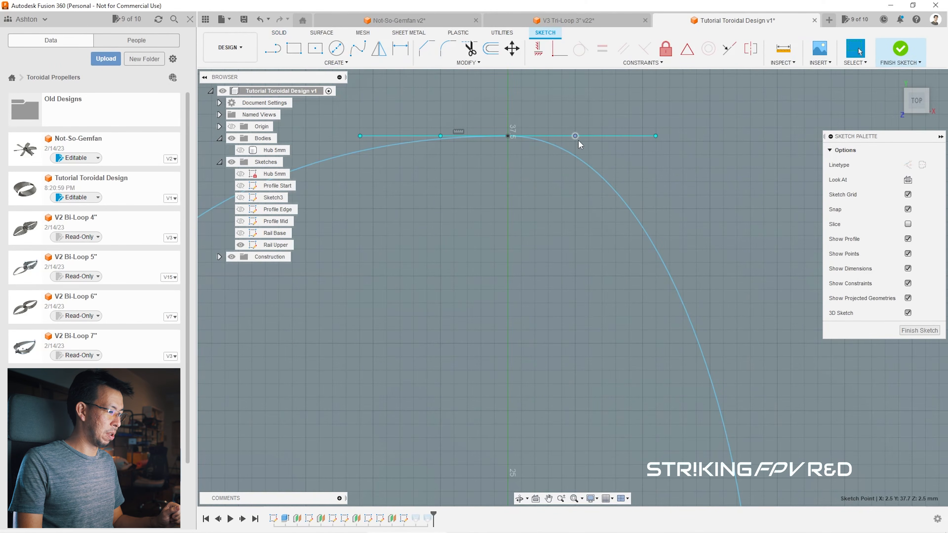
scroll(530, 110, up, 3)
scroll(558, 125, up, 2)
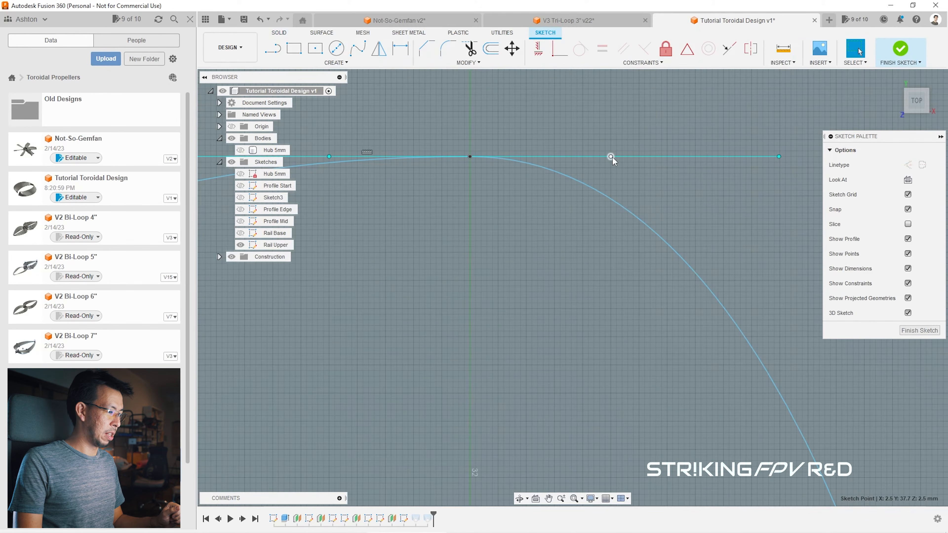
click(612, 156)
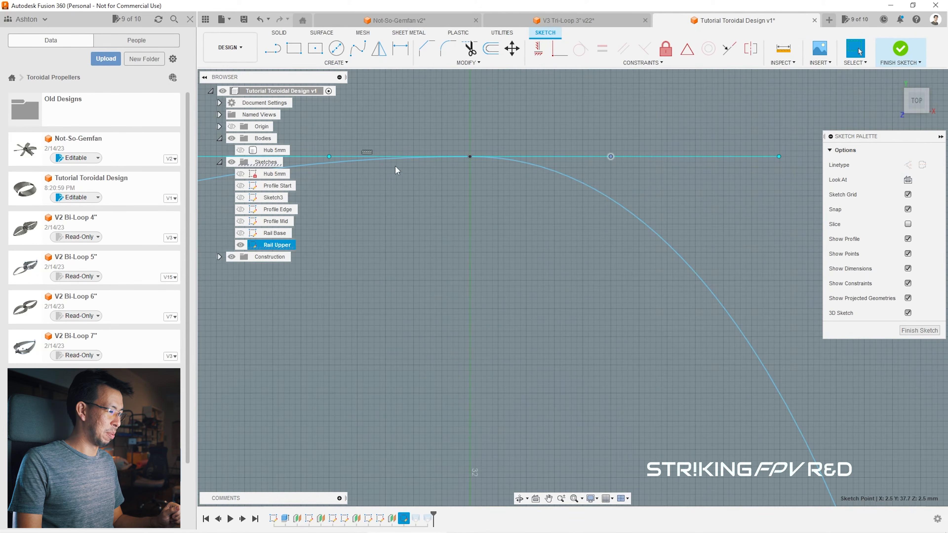
click(368, 152)
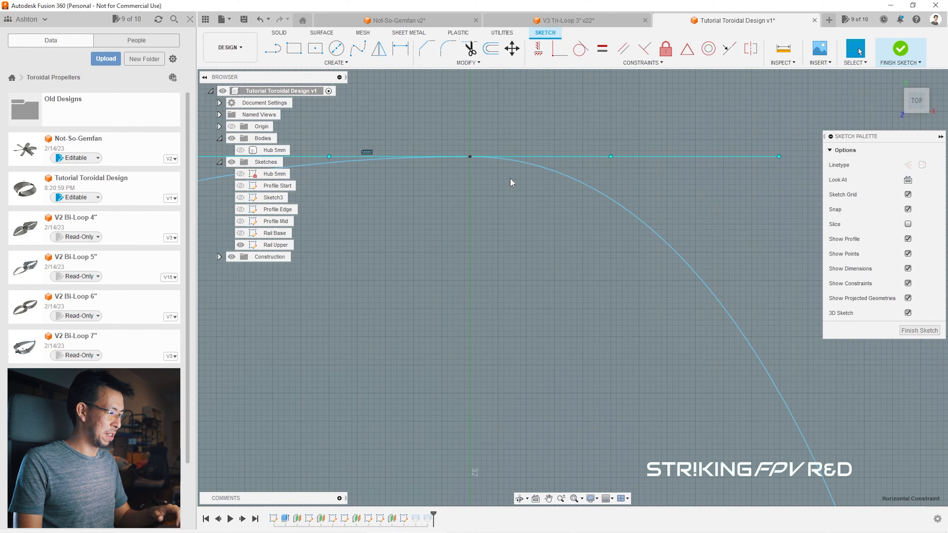
click(611, 157)
scroll(608, 123, down, 3)
click(512, 49)
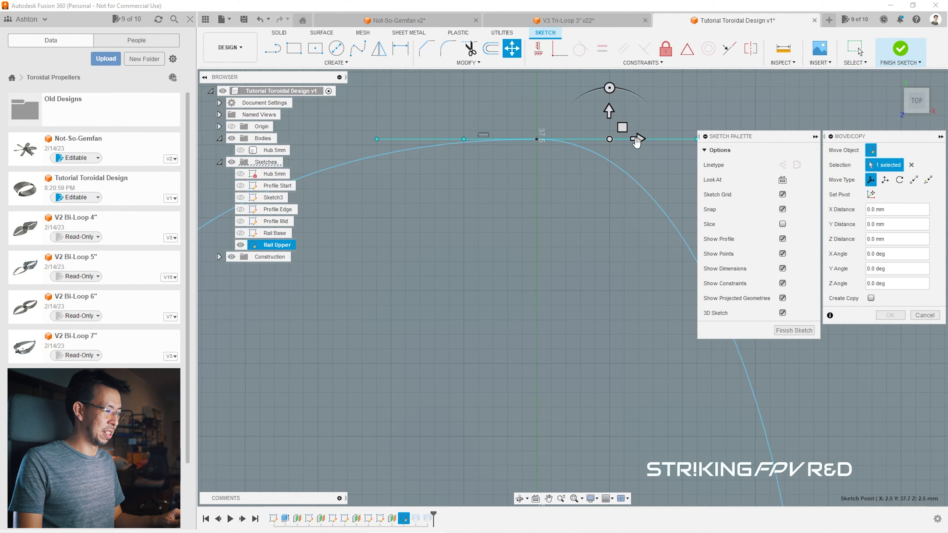
drag(635, 139, 611, 145)
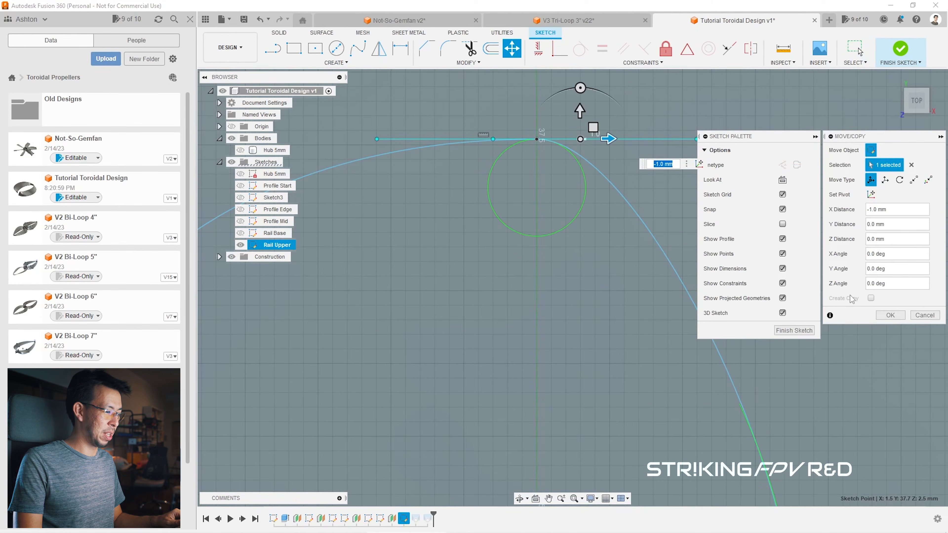
click(890, 314)
click(900, 50)
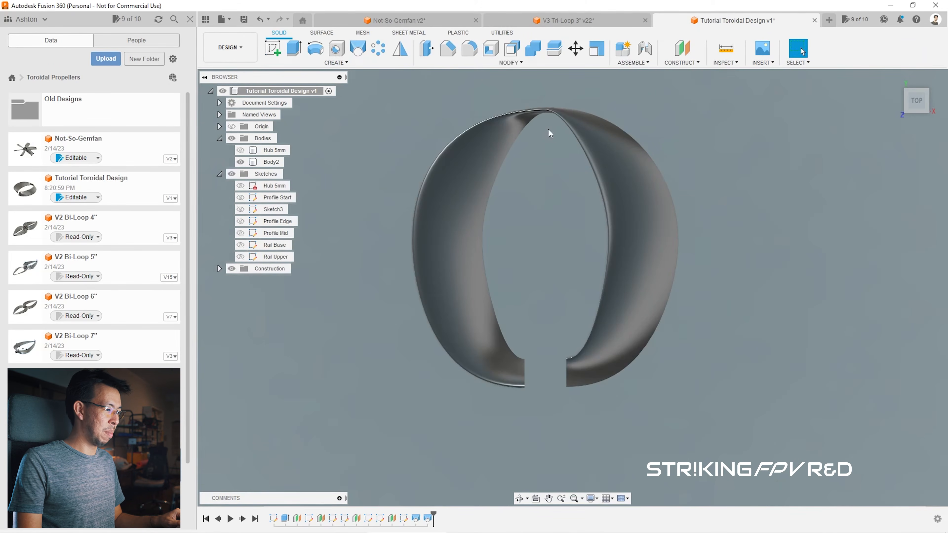
Step: Open the Profile Edge sketch for editing and dimension the profile's height from base corner to apex as 2 mm
mouse_move(917, 107)
mouse_down()
mouse_move(915, 76)
mouse_move(927, 85)
mouse_move(915, 93)
mouse_up()
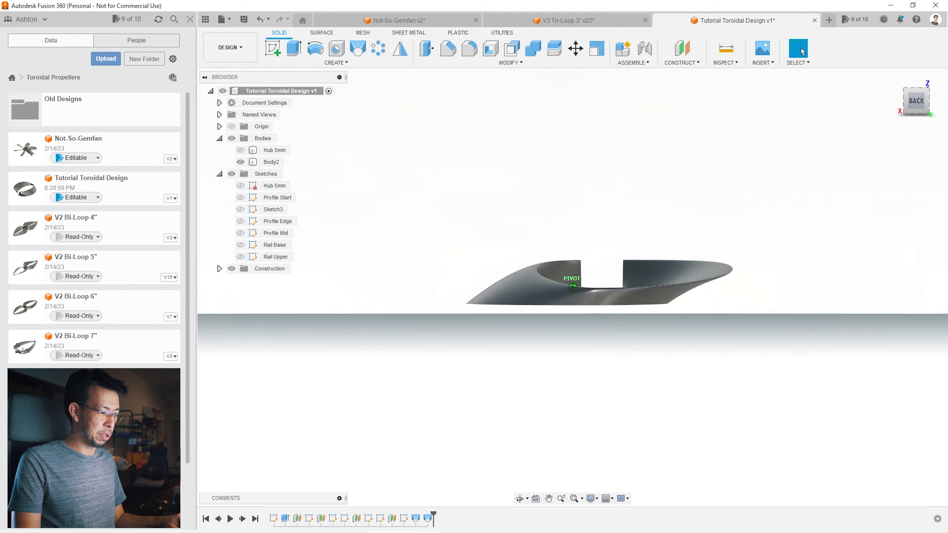
drag(916, 101, 938, 110)
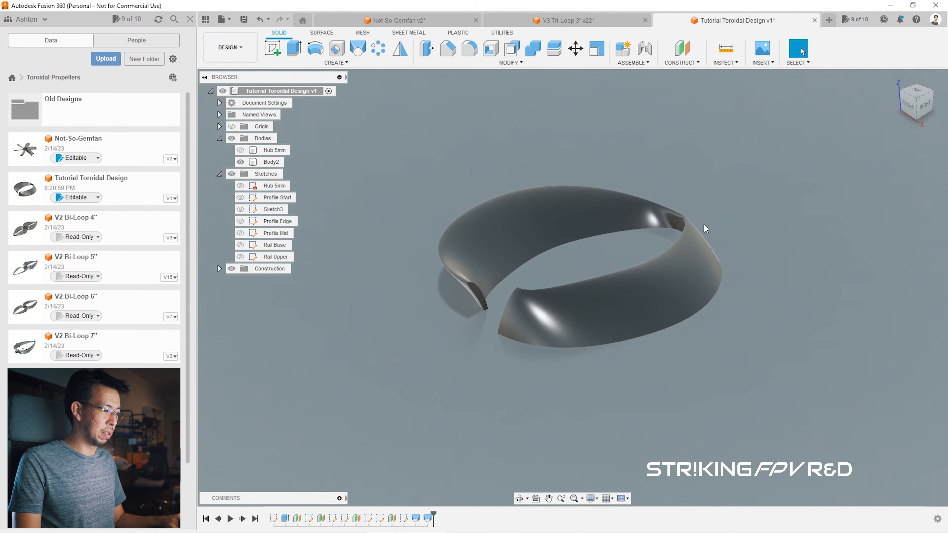
double_click(252, 221)
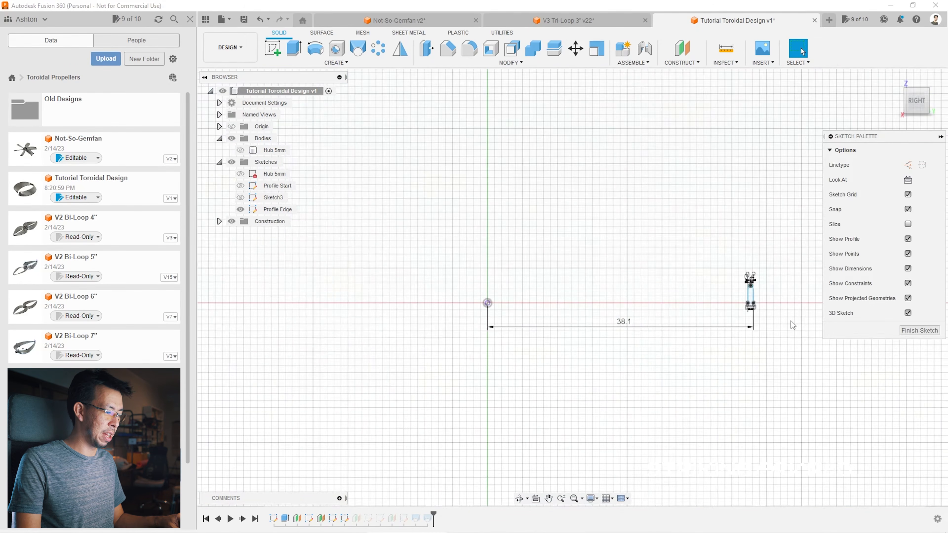
scroll(670, 269, up, 3)
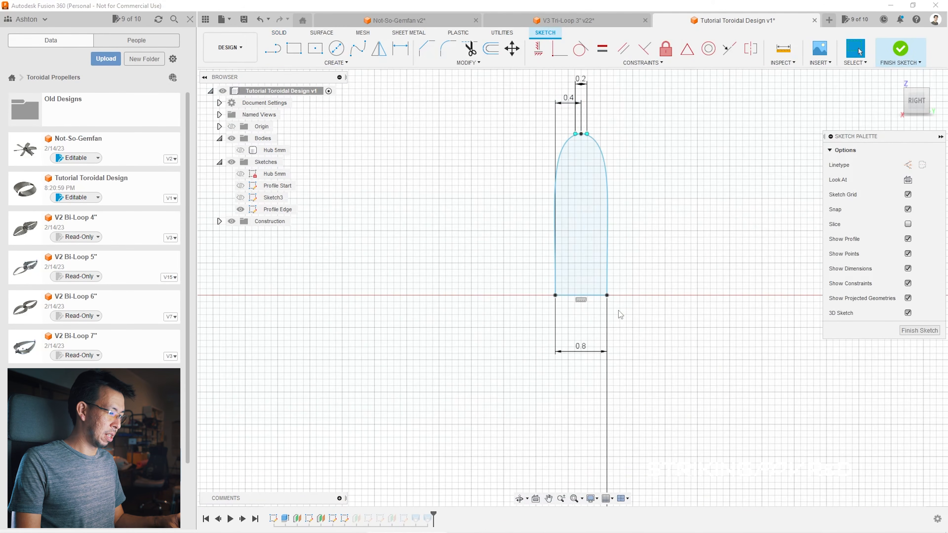
scroll(618, 355, down, 4)
click(400, 48)
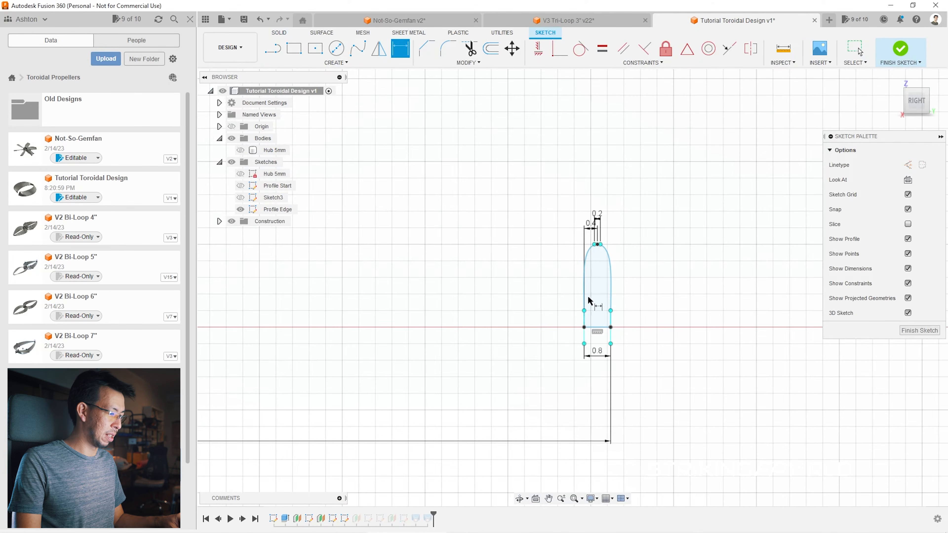
click(611, 328)
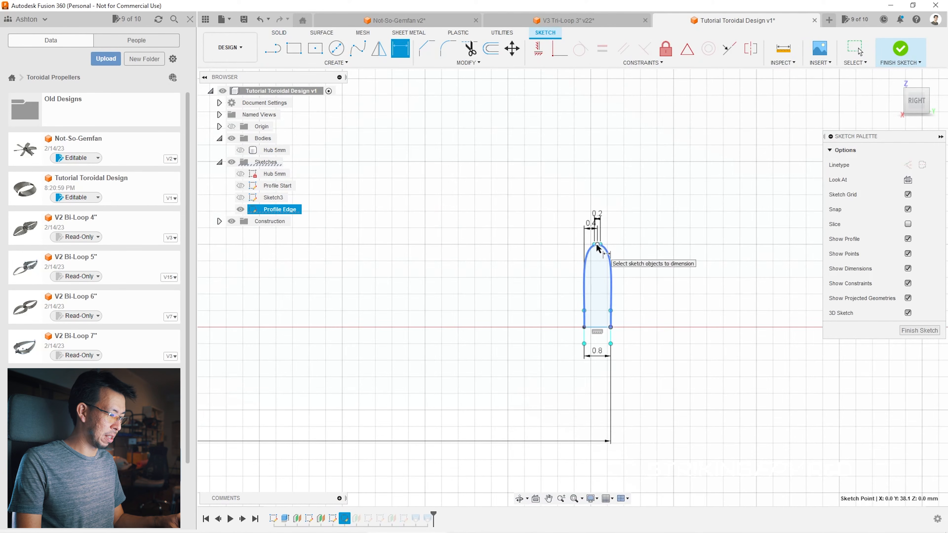
click(597, 245)
click(668, 287)
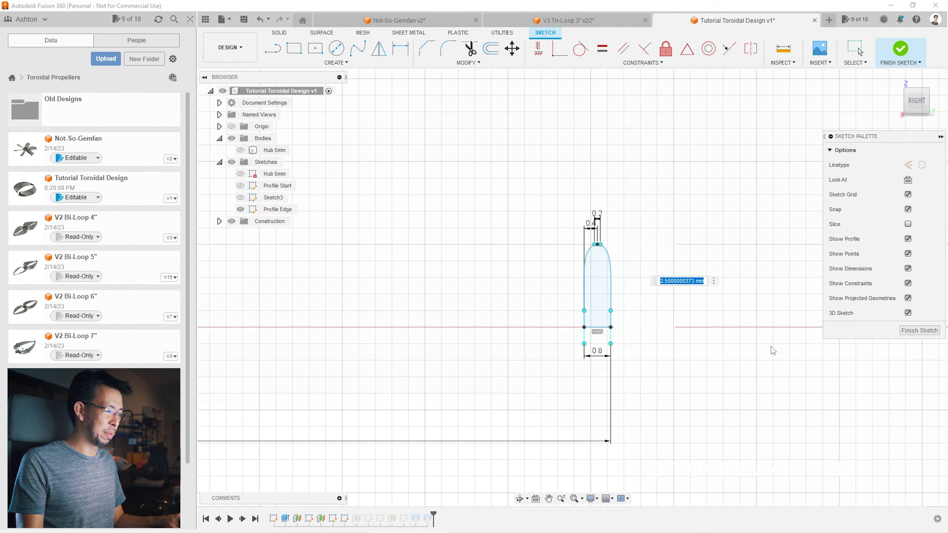
text(22)
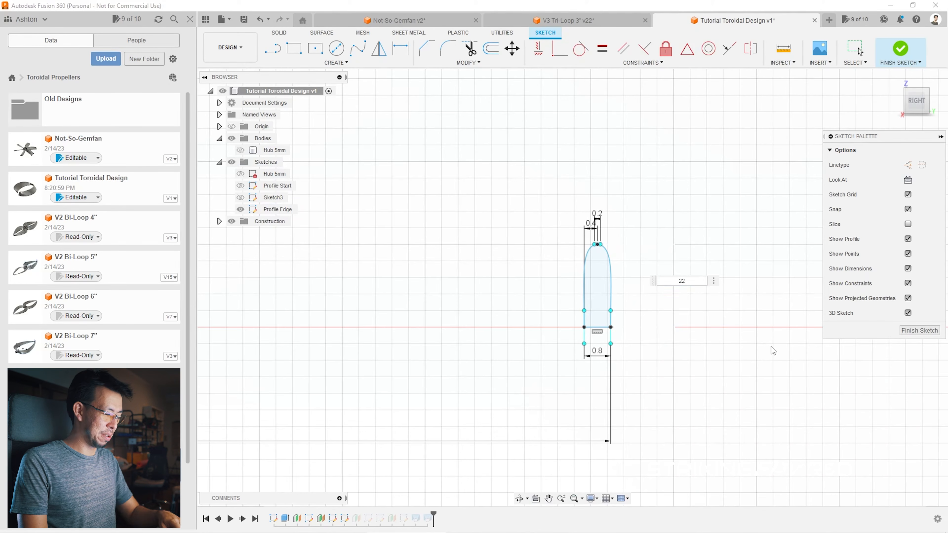
key(Return)
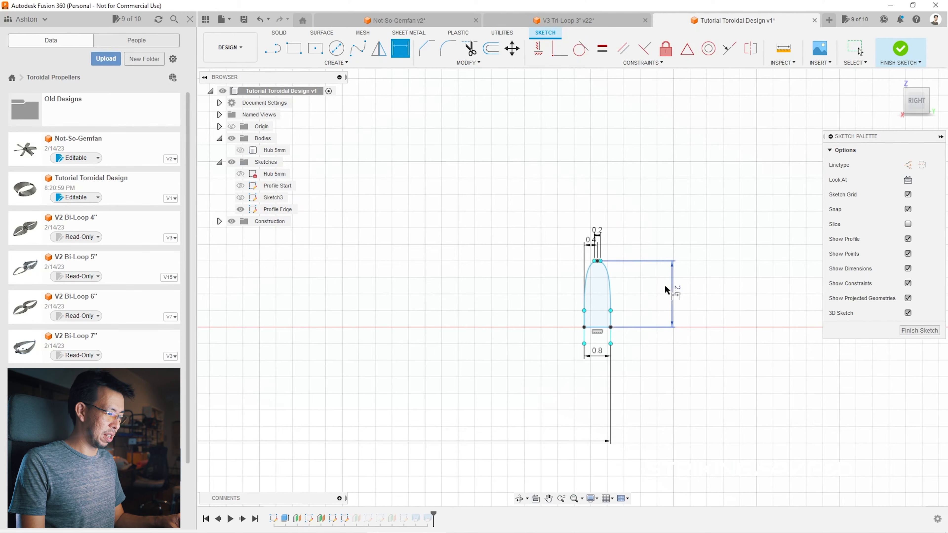
Step: Set the edge profile's height dimension to 1.5 mm and finish the sketch
double_click(677, 291)
text(1.5)
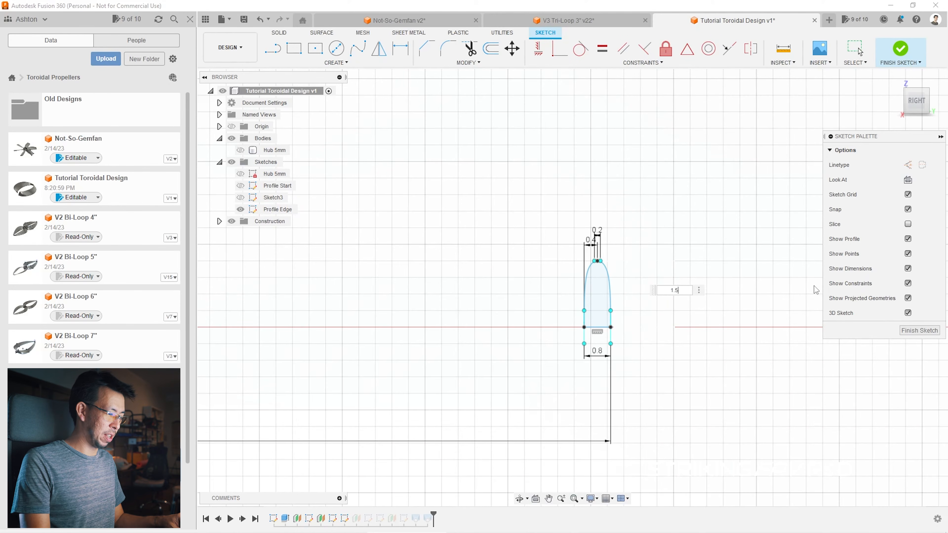
key(Return)
scroll(799, 310, down, 3)
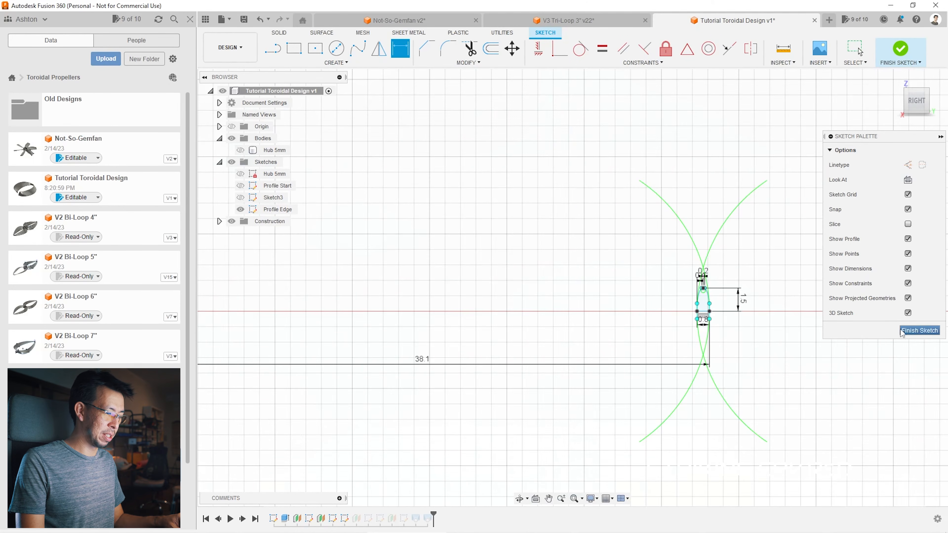
click(910, 330)
Step: Show the Rail Upper and Profile Edge sketches and compare the rail's tip point with the edge profile's apex
shift+middle_drag(874, 217, 600, 377)
scroll(718, 254, down, 4)
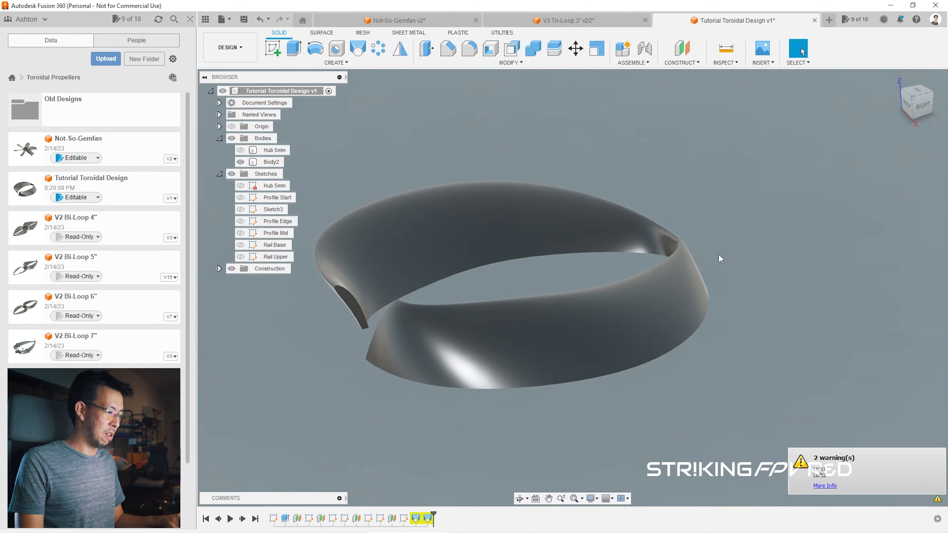
drag(908, 104, 924, 105)
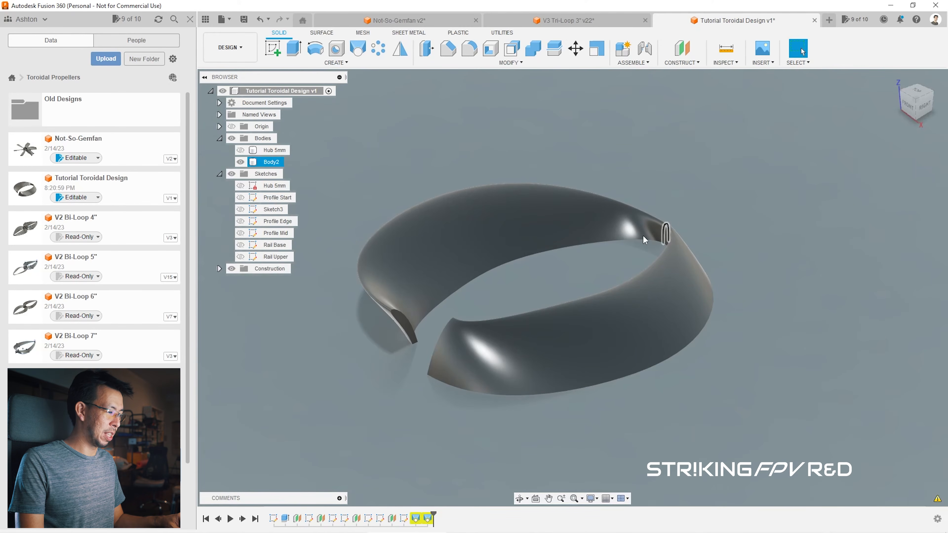
click(240, 257)
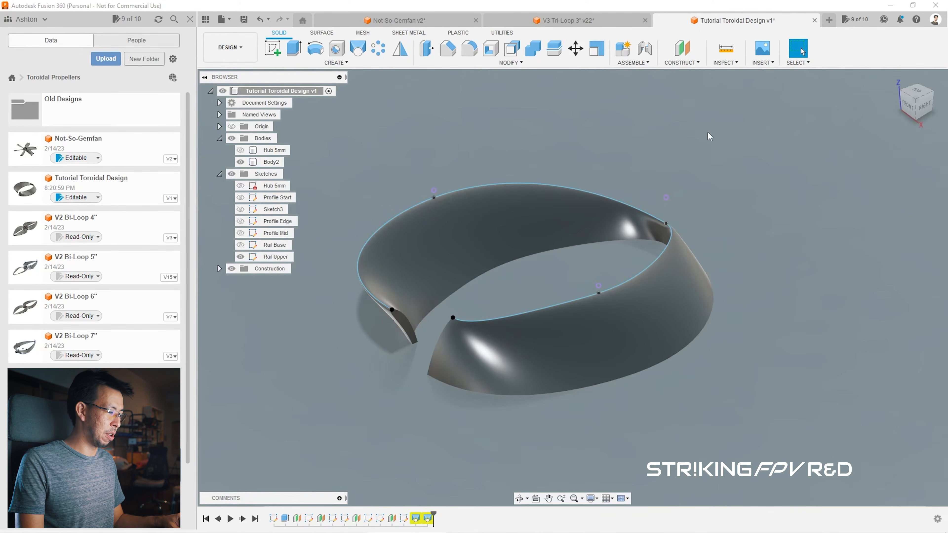
mouse_move(918, 118)
mouse_down()
mouse_move(830, 89)
mouse_move(871, 112)
mouse_up()
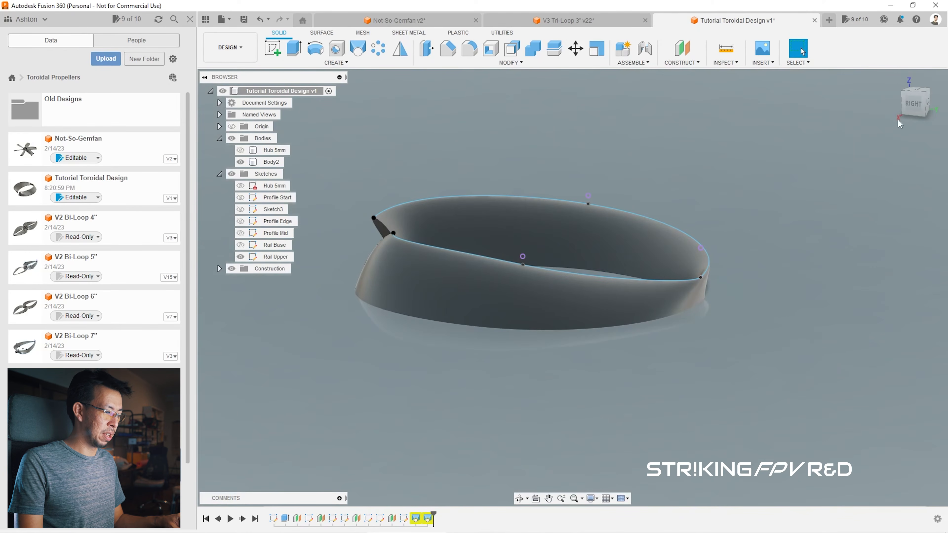
click(240, 222)
scroll(698, 286, up, 5)
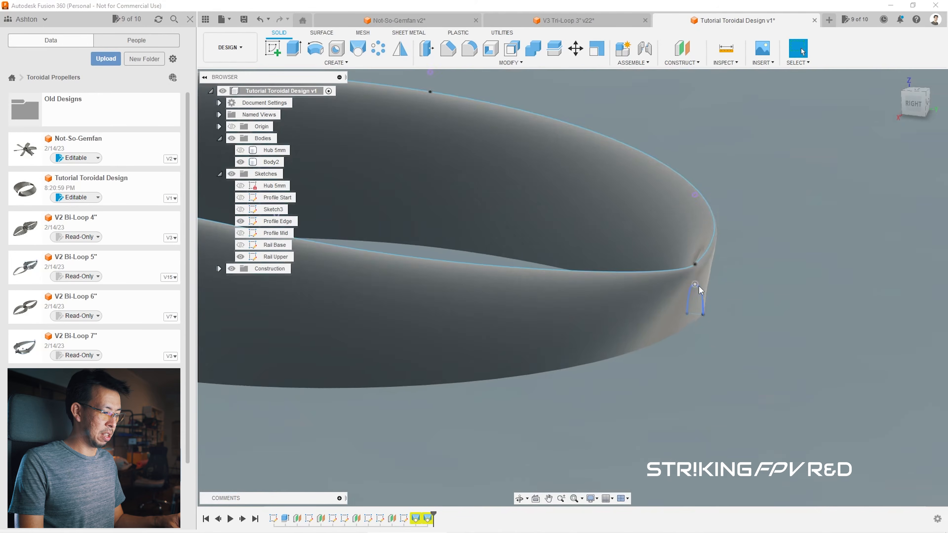
scroll(697, 283, down, 10)
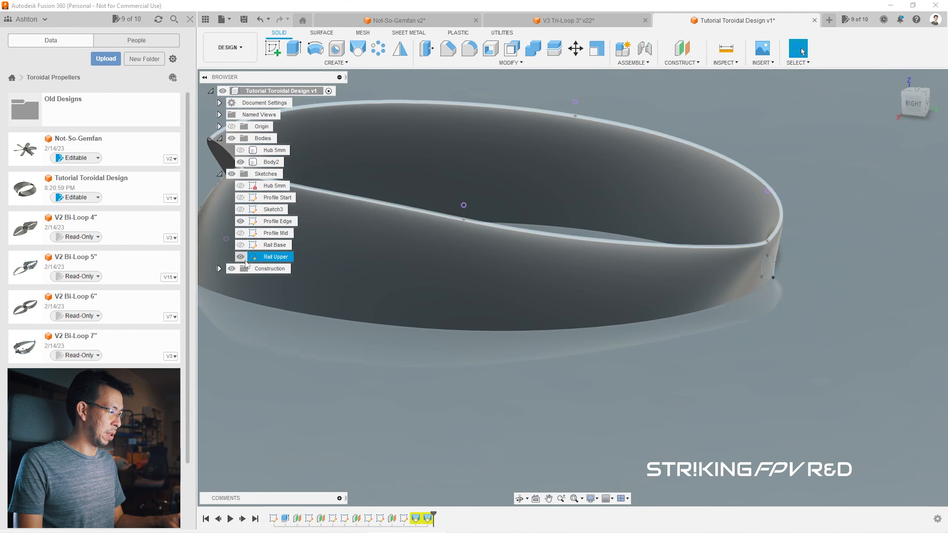
Step: Open the Rail Upper sketch for editing and move the rail point at the loop's tip -1 mm in Z
double_click(258, 257)
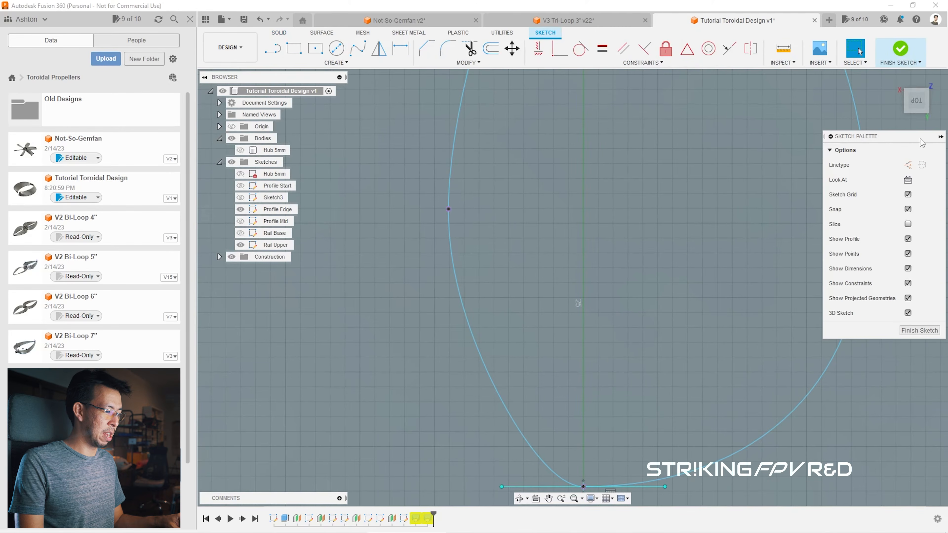
drag(939, 85, 945, 66)
scroll(764, 259, up, 4)
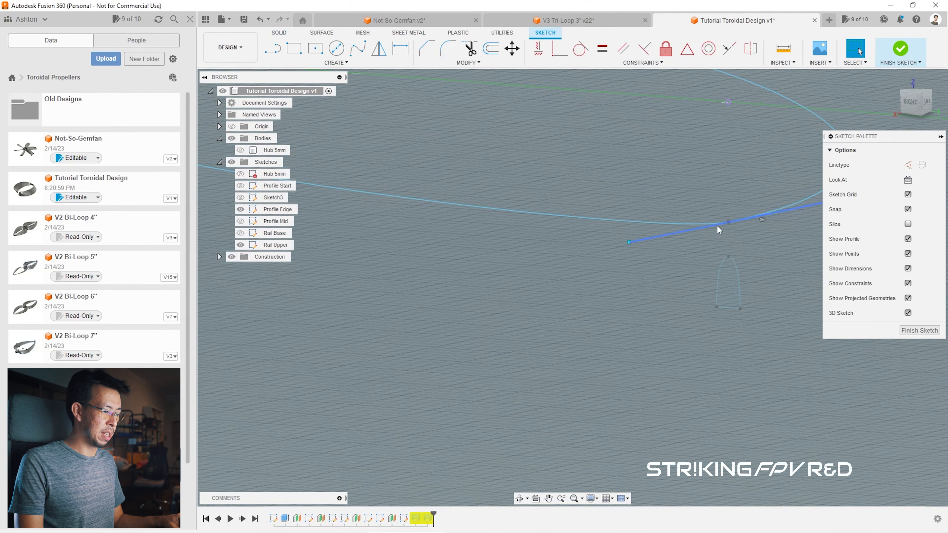
click(728, 223)
click(512, 52)
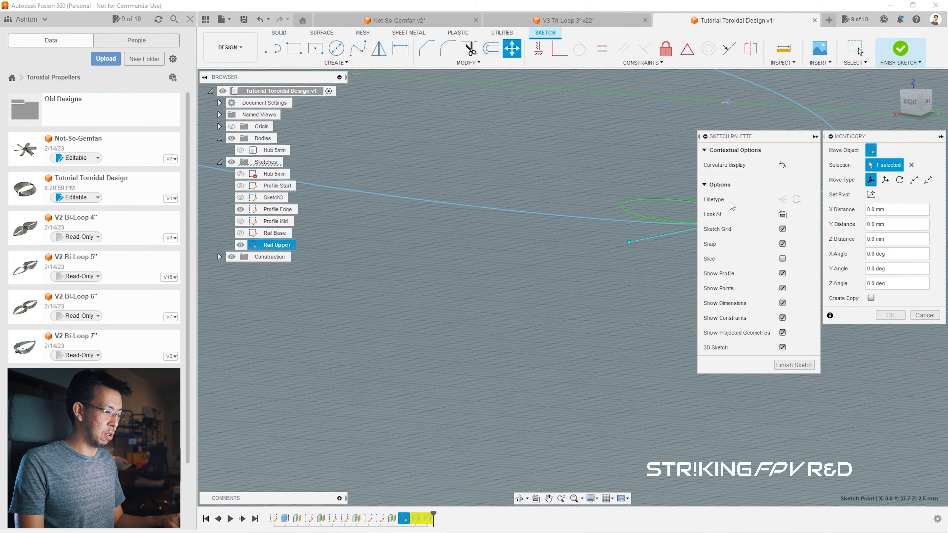
scroll(541, 204, down, 5)
scroll(567, 213, up, 6)
click(564, 239)
drag(564, 239, 575, 284)
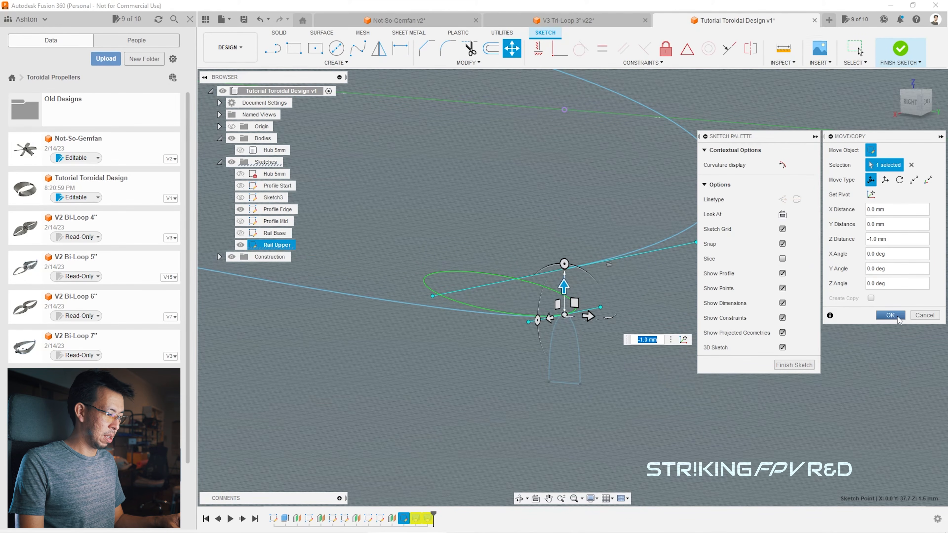
Step: Move the longer tangent handle at the loop's tip -1 mm in Z as well, and finish the Rail Upper sketch
scroll(566, 273, up, 3)
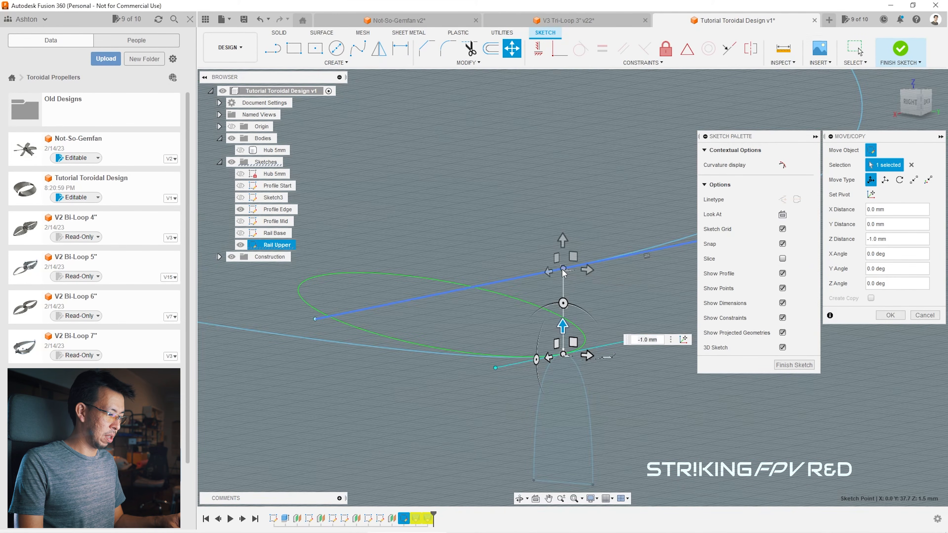
click(572, 269)
drag(565, 243, 575, 322)
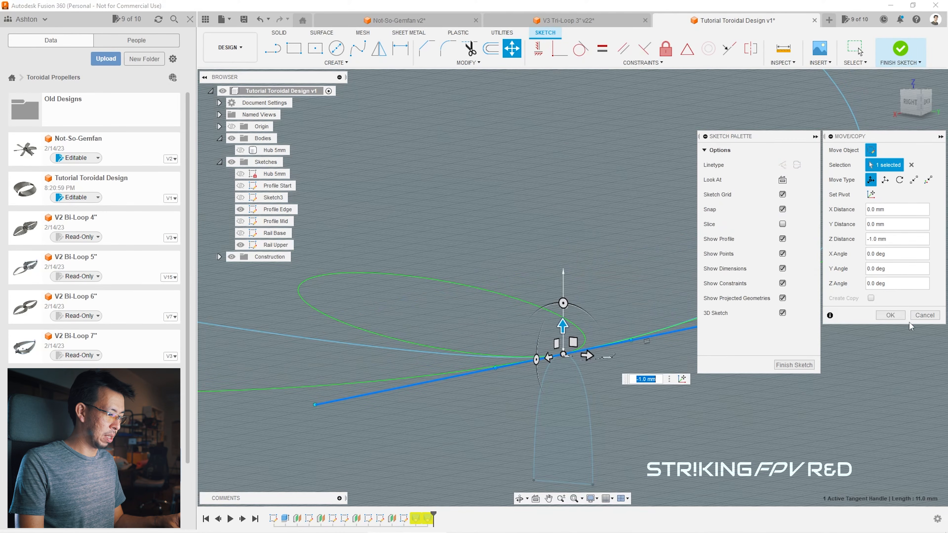
click(890, 315)
click(901, 53)
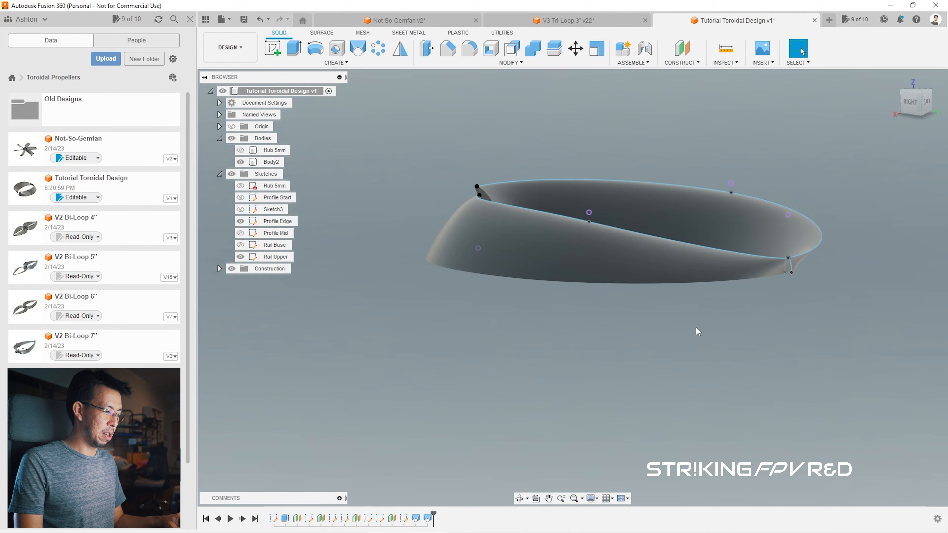
Step: Hide the Rail Upper and Profile Edge sketches
click(240, 256)
click(241, 222)
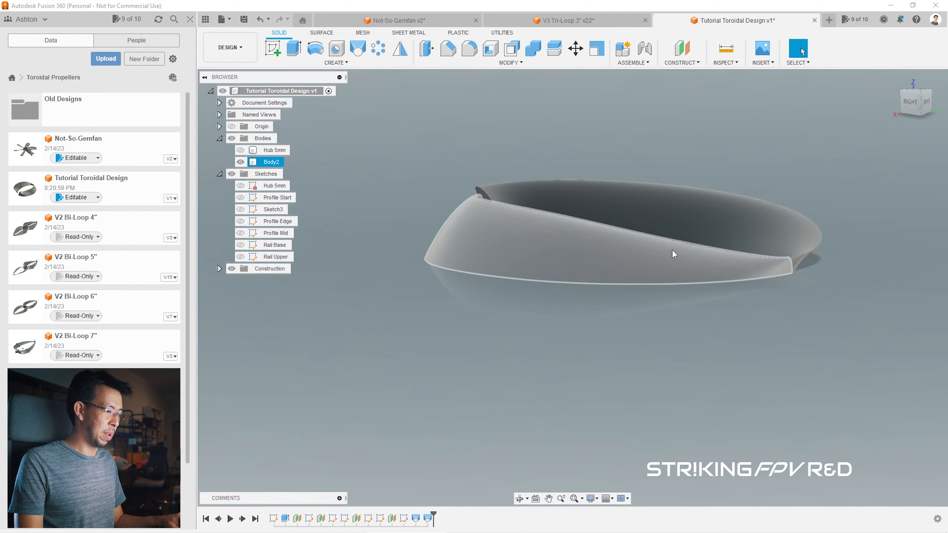
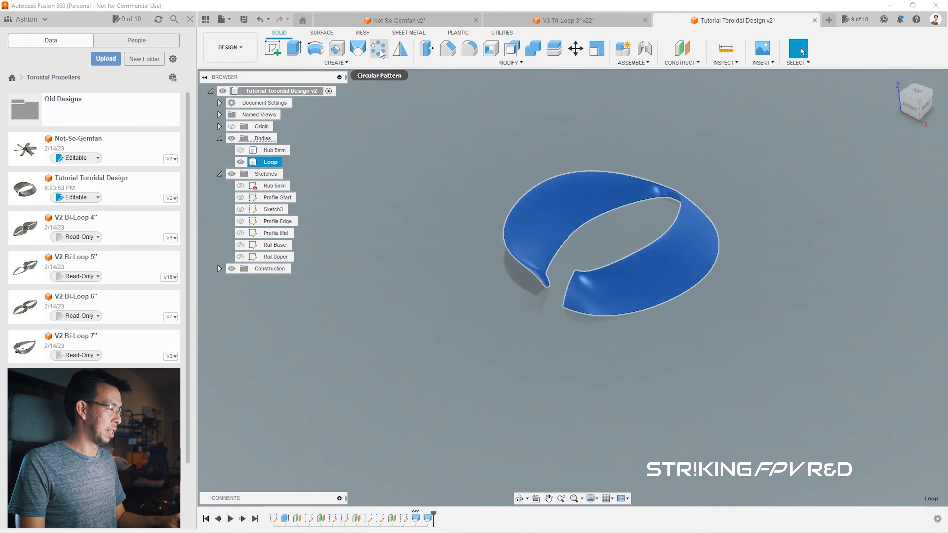
Step: Create a full circular pattern of the Loop body around the Z axis with a quantity of 3
click(379, 49)
click(878, 195)
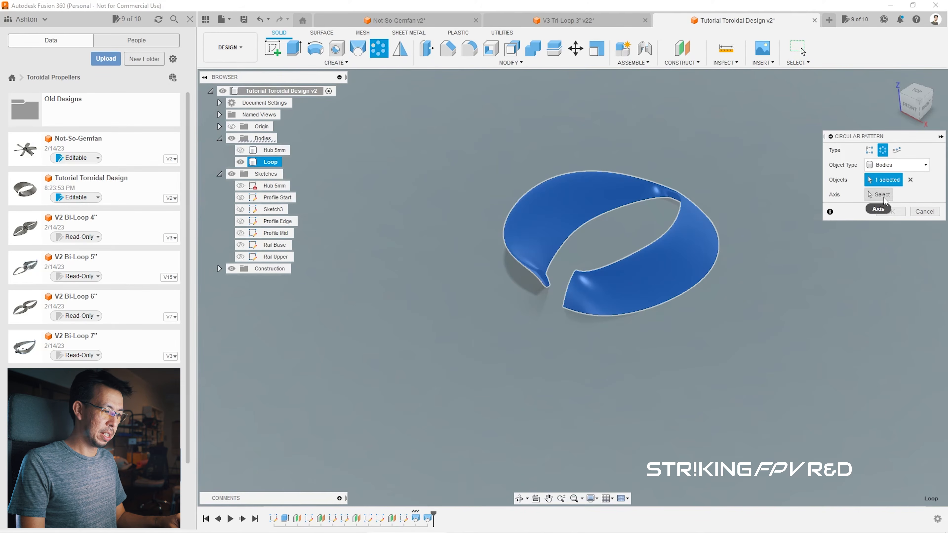
click(559, 267)
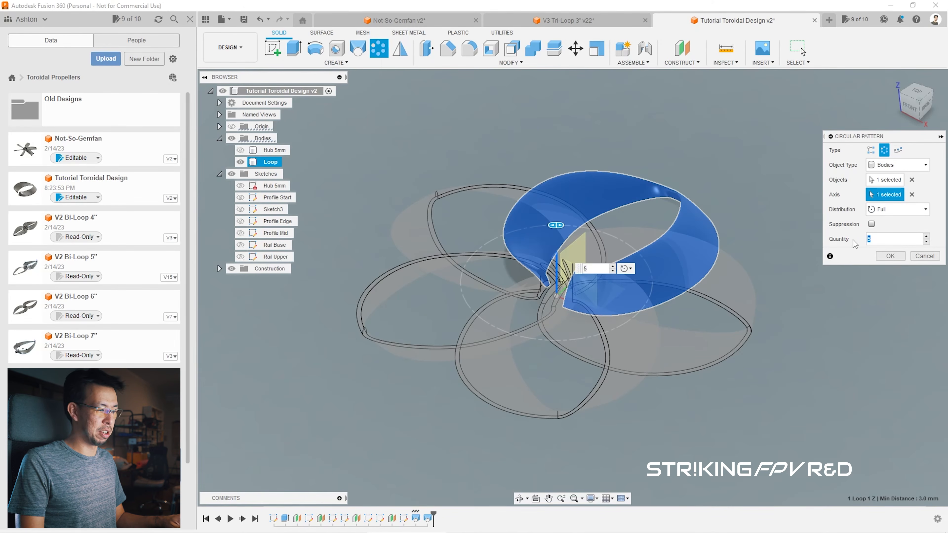
text(3)
click(891, 258)
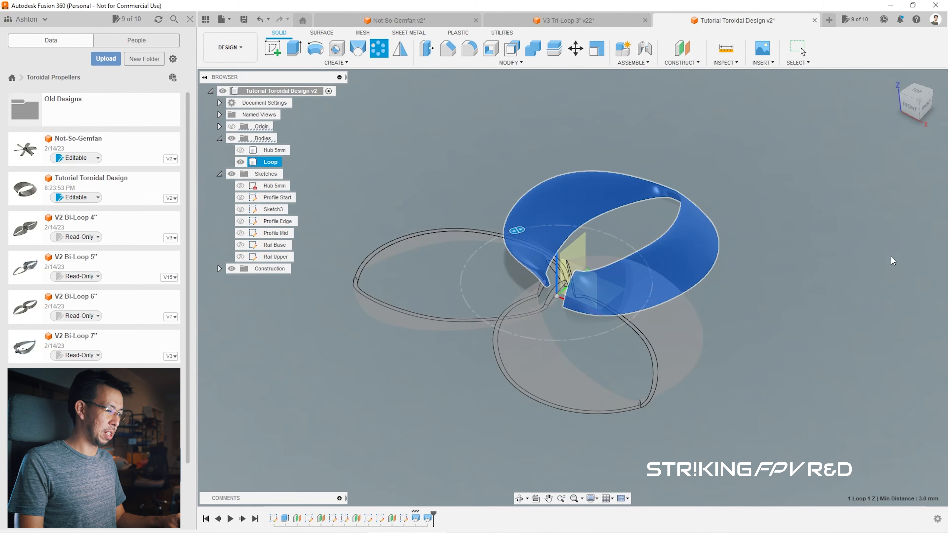
Step: Examine from several angles how neighbouring loops cross each other near the hub, checking the upper edges where they overlap
click(916, 91)
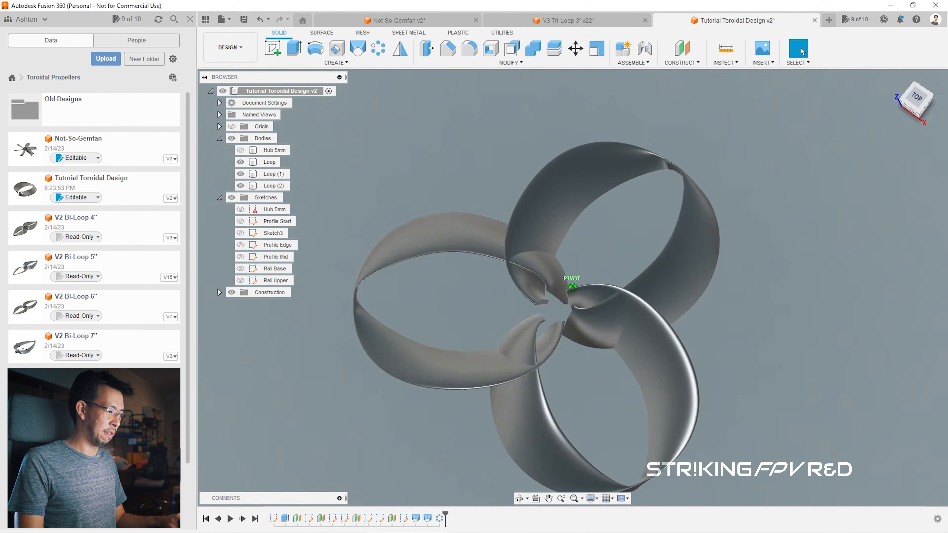
shift+middle_drag(572, 287, 510, 242)
scroll(521, 249, up, 5)
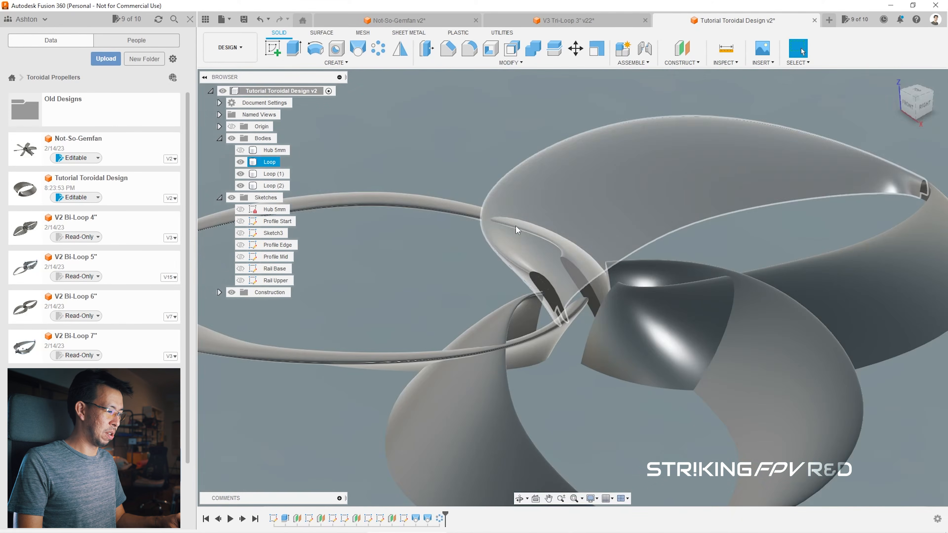
mouse_move(894, 157)
shift+middle_down()
mouse_move(582, 170)
mouse_move(582, 207)
mouse_move(709, 207)
mouse_move(699, 163)
mouse_move(683, 224)
mouse_move(679, 205)
mouse_move(539, 212)
shift+middle_up()
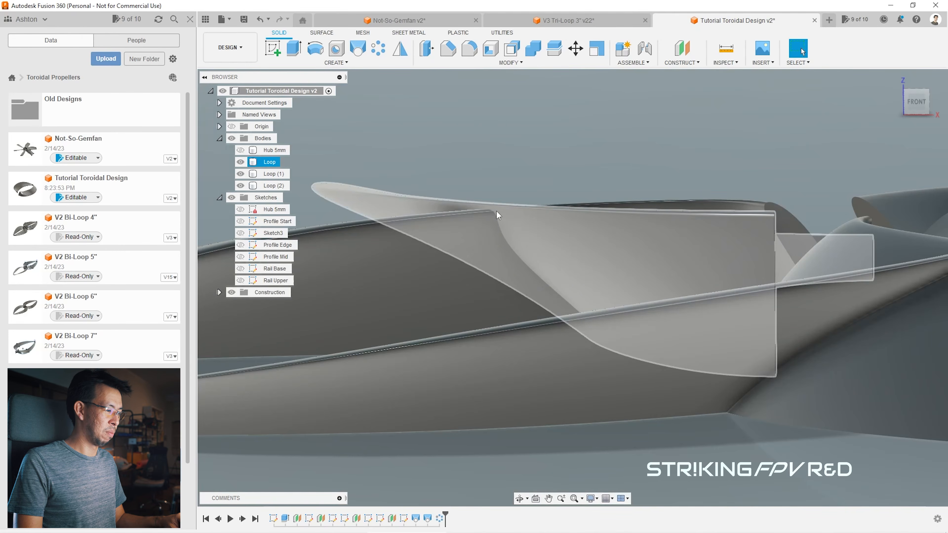
click(877, 90)
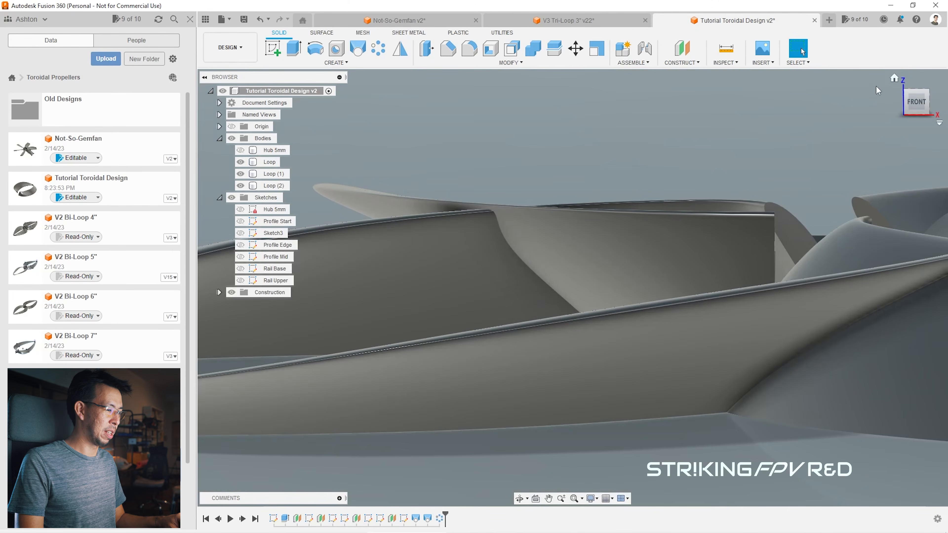
drag(913, 106, 875, 137)
scroll(567, 194, down, 5)
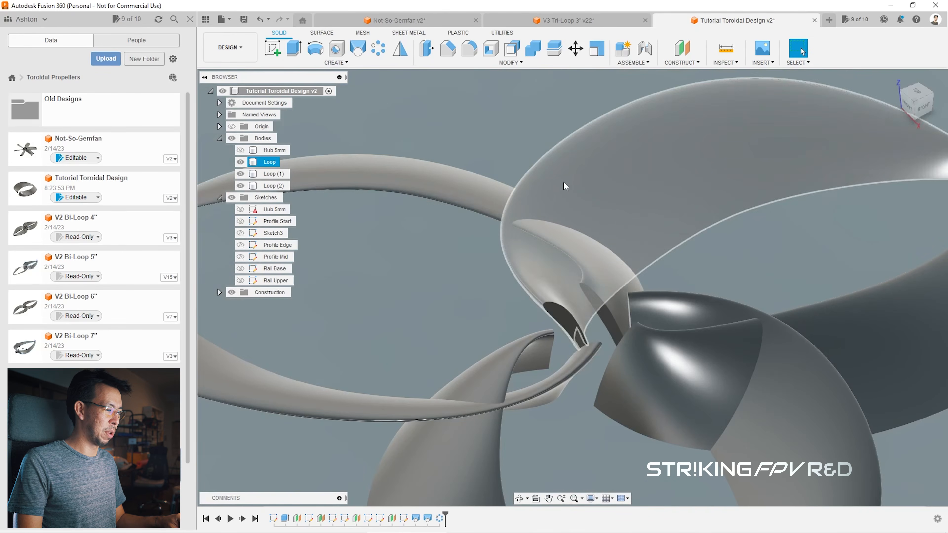
click(663, 194)
scroll(664, 195, up, 3)
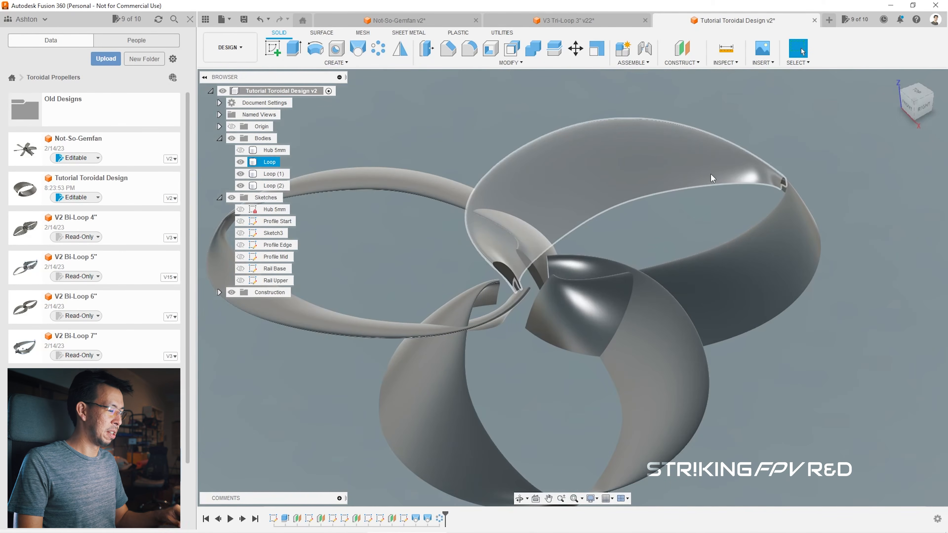
key(Escape)
shift+middle_drag(572, 288, 630, 271)
click(567, 220)
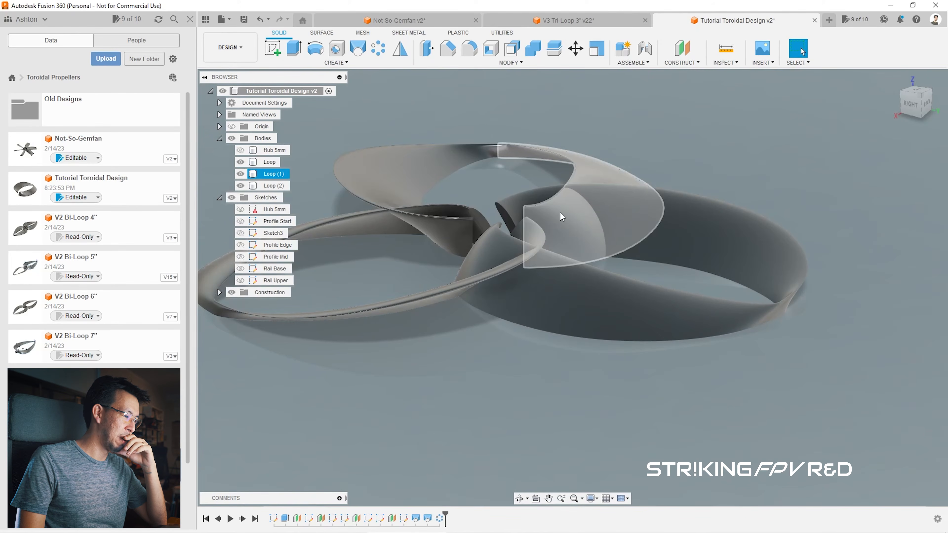
key(Escape)
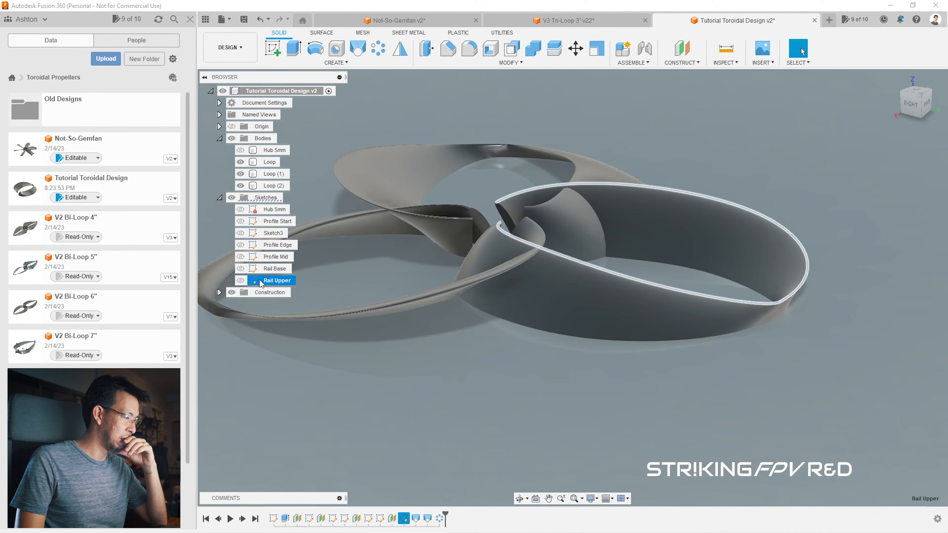
Step: In the Rail Upper sketch, move the tip-side end of the far rail point's tangent handle 0.2 mm in Z, and finish the sketch
double_click(275, 280)
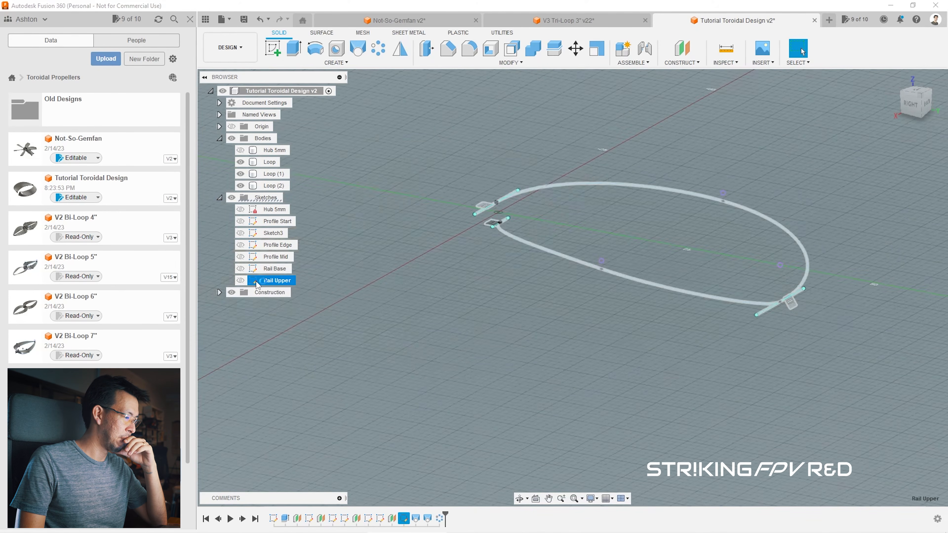
drag(927, 91, 709, 210)
scroll(707, 209, up, 2)
click(705, 217)
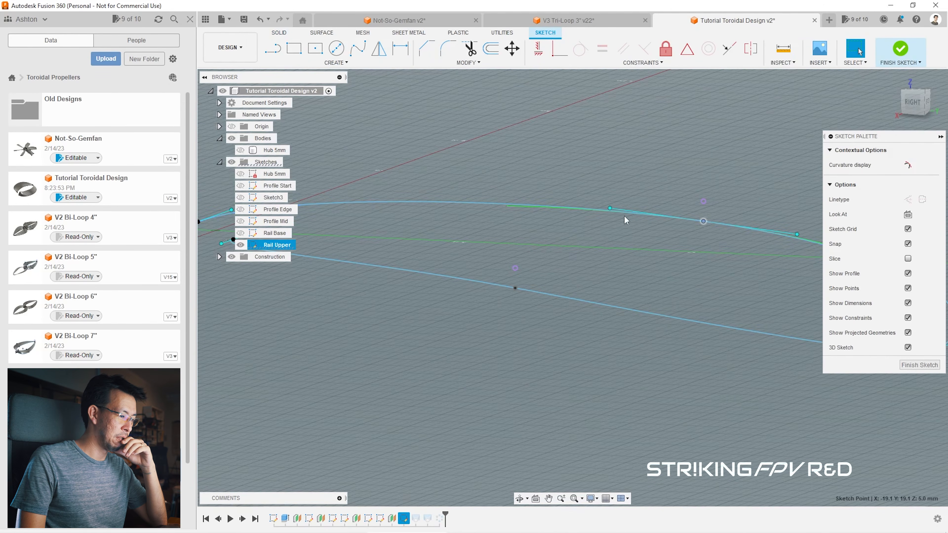
scroll(495, 177, down, 2)
click(689, 216)
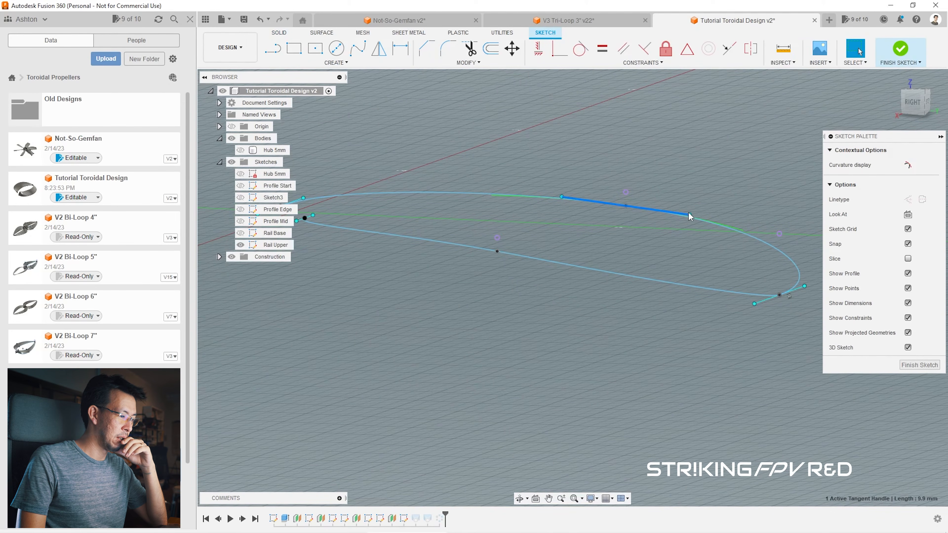
click(512, 48)
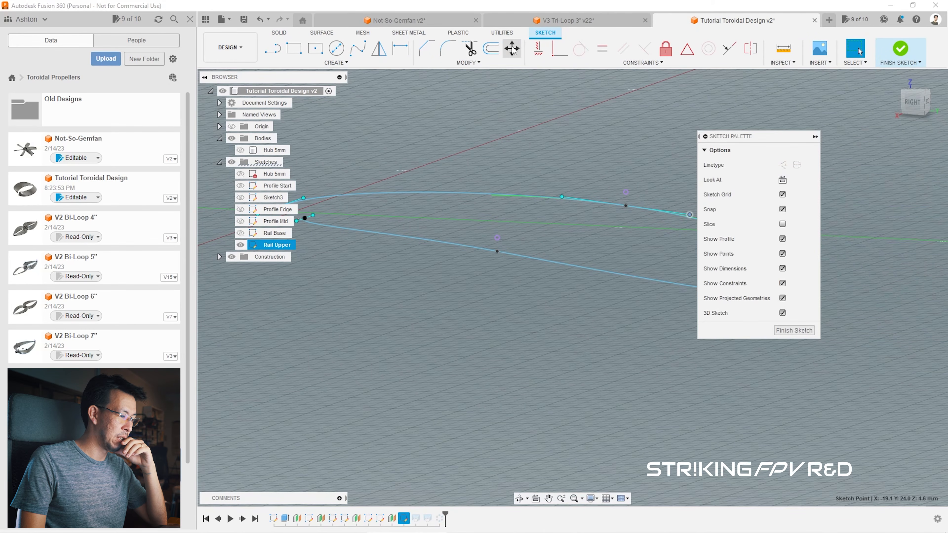
scroll(562, 191, down, 1)
scroll(692, 185, up, 2)
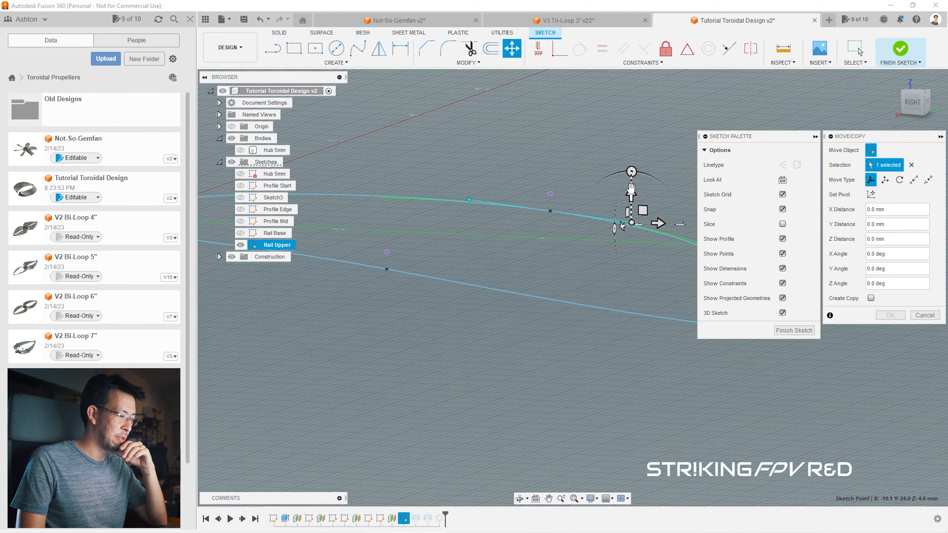
drag(631, 190, 631, 184)
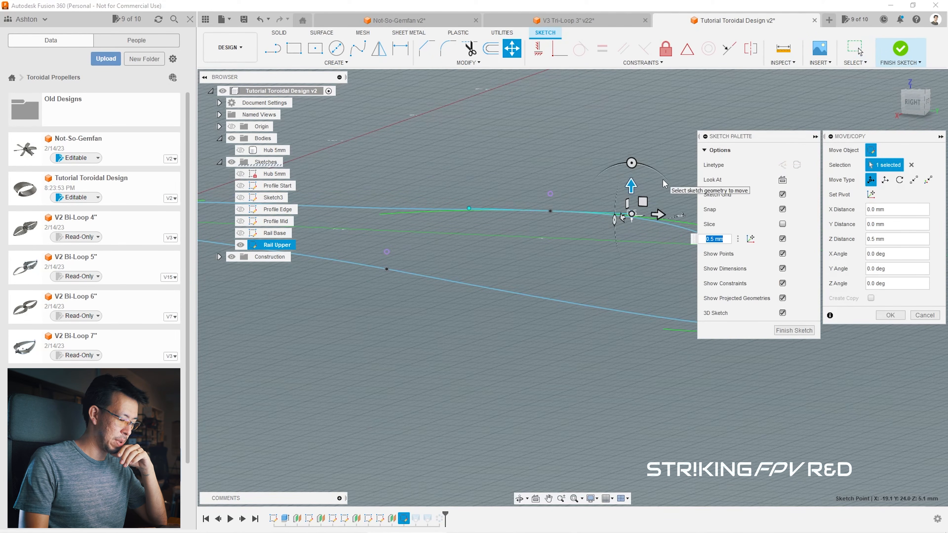
text(0.2)
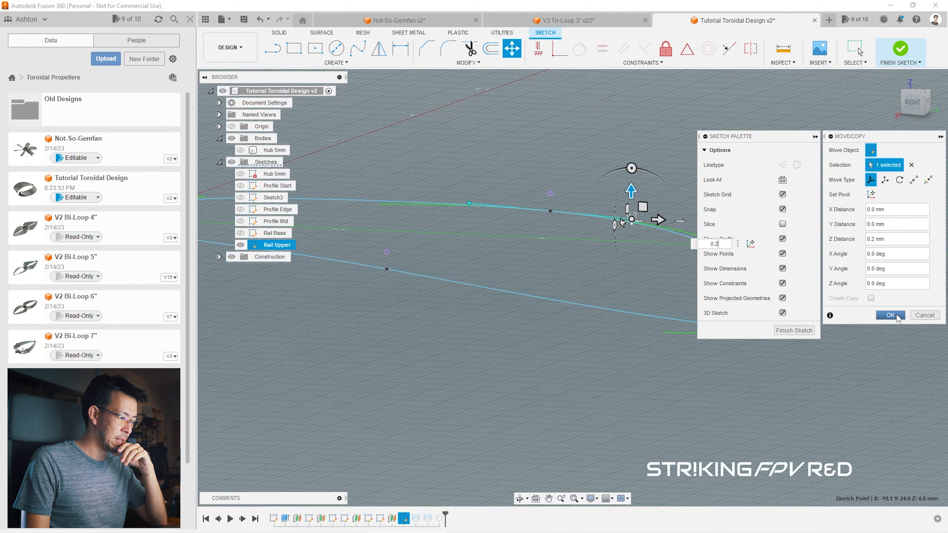
click(890, 316)
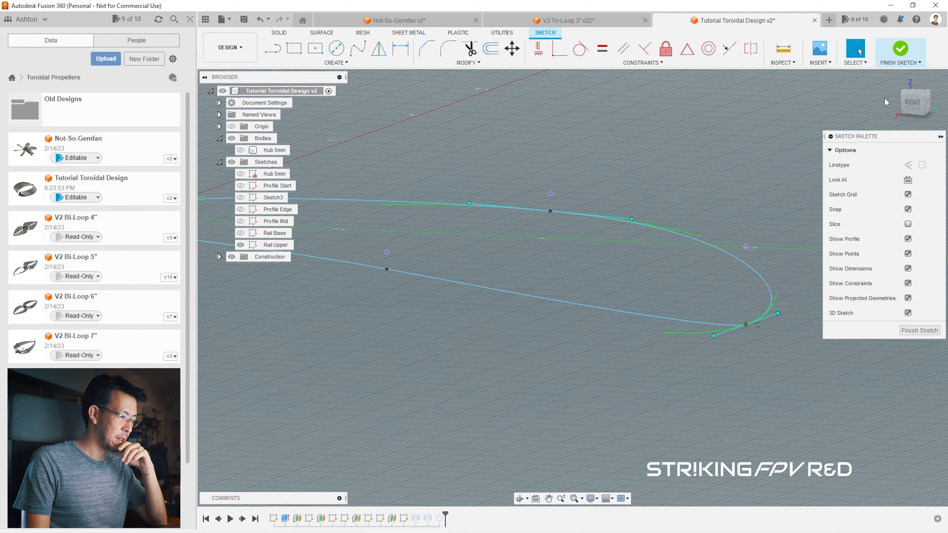
click(900, 51)
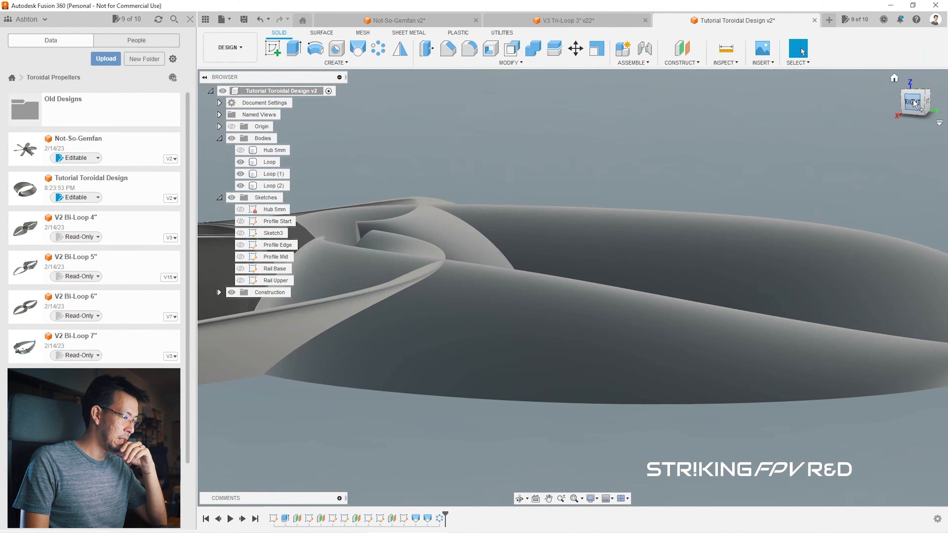
Step: Check the loop intersections, and cut the Loop body with Loop (1) as the tool body using Combine, without keeping the tool
drag(915, 104, 918, 113)
scroll(360, 142, up, 8)
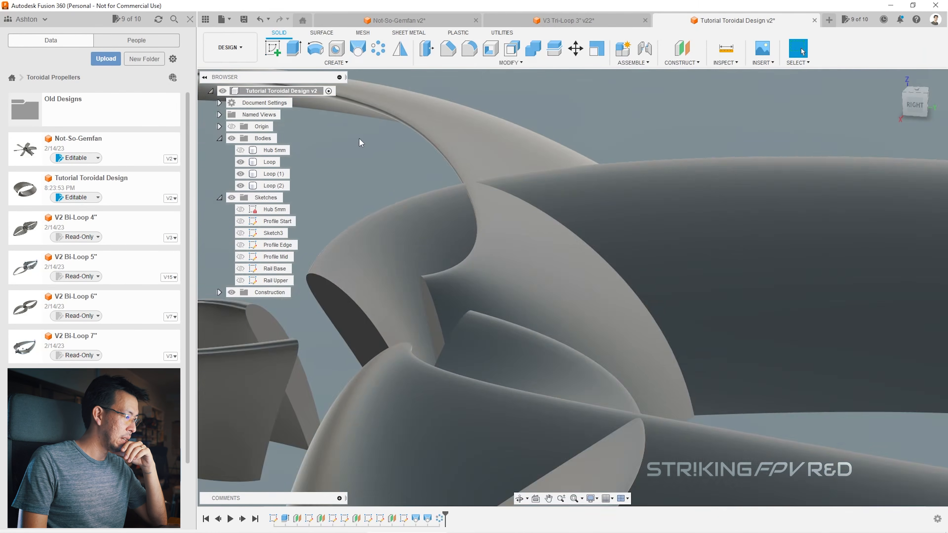
scroll(536, 215, up, 3)
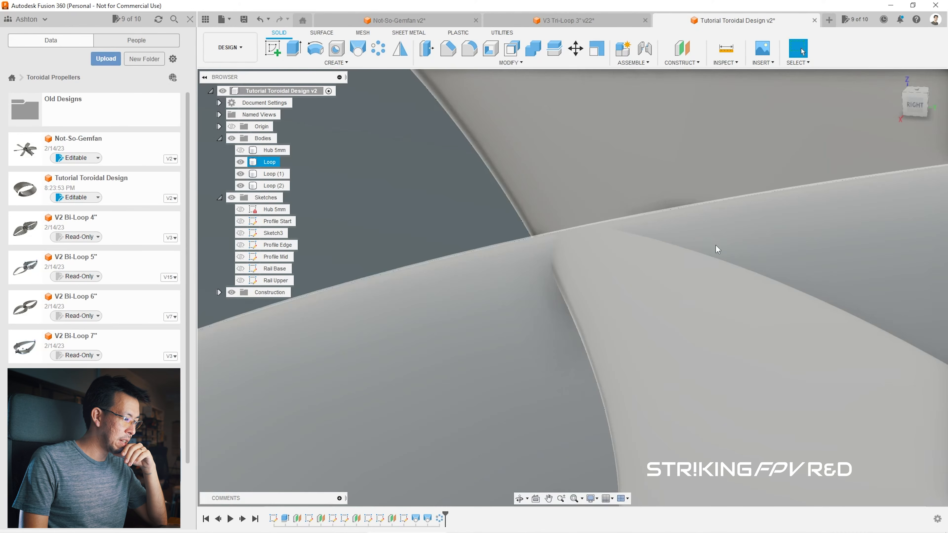
scroll(525, 201, down, 10)
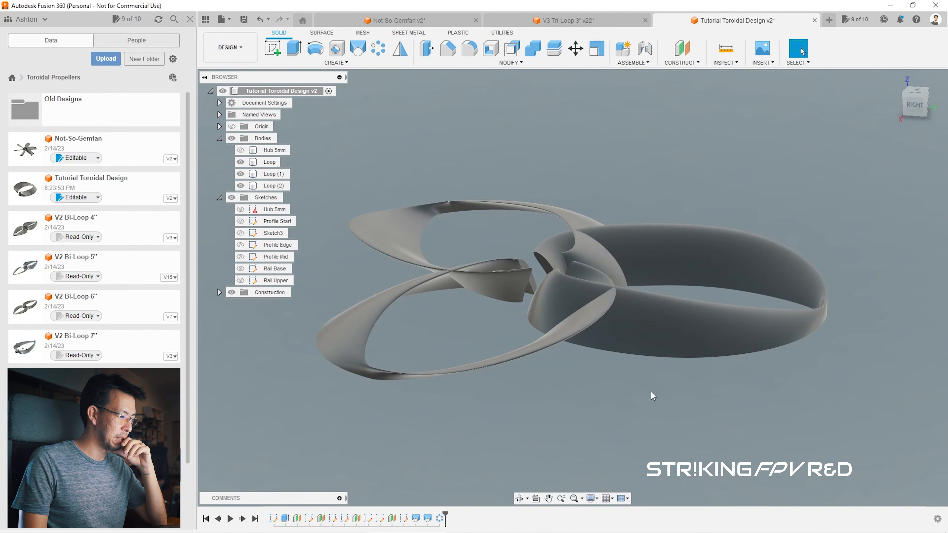
shift+middle_drag(650, 393, 446, 123)
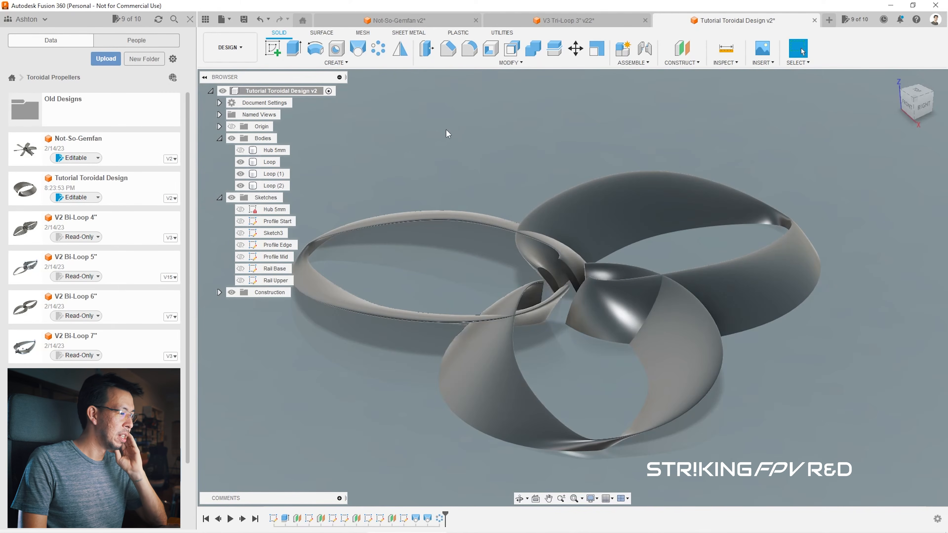
click(269, 163)
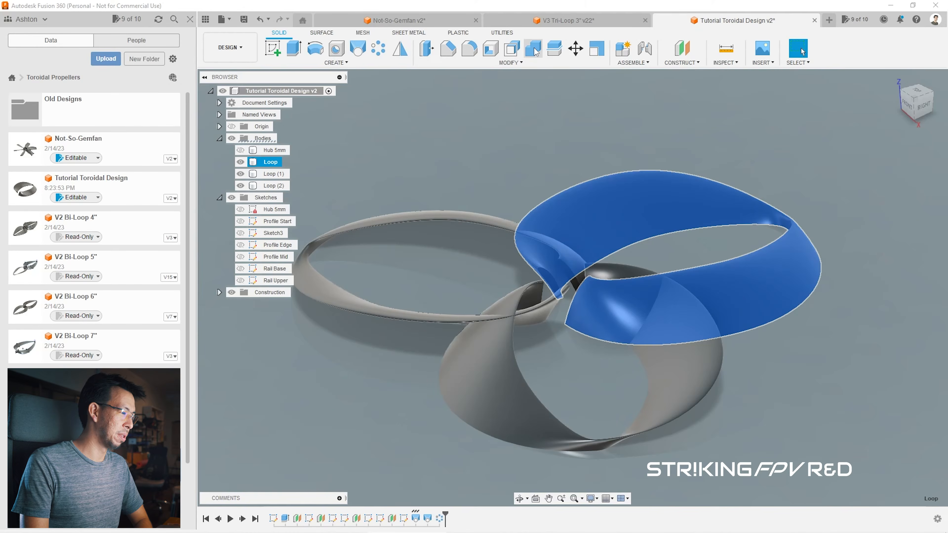
click(534, 49)
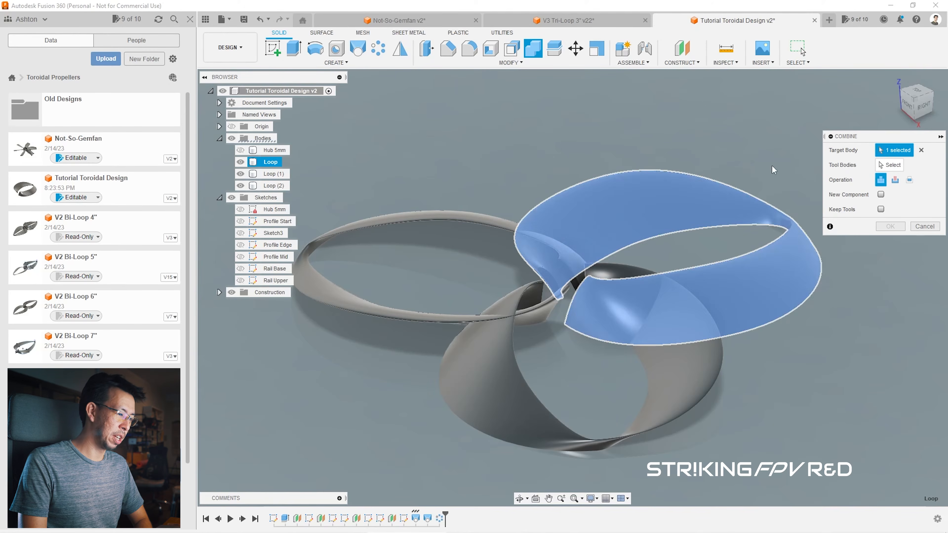
click(887, 165)
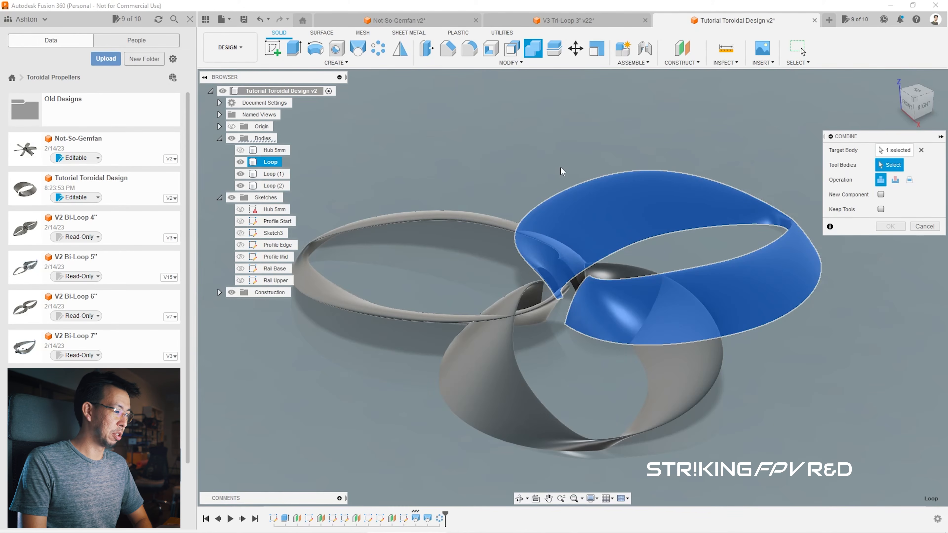
click(480, 223)
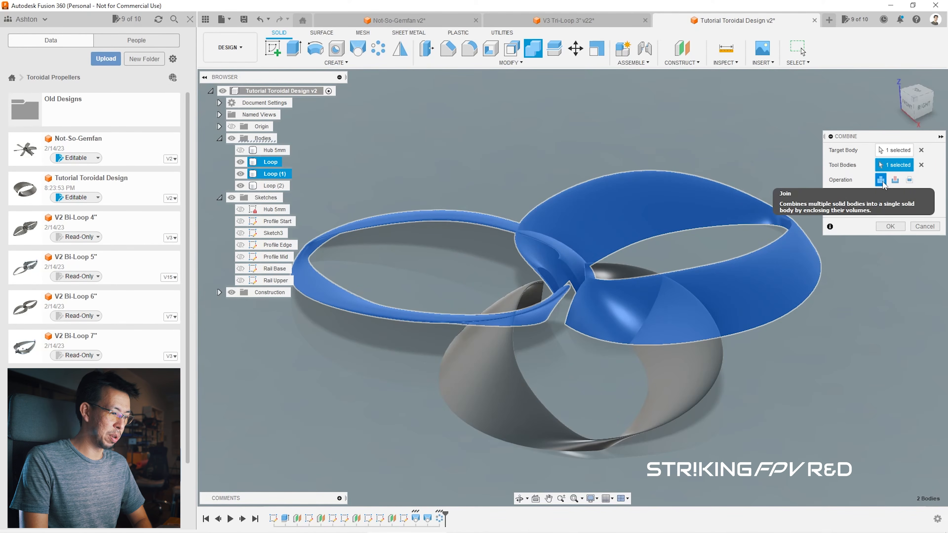
click(896, 181)
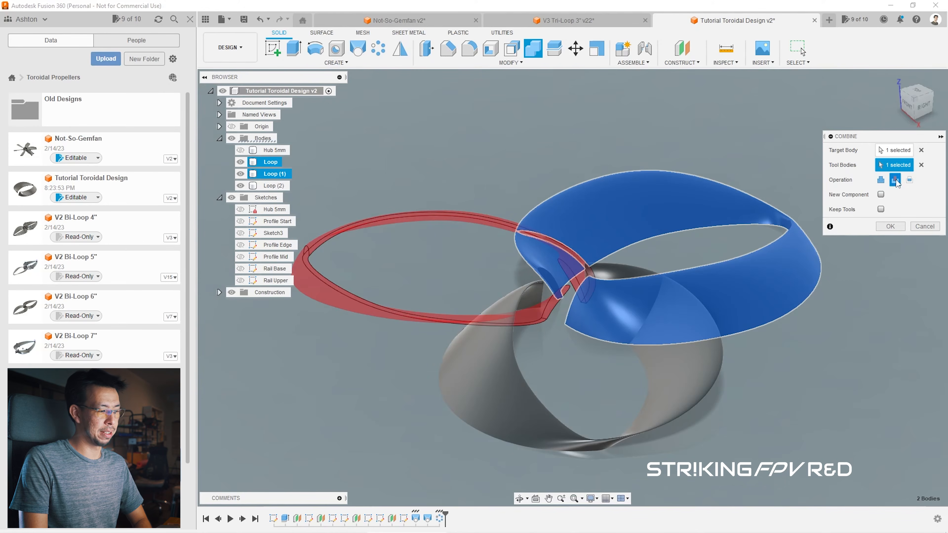
click(918, 108)
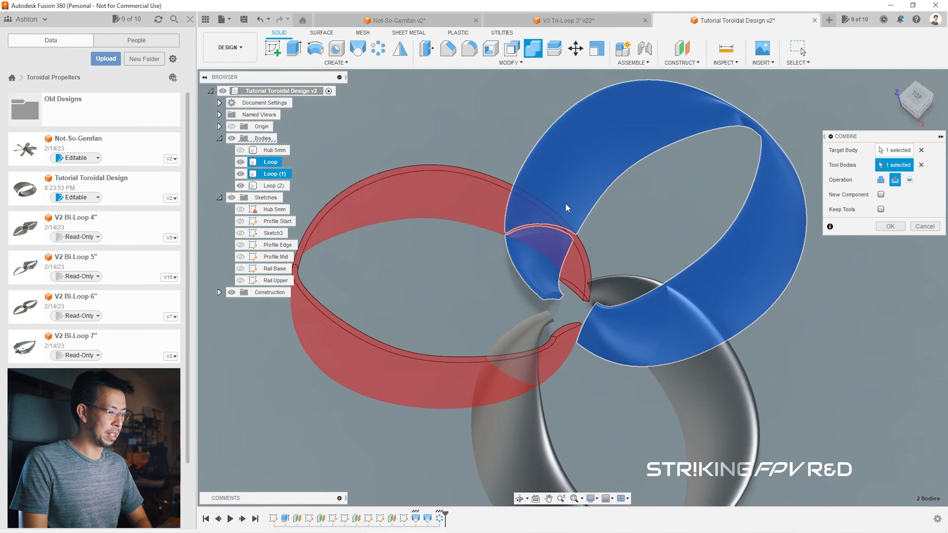
click(890, 226)
Step: Examine the cut across the Loop body and the small root piece separated near the hub
drag(910, 108, 915, 90)
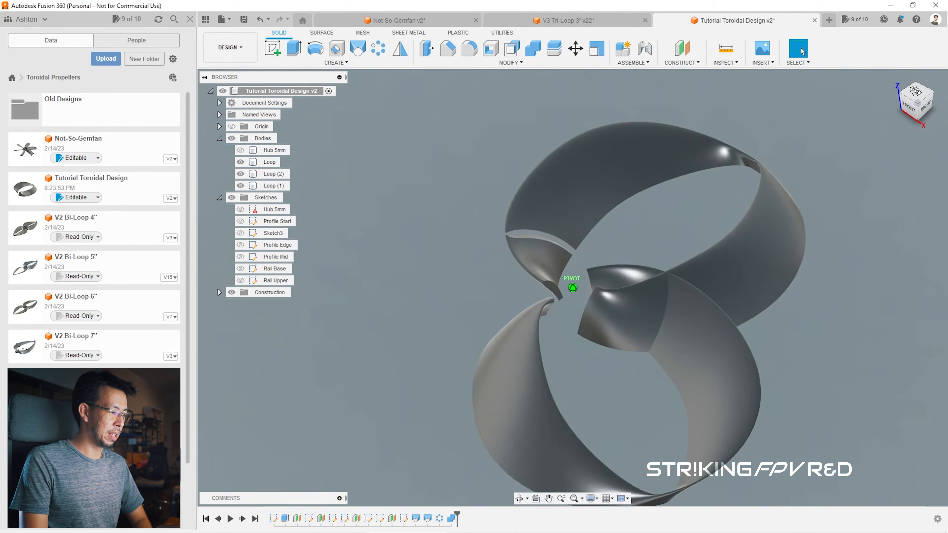
scroll(518, 220, up, 8)
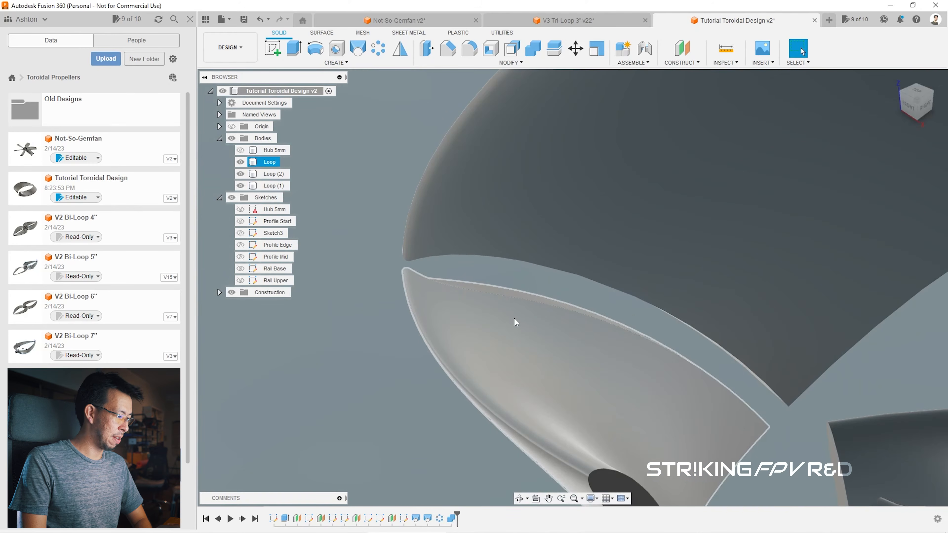
scroll(511, 299, down, 8)
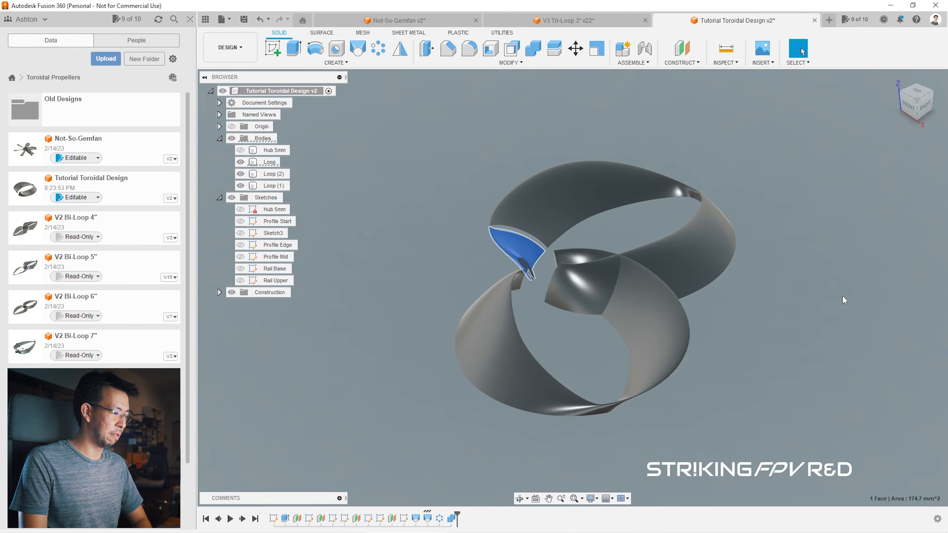
Step: Check which bodies form the root piece and the full loops, try to delete the Loop root piece, and undo the deletion
click(541, 264)
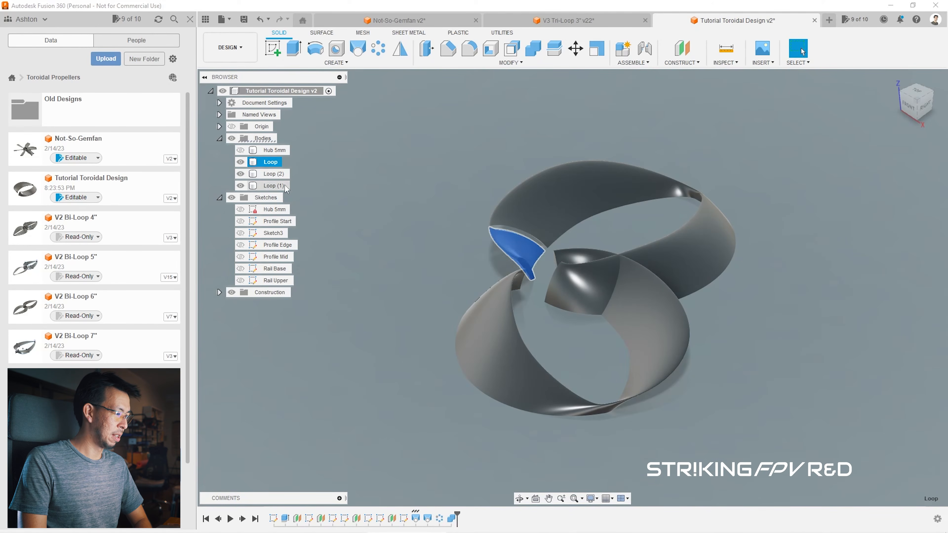
click(678, 359)
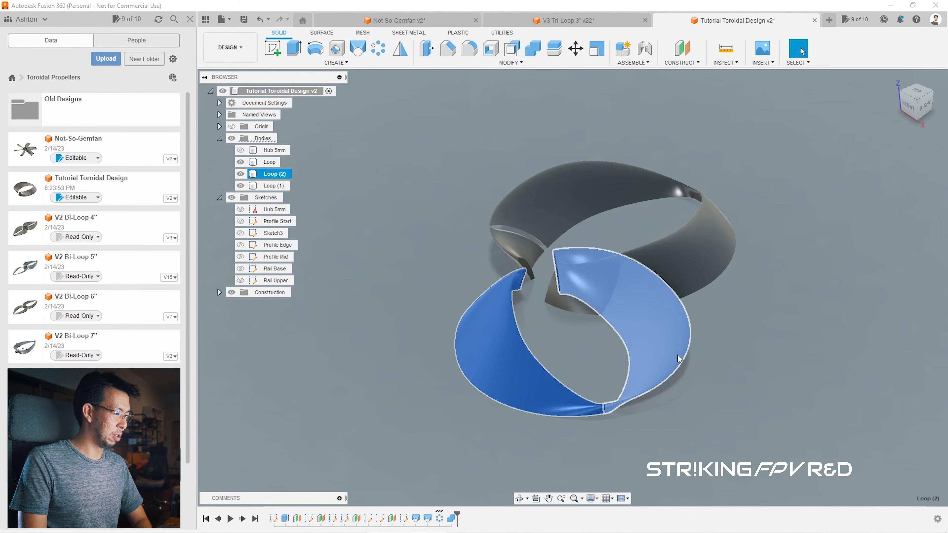
click(636, 284)
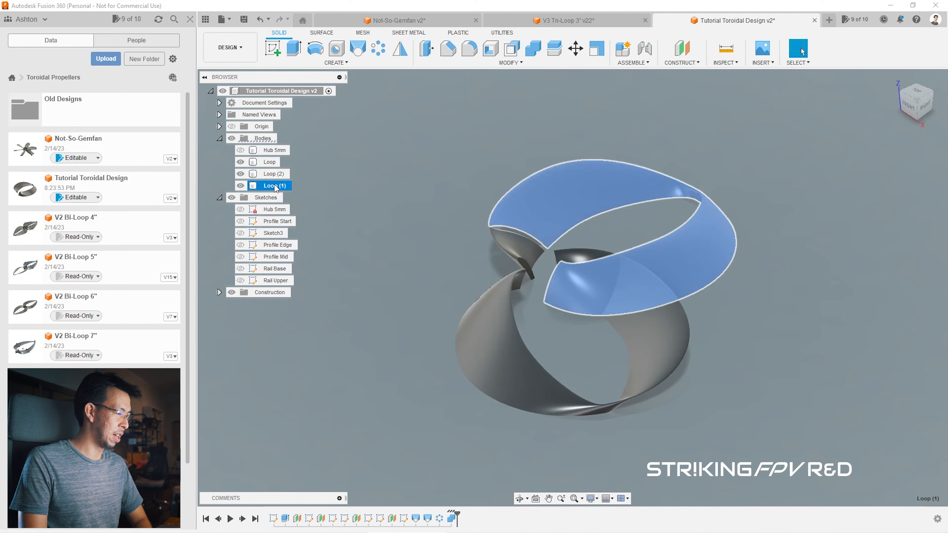
scroll(620, 199, up, 3)
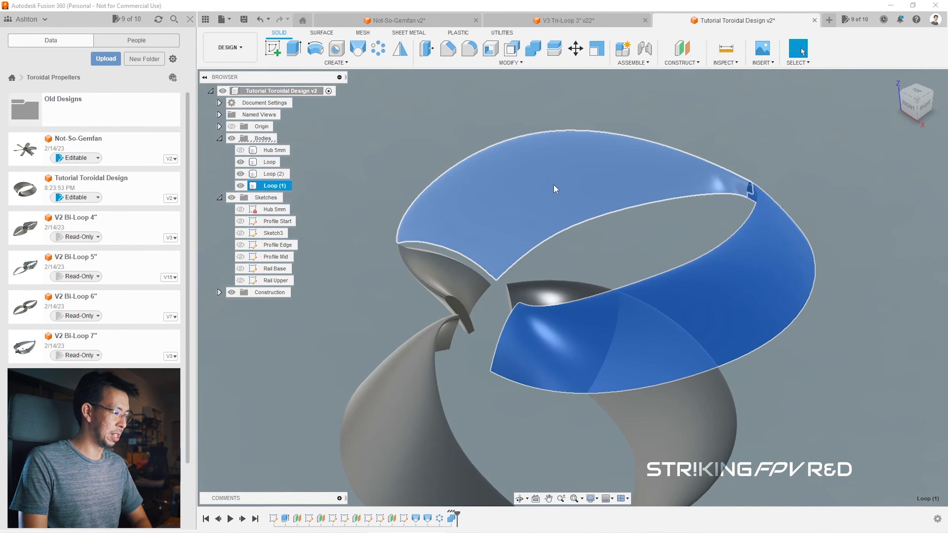
scroll(575, 202, down, 5)
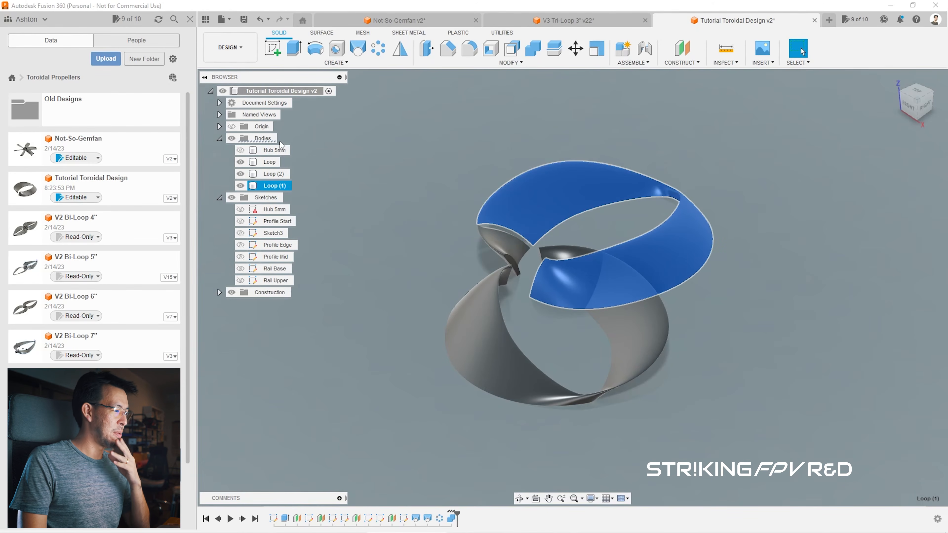
click(269, 163)
key(Delete)
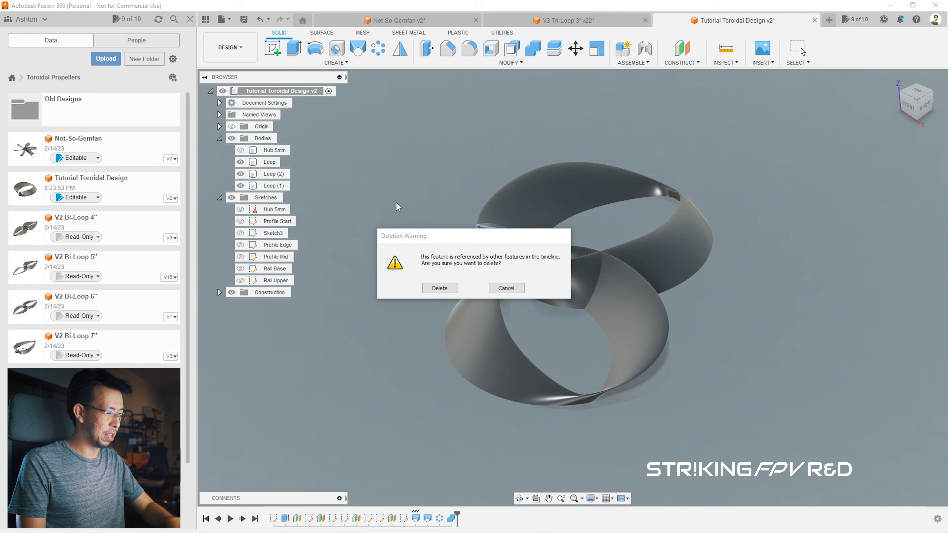
click(440, 288)
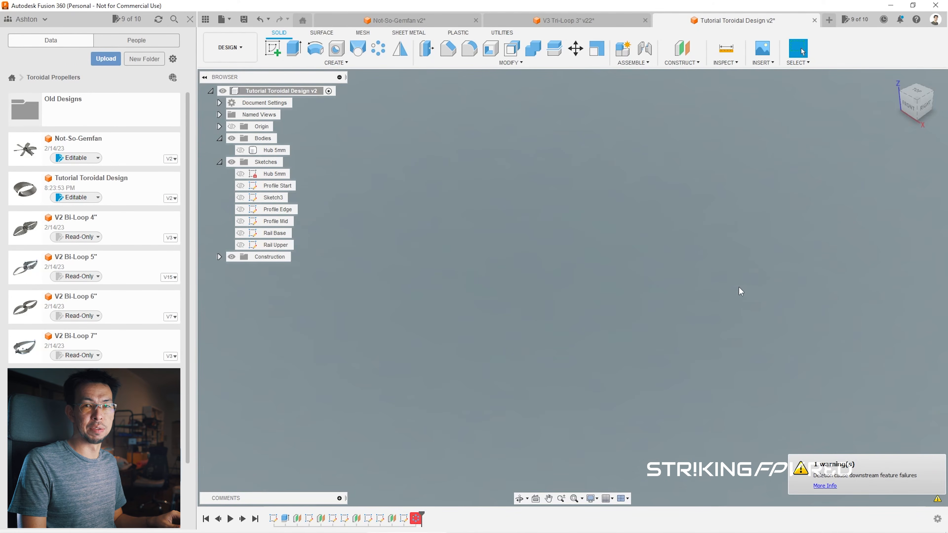
key(ctrl+z)
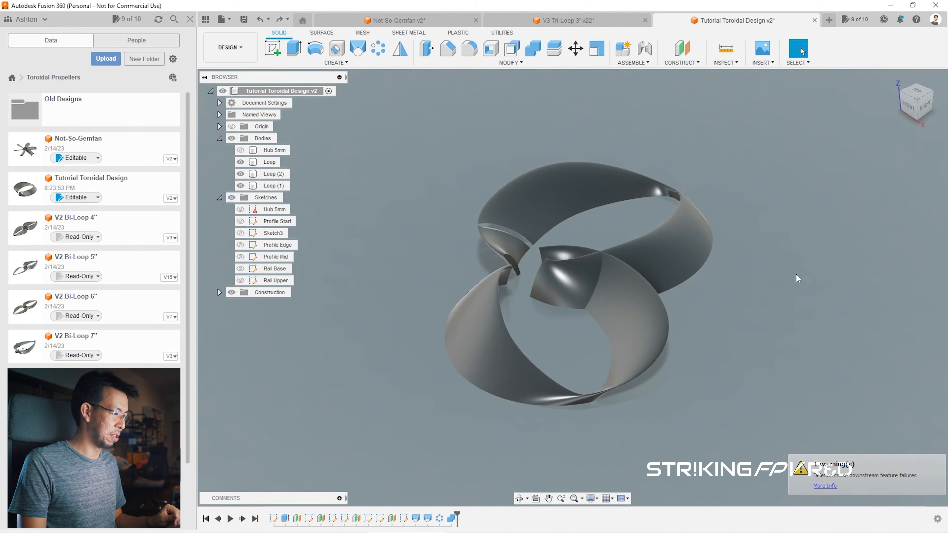
Step: Create a group named Offcuts under Bodies and move the Loop and Loop (2) bodies into it
right_click(265, 139)
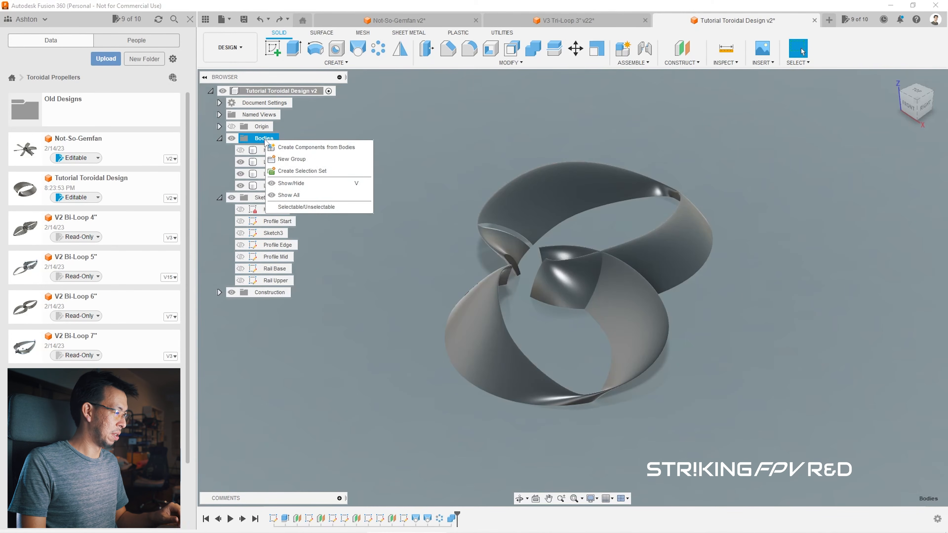
click(294, 159)
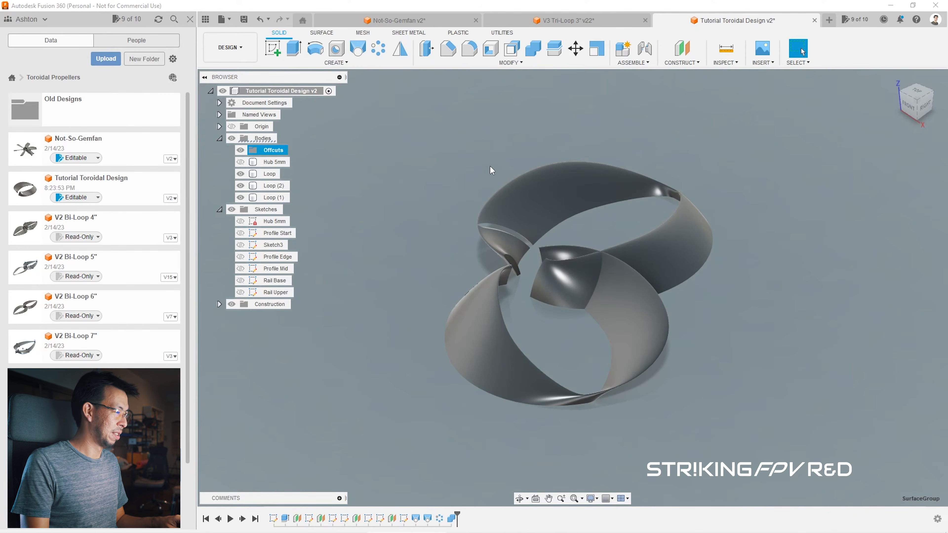
click(270, 174)
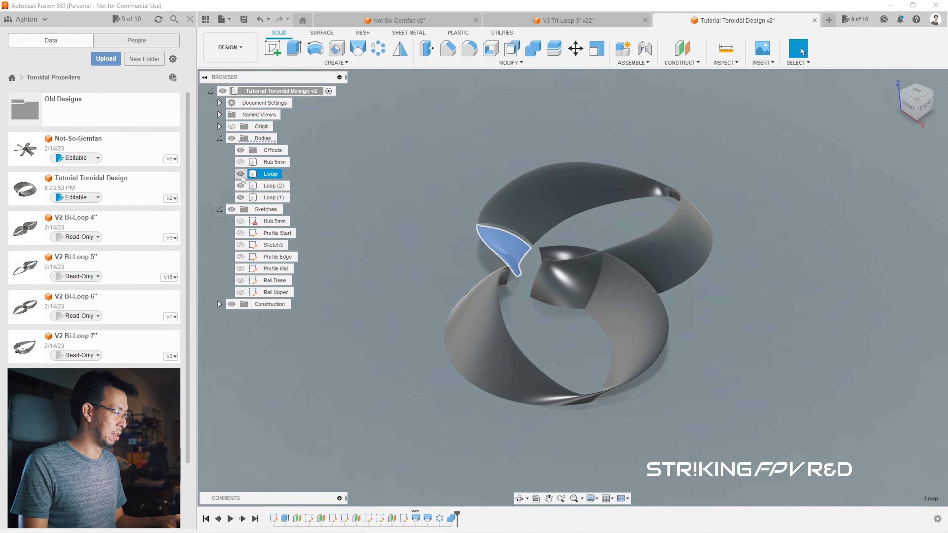
drag(256, 177, 256, 155)
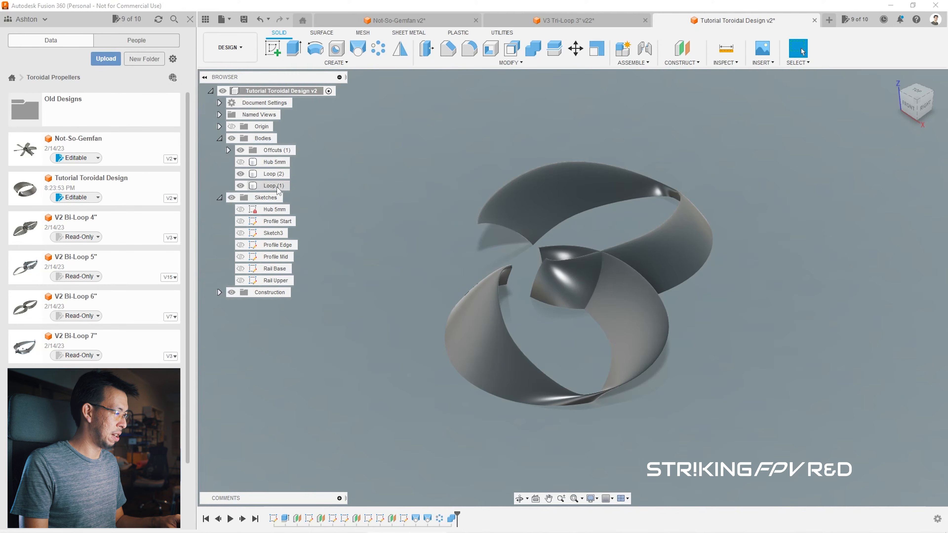
click(278, 174)
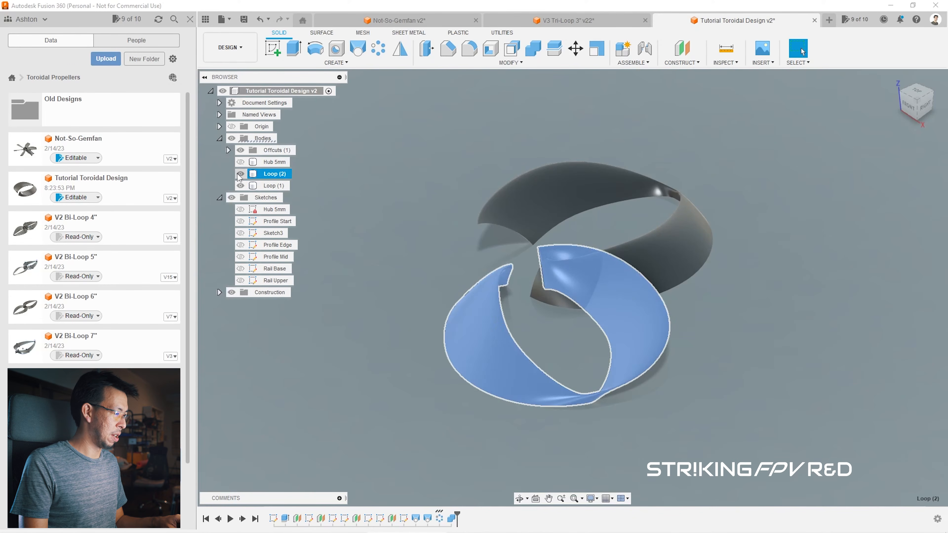
drag(254, 174, 254, 153)
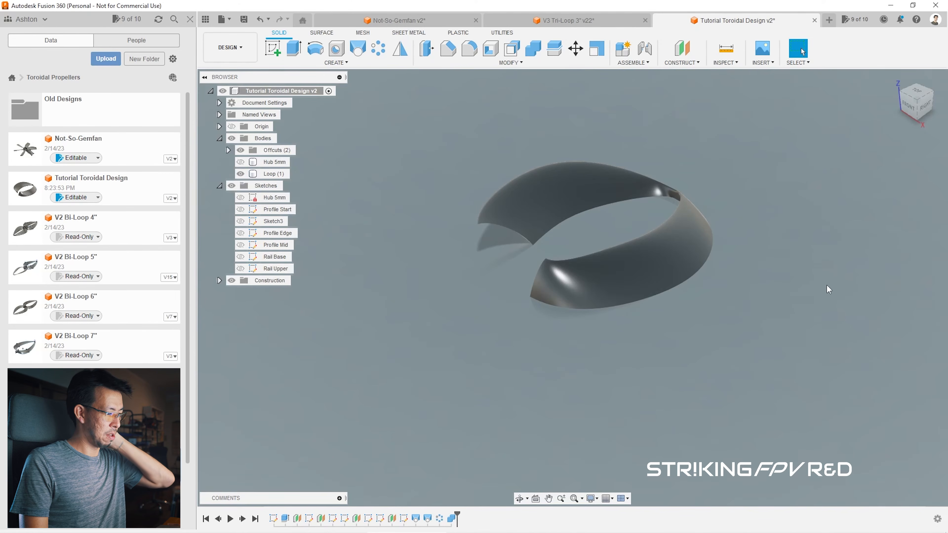
Step: Rename the remaining Loop (1) body as Main Loop
scroll(827, 289, down, 1)
double_click(285, 174)
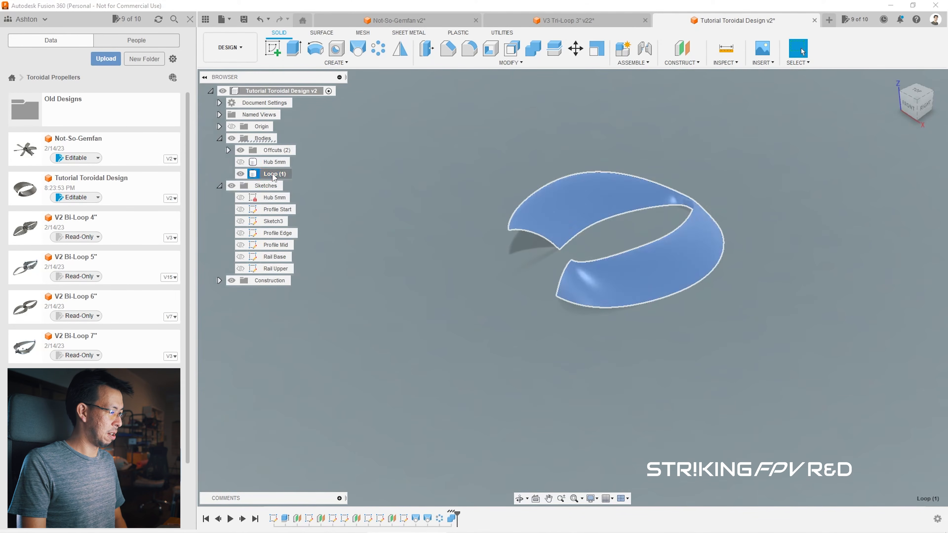
text(Main Loop)
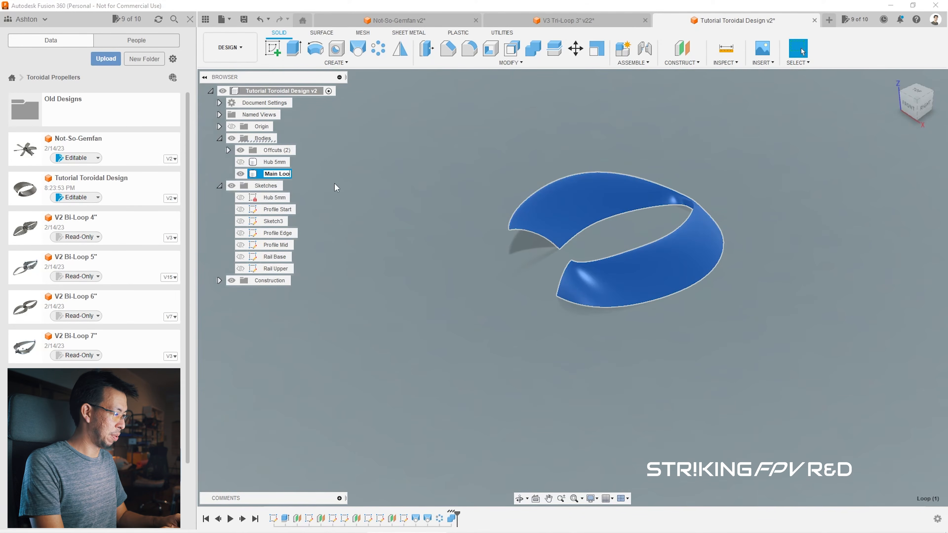
key(Return)
Step: Create a full circular pattern of the Main Loop body around the Z axis with a quantity of 3
click(384, 53)
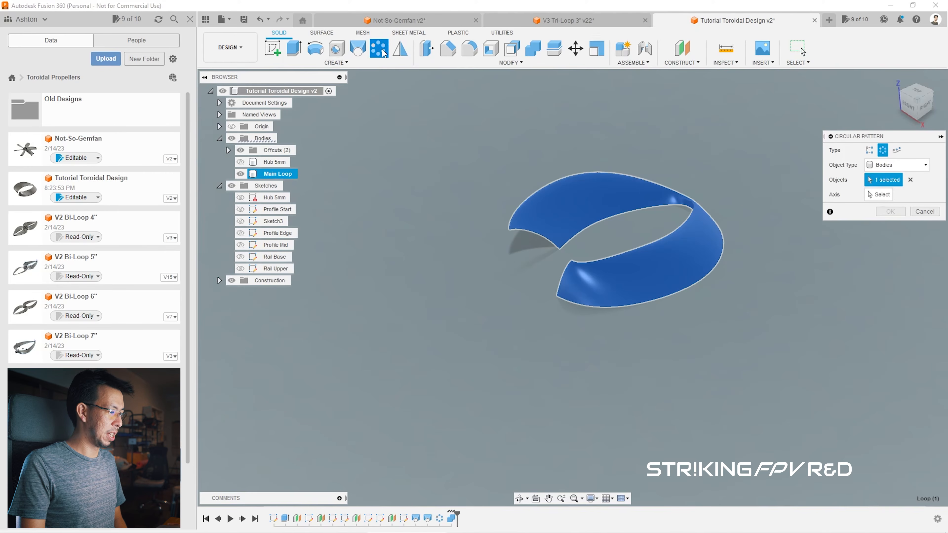
click(880, 195)
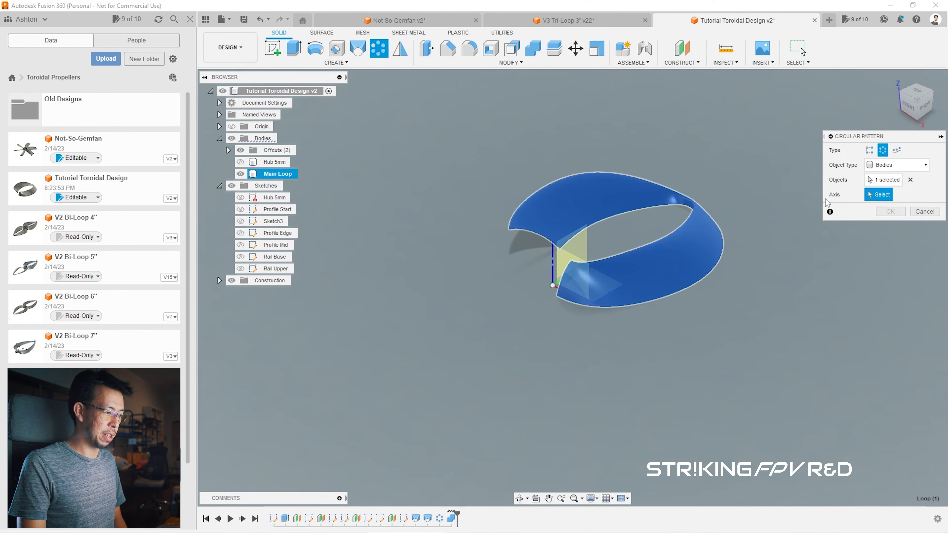
click(553, 264)
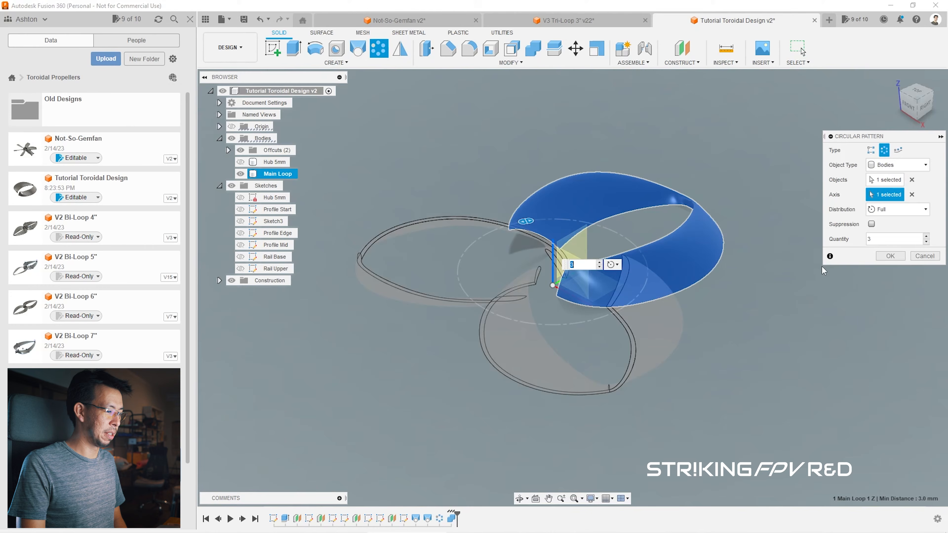
click(889, 257)
Step: Join Main Loop with Main Loop (1) and Main Loop (2) as tool bodies using Combine, without keeping the tools
click(915, 92)
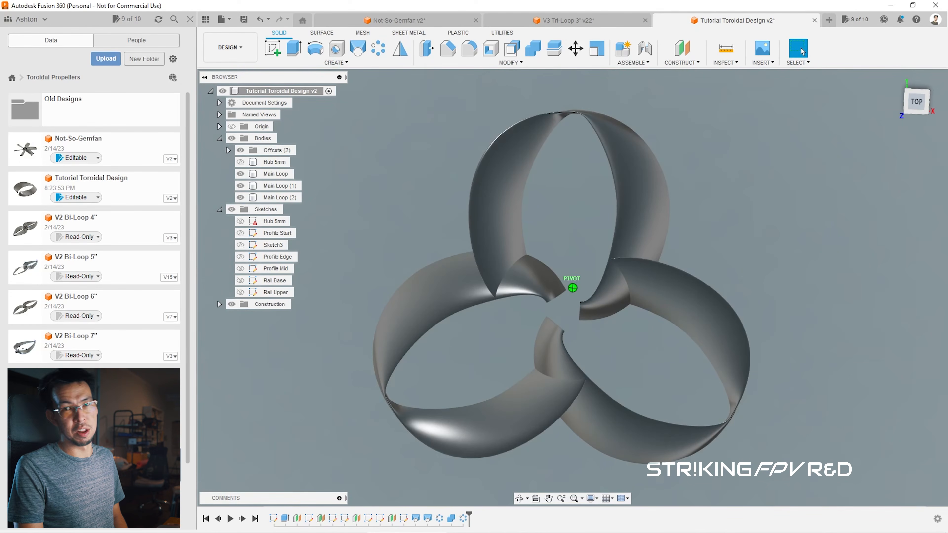
shift+middle_drag(572, 288, 493, 224)
shift+middle_drag(632, 144, 638, 160)
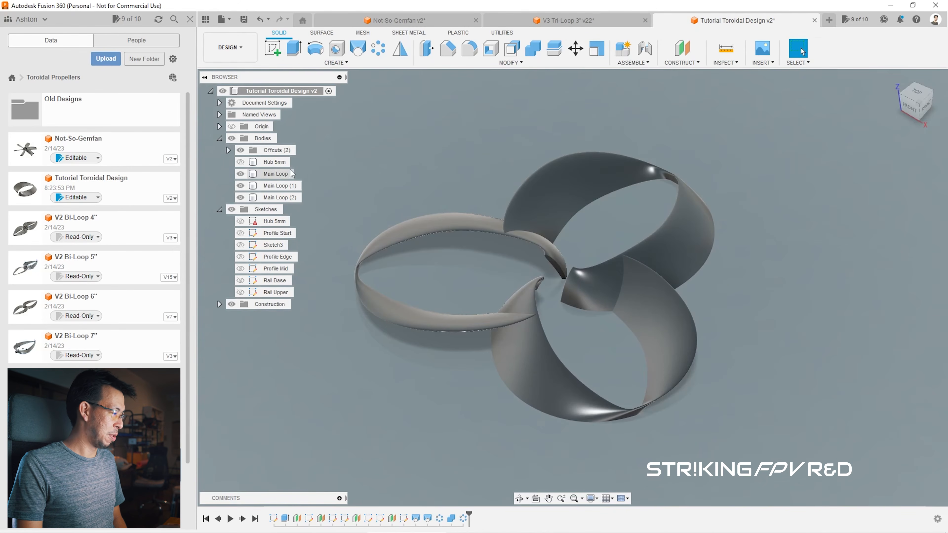
click(278, 173)
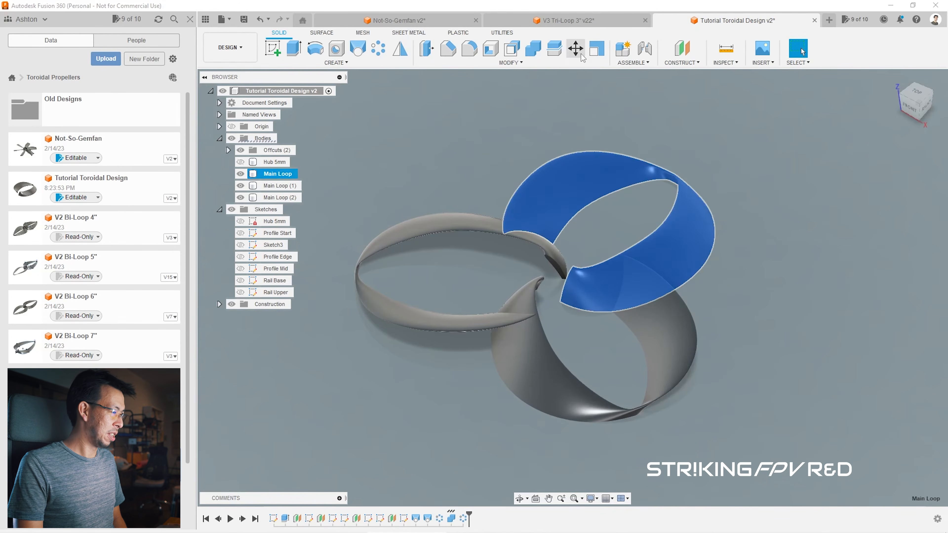
click(535, 51)
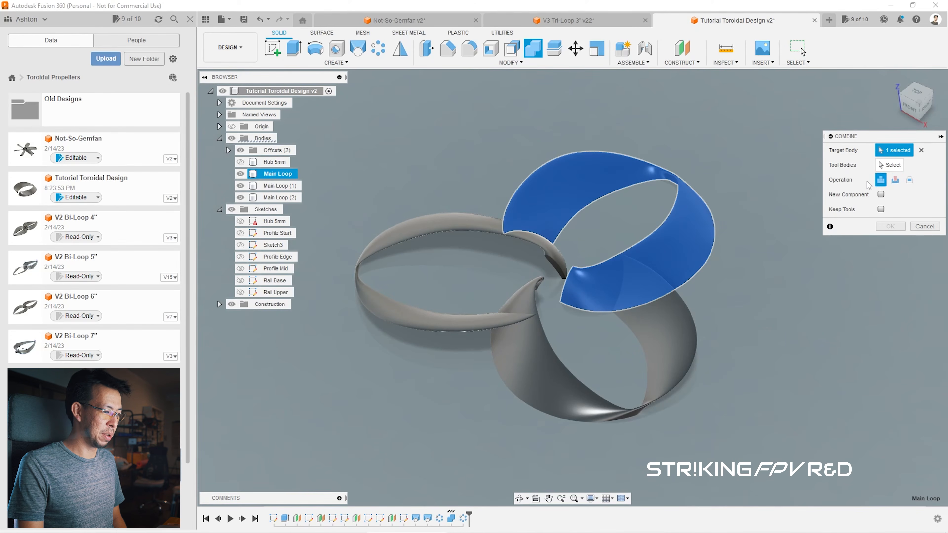
click(890, 165)
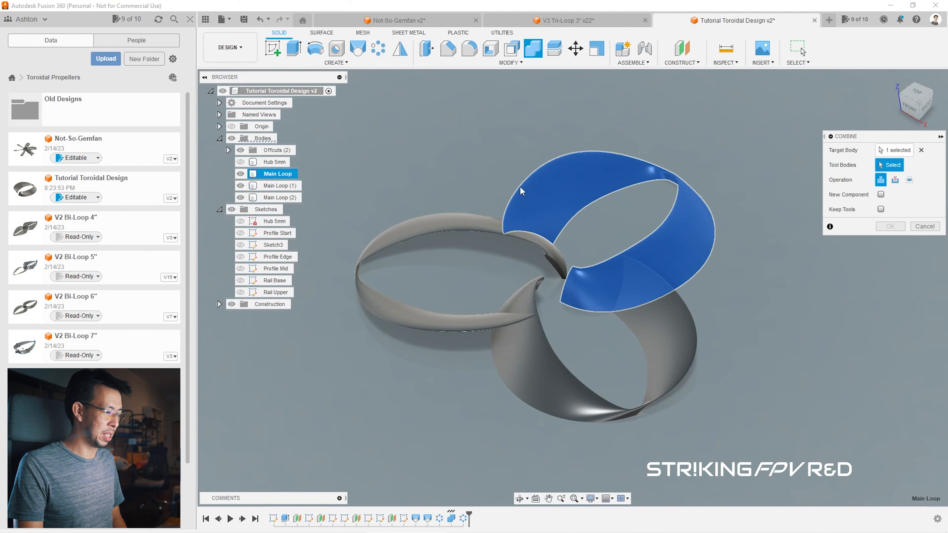
click(480, 222)
click(686, 330)
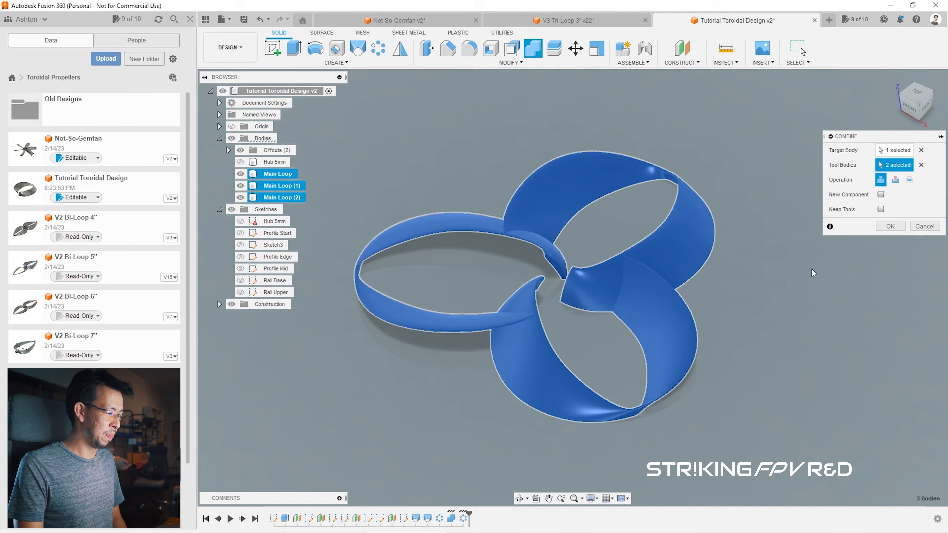
click(892, 226)
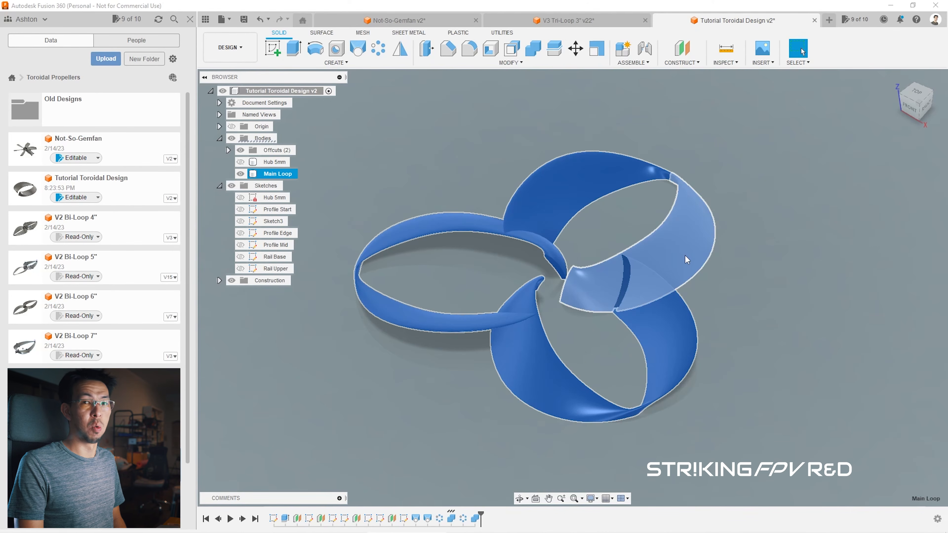
click(789, 253)
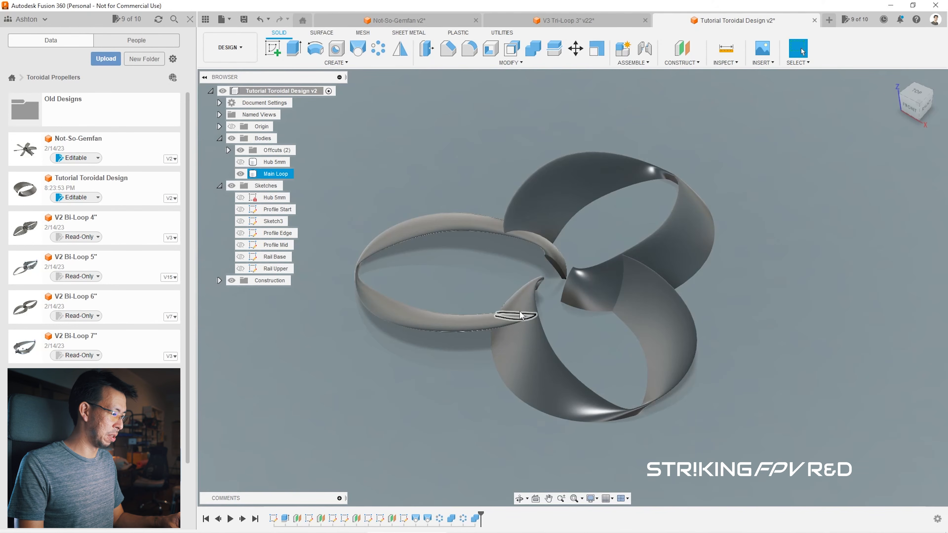
Step: Fillet the three junction edges where neighbouring loops meet near the hub with a 1 mm constant radius, and inspect one filleted joint
scroll(519, 314, up, 5)
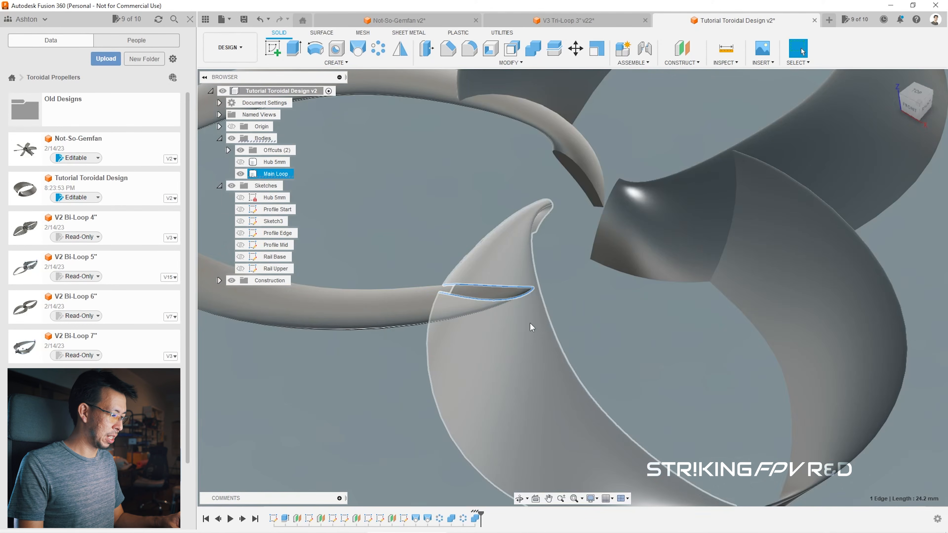
scroll(505, 310, down, 1)
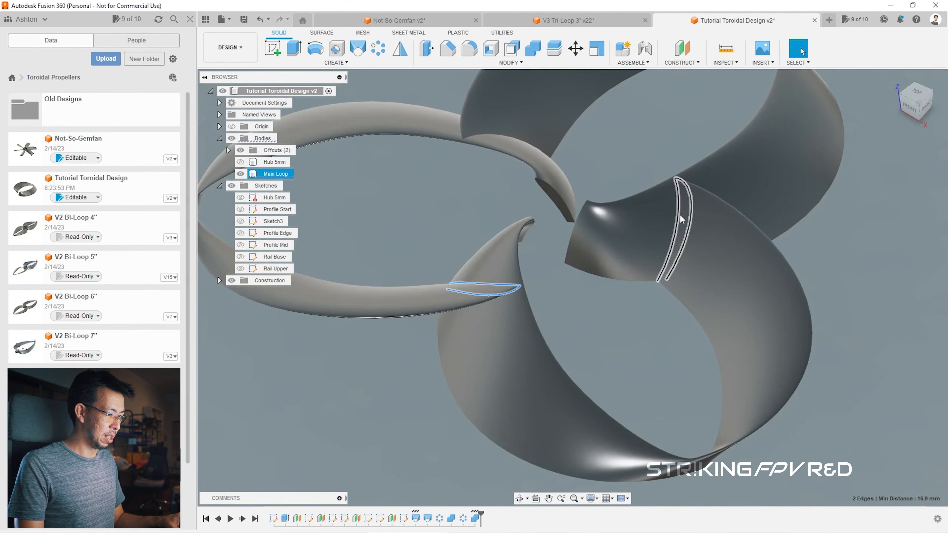
scroll(630, 293, down, 2)
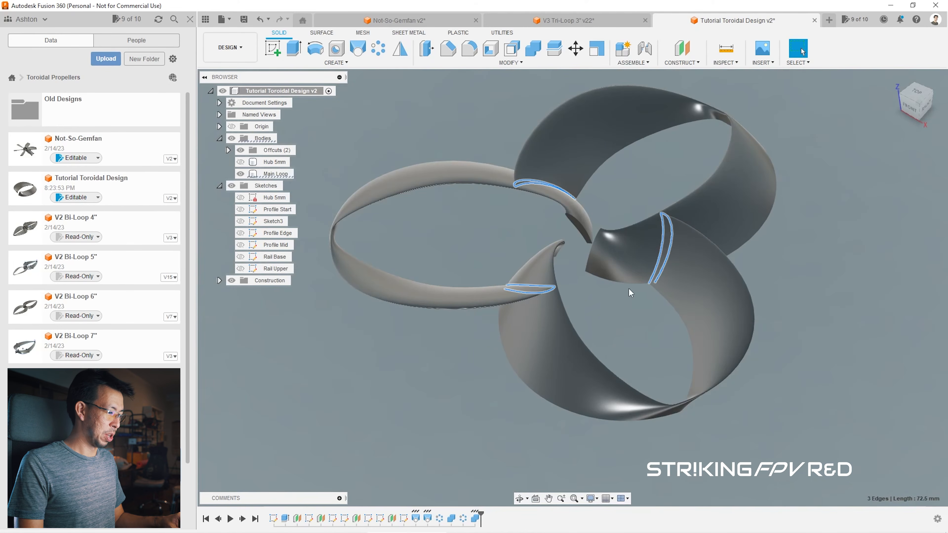
scroll(618, 338, down, 1)
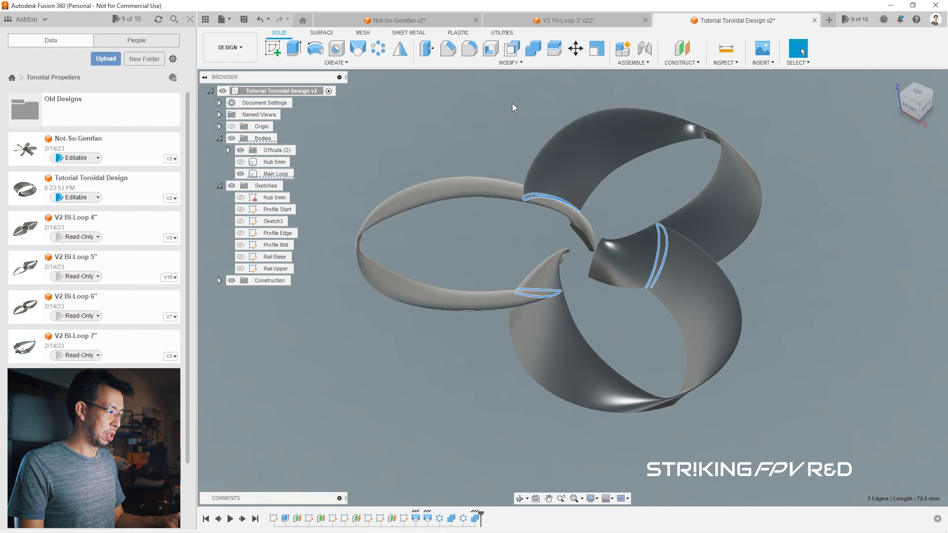
click(469, 53)
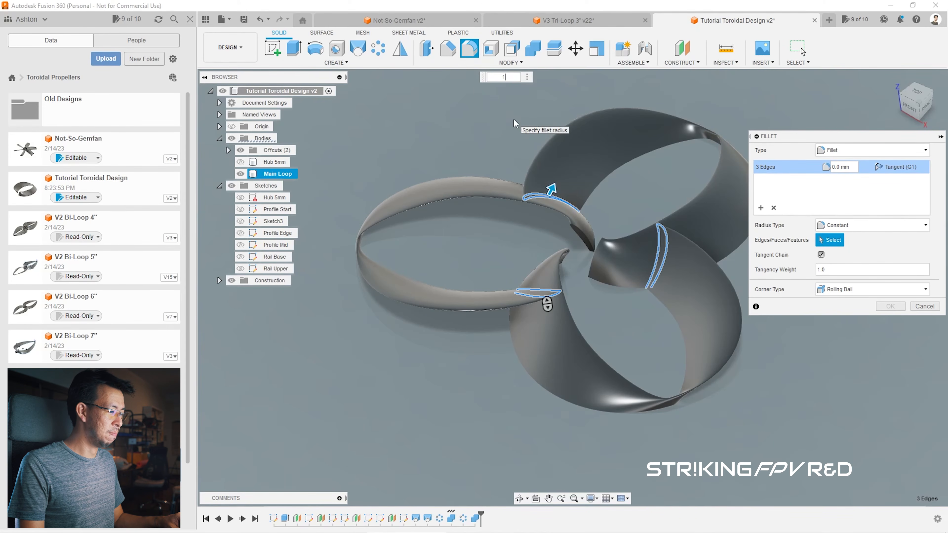
text(1)
key(Return)
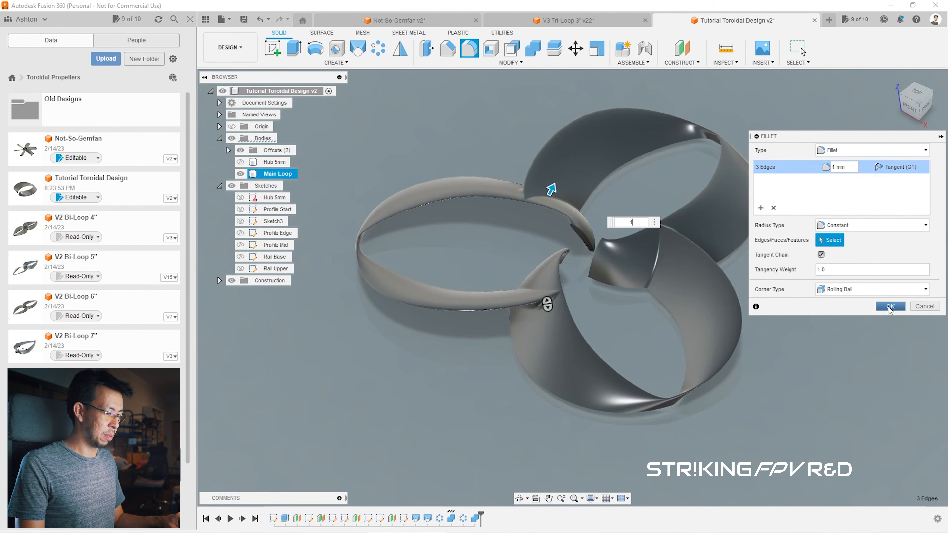
click(662, 271)
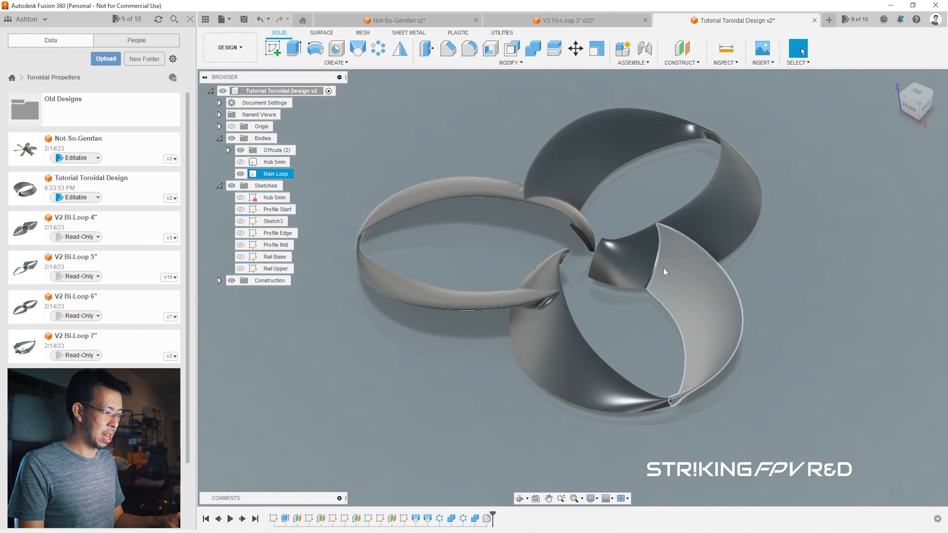
scroll(662, 276, up, 5)
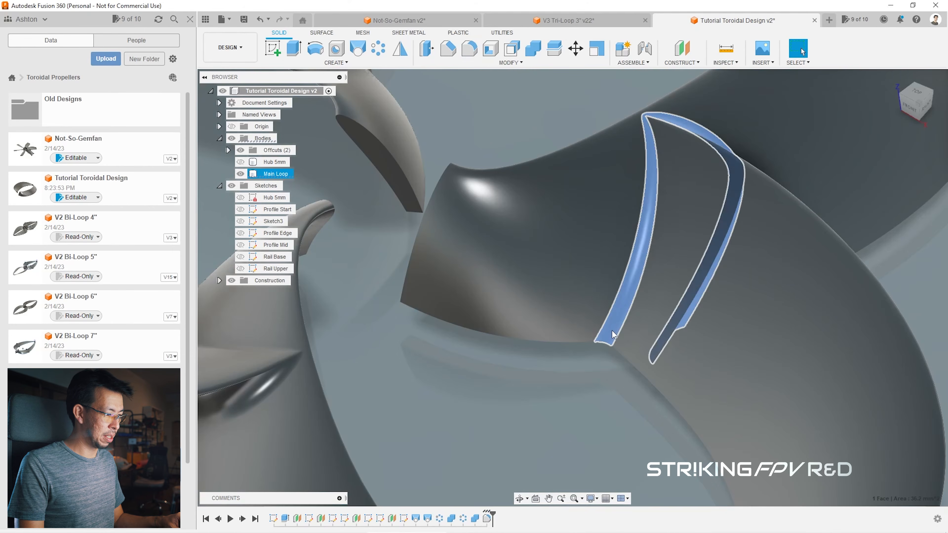
Step: Inspect the filleted junctions between neighbouring loops from the upper side and the underside of the propeller
scroll(616, 327, down, 5)
click(645, 271)
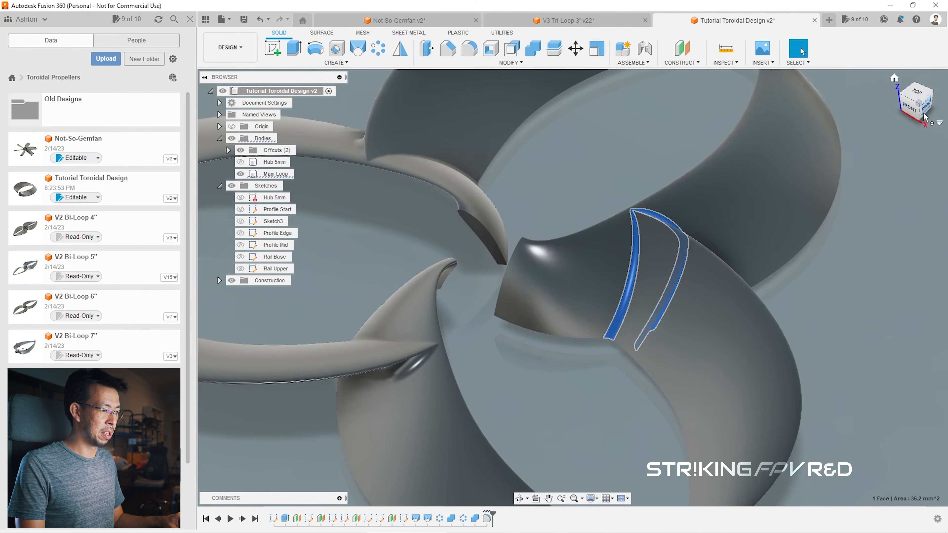
drag(926, 114, 914, 90)
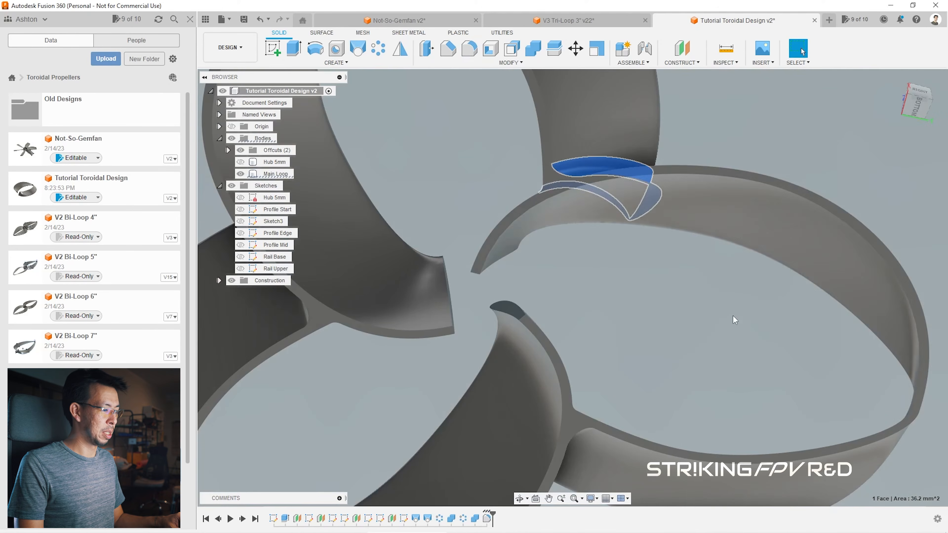
click(550, 187)
scroll(646, 166, down, 3)
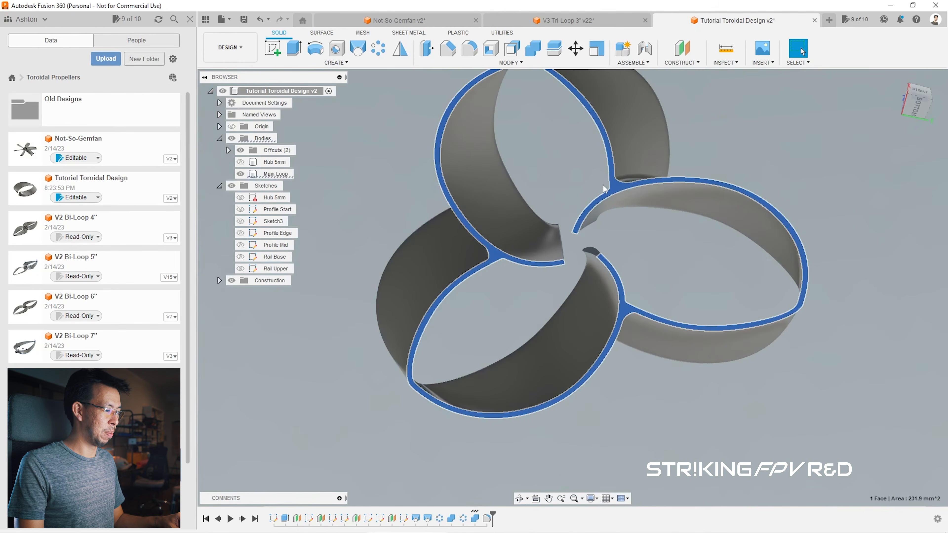
shift+middle_drag(569, 277, 431, 360)
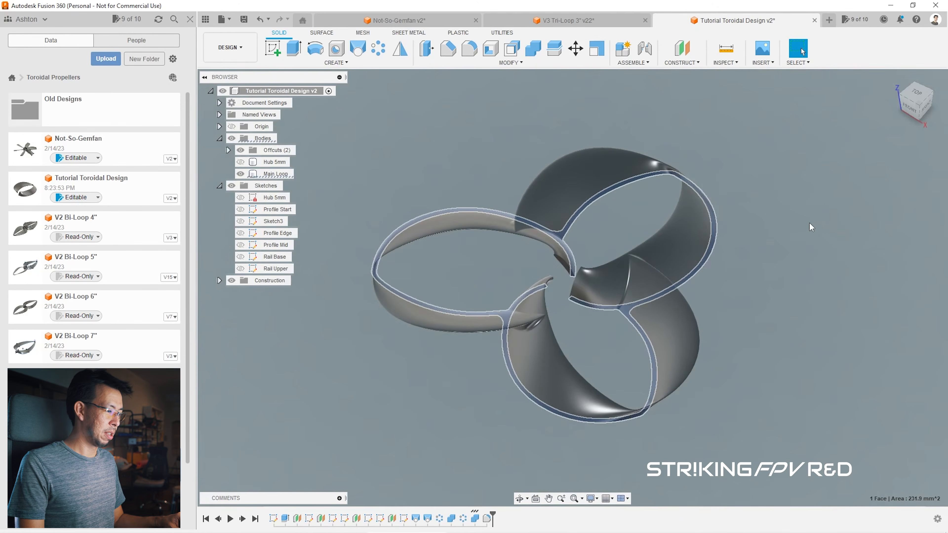
click(815, 235)
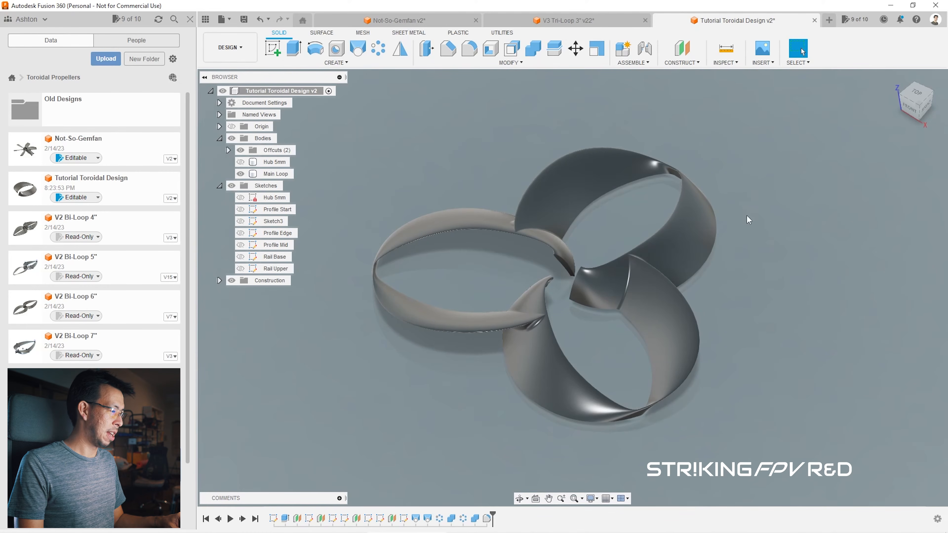
Step: Show the Hub 5mm body, join it with Main Loop using Combine, and rename the joined body 3x3x3 CCW
click(241, 161)
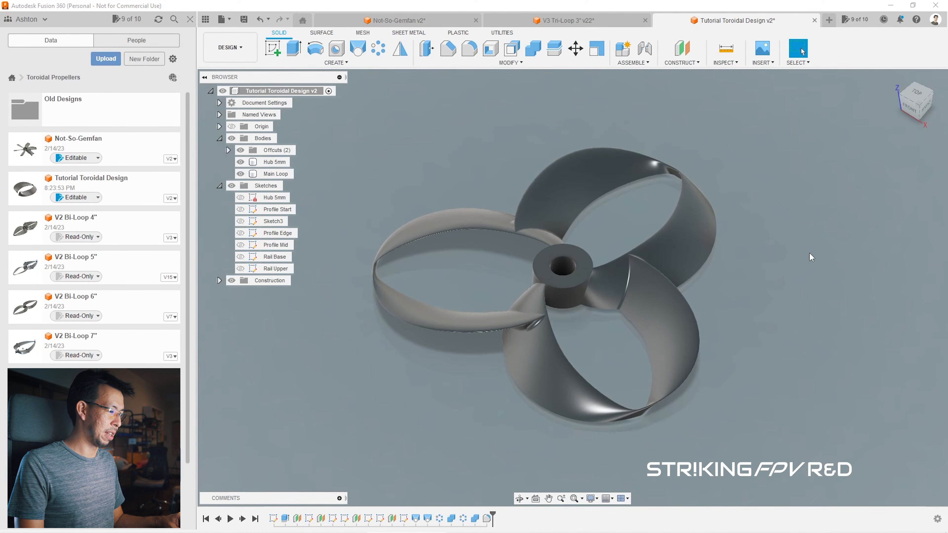
click(276, 161)
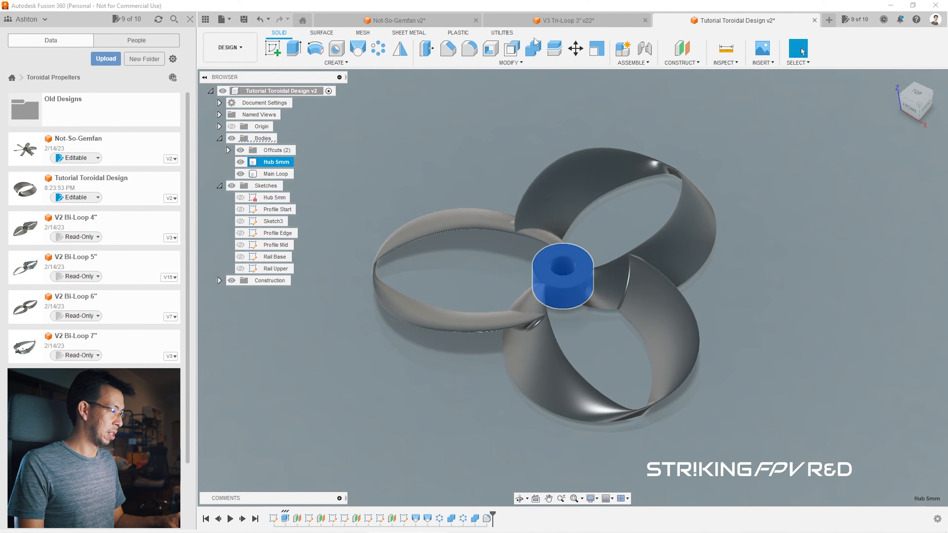
click(533, 48)
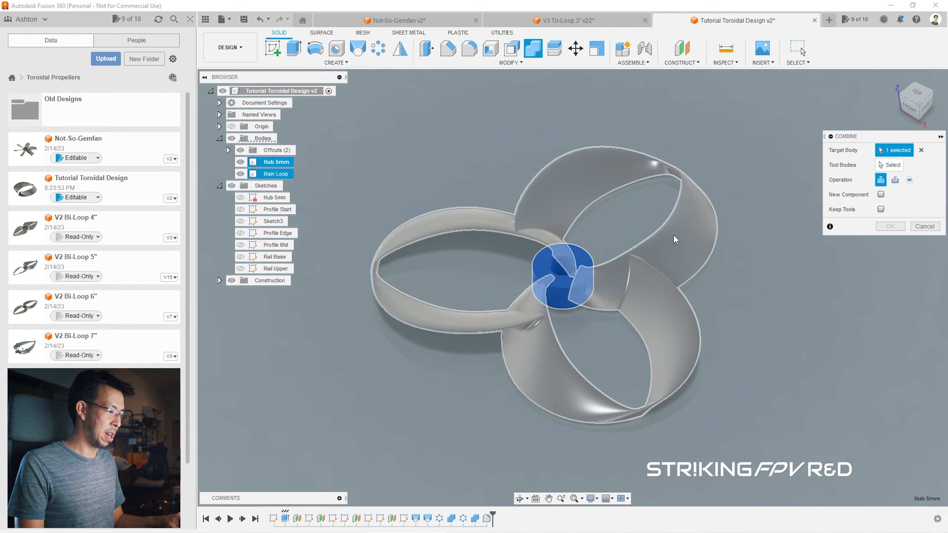
click(631, 269)
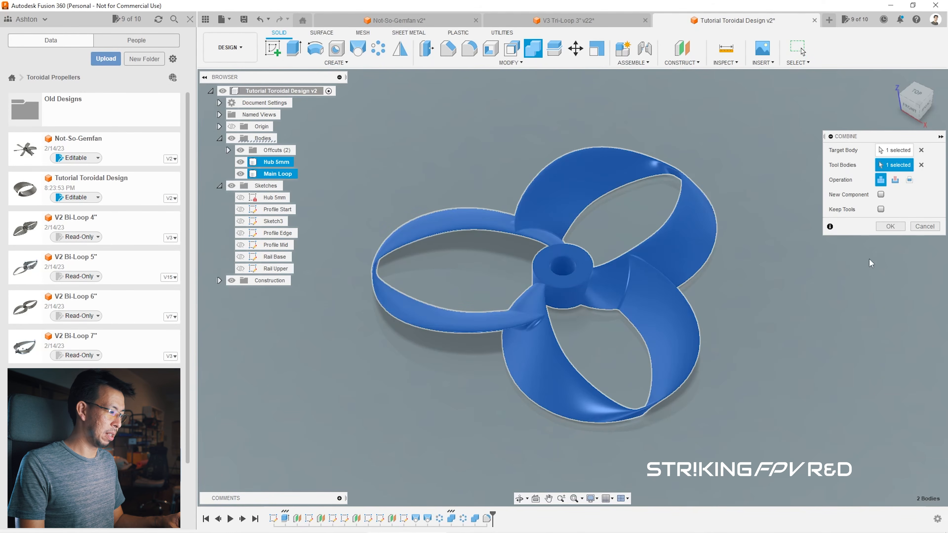
click(891, 226)
double_click(274, 161)
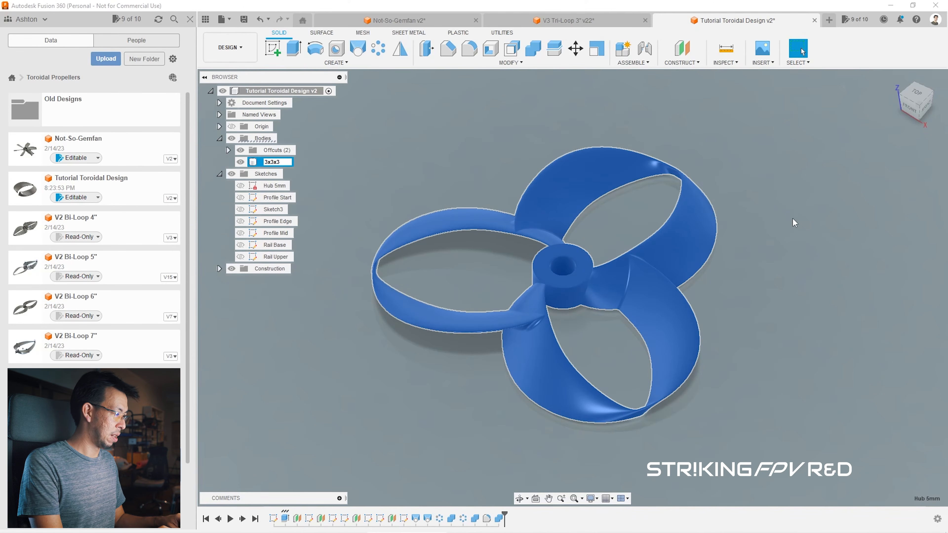
key(Return)
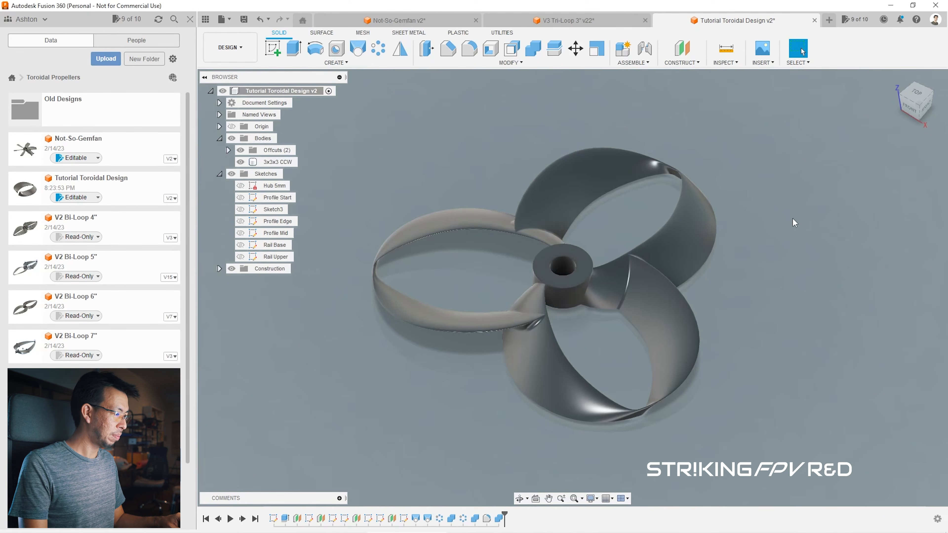
Step: Try to fillet the three edges where the loops meet the hub with a 1 mm constant radius
scroll(613, 339, up, 5)
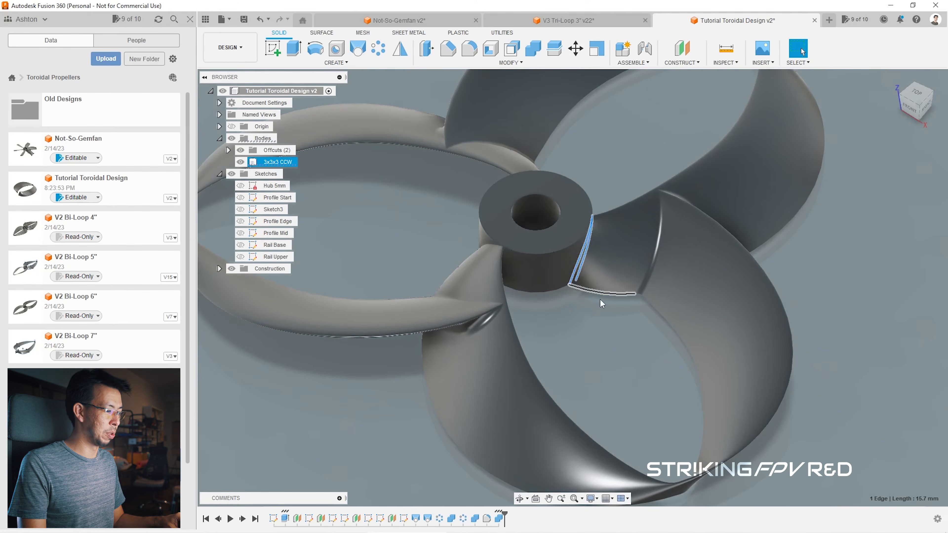
mouse_move(572, 286)
shift+middle_down()
mouse_move(627, 279)
mouse_move(629, 247)
mouse_move(606, 243)
shift+middle_up()
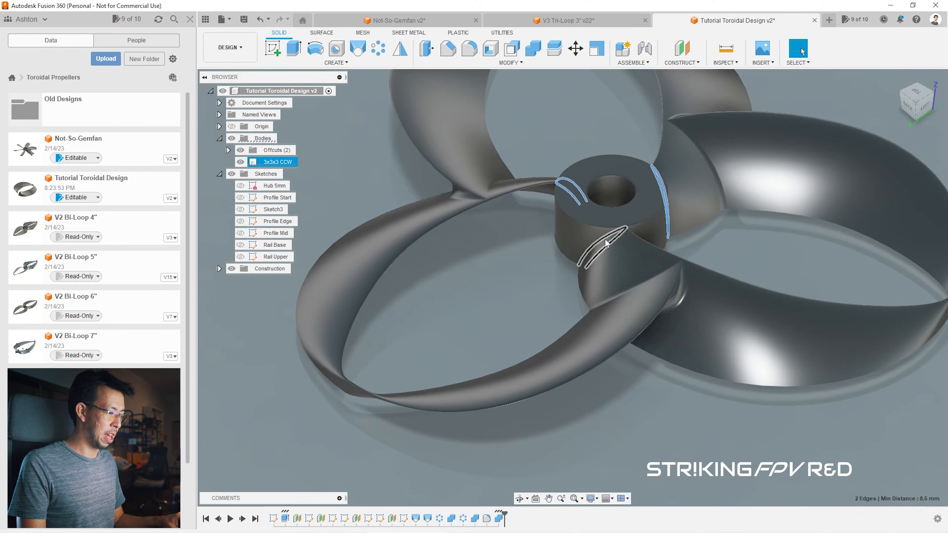
click(469, 49)
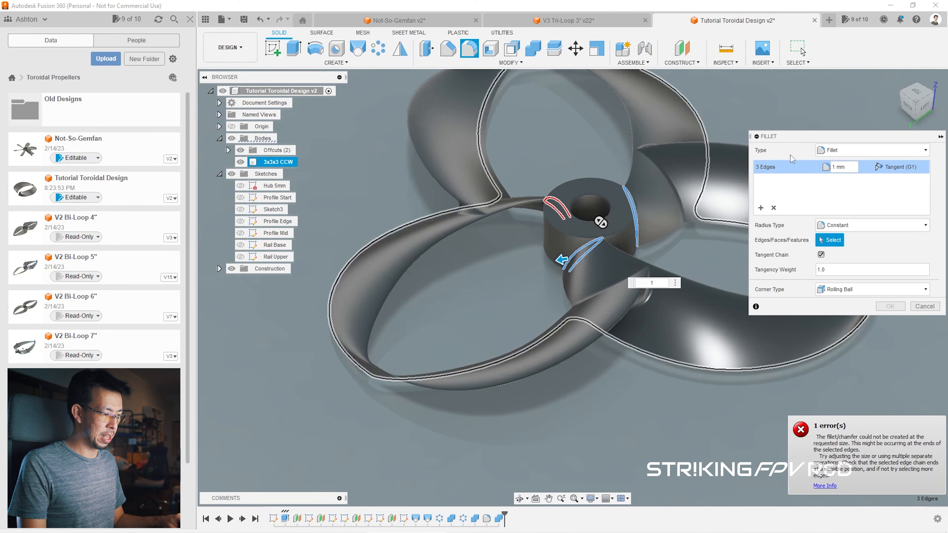
scroll(577, 226, up, 6)
scroll(577, 222, up, 3)
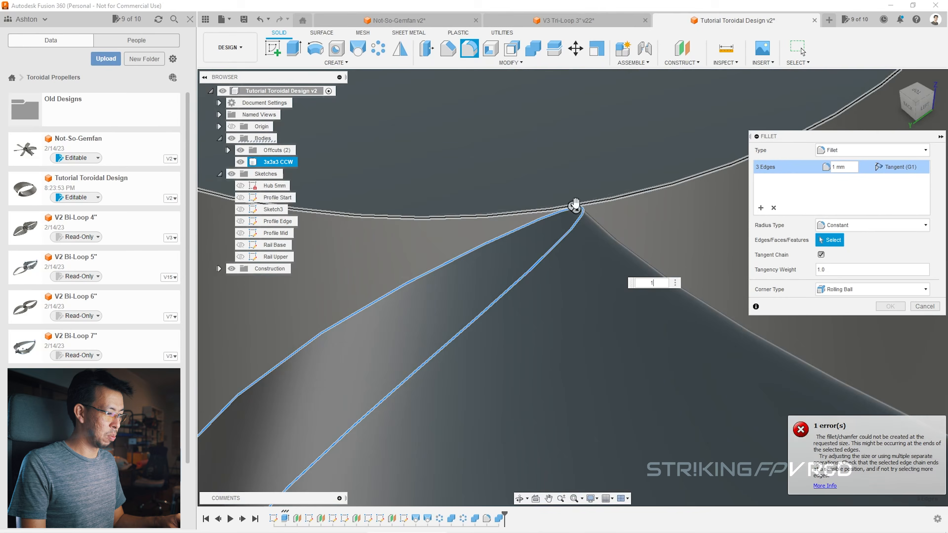
scroll(601, 219, down, 3)
scroll(600, 226, down, 10)
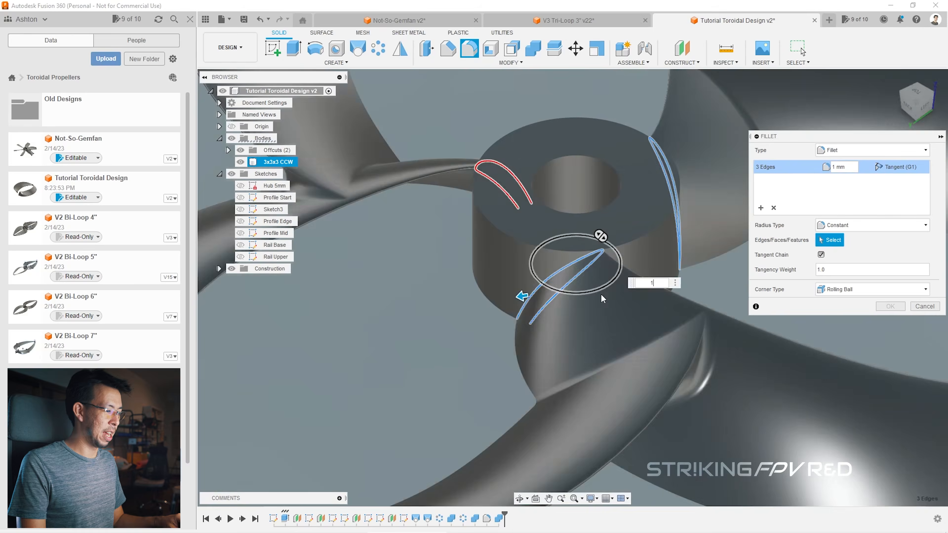
key(Escape)
Step: Offset the hub's upper ring face outward by 2 mm with Offset Face
scroll(709, 299, down, 3)
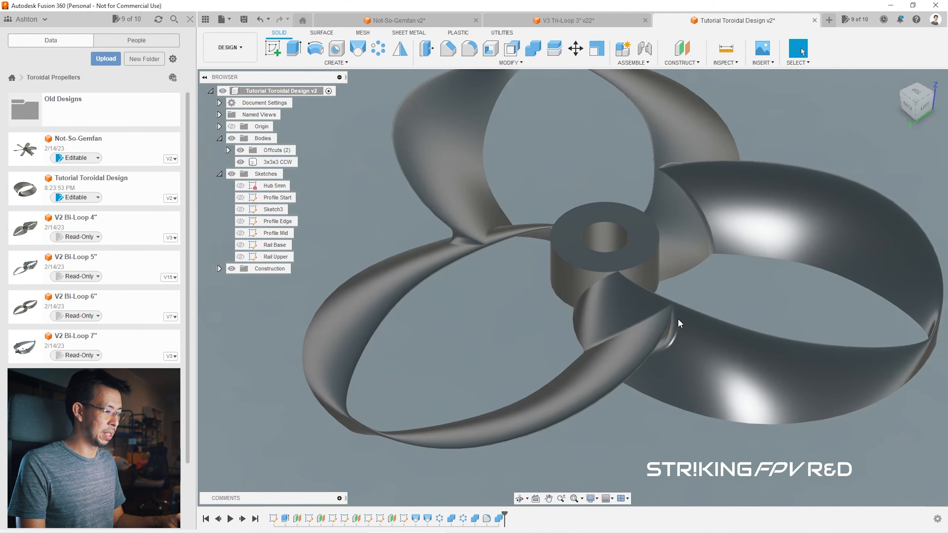
click(606, 267)
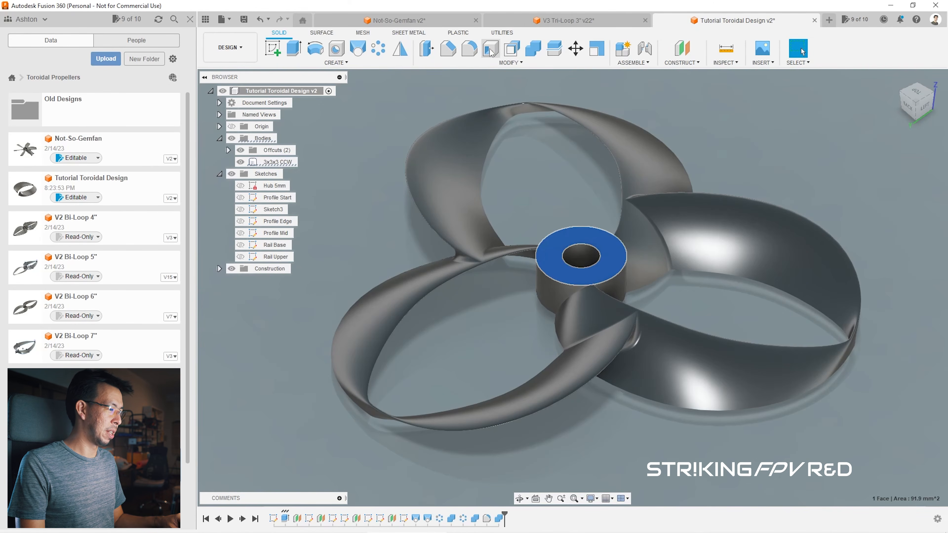
click(512, 49)
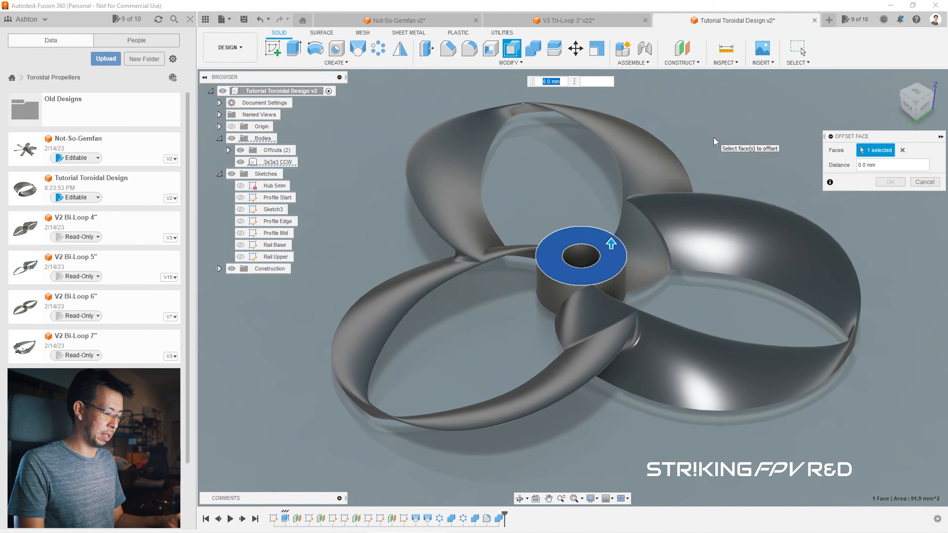
text(2)
key(Return)
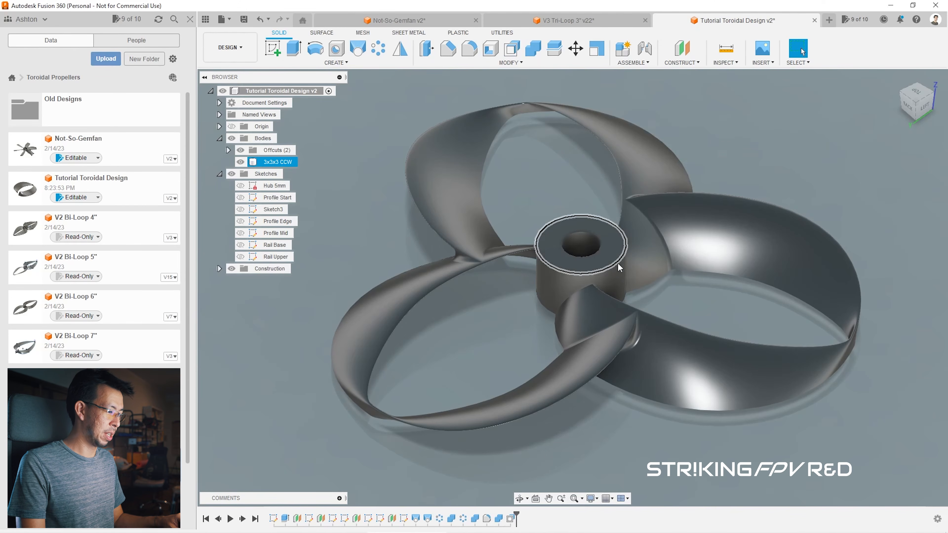
Step: Retry a 1 mm fillet on the three loop-to-hub junction edges of the taller hub
shift+middle_drag(606, 277, 944, 112)
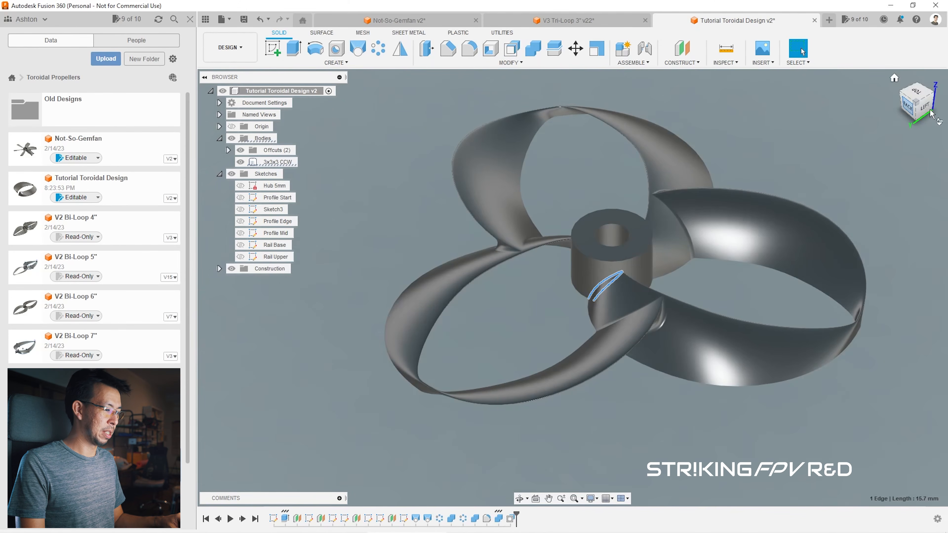
drag(931, 114, 946, 113)
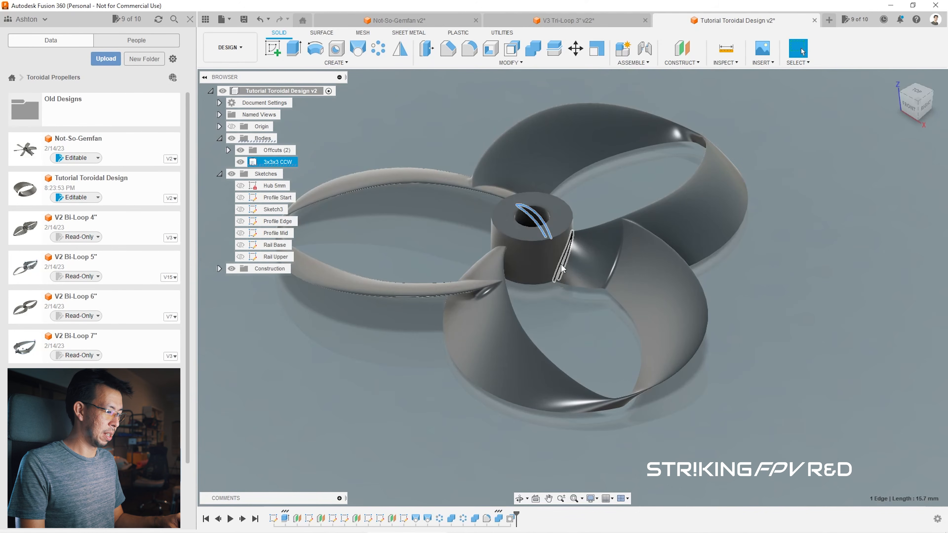
ctrl+click(563, 268)
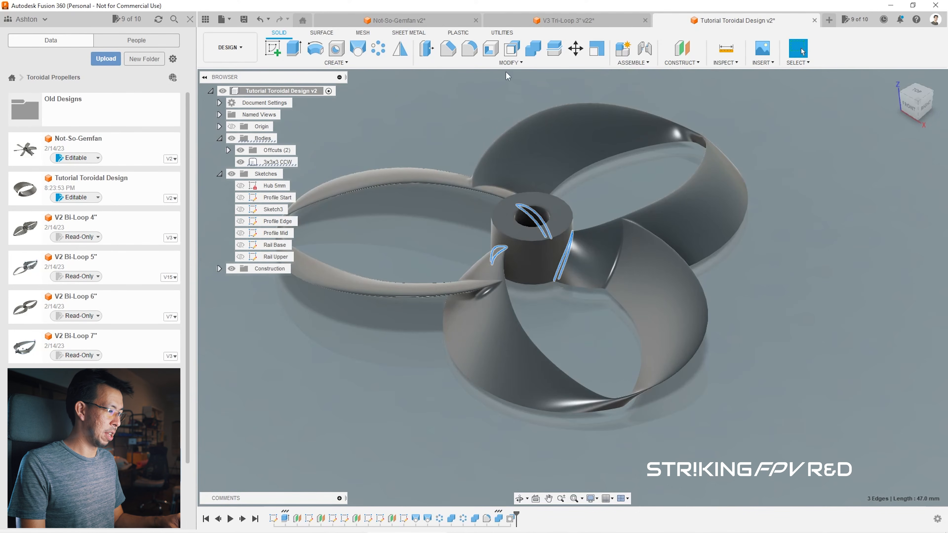
click(469, 54)
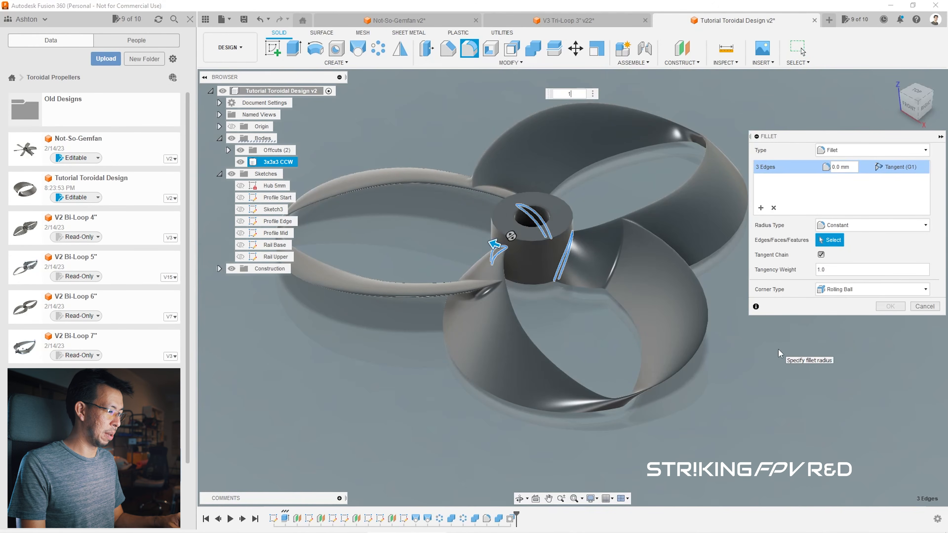
Step: Try constant fillet radii of 0.5, 0.9 and 1 mm on a single loop-to-hub edge, and cancel the fillet
scroll(535, 216, up, 3)
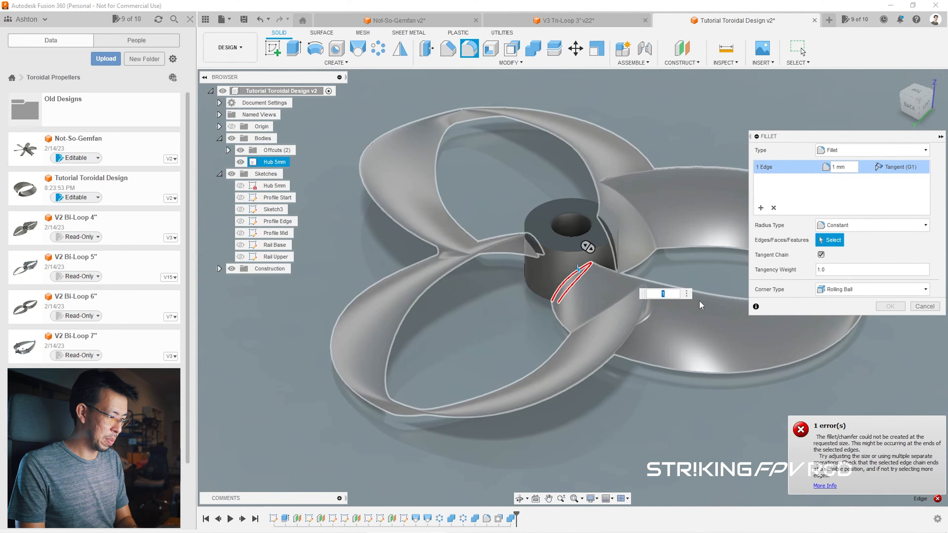
scroll(582, 258, up, 5)
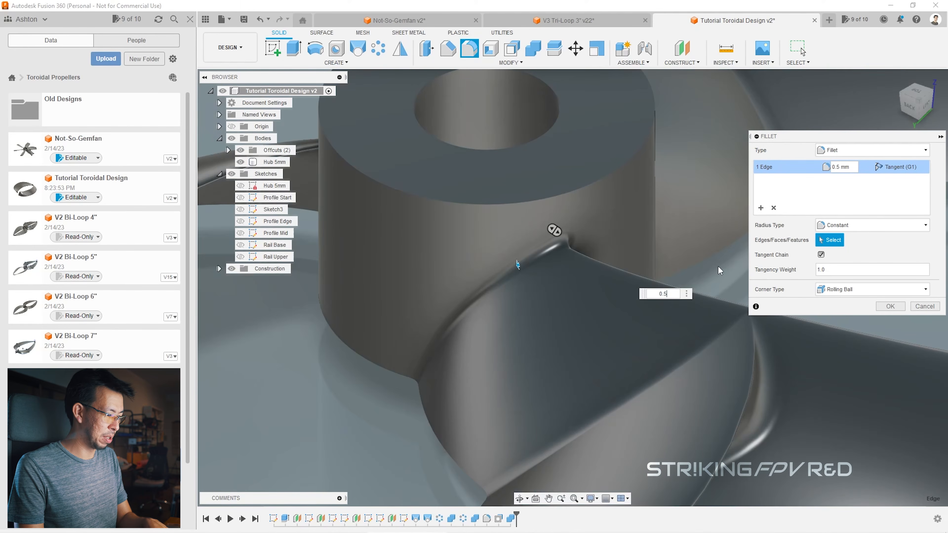
key(Return)
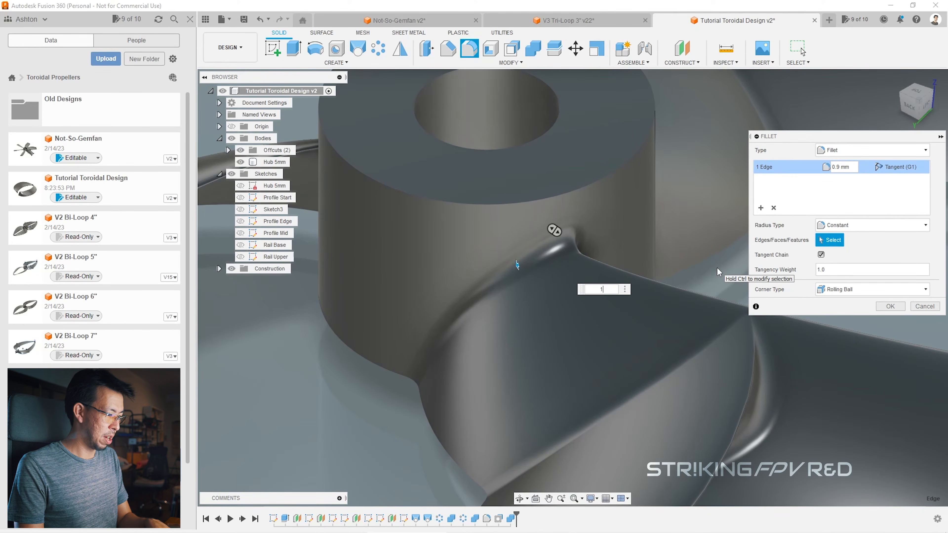
text(1)
key(Return)
text(0.99)
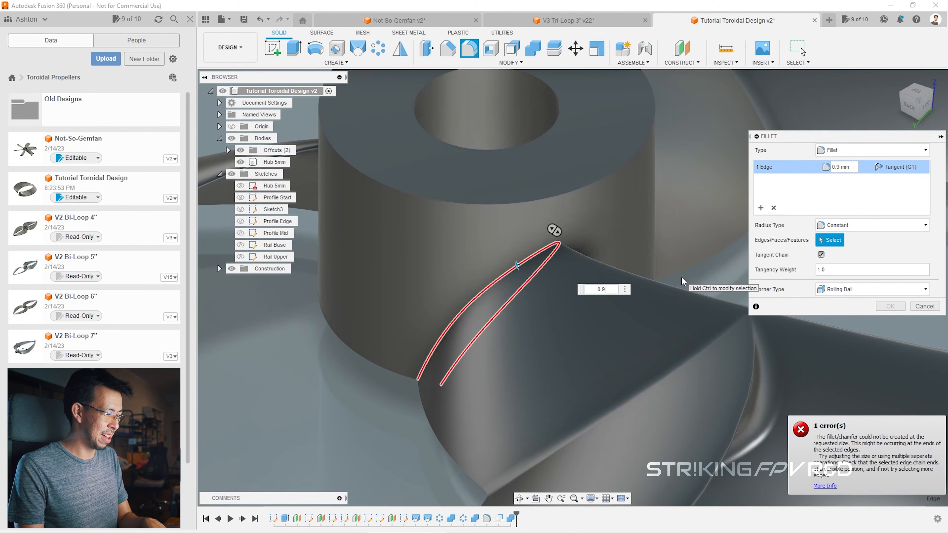
scroll(568, 309, down, 5)
click(924, 306)
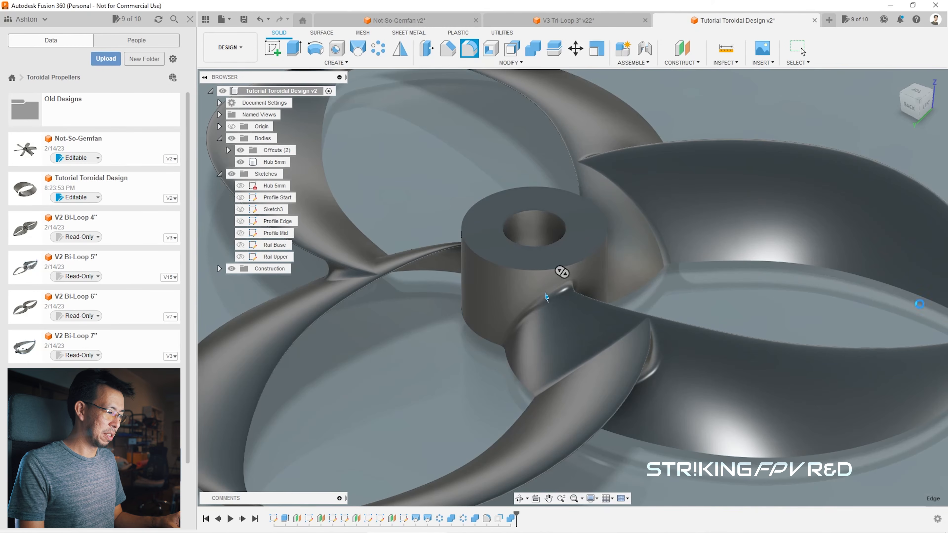
click(802, 49)
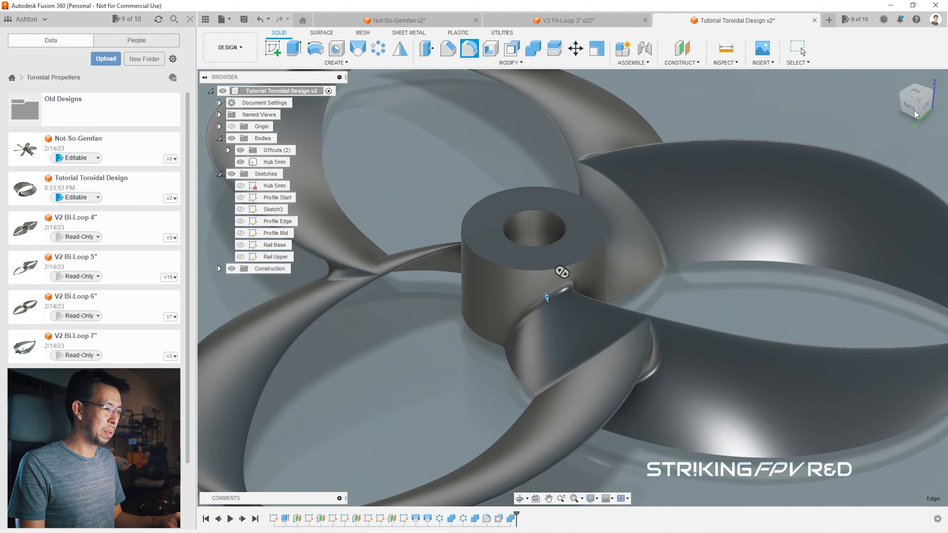
Step: Edit the Profile Start sketch and change the small horizontal width dimension at the profile's upper tip
drag(907, 108, 869, 93)
scroll(542, 262, up, 4)
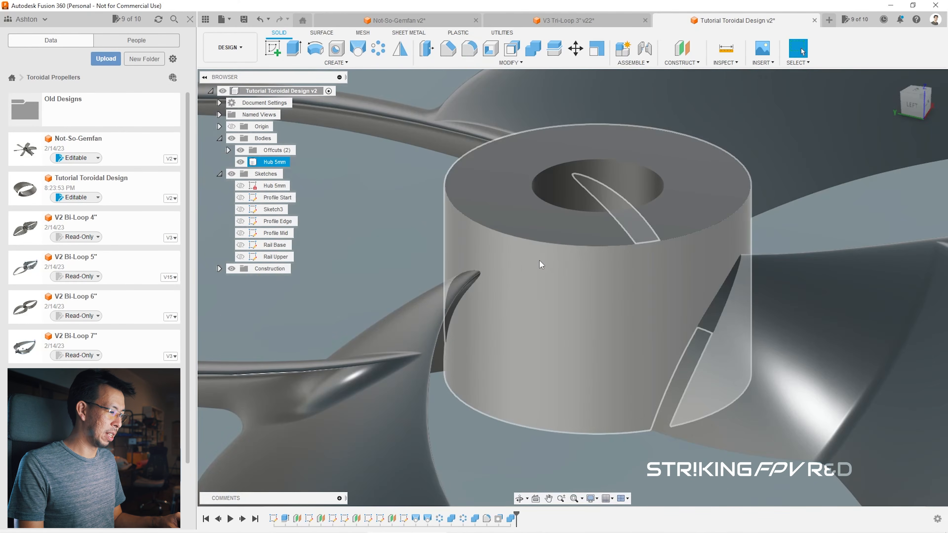
scroll(476, 284, up, 4)
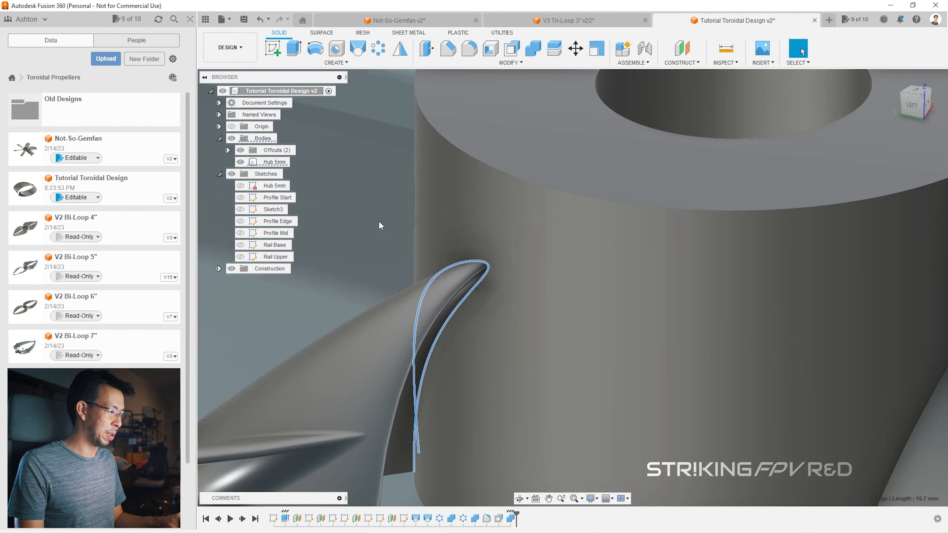
click(378, 222)
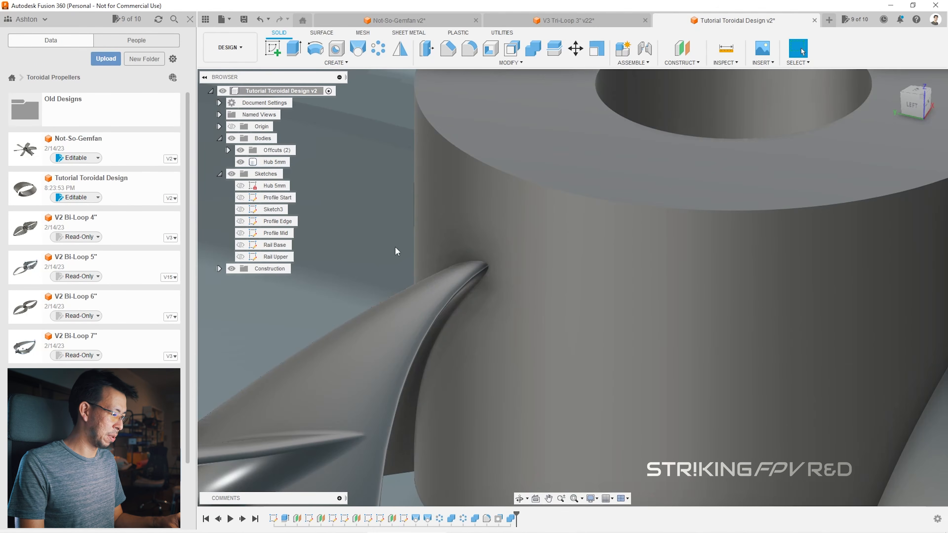
double_click(278, 198)
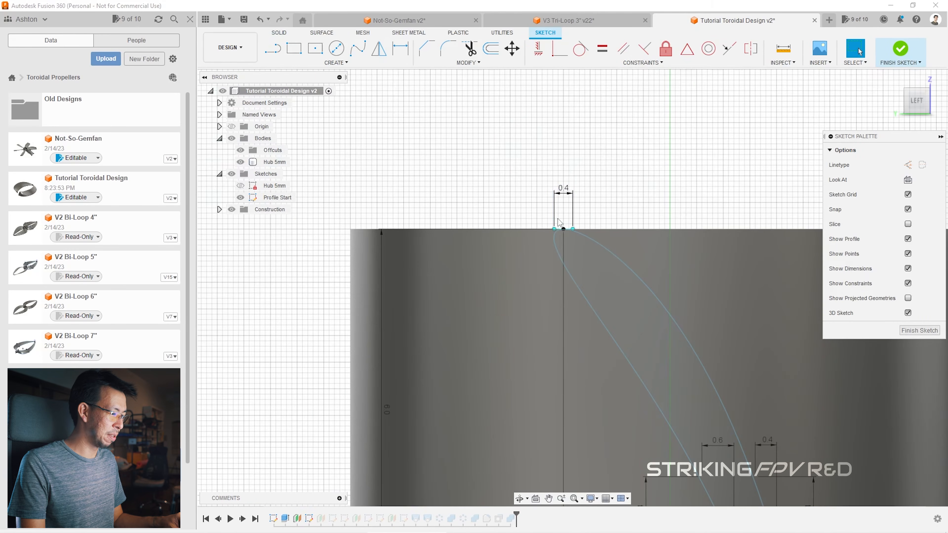
double_click(564, 194)
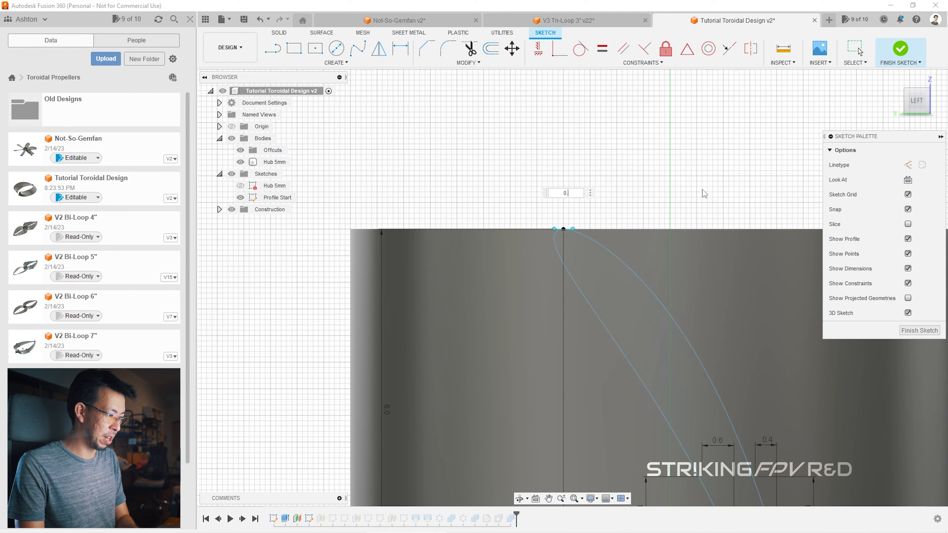
key(Return)
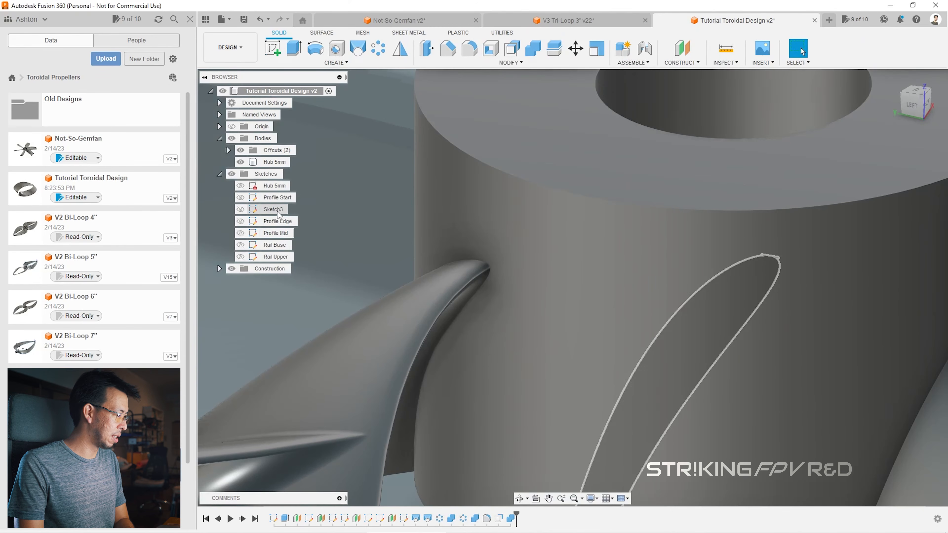
Step: Rename Sketch3 as Profile End
double_click(276, 210)
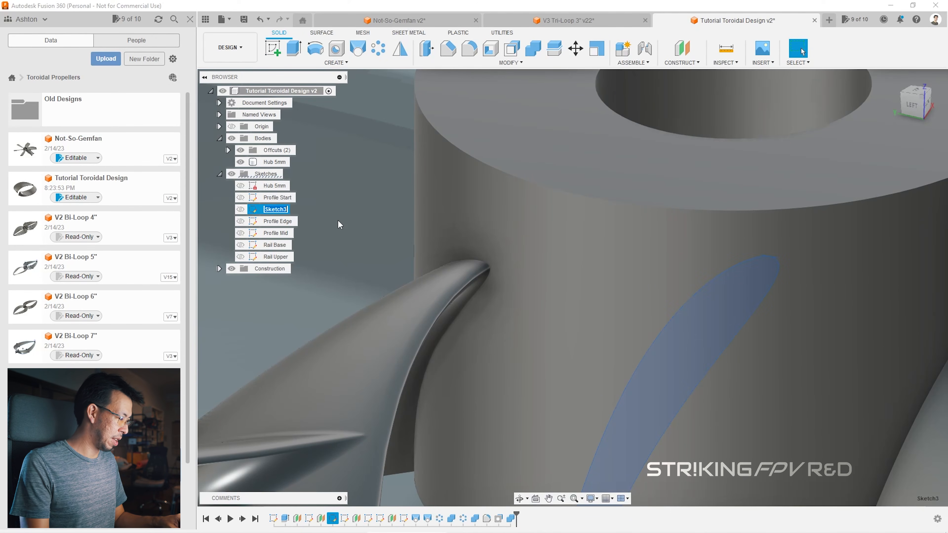
text(Profile End)
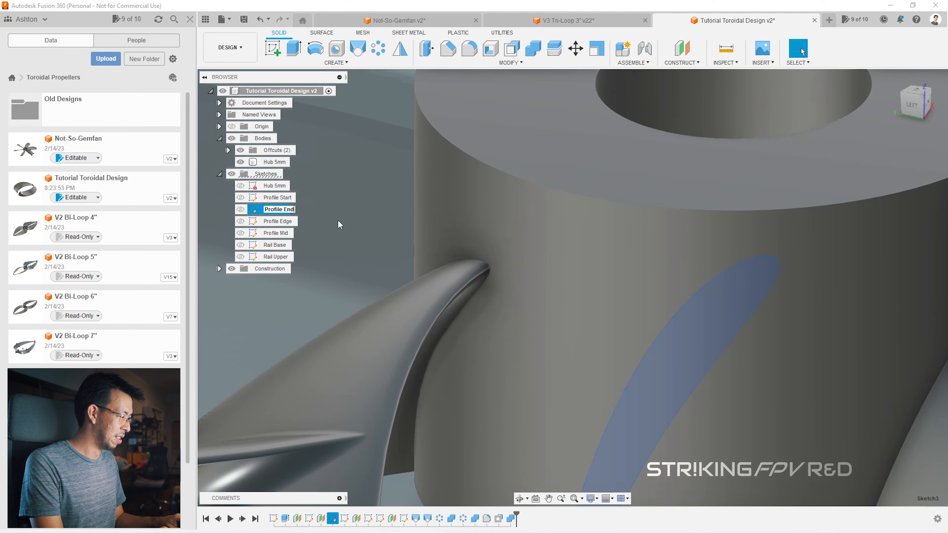
key(Return)
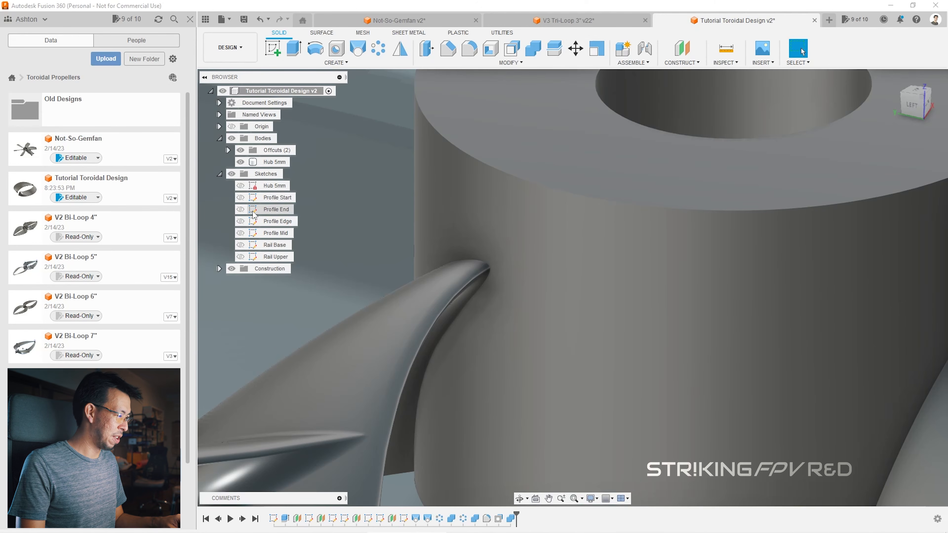
Step: Edit the Profile End sketch, set the width at the profile's upper tip to 0.5 mm, and finish the sketch
double_click(254, 212)
double_click(775, 166)
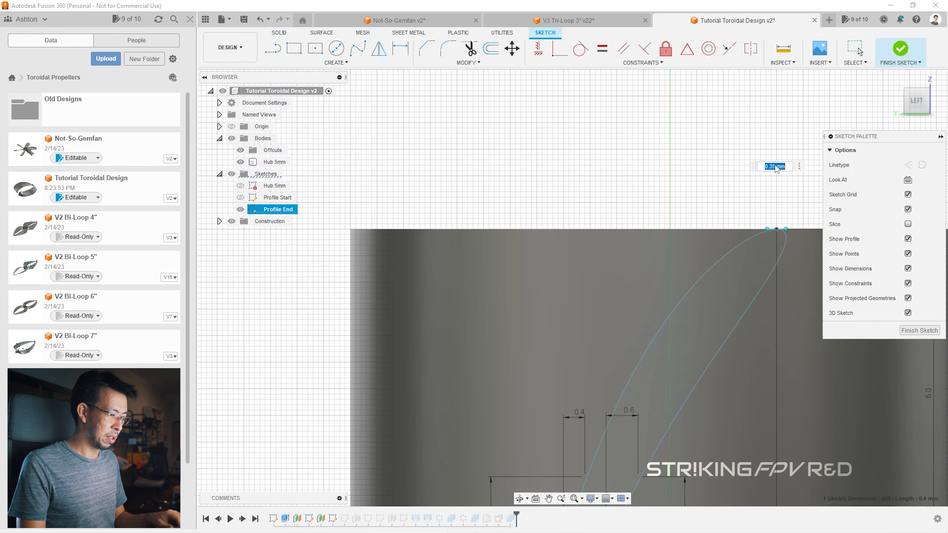
text(0.5)
key(Return)
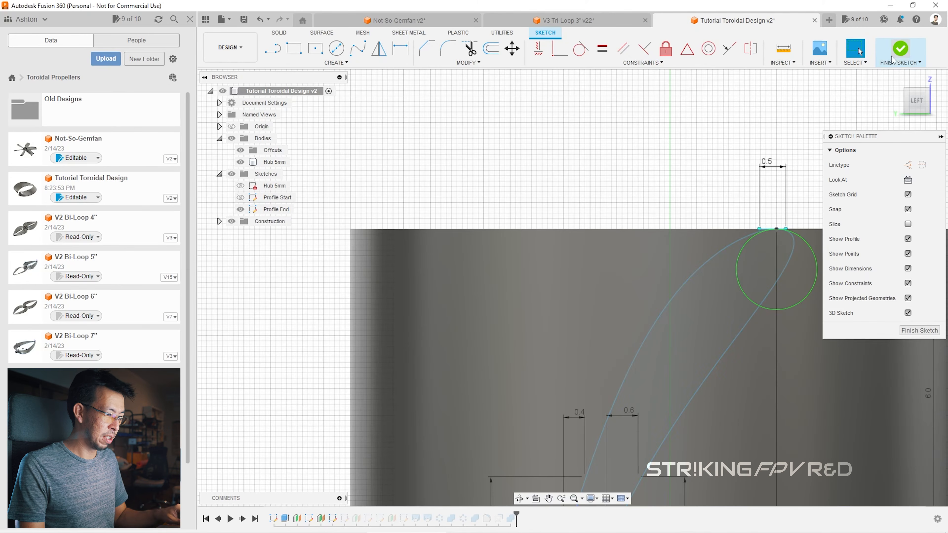
click(900, 49)
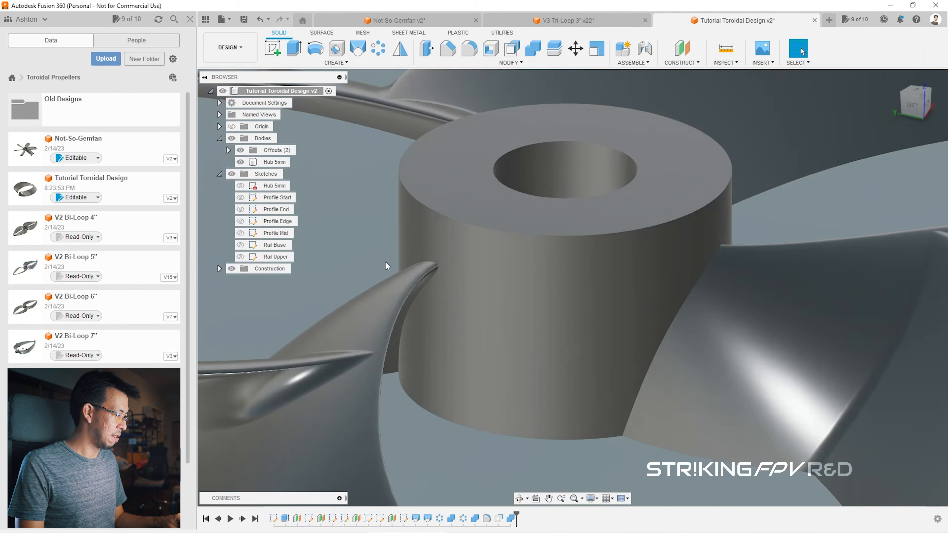
Step: Fillet the three edges where the loops meet the hub with a 1 mm constant radius
ctrl+click(684, 255)
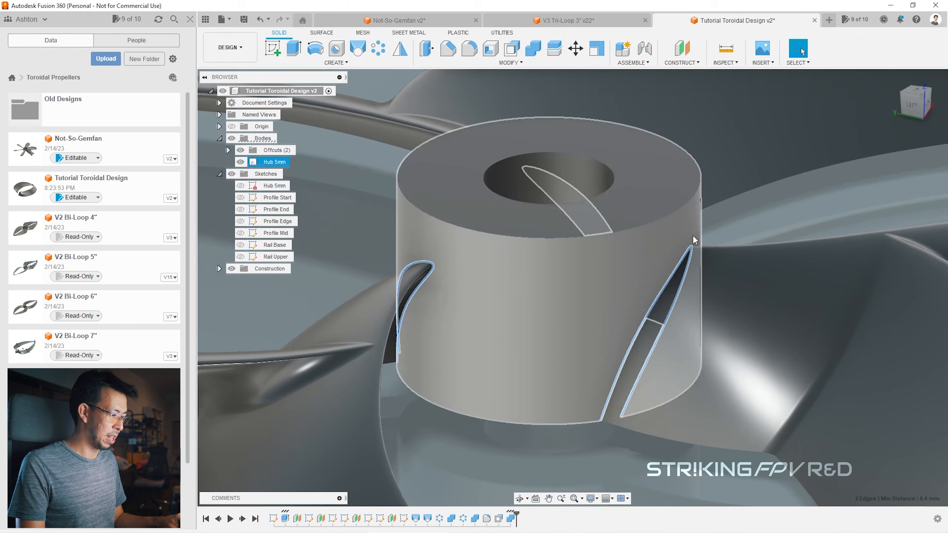
drag(902, 96, 919, 99)
shift+middle_drag(403, 288, 582, 326)
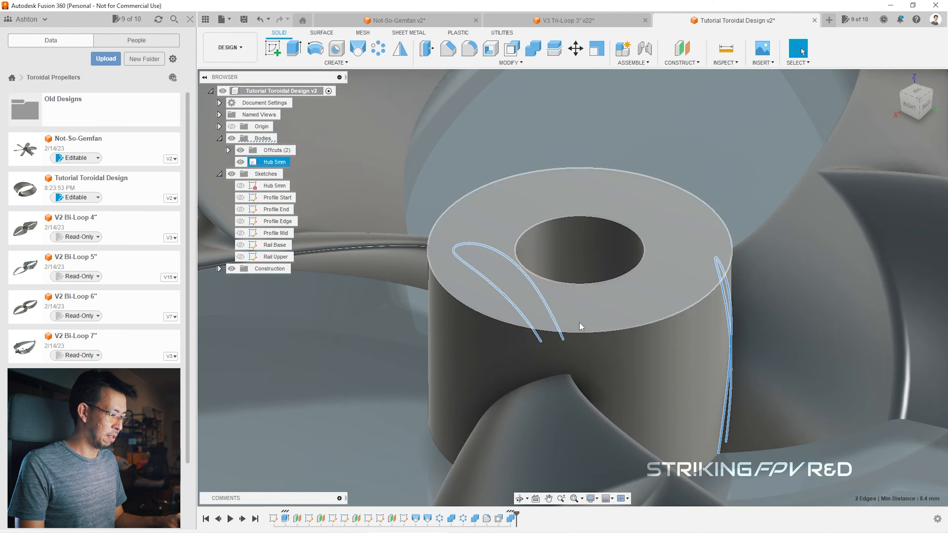
click(470, 48)
text(1)
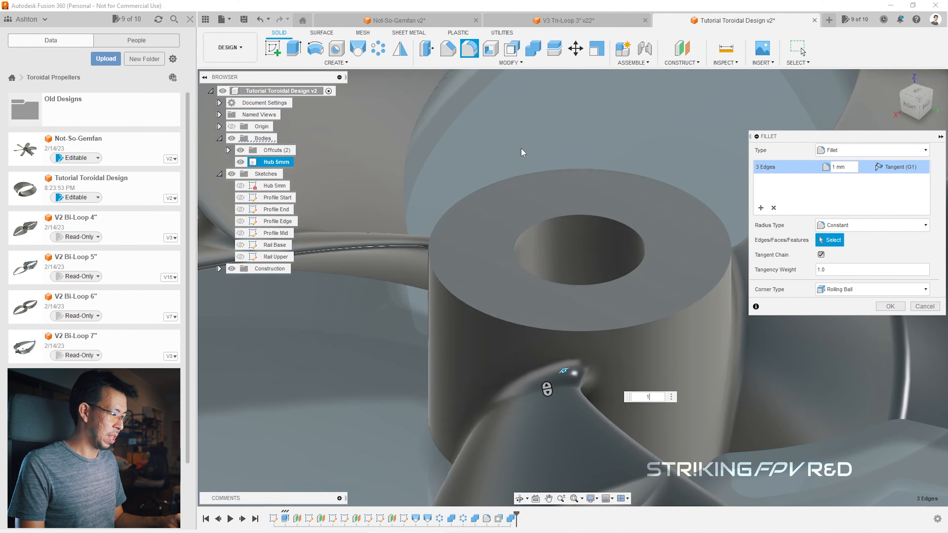
scroll(524, 154, down, 5)
shift+middle_drag(532, 263, 531, 213)
click(893, 309)
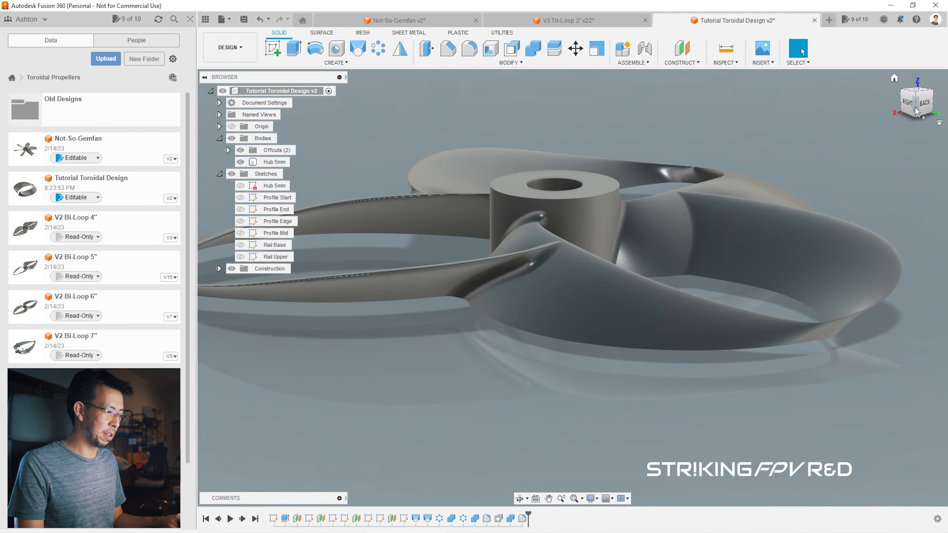
Step: Offset the hub's upper ring face by -2 mm with Offset Face
shift+middle_drag(560, 242, 594, 295)
click(601, 201)
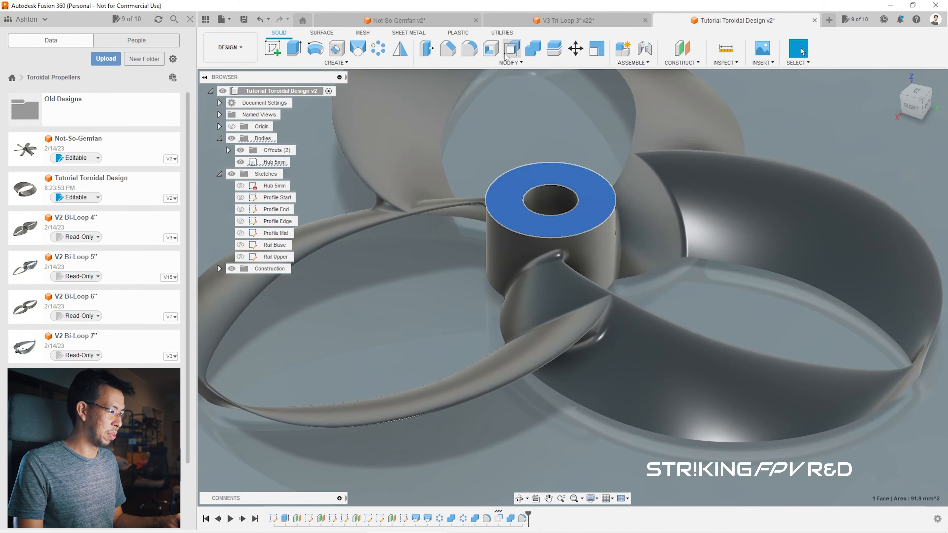
click(514, 47)
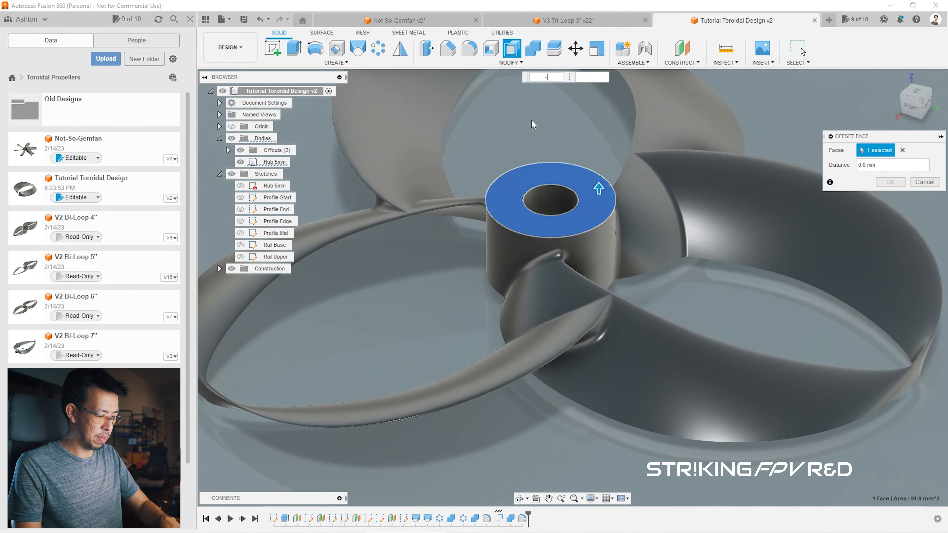
text(-2)
key(Return)
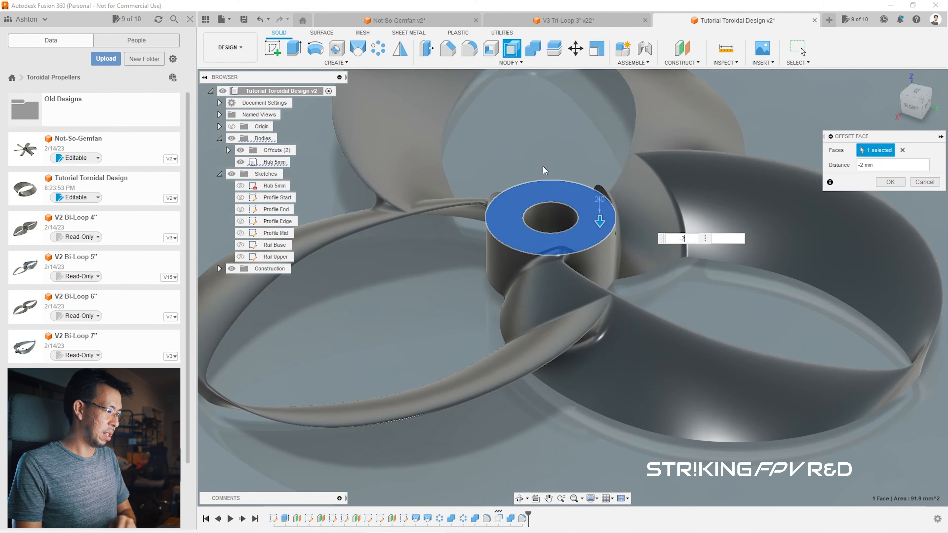
key(Return)
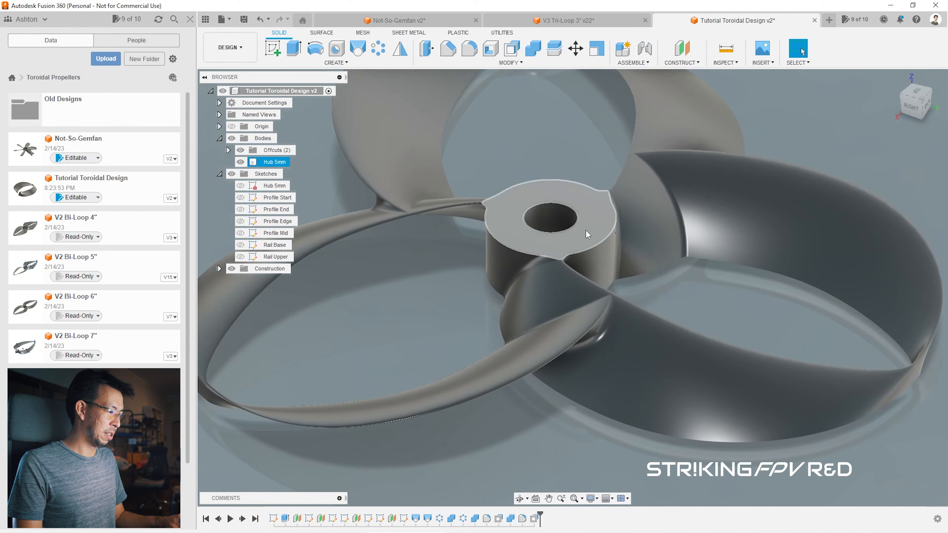
click(586, 231)
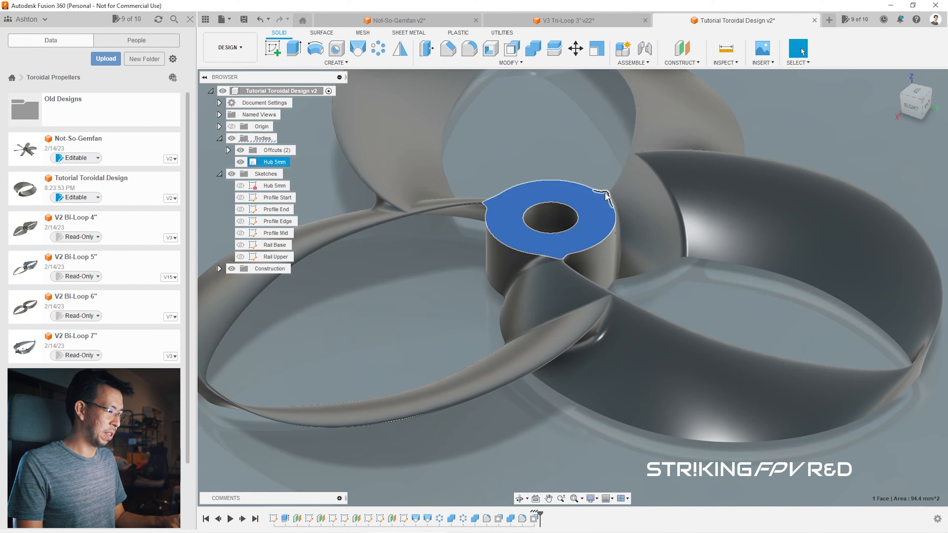
key(Escape)
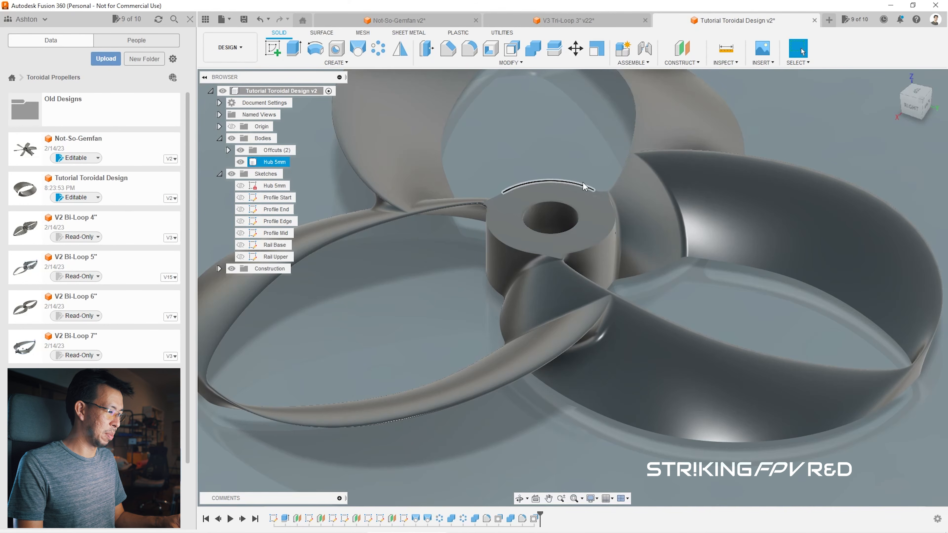
Step: Chamfer the upper and lower circular edges of the hub's bore with an equal-distance chamfer
mouse_move(921, 109)
mouse_down()
mouse_move(919, 155)
mouse_move(917, 112)
mouse_up()
scroll(618, 364, down, 3)
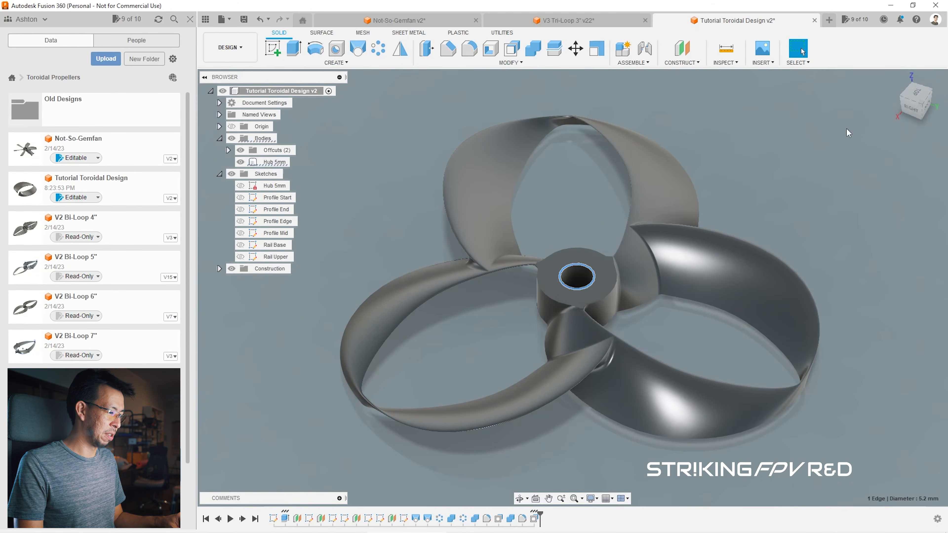
drag(921, 108, 918, 28)
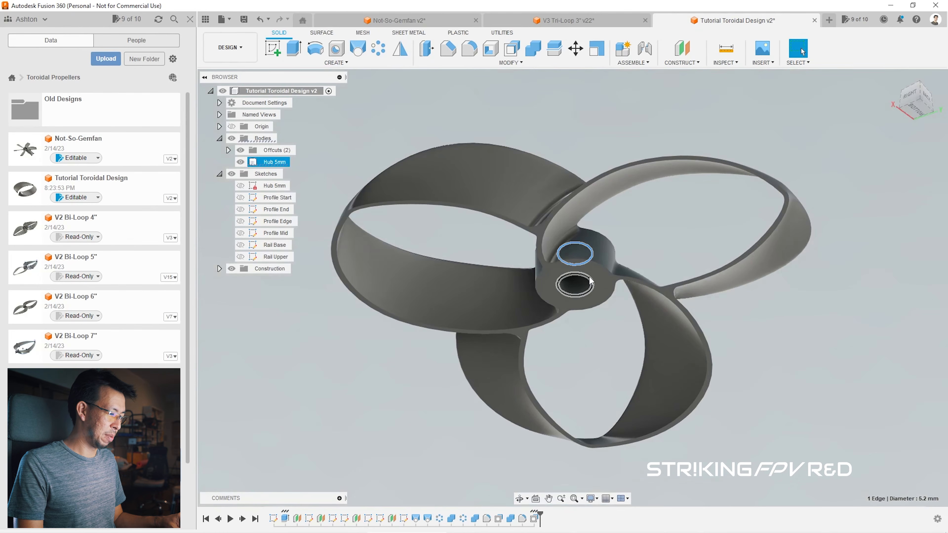
click(470, 48)
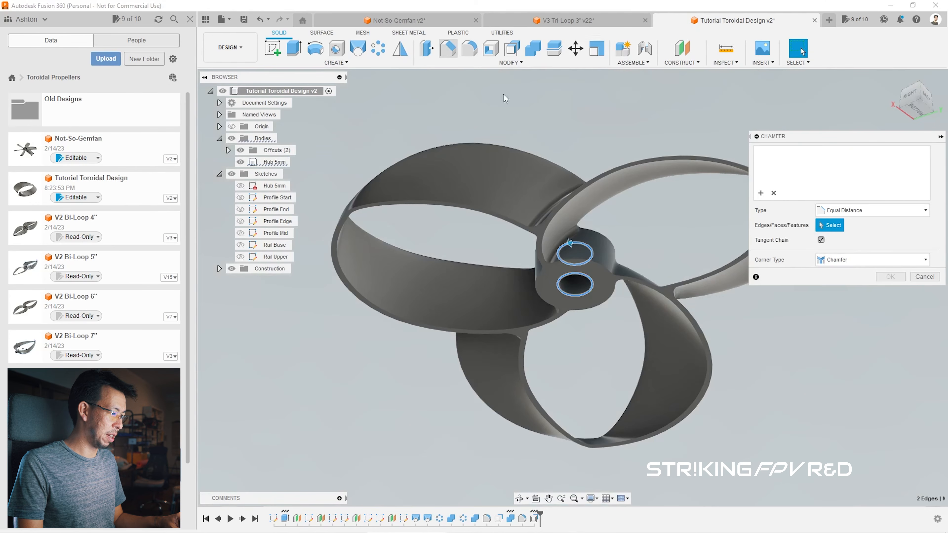
key(Return)
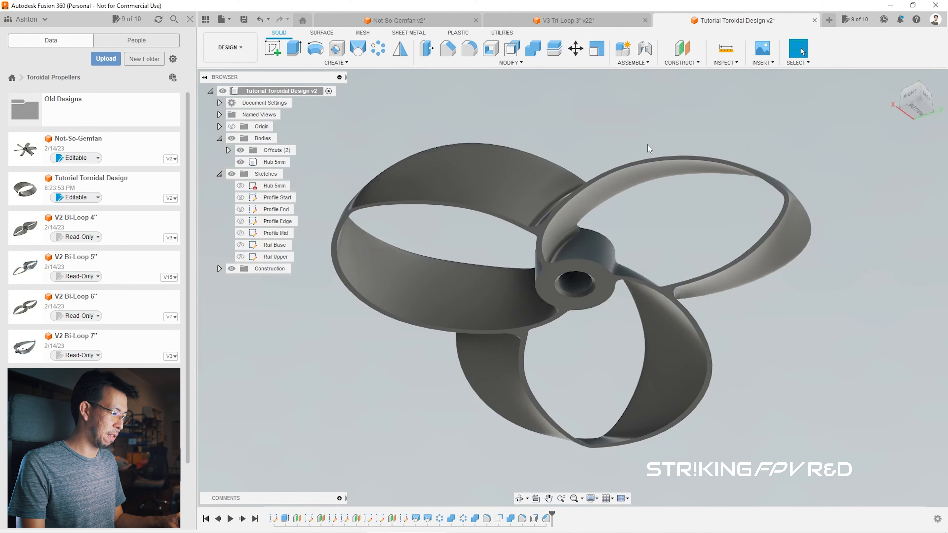
Step: Save the propeller design as a new version
click(905, 114)
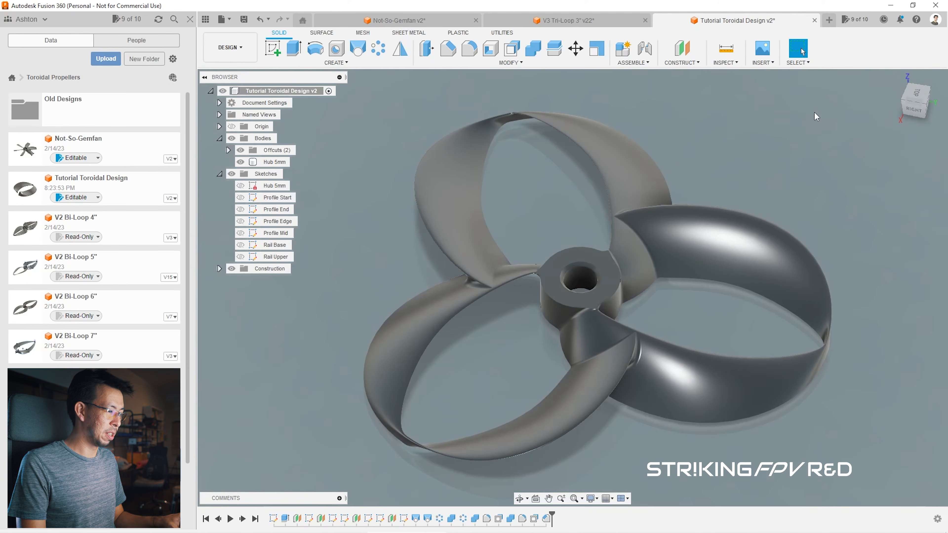
key(ctrl+s)
key(Return)
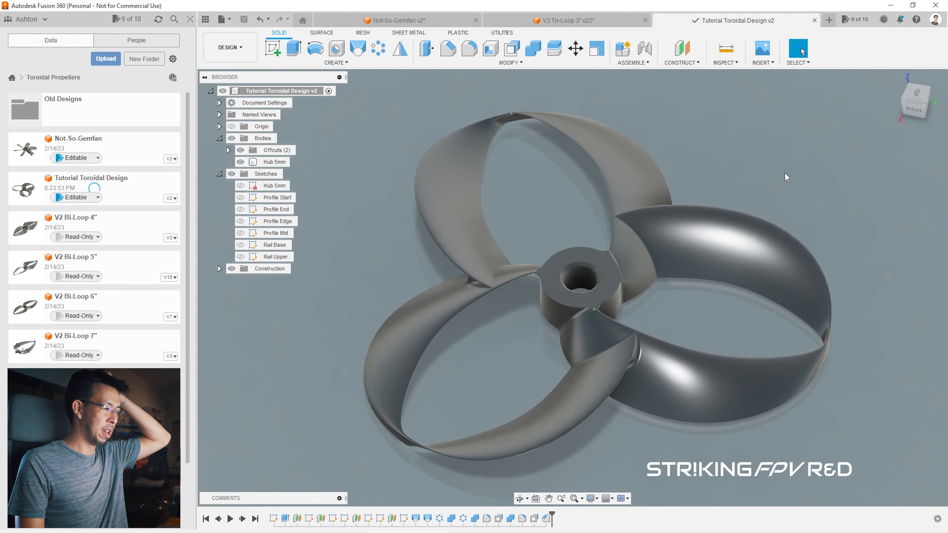
Step: Rename the Hub 5mm body as 3x3x3 CCW
click(907, 112)
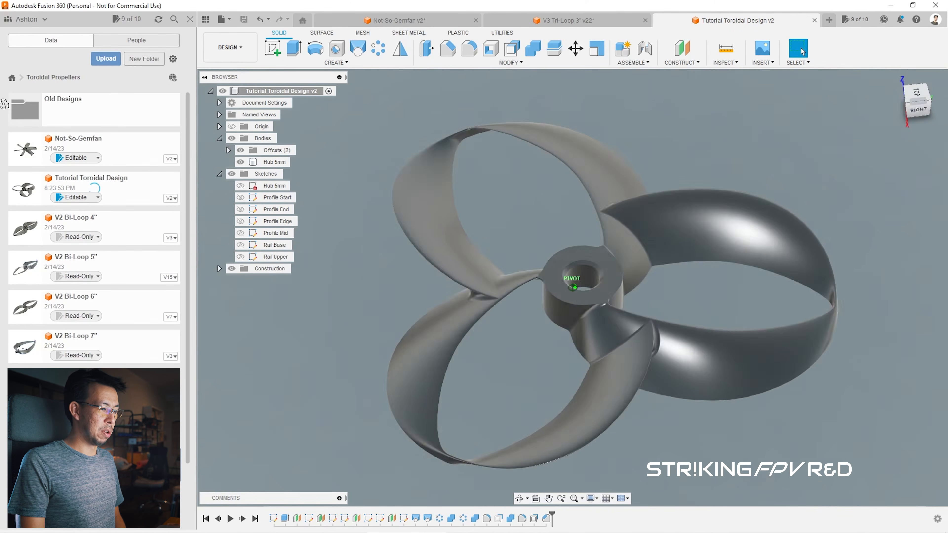
double_click(264, 165)
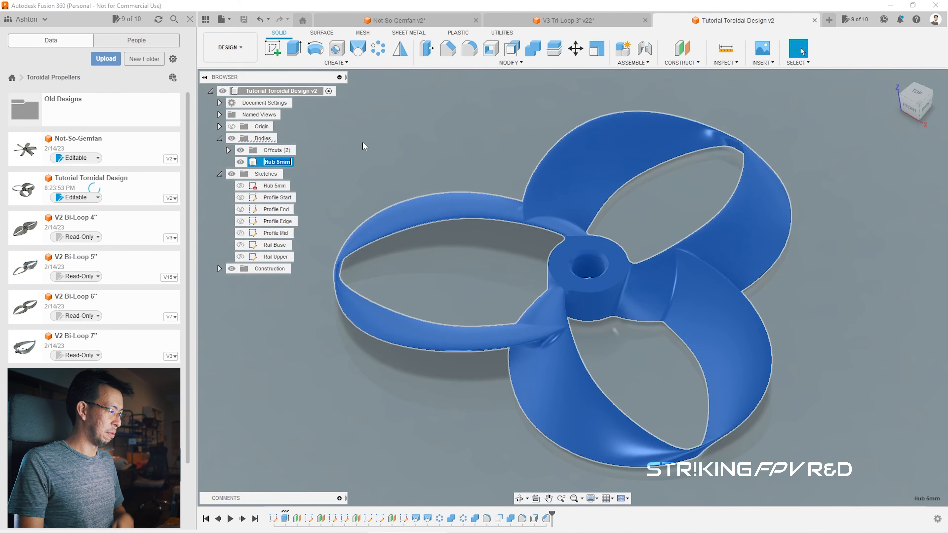
text(3x3x3 CCW)
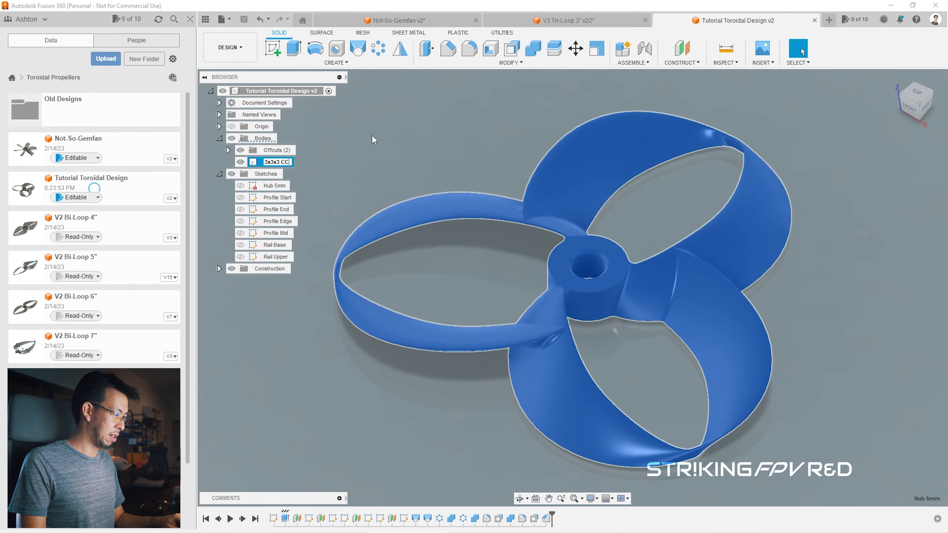
key(Return)
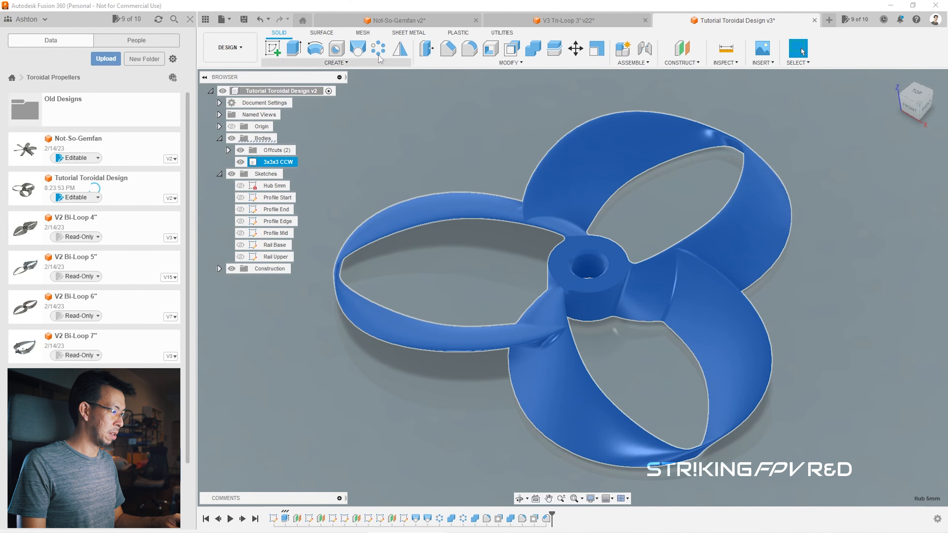
Step: Mirror the 3x3x3 CCW body across a vertical origin plane through the hub as a new body
click(400, 48)
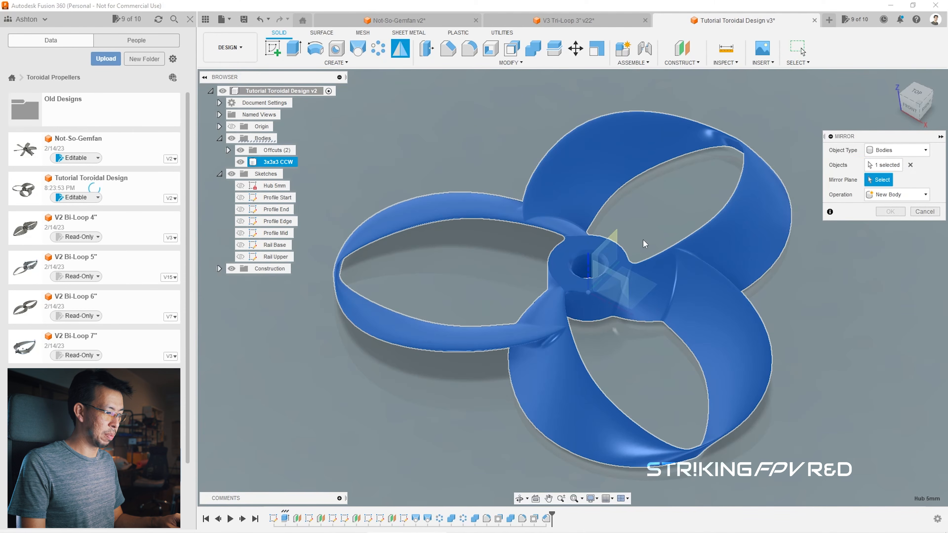
click(618, 247)
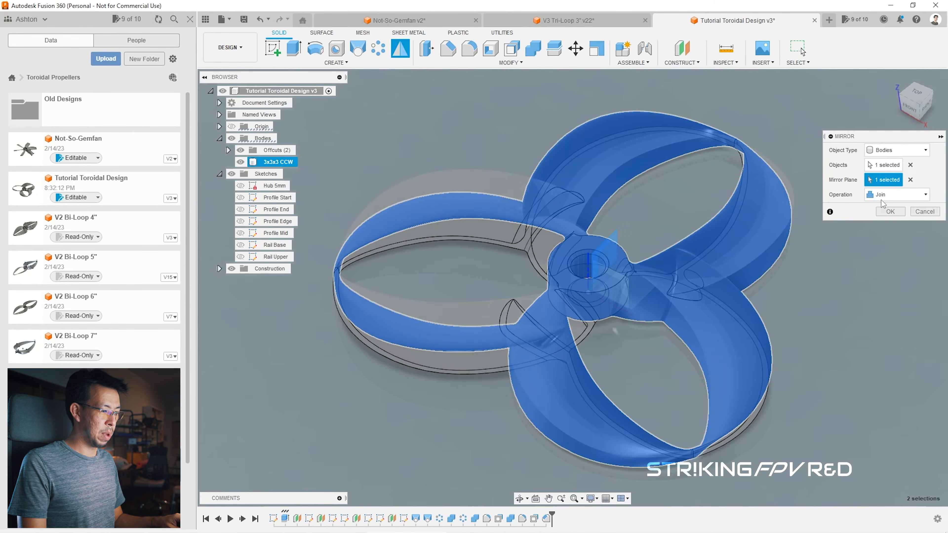
click(904, 196)
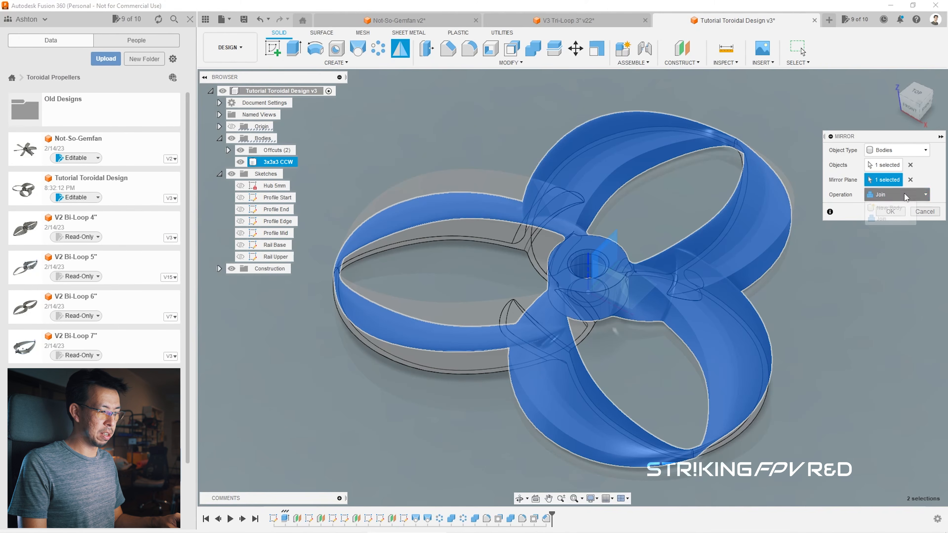
click(894, 220)
click(906, 211)
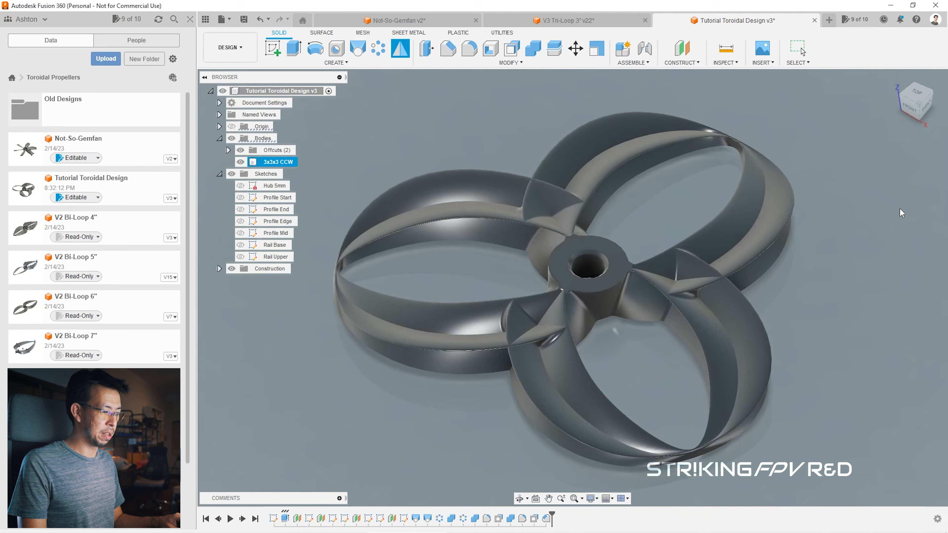
Step: Rename the mirrored body as 3x3x3 CW
double_click(287, 174)
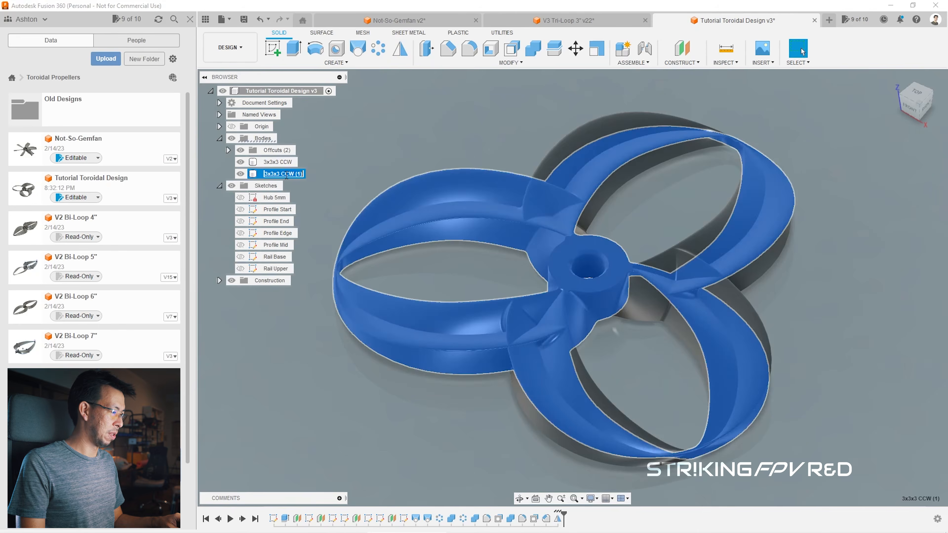
click(287, 174)
key(BackSpace)
key(Return)
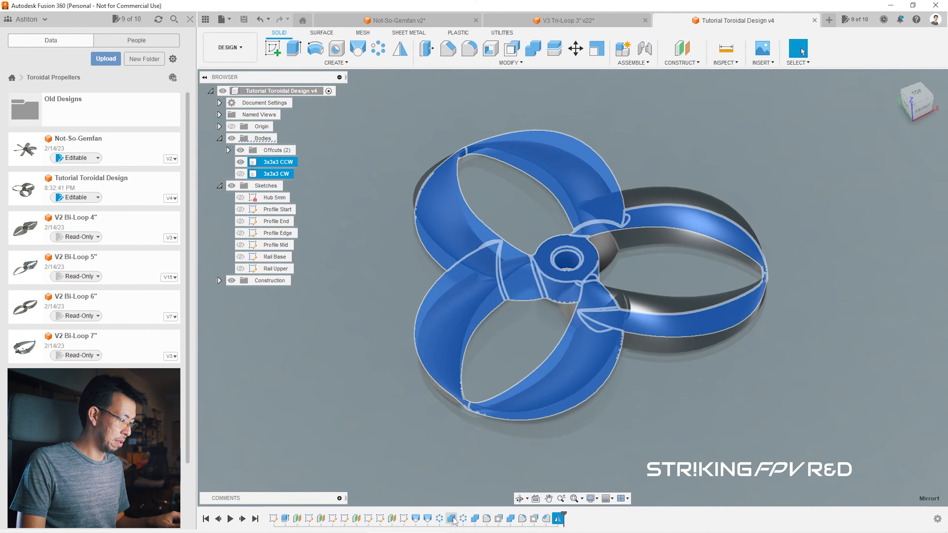
Step: Delete all timeline features after the circular pattern, from the first Combine through the Mirror
shift+click(452, 520)
key(Delete)
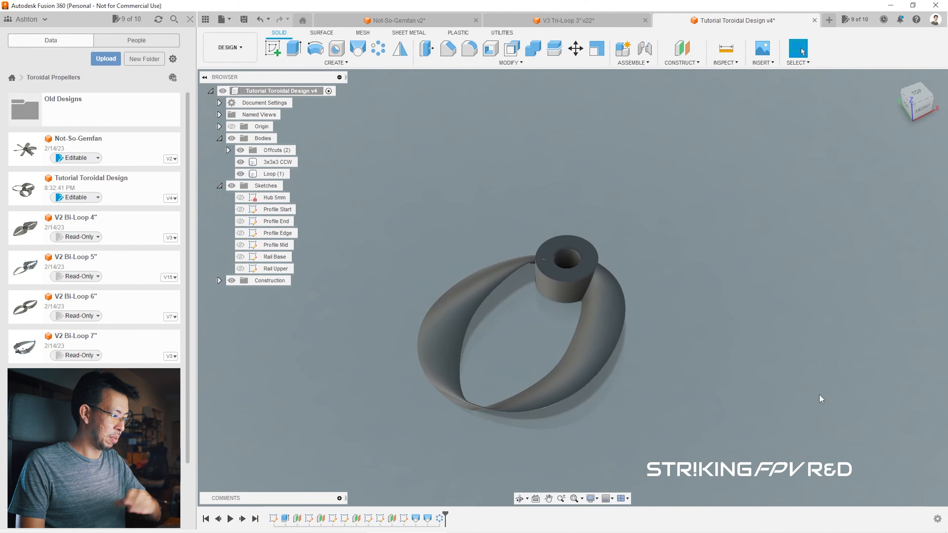
Step: Hide the 3x3x3 CCW hub body and show both loop bodies in the Offcuts group
click(241, 162)
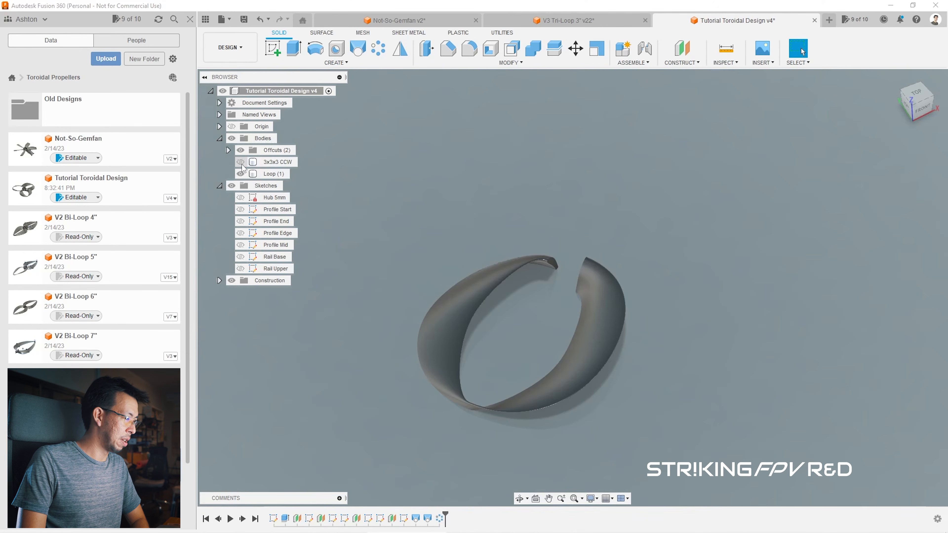
shift+middle_drag(714, 249, 839, 172)
click(441, 522)
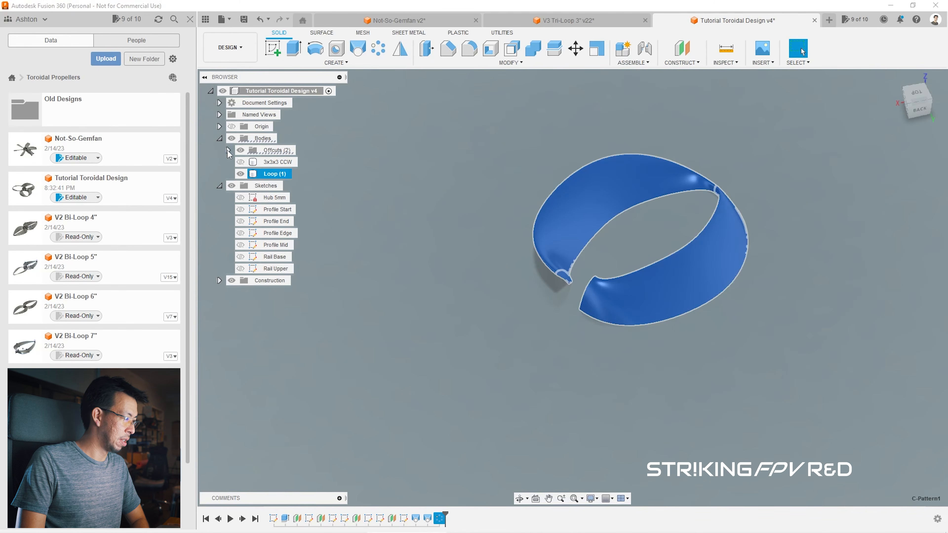
click(228, 151)
click(249, 174)
click(249, 162)
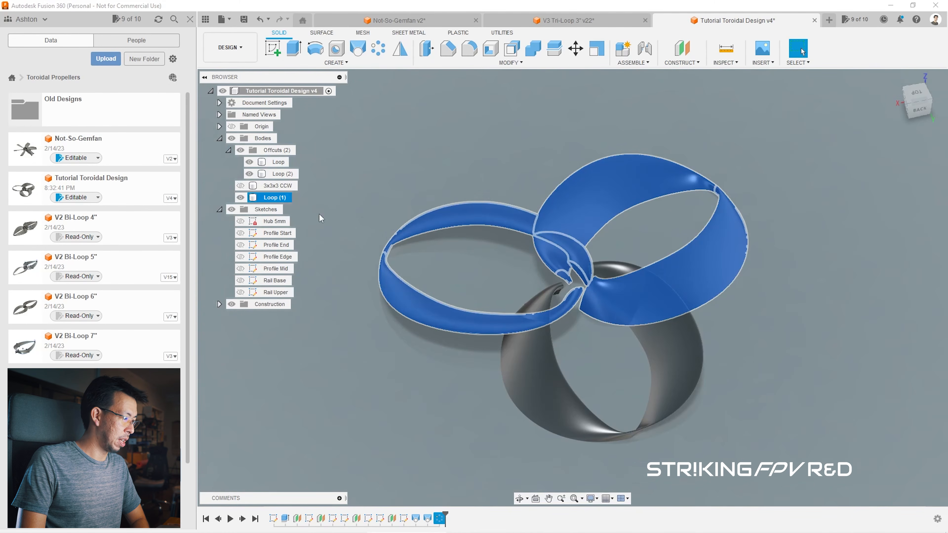
Step: Set the loop circular pattern's quantity to 2 and show the 3x3x3 CCW hub body
click(461, 474)
double_click(440, 518)
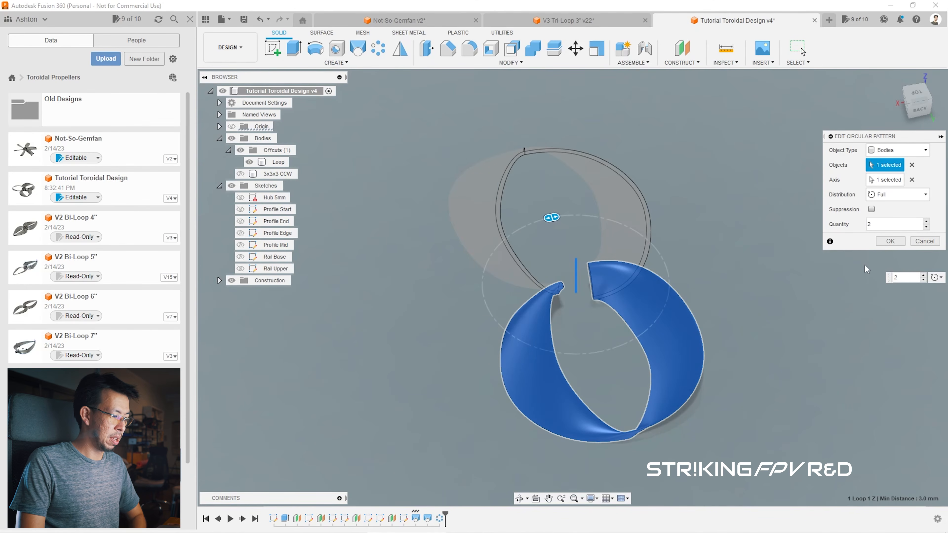
text(2)
key(Return)
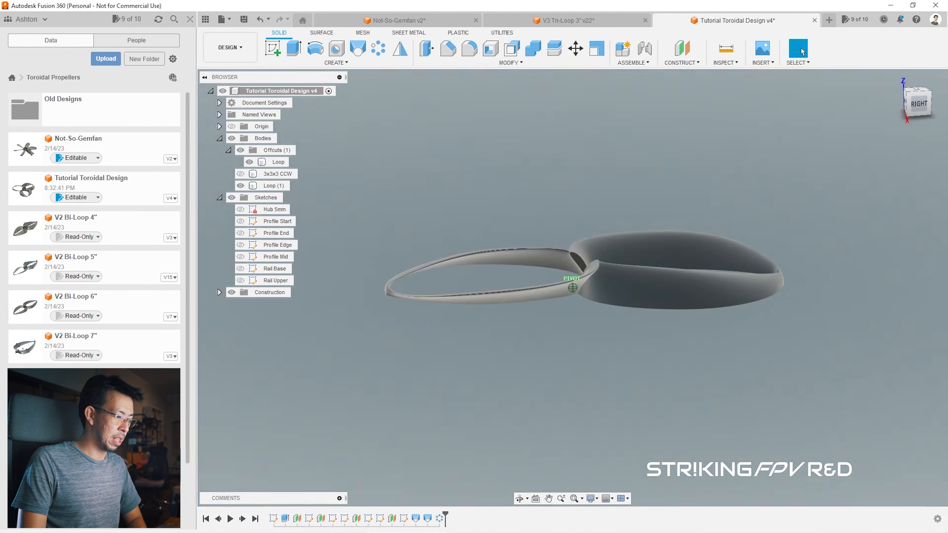
shift+middle_drag(481, 109, 489, 153)
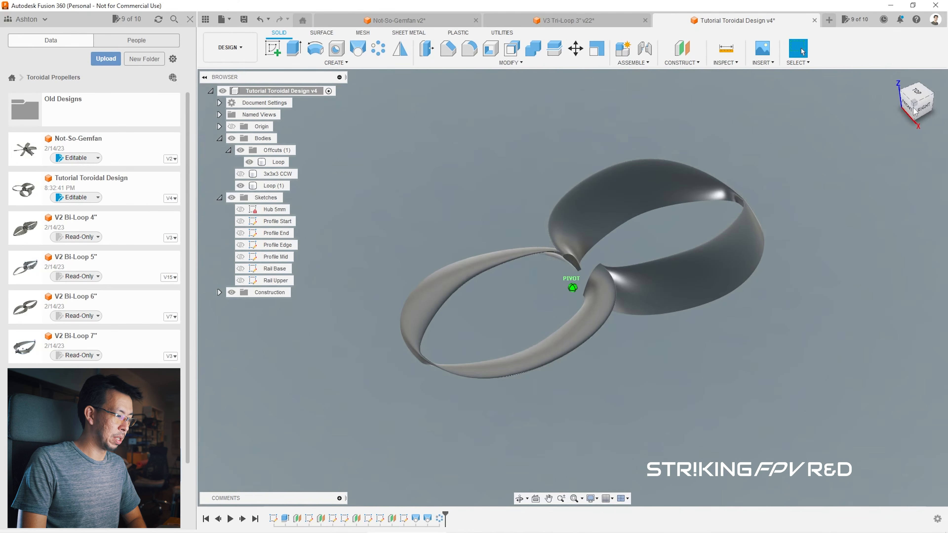
click(240, 174)
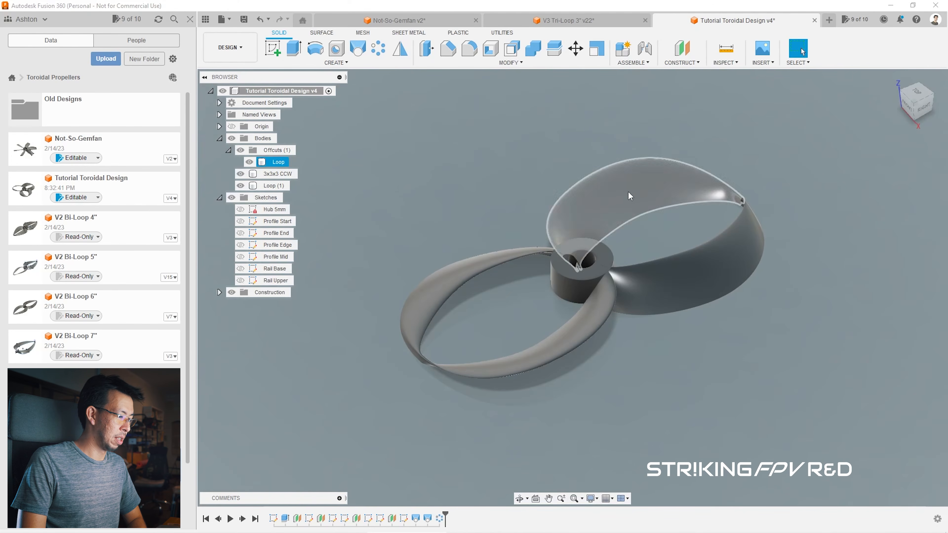
click(576, 248)
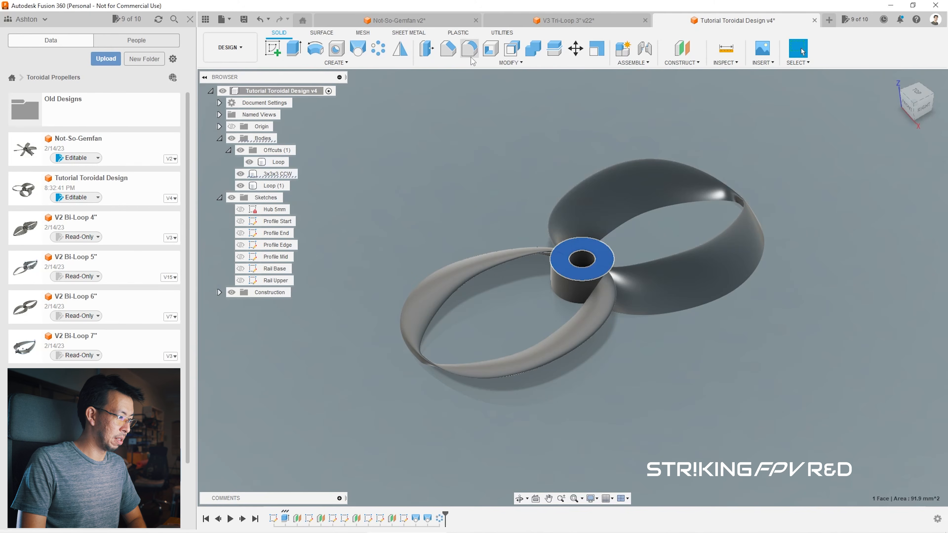
click(529, 52)
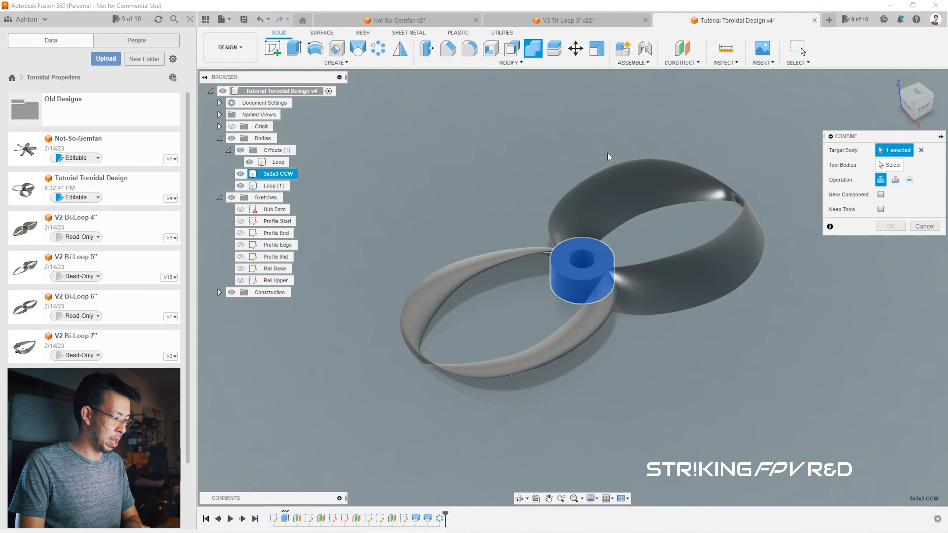
key(Escape)
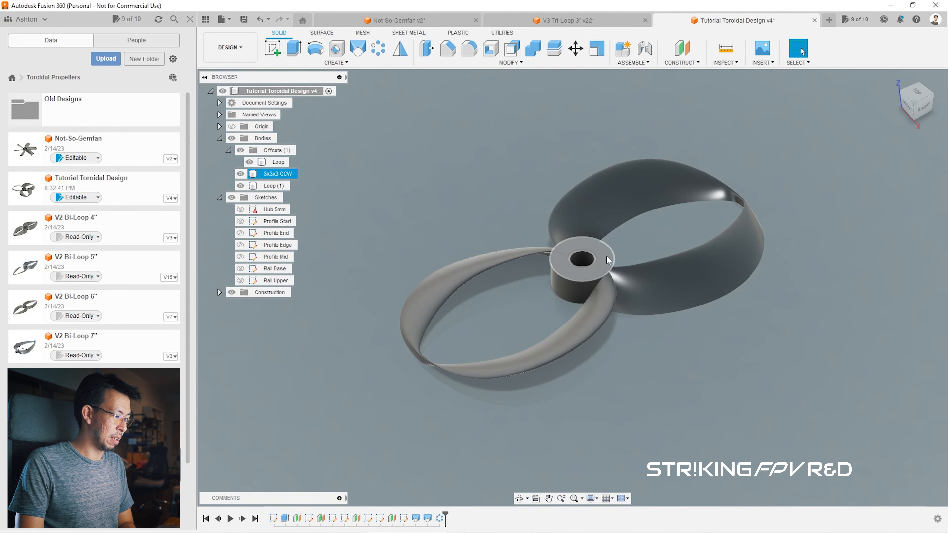
Step: Raise the hub's upper ring face with Press Pull
click(594, 250)
key(q)
key(Return)
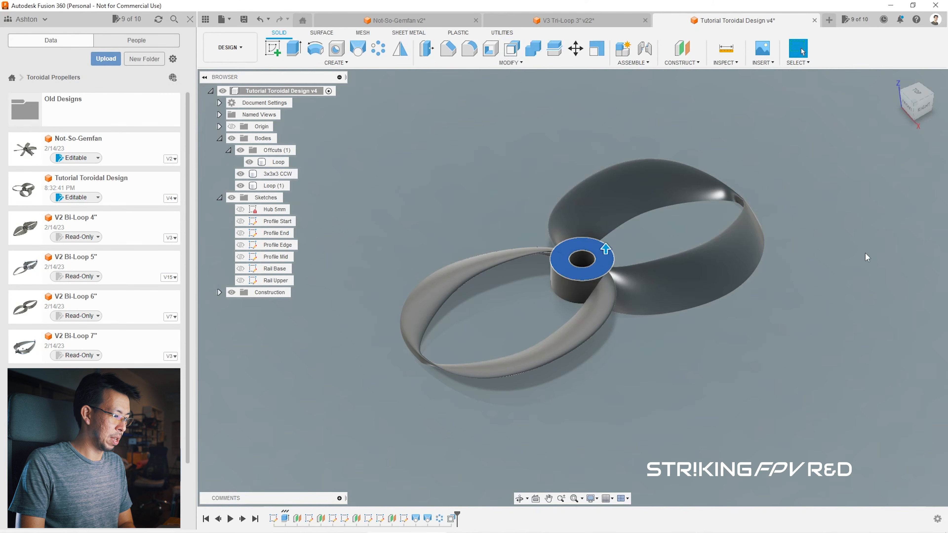
Step: Combine the hub and both loops into one body with a Join operation
drag(361, 124, 838, 410)
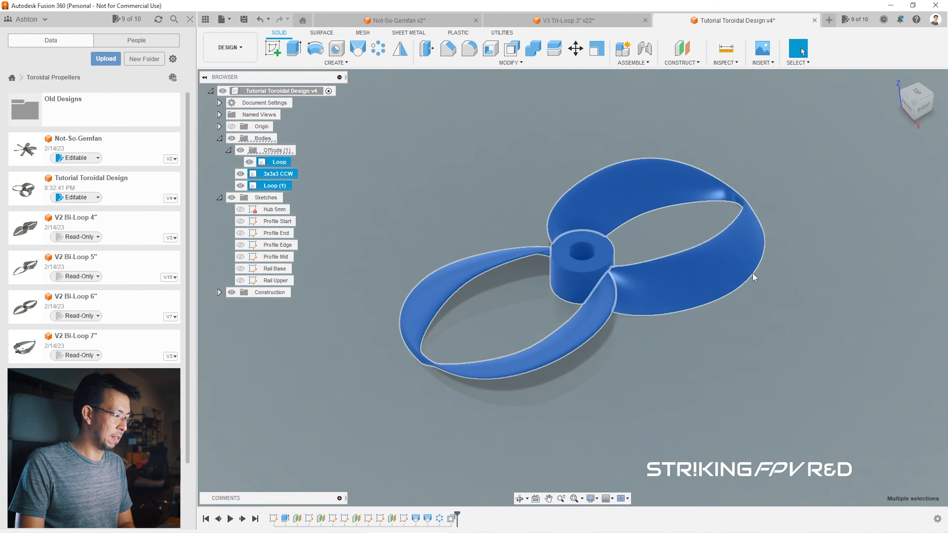
click(540, 51)
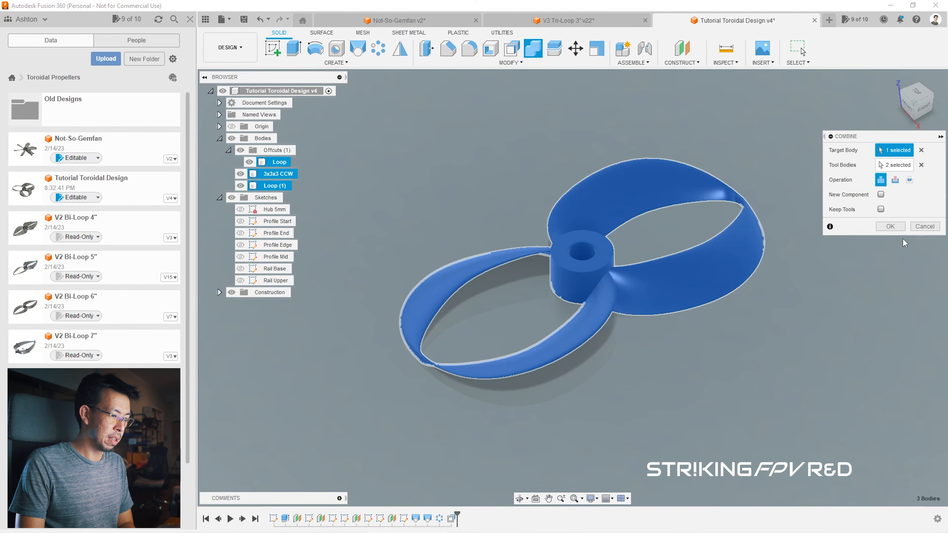
click(890, 227)
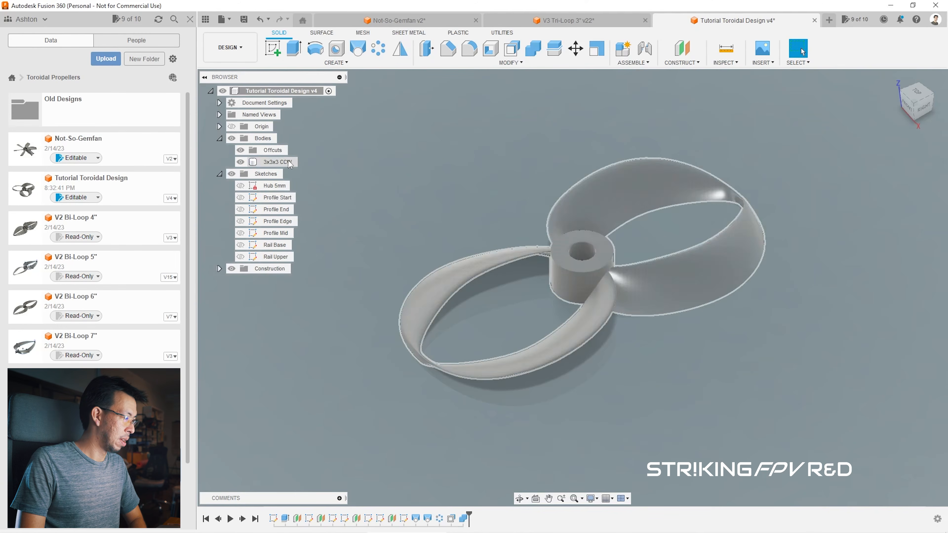
Step: Examine from the side and from above where the two loops meet the raised hub and each other
click(750, 227)
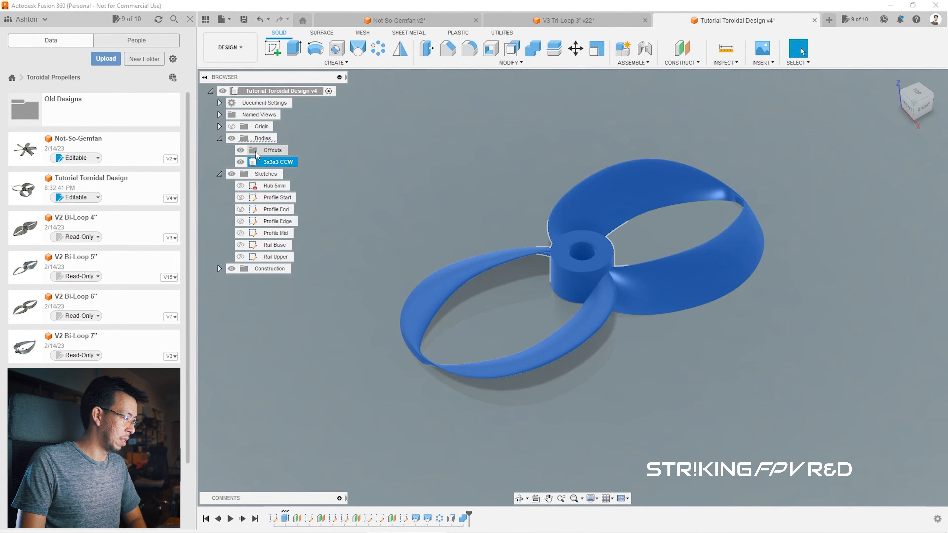
click(464, 164)
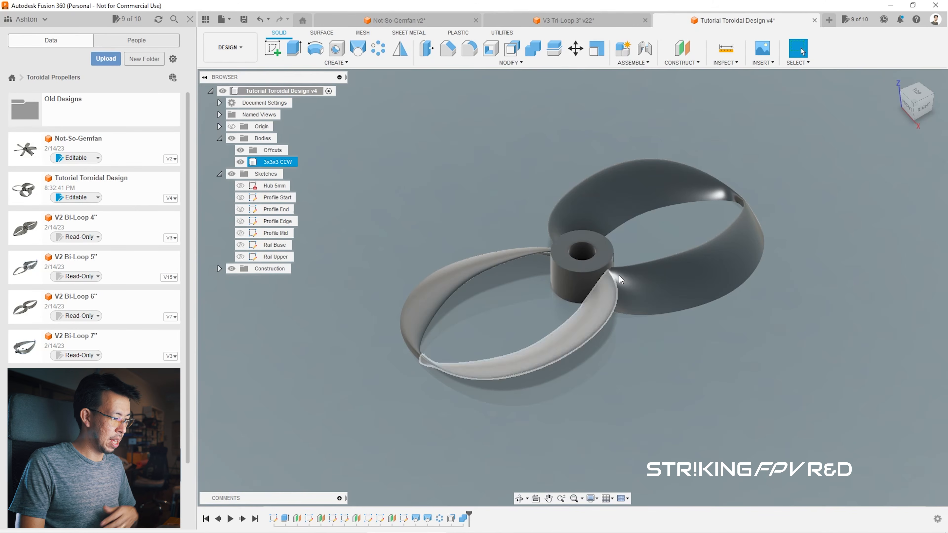
shift+middle_drag(614, 330, 598, 301)
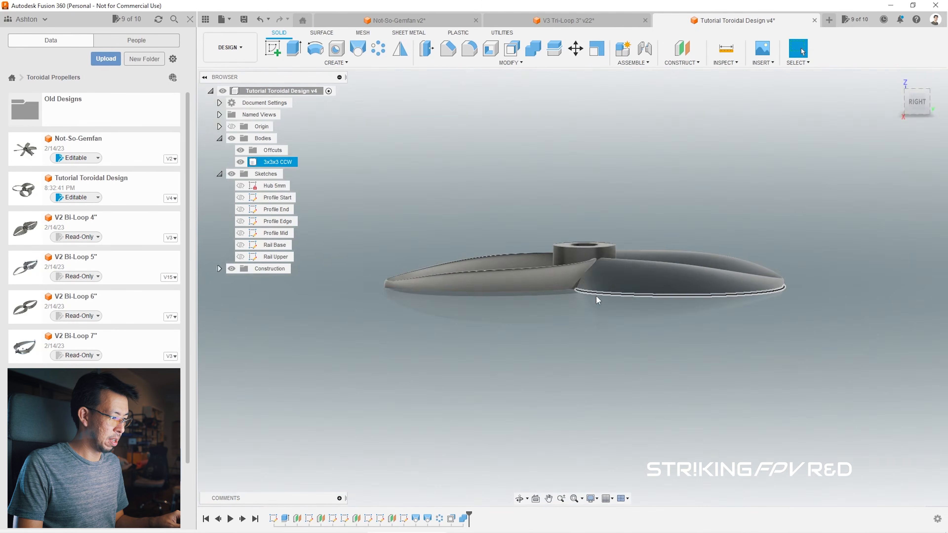
scroll(582, 300, up, 8)
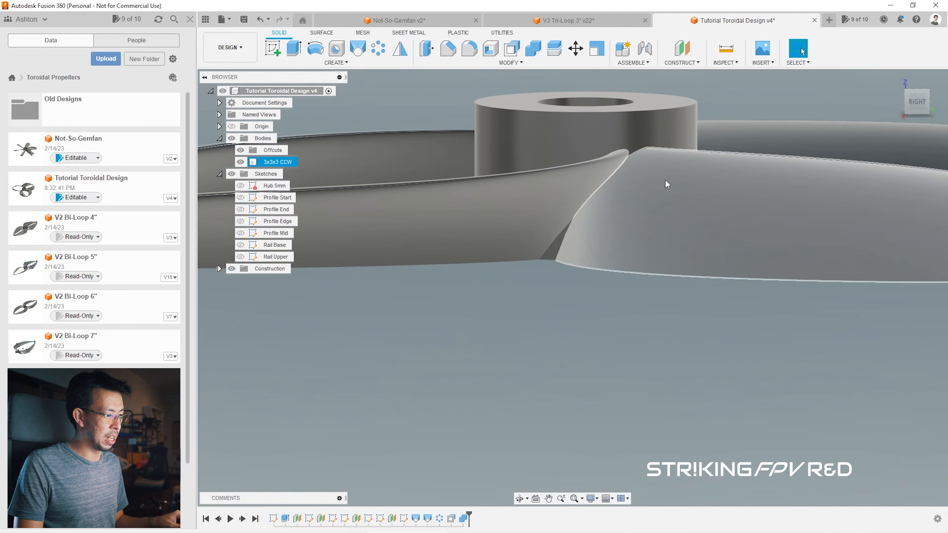
mouse_move(667, 184)
shift+middle_down()
mouse_move(634, 92)
mouse_move(647, 205)
mouse_move(616, 203)
mouse_move(644, 243)
mouse_move(642, 120)
mouse_move(645, 246)
shift+middle_up()
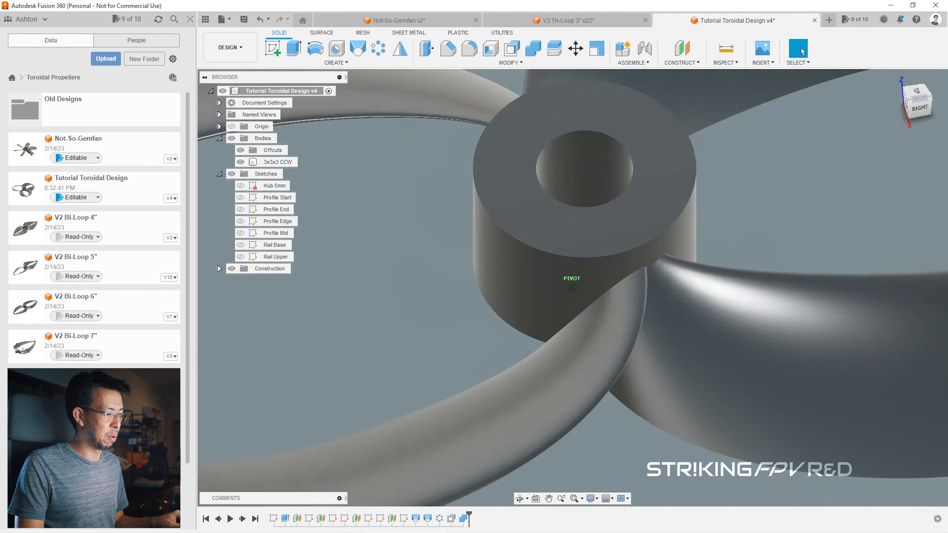
shift+middle_drag(646, 437, 648, 385)
scroll(647, 385, down, 5)
scroll(579, 197, down, 1)
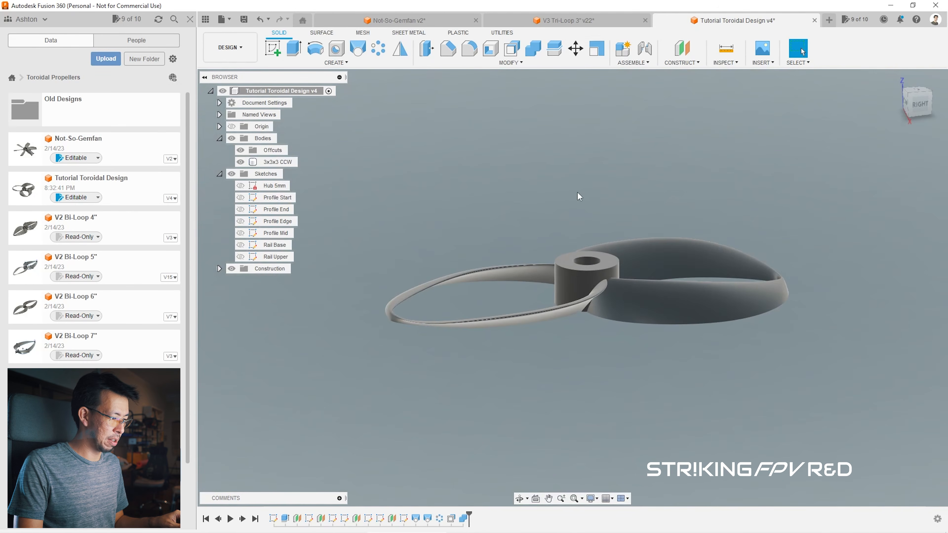
key(ctrl+z)
mouse_move(912, 102)
mouse_down()
mouse_move(930, 120)
mouse_move(490, 415)
mouse_up()
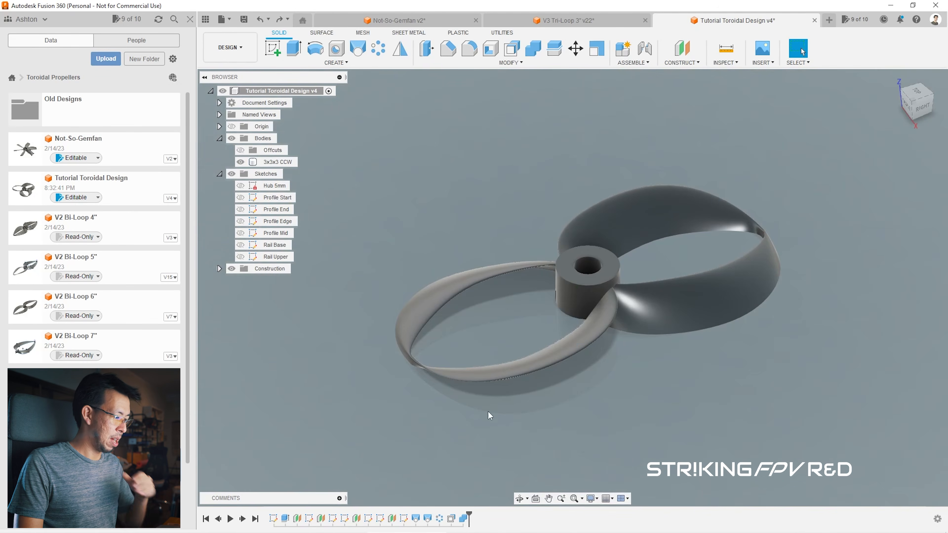
Step: In the Profile Start sketch, set the profile's lower-end offset from the origin to 1 mm and its upper-end offset to 3 mm
double_click(255, 198)
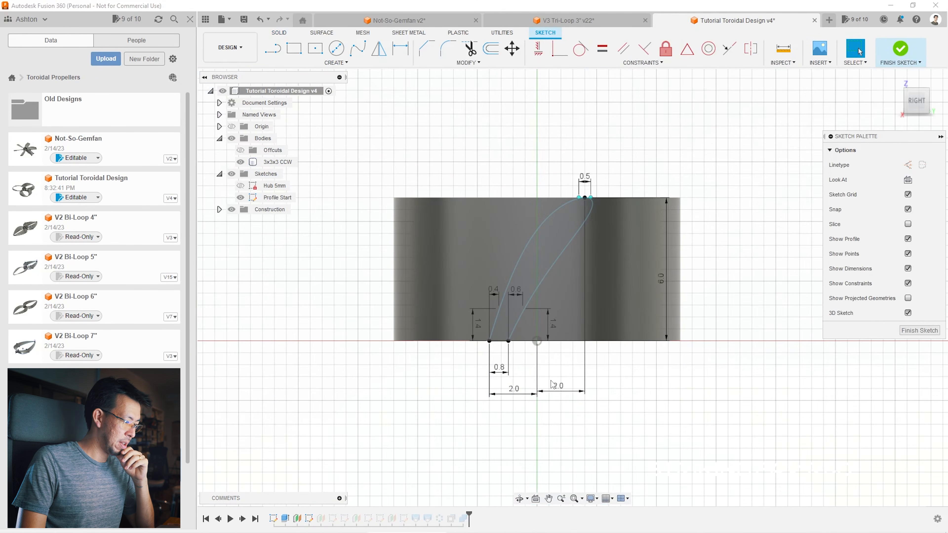
double_click(515, 392)
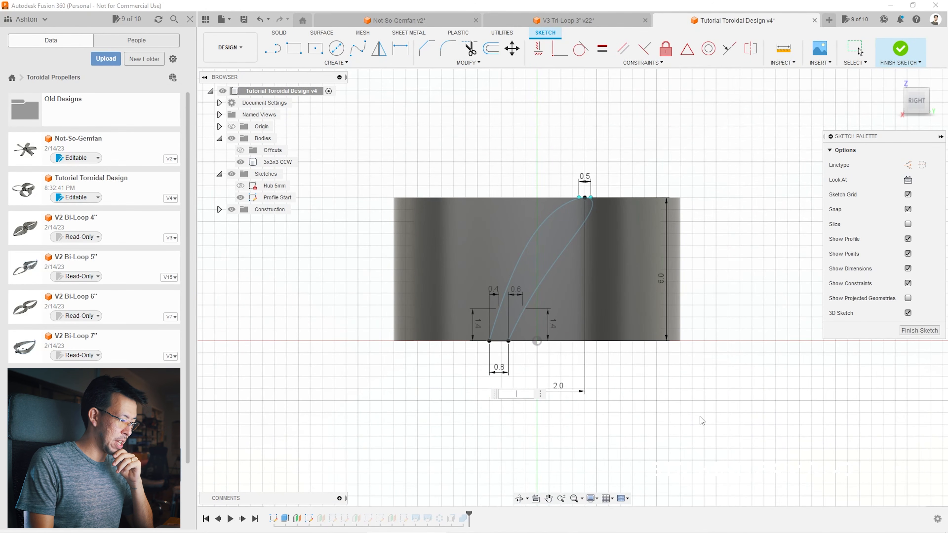
text(1)
key(Return)
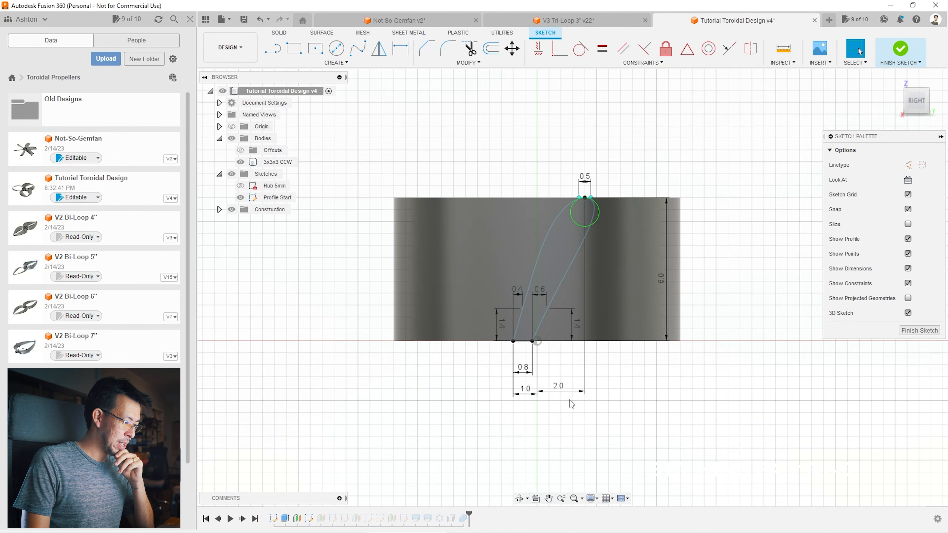
double_click(560, 390)
key(Return)
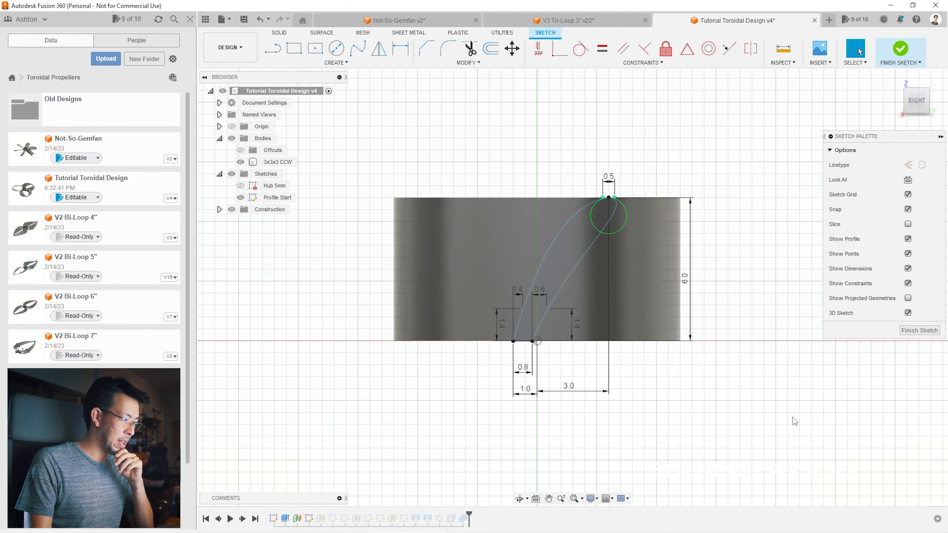
Step: Set the Profile Start profile's lower-end offset from the origin to 0.1 mm and its upper-end offset to 3.9 mm, and finish the sketch
double_click(524, 390)
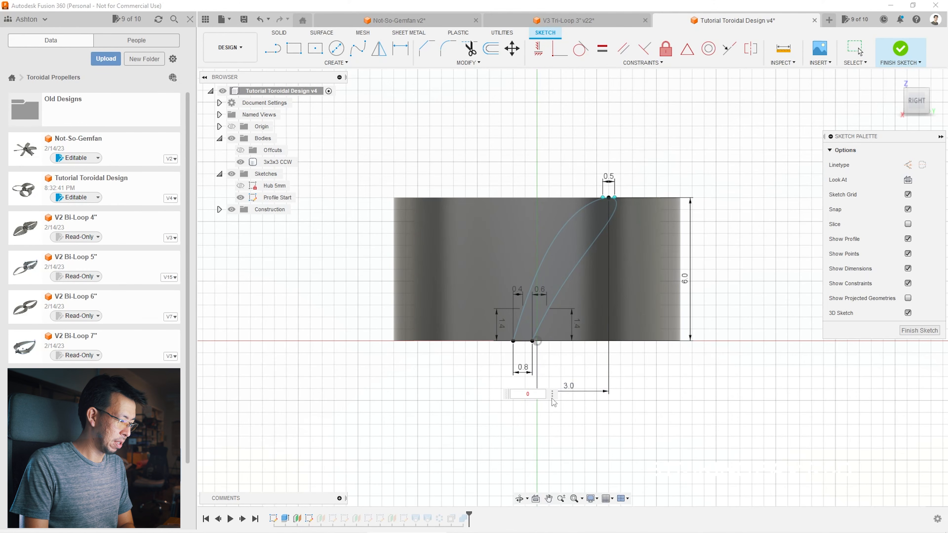
key(Return)
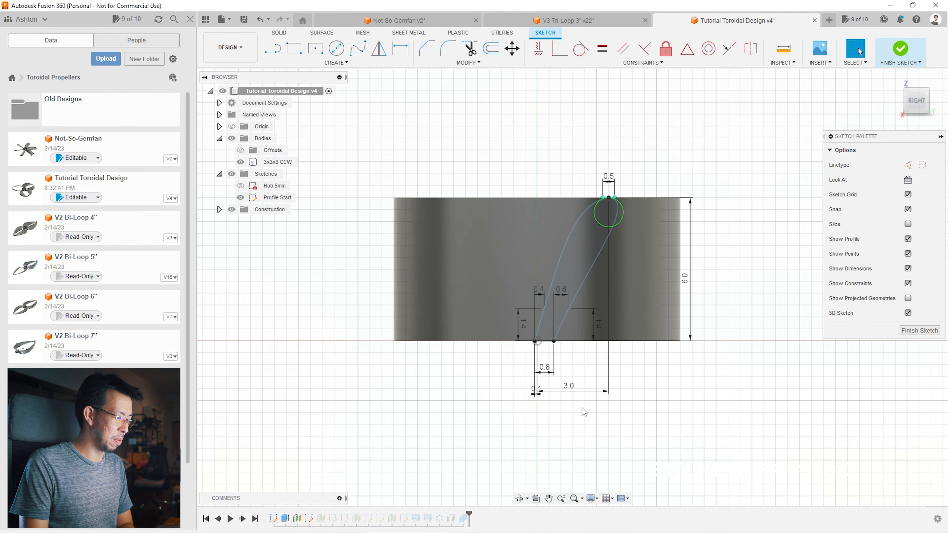
double_click(574, 390)
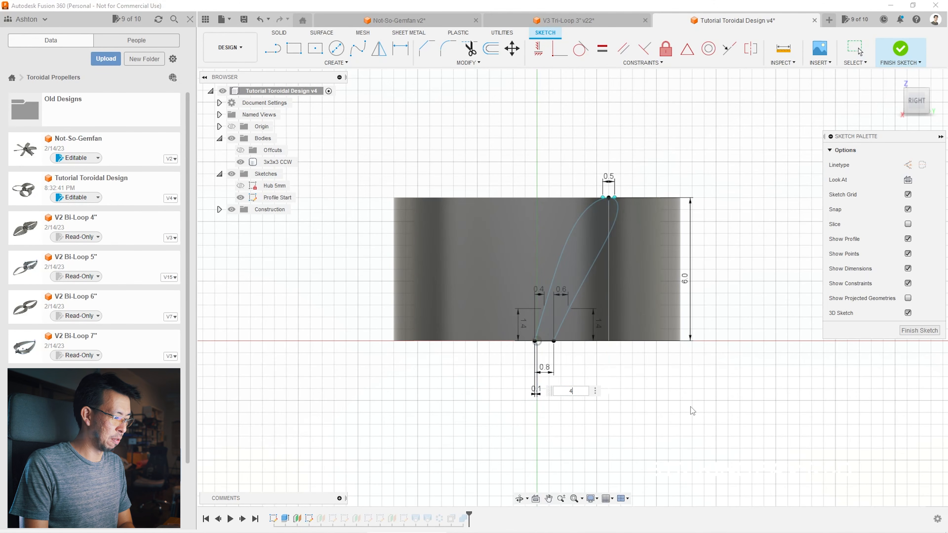
text(4)
key(Return)
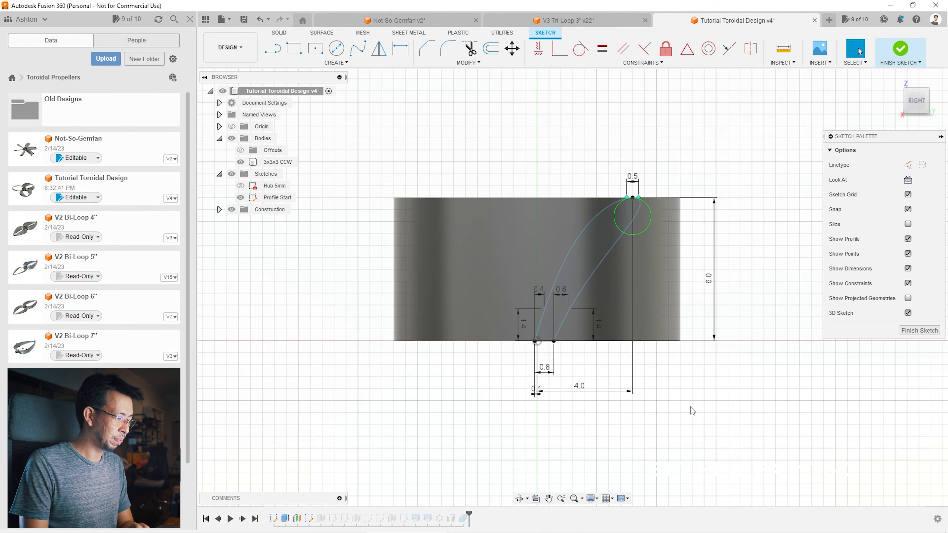
double_click(580, 386)
text(3.9)
key(Return)
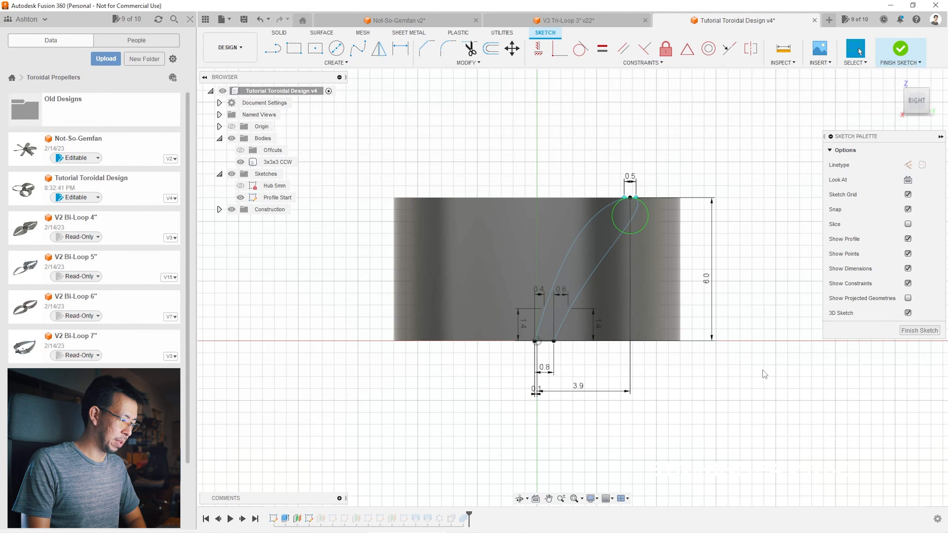
click(903, 50)
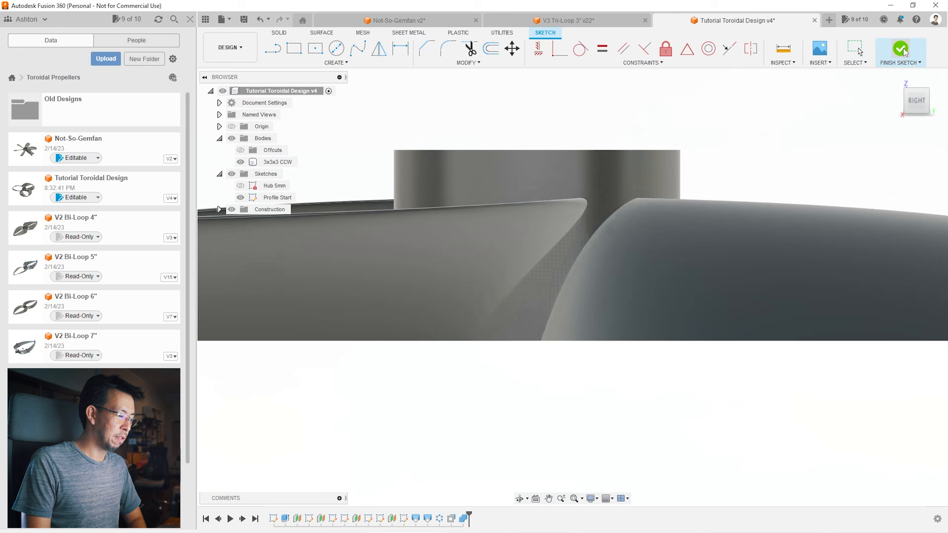
Step: In the Profile End sketch, try 3.9 mm and 0.1 mm for the lower-end and upper-end offset dimensions, and delete those dimensions
mouse_move(573, 287)
shift+middle_down()
mouse_move(537, 209)
mouse_move(564, 261)
mouse_move(351, 275)
shift+middle_up()
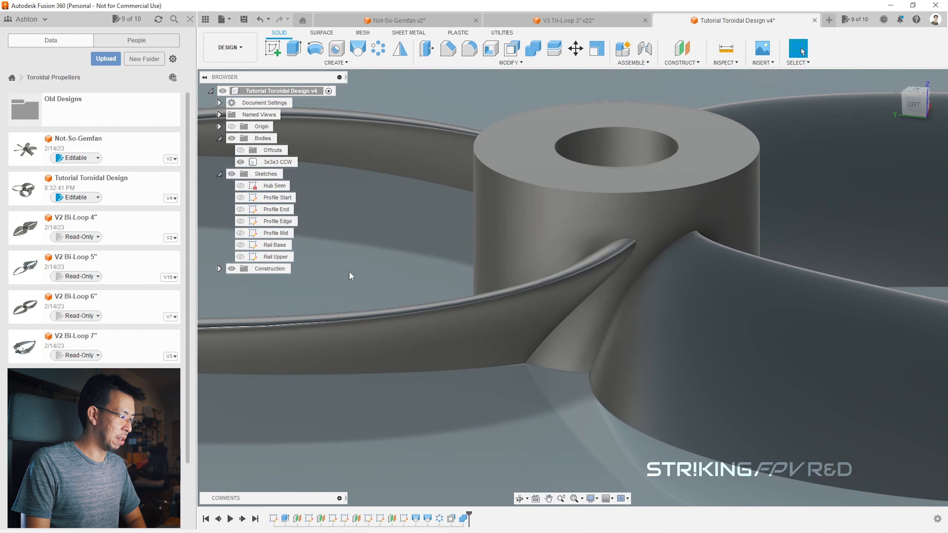
double_click(276, 209)
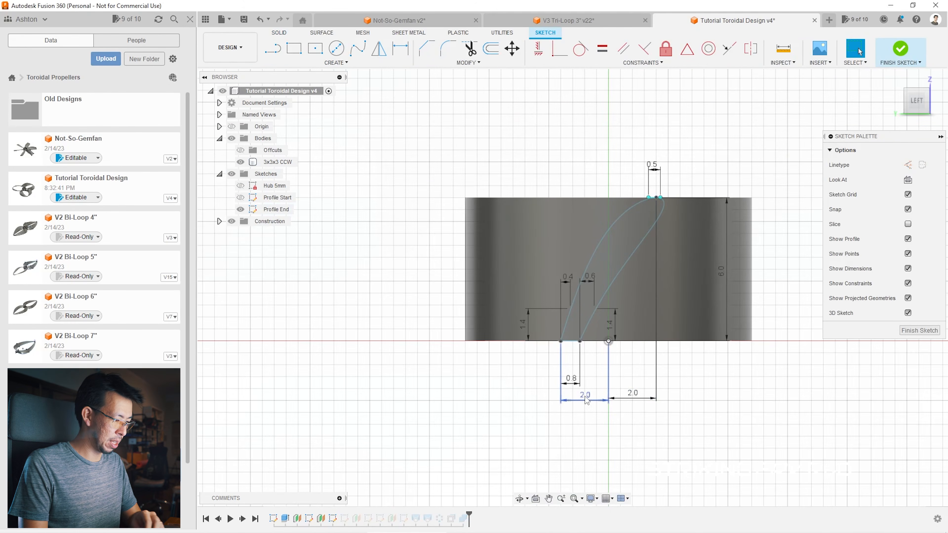
double_click(585, 398)
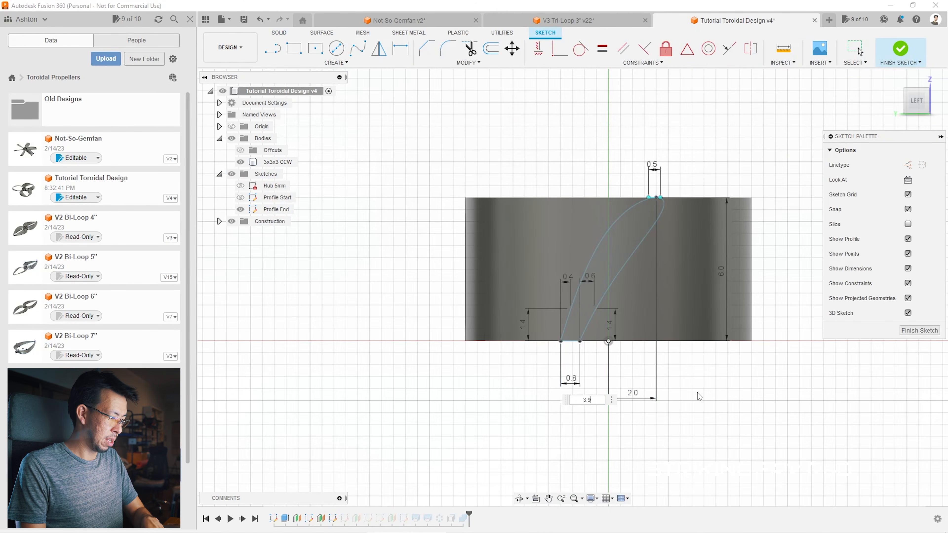
text(3.9)
key(Return)
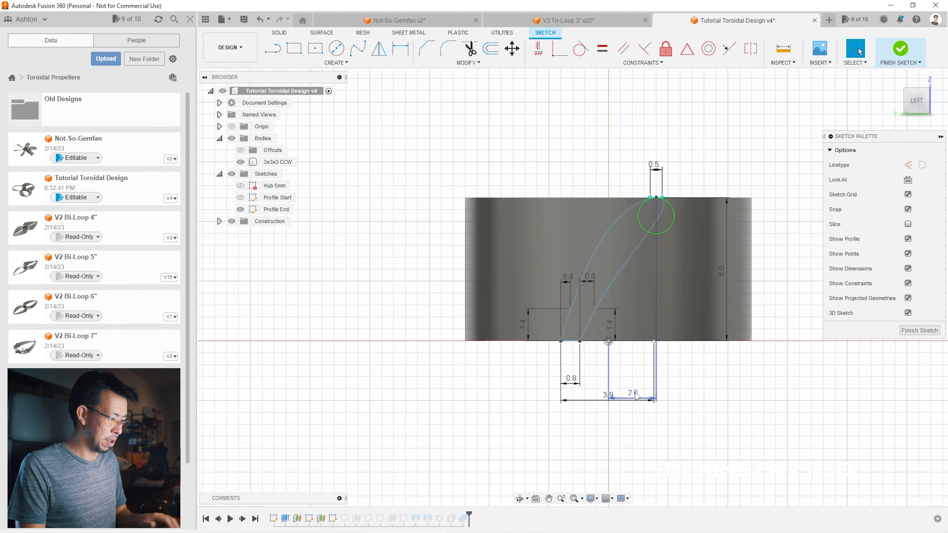
double_click(634, 395)
text(0.1)
key(Return)
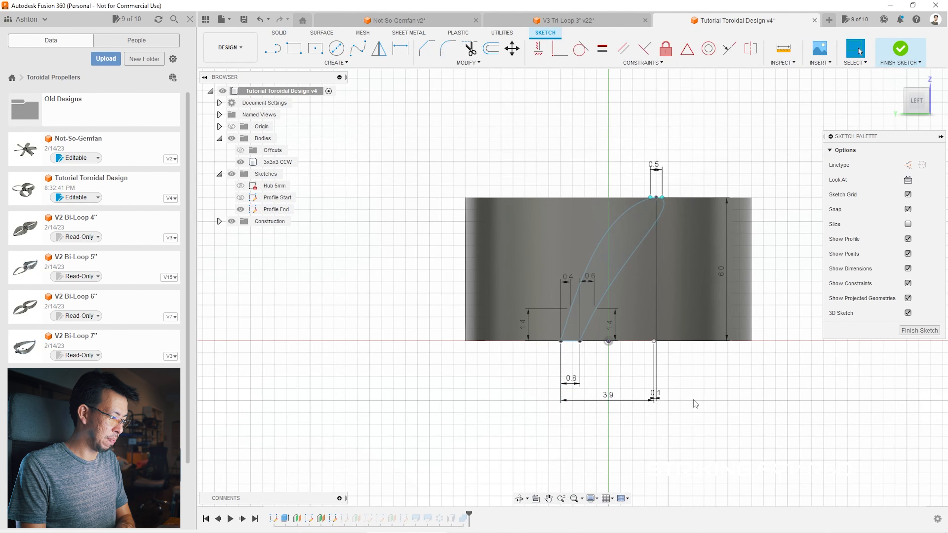
click(615, 401)
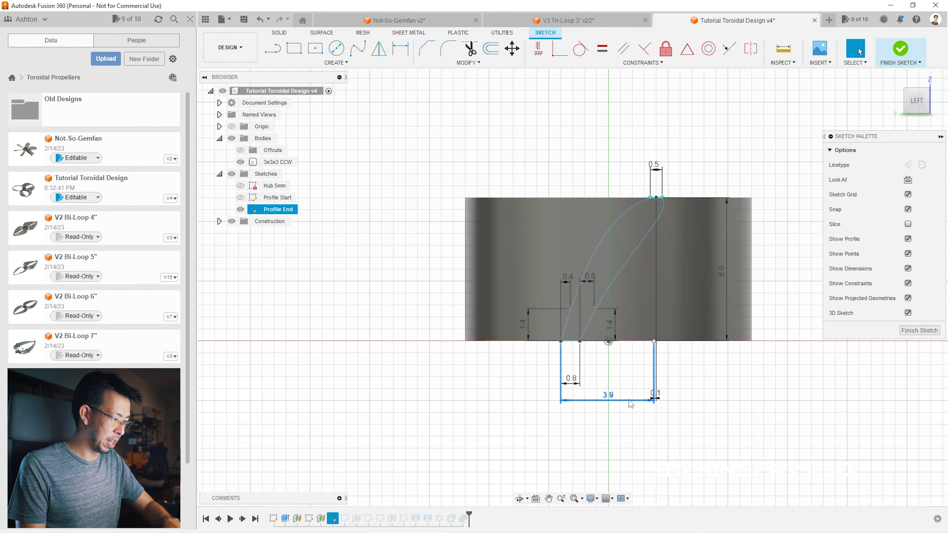
key(Delete)
Step: Dimension the Profile End profile's outer lower endpoint at 3.9 mm from the origin
scroll(657, 394, up, 3)
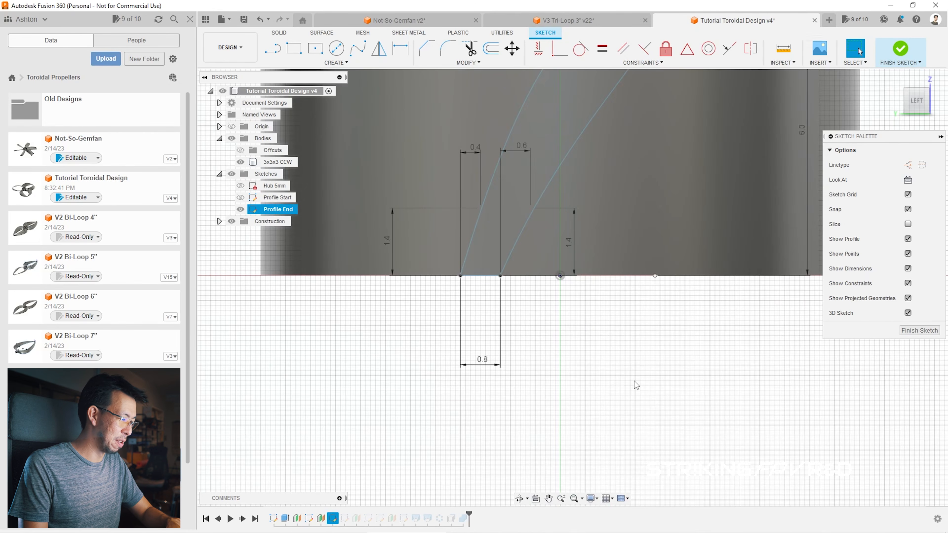
scroll(591, 373, down, 3)
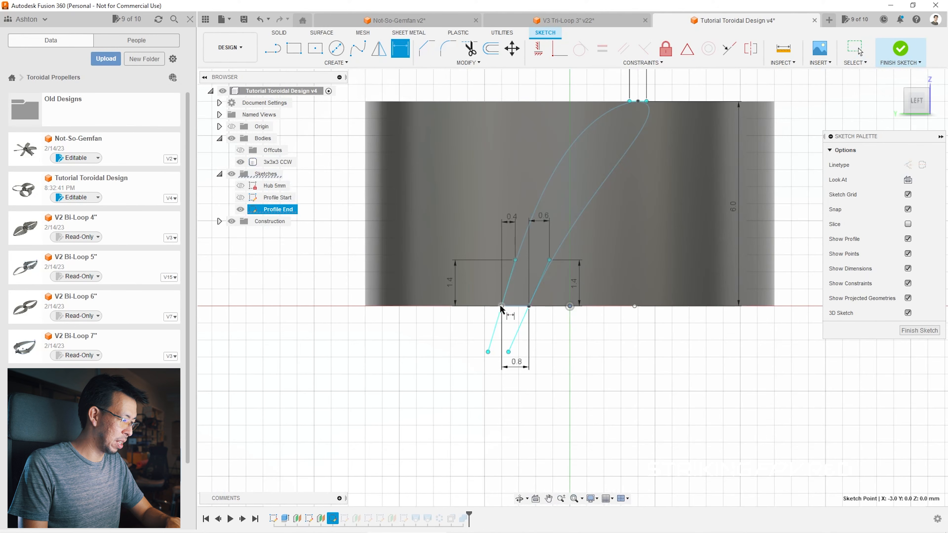
click(546, 429)
text(3.9)
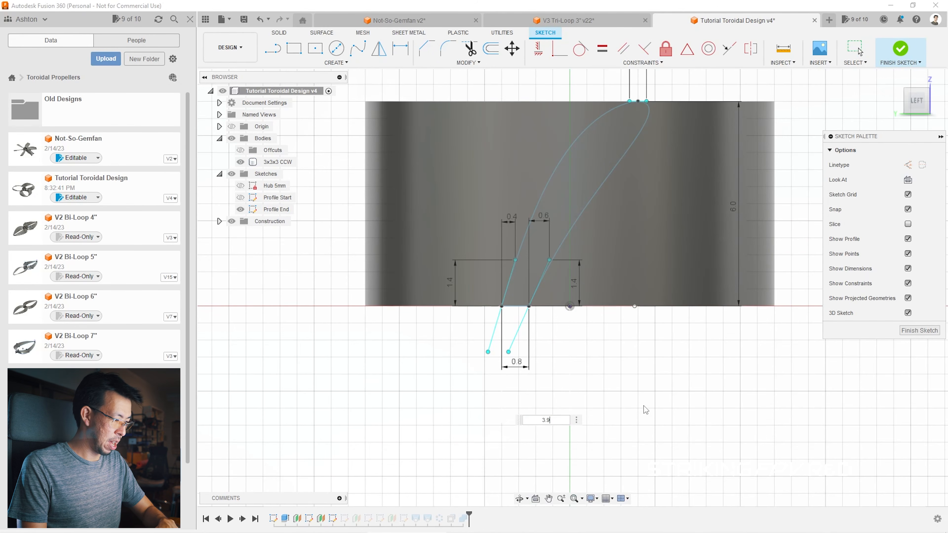
key(Return)
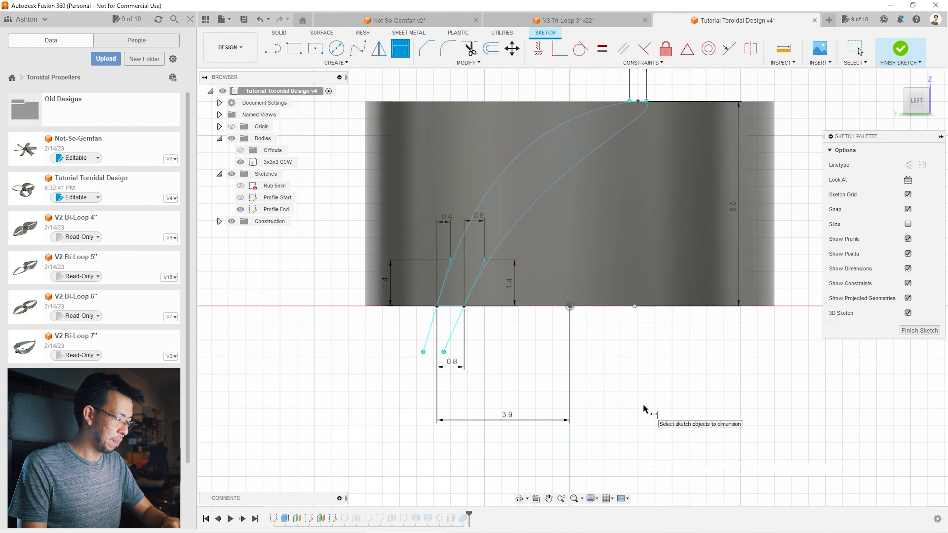
Step: Try a 0.1 mm dimension between the origin and the loose point on the baseline, and undo it
click(570, 307)
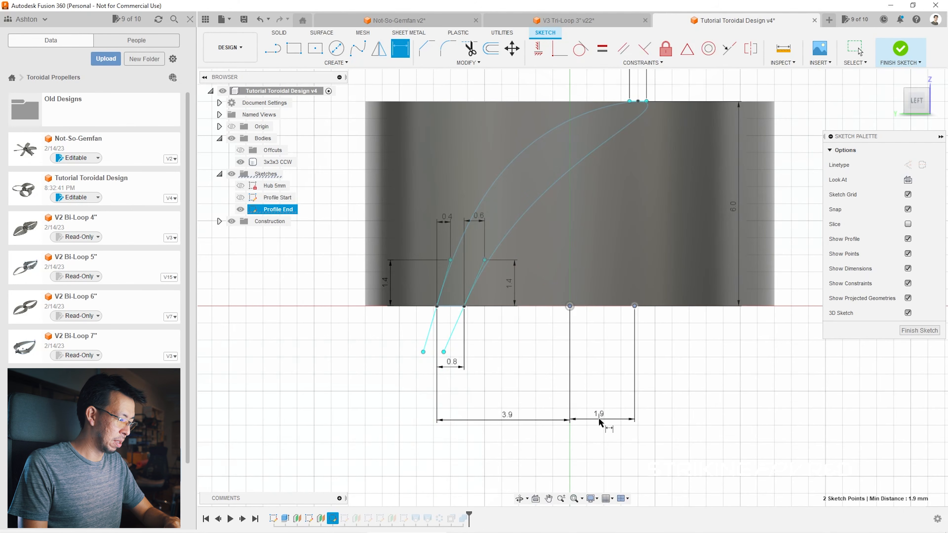
click(596, 423)
key(Return)
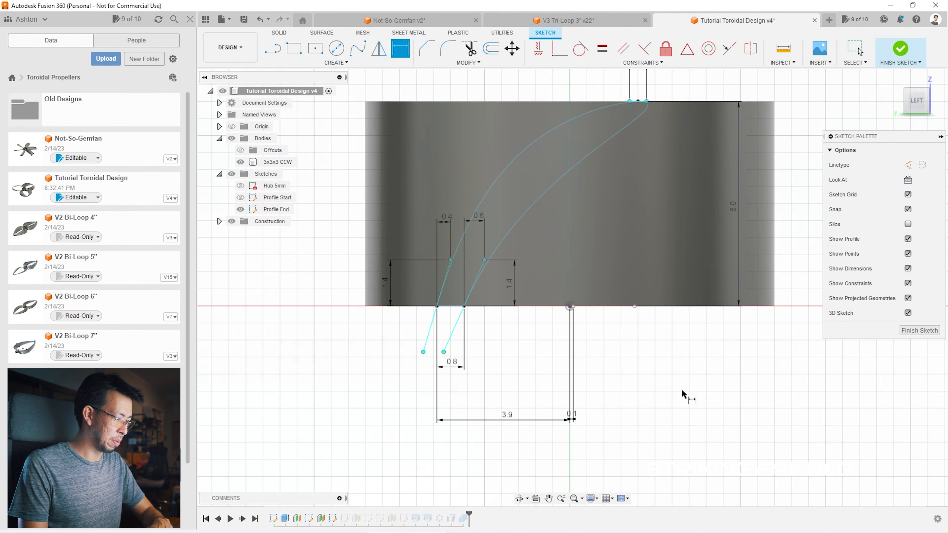
key(ctrl+z)
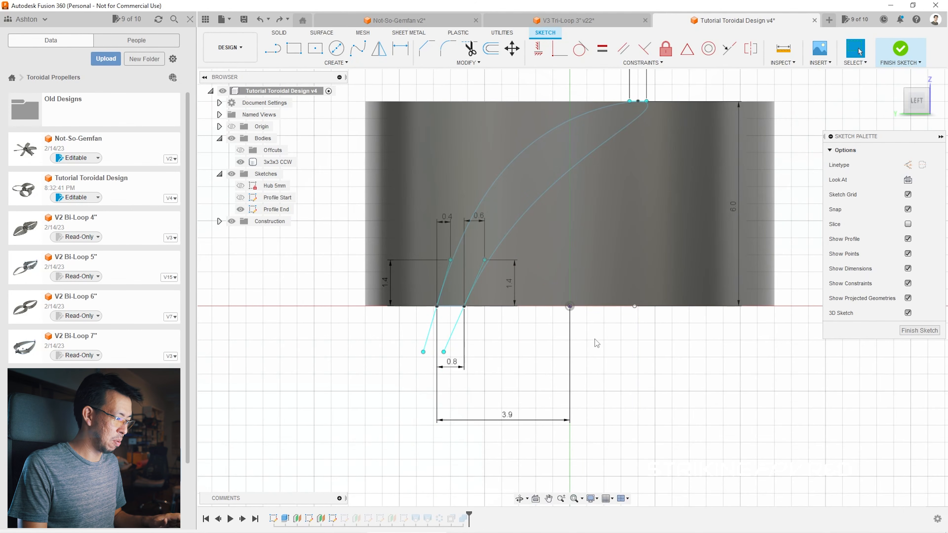
Step: Dimension the profile's upper end point at 0.1 mm horizontally from the origin and finish the Profile End sketch
key(d)
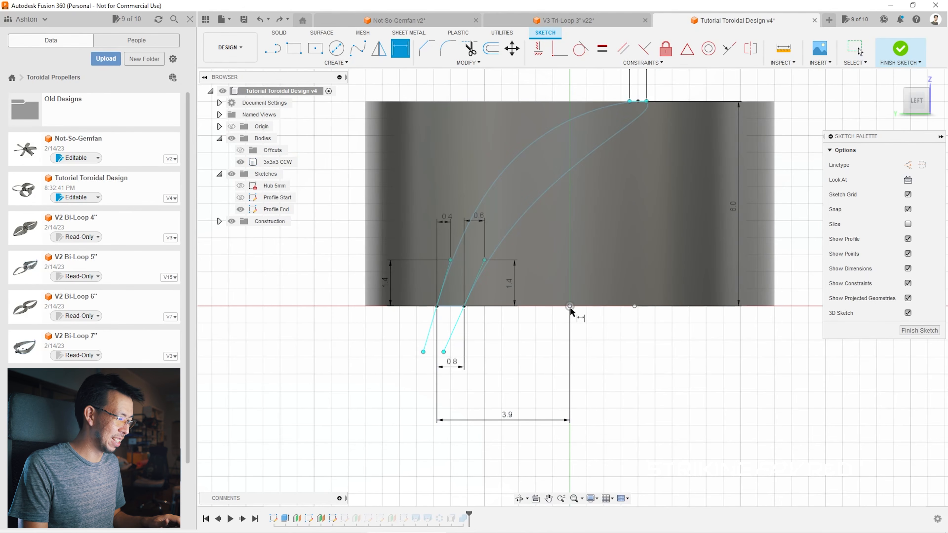
click(638, 101)
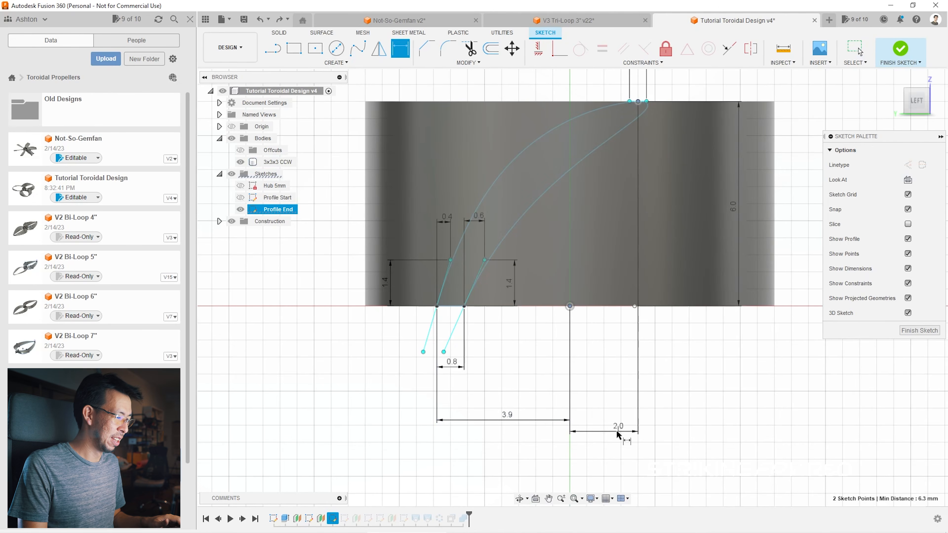
click(603, 425)
text(0.1)
key(Return)
scroll(655, 437, down, 3)
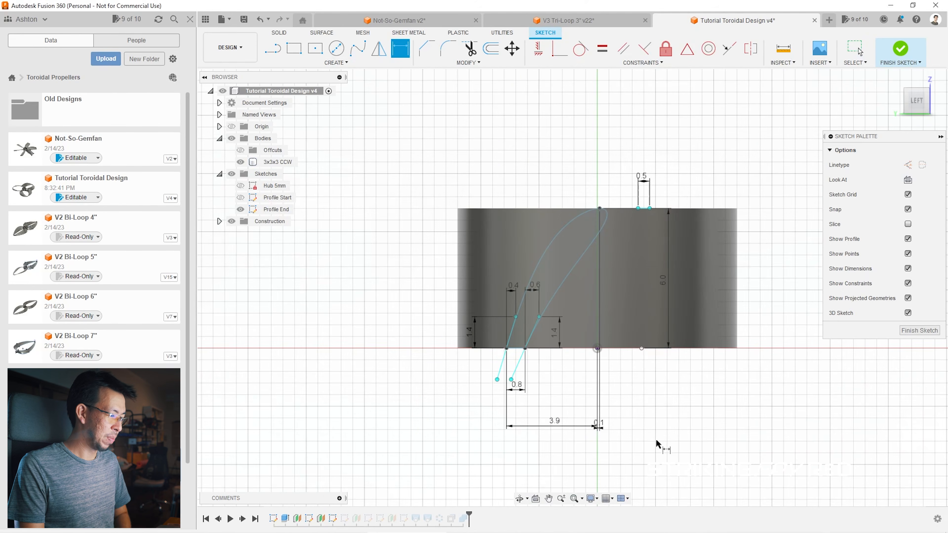
click(900, 49)
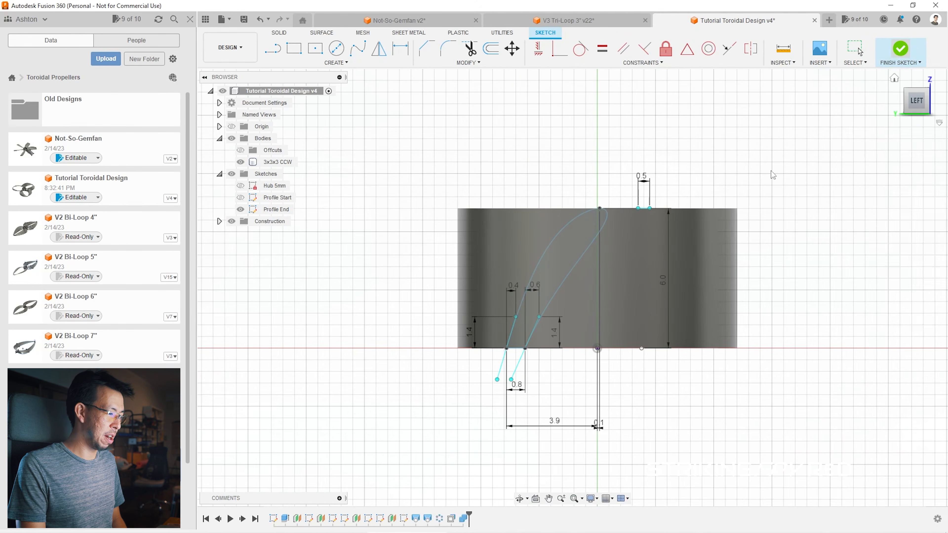
Step: Examine where the loops meet the hub, and compare the Rail Upper sketch's end with the displayed Profile End sketch
mouse_move(917, 100)
mouse_down()
mouse_move(911, 144)
mouse_move(840, 125)
mouse_move(803, 140)
mouse_move(747, 112)
mouse_move(794, 133)
mouse_move(840, 120)
mouse_move(812, 140)
mouse_up()
scroll(578, 232, down, 3)
scroll(631, 213, down, 1)
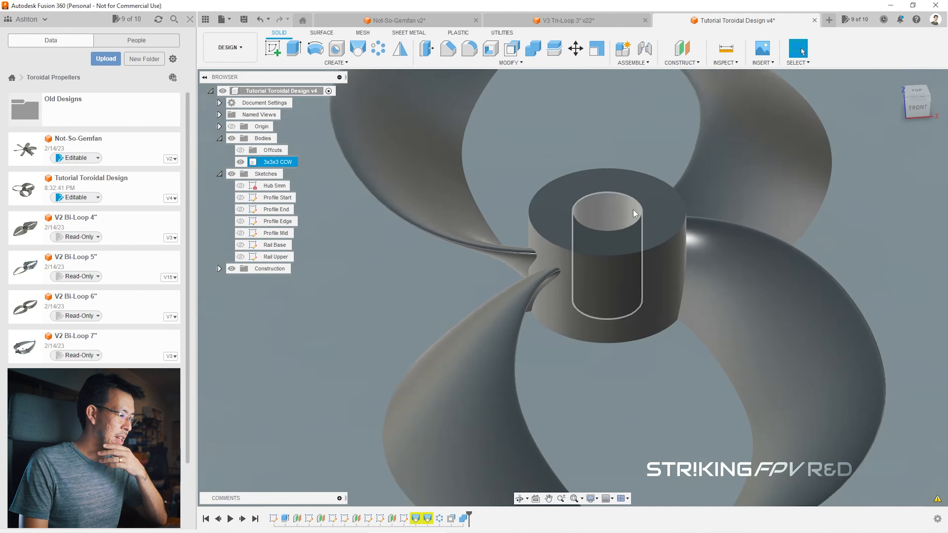
drag(918, 107, 944, 116)
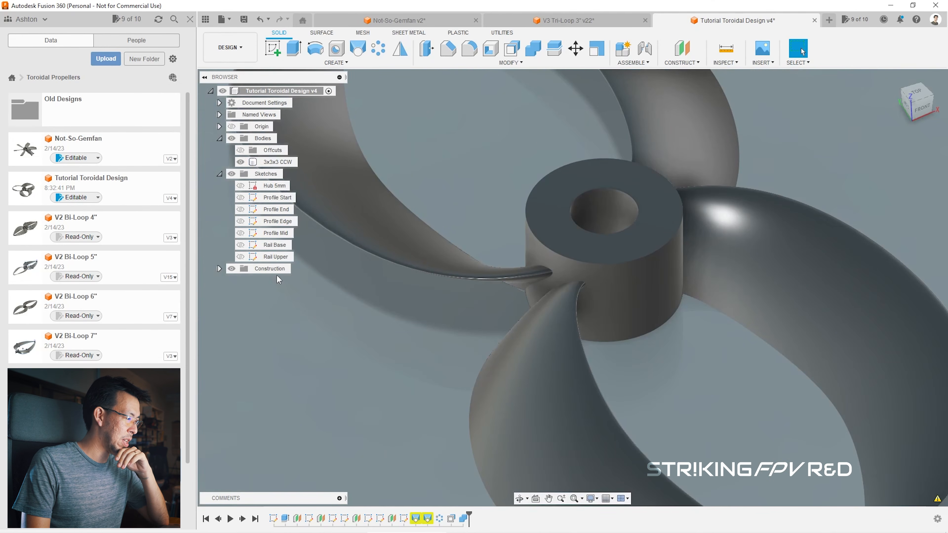
click(276, 257)
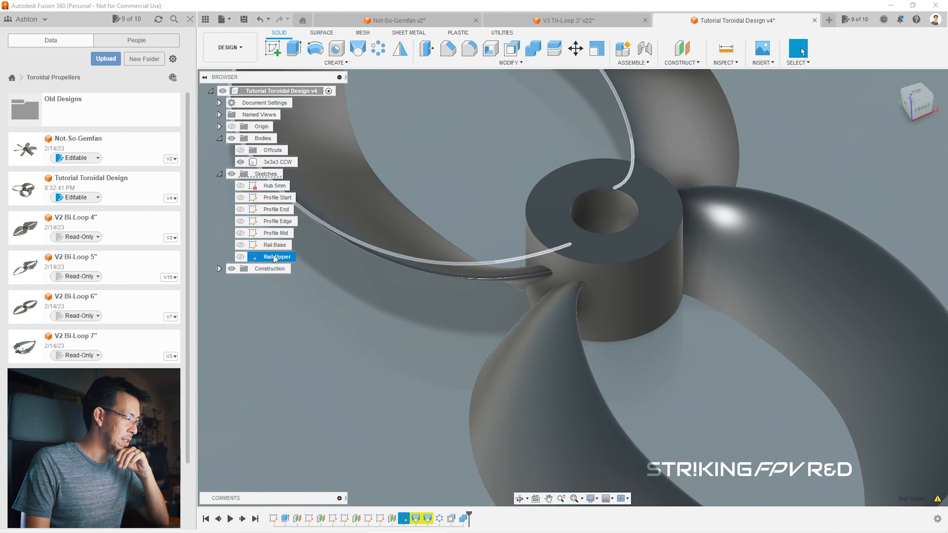
double_click(257, 257)
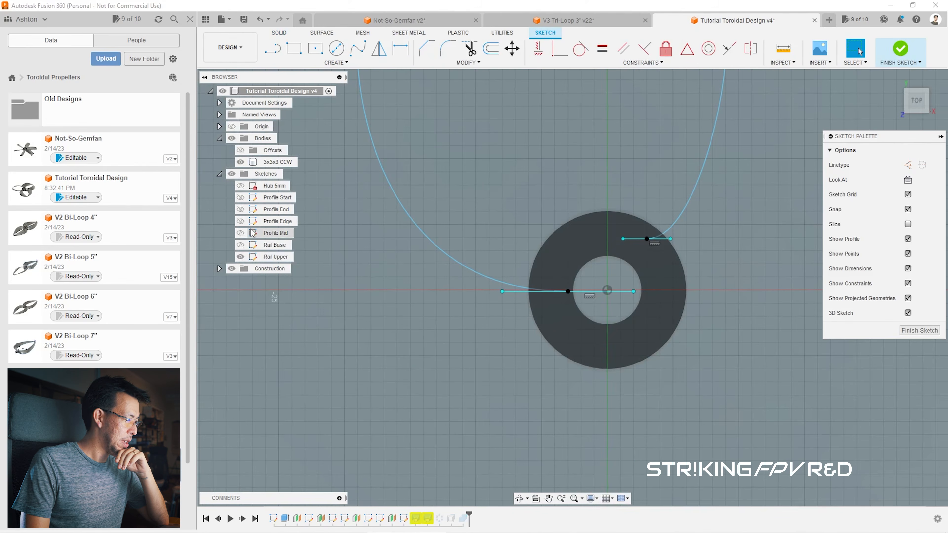
click(240, 210)
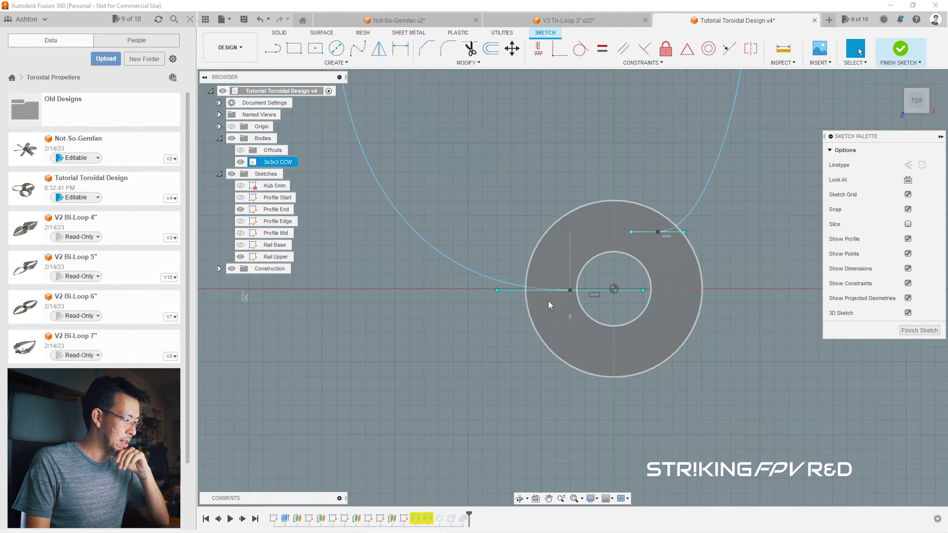
mouse_move(571, 288)
shift+middle_down()
mouse_move(639, 210)
mouse_move(604, 205)
shift+middle_up()
click(900, 50)
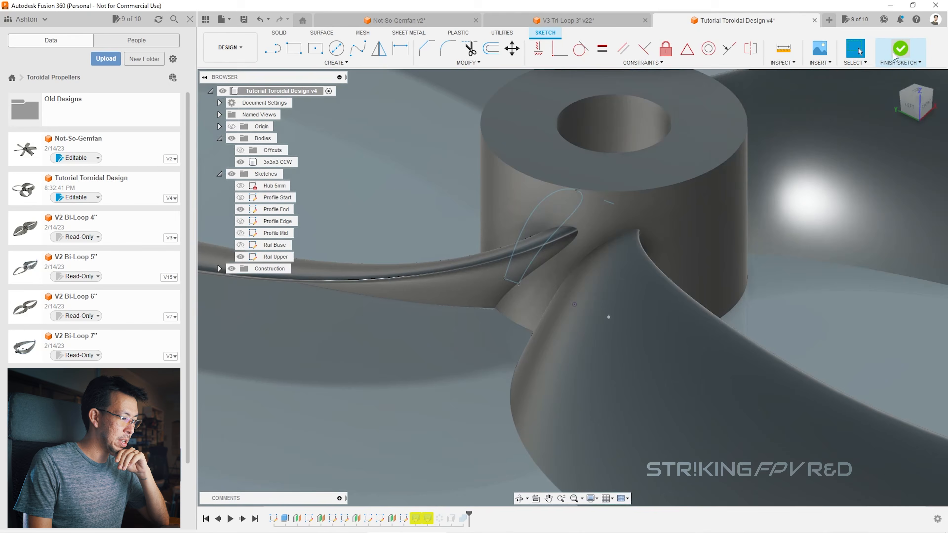
Step: Open the first failing loft feature and check where its rails and profiles meet
double_click(416, 519)
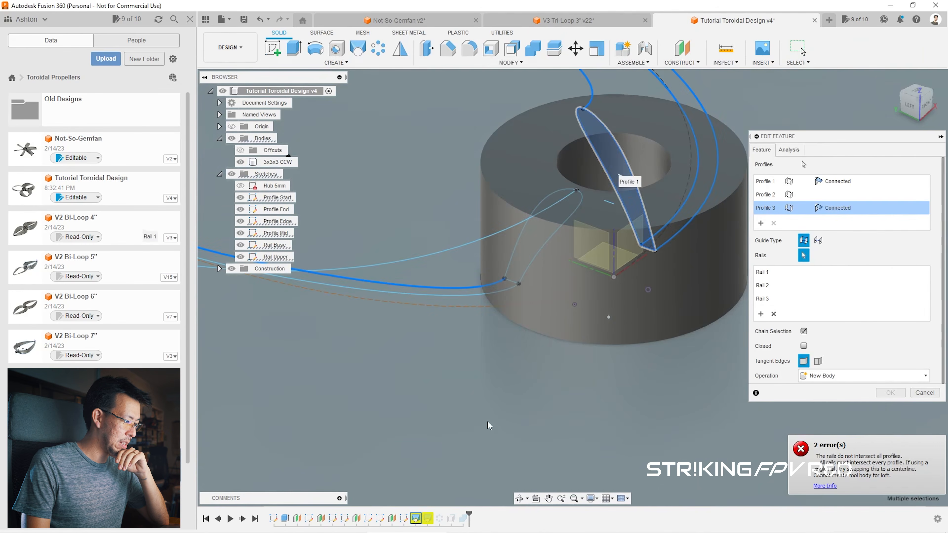
scroll(696, 262, down, 3)
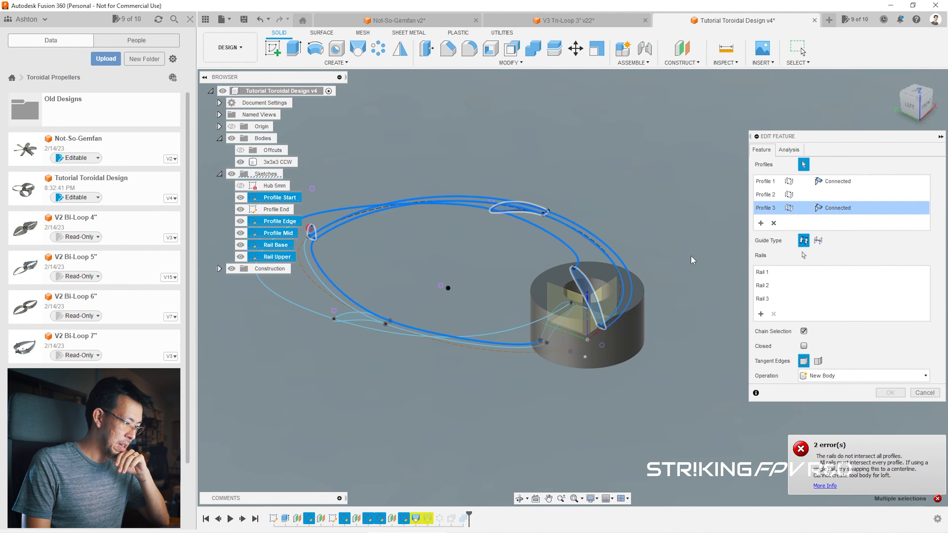
scroll(355, 252, up, 5)
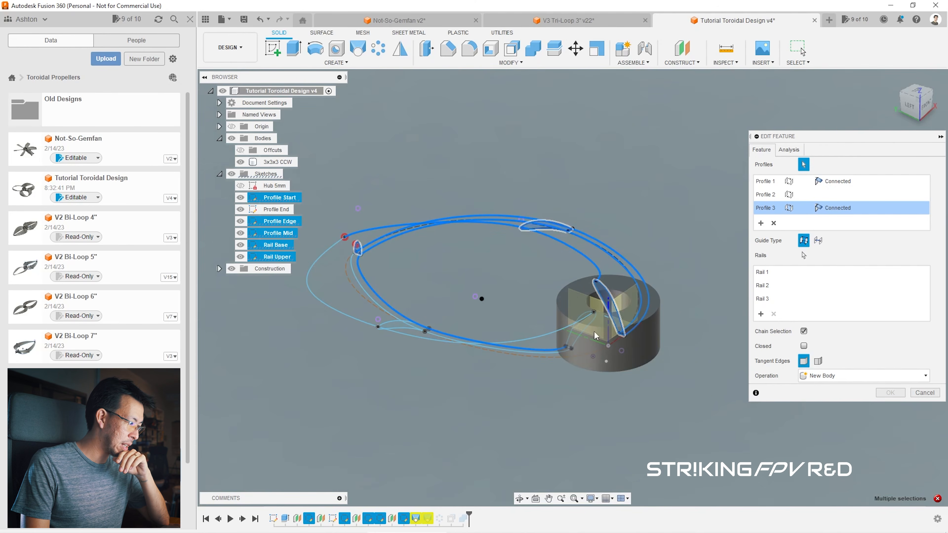
scroll(355, 252, up, 2)
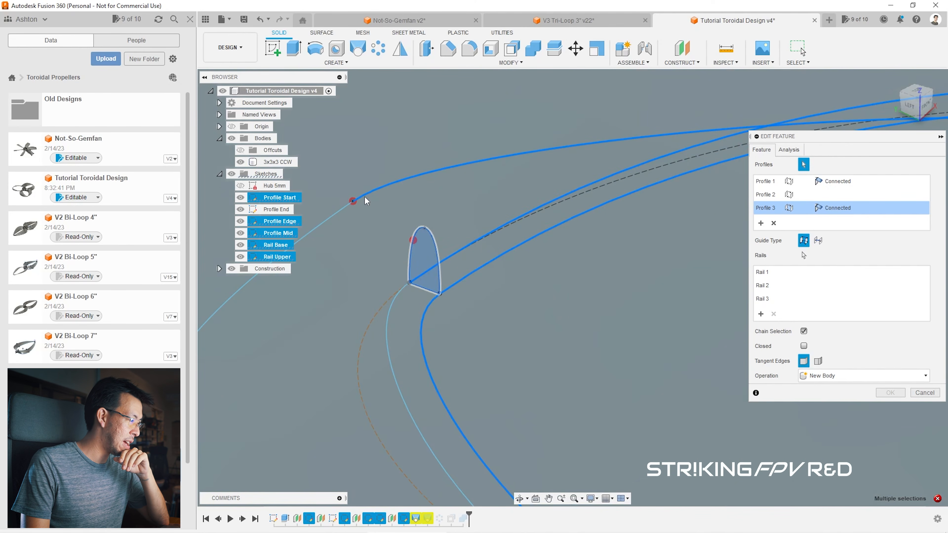
key(Return)
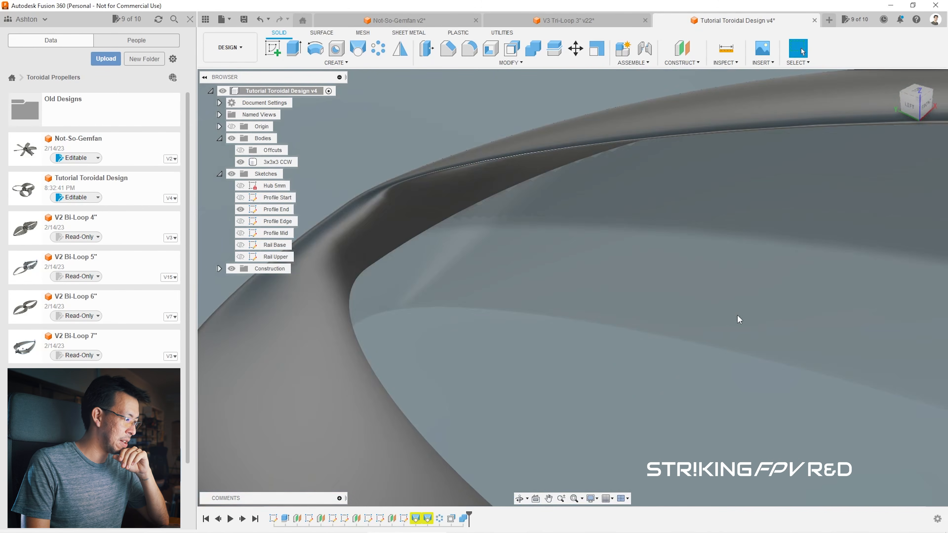
Step: Edit the Rail Upper sketch, move the two coincident points at the rails' meeting end -1.9 mm in Y, and finish the sketch
double_click(258, 257)
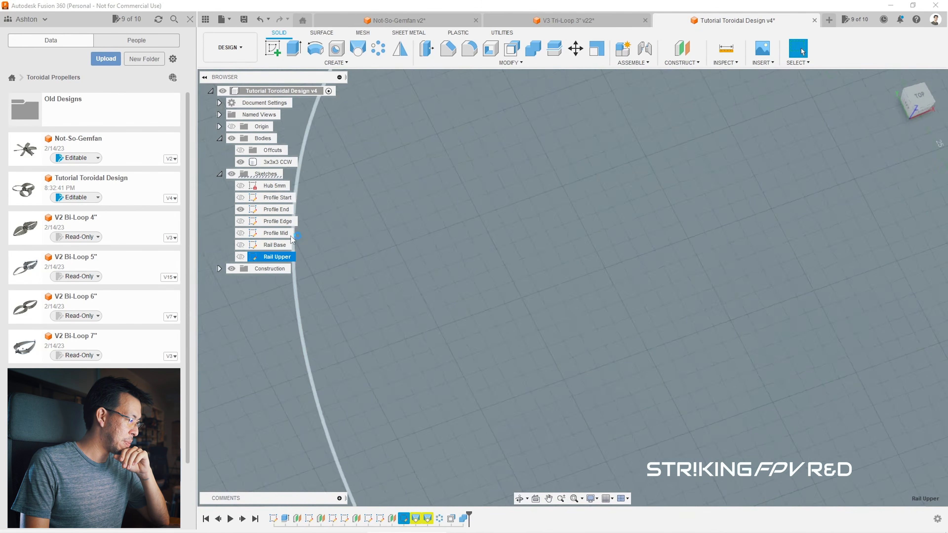
click(602, 254)
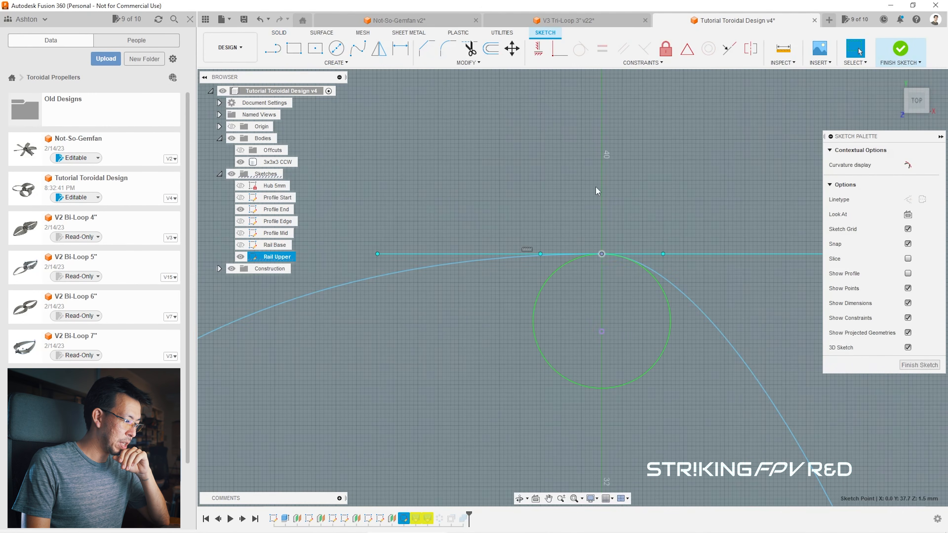
click(512, 49)
drag(602, 224, 612, 303)
click(603, 255)
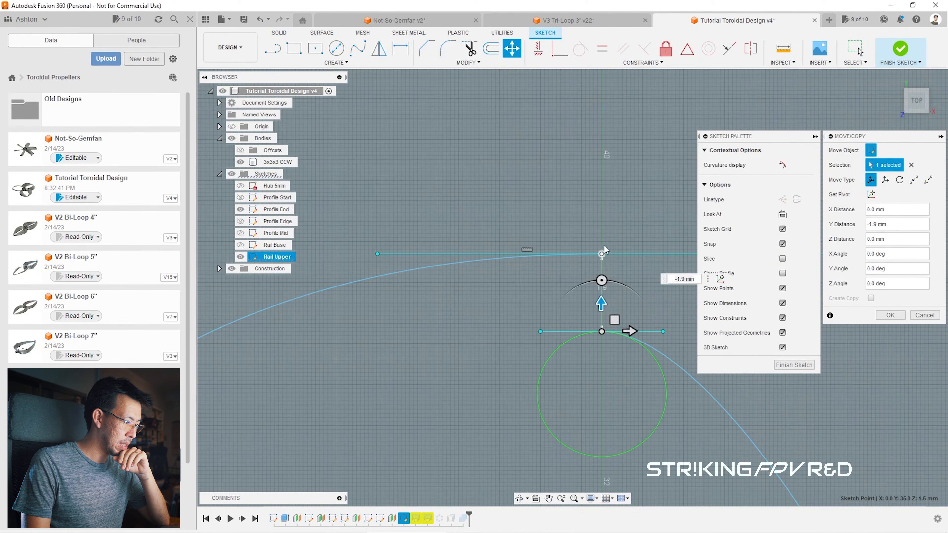
drag(602, 226, 613, 303)
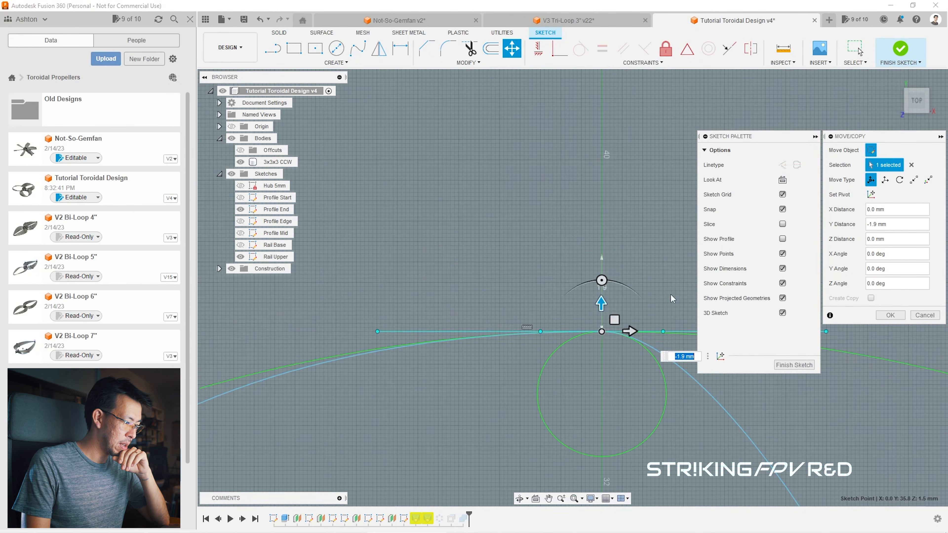
click(889, 315)
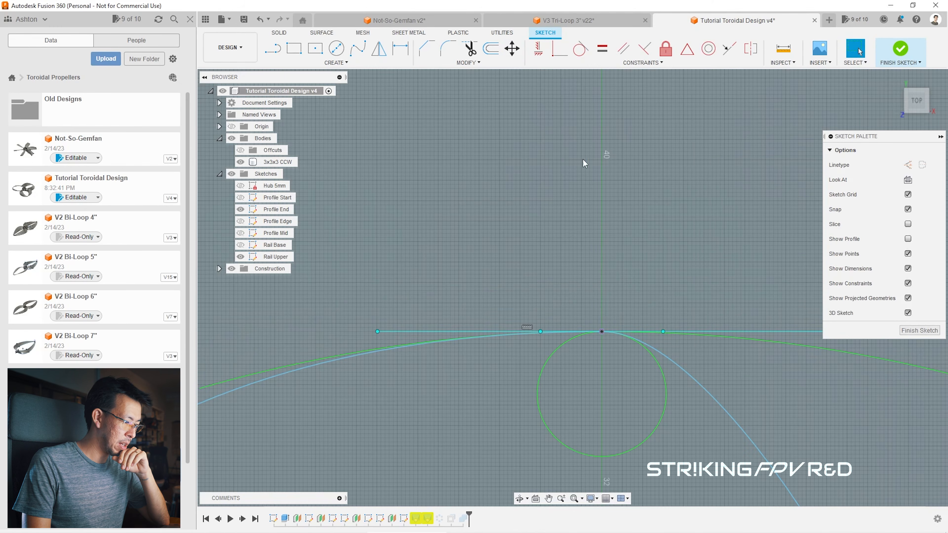
click(900, 49)
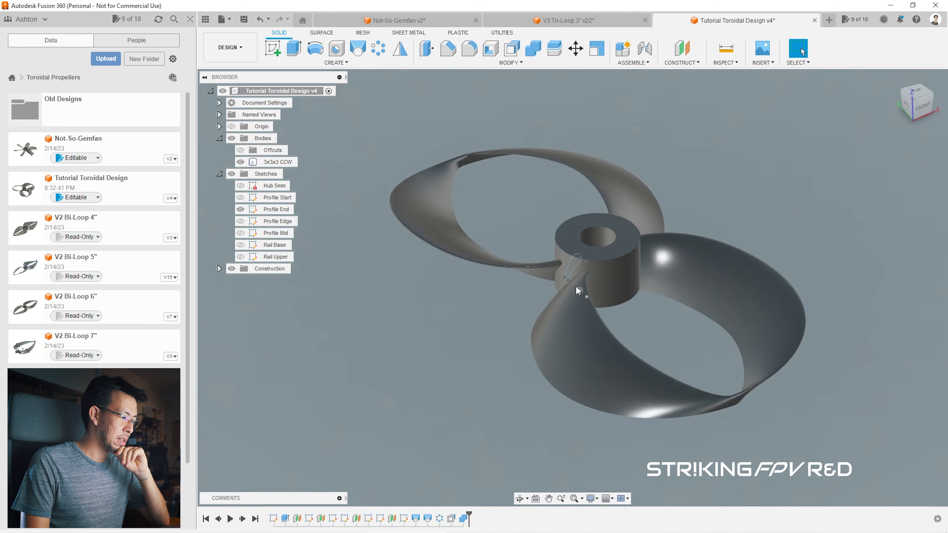
Step: Inspect the rebuilt loops around the hub and hide the Profile End sketch
scroll(576, 287, up, 2)
mouse_move(572, 287)
shift+middle_down()
mouse_move(681, 207)
mouse_move(639, 233)
mouse_move(545, 254)
mouse_move(381, 272)
mouse_move(329, 254)
mouse_move(317, 266)
mouse_move(336, 369)
mouse_move(384, 325)
shift+middle_up()
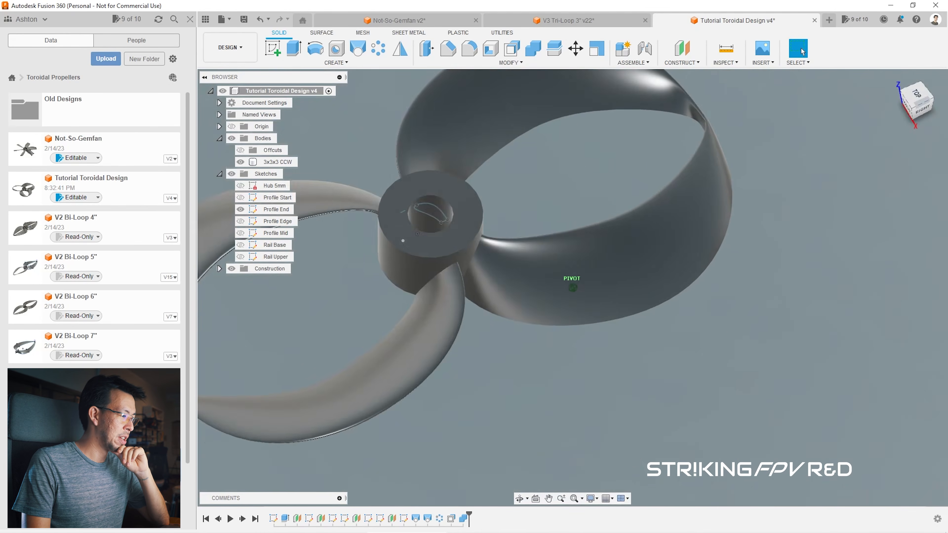
scroll(673, 261, down, 3)
scroll(599, 226, up, 2)
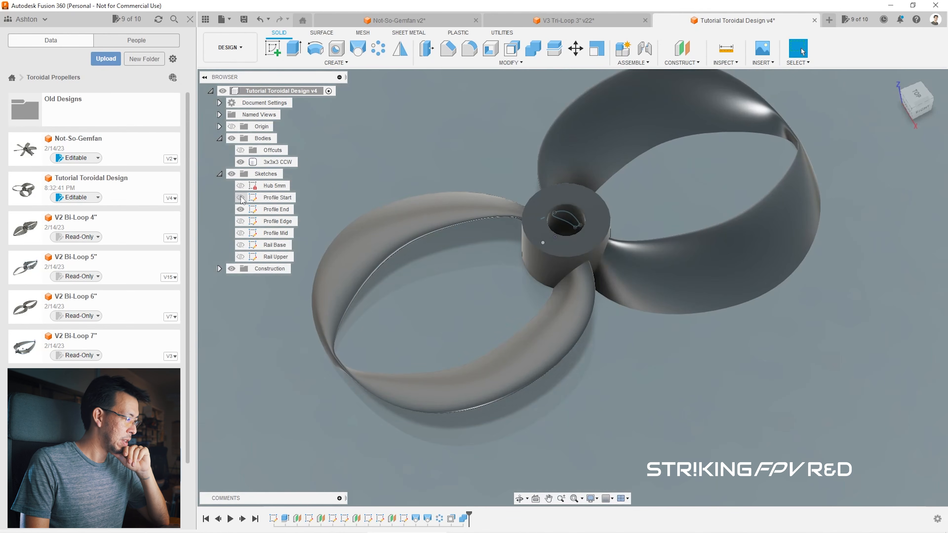
click(241, 209)
click(599, 212)
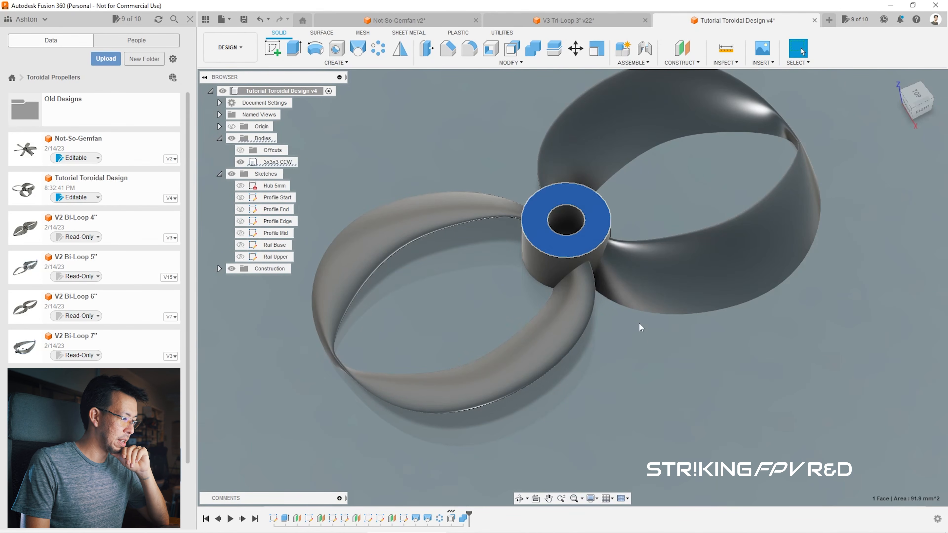
click(639, 323)
Step: Fillet the four edges where the loops join the hub with a constant 1 mm radius
click(580, 269)
ctrl+click(599, 257)
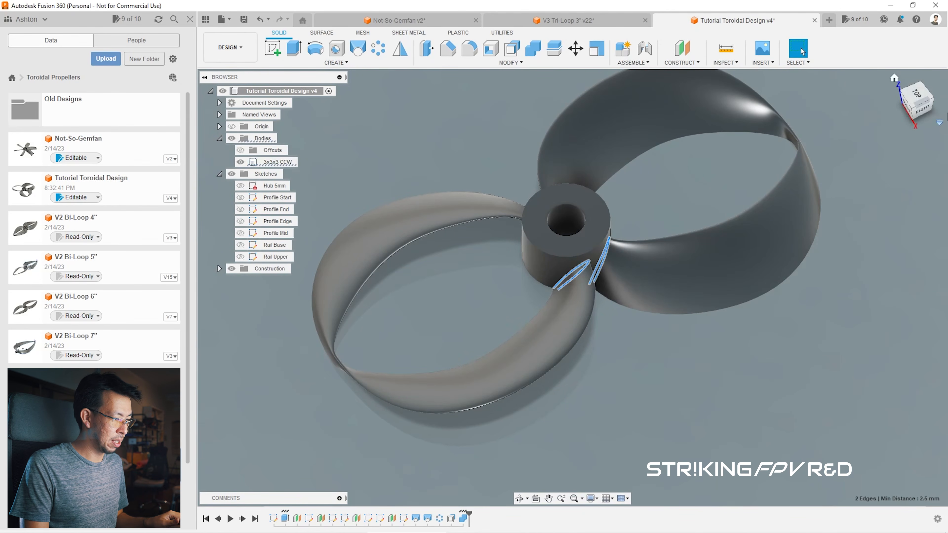
shift+middle_drag(556, 268, 577, 186)
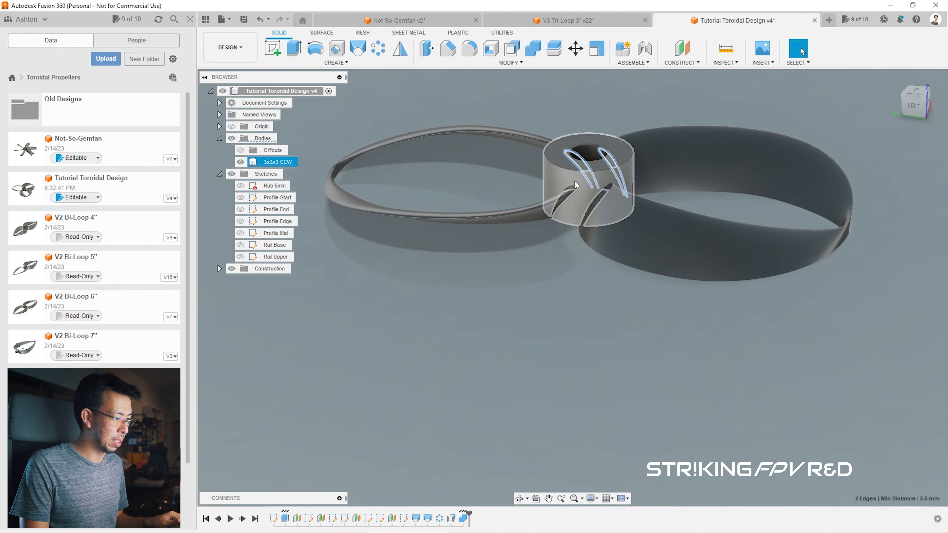
ctrl+click(574, 186)
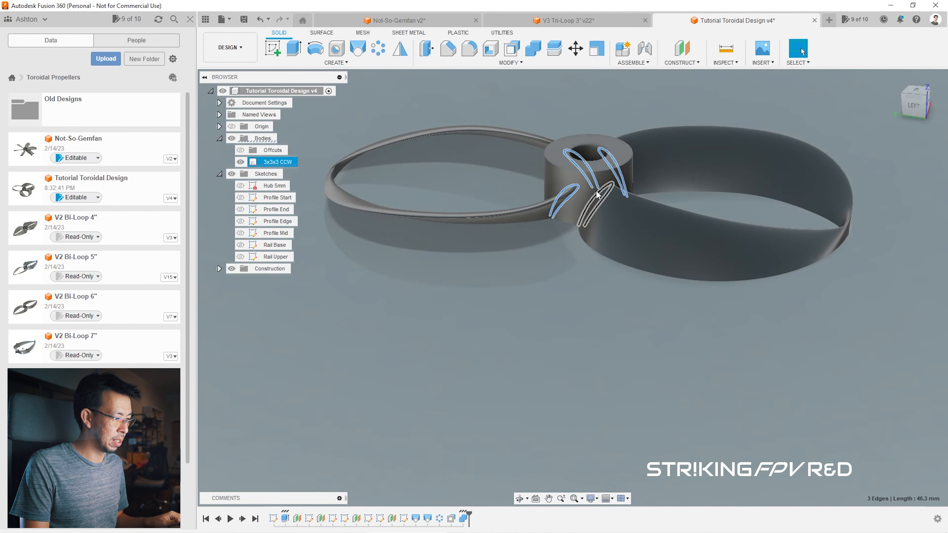
text(f)
text(1)
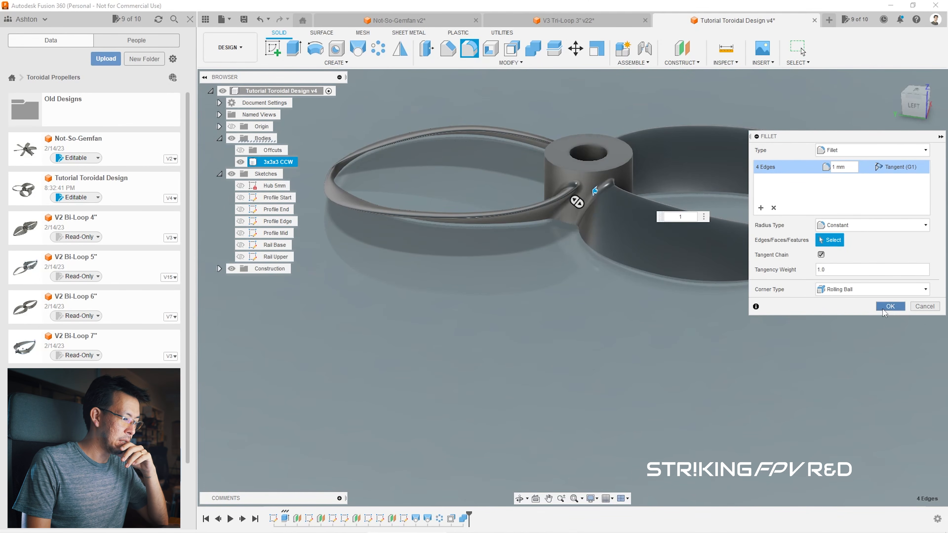
key(Return)
Step: Offset the hub's top face by -2 mm to shorten the hub
click(620, 154)
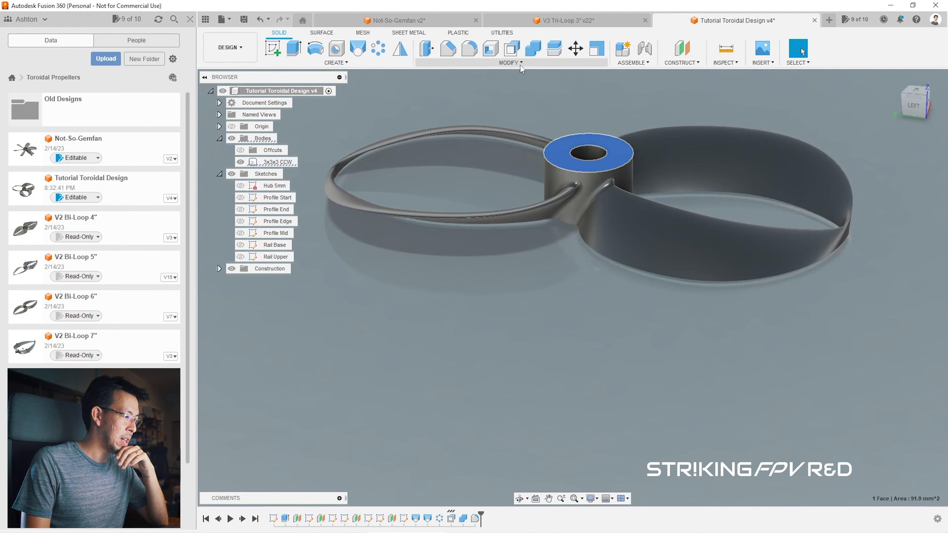
click(511, 53)
text(-2)
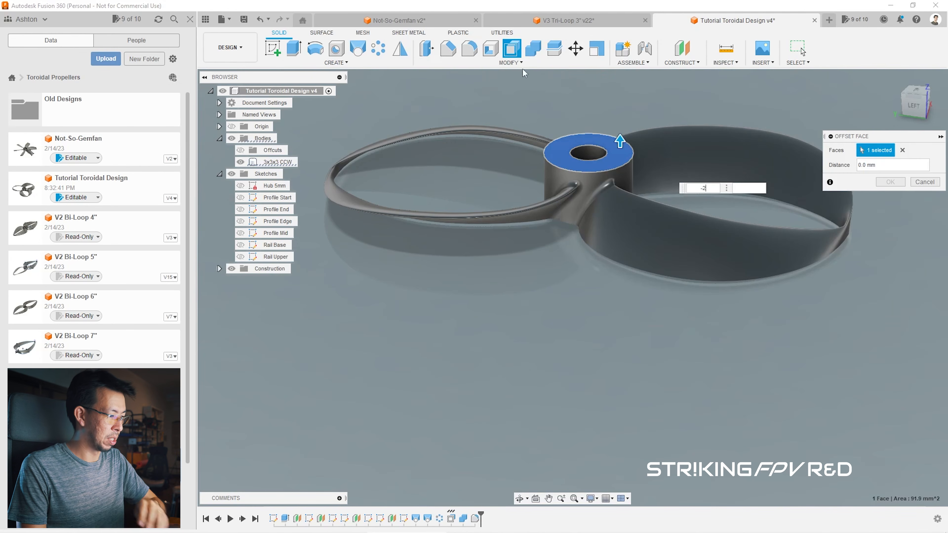
key(Return)
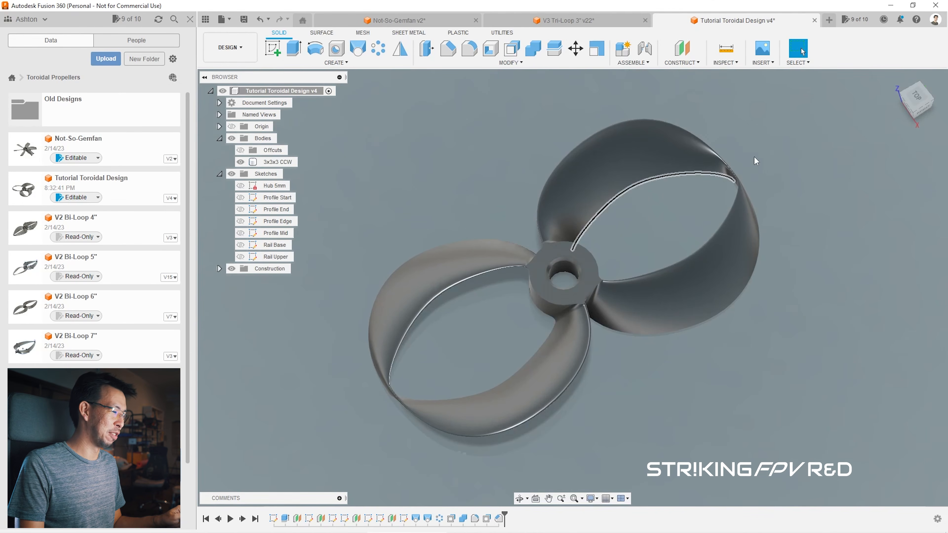
mouse_move(915, 108)
mouse_down()
mouse_move(928, 117)
mouse_move(910, 92)
mouse_move(915, 106)
mouse_up()
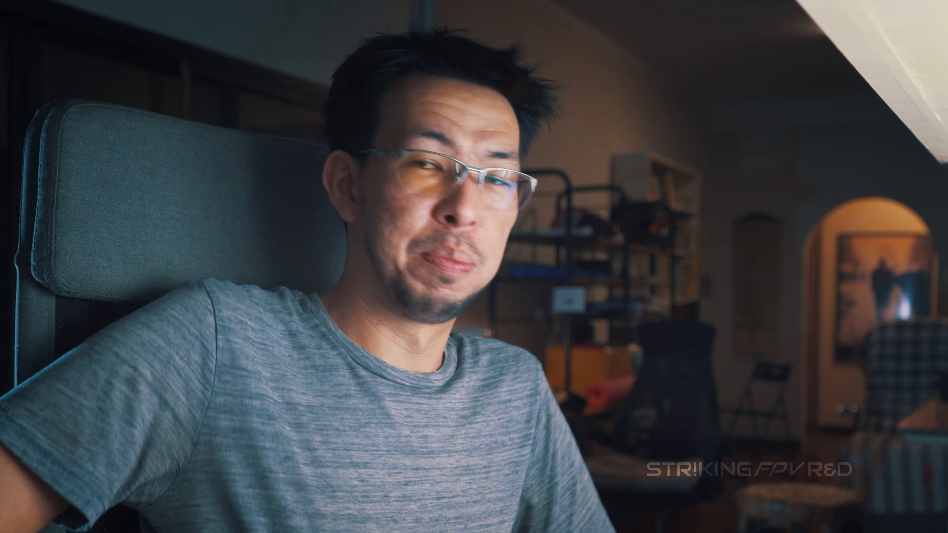